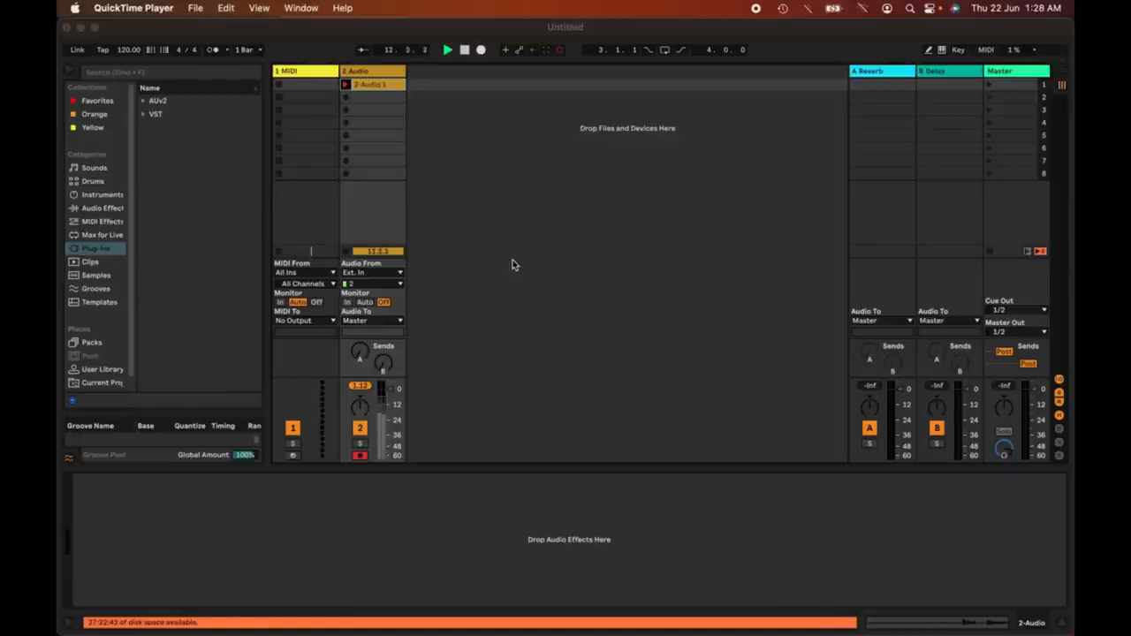
Open Ableton Live's Preferences on the Look/Feel page.
{"action": "left_click", "coordinate": [492, 255]}
{"action": "left_click", "coordinate": [104, 8]}
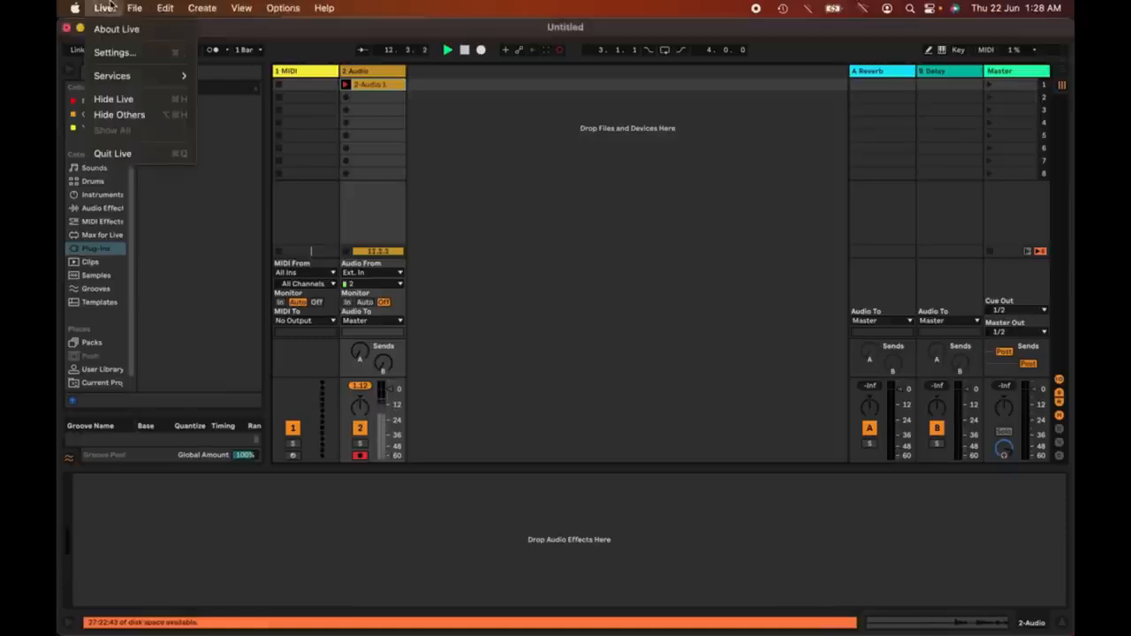
{"action": "left_click", "coordinate": [126, 52]}
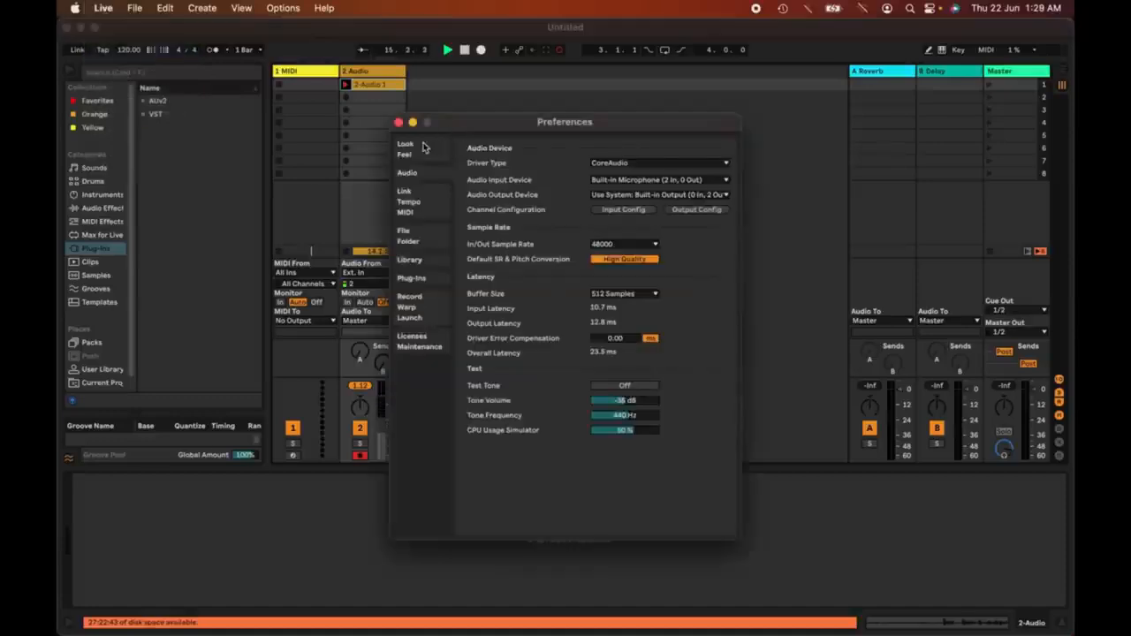
{"action": "left_click", "coordinate": [423, 149]}
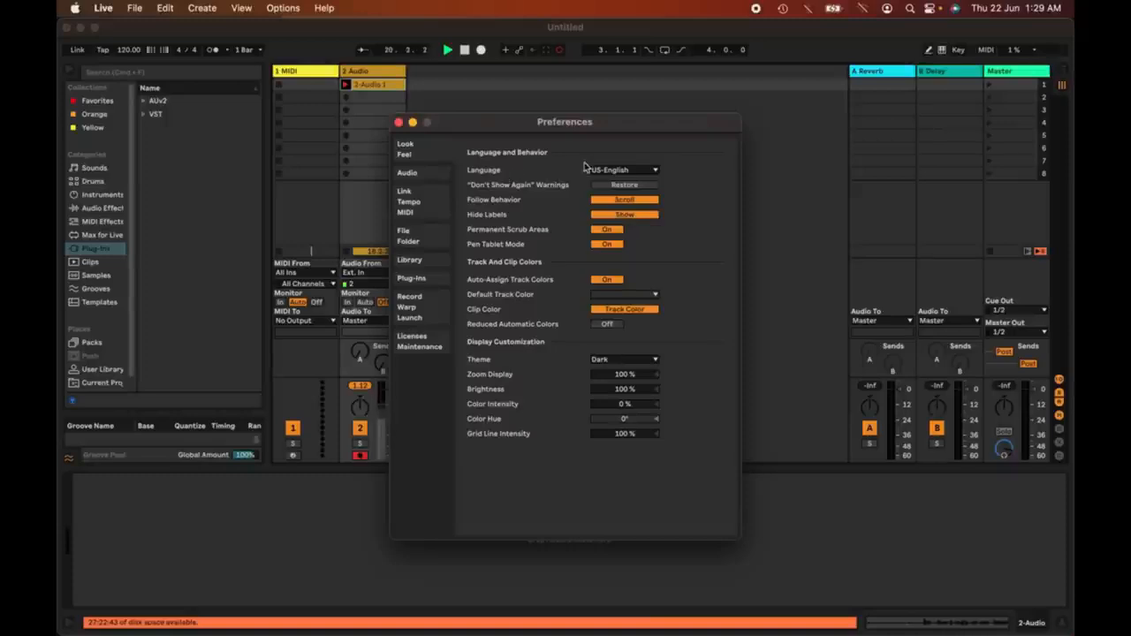
View the available interface languages, and toggle Follow Behavior away from Scroll and back.
{"action": "left_click", "coordinate": [632, 174]}
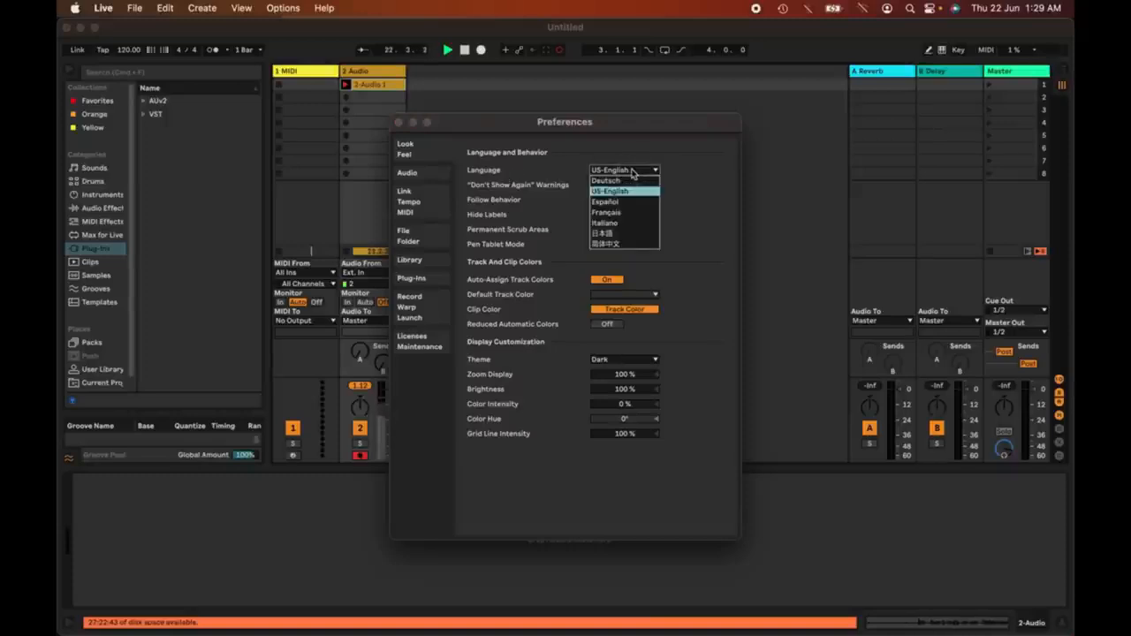
{"action": "left_click", "coordinate": [669, 206]}
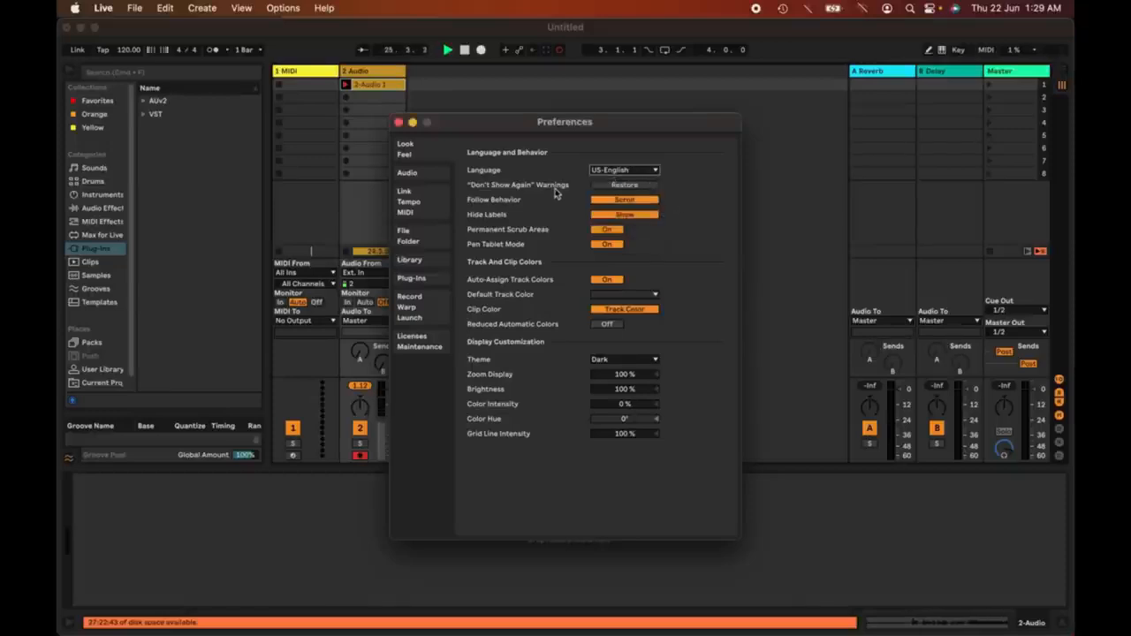
{"action": "left_click", "coordinate": [644, 204]}
{"action": "left_click", "coordinate": [644, 204]}
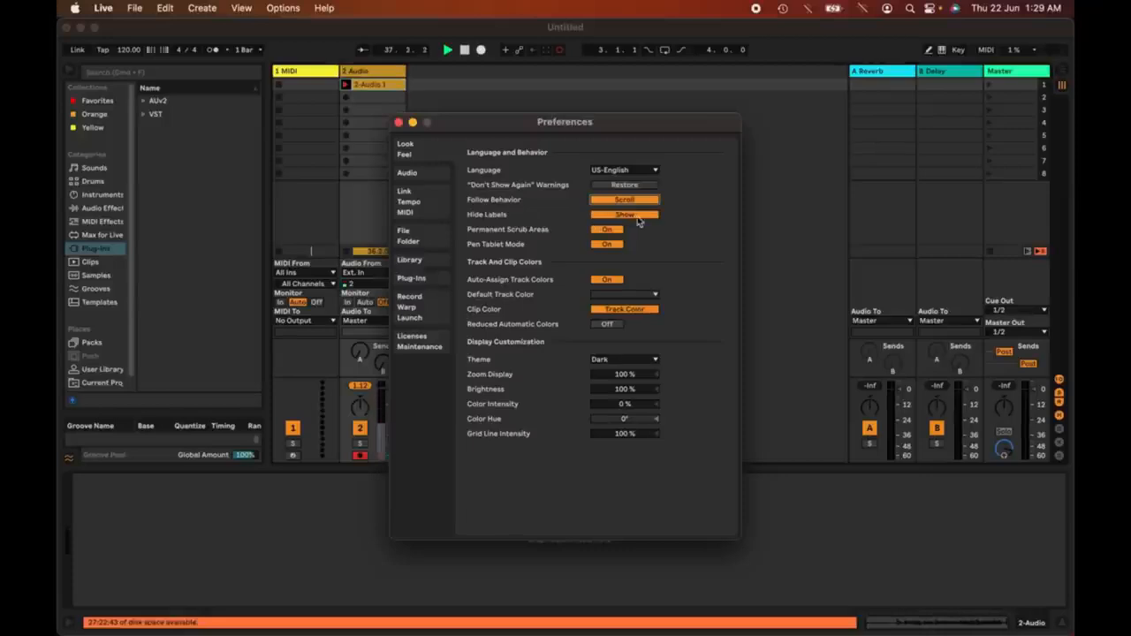
Move the Preferences window clear of the tracks and toggle Hide Labels between Hide and Show, finishing on Show.
{"action": "left_click_drag", "start_coordinate": [563, 125], "coordinate": [615, 124]}
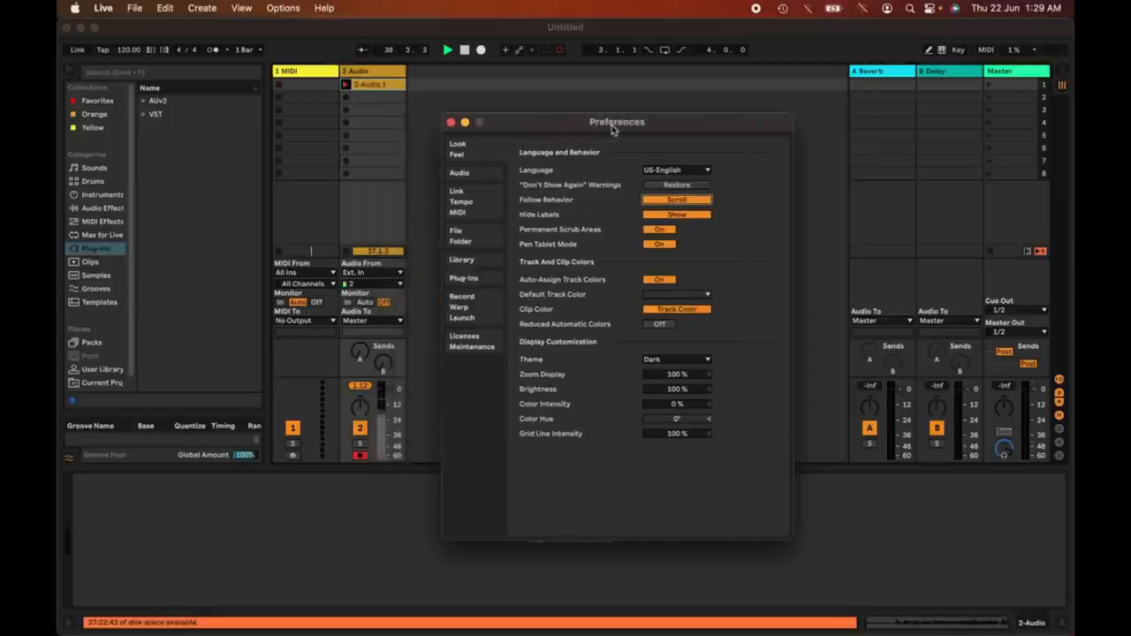
{"action": "left_click", "coordinate": [686, 218]}
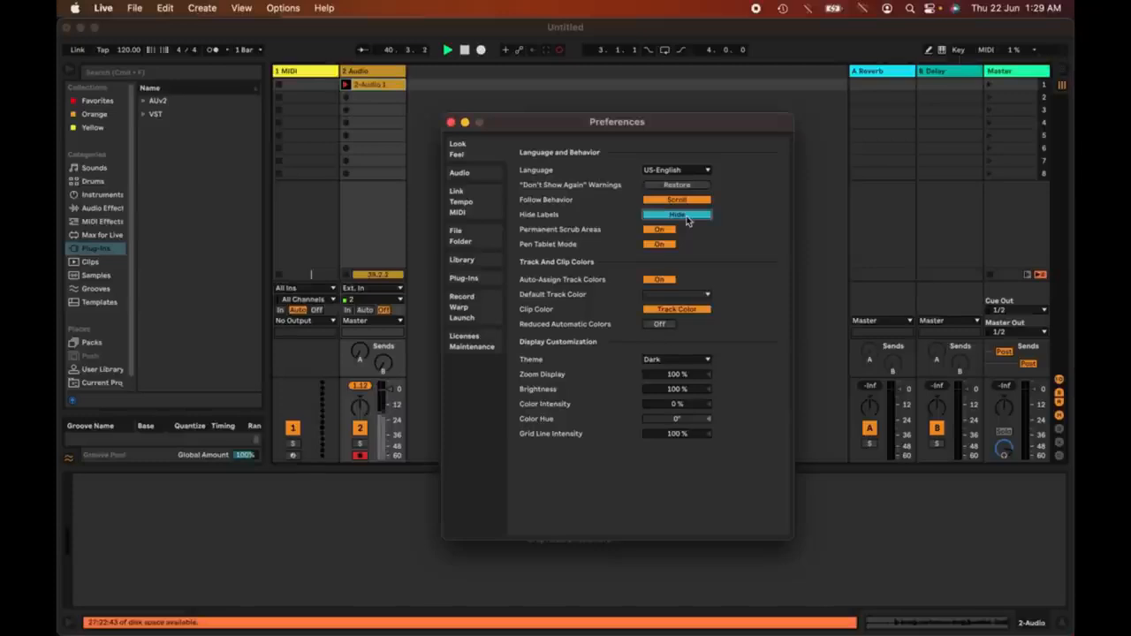
{"action": "left_click", "coordinate": [687, 220]}
{"action": "left_click", "coordinate": [687, 219]}
{"action": "left_click", "coordinate": [694, 218]}
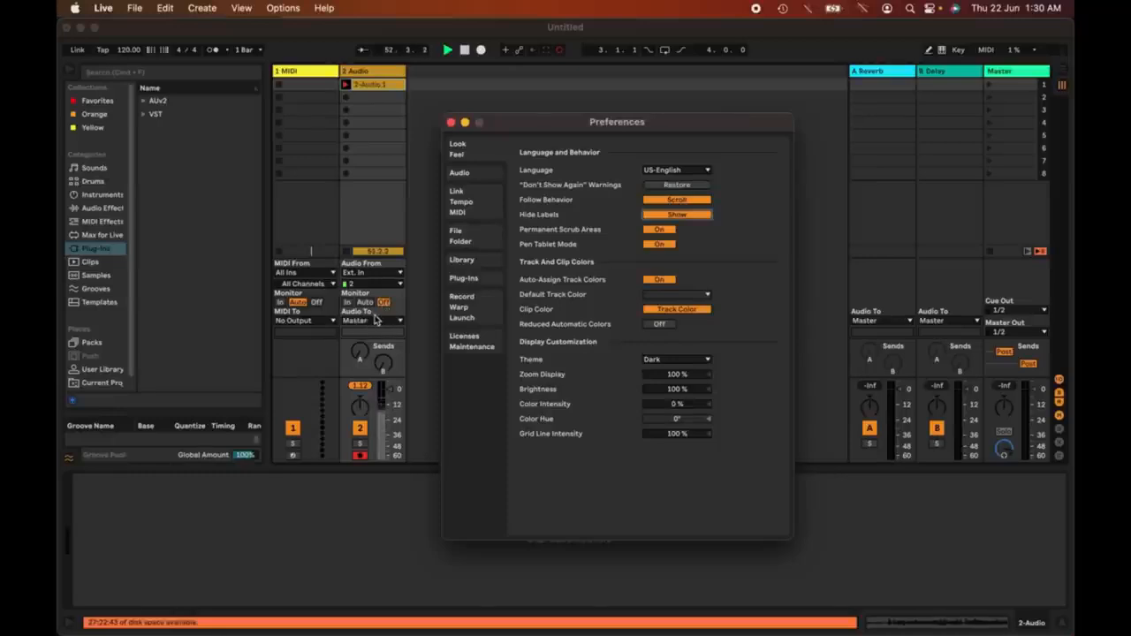
{"action": "left_click", "coordinate": [680, 217]}
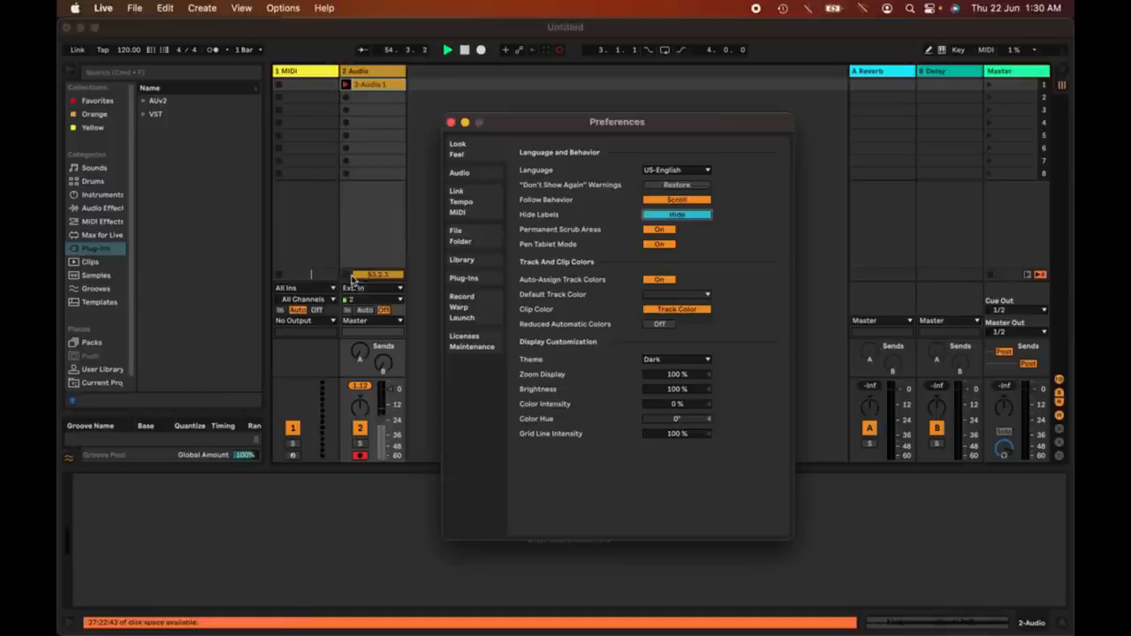
{"action": "left_click", "coordinate": [692, 218]}
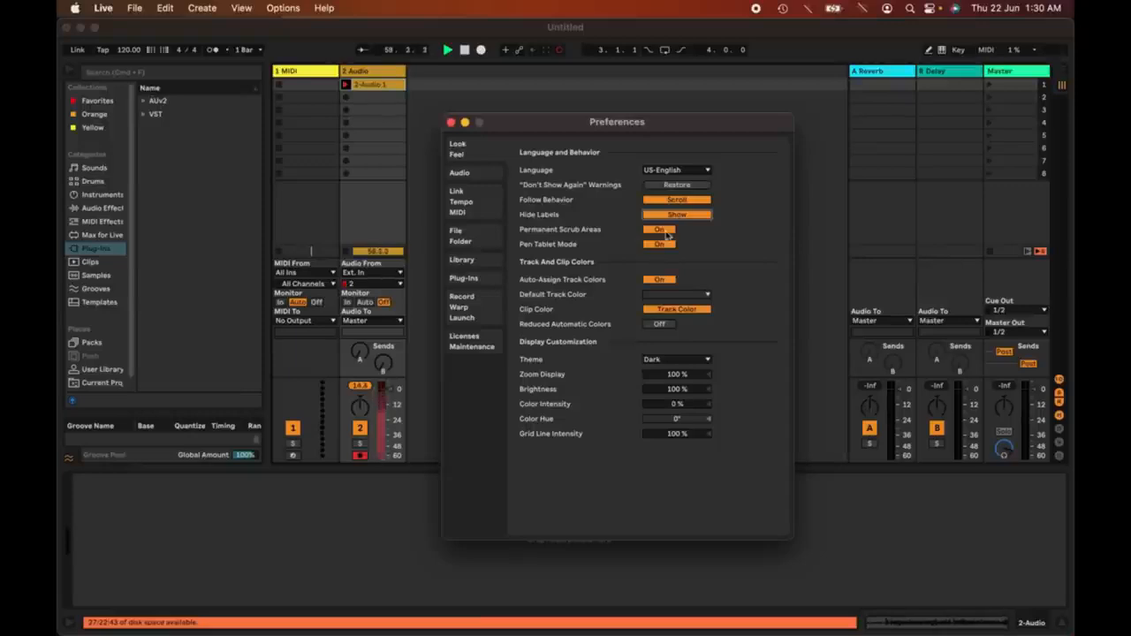
Switch to Arrangement View and jump playback to several points along the scrub area above the tracks.
{"action": "left_click", "coordinate": [427, 190]}
{"action": "key", "text": "Tab"}
{"action": "left_click", "coordinate": [416, 96]}
{"action": "left_click", "coordinate": [490, 109]}
{"action": "left_click", "coordinate": [661, 110]}
{"action": "left_click", "coordinate": [724, 112]}
{"action": "left_click", "coordinate": [413, 110]}
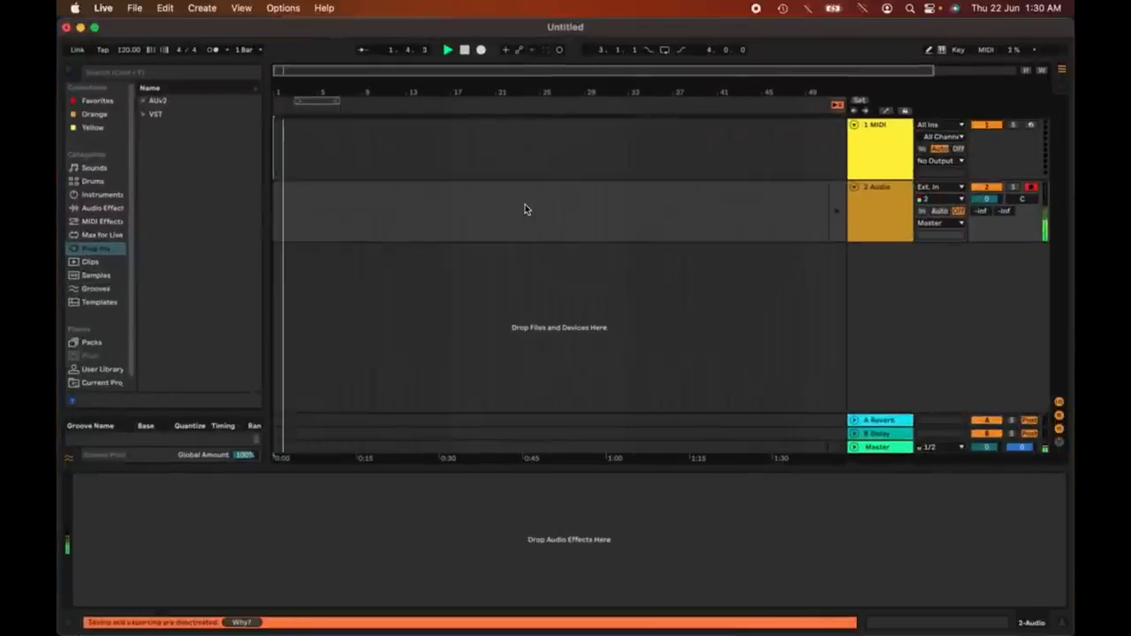
Return to the Preferences window and toggle Pen Tablet Mode off and back on.
{"action": "key", "text": "ctrl+Up"}
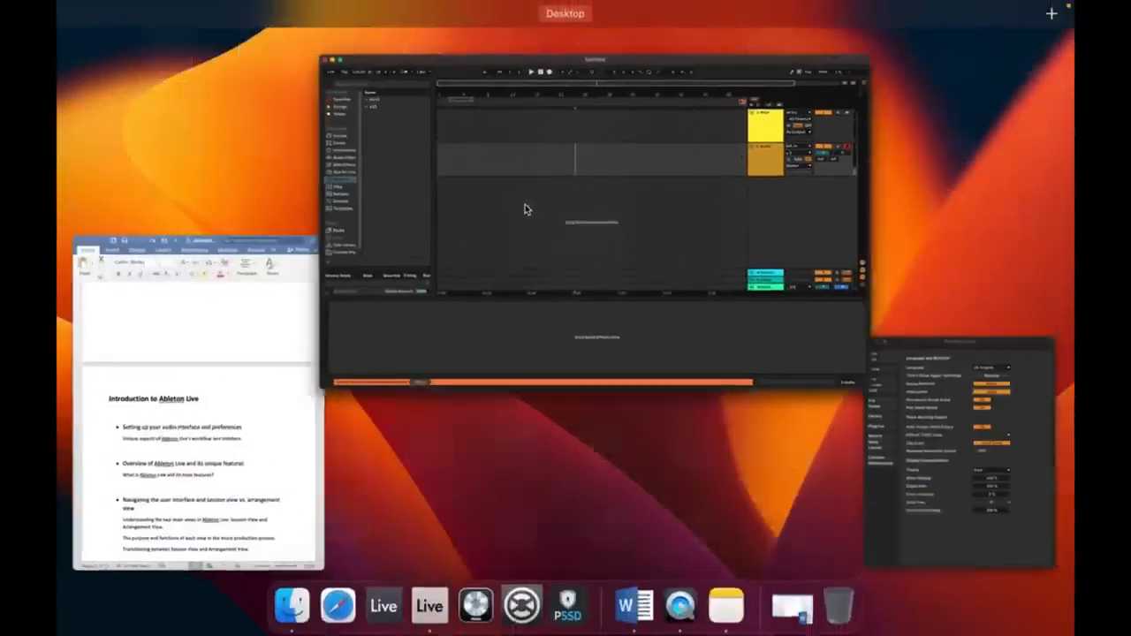
{"action": "left_click", "coordinate": [889, 477]}
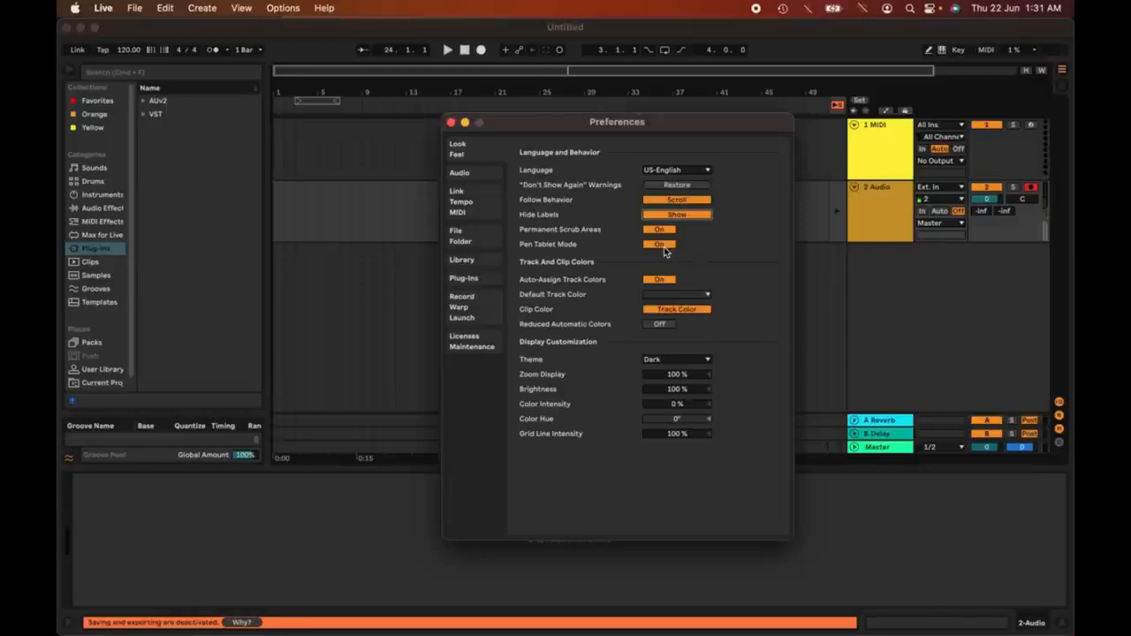
{"action": "left_click", "coordinate": [669, 245]}
{"action": "left_click", "coordinate": [669, 246]}
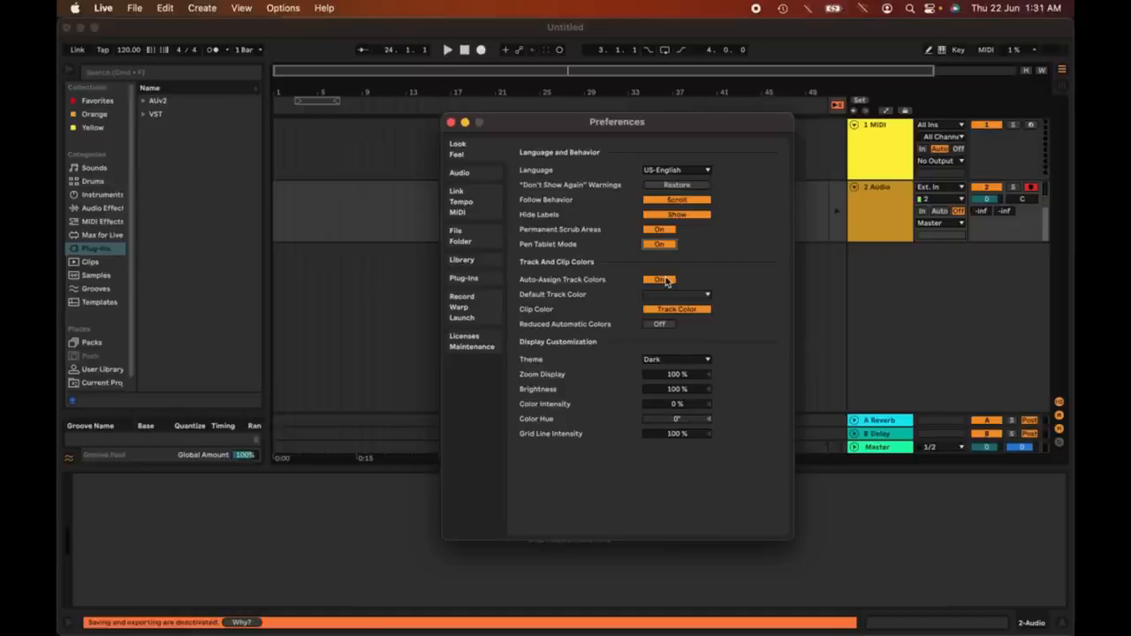
Switch the main window to Session View, and view the Default Track Color choices in Preferences without picking one.
{"action": "key", "text": "Escape"}
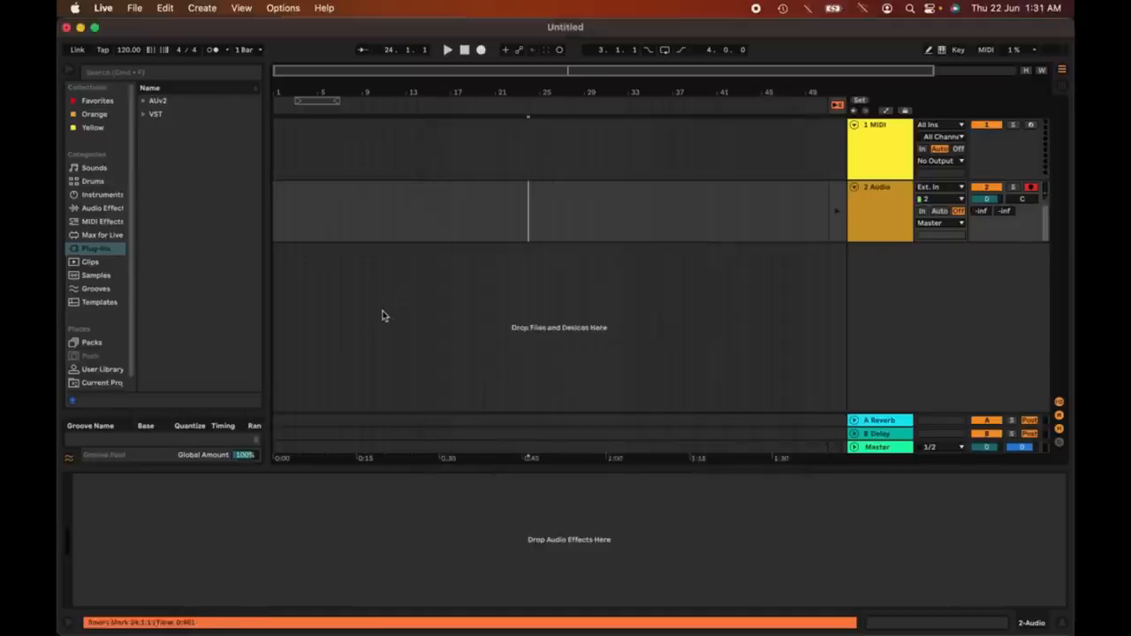
{"action": "key", "text": "Tab"}
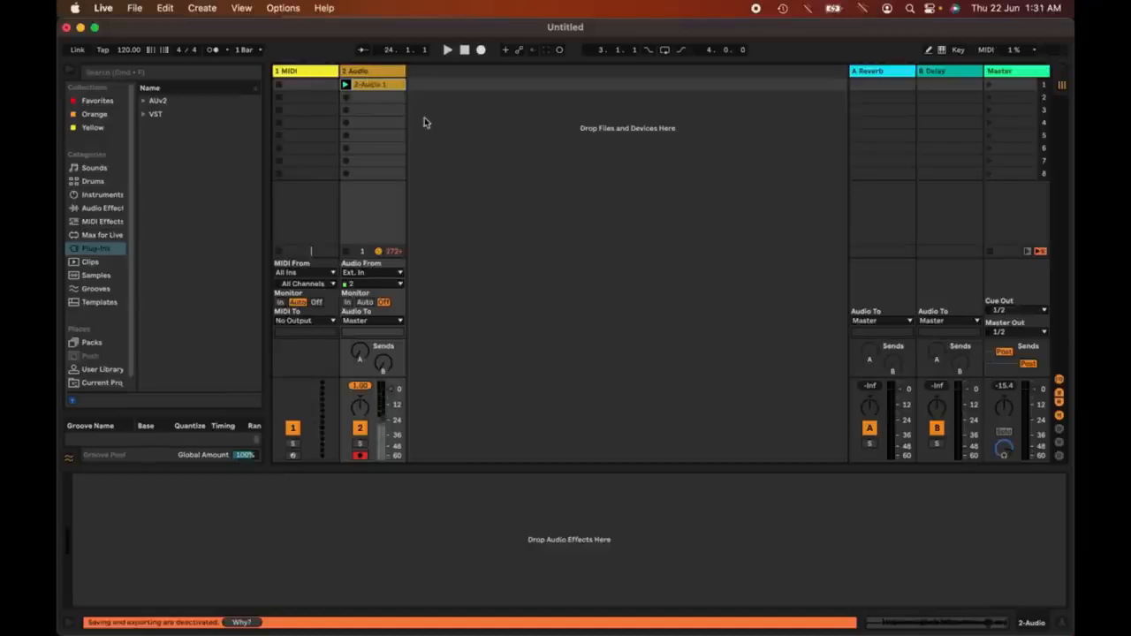
{"action": "key", "text": "ctrl+Up"}
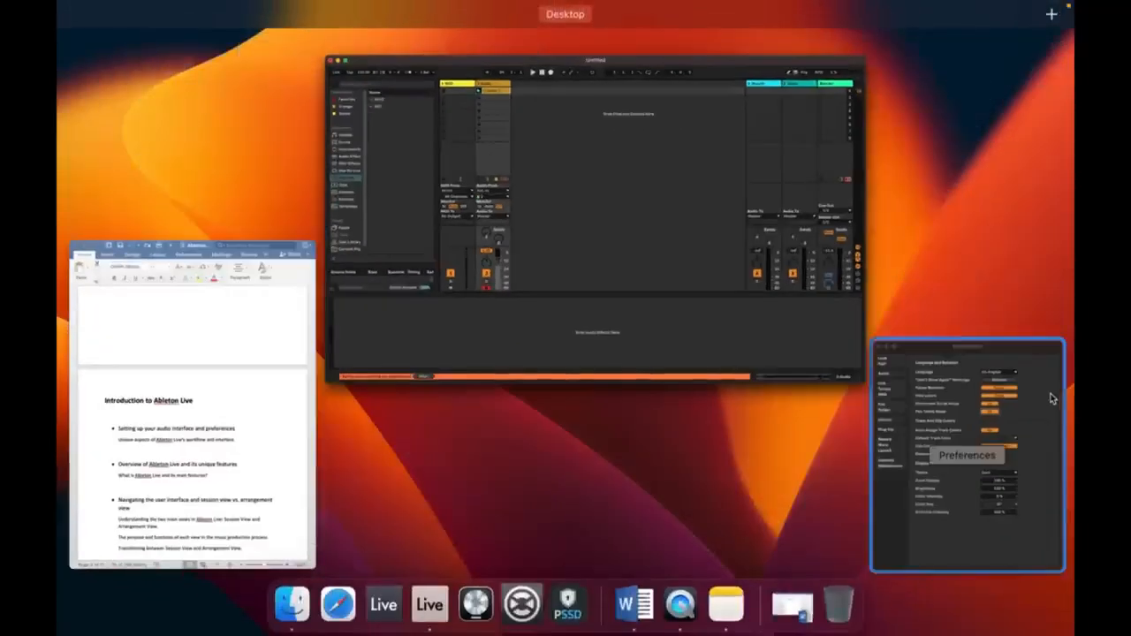
{"action": "left_click", "coordinate": [1001, 387]}
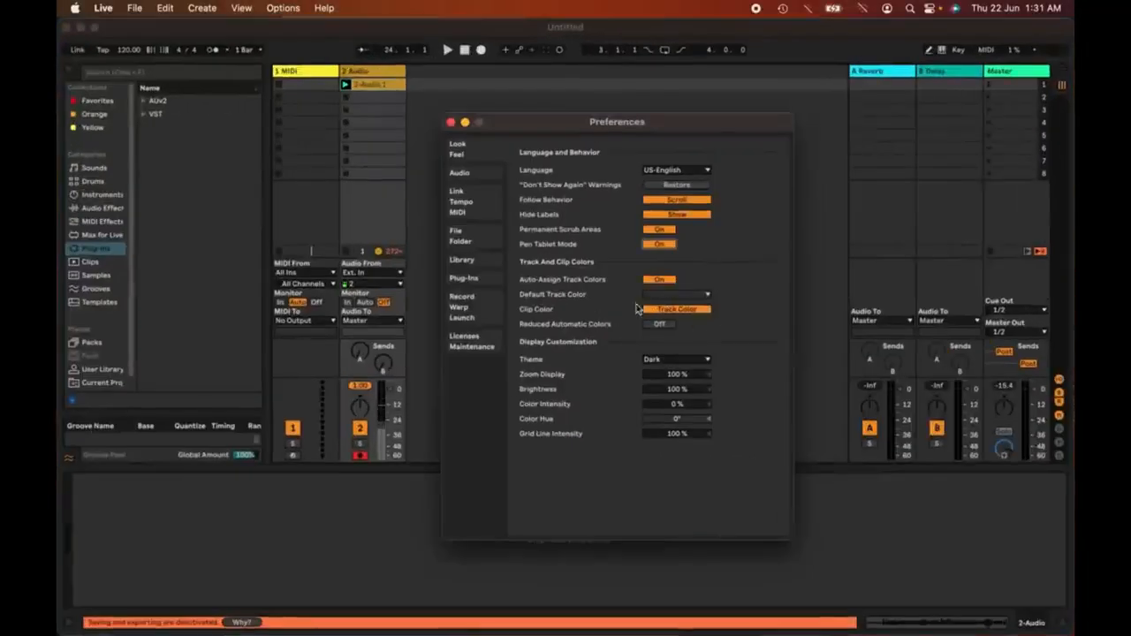
{"action": "left_click", "coordinate": [661, 294]}
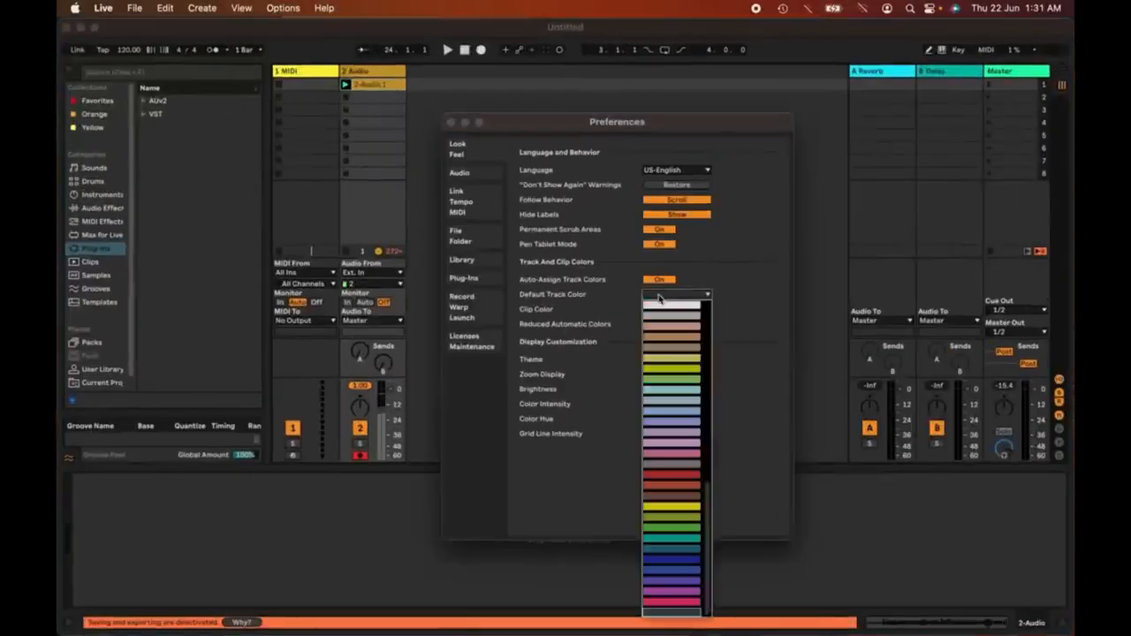
{"action": "left_click", "coordinate": [778, 332]}
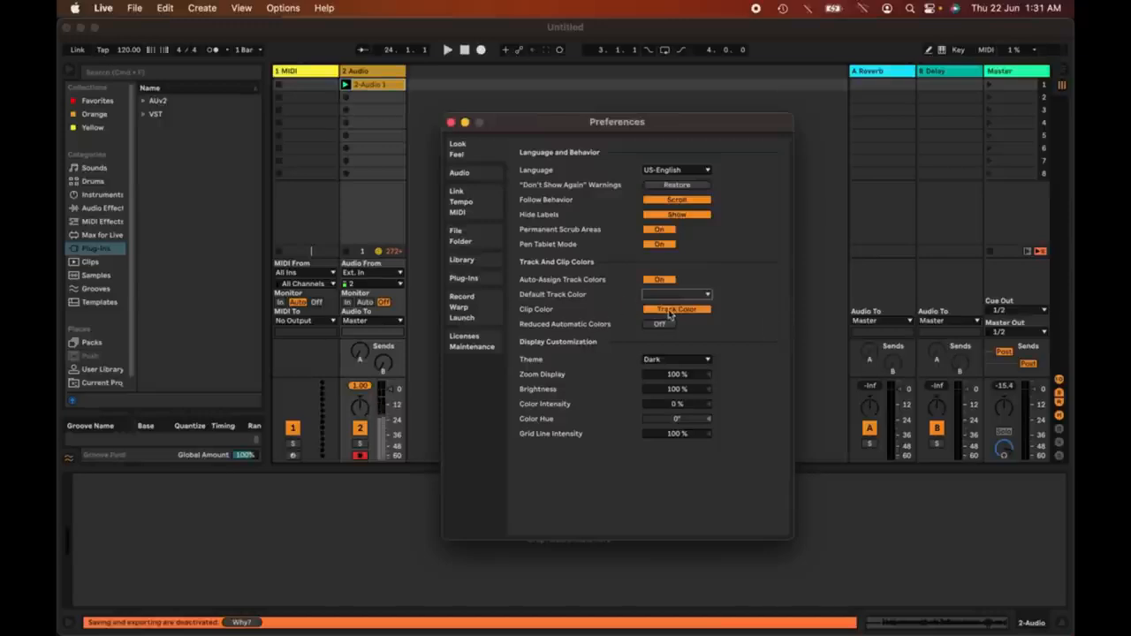
Create an empty MIDI clip in the first slot of the 1 MIDI track and return to Preferences.
{"action": "left_click", "coordinate": [343, 138]}
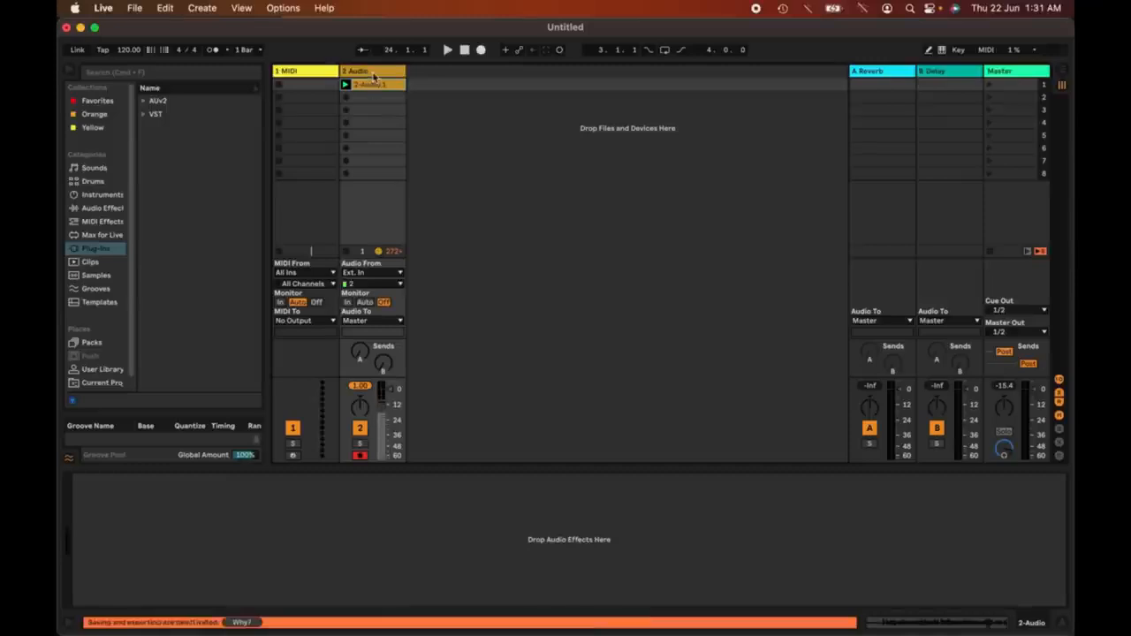
{"action": "double_click", "coordinate": [318, 84]}
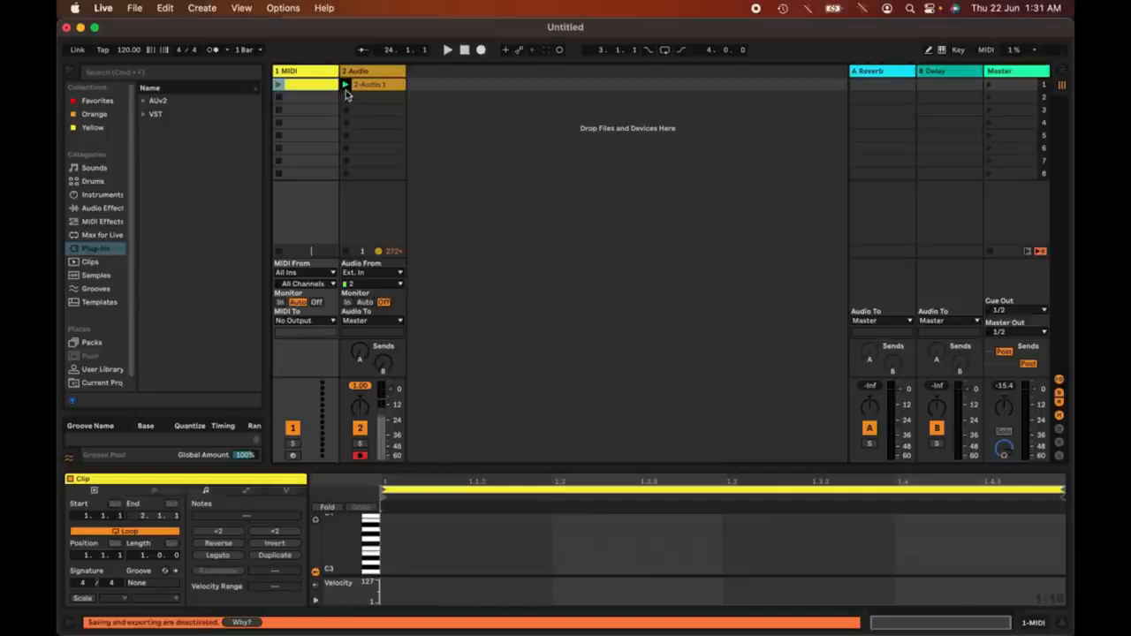
{"action": "key", "text": "super+Tab"}
{"action": "key", "text": "ctrl+Up"}
{"action": "left_click", "coordinate": [849, 370]}
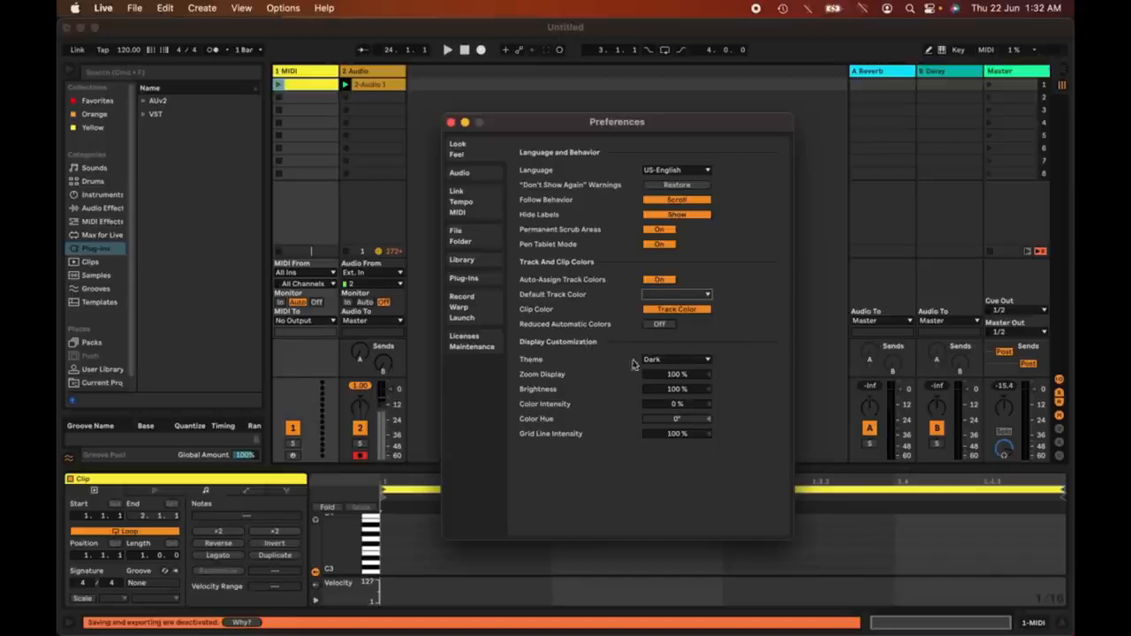
Preview the Light, Mid Light and Mid Dark themes and set the theme back to Dark.
{"action": "left_click", "coordinate": [679, 364]}
{"action": "left_click", "coordinate": [679, 363]}
{"action": "left_click", "coordinate": [679, 361]}
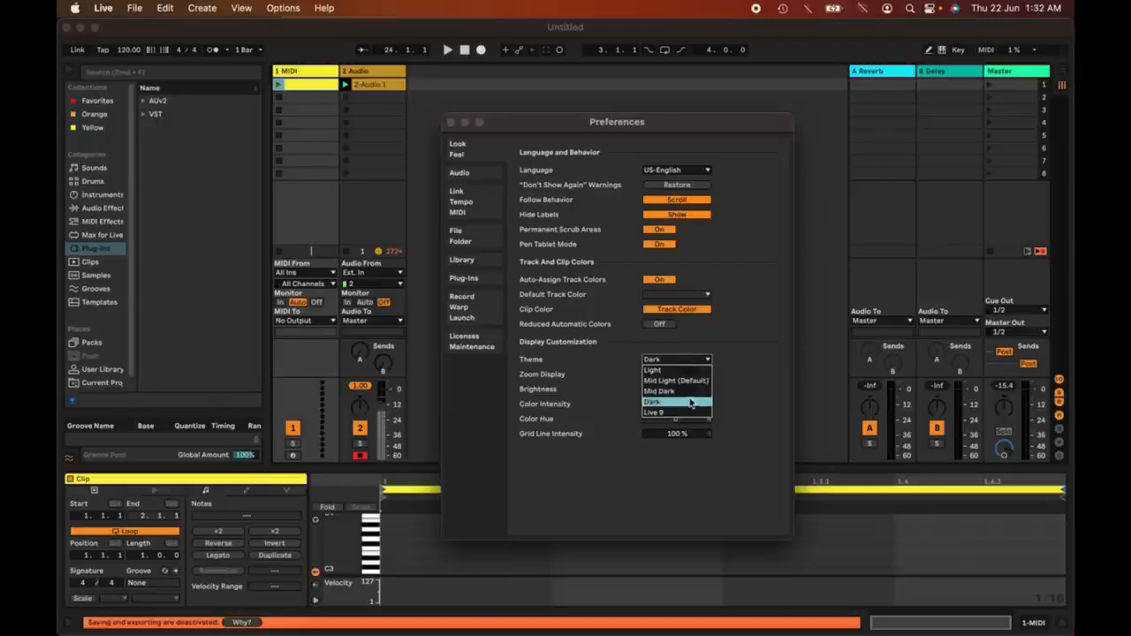
{"action": "left_click", "coordinate": [681, 371]}
{"action": "left_click", "coordinate": [677, 359]}
{"action": "left_click", "coordinate": [677, 380]}
{"action": "left_click", "coordinate": [677, 360]}
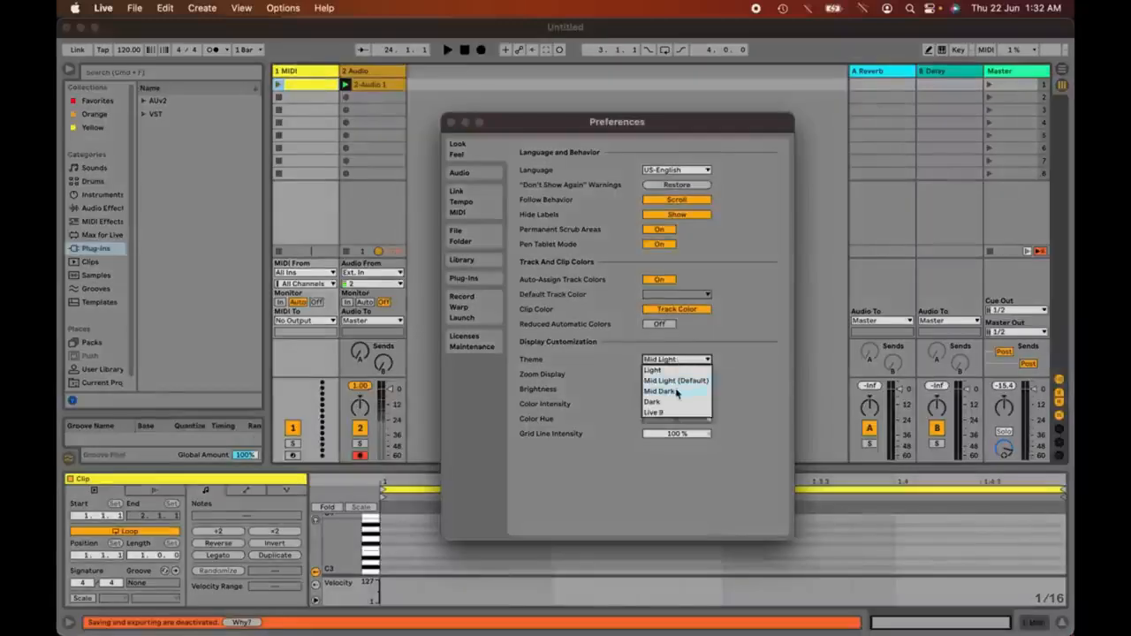
{"action": "left_click", "coordinate": [675, 390]}
{"action": "left_click", "coordinate": [677, 362]}
{"action": "left_click", "coordinate": [675, 401]}
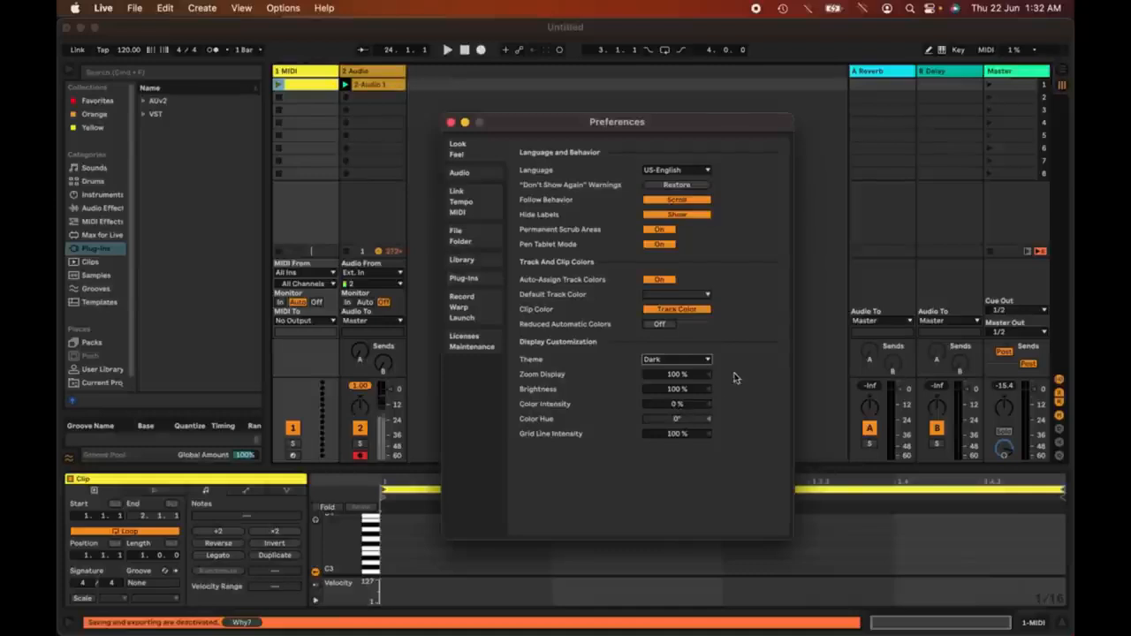
Try out the Zoom Display, Brightness, Color Intensity and Color Hue settings, leaving them at 100 %, 100 %, 0 % and 0°.
{"action": "mouse_move", "coordinate": [687, 380]}
{"action": "left_mouse_down"}
{"action": "mouse_move", "coordinate": [680, 313]}
{"action": "mouse_move", "coordinate": [677, 398]}
{"action": "mouse_move", "coordinate": [677, 362]}
{"action": "mouse_move", "coordinate": [679, 375]}
{"action": "left_mouse_up"}
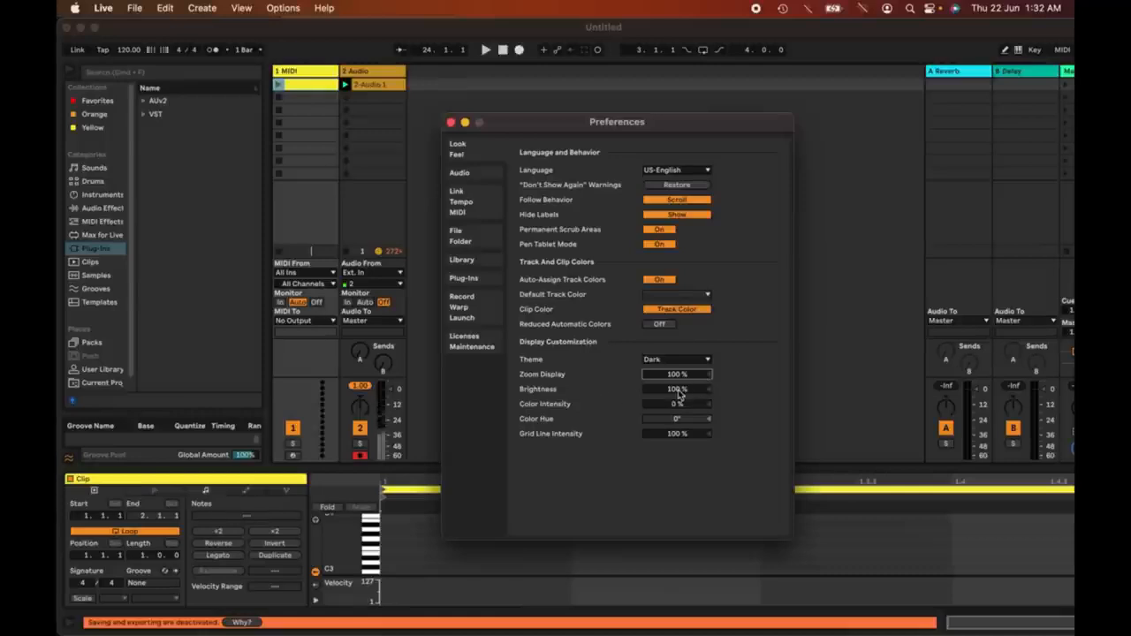
{"action": "left_click", "coordinate": [681, 395]}
{"action": "mouse_move", "coordinate": [681, 395]}
{"action": "left_mouse_down"}
{"action": "mouse_move", "coordinate": [677, 288]}
{"action": "mouse_move", "coordinate": [686, 434]}
{"action": "mouse_move", "coordinate": [682, 393]}
{"action": "left_mouse_up"}
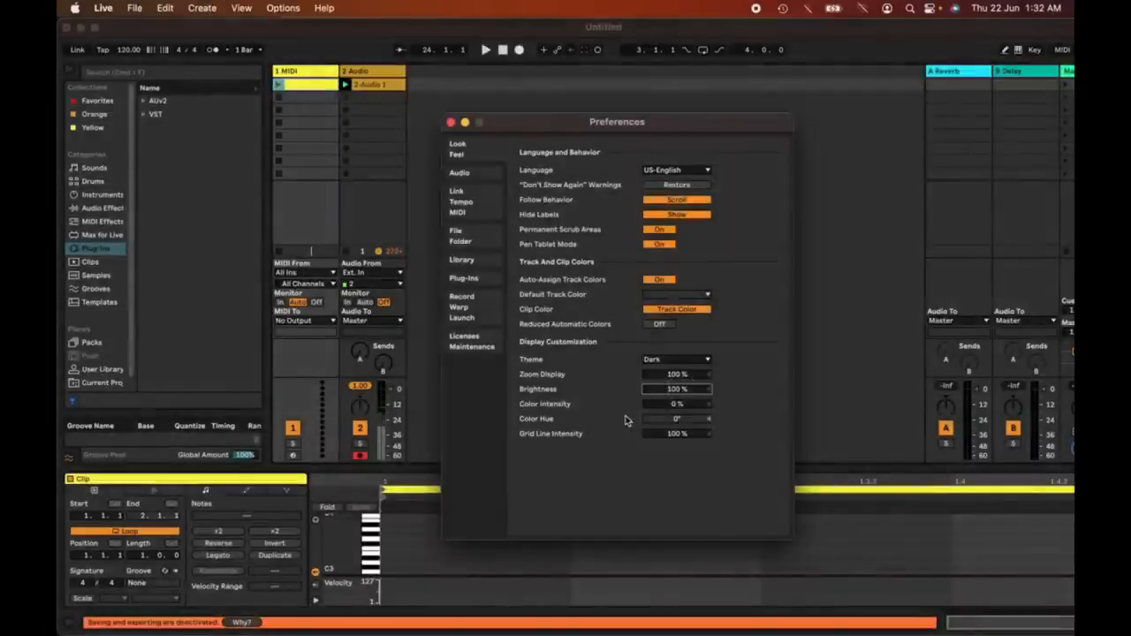
{"action": "left_click_drag", "start_coordinate": [686, 406], "coordinate": [679, 441]}
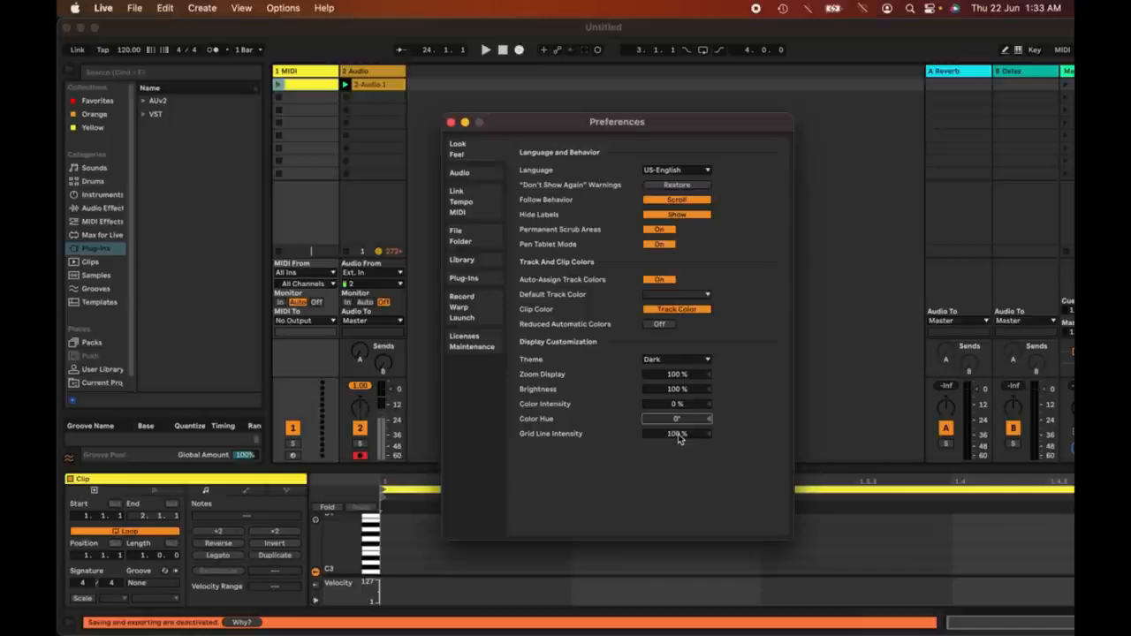
Set Grid Line Intensity to 200 % and check the grid lines in Arrangement View.
{"action": "left_click_drag", "start_coordinate": [679, 439], "coordinate": [696, 320]}
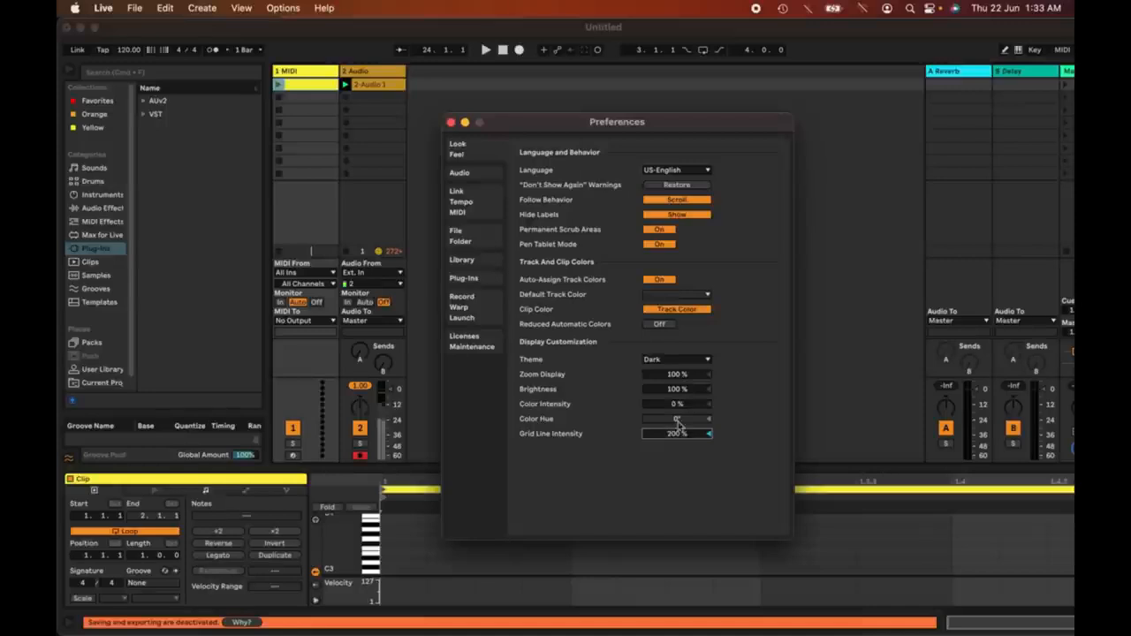
{"action": "mouse_move", "coordinate": [677, 437]}
{"action": "left_mouse_down"}
{"action": "mouse_move", "coordinate": [684, 543]}
{"action": "mouse_move", "coordinate": [691, 432]}
{"action": "left_mouse_up"}
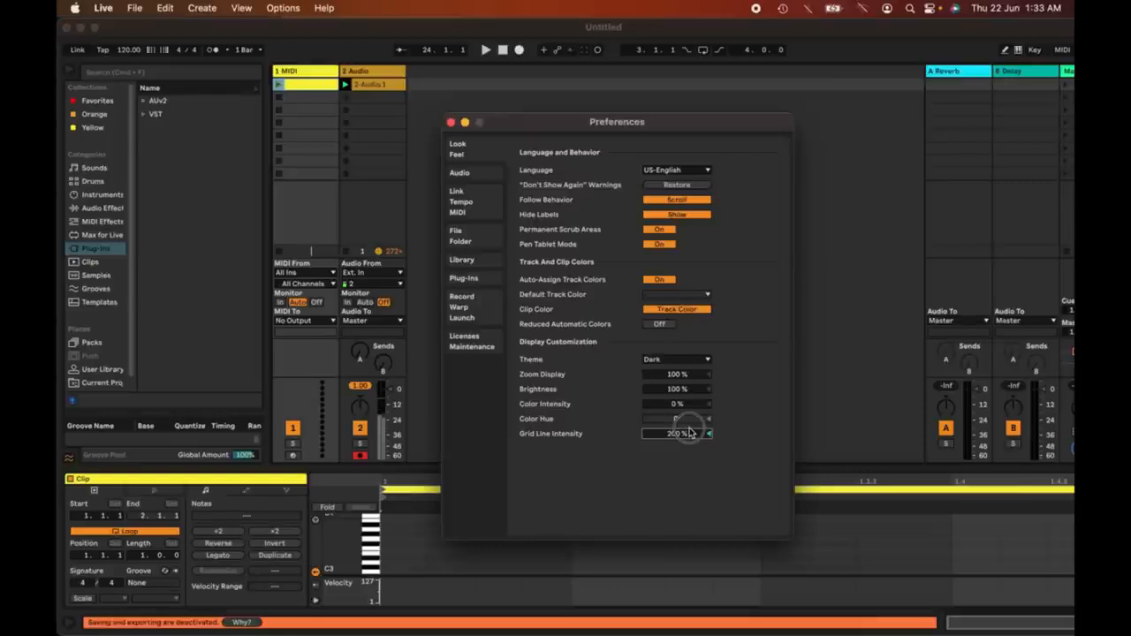
{"action": "key", "text": "Escape"}
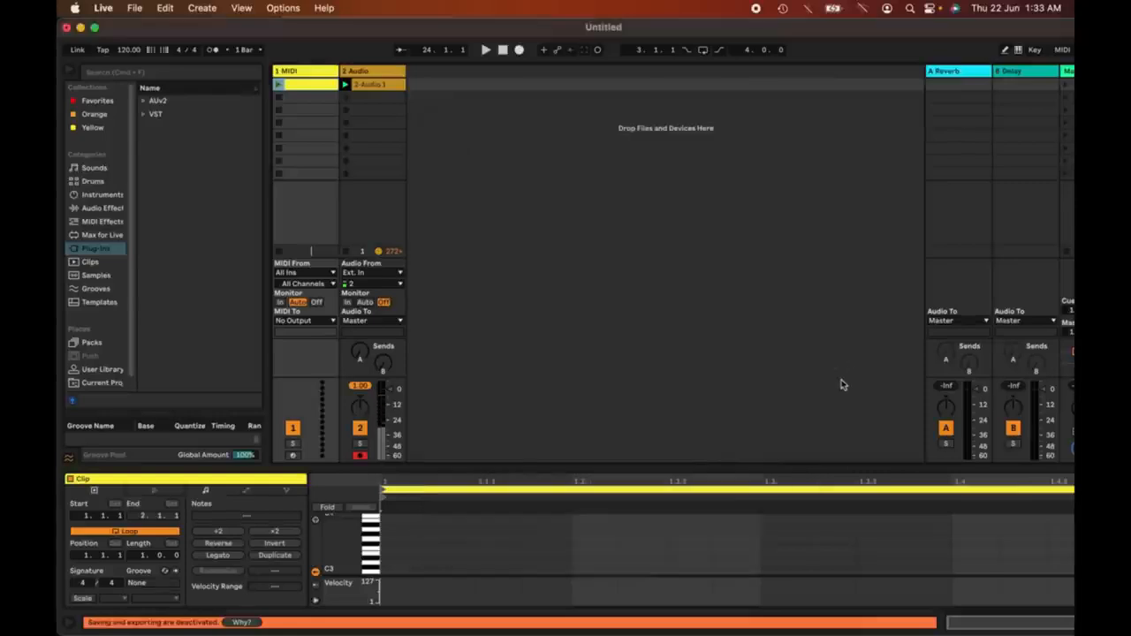
{"action": "key", "text": "Tab"}
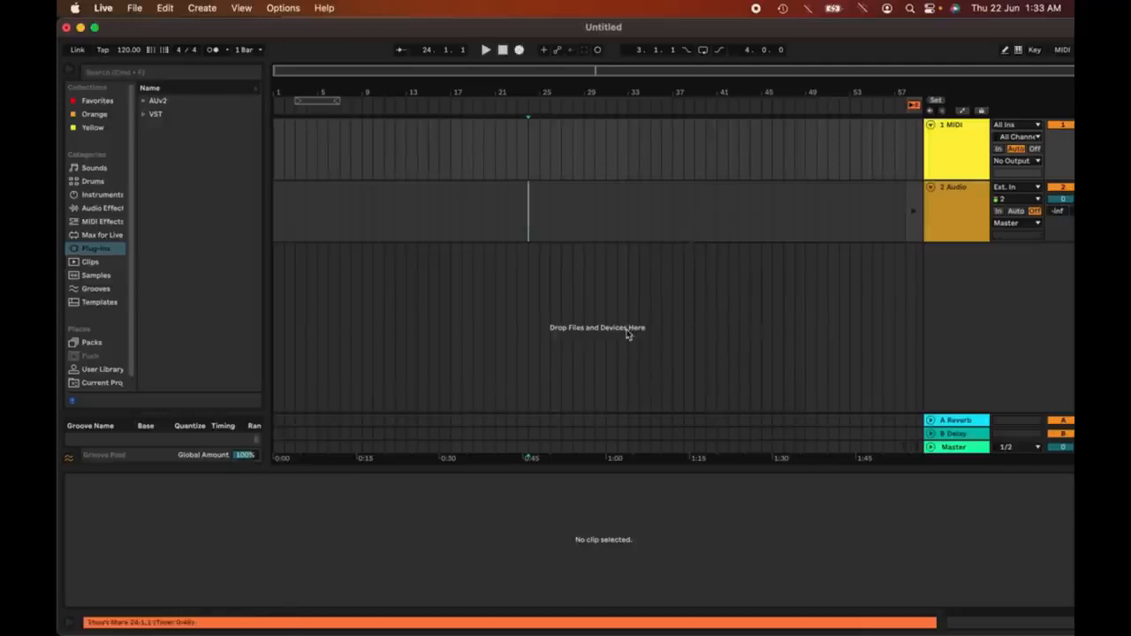
{"action": "key", "text": "ctrl+Up"}
{"action": "left_click", "coordinate": [916, 431]}
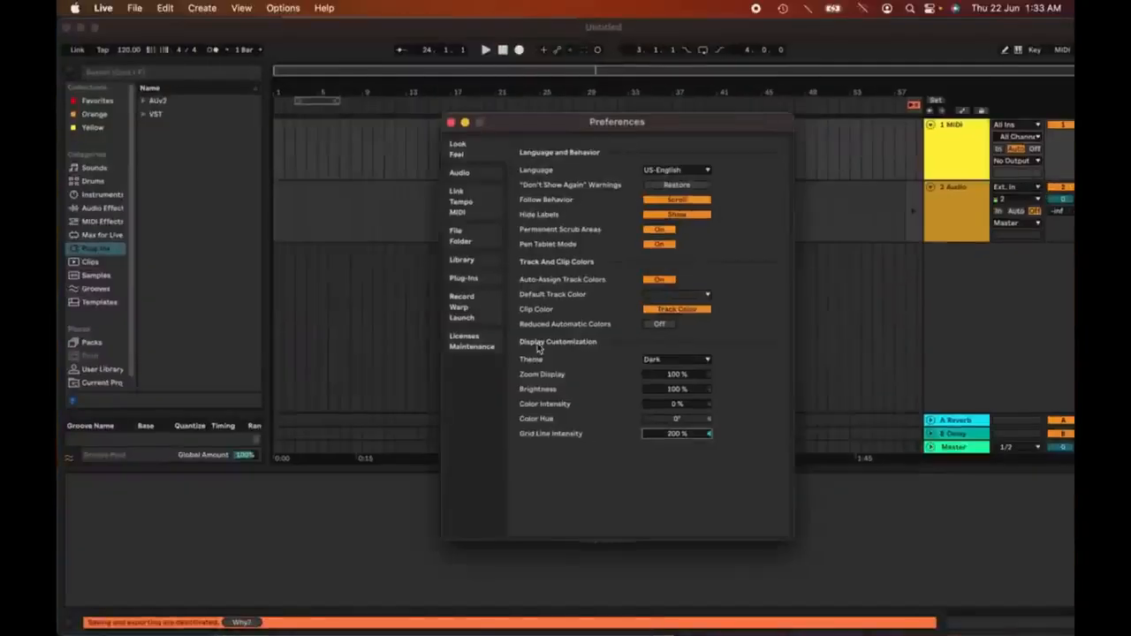
Open the Audio preferences and check the Driver Type and Audio Input Device choices, keeping Built-in Microphone (2 In, 0 Out).
{"action": "left_click", "coordinate": [477, 177]}
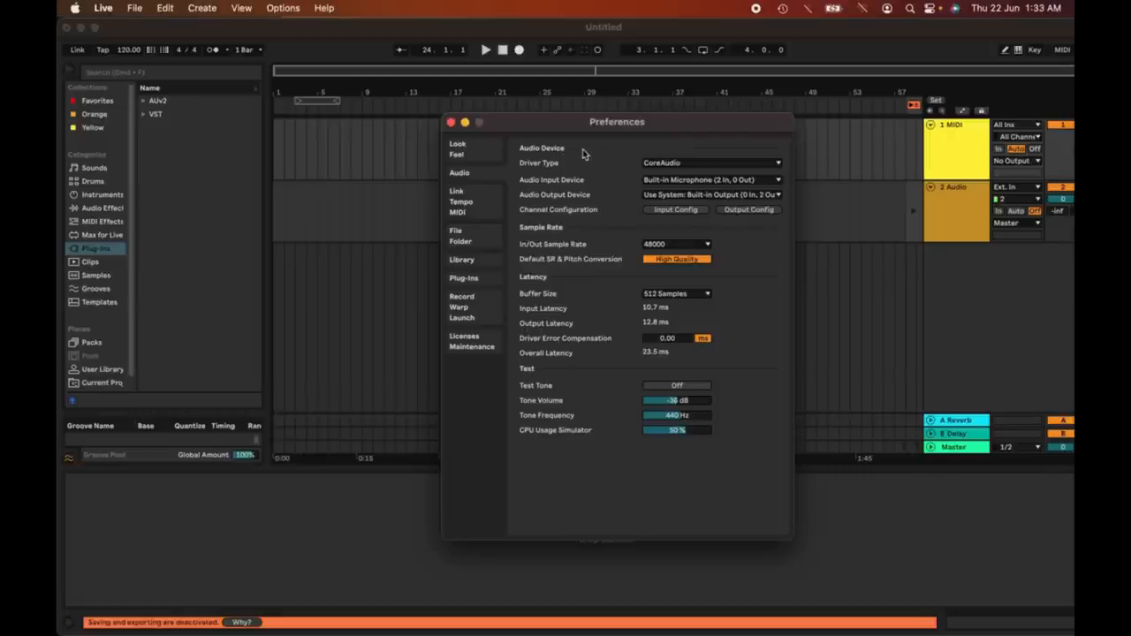
{"action": "left_click", "coordinate": [686, 165]}
{"action": "left_click", "coordinate": [686, 167]}
{"action": "left_click", "coordinate": [693, 181]}
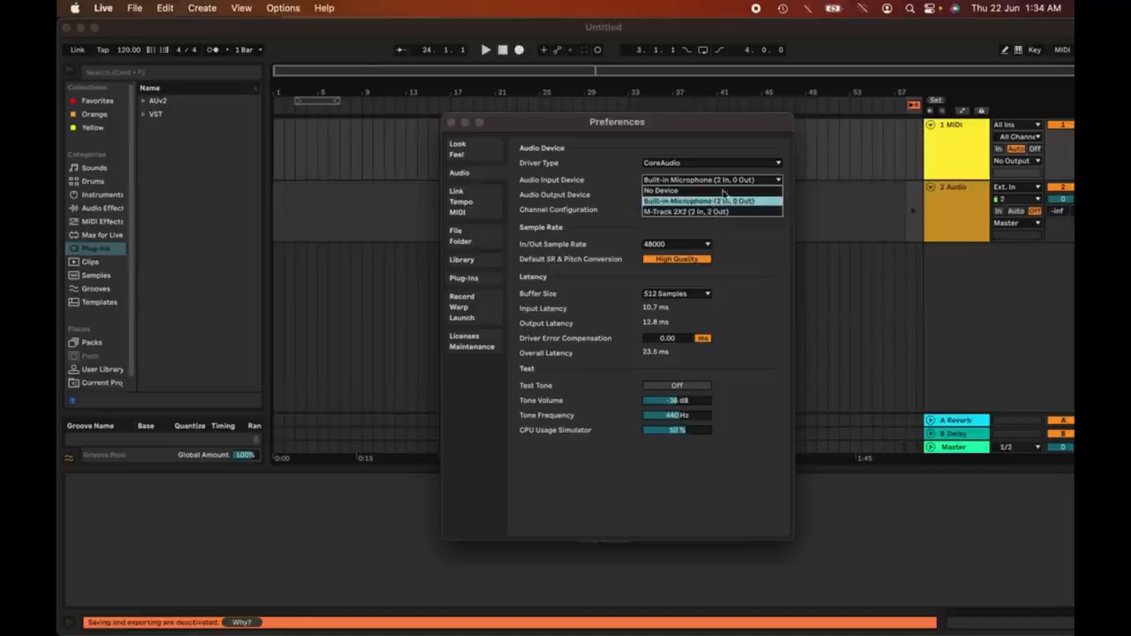
{"action": "left_click", "coordinate": [723, 200]}
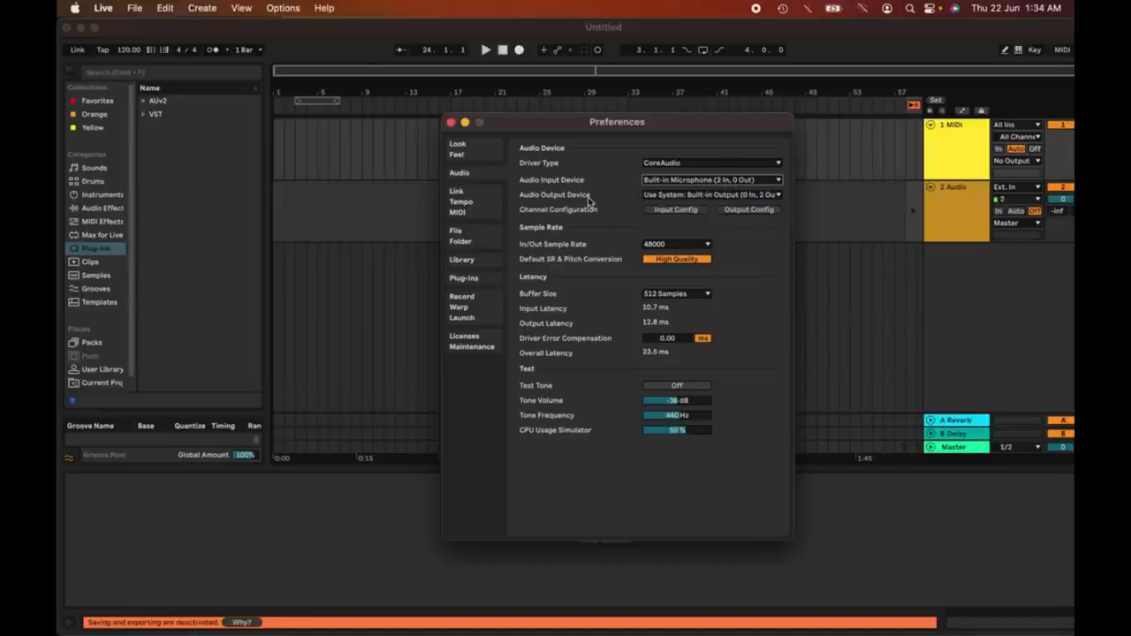
Check the available Audio Output Device choices, keeping the system's built-in output selected.
{"action": "left_click", "coordinate": [689, 197]}
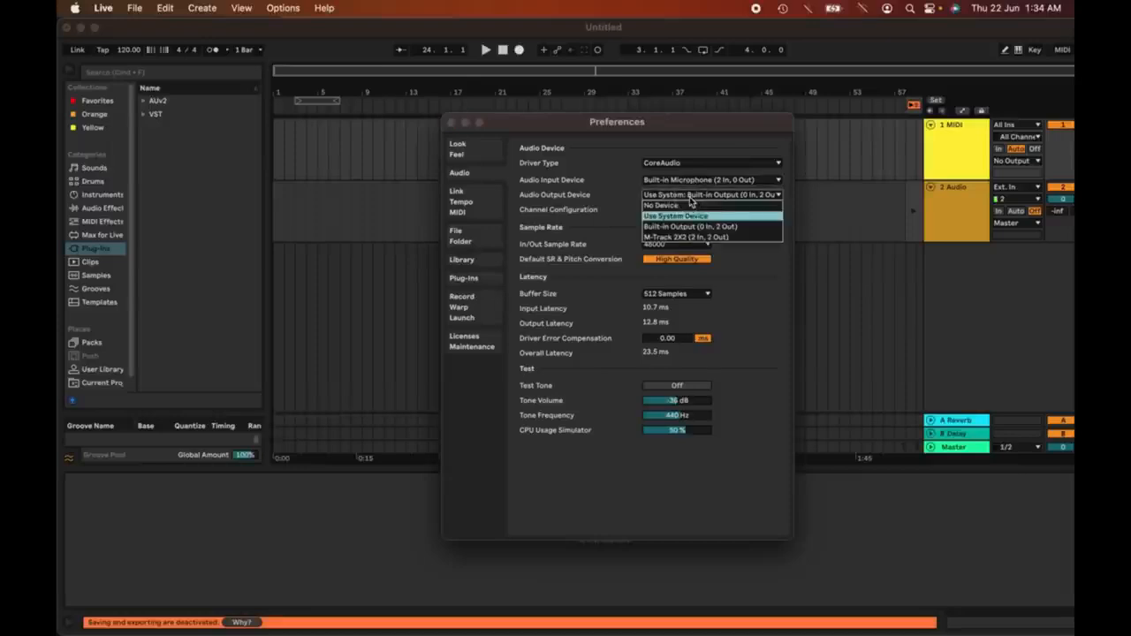
{"action": "left_click", "coordinate": [694, 223]}
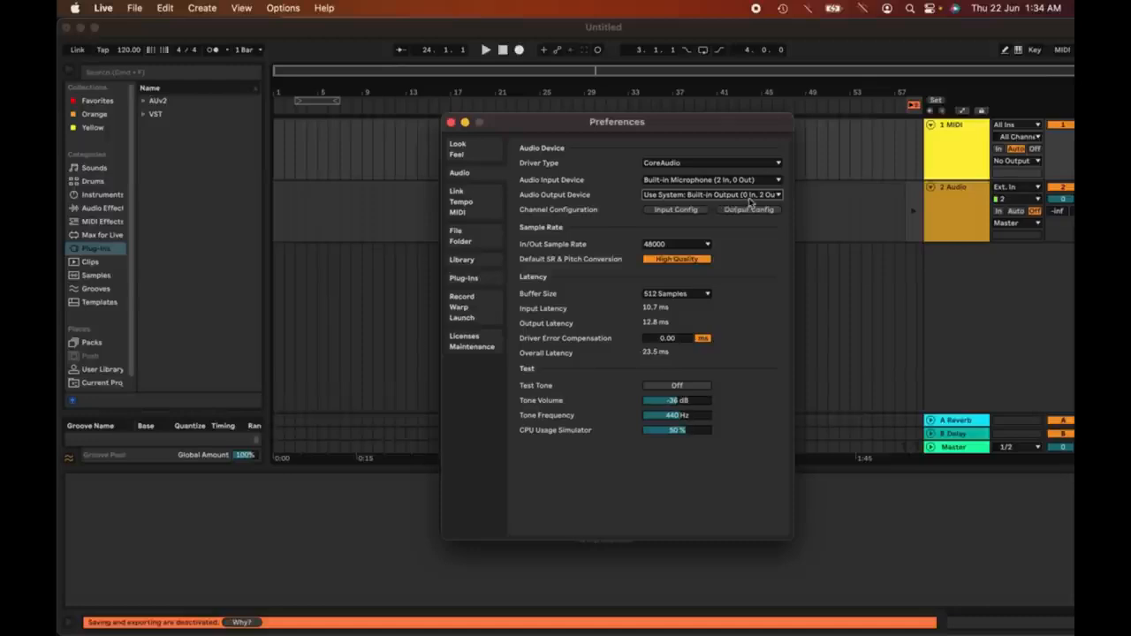
{"action": "left_click", "coordinate": [745, 198]}
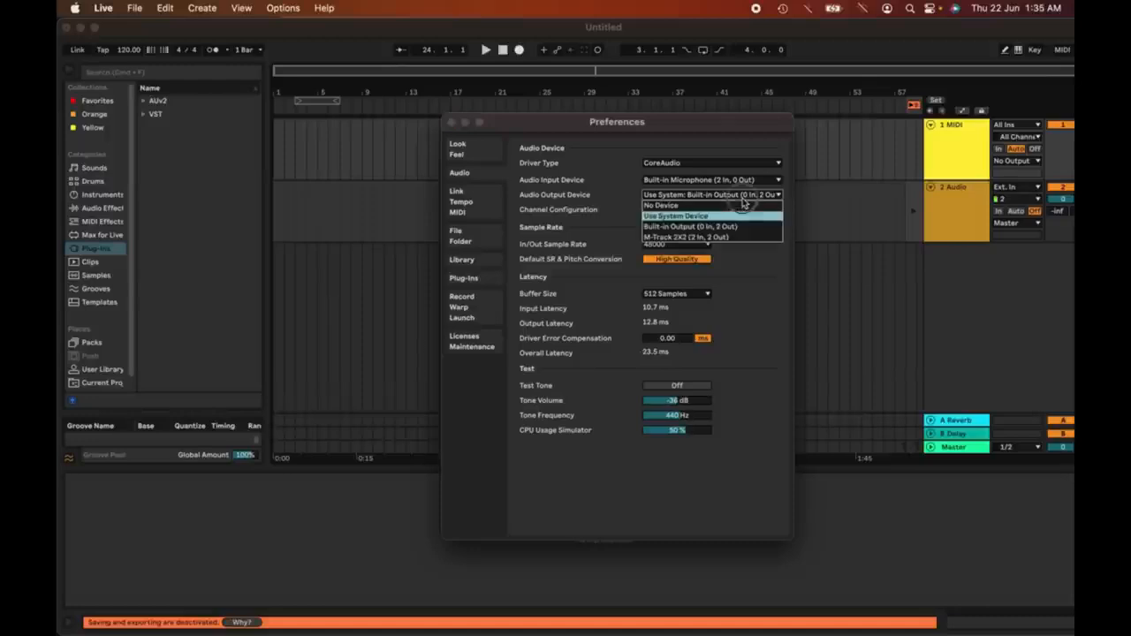
{"action": "left_click", "coordinate": [752, 256]}
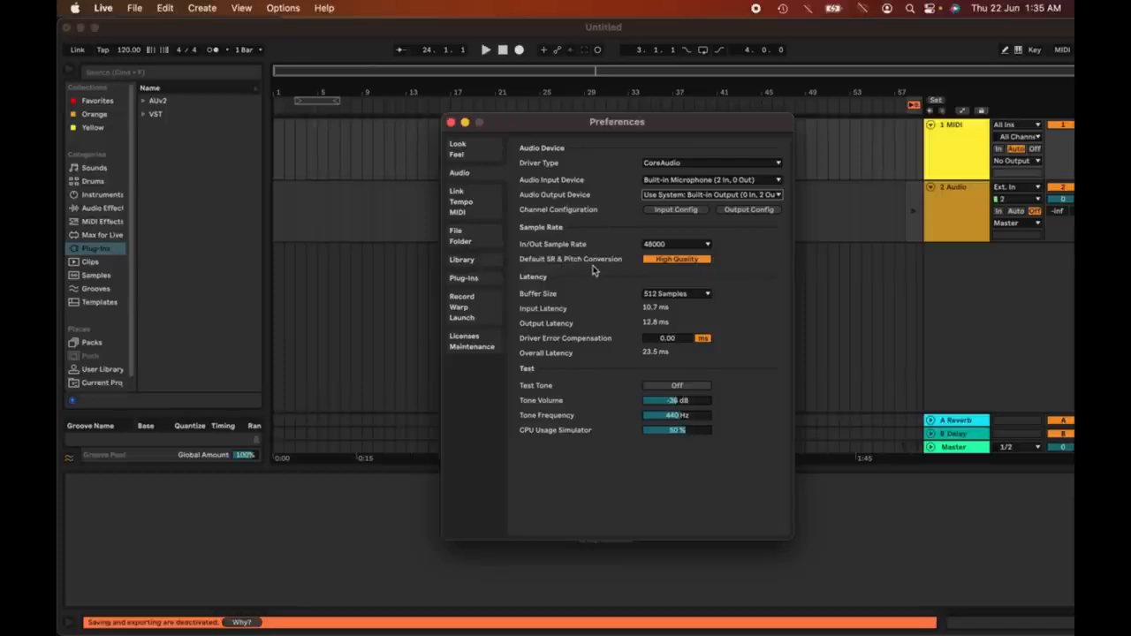
Toggle Default SR & Pitch Conversion and return it to High Quality, and try the Driver Error Compensation value, leaving it at 0.00 ms.
{"action": "left_click", "coordinate": [680, 264]}
{"action": "left_click", "coordinate": [687, 264]}
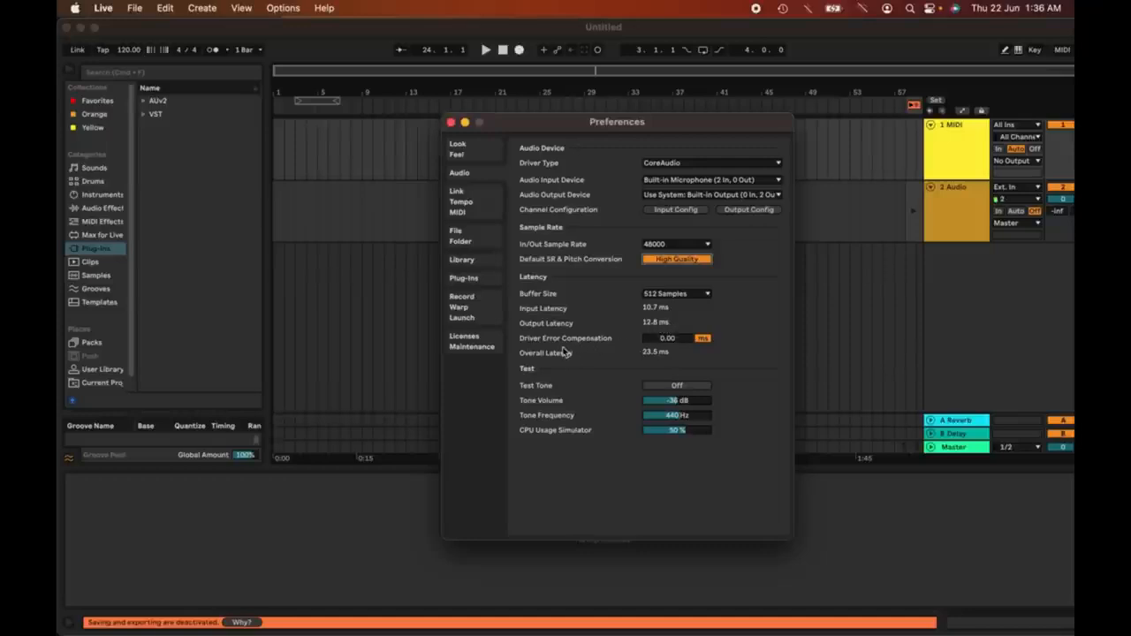
{"action": "left_click_drag", "start_coordinate": [667, 343], "coordinate": [673, 344]}
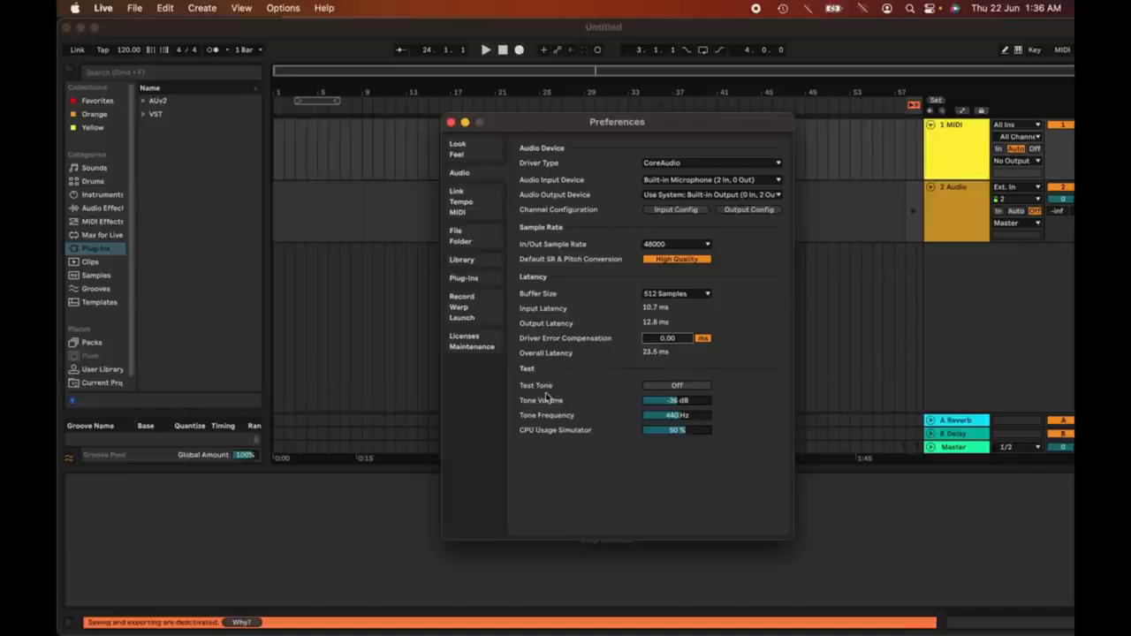
Try out the Test Tone together with its Tone Volume and Tone Frequency settings.
{"action": "left_click", "coordinate": [675, 386]}
{"action": "left_click", "coordinate": [680, 405]}
{"action": "left_click_drag", "start_coordinate": [681, 405], "coordinate": [673, 350]}
{"action": "left_click_drag", "start_coordinate": [681, 416], "coordinate": [716, 423]}
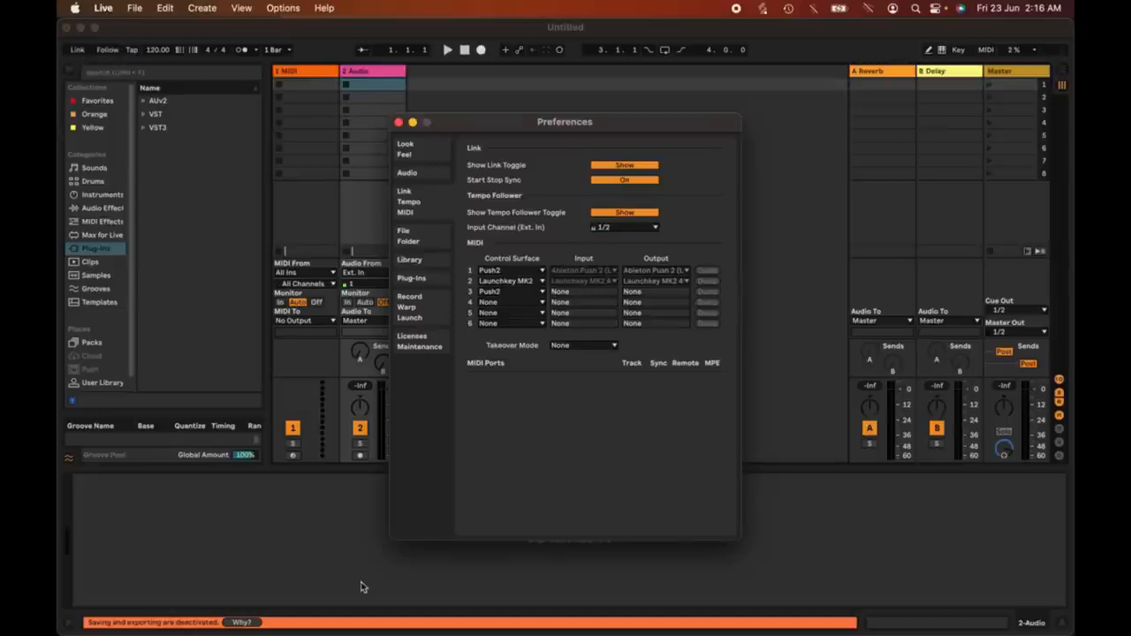
Check Link in Ableton Live 10 Suite, return to the other Live window and enable Link there.
{"action": "mouse_move", "coordinate": [409, 630]}
{"action": "left_click", "coordinate": [408, 609]}
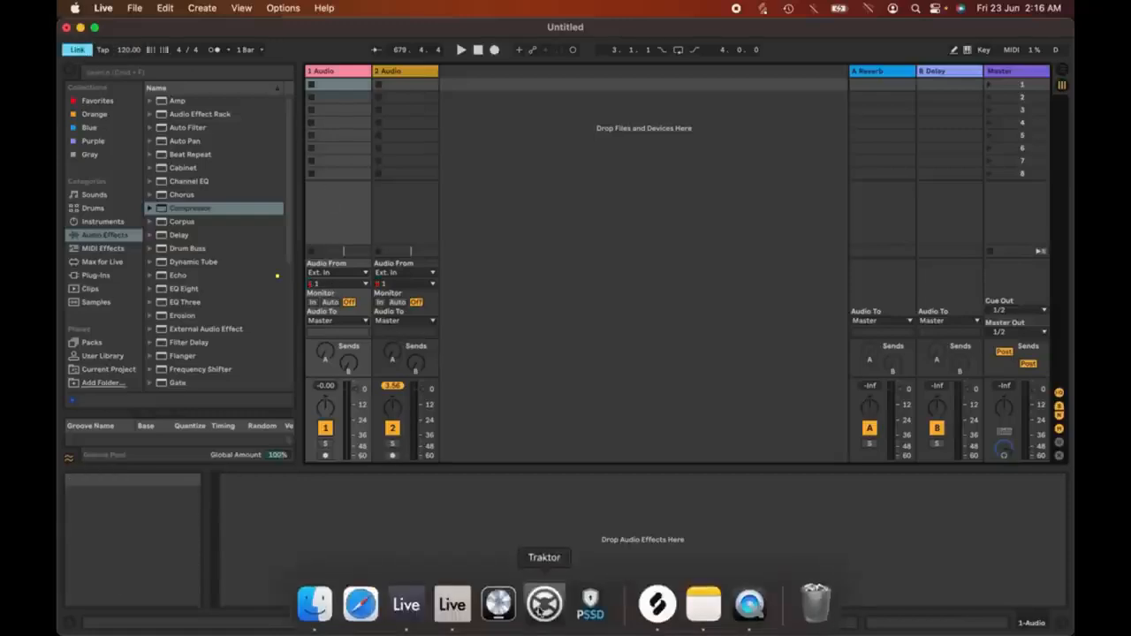
{"action": "left_click", "coordinate": [452, 605]}
{"action": "left_click", "coordinate": [79, 54]}
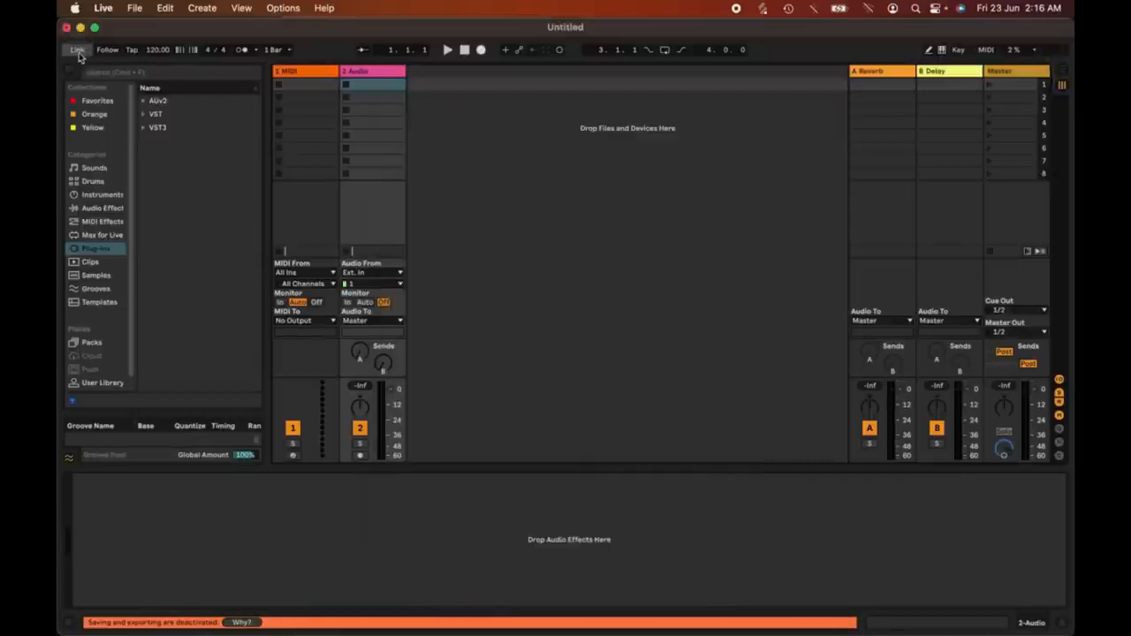
{"action": "left_click", "coordinate": [80, 51]}
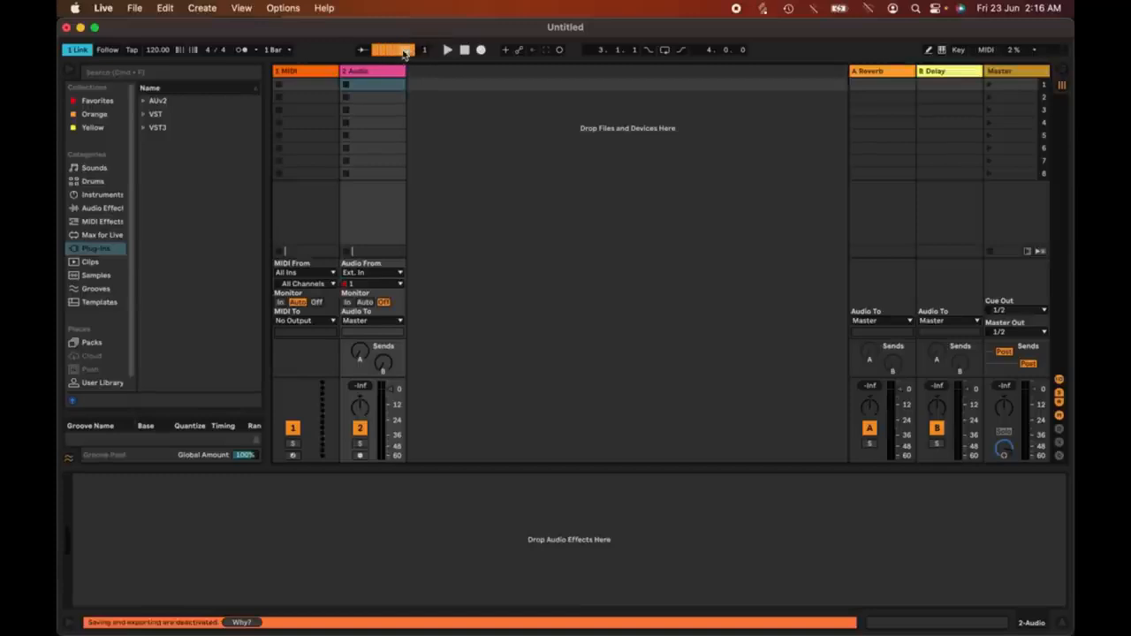
Start playback, check the linked transport in Ableton Live 10 Suite, and return to the other Live window.
{"action": "left_click", "coordinate": [447, 49]}
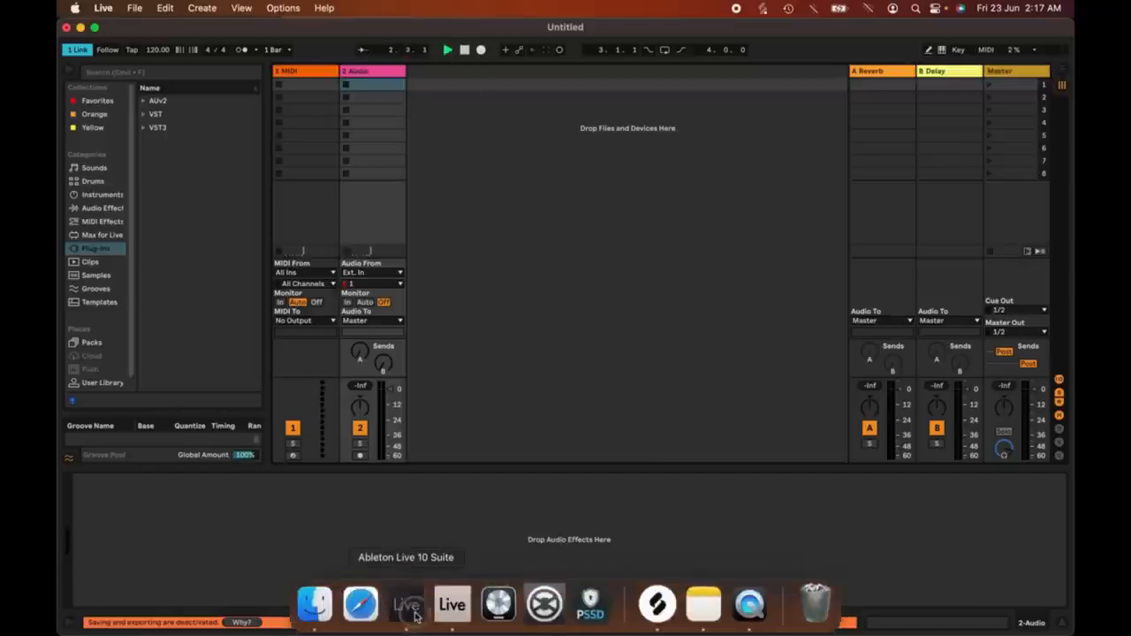
{"action": "left_click", "coordinate": [416, 616]}
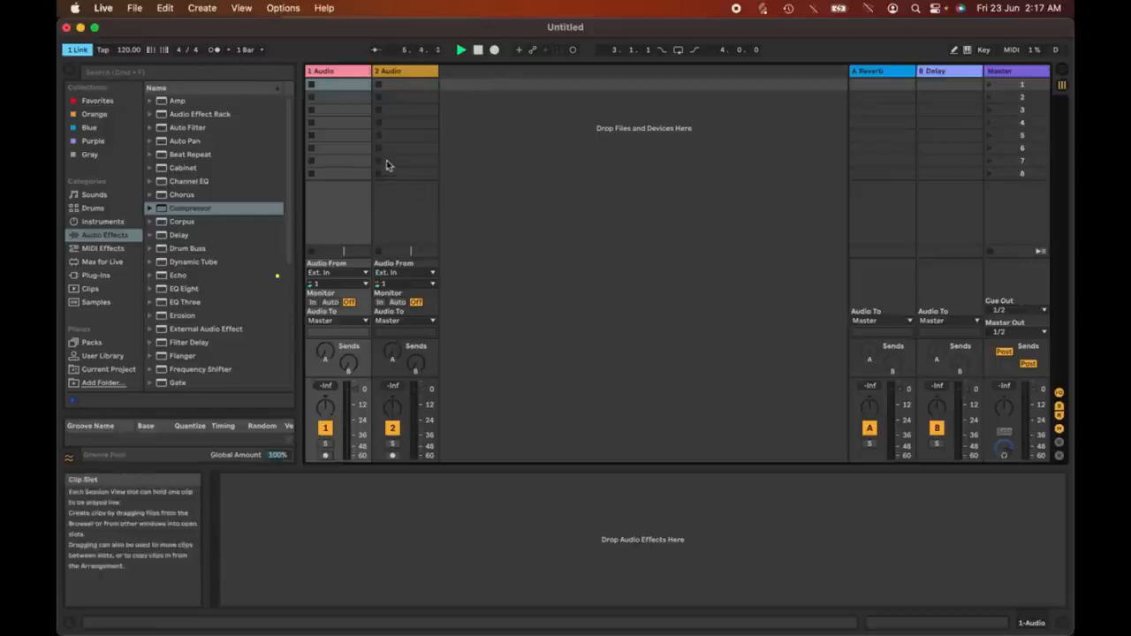
{"action": "left_click", "coordinate": [451, 622]}
Review the Start Stop Sync setting in Preferences, close the window and turn off Link.
{"action": "left_click", "coordinate": [104, 8]}
{"action": "left_click", "coordinate": [106, 50]}
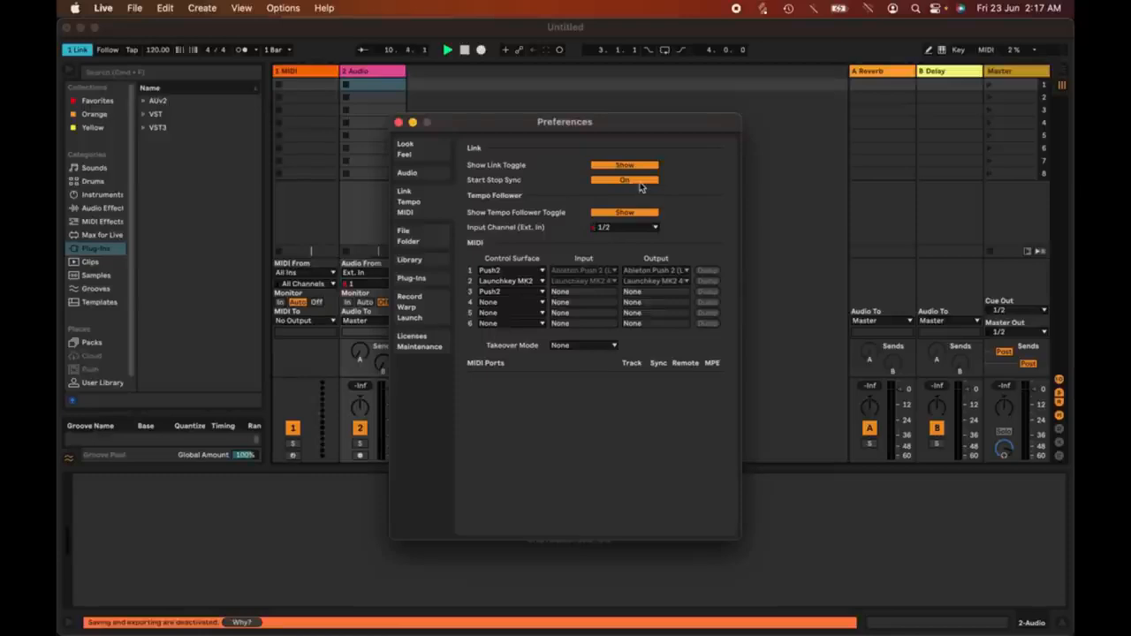
{"action": "left_click", "coordinate": [399, 122]}
{"action": "left_click", "coordinate": [77, 52]}
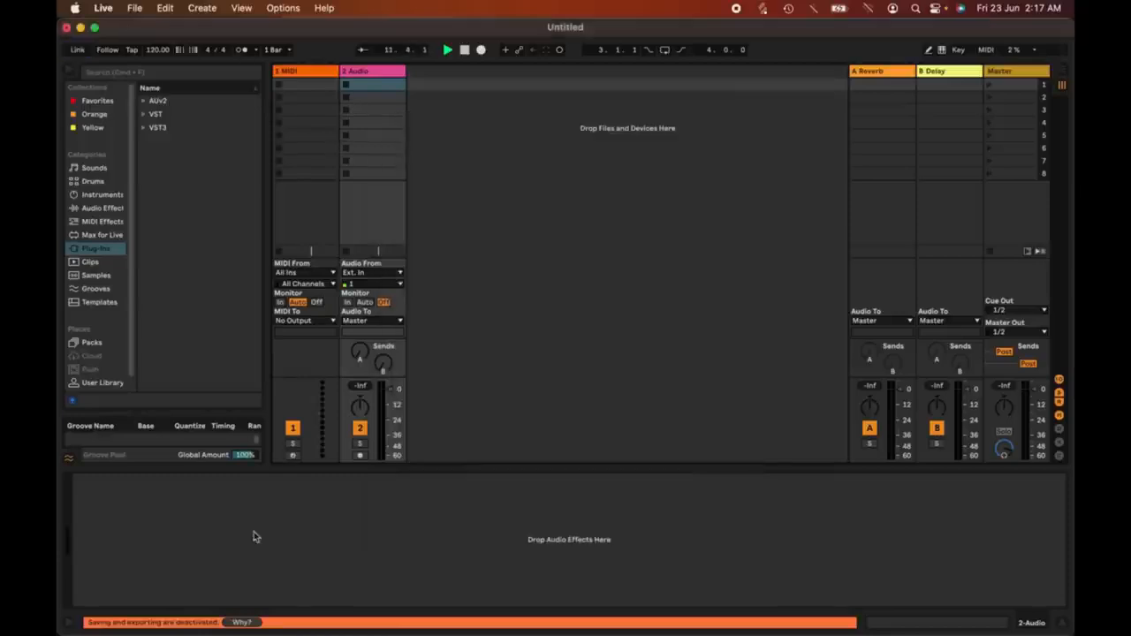
In Ableton Live 10 Suite, turn off Link and close the Untitled set without saving.
{"action": "left_click", "coordinate": [406, 606]}
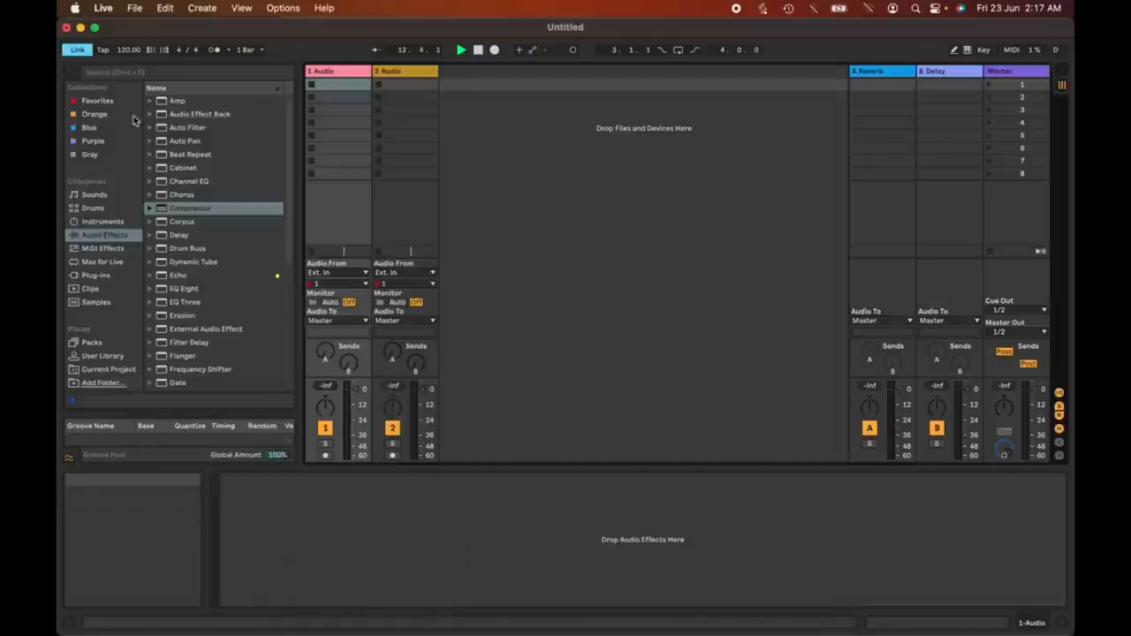
{"action": "left_click", "coordinate": [67, 29]}
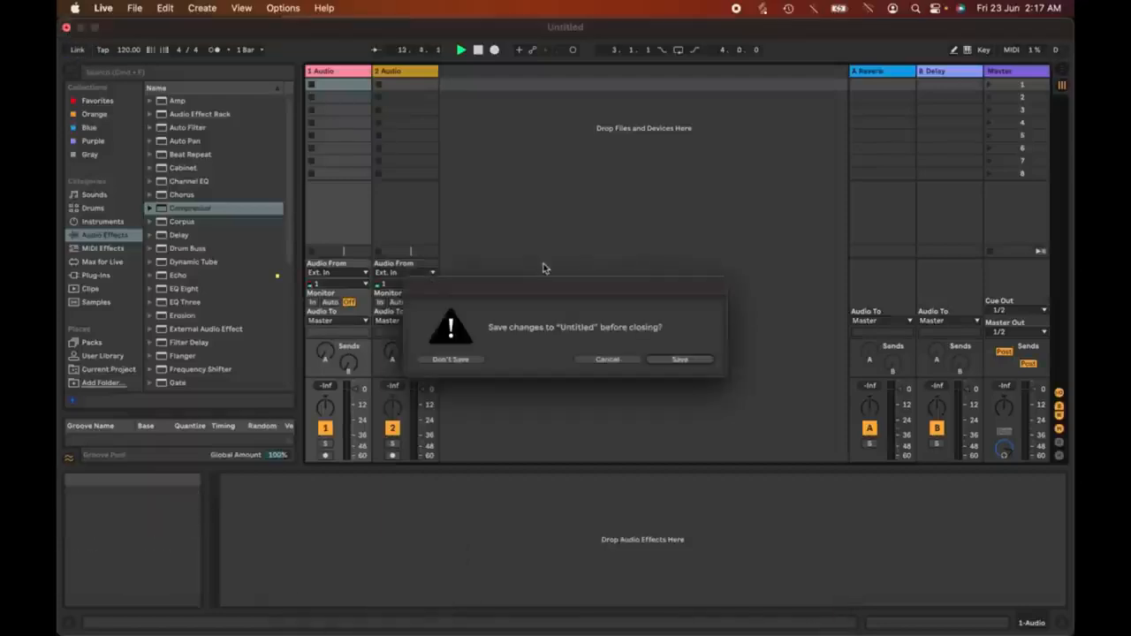
{"action": "left_click", "coordinate": [448, 360]}
{"action": "left_click", "coordinate": [654, 361]}
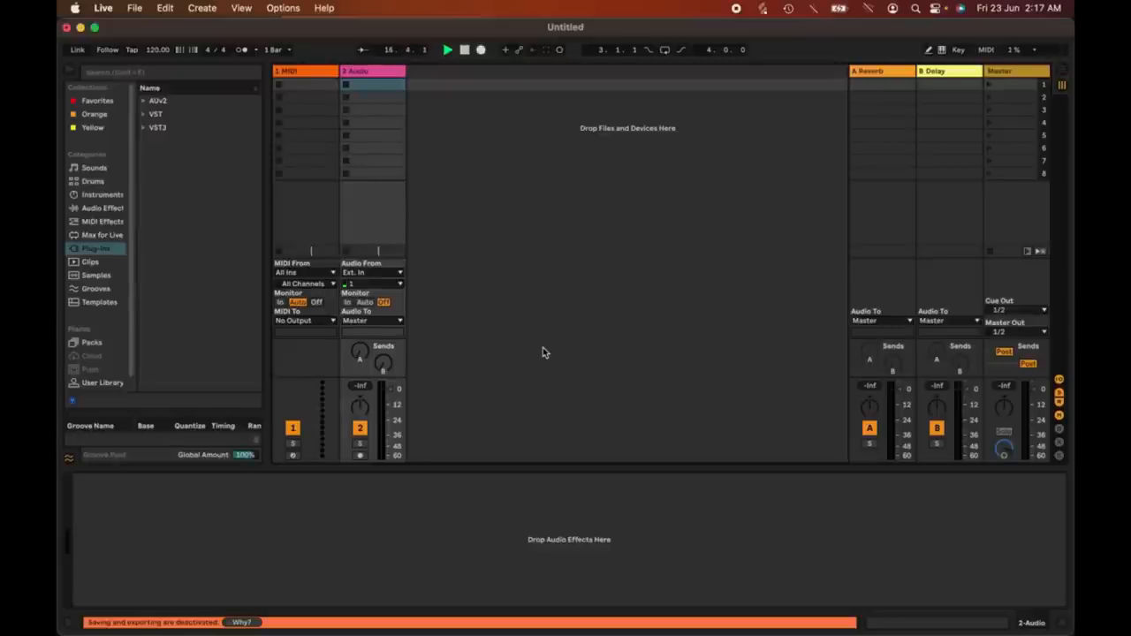
Check the Show Tempo Follower Toggle preference, keeping it on Show, and try out tempo Follow, leaving it off.
{"action": "left_click", "coordinate": [103, 9]}
{"action": "left_click", "coordinate": [129, 53]}
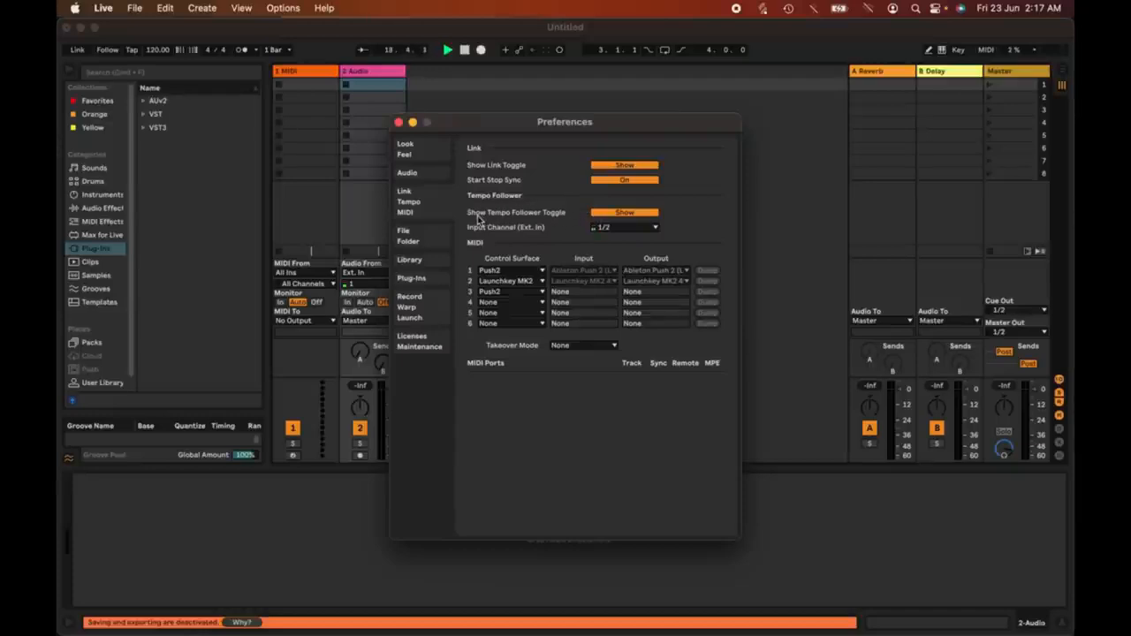
{"action": "left_click", "coordinate": [621, 217]}
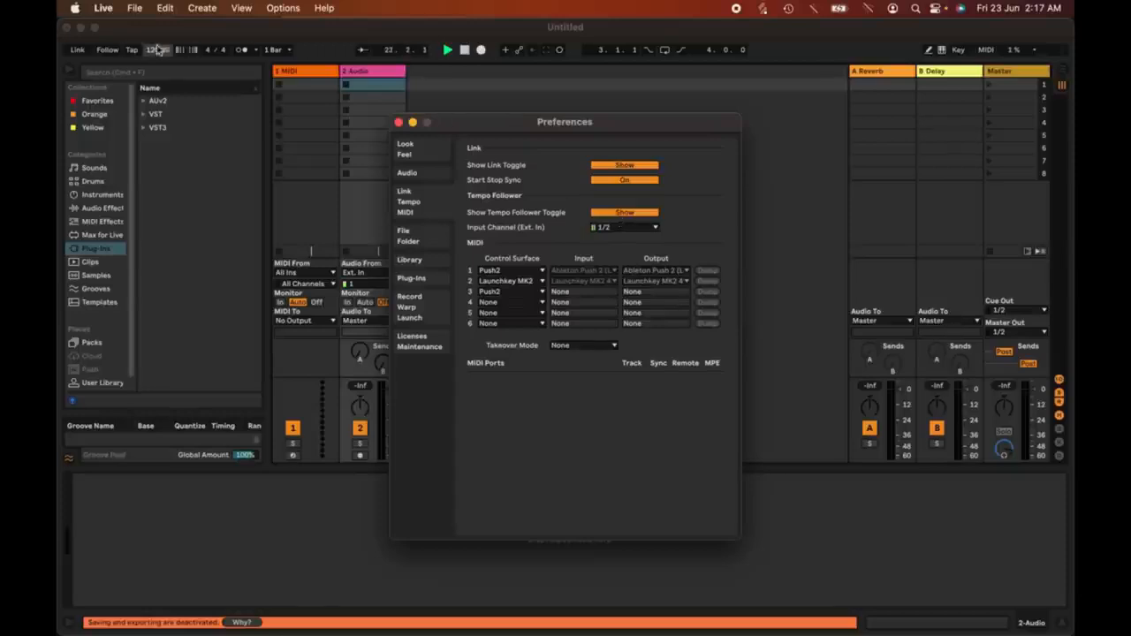
{"action": "left_click", "coordinate": [109, 49]}
{"action": "left_click", "coordinate": [109, 50]}
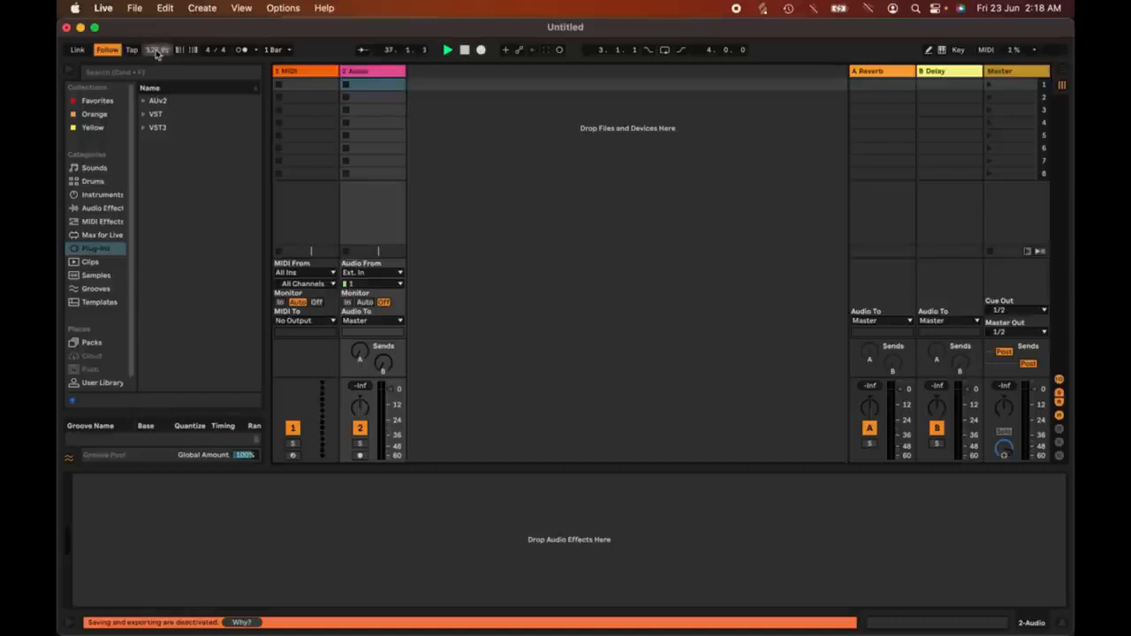
{"action": "left_click", "coordinate": [108, 51]}
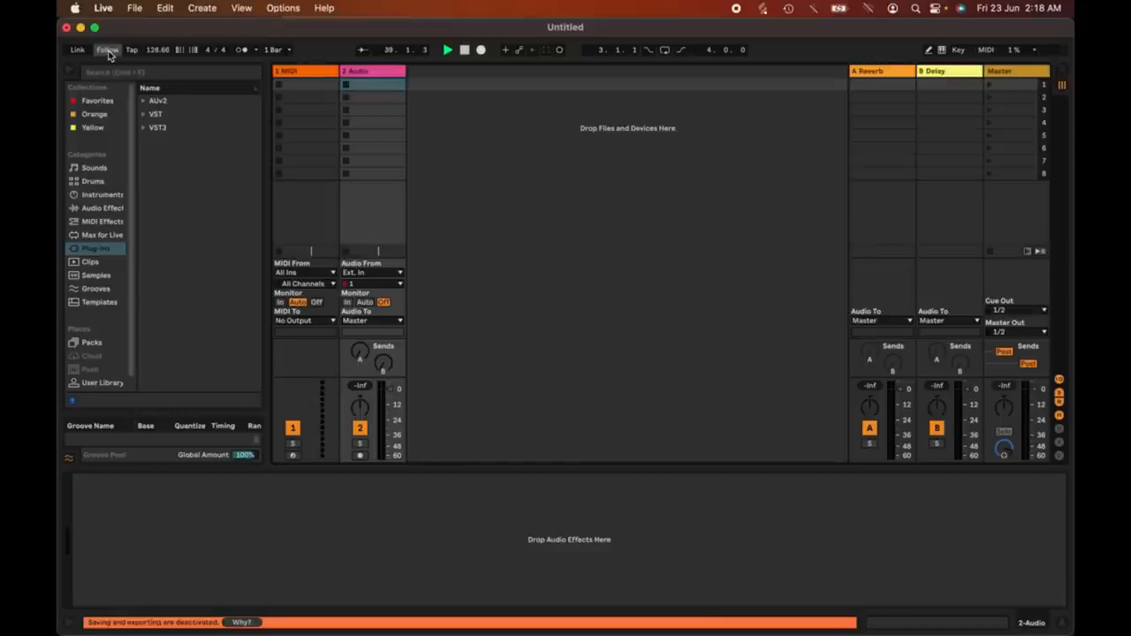
Reopen Preferences and check the tempo follower's Input Channel (Ext. In) choices, keeping 1/2.
{"action": "left_click", "coordinate": [103, 8]}
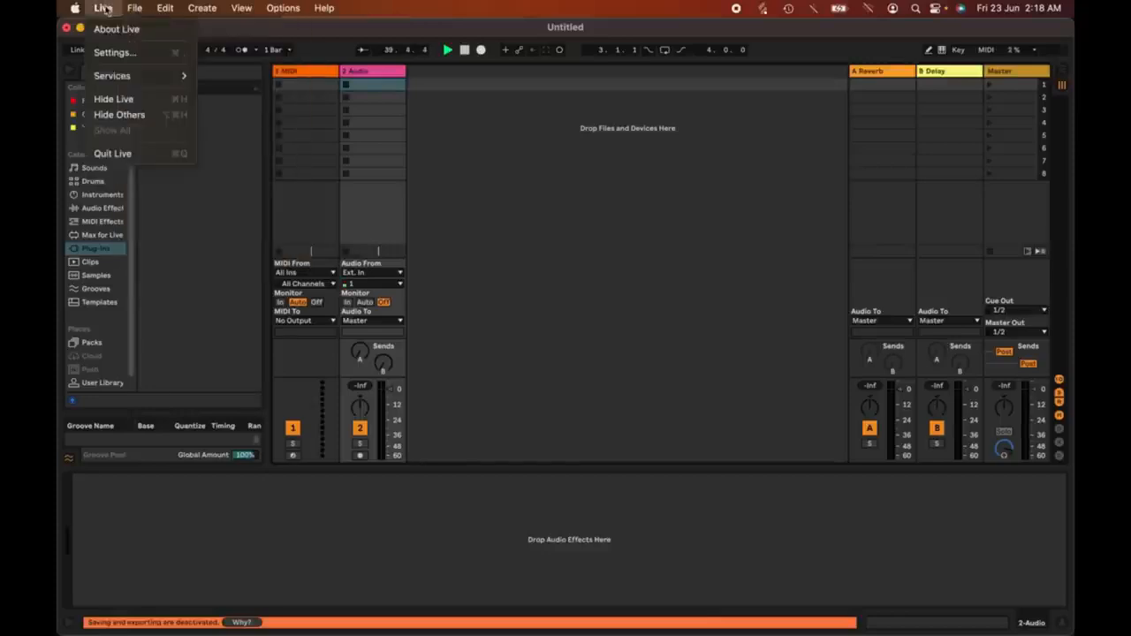
{"action": "left_click", "coordinate": [124, 48]}
{"action": "left_click", "coordinate": [626, 229]}
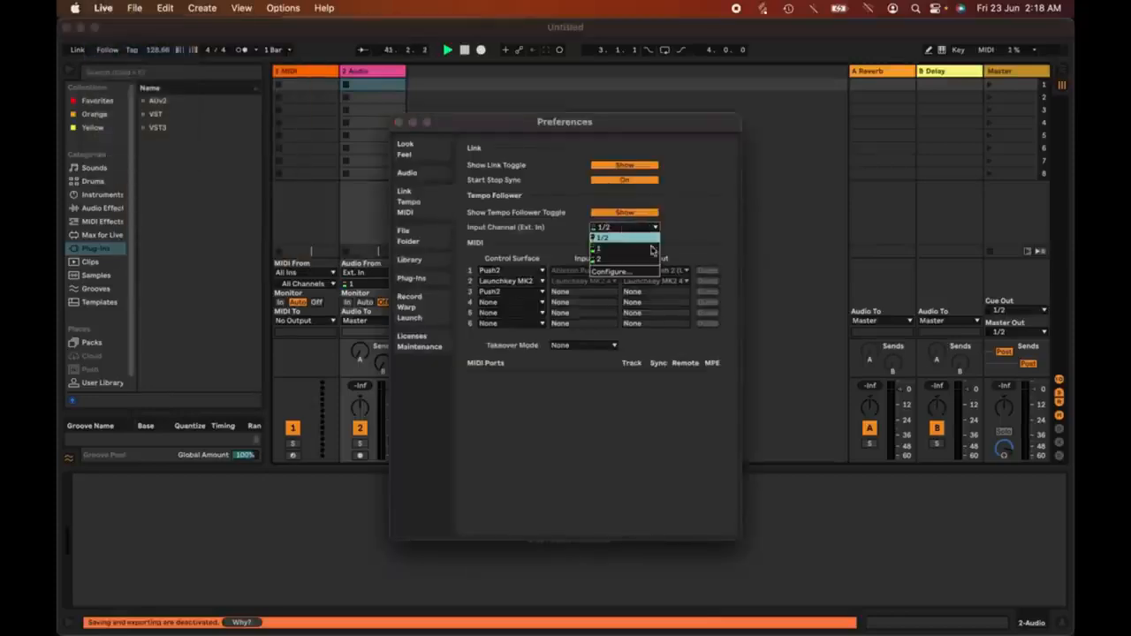
{"action": "left_click", "coordinate": [689, 231]}
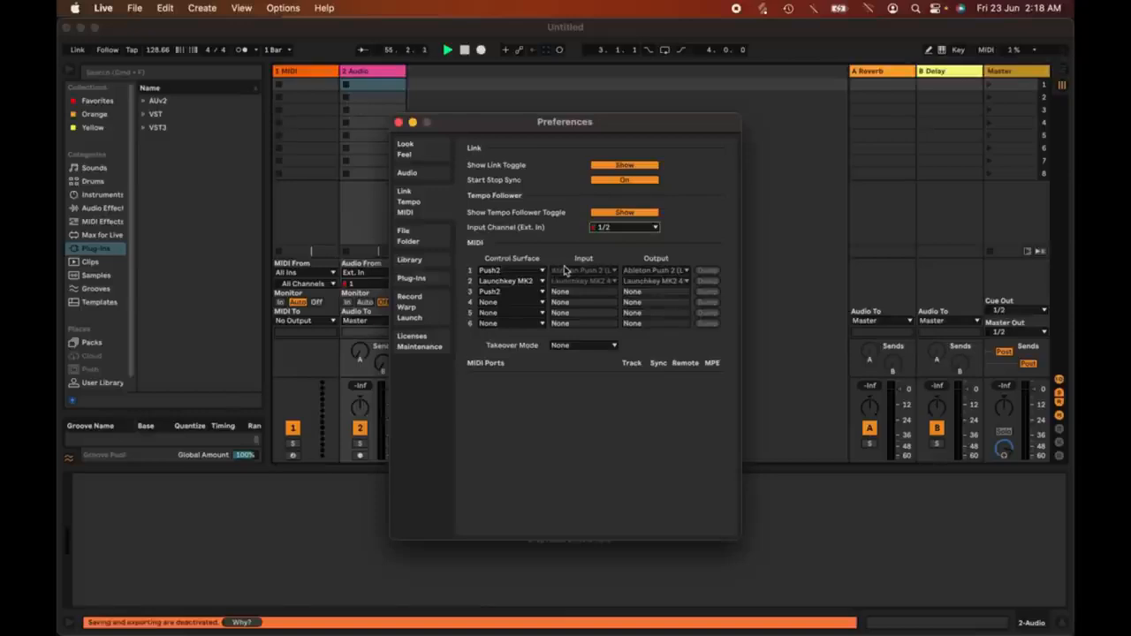
Review the Control Surface options for MIDI slot 4 and the Takeover Mode choices, leaving both at None.
{"action": "left_click", "coordinate": [513, 303]}
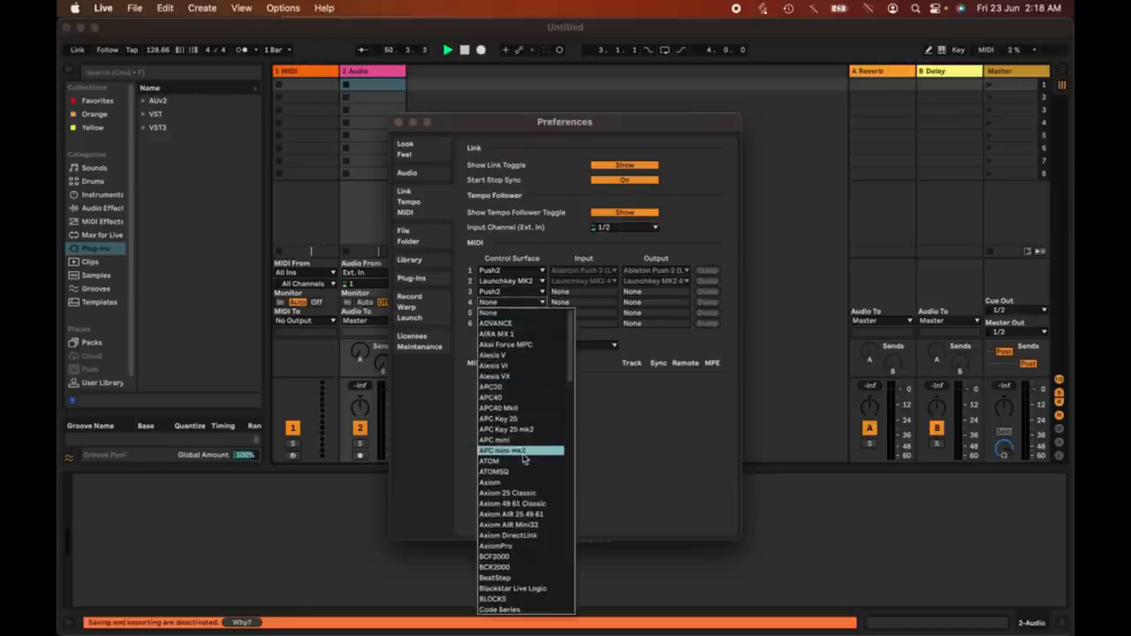
{"action": "left_click_drag", "start_coordinate": [572, 380], "coordinate": [572, 347]}
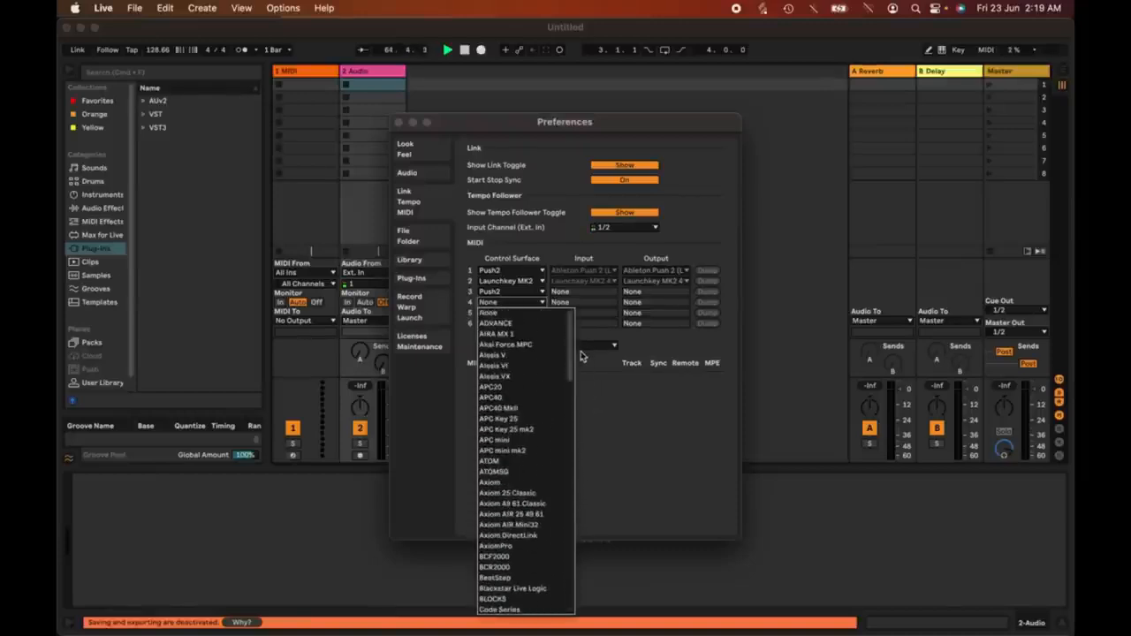
{"action": "left_click", "coordinate": [600, 363]}
{"action": "left_click", "coordinate": [603, 345]}
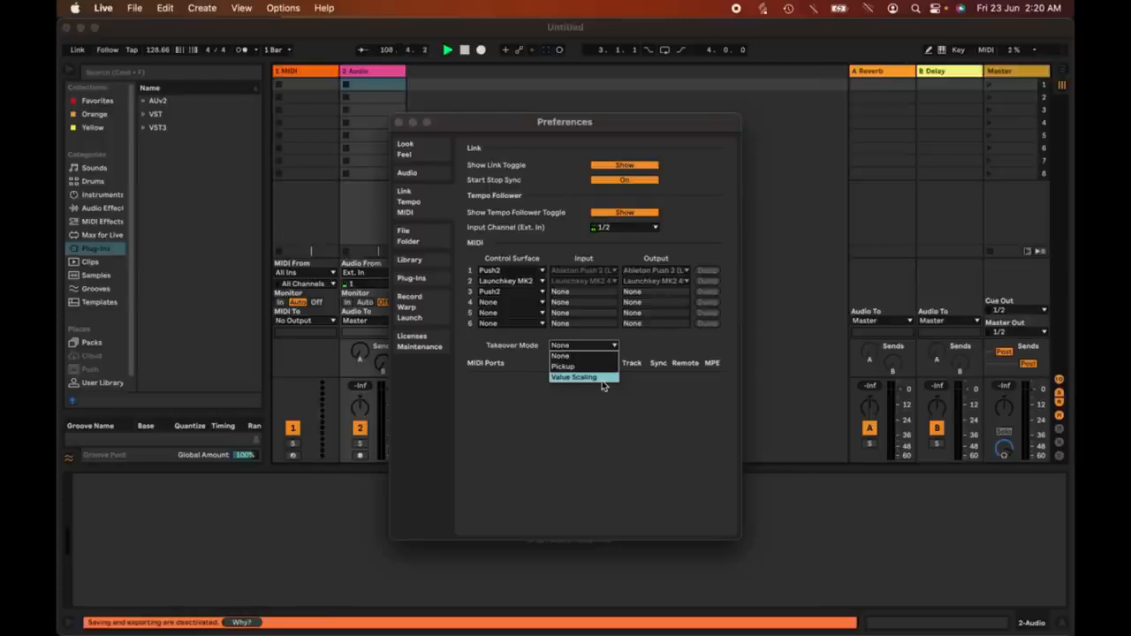
{"action": "left_click", "coordinate": [603, 404]}
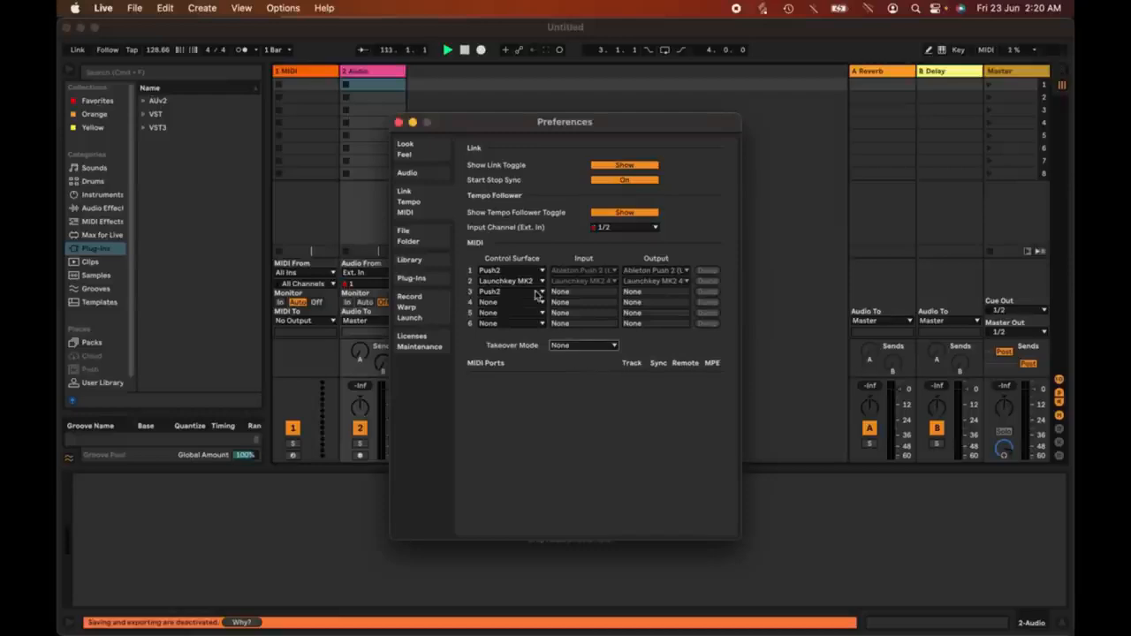
Open the File/Folder preferences and browse the Sample Editor and Temporary Folder locations, cancelling both without choosing a new one.
{"action": "left_click", "coordinate": [427, 241]}
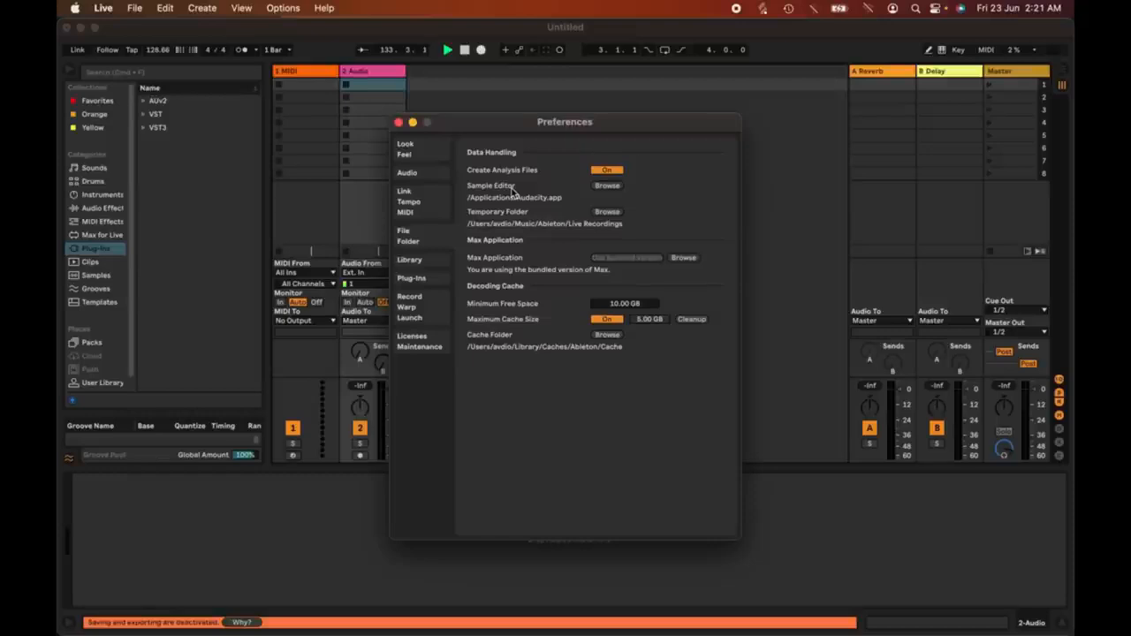
{"action": "left_click", "coordinate": [601, 186]}
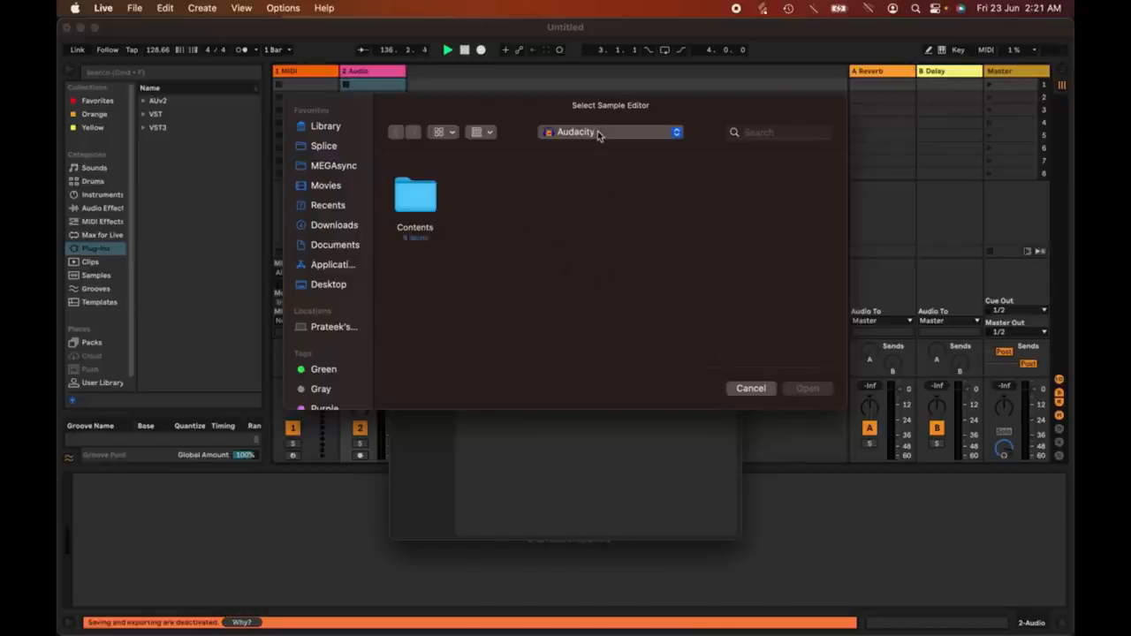
{"action": "left_click", "coordinate": [738, 390]}
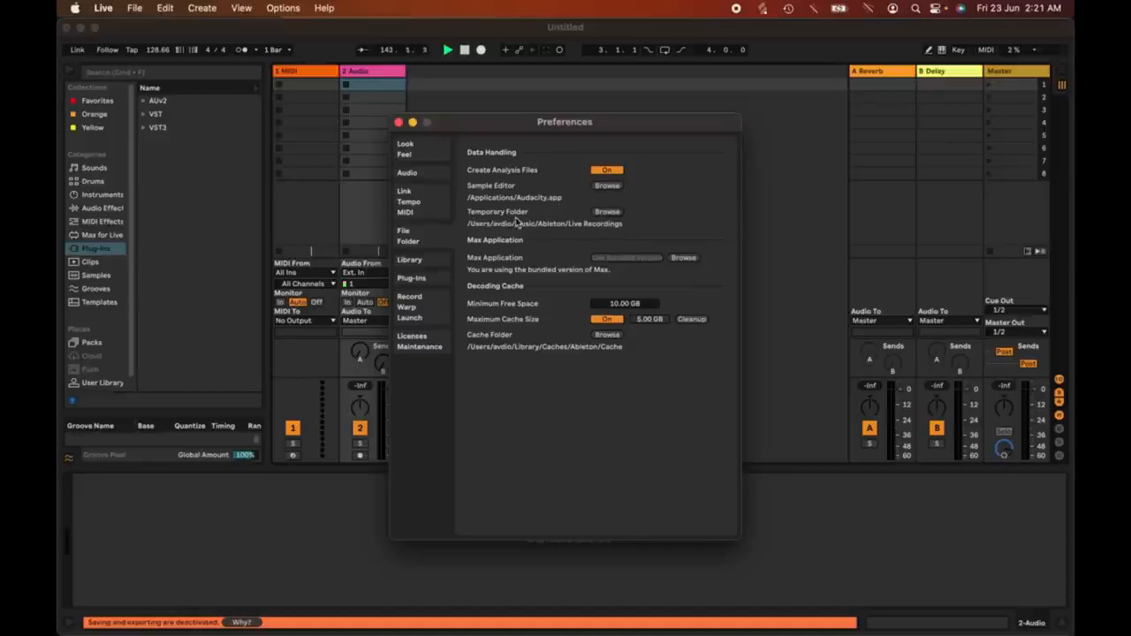
{"action": "left_click", "coordinate": [610, 215]}
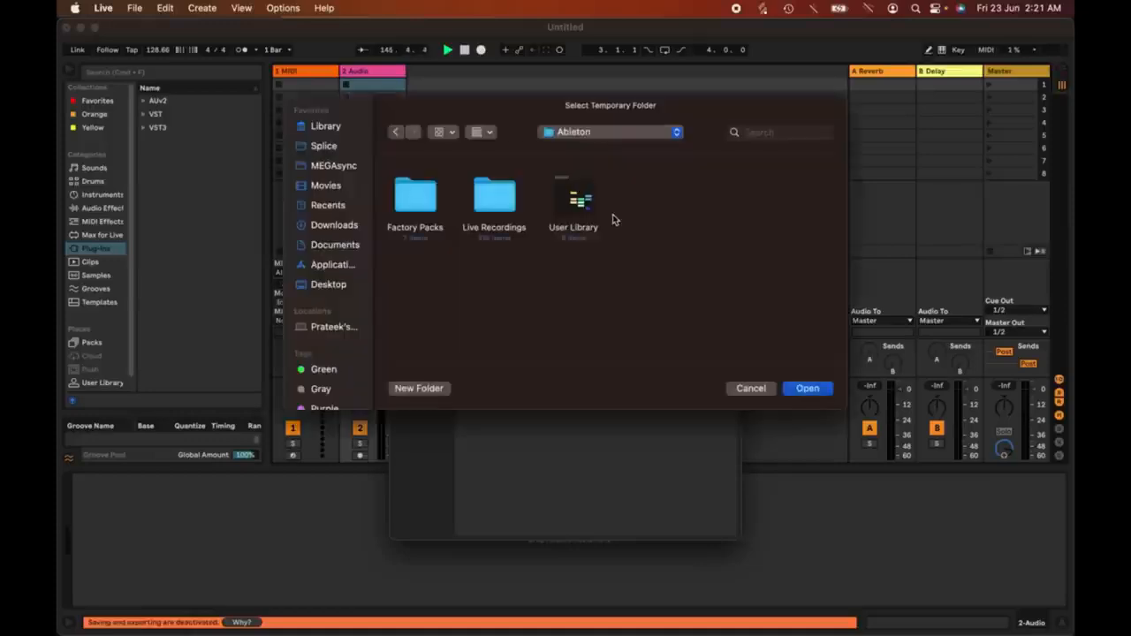
{"action": "left_click", "coordinate": [760, 394]}
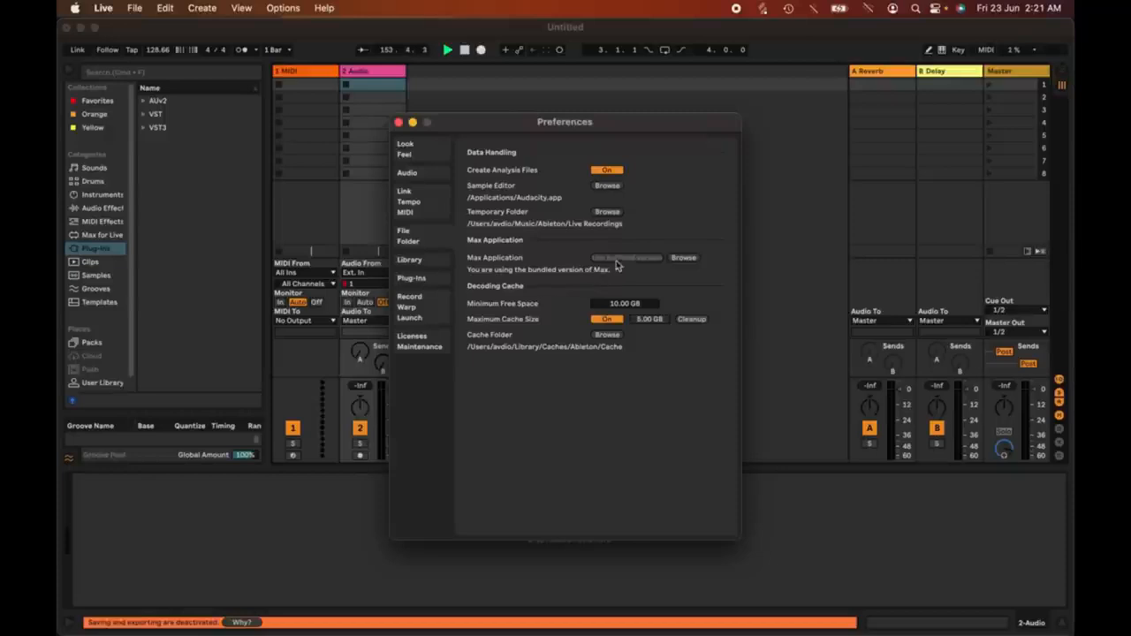
Browse for a Max application in the File/Folder preferences and cancel without choosing one.
{"action": "left_click", "coordinate": [678, 258]}
{"action": "left_click", "coordinate": [618, 139]}
{"action": "left_click", "coordinate": [786, 187]}
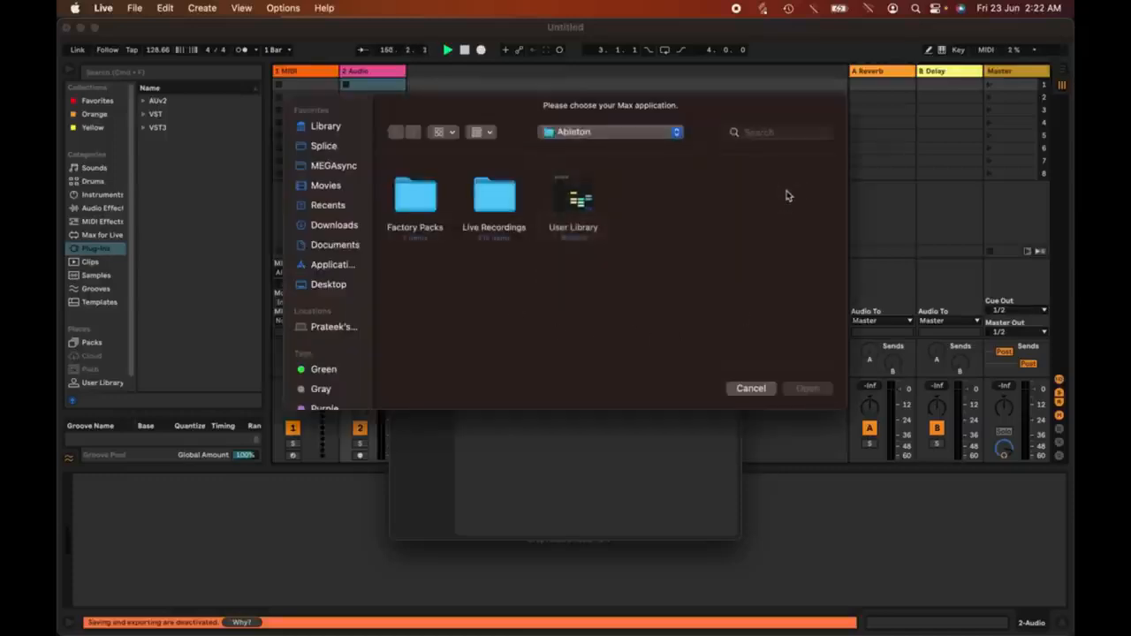
{"action": "left_click", "coordinate": [752, 389]}
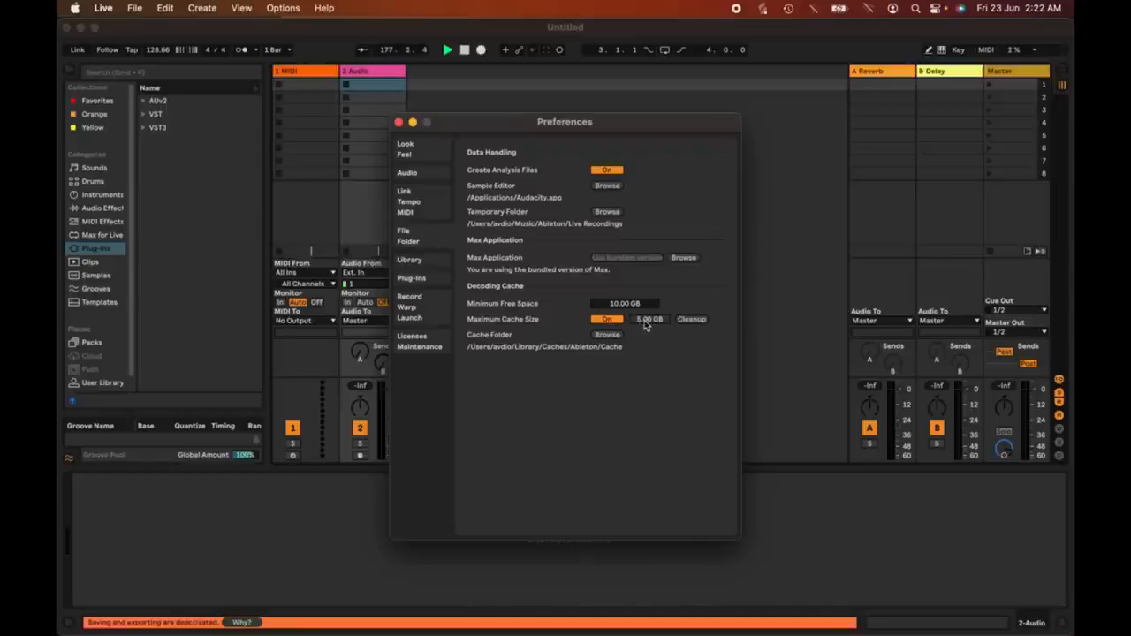
Review the Decoding Cache's Maximum Cache Size and Cleanup options and browse the Cache Folder location, keeping the size at 5.00 GB and cancelling the folder choice.
{"action": "left_click_drag", "start_coordinate": [649, 321], "coordinate": [654, 323]}
{"action": "left_click_drag", "start_coordinate": [652, 321], "coordinate": [652, 318]}
{"action": "left_click", "coordinate": [693, 320]}
{"action": "left_click", "coordinate": [607, 335]}
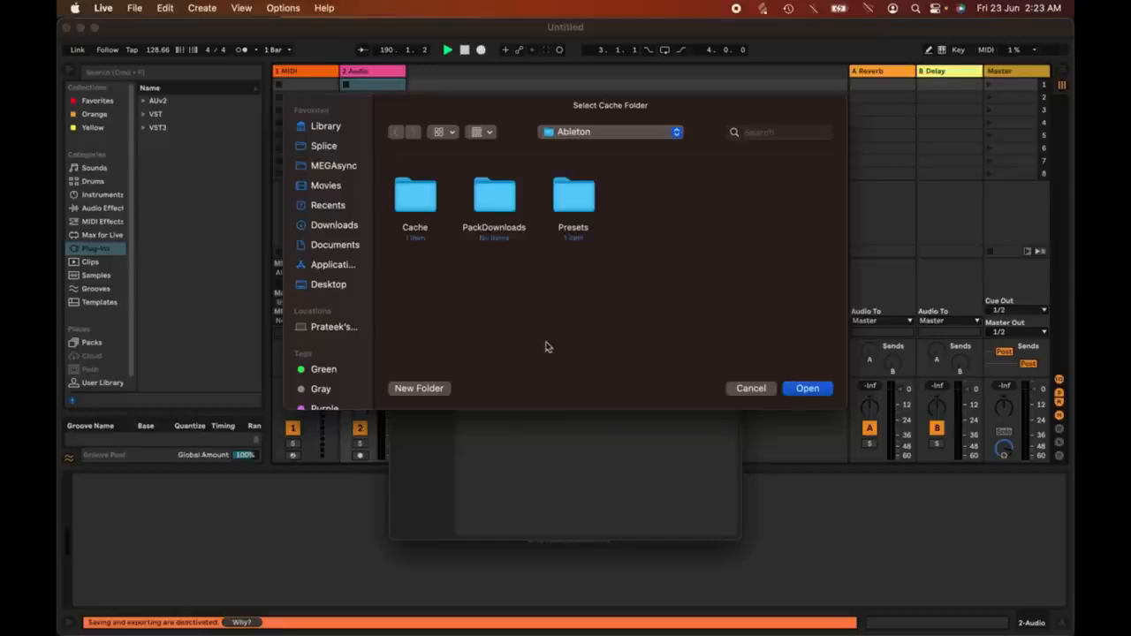
{"action": "left_click", "coordinate": [752, 389]}
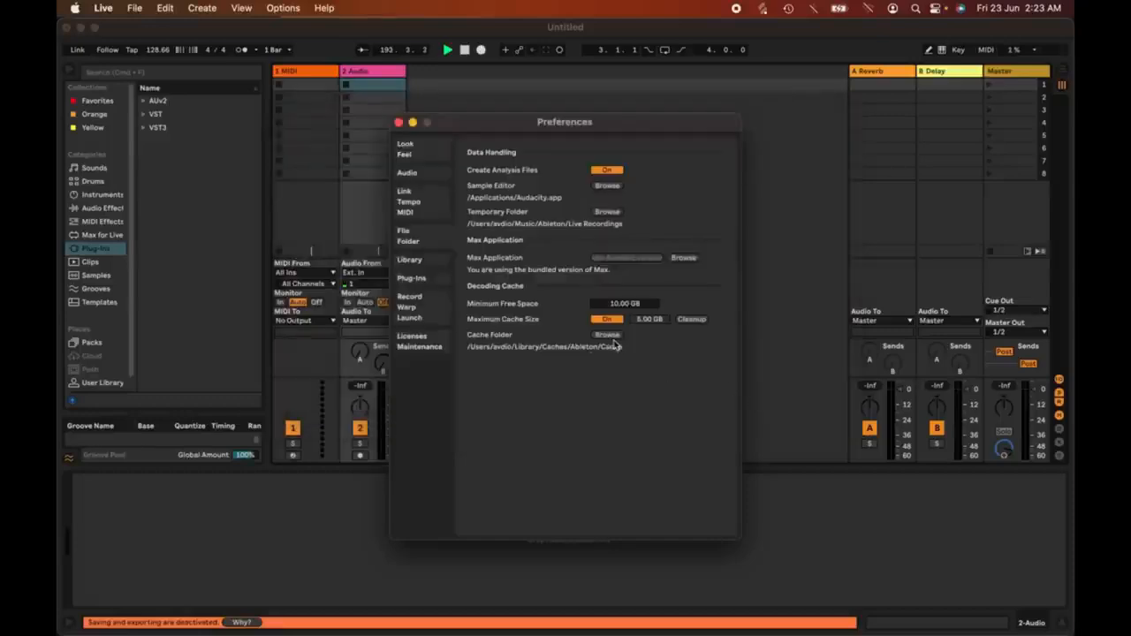
Open the Library preferences and review the Collect Files on Export choices, keeping Always.
{"action": "left_click", "coordinate": [424, 262]}
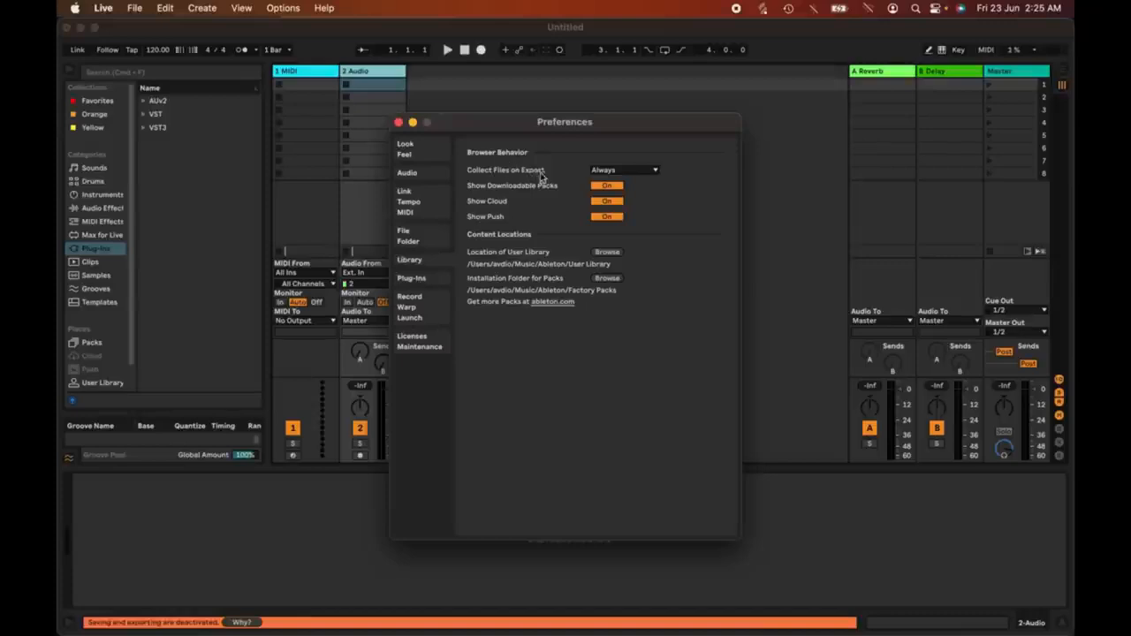
{"action": "left_click", "coordinate": [609, 171]}
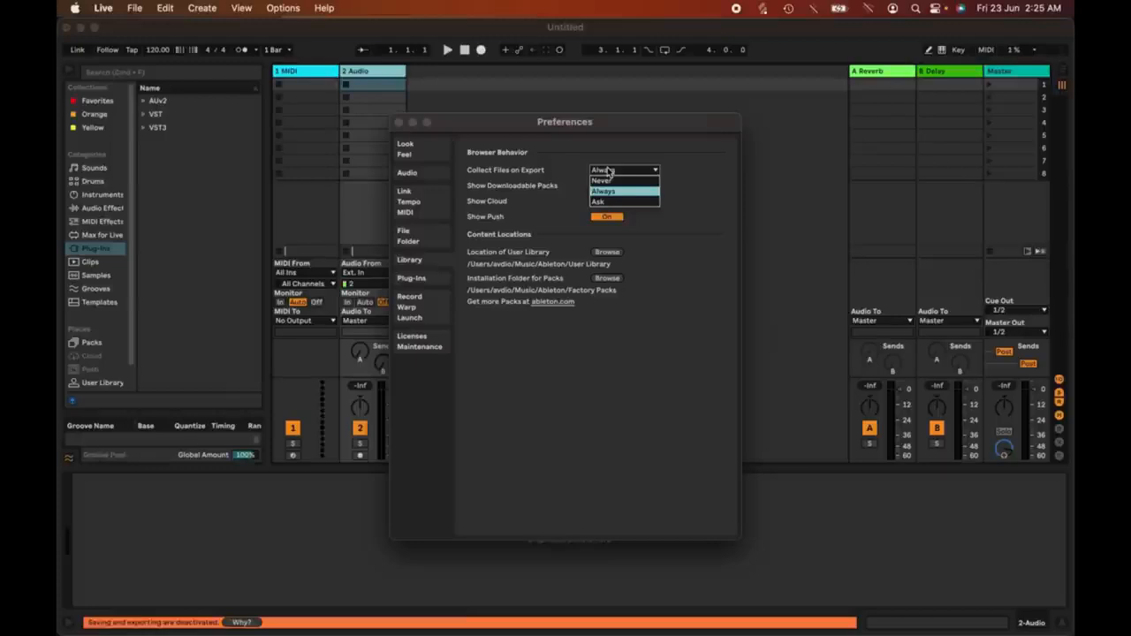
{"action": "left_click", "coordinate": [608, 171]}
{"action": "left_click", "coordinate": [608, 171]}
{"action": "left_click", "coordinate": [612, 193]}
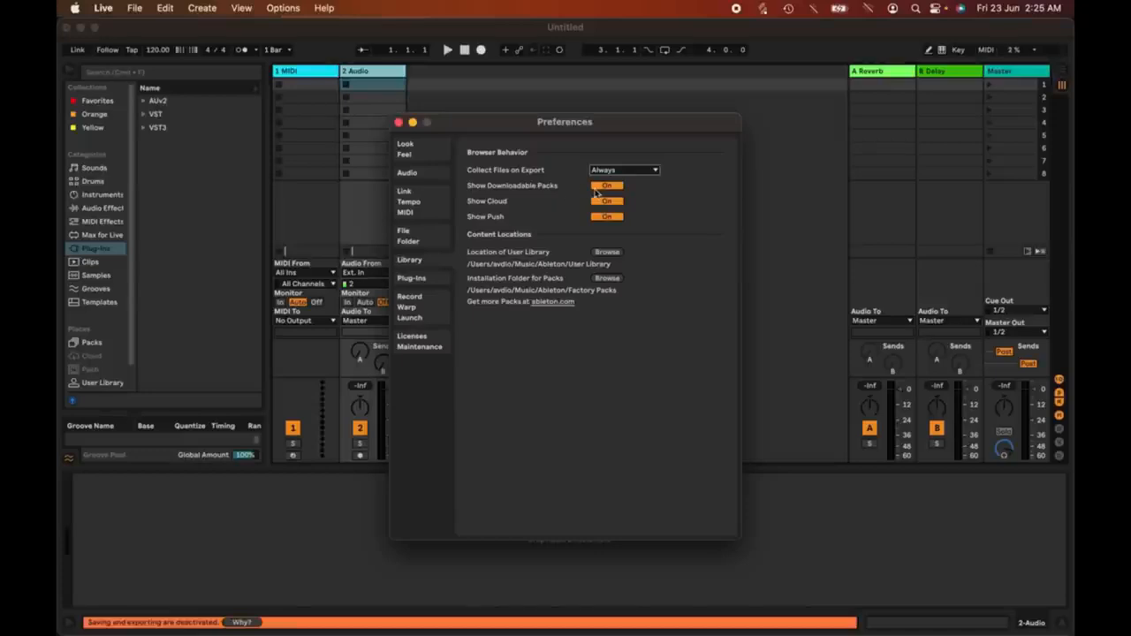
View the downloadable packs under Packs in the browser, then reopen Preferences.
{"action": "left_click", "coordinate": [94, 344]}
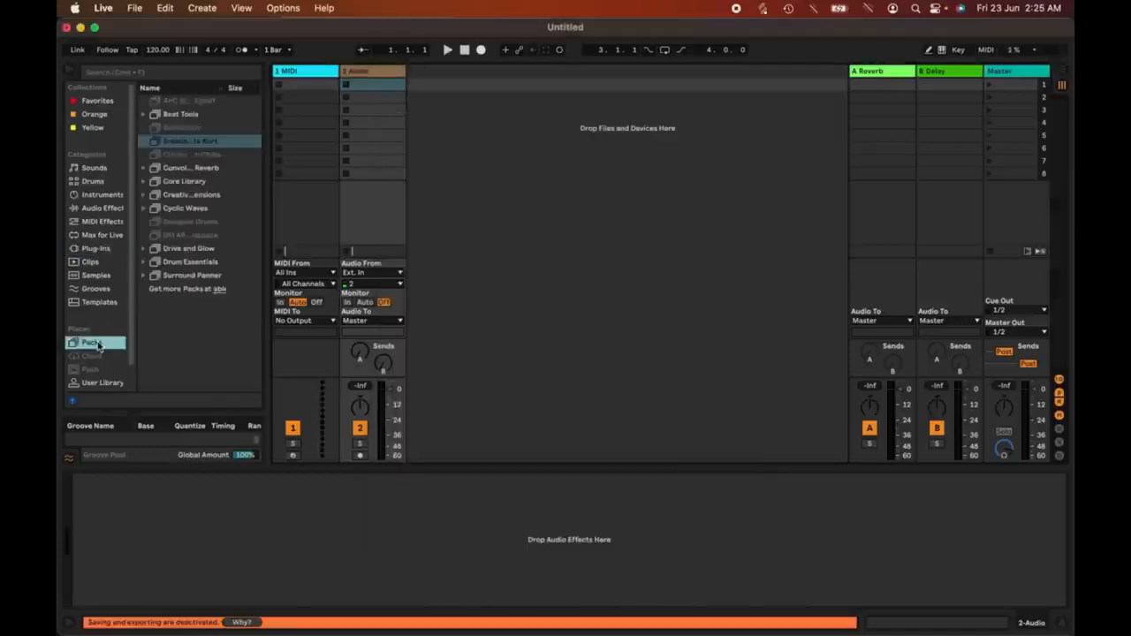
{"action": "left_click", "coordinate": [187, 145]}
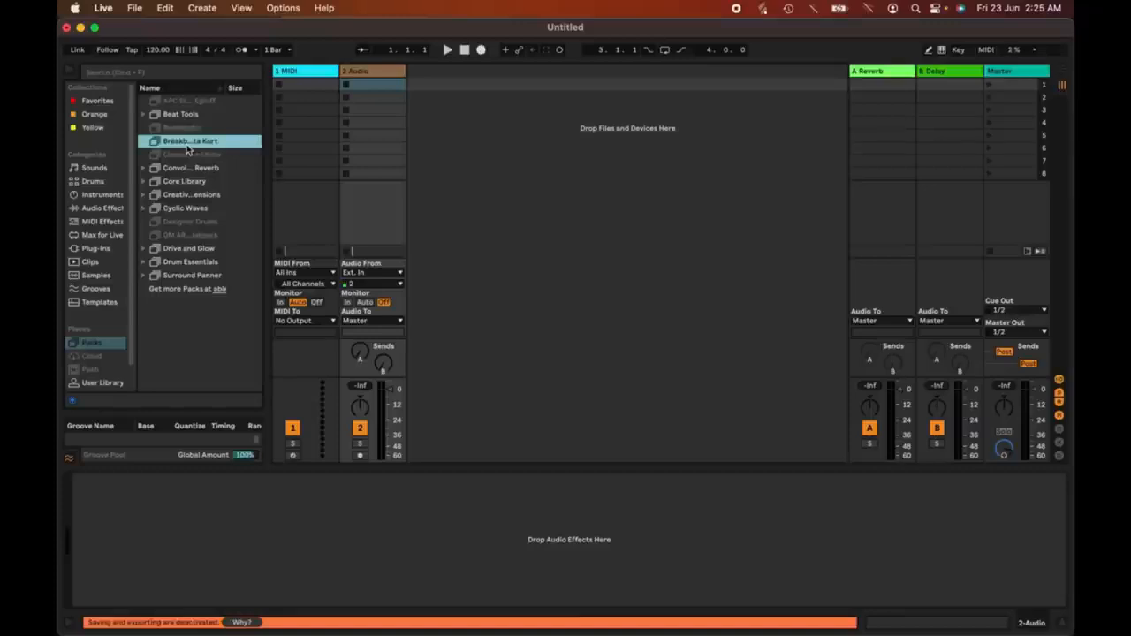
{"action": "left_click", "coordinate": [104, 8]}
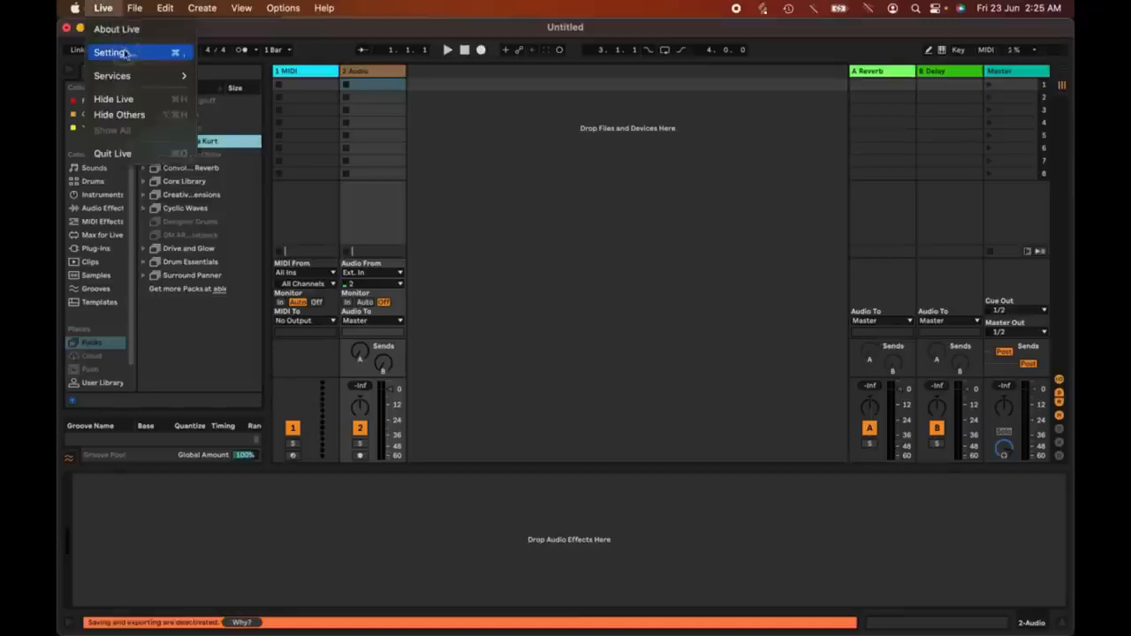
{"action": "left_click", "coordinate": [119, 48]}
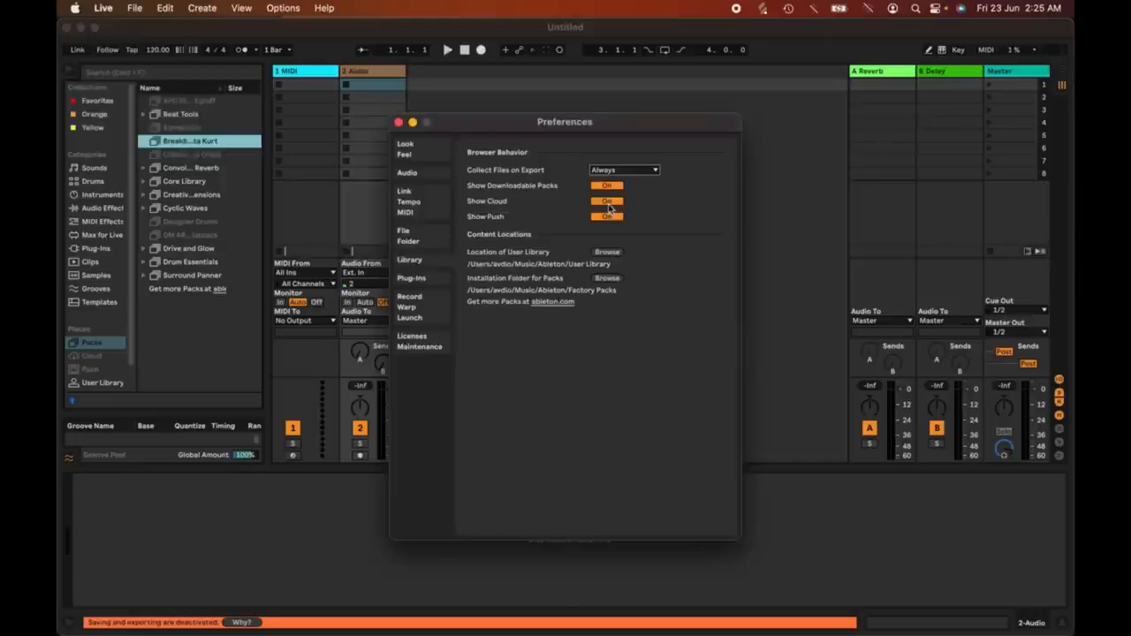
View the Cloud place in the browser and return to the Library preferences.
{"action": "key", "text": "Escape"}
{"action": "left_click", "coordinate": [92, 357]}
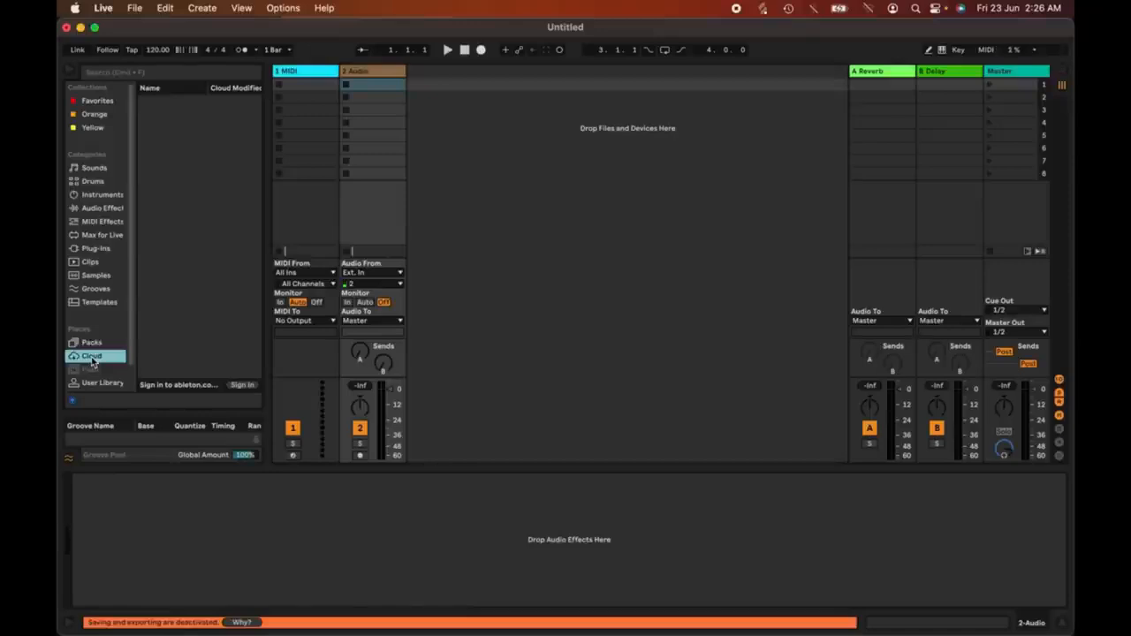
{"action": "left_click", "coordinate": [106, 8]}
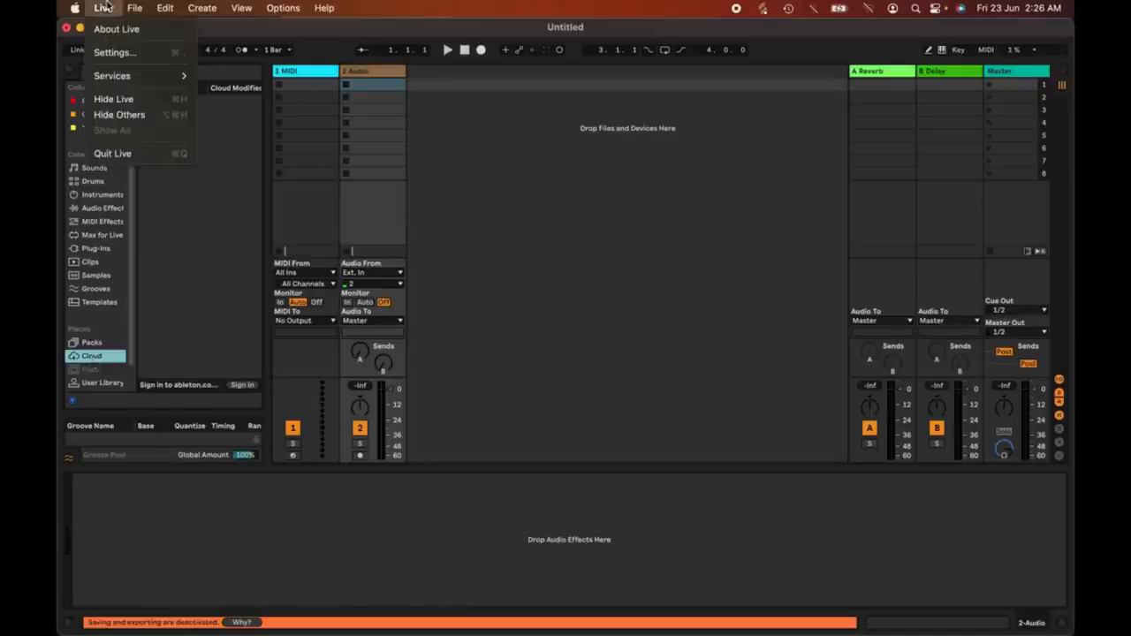
{"action": "left_click", "coordinate": [115, 53]}
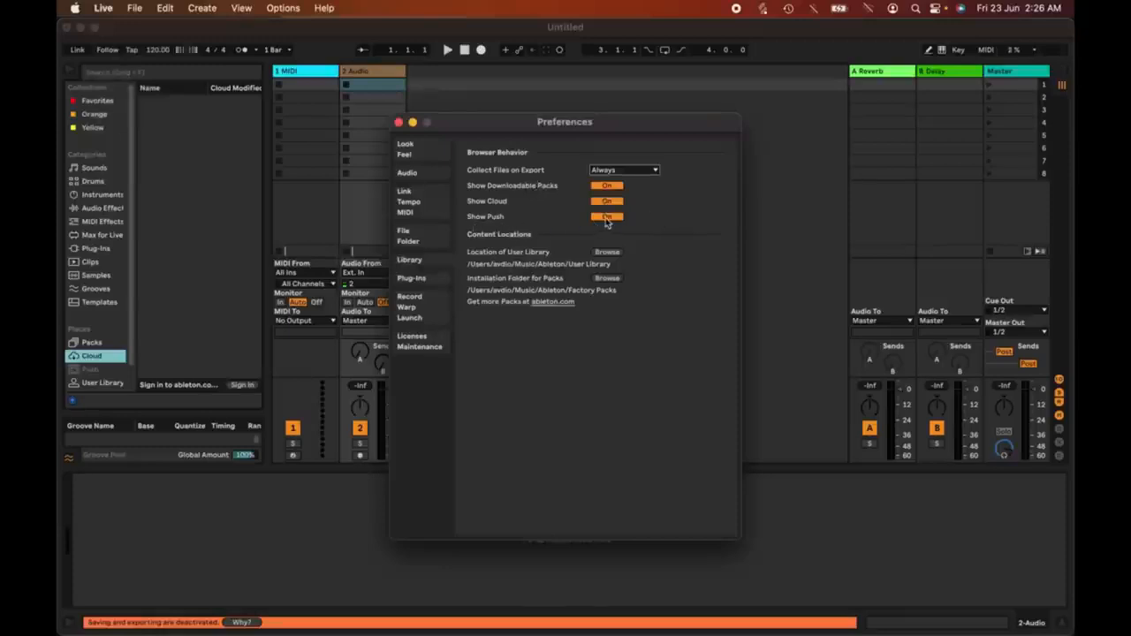
View the Push place in the browser and return to the Library preferences.
{"action": "left_click", "coordinate": [94, 371]}
{"action": "left_click", "coordinate": [95, 371]}
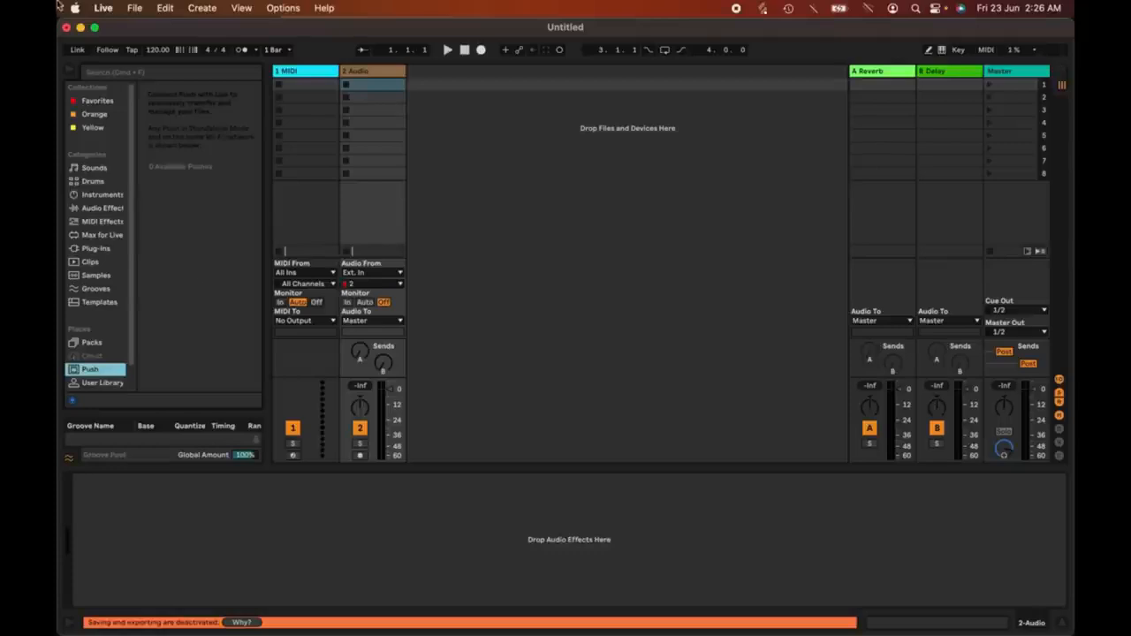
{"action": "left_click", "coordinate": [99, 9]}
{"action": "left_click", "coordinate": [112, 50]}
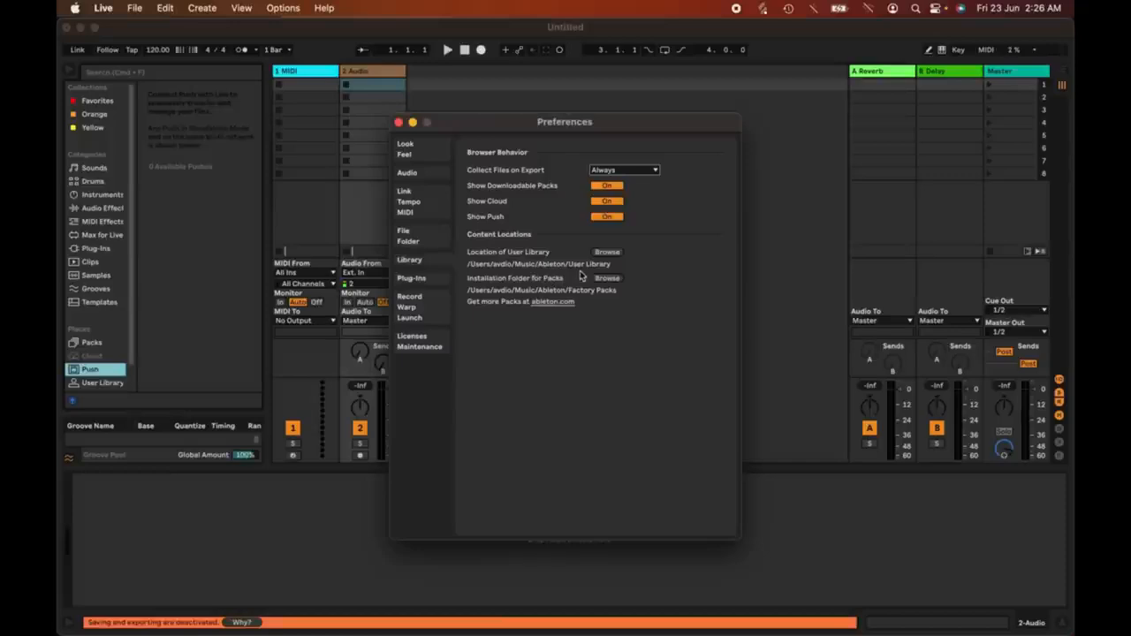
Browse the User Library location and the Packs installation folder, cancelling both without choosing a new directory.
{"action": "left_click", "coordinate": [608, 253]}
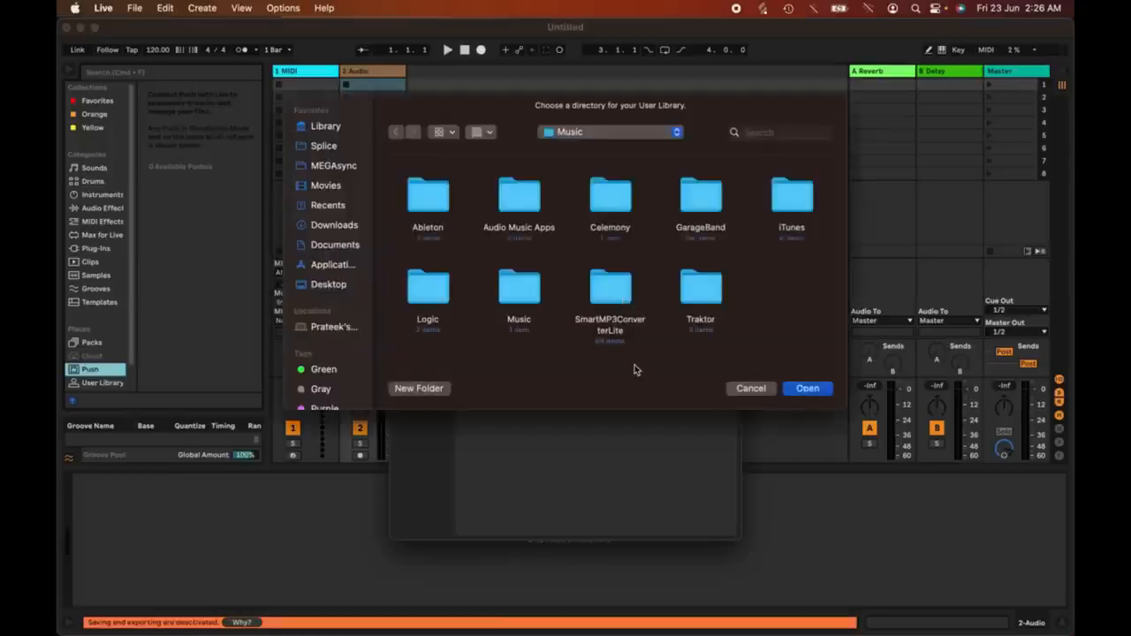
{"action": "left_click", "coordinate": [751, 389]}
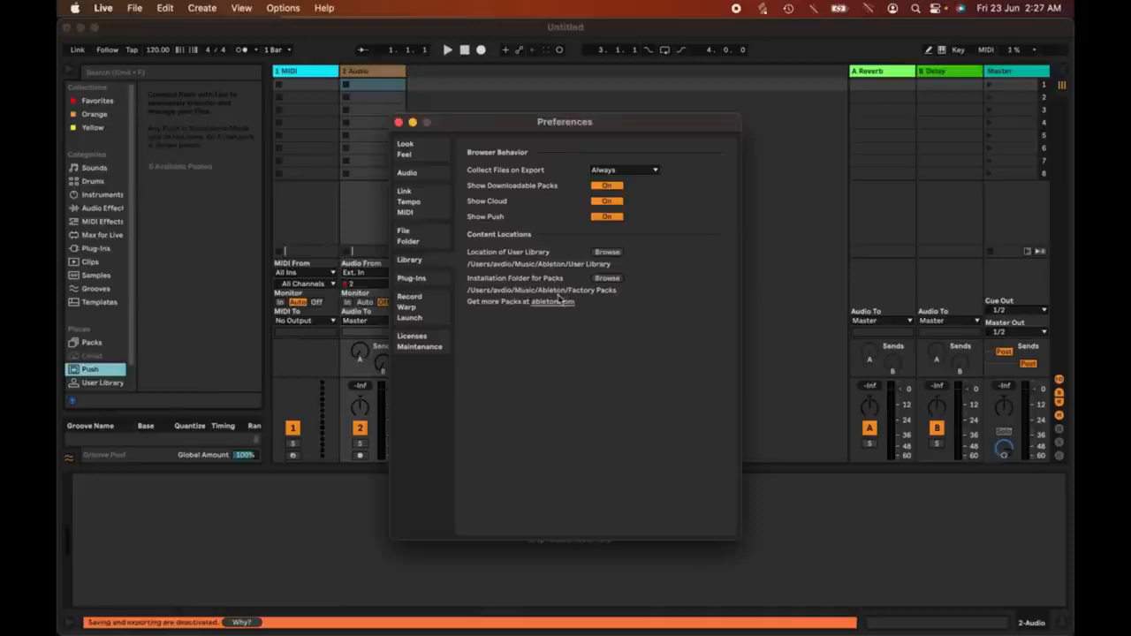
{"action": "left_click", "coordinate": [615, 281]}
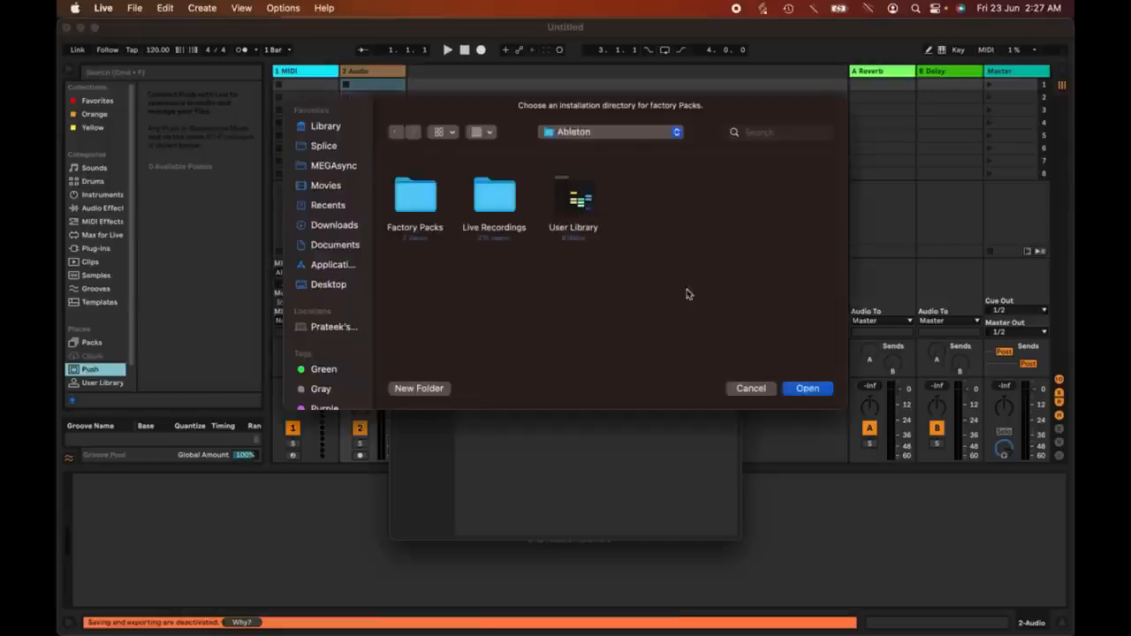
{"action": "left_click", "coordinate": [752, 389]}
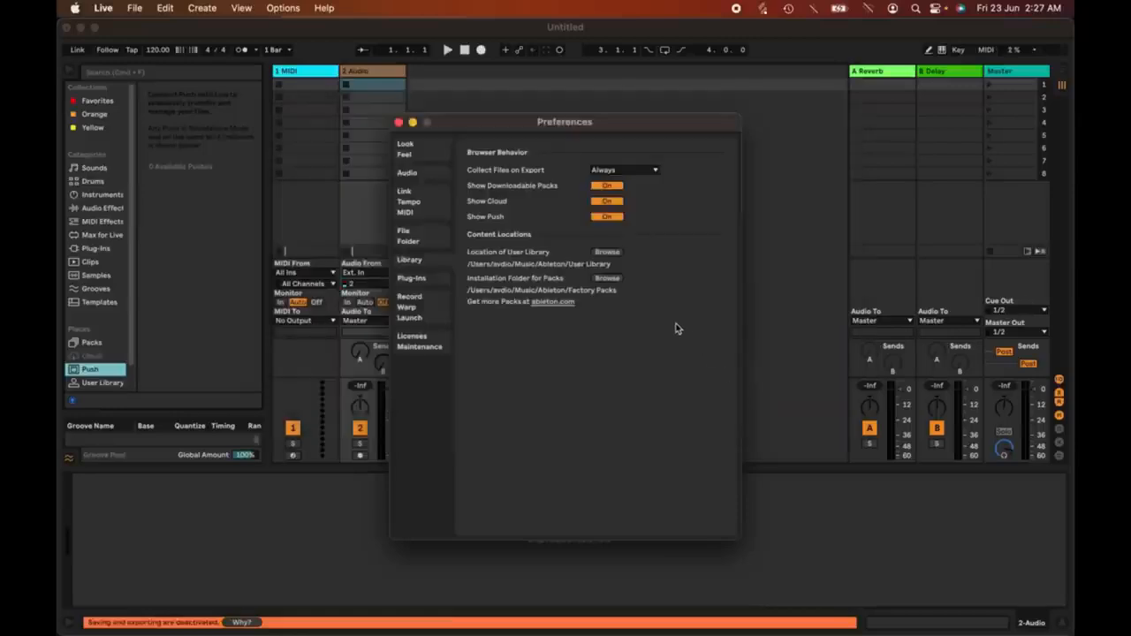
Rescan plug-ins from the Plug-Ins preferences, check the browser's Plug-Ins category, and reopen Preferences.
{"action": "left_click", "coordinate": [435, 277]}
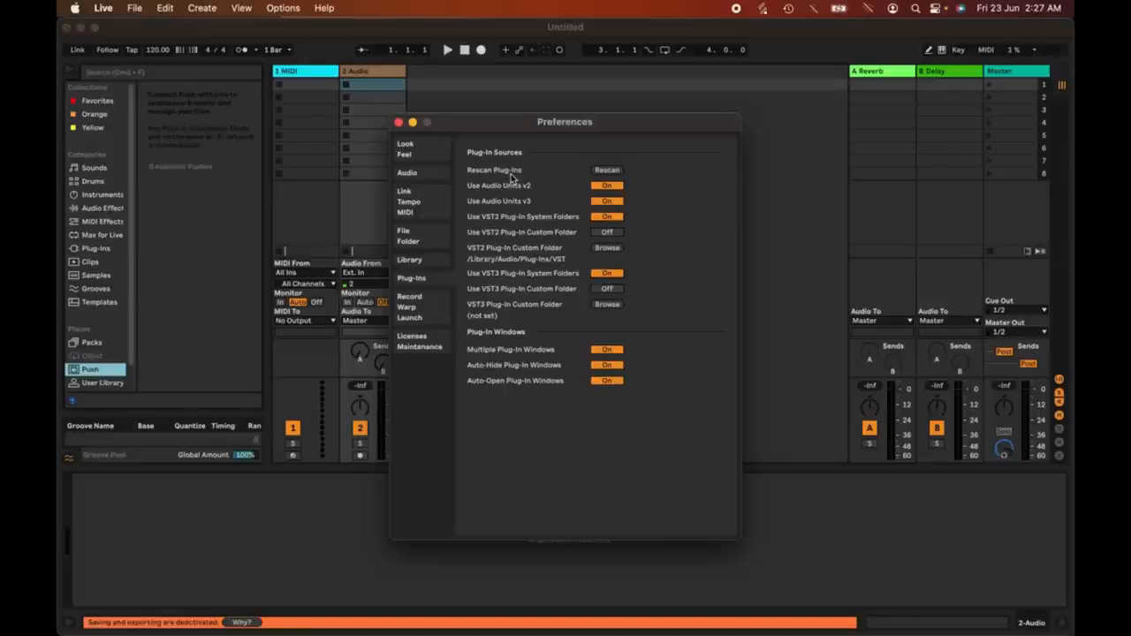
{"action": "left_click", "coordinate": [607, 171]}
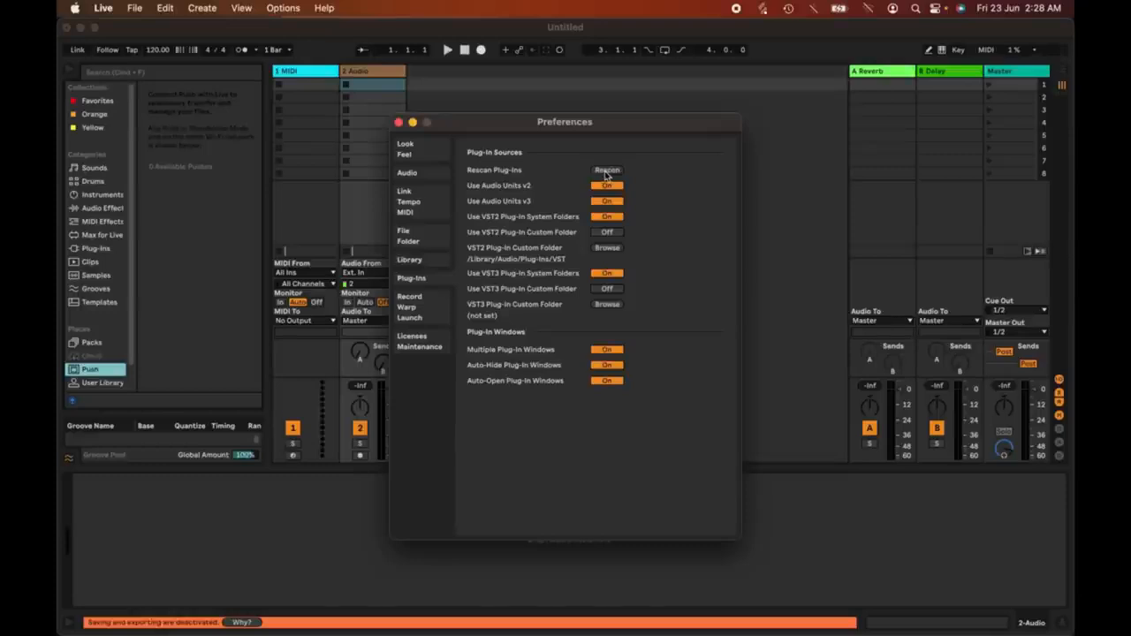
{"action": "key", "text": "Escape"}
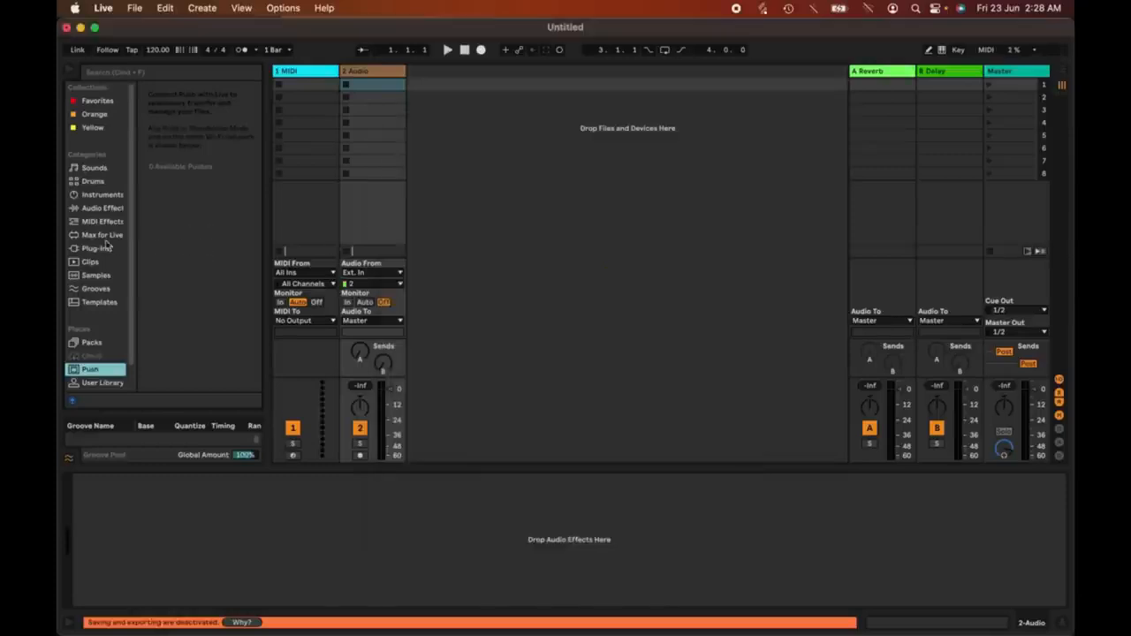
{"action": "left_click", "coordinate": [99, 249]}
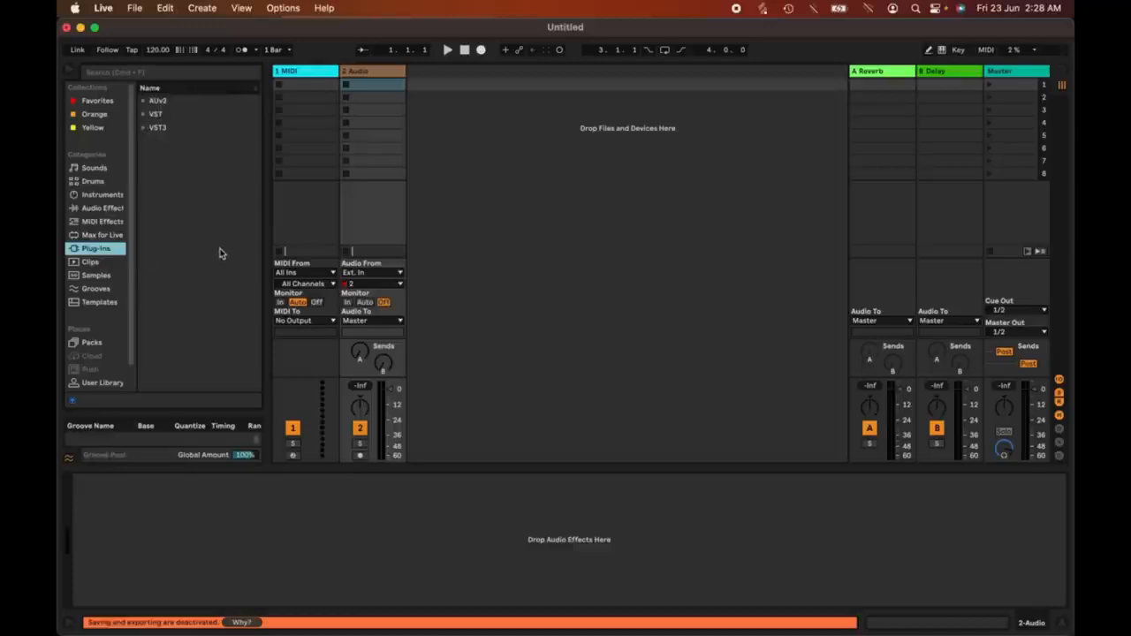
{"action": "left_click", "coordinate": [108, 9]}
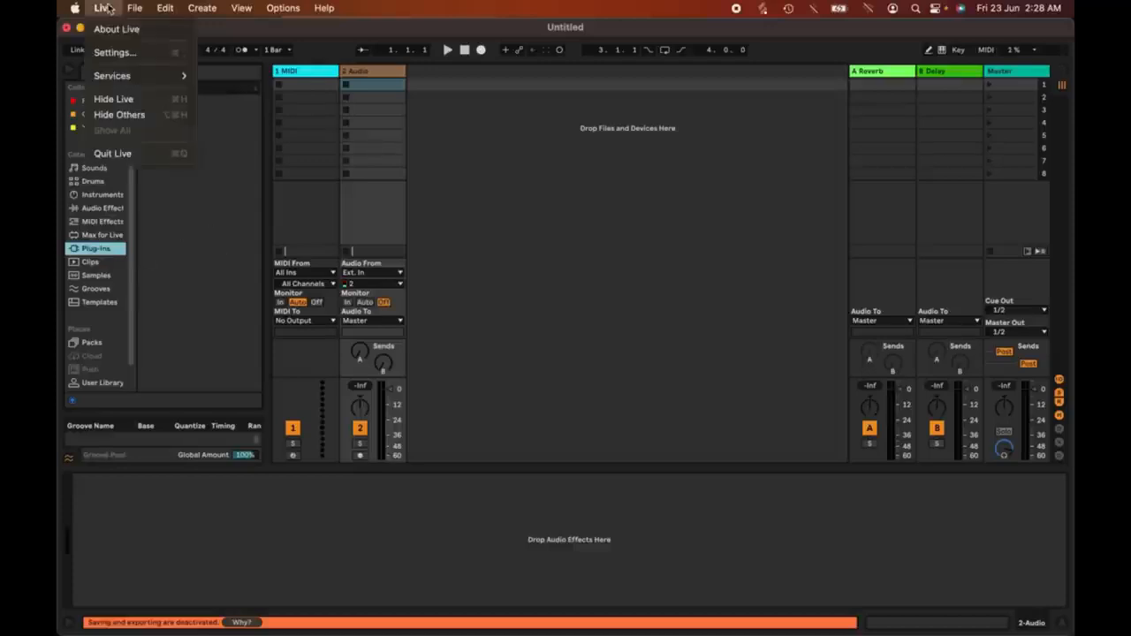
{"action": "left_click", "coordinate": [113, 53]}
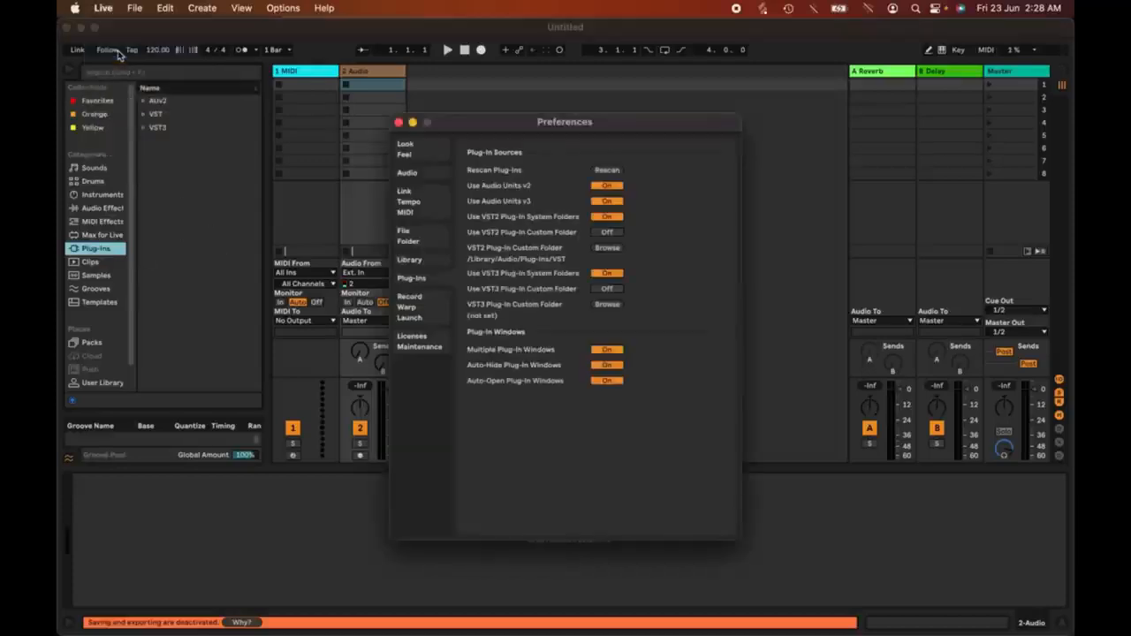
Rescan the plug-ins again and browse the VST2 and VST3 custom folder locations, cancelling both folder choices.
{"action": "left_click", "coordinate": [607, 171]}
{"action": "left_click", "coordinate": [610, 248]}
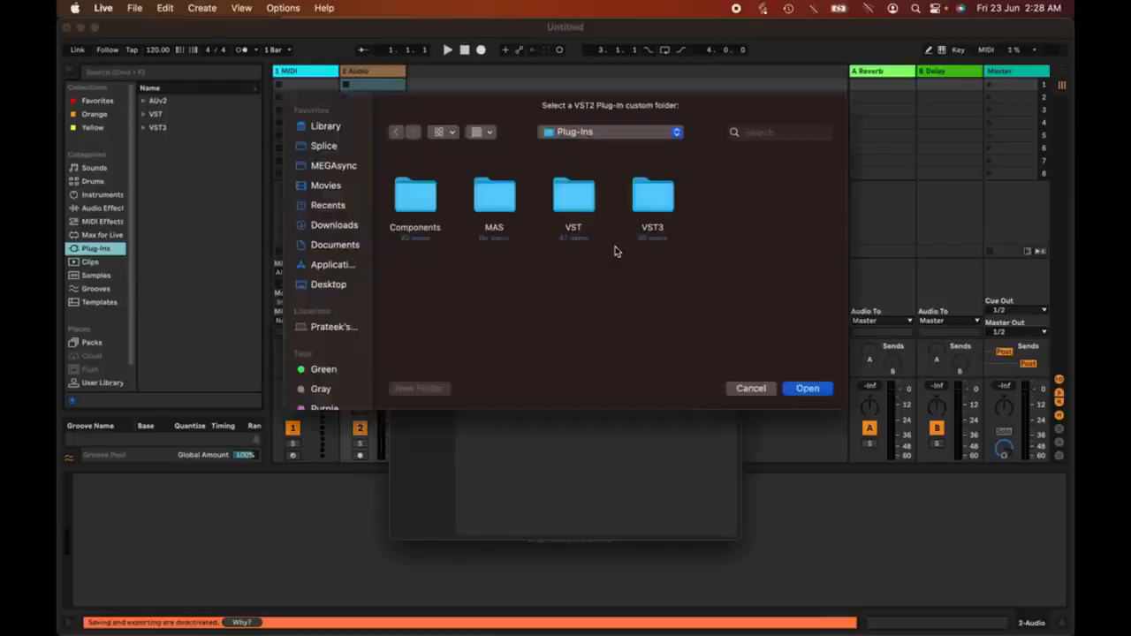
{"action": "left_click", "coordinate": [754, 390]}
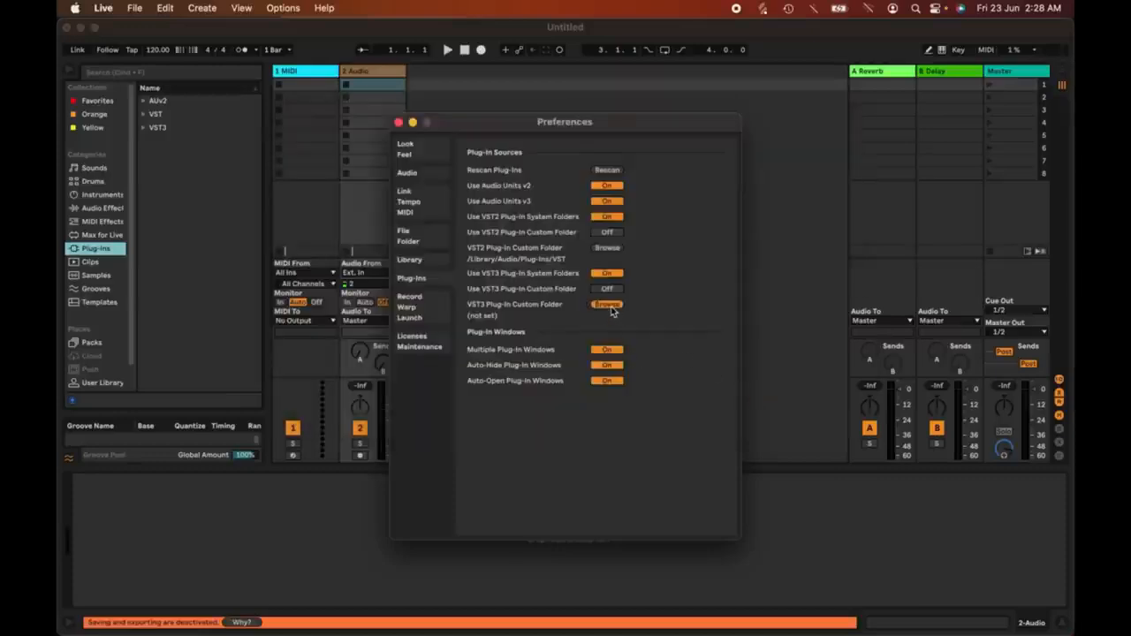
{"action": "left_click", "coordinate": [610, 306]}
{"action": "left_click", "coordinate": [747, 390]}
Close the preferences and load the 8BitShaper VST plug-in onto the audio track, moving its window clear of the browser.
{"action": "left_click", "coordinate": [330, 219]}
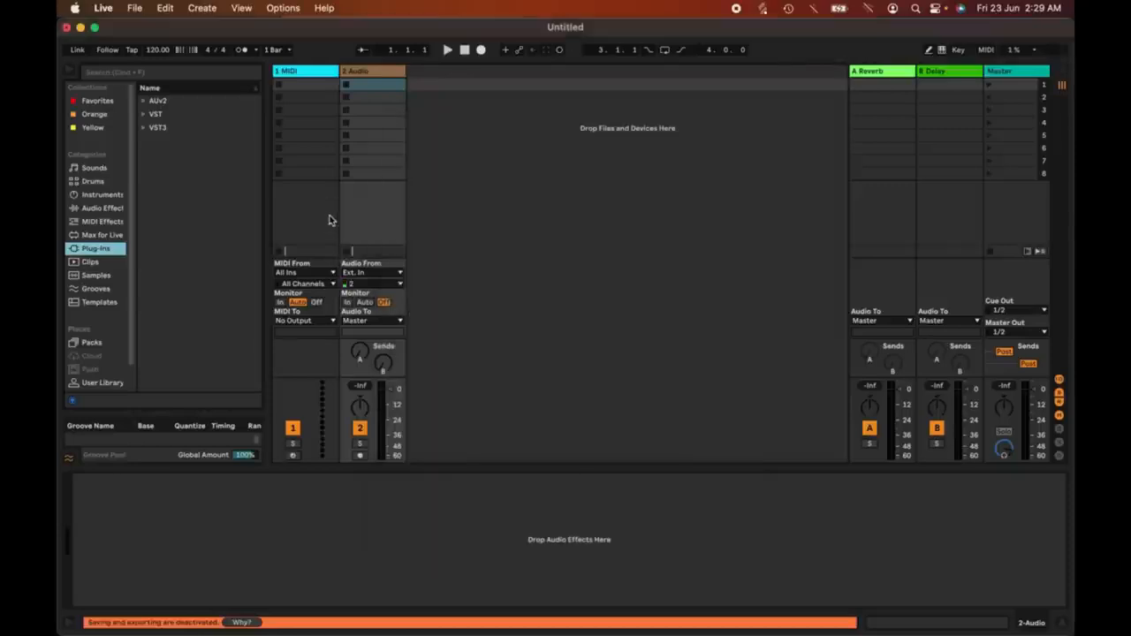
{"action": "left_click", "coordinate": [144, 114]}
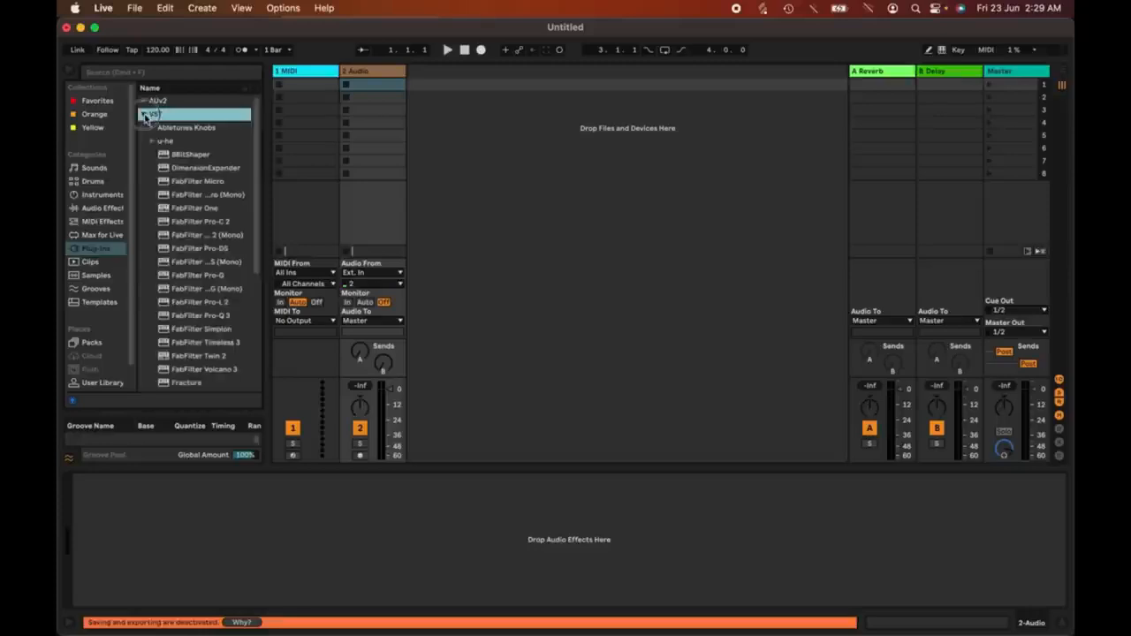
{"action": "left_click", "coordinate": [177, 155]}
{"action": "double_click", "coordinate": [177, 156]}
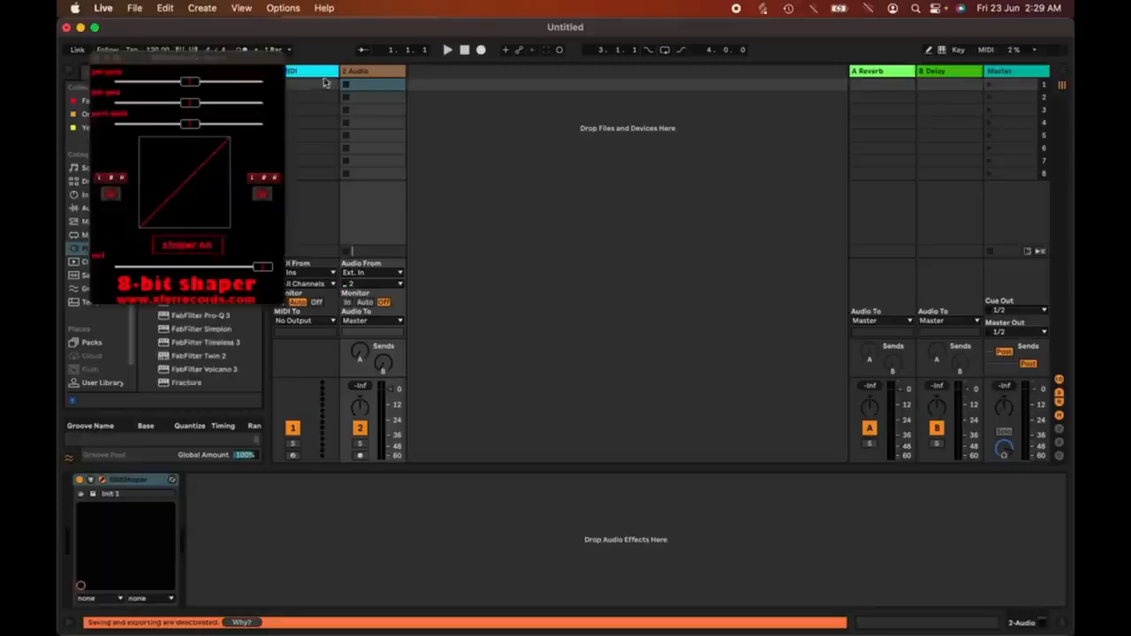
{"action": "left_click_drag", "start_coordinate": [185, 62], "coordinate": [458, 74]}
Load the DimensionExpander VST plug-in onto the audio track and shift the upper two sliders of 8BitShaper.
{"action": "left_click", "coordinate": [214, 168]}
{"action": "double_click", "coordinate": [214, 168]}
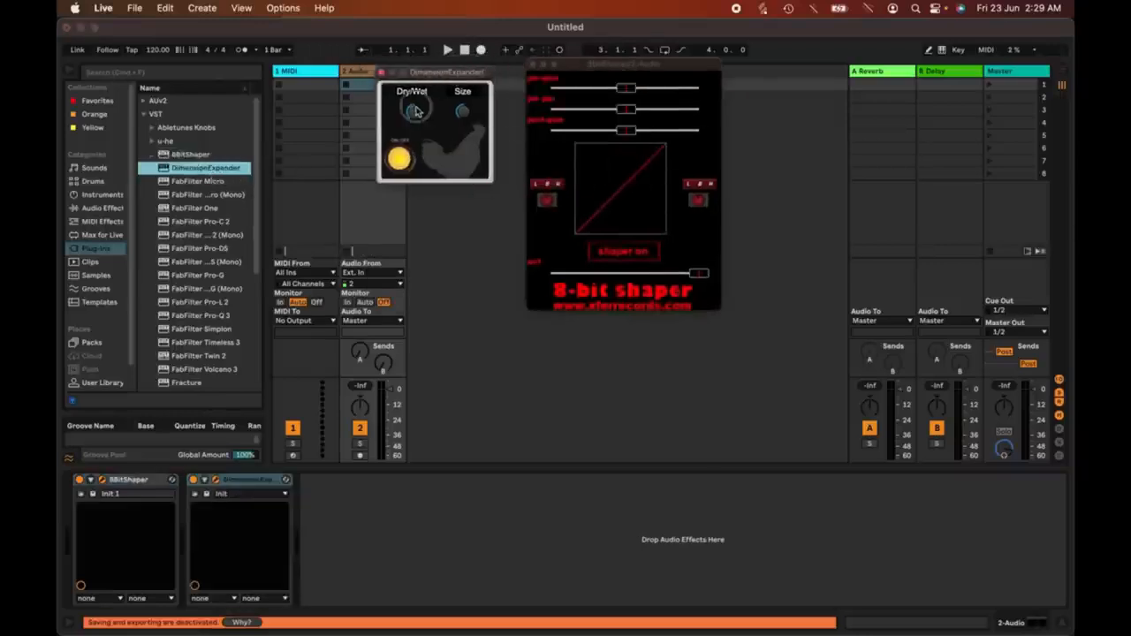
{"action": "left_click_drag", "start_coordinate": [626, 89], "coordinate": [650, 111]}
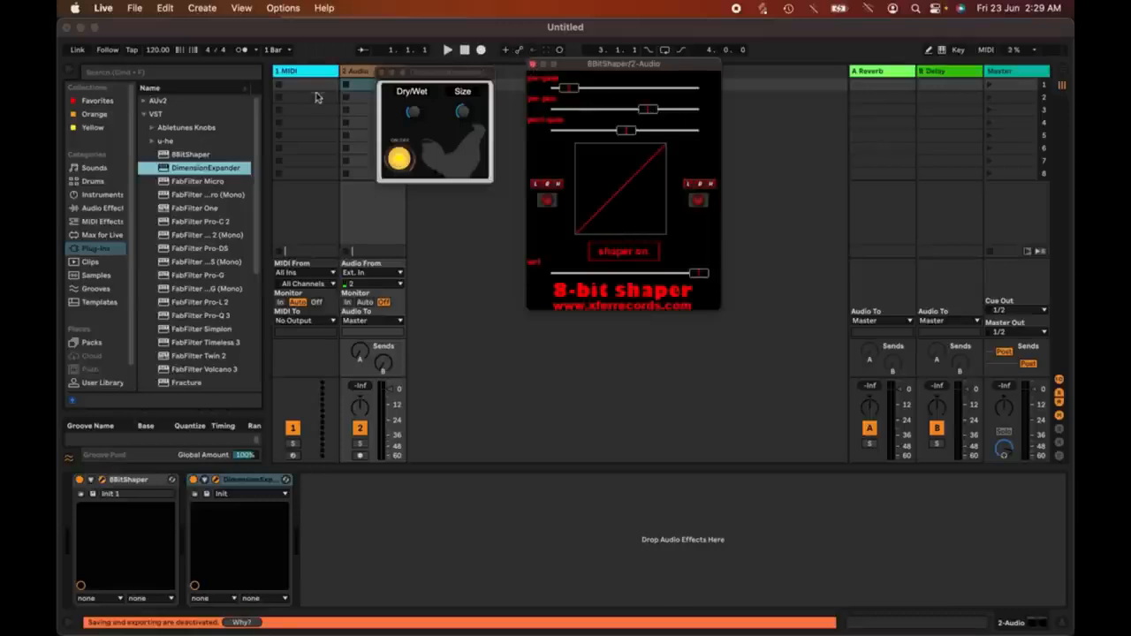
Reopen the Plug-Ins preferences and move both plug-in windows aside to view the Plug-In Windows options.
{"action": "left_click", "coordinate": [104, 8]}
{"action": "left_click", "coordinate": [114, 53]}
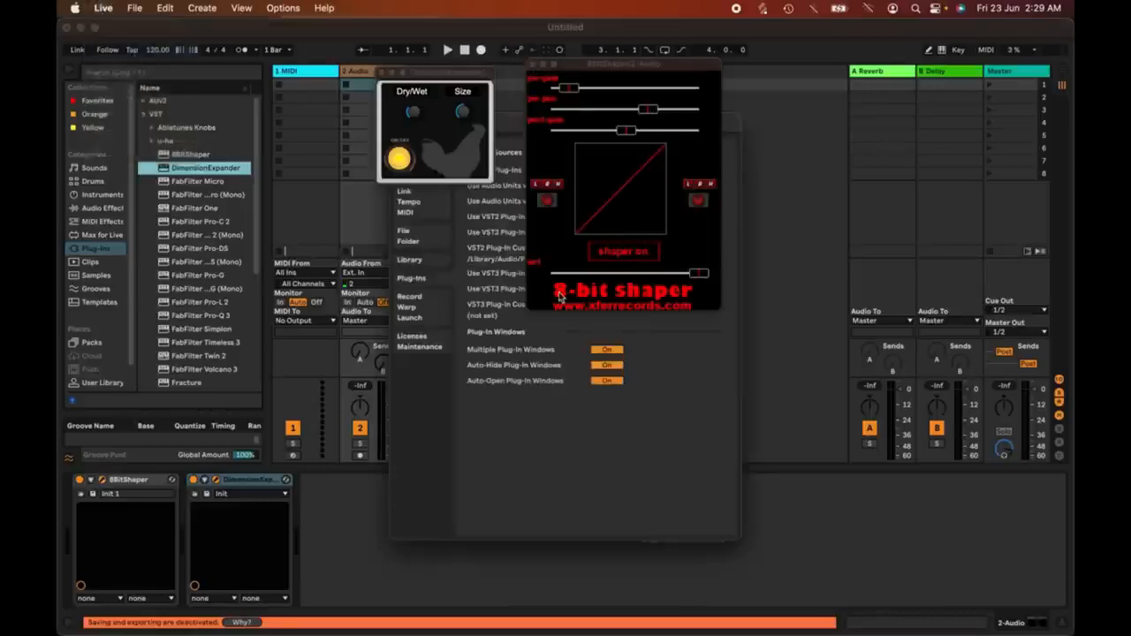
{"action": "left_click_drag", "start_coordinate": [568, 69], "coordinate": [853, 71]}
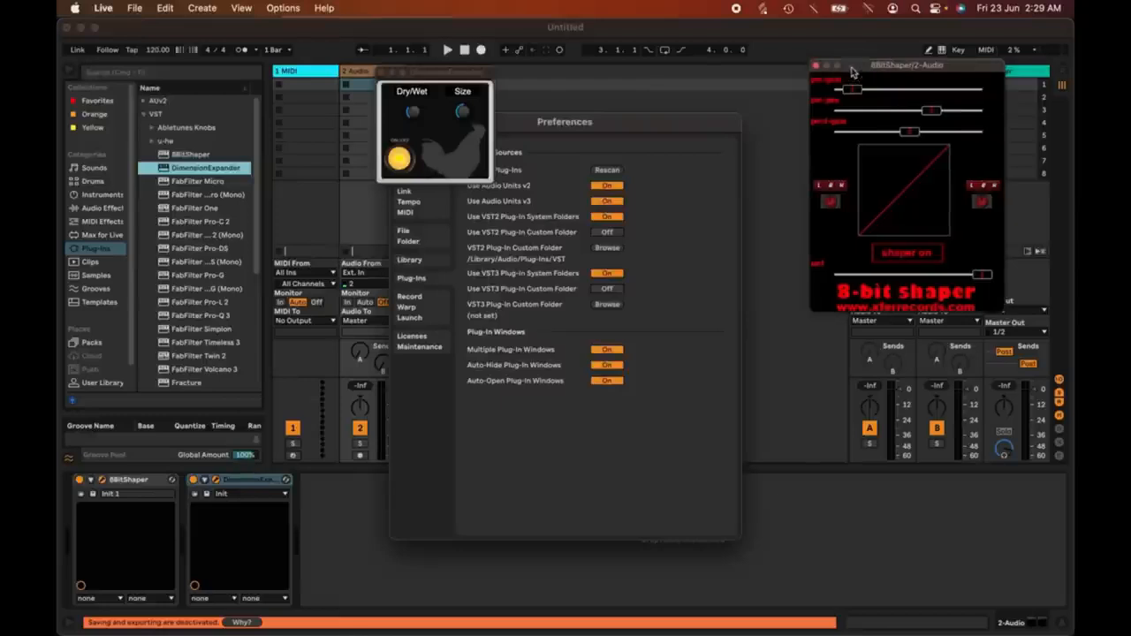
{"action": "left_click_drag", "start_coordinate": [418, 72], "coordinate": [281, 71]}
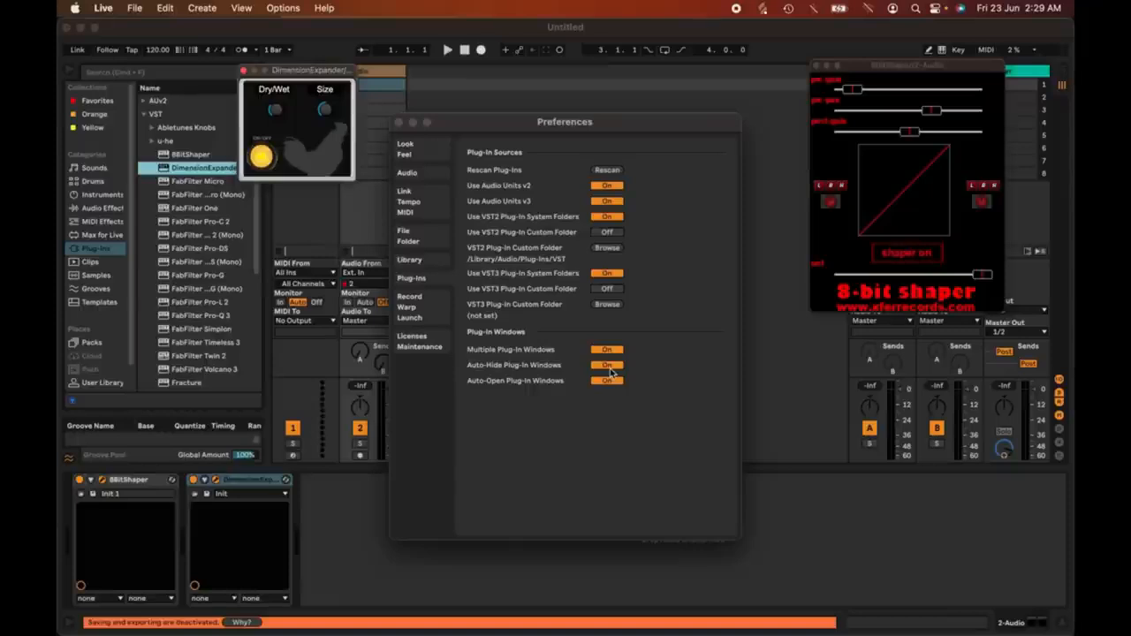
Close the preferences and switch to the MIDI track and back to the audio track to check plug-in window auto-hiding.
{"action": "left_click", "coordinate": [398, 121]}
{"action": "left_click_drag", "start_coordinate": [302, 74], "coordinate": [530, 77]}
{"action": "left_click", "coordinate": [305, 72]}
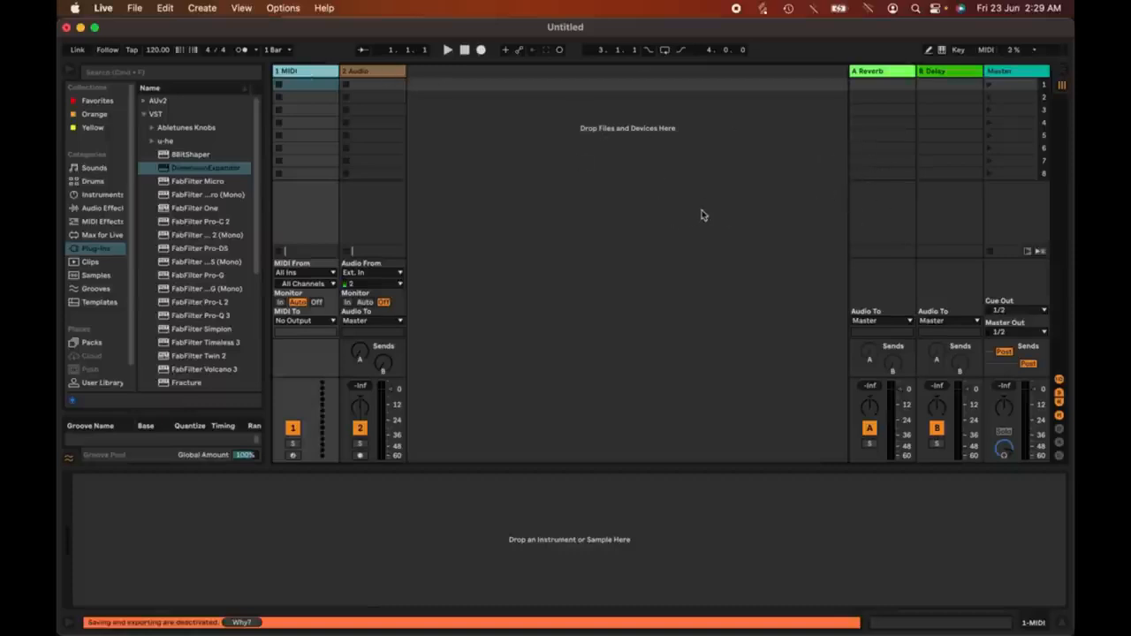
{"action": "left_click", "coordinate": [383, 75]}
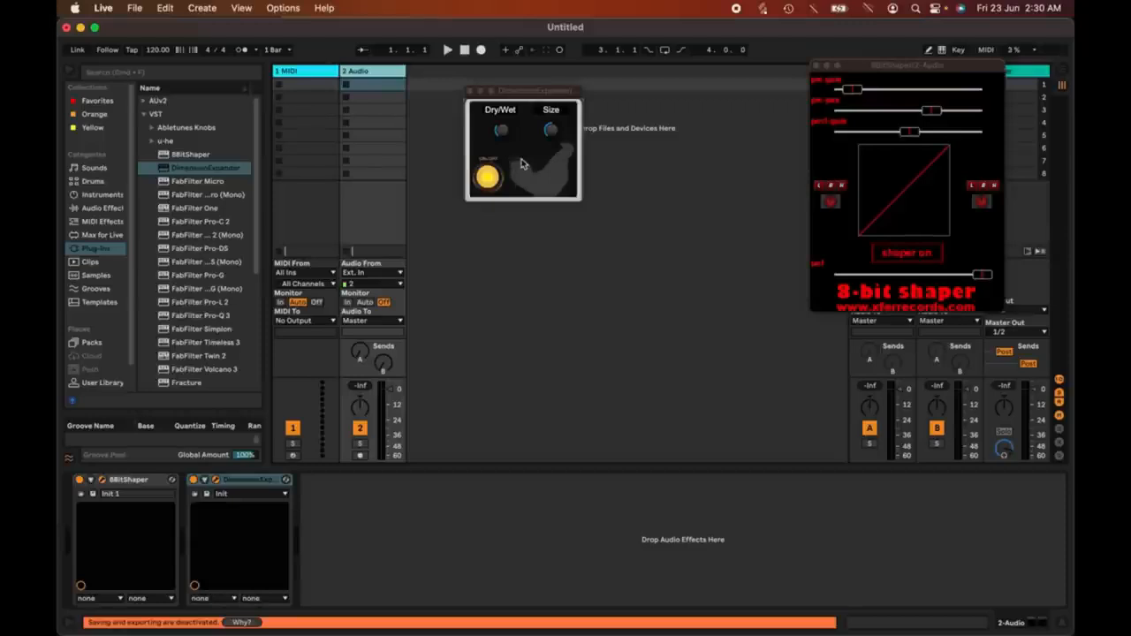
Review the Auto-Open Plug-In Windows option in the preferences and load a second 8BitShaper onto the audio track.
{"action": "left_click", "coordinate": [108, 10]}
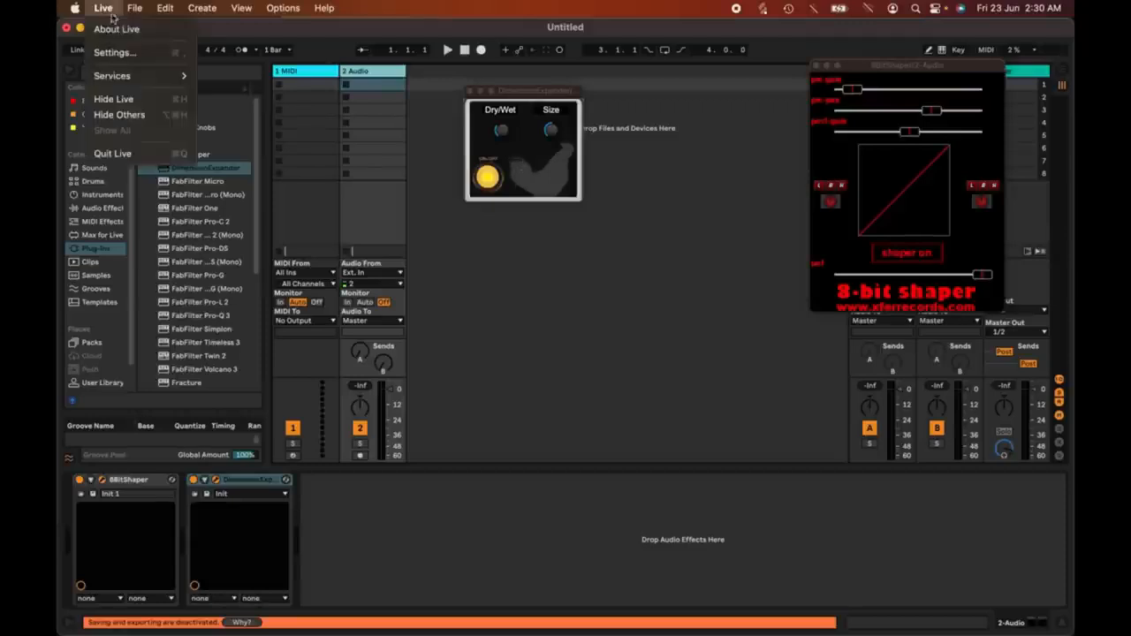
{"action": "left_click", "coordinate": [112, 53]}
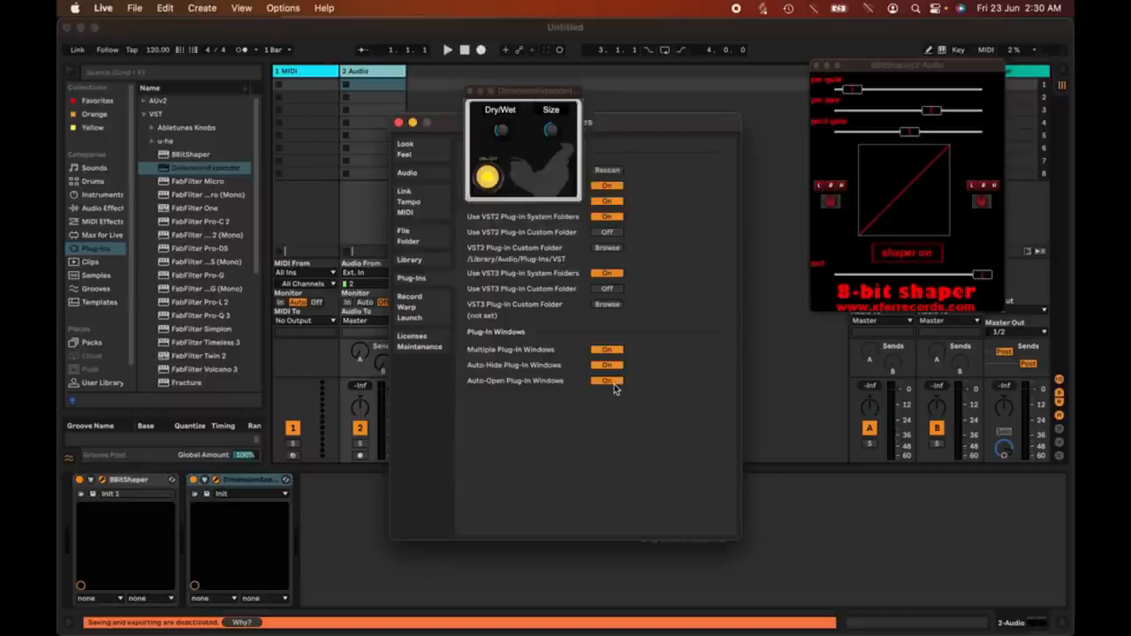
{"action": "key", "text": "Escape"}
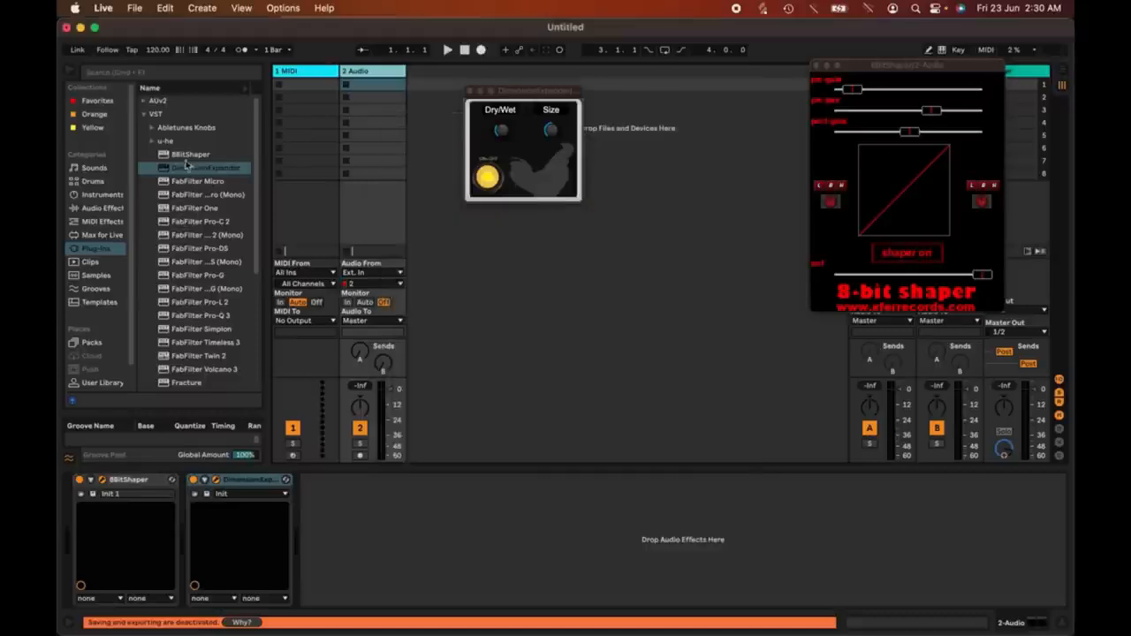
{"action": "left_click", "coordinate": [187, 155]}
{"action": "double_click", "coordinate": [187, 157]}
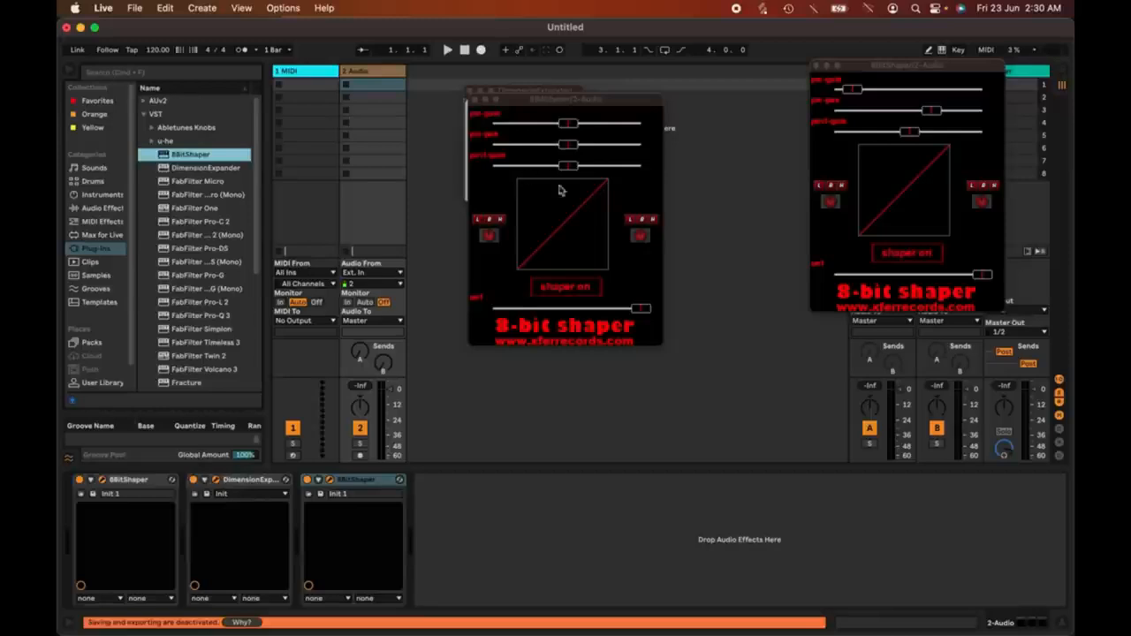
Close all open plug-in windows and turn Auto-Open Plug-In Windows off in the preferences.
{"action": "left_click", "coordinate": [473, 99]}
{"action": "left_click", "coordinate": [471, 90]}
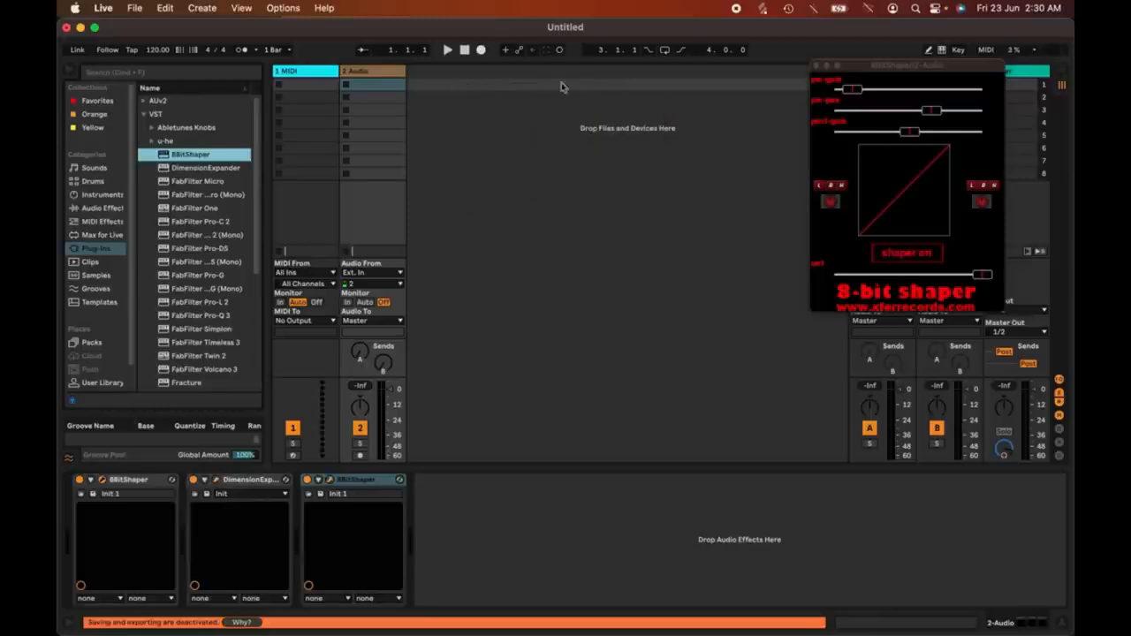
{"action": "left_click", "coordinate": [816, 66]}
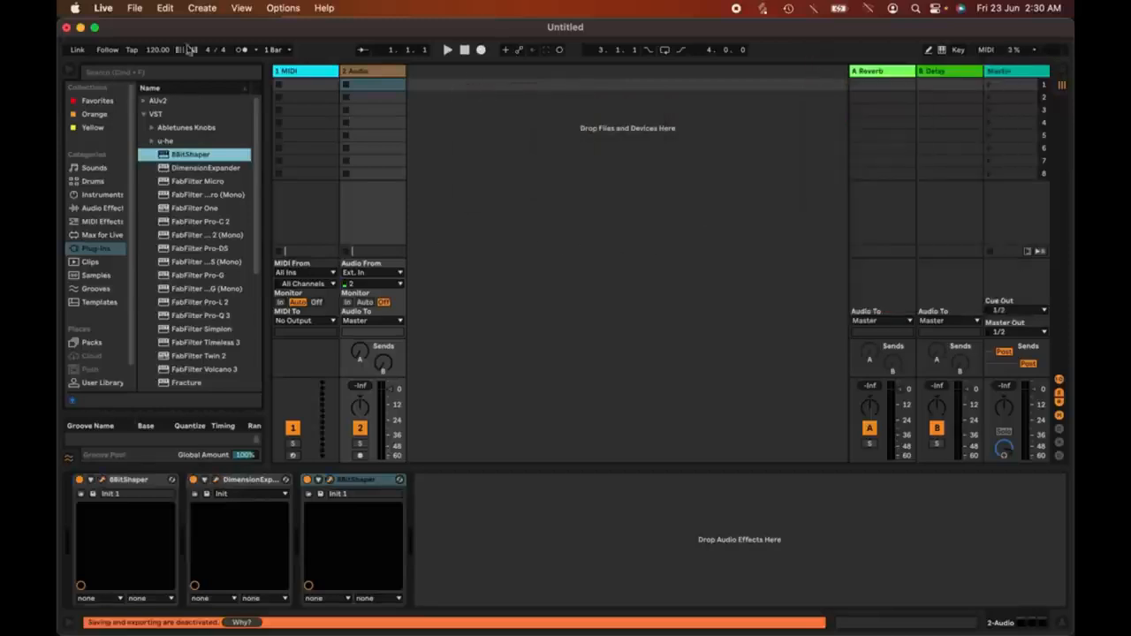
{"action": "left_click", "coordinate": [104, 8]}
{"action": "left_click", "coordinate": [113, 52]}
{"action": "left_click", "coordinate": [604, 381]}
{"action": "key", "text": "Escape"}
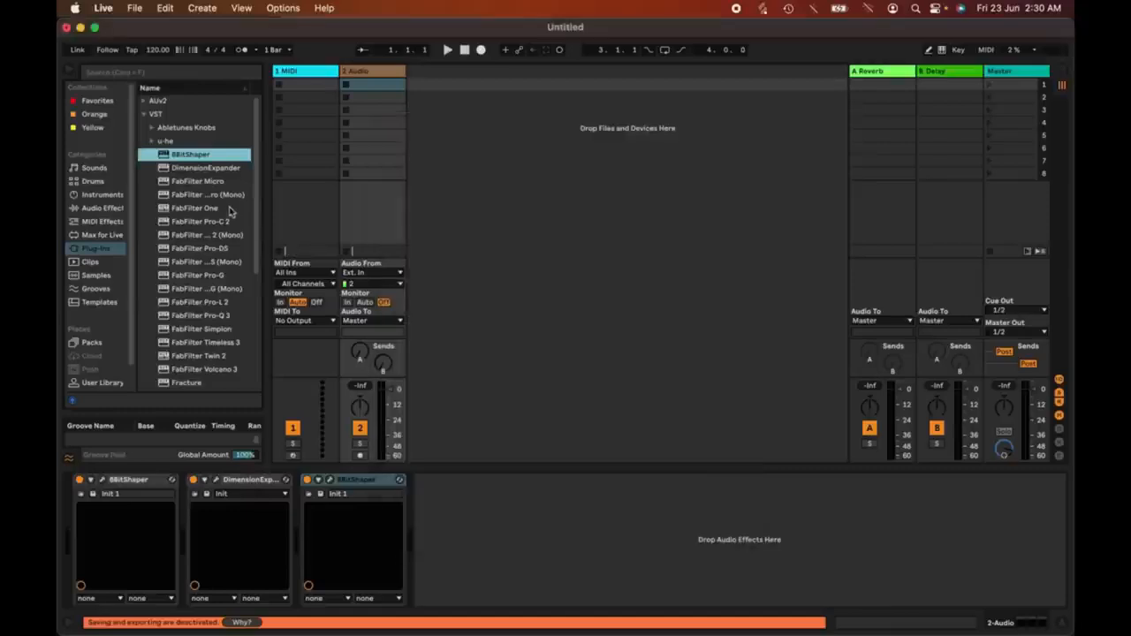
Load a third 8BitShaper onto the audio track and open its plug-in window manually from the device.
{"action": "double_click", "coordinate": [201, 158]}
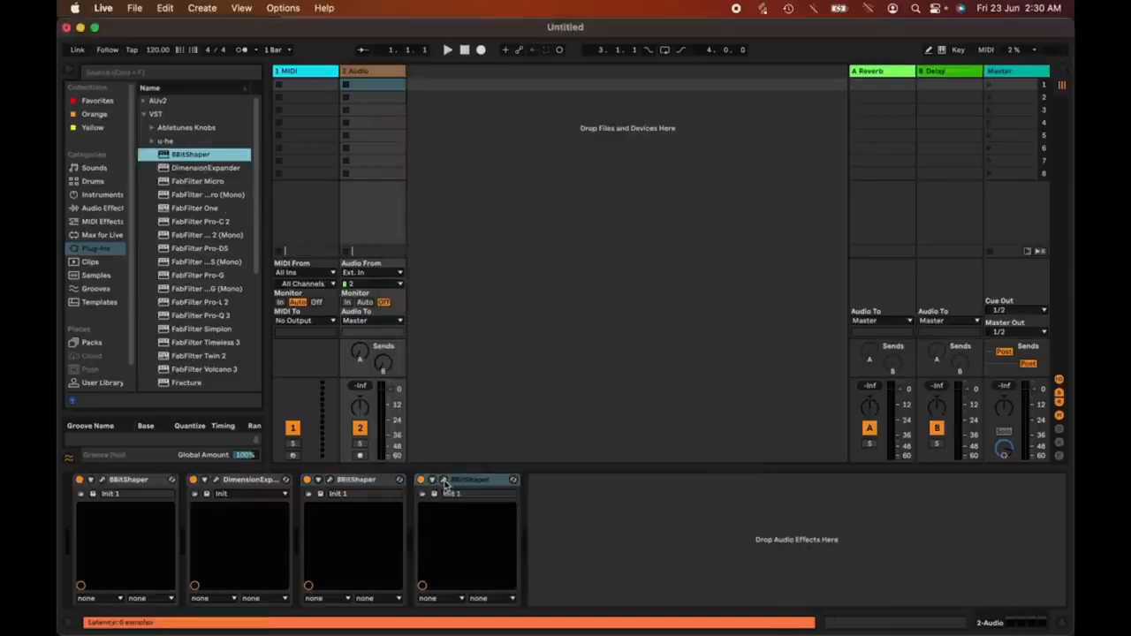
{"action": "left_click", "coordinate": [444, 480]}
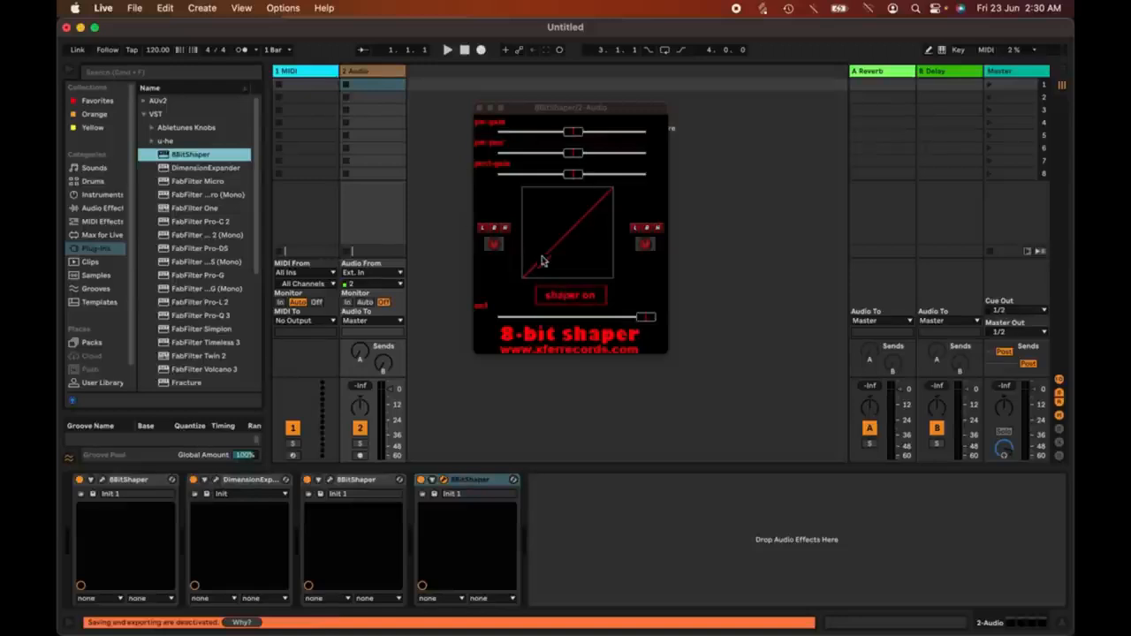
{"action": "left_click", "coordinate": [502, 503]}
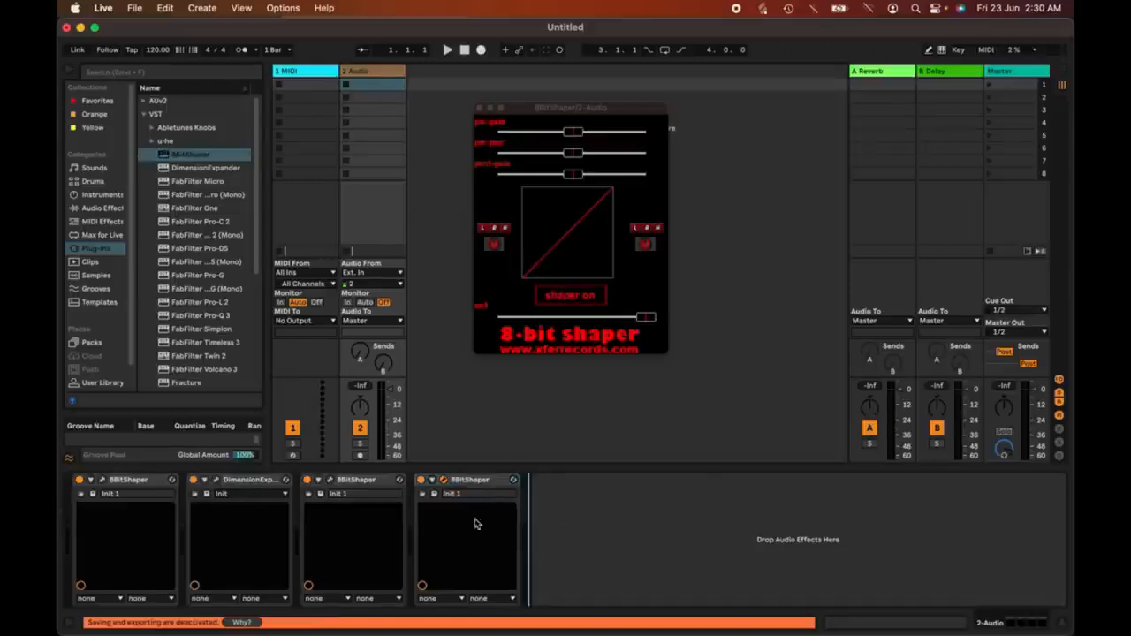
Select all four plug-in devices on the audio track and delete them.
{"action": "left_click", "coordinate": [492, 485]}
{"action": "key", "text": "shift+Left"}
{"action": "key", "text": "shift+Left"}
{"action": "key", "text": "shift+Left"}
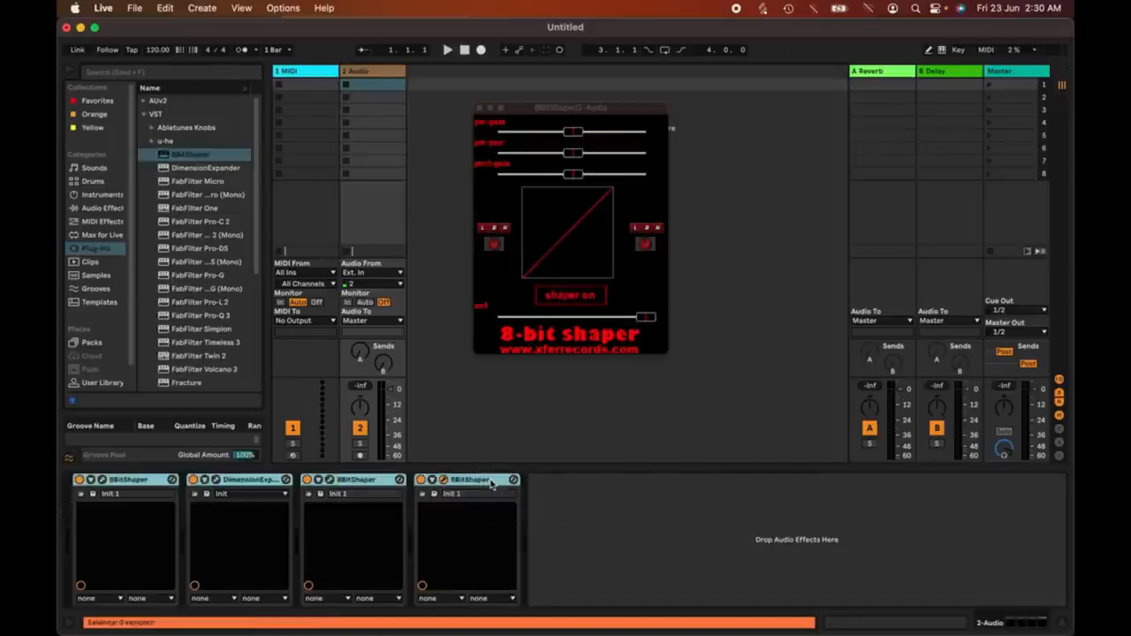
{"action": "key", "text": "Delete"}
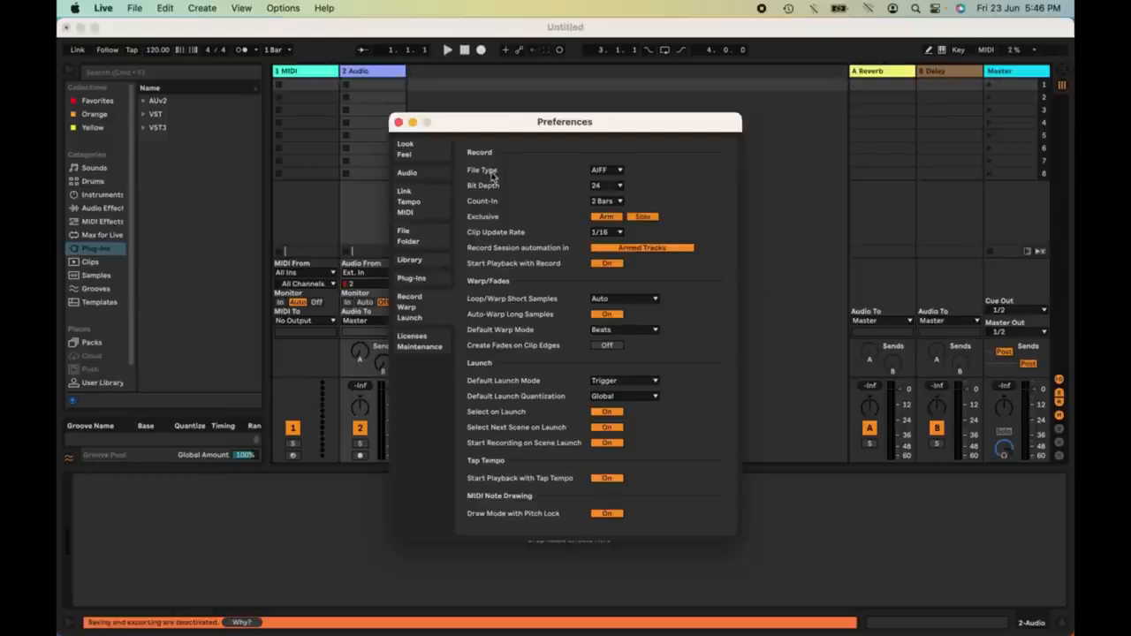
Choose AIFF as the recording file type and 24 as the bit depth in the Record preferences.
{"action": "left_click", "coordinate": [605, 172]}
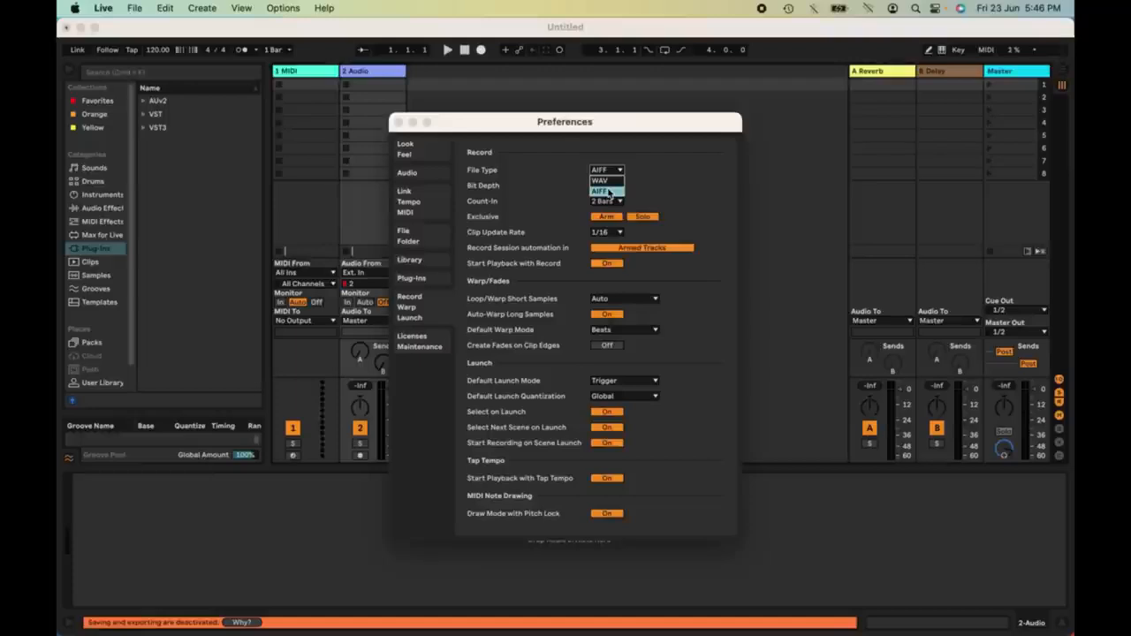
{"action": "left_click", "coordinate": [608, 191]}
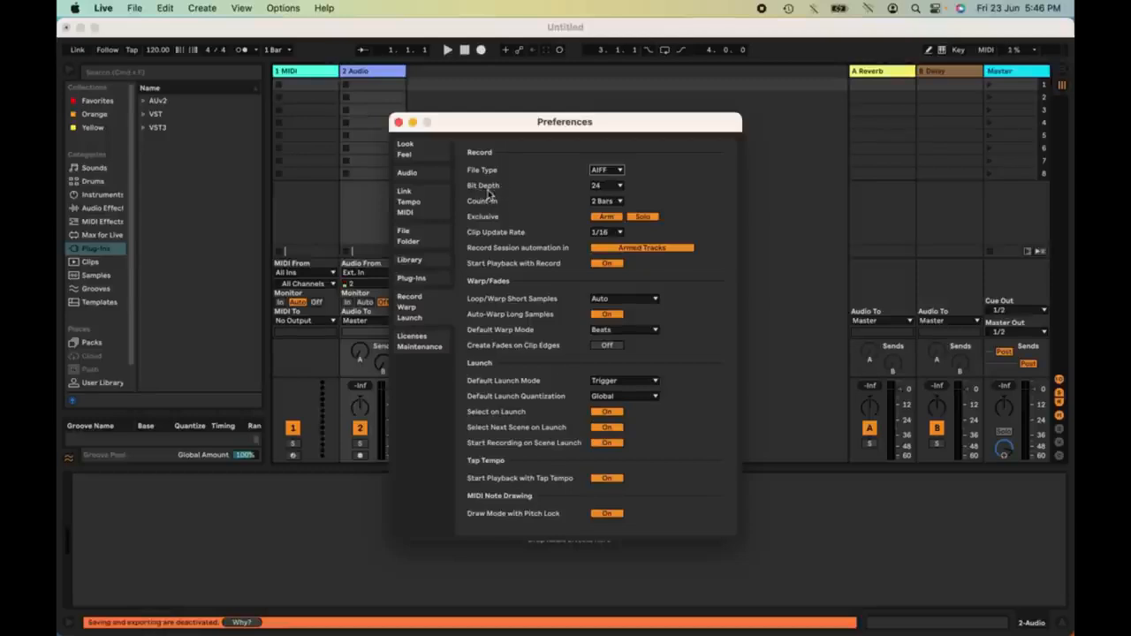
{"action": "left_click", "coordinate": [612, 188]}
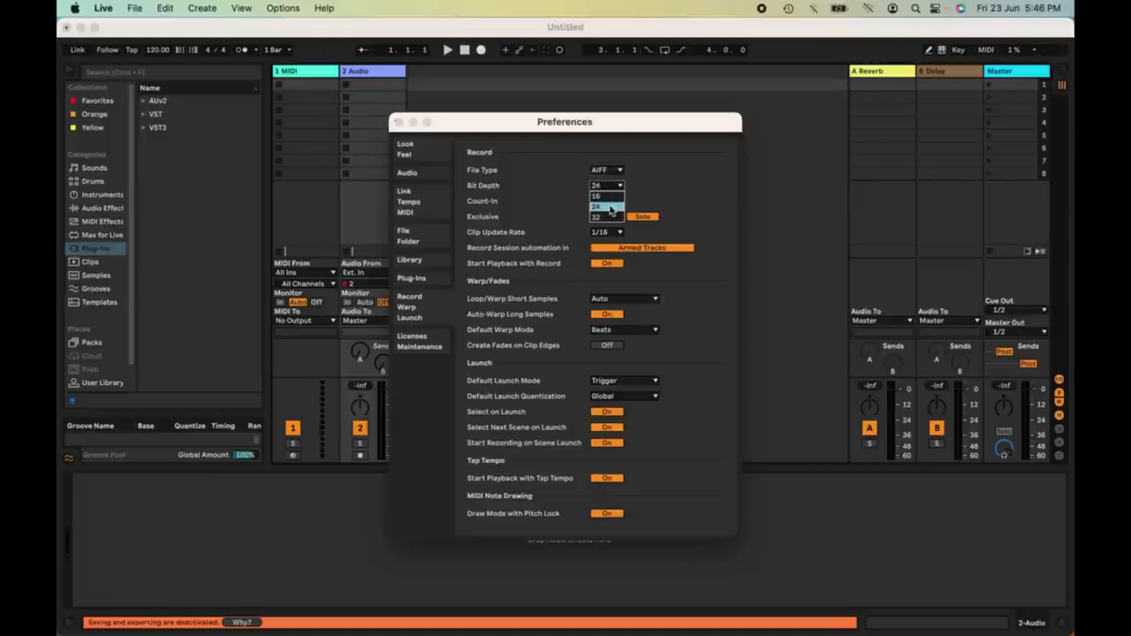
{"action": "left_click", "coordinate": [609, 208]}
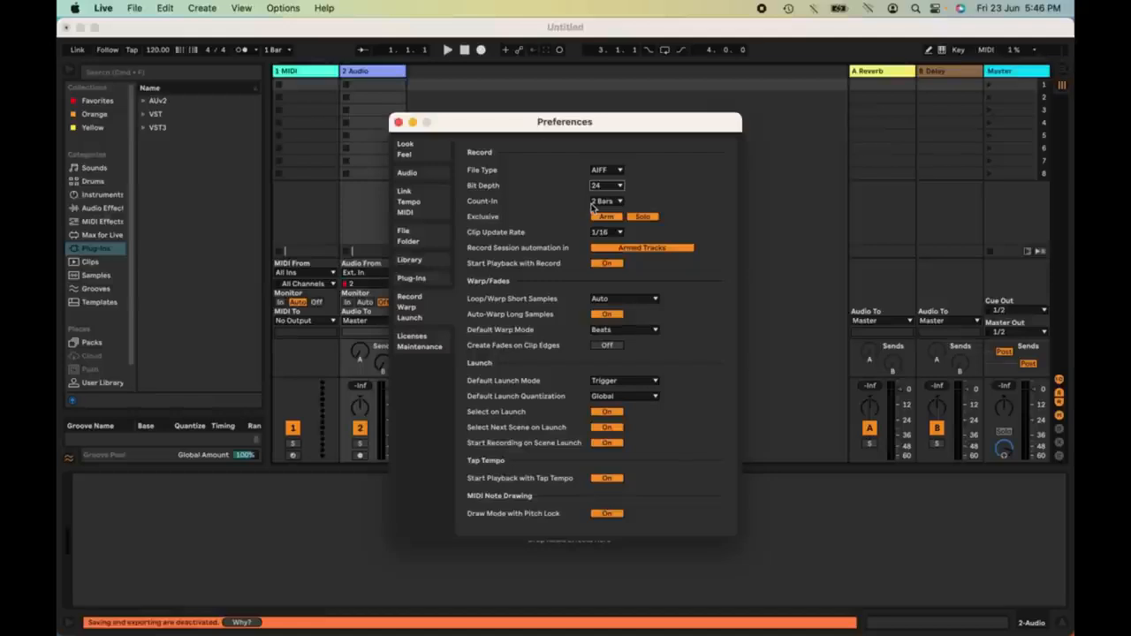
Close the preferences, arm the MIDI track and record a short clip in its first slot.
{"action": "left_click", "coordinate": [398, 122]}
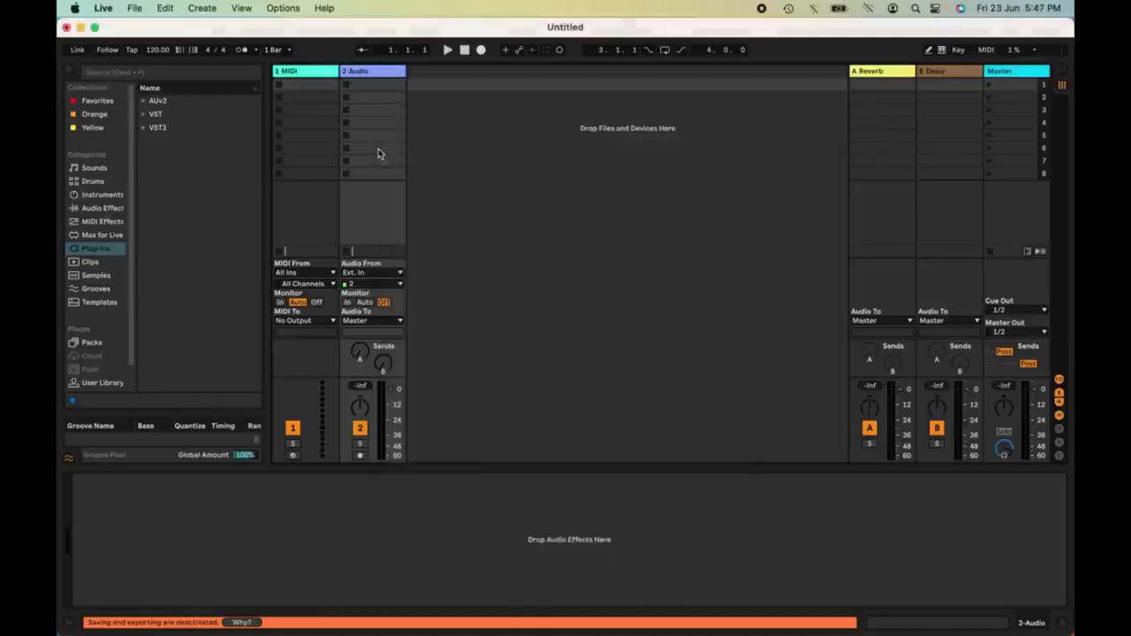
{"action": "left_click", "coordinate": [292, 455]}
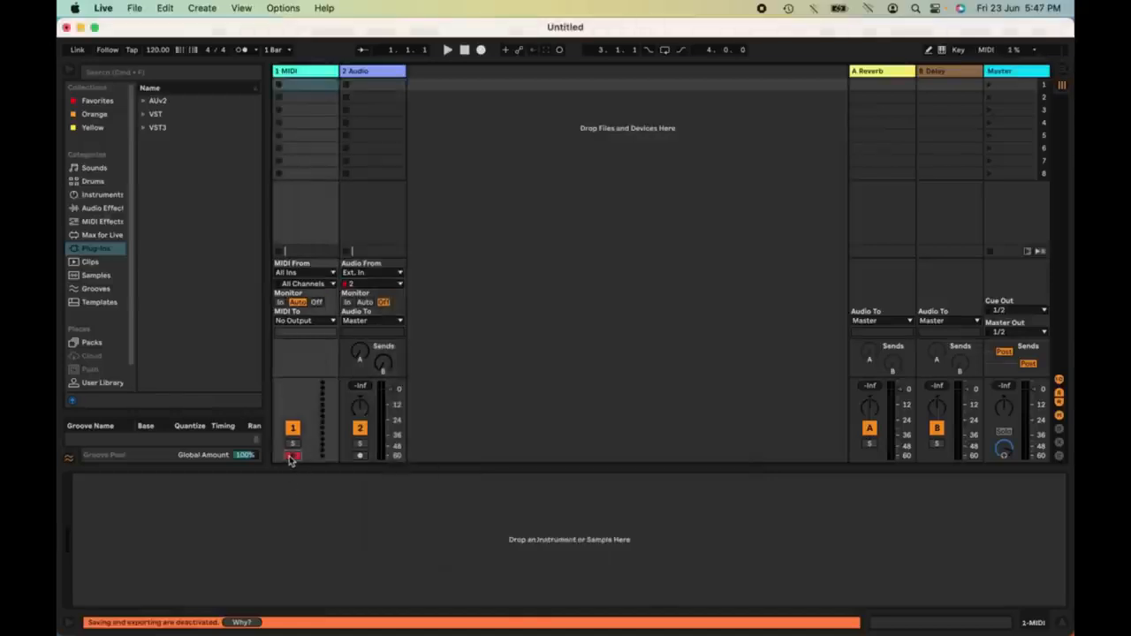
{"action": "left_click", "coordinate": [280, 88]}
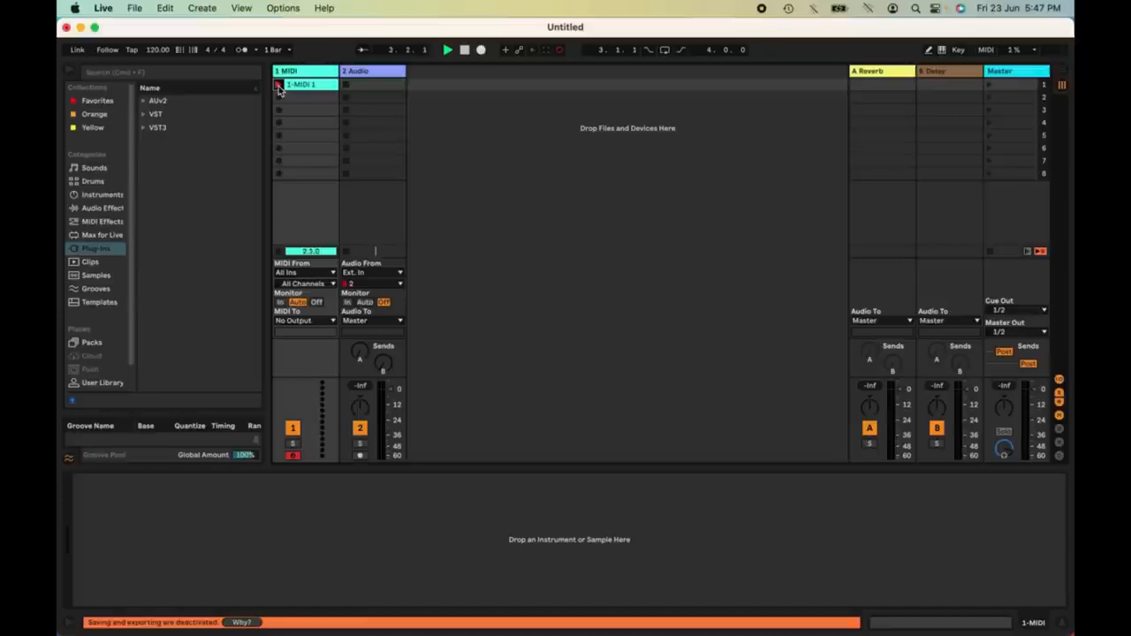
{"action": "left_click", "coordinate": [279, 87]}
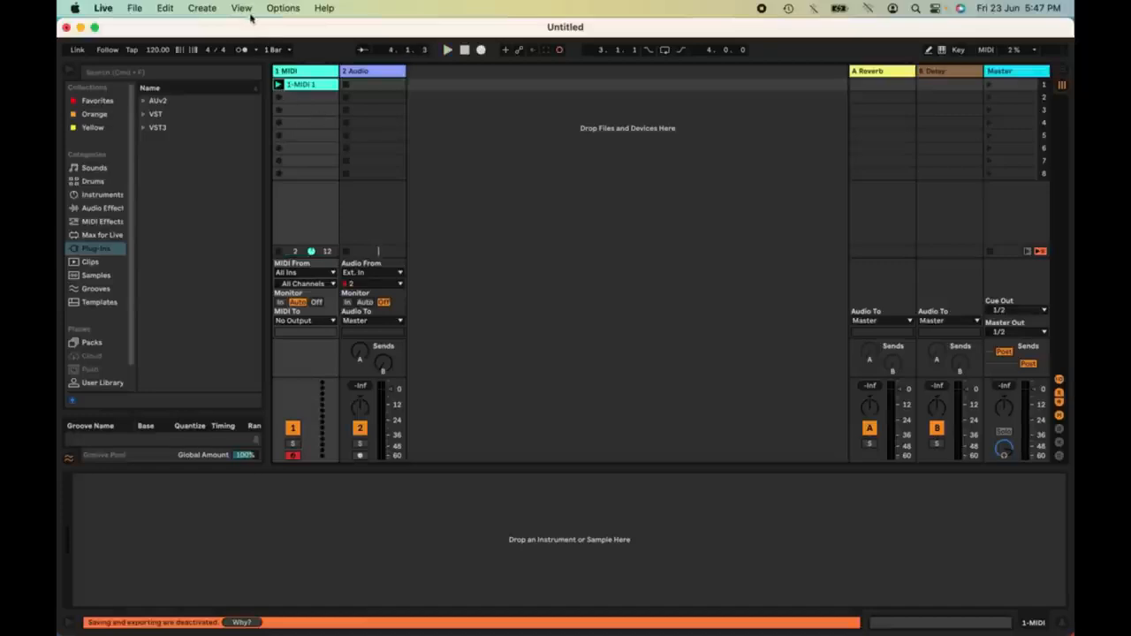
Reopen the Record preferences to review the Exclusive Arm and Solo options, and return to the Session view.
{"action": "left_click", "coordinate": [114, 7]}
{"action": "left_click", "coordinate": [113, 52]}
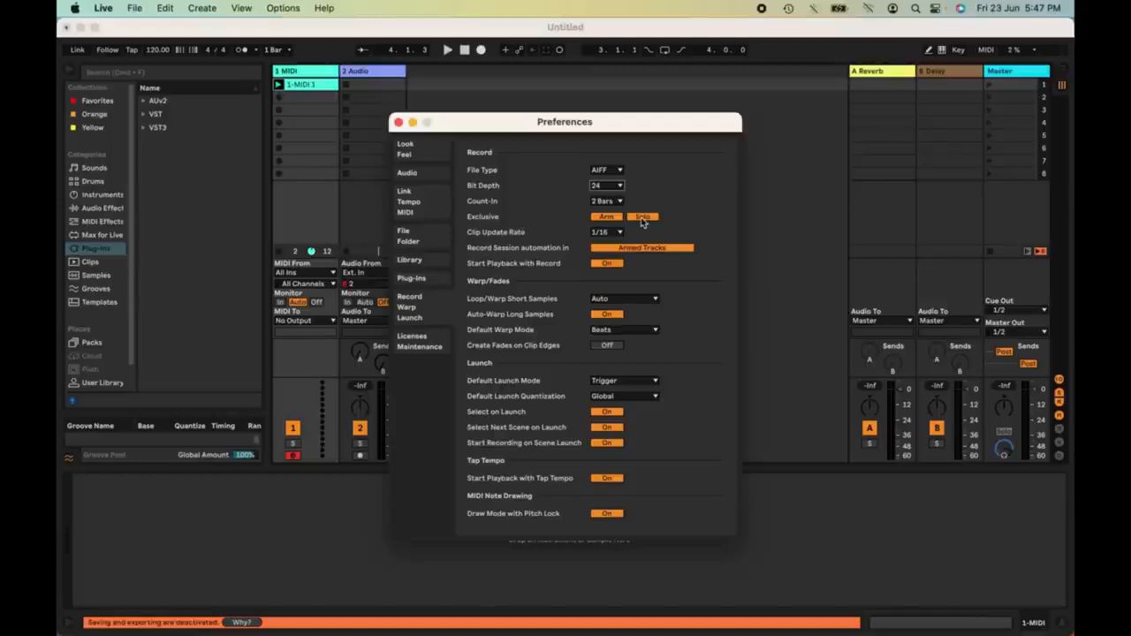
{"action": "left_click", "coordinate": [374, 151]}
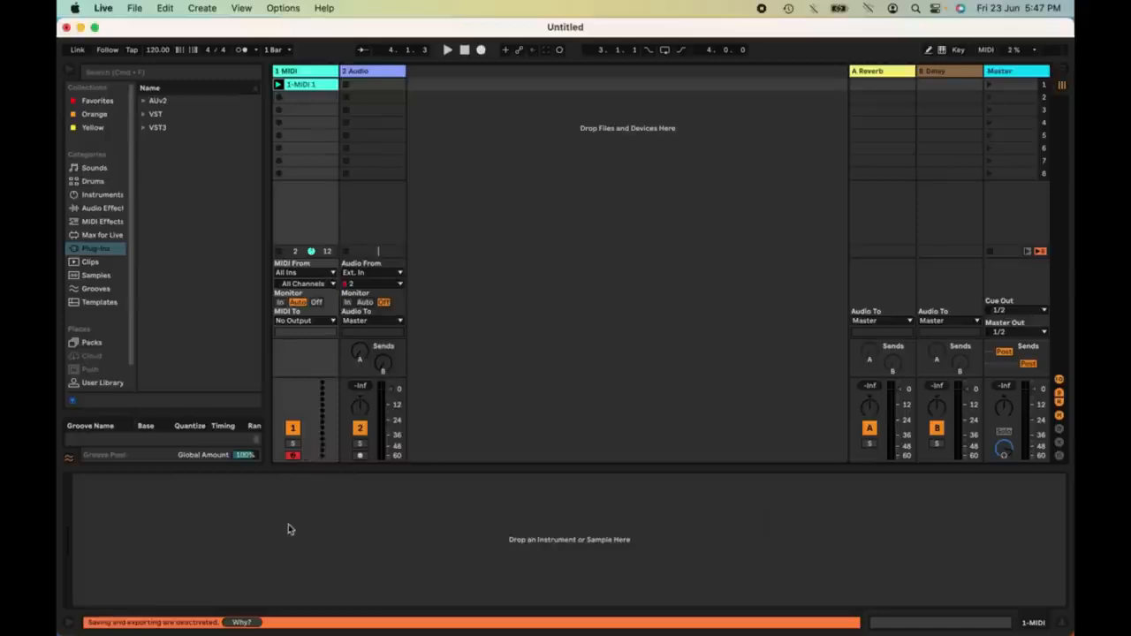
Solo both the MIDI and audio tracks and arm the audio track alongside the MIDI track.
{"action": "left_click", "coordinate": [293, 444]}
{"action": "left_click", "coordinate": [359, 442]}
{"action": "left_click", "coordinate": [362, 456]}
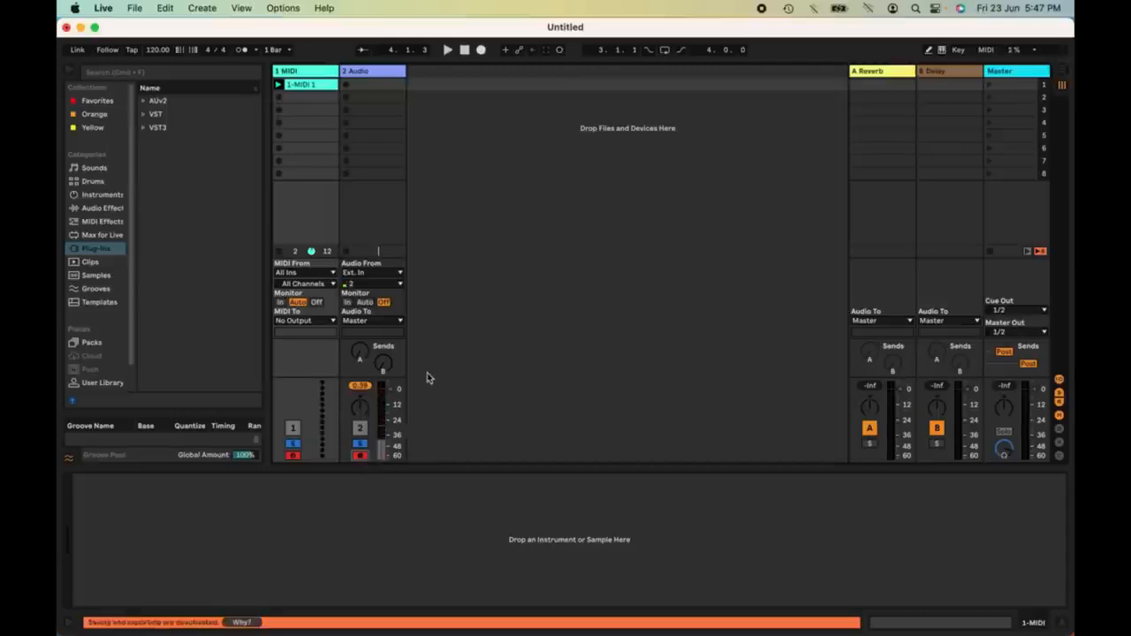
Turn off solo and arm on the MIDI and audio tracks, and reopen the Record preferences.
{"action": "left_click", "coordinate": [360, 455]}
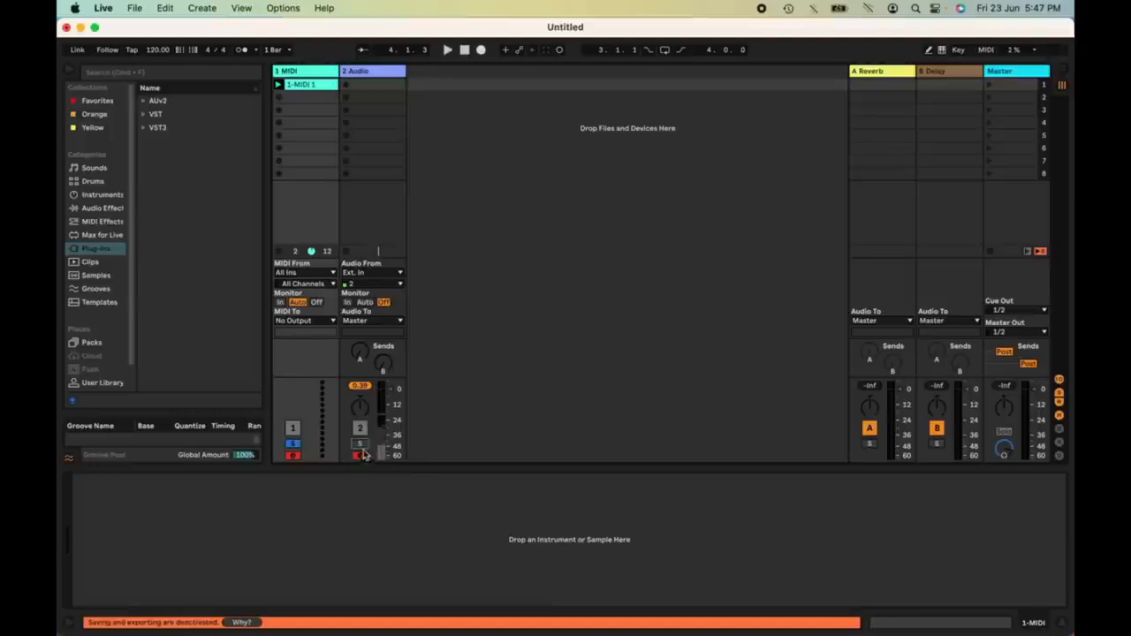
{"action": "left_click", "coordinate": [295, 455]}
{"action": "left_click", "coordinate": [103, 8]}
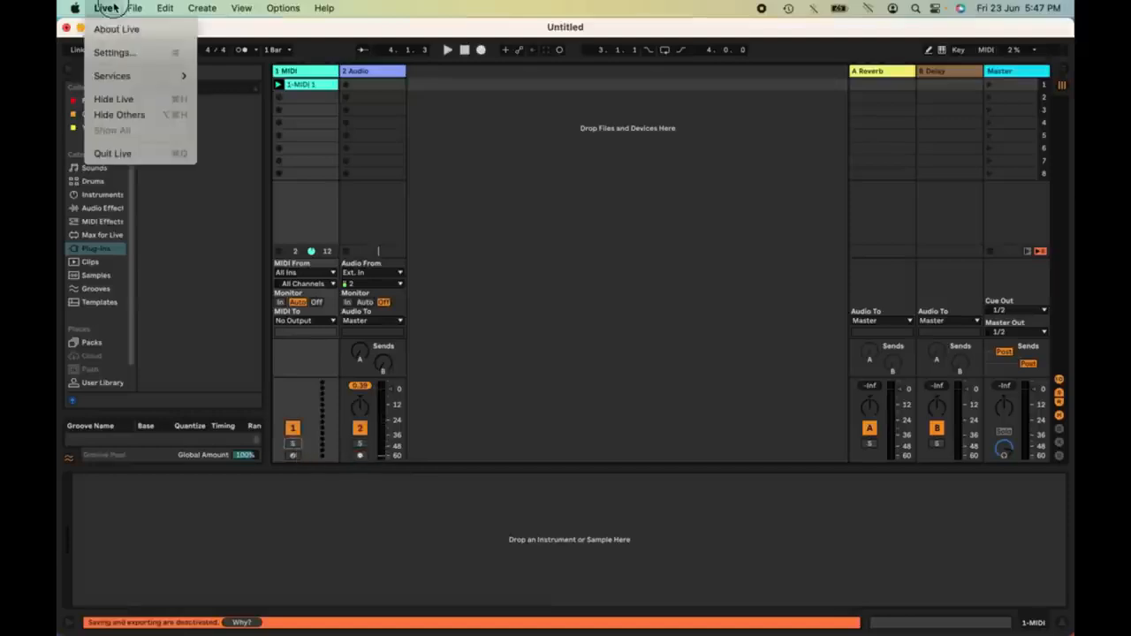
{"action": "left_click", "coordinate": [121, 54]}
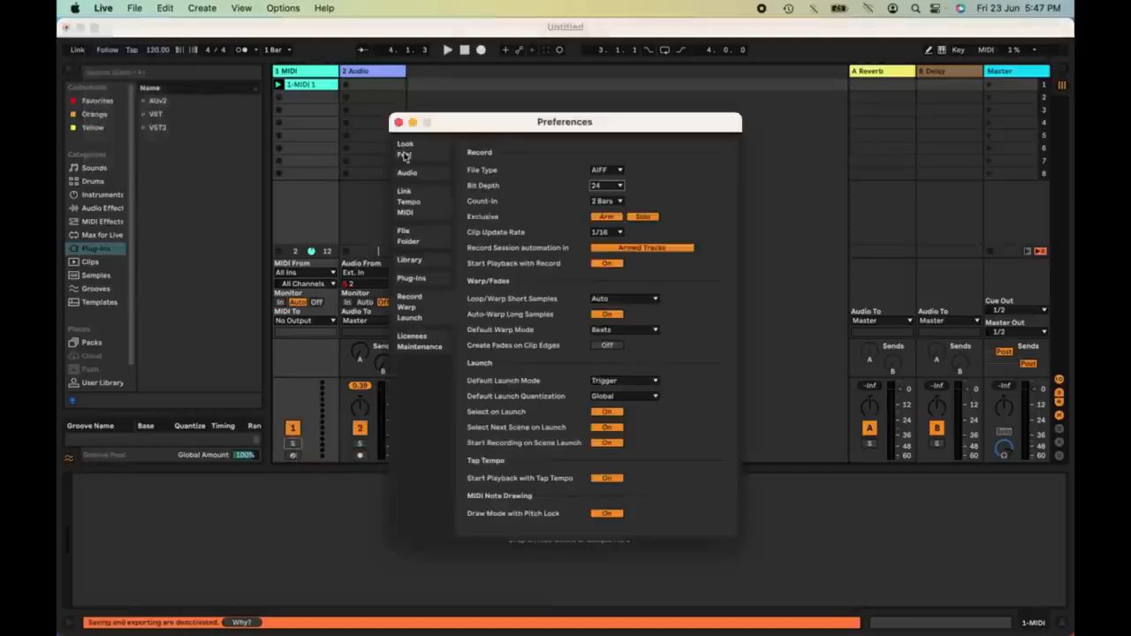
Review the Clip Update Rate choices, and switch Record Session automation to All Tracks and back to Armed Tracks.
{"action": "left_click", "coordinate": [608, 232]}
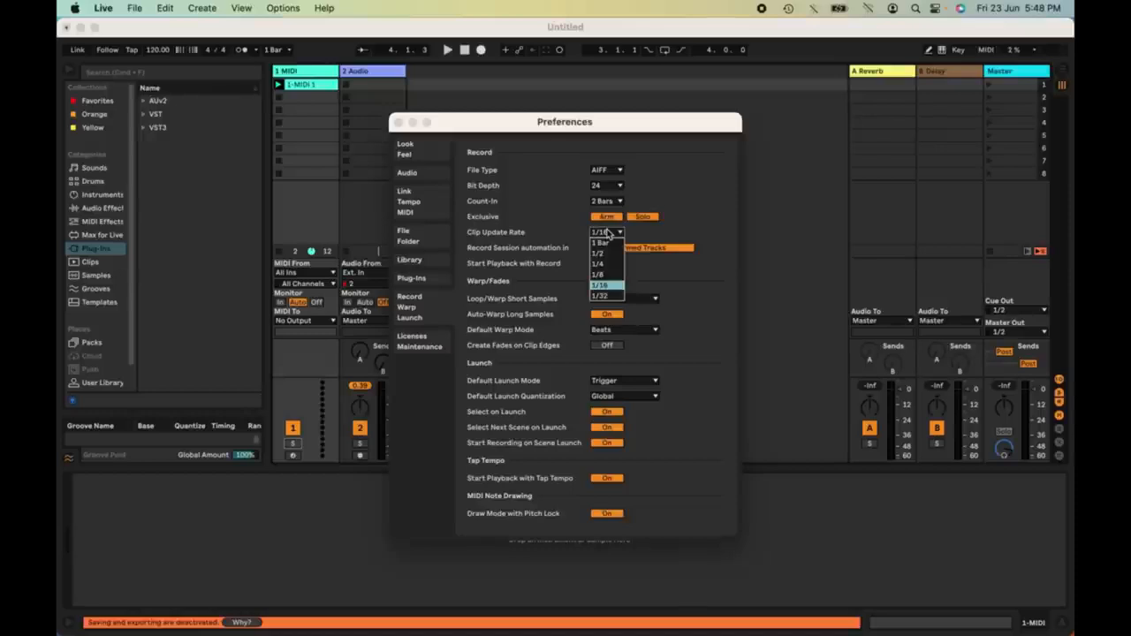
{"action": "left_click", "coordinate": [608, 233]}
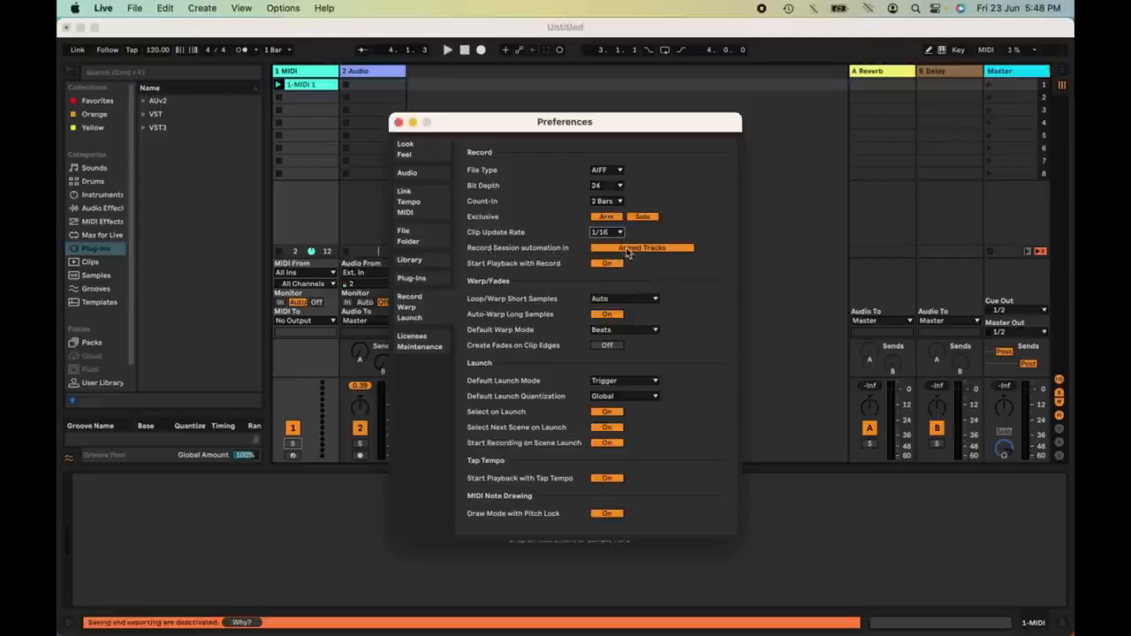
{"action": "left_click", "coordinate": [627, 249]}
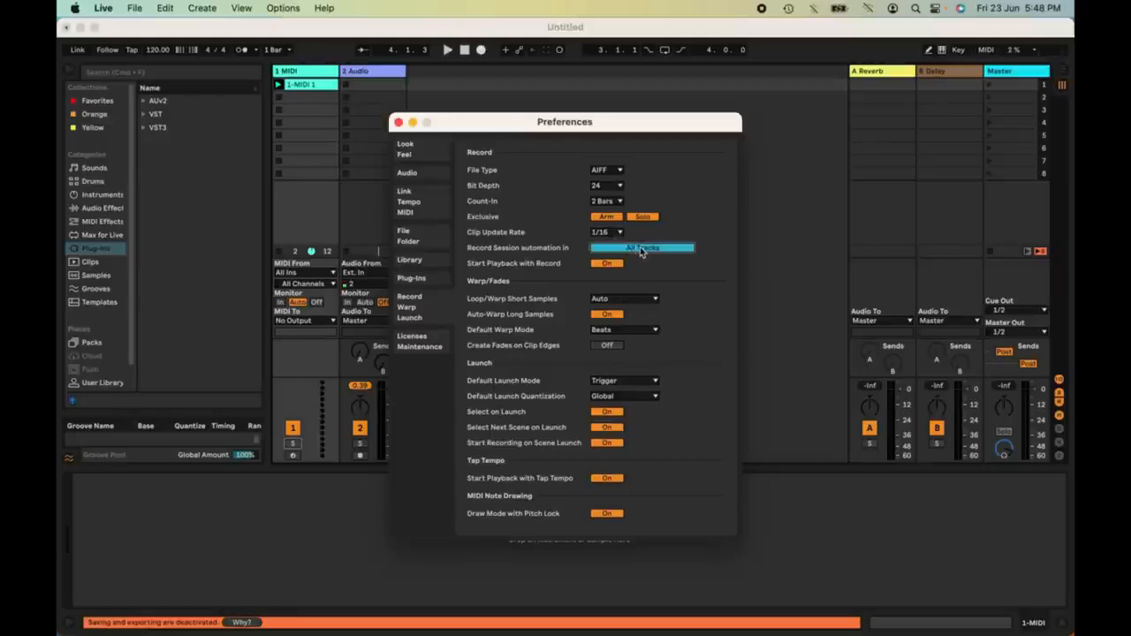
{"action": "left_click", "coordinate": [641, 250]}
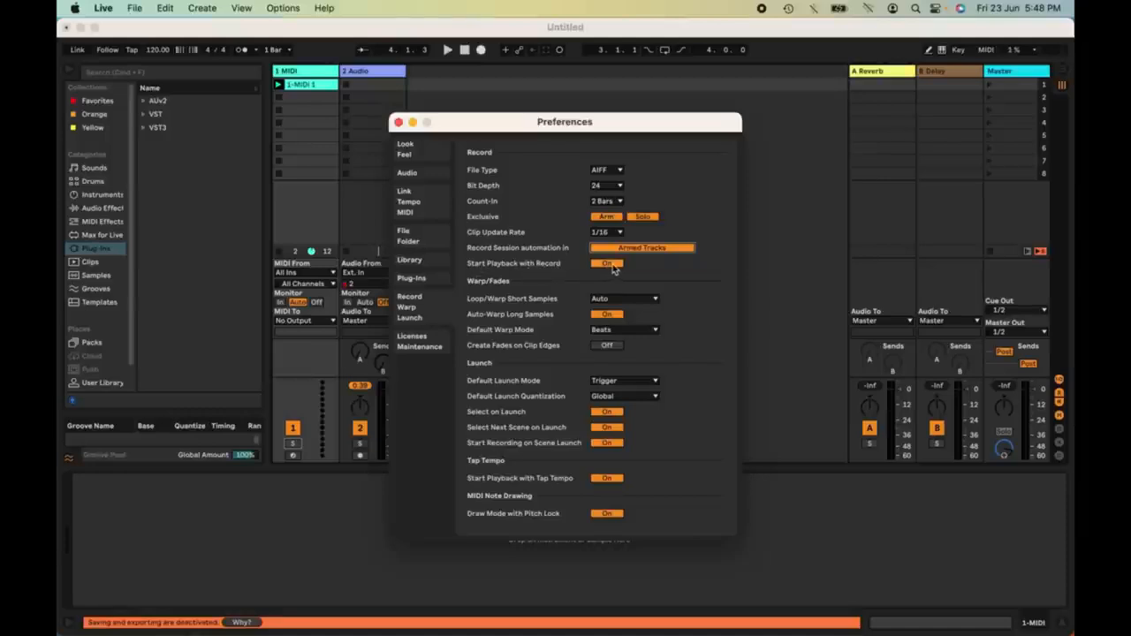
Close the preferences, arm the MIDI track in the Arrangement view and record a short clip from the start of the timeline.
{"action": "key", "text": "Escape"}
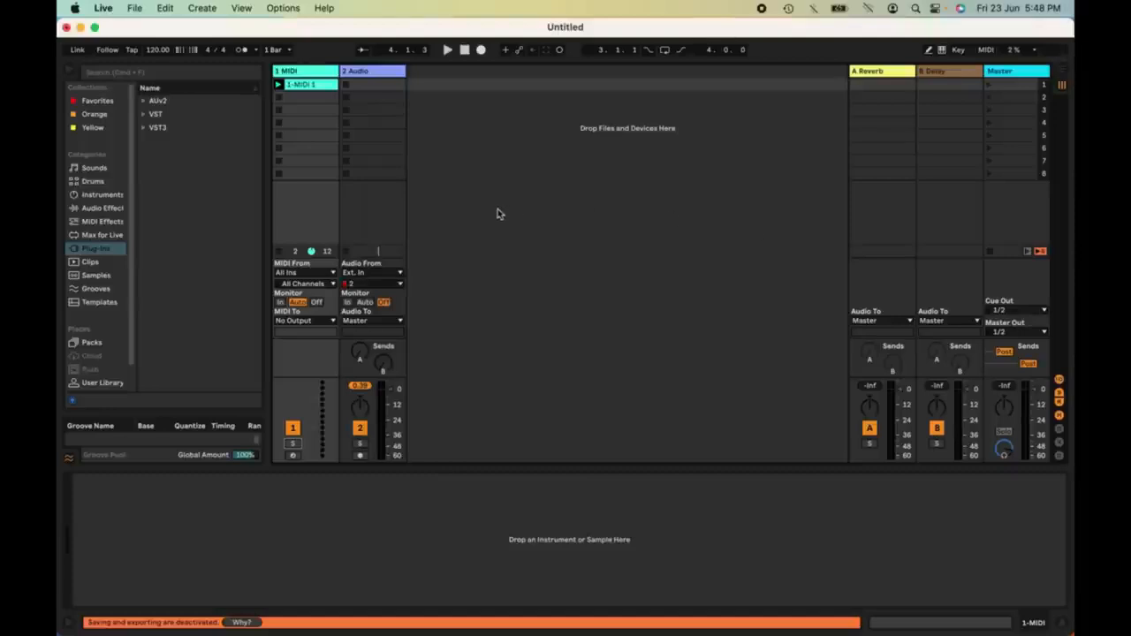
{"action": "key", "text": "Tab"}
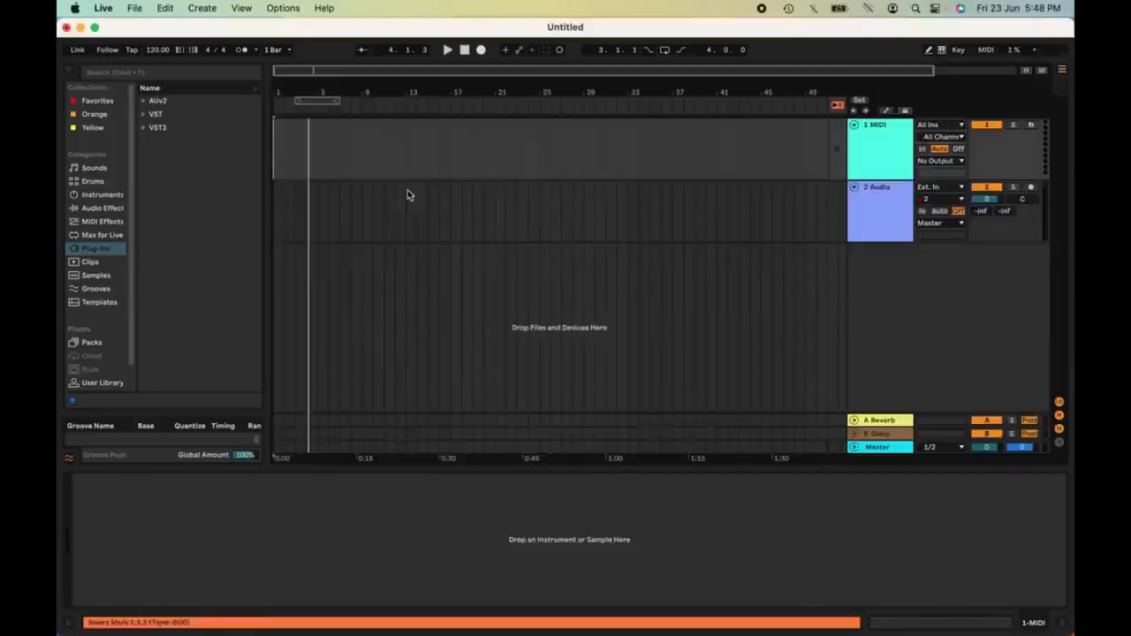
{"action": "left_click", "coordinate": [1029, 125]}
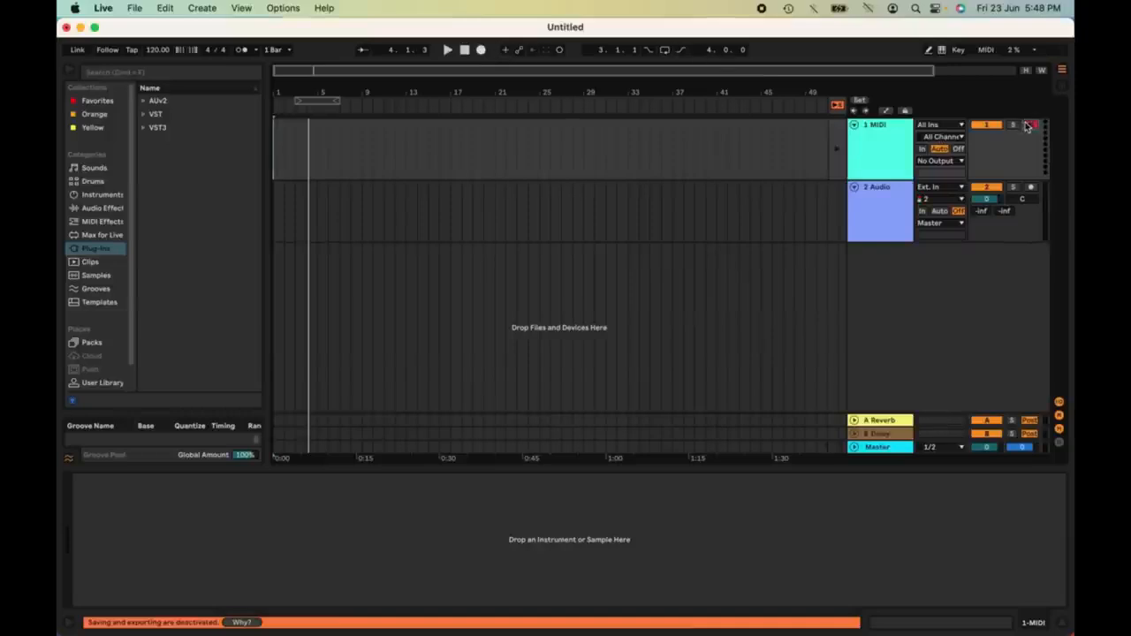
{"action": "left_click", "coordinate": [481, 49]}
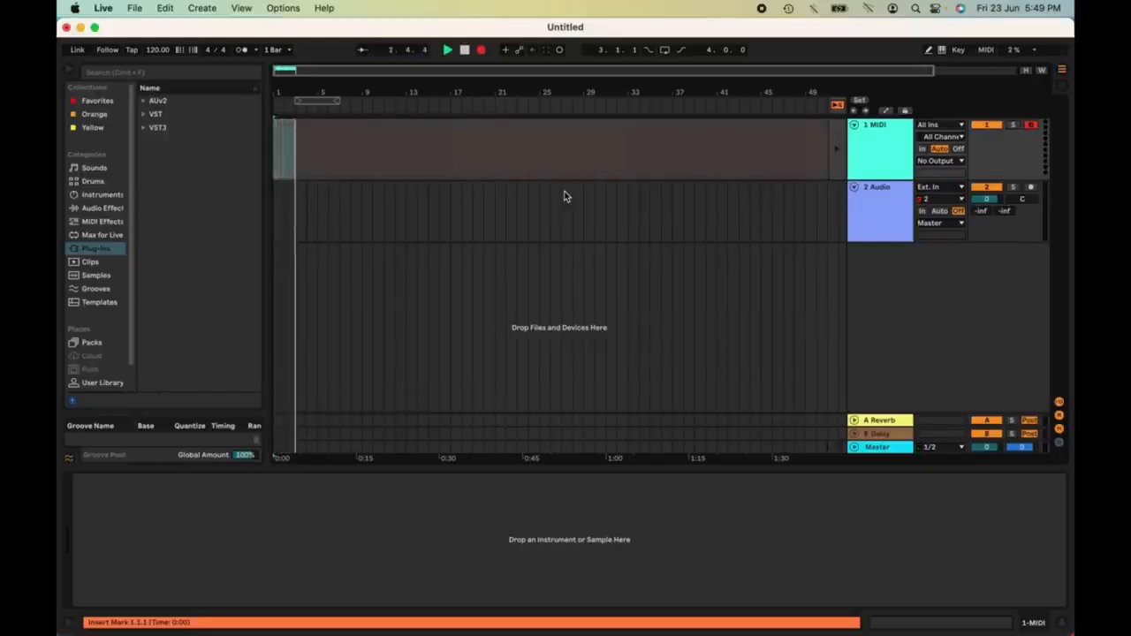
{"action": "key", "text": "space"}
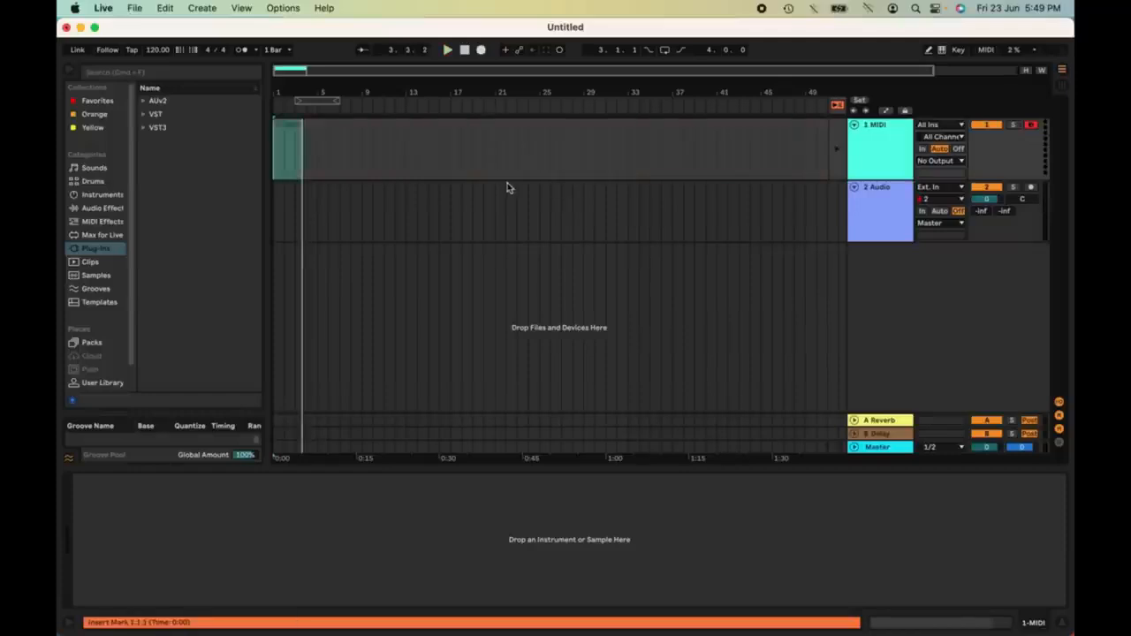
Reopen the preferences and review the Loop/Warp Short Samples choices, keeping Auto selected.
{"action": "left_click", "coordinate": [110, 7]}
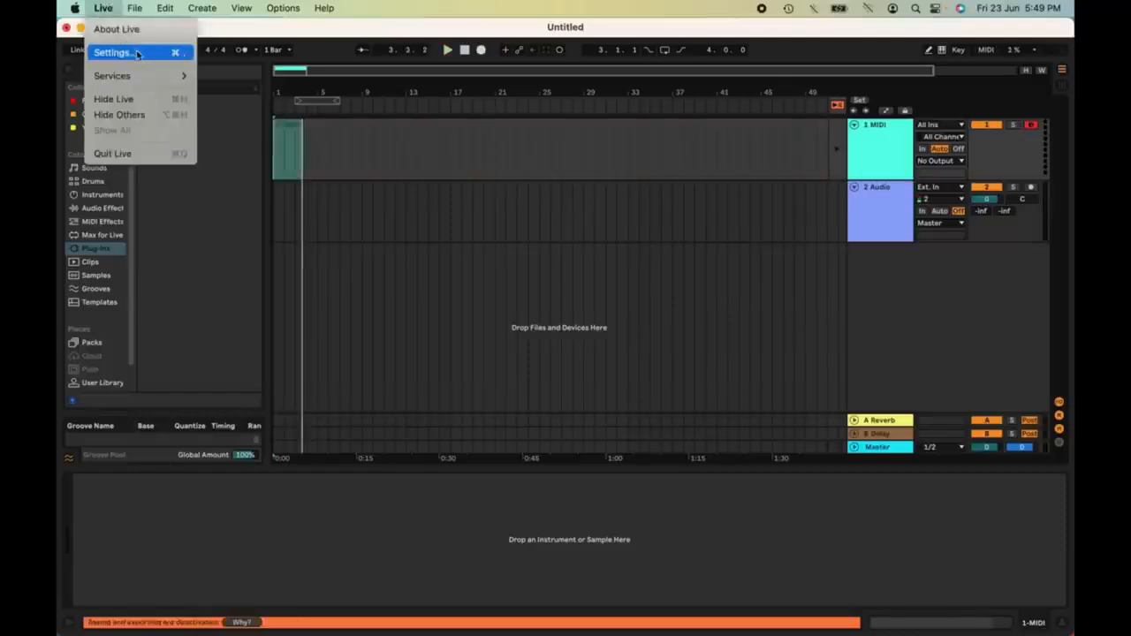
{"action": "left_click", "coordinate": [133, 51]}
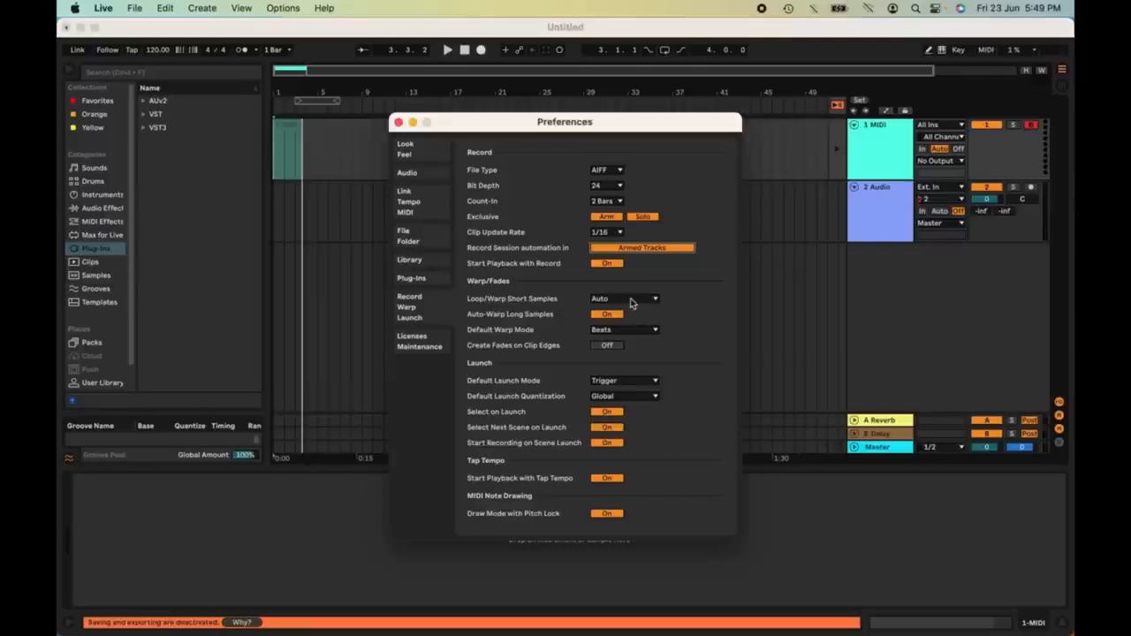
{"action": "left_click", "coordinate": [632, 303]}
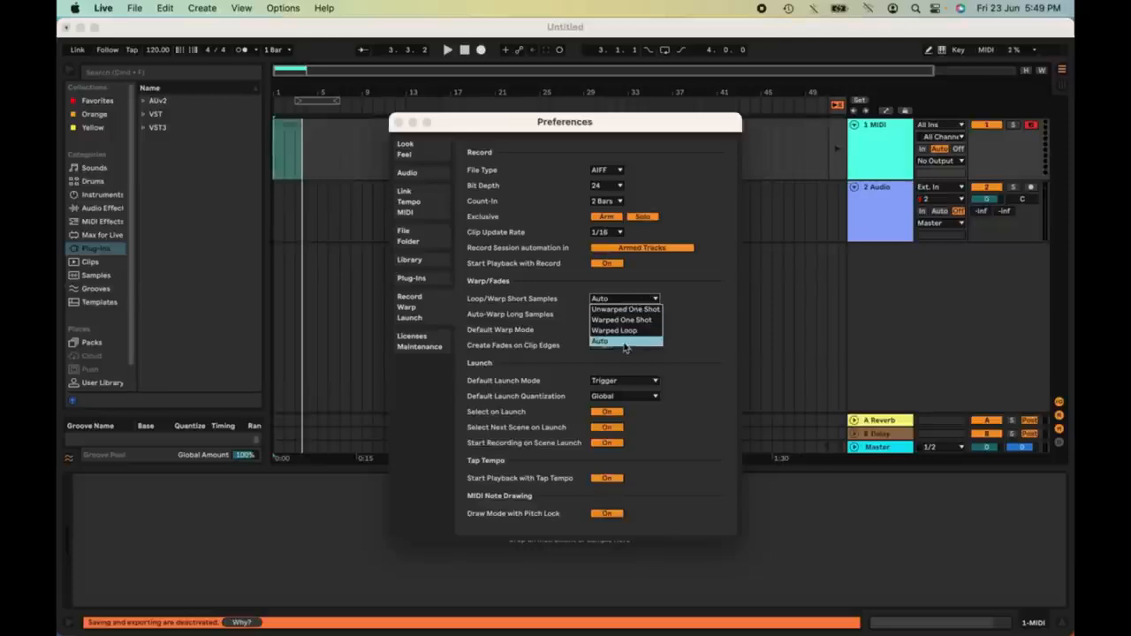
{"action": "left_click", "coordinate": [626, 341]}
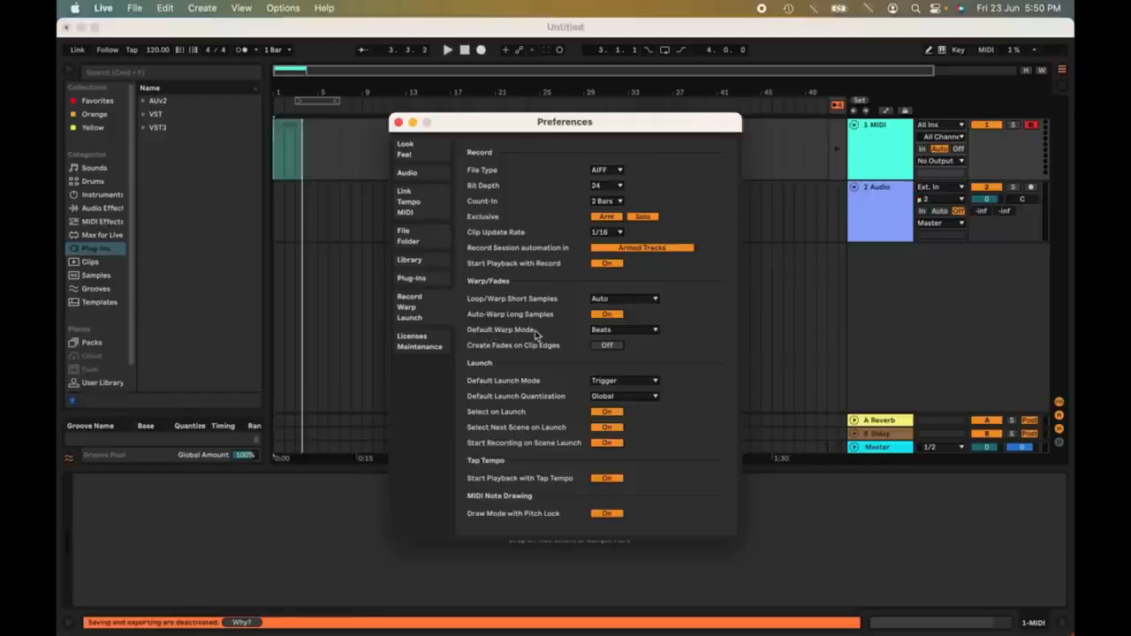
Review the Default Warp Mode choices while keeping Beats, and cycle the Create Fades on Clip Edges option back to Off.
{"action": "left_click", "coordinate": [630, 331]}
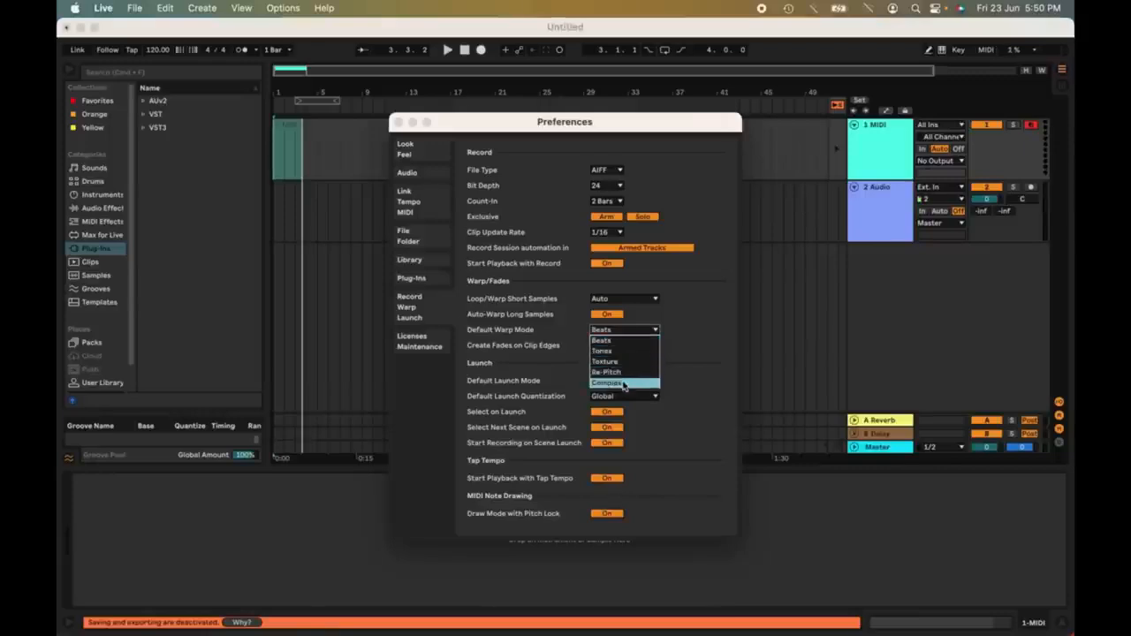
{"action": "left_click", "coordinate": [670, 345]}
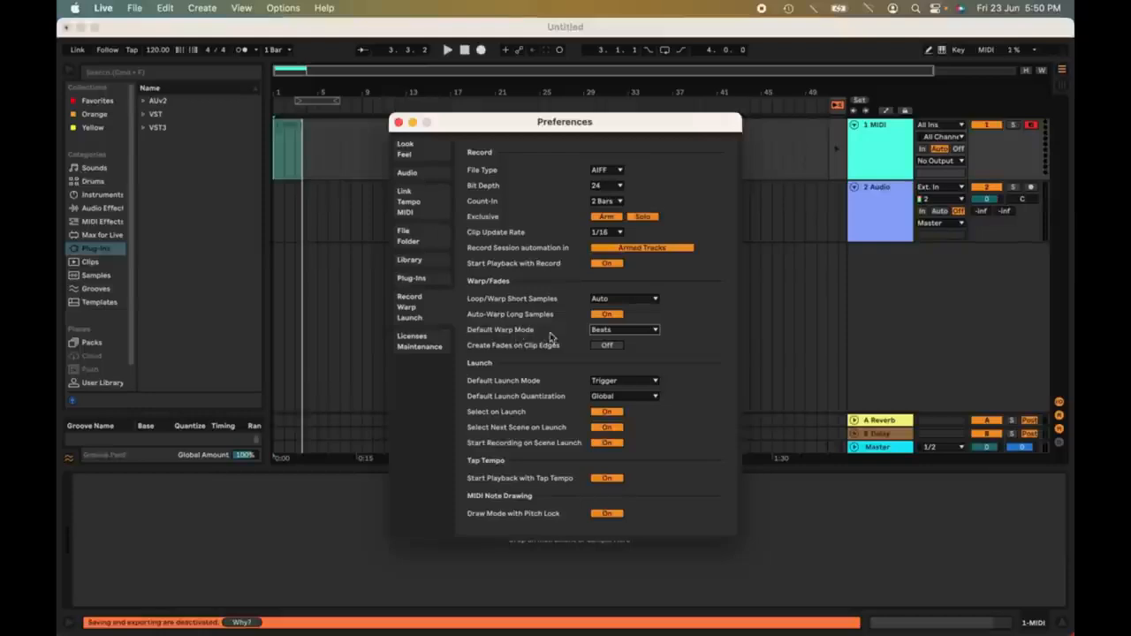
{"action": "left_click", "coordinate": [653, 336]}
{"action": "left_click", "coordinate": [652, 336]}
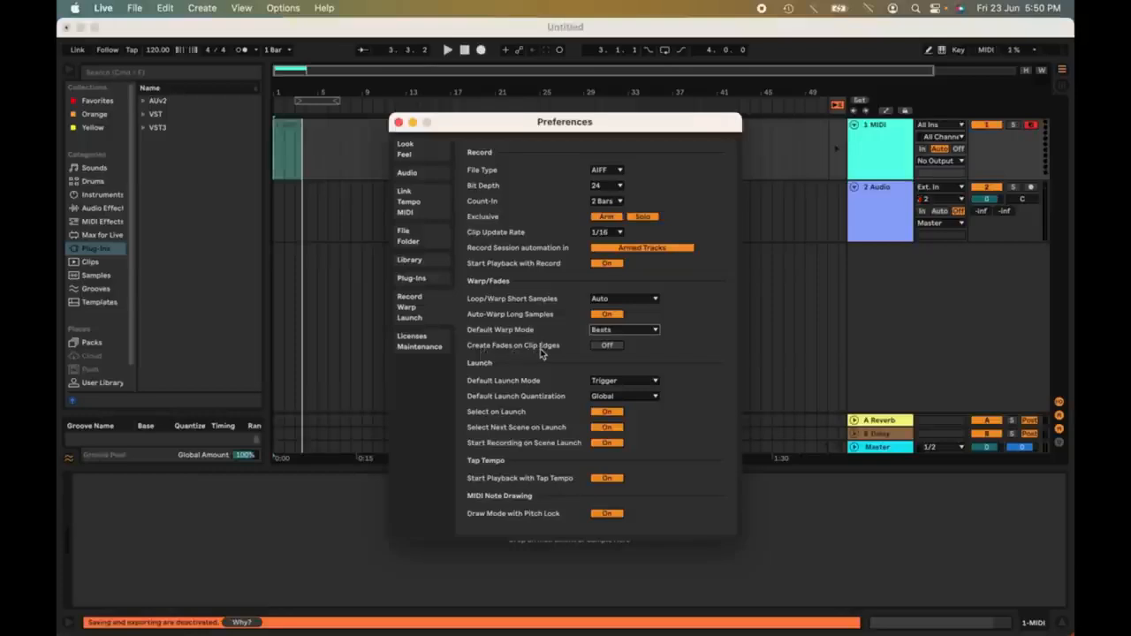
{"action": "left_click", "coordinate": [606, 346]}
{"action": "left_click", "coordinate": [606, 346]}
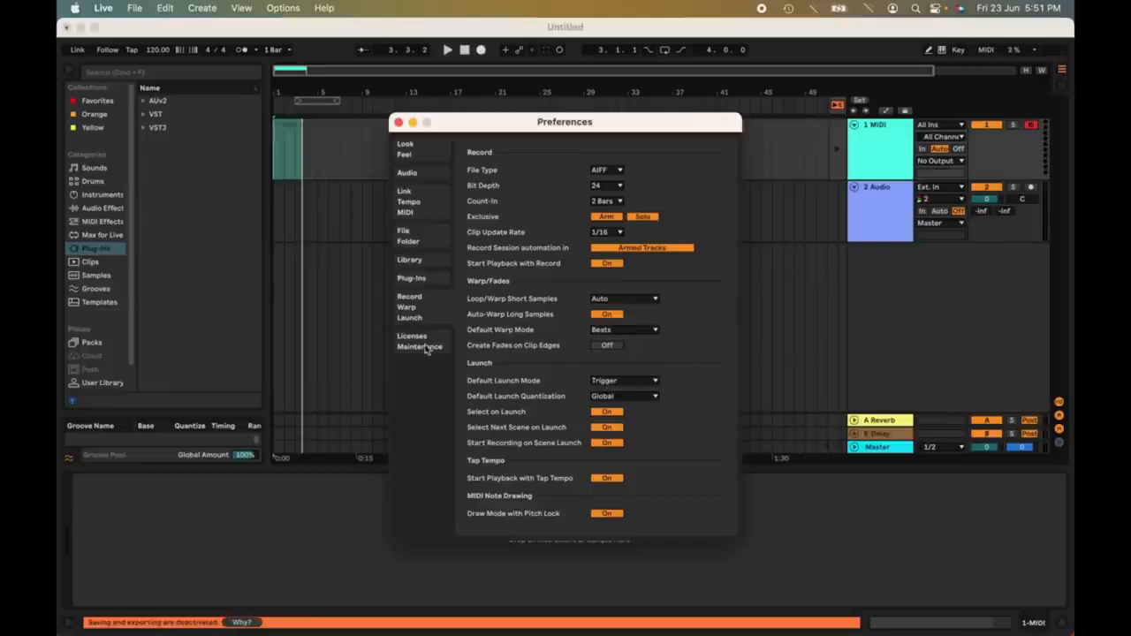
Return to the Session view and display the launch settings of the first MIDI clip.
{"action": "left_click", "coordinate": [379, 259]}
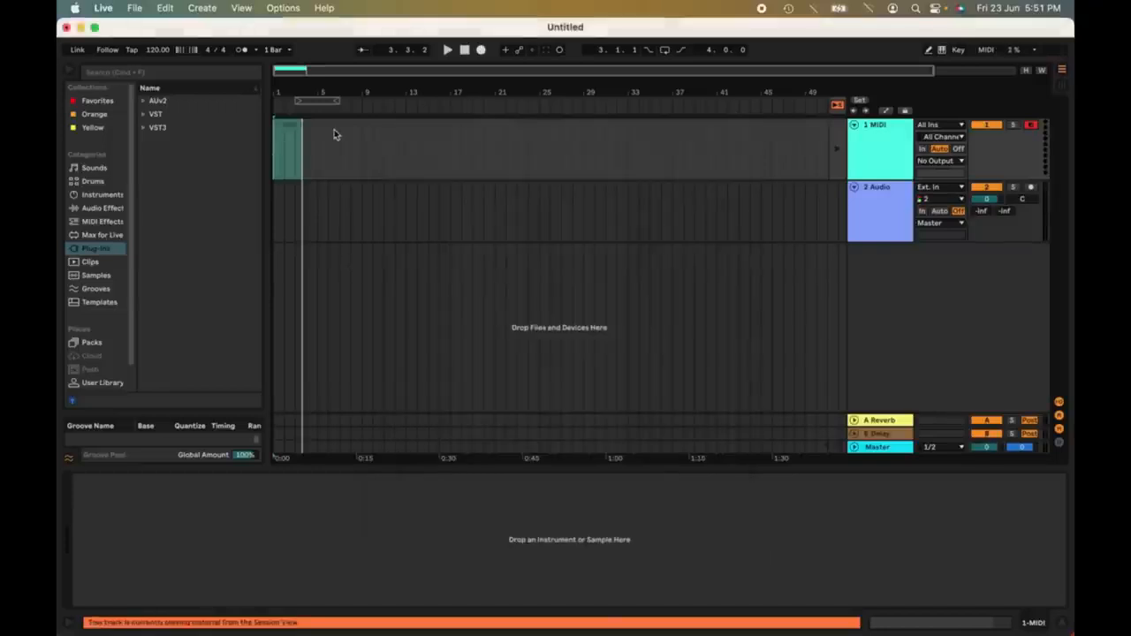
{"action": "key", "text": "Tab"}
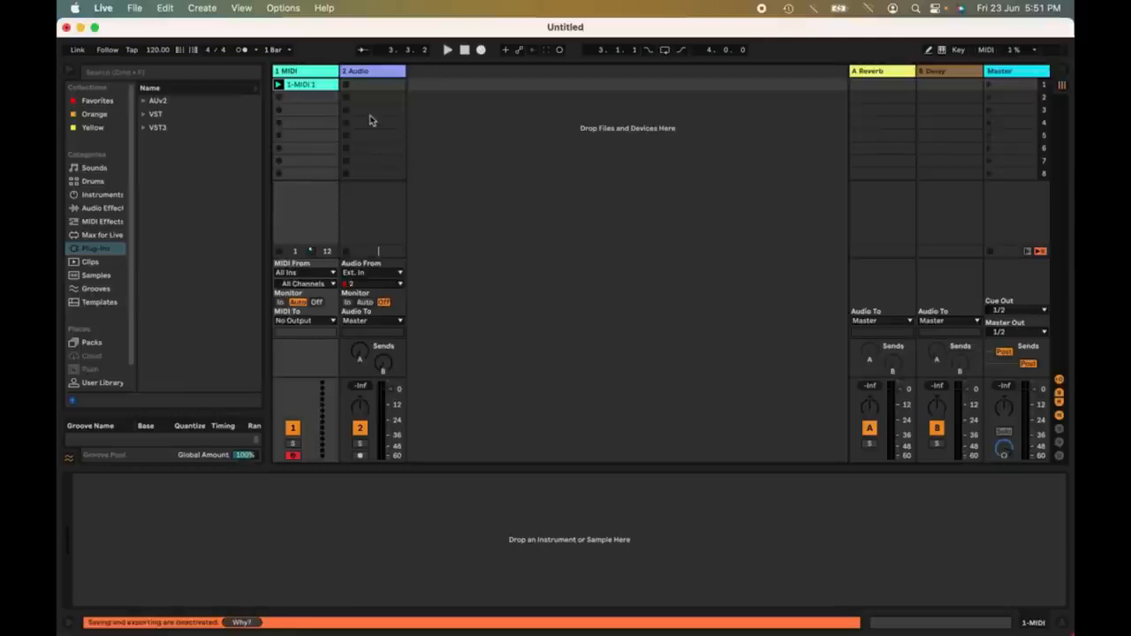
{"action": "left_click", "coordinate": [316, 86]}
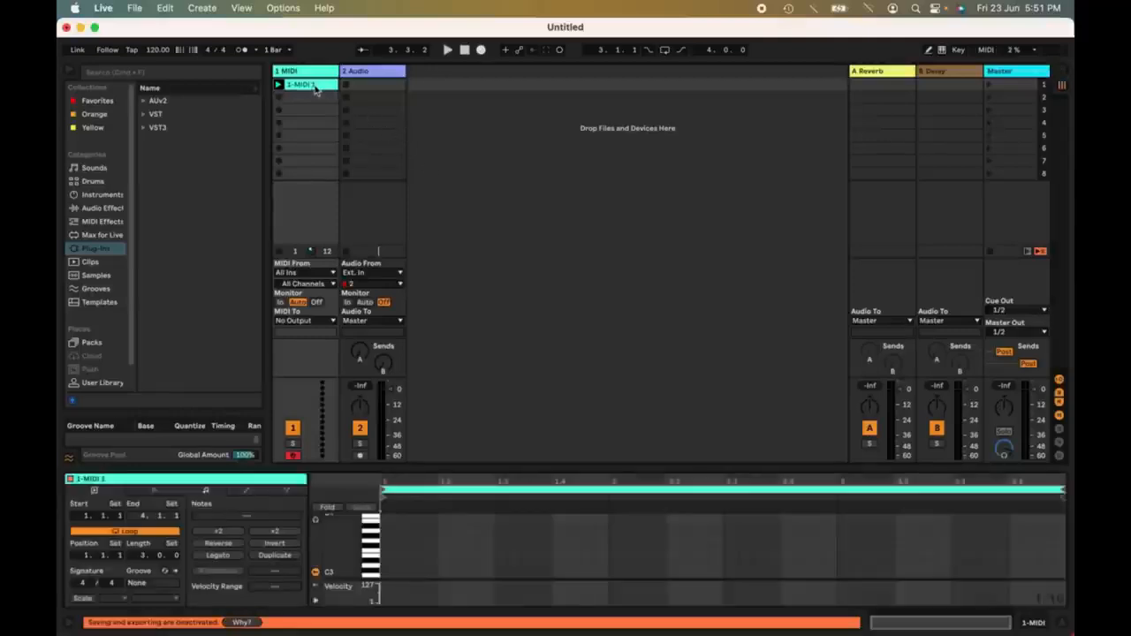
{"action": "left_click", "coordinate": [159, 492]}
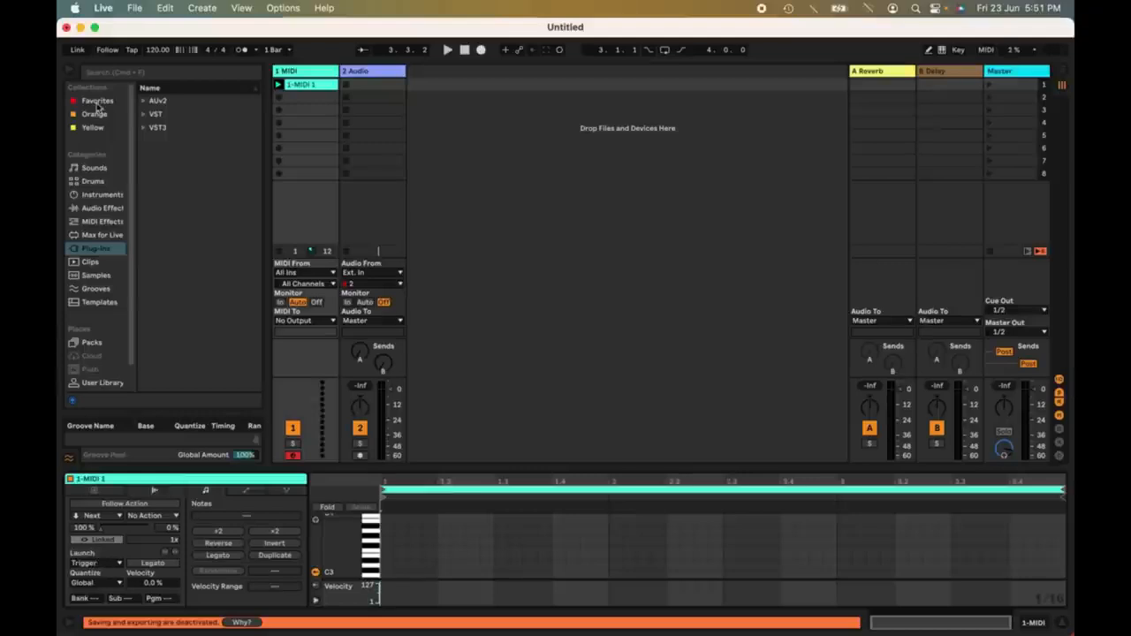
Reopen the preferences and review the Default Launch Quantization choices, keeping Global.
{"action": "left_click", "coordinate": [104, 9]}
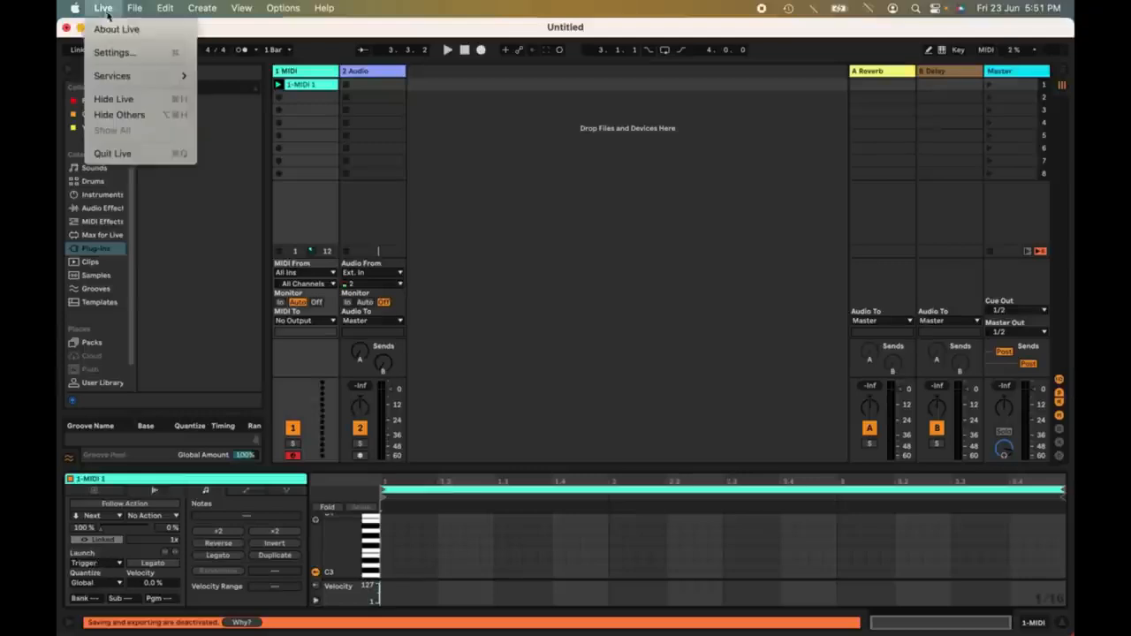
{"action": "left_click", "coordinate": [124, 53]}
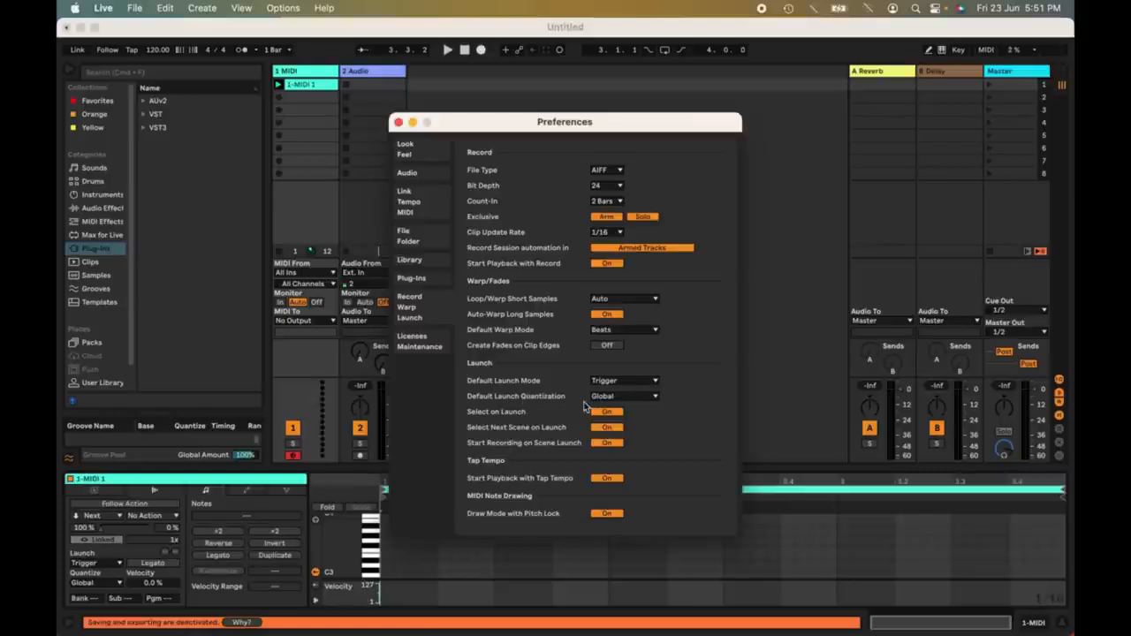
{"action": "left_click", "coordinate": [617, 397]}
{"action": "left_click", "coordinate": [616, 399]}
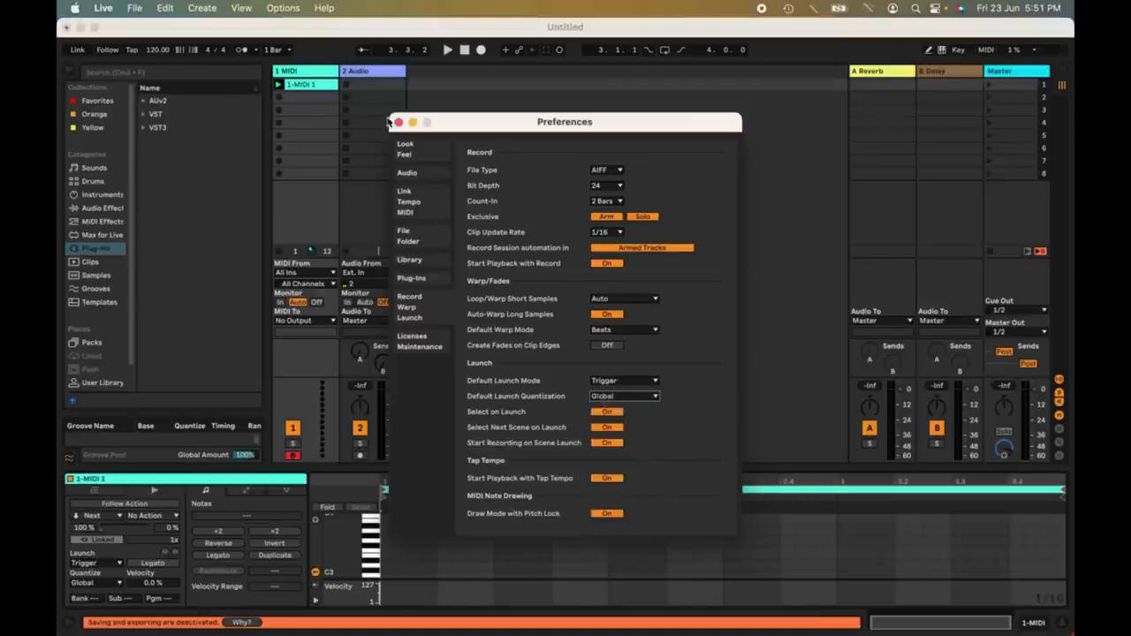
Compare the Session's global quantization choices with the Default Launch Quantization preference, leaving both settings as they are.
{"action": "left_click", "coordinate": [277, 51]}
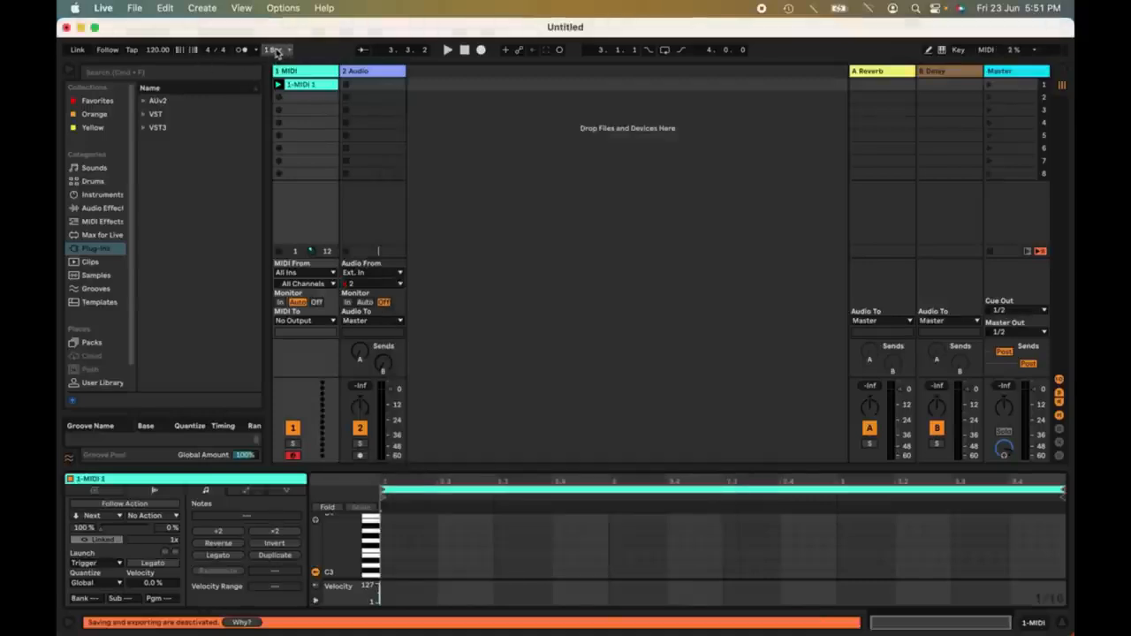
{"action": "left_click", "coordinate": [277, 52]}
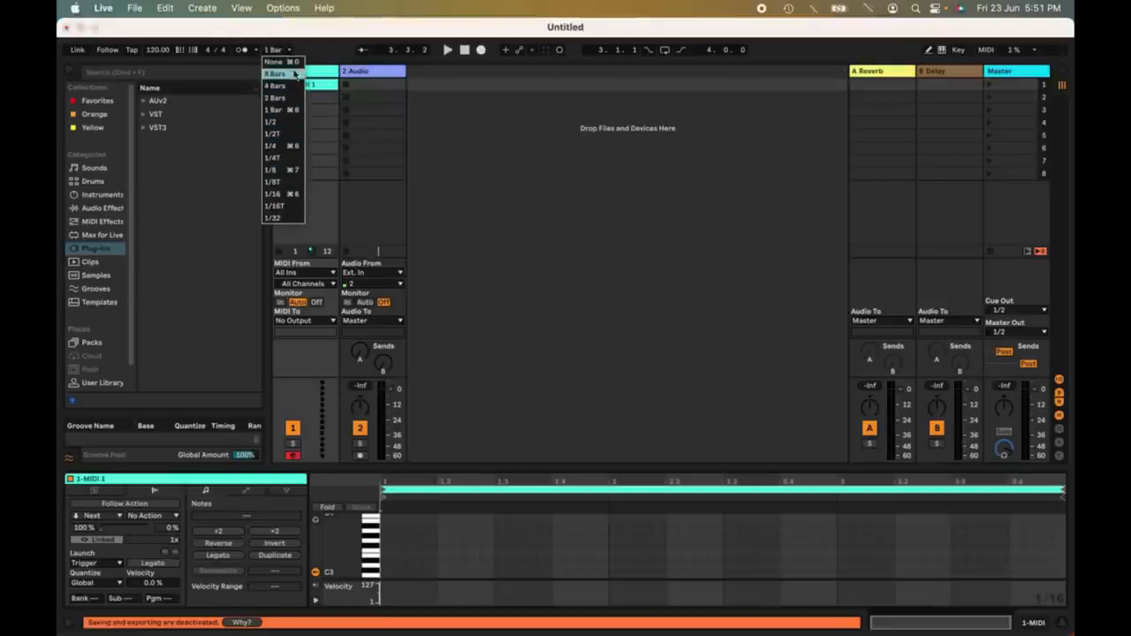
{"action": "left_click", "coordinate": [407, 100]}
{"action": "left_click", "coordinate": [104, 8]}
{"action": "left_click", "coordinate": [113, 52]}
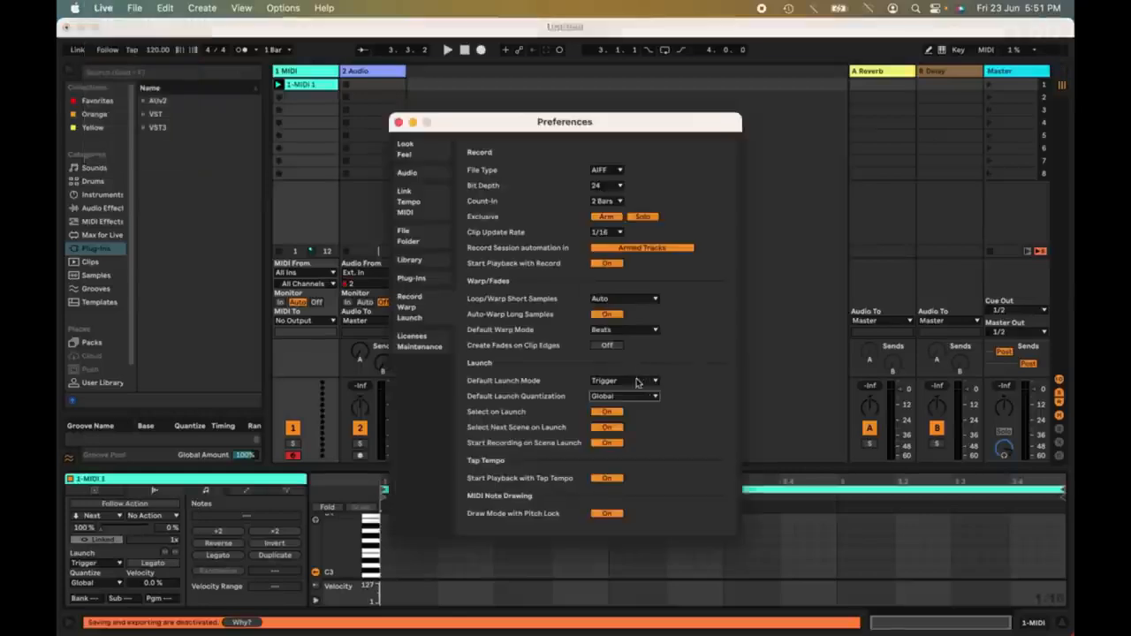
{"action": "left_click", "coordinate": [623, 396]}
{"action": "left_click", "coordinate": [621, 407]}
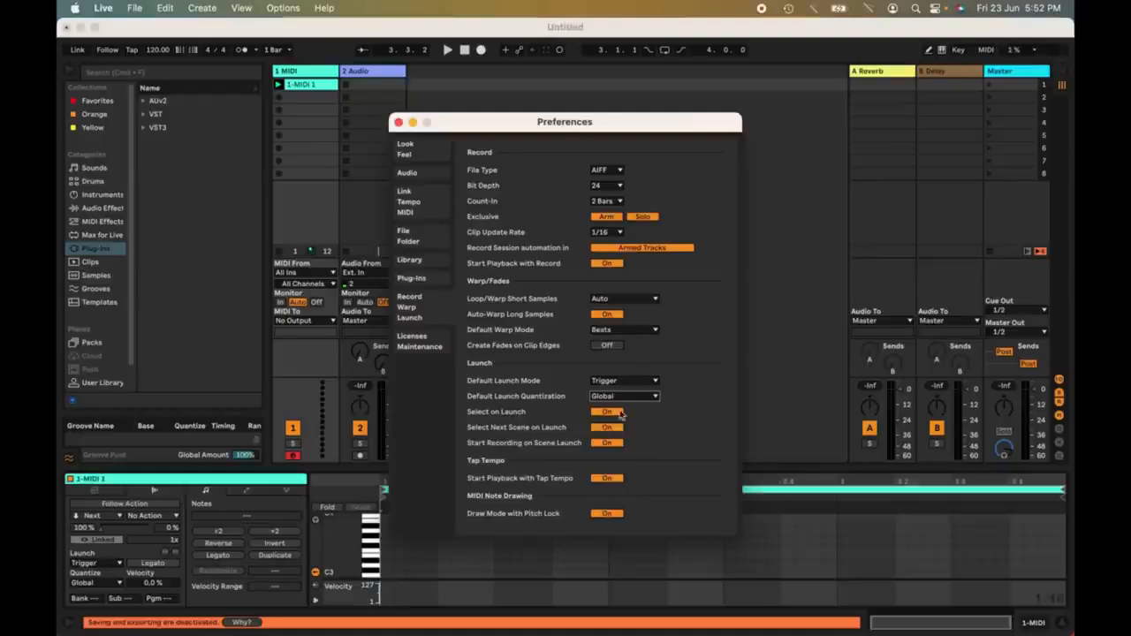
Close the preferences, create an empty clip in the MIDI track's second slot and launch the first clip.
{"action": "key", "text": "Escape"}
{"action": "double_click", "coordinate": [306, 97]}
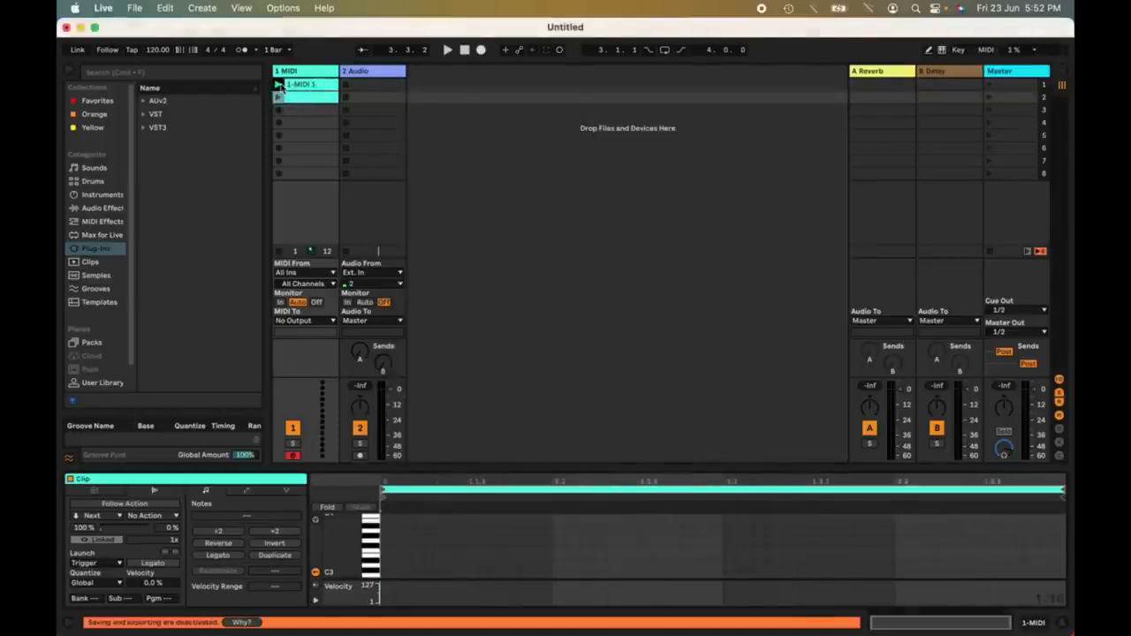
{"action": "left_click", "coordinate": [279, 84]}
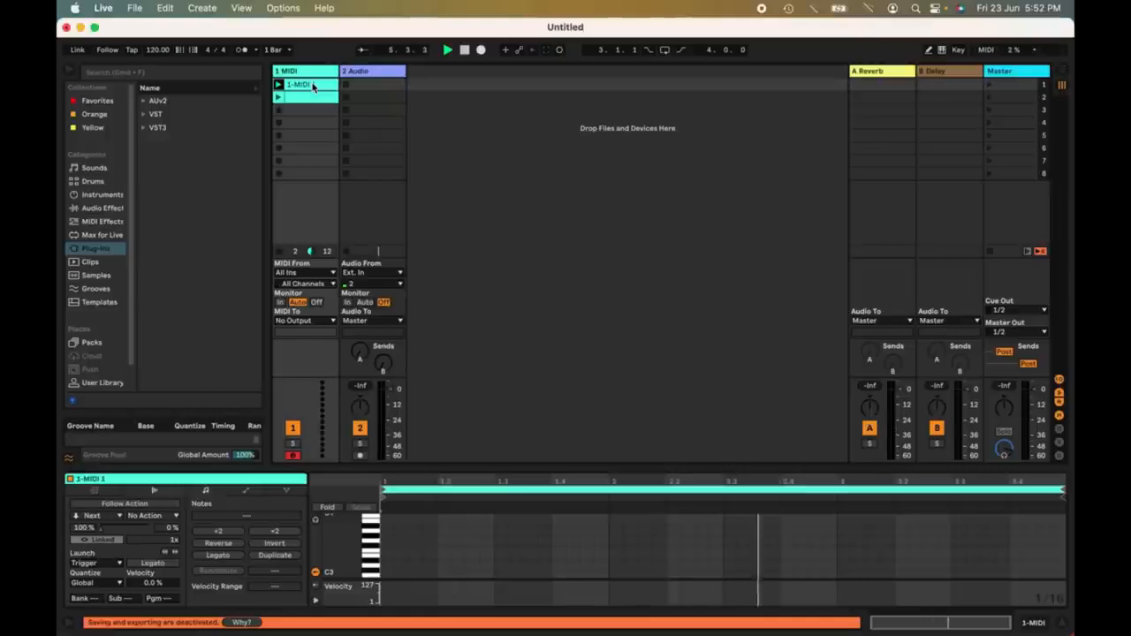
Review the Launch options in the preferences, close them, and launch scene 2 and its MIDI clip.
{"action": "left_click", "coordinate": [104, 7]}
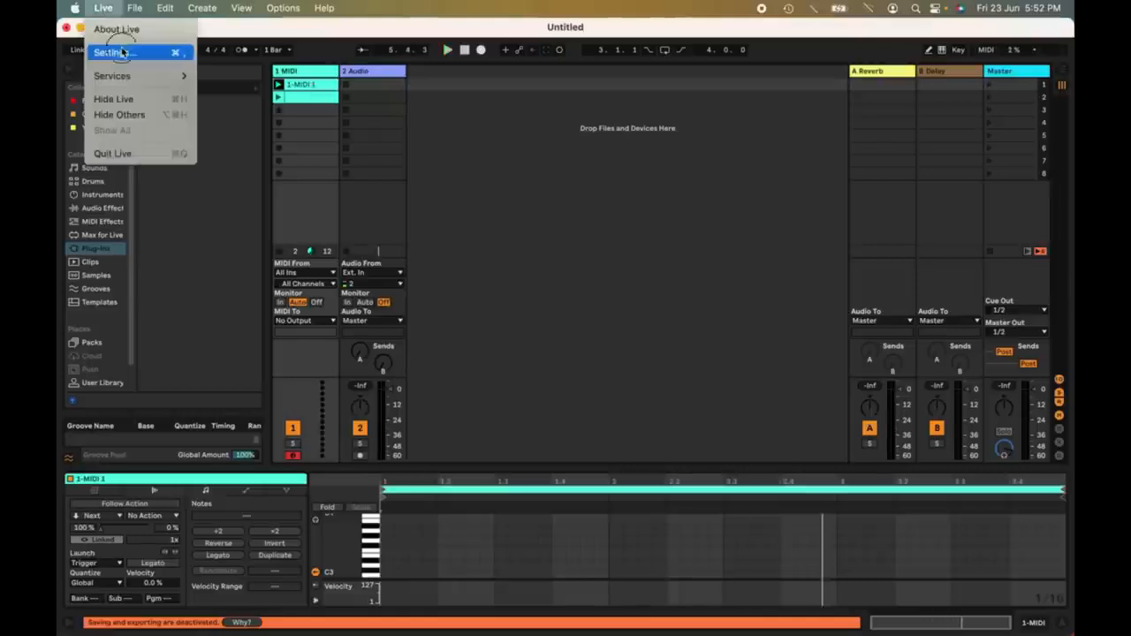
{"action": "left_click", "coordinate": [115, 48]}
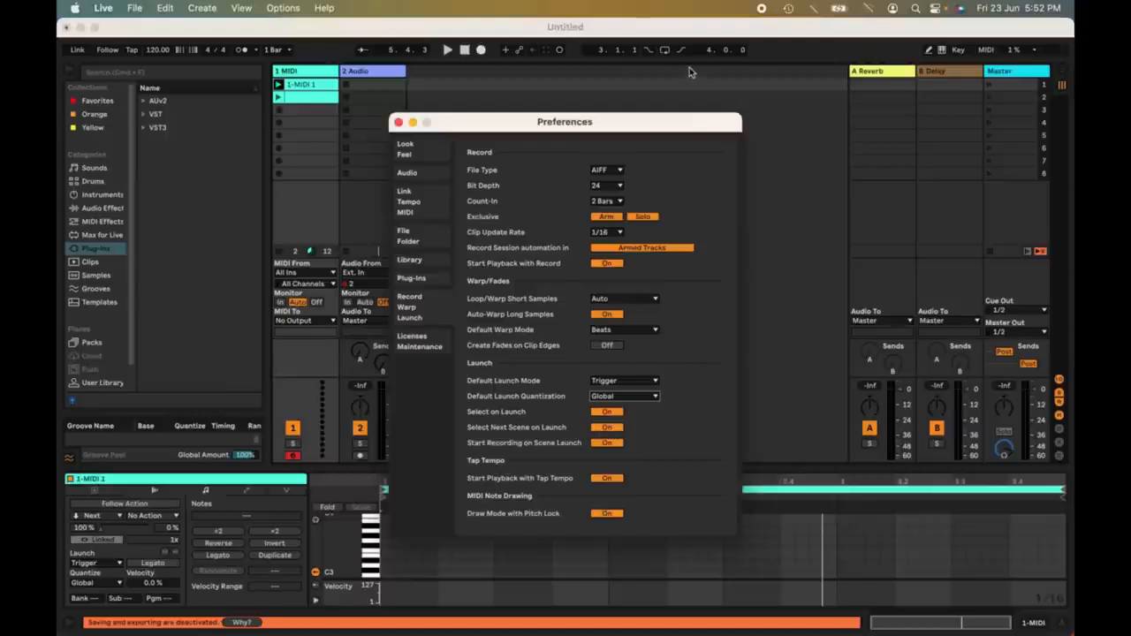
{"action": "key", "text": "Escape"}
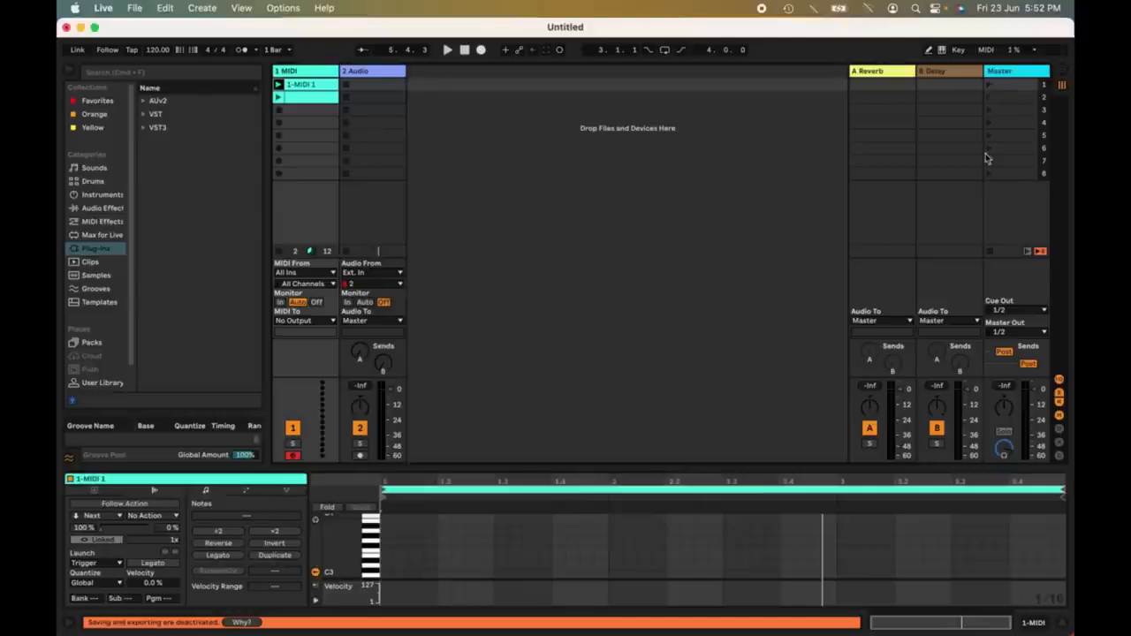
{"action": "left_click", "coordinate": [988, 96]}
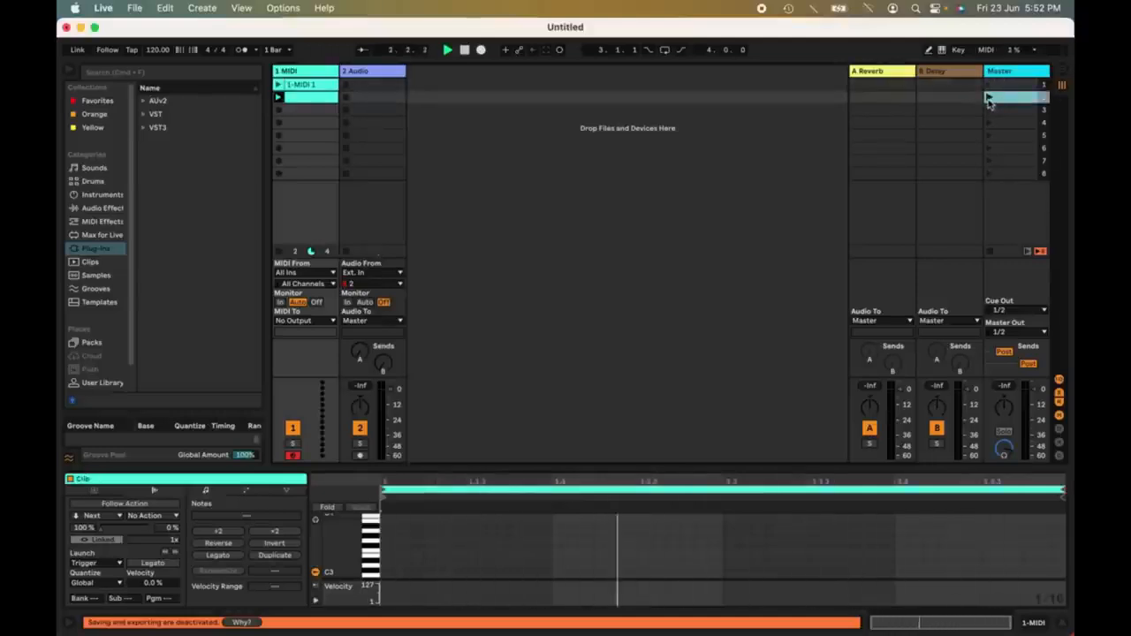
{"action": "left_click", "coordinate": [279, 98]}
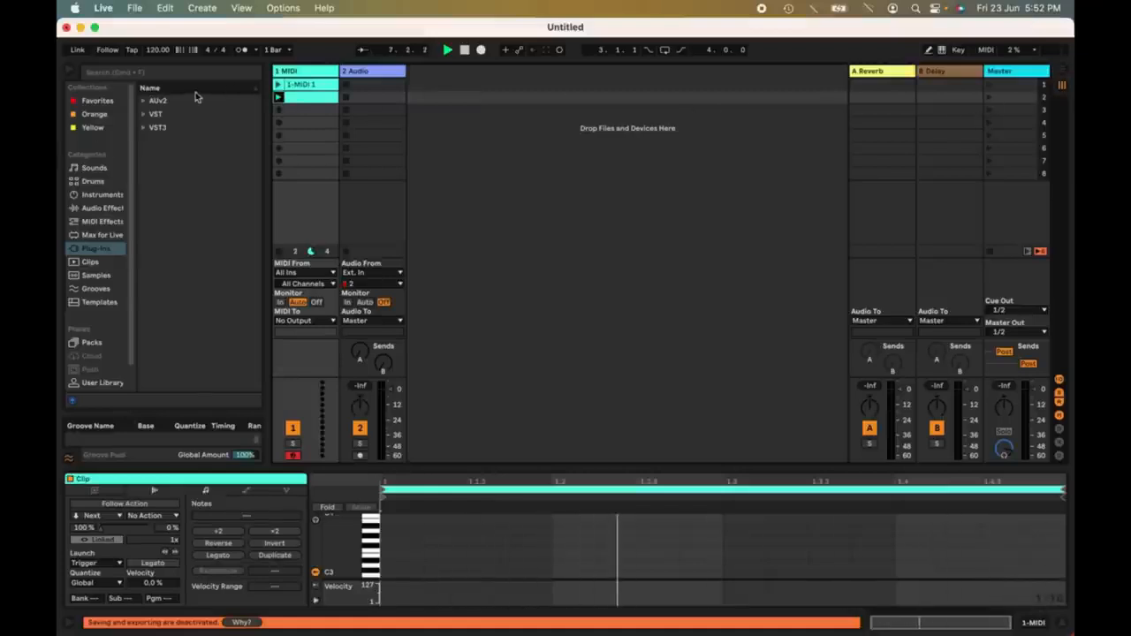
Review the Start Recording on Scene Launch preference, then launch scene 3 to record a clip on the armed MIDI track and stop playback.
{"action": "left_click", "coordinate": [102, 8]}
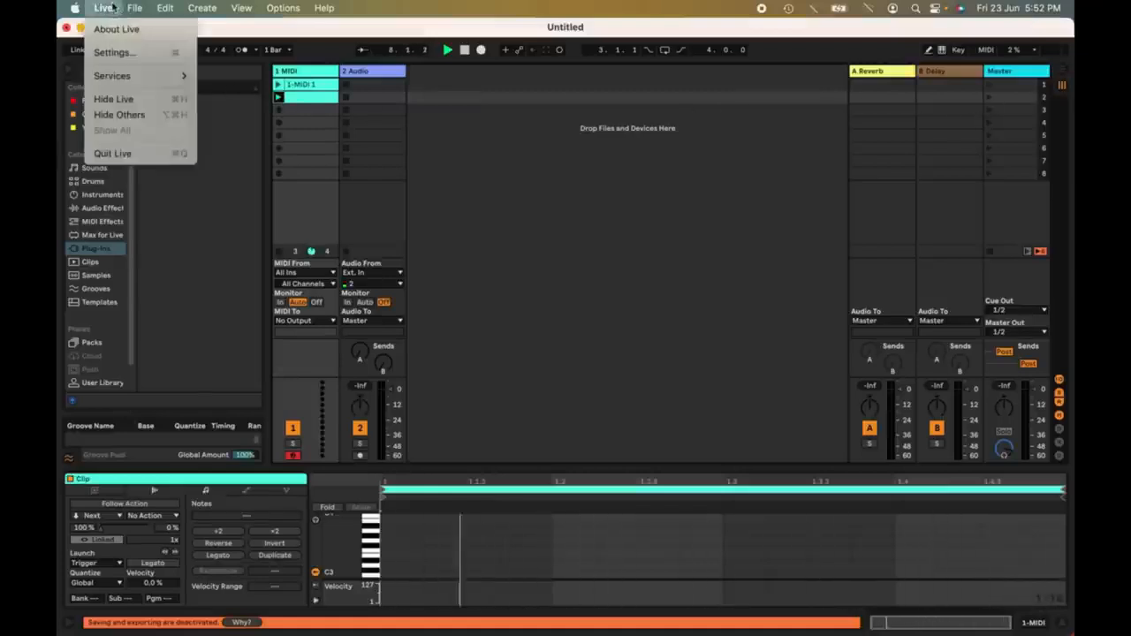
{"action": "left_click", "coordinate": [138, 54]}
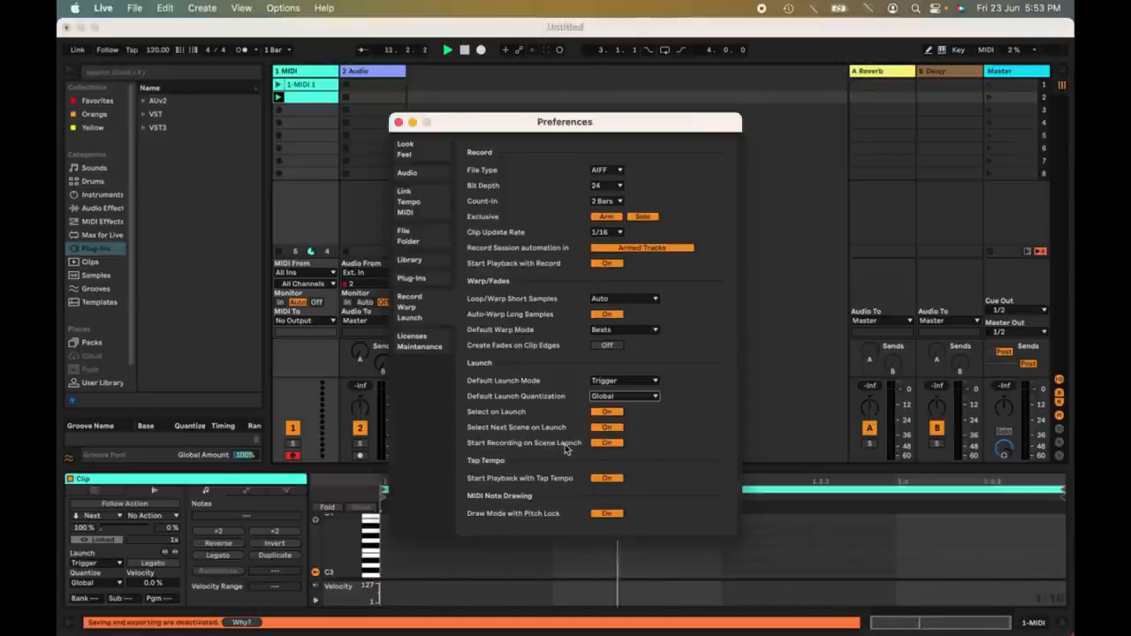
{"action": "left_click", "coordinate": [813, 257]}
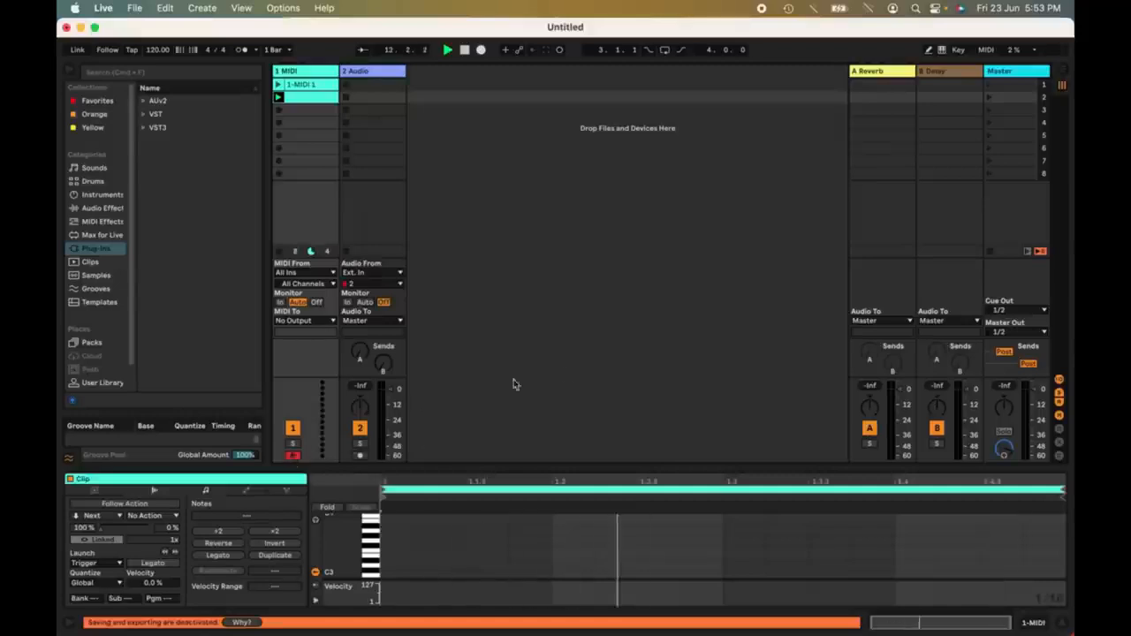
{"action": "left_click", "coordinate": [994, 110]}
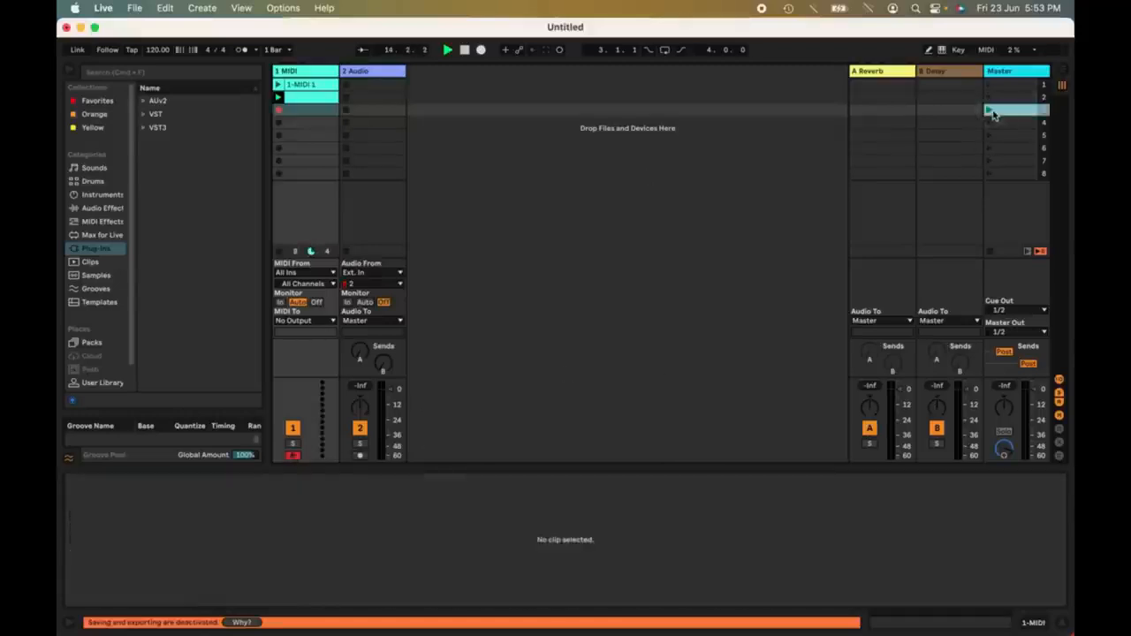
{"action": "left_click", "coordinate": [280, 110]}
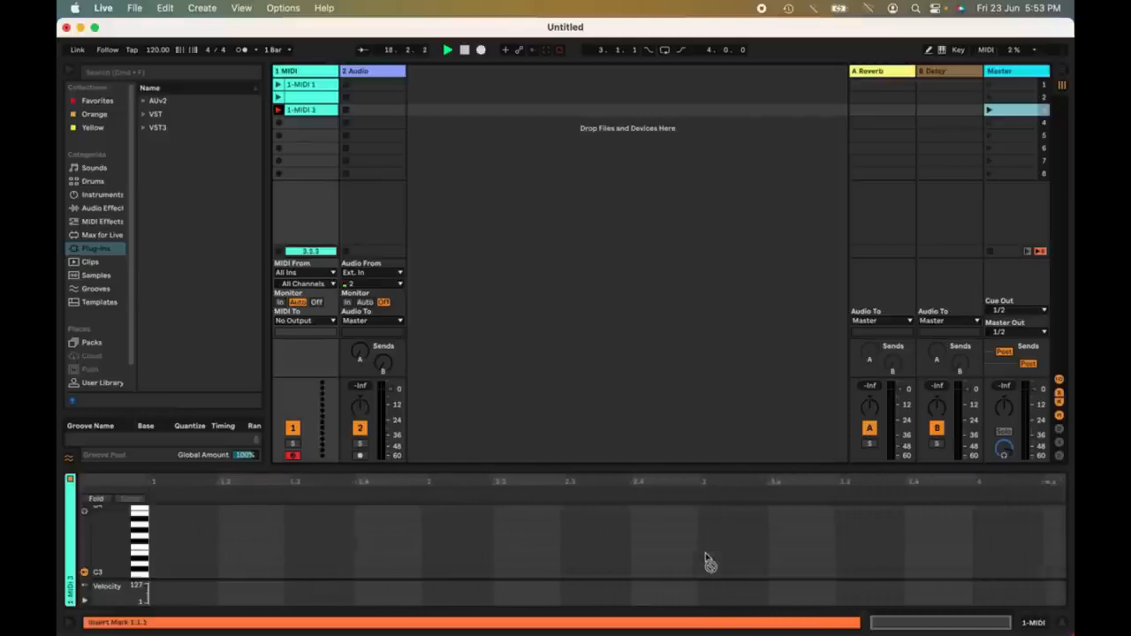
{"action": "key", "text": "space"}
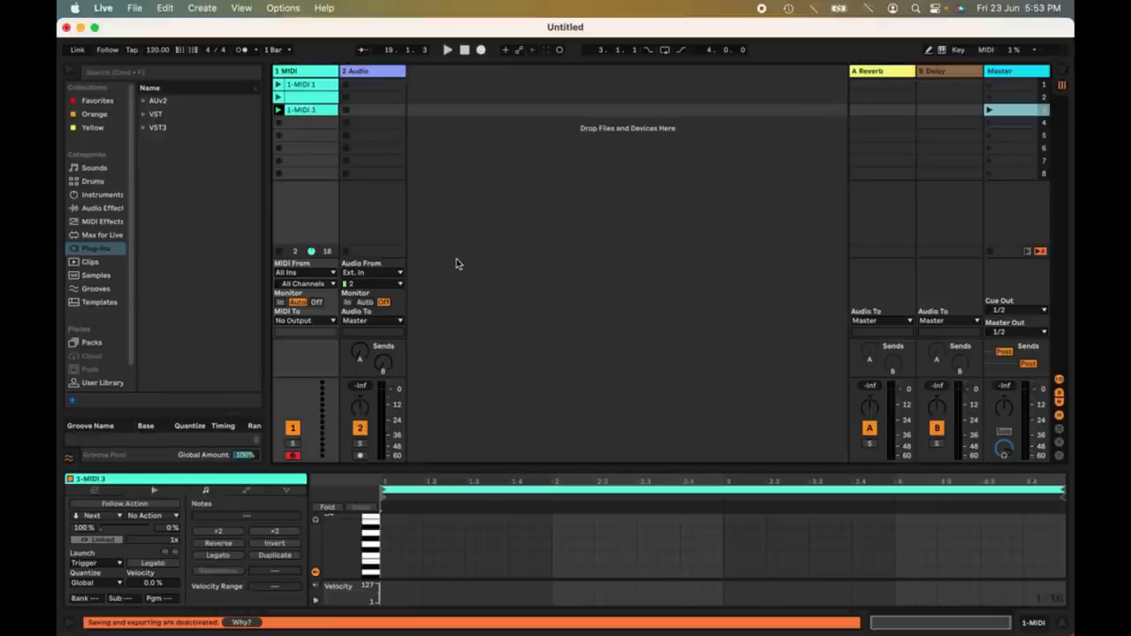
Review the Start Playback with Tap Tempo preference and start playback by tapping a new tempo repeatedly.
{"action": "left_click", "coordinate": [102, 7]}
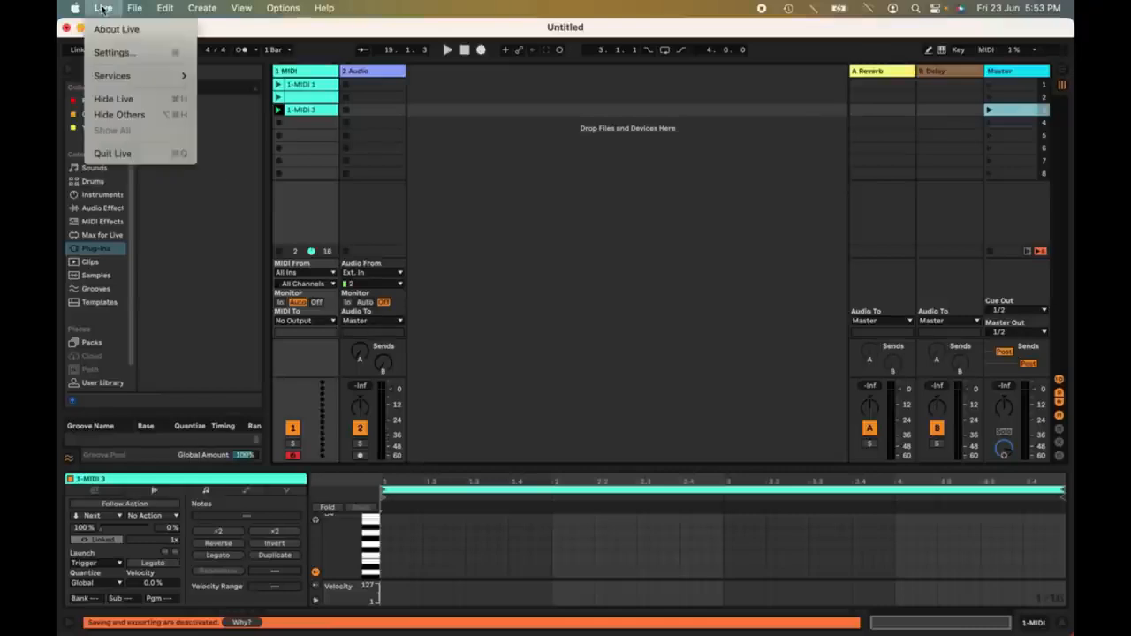
{"action": "left_click", "coordinate": [119, 53]}
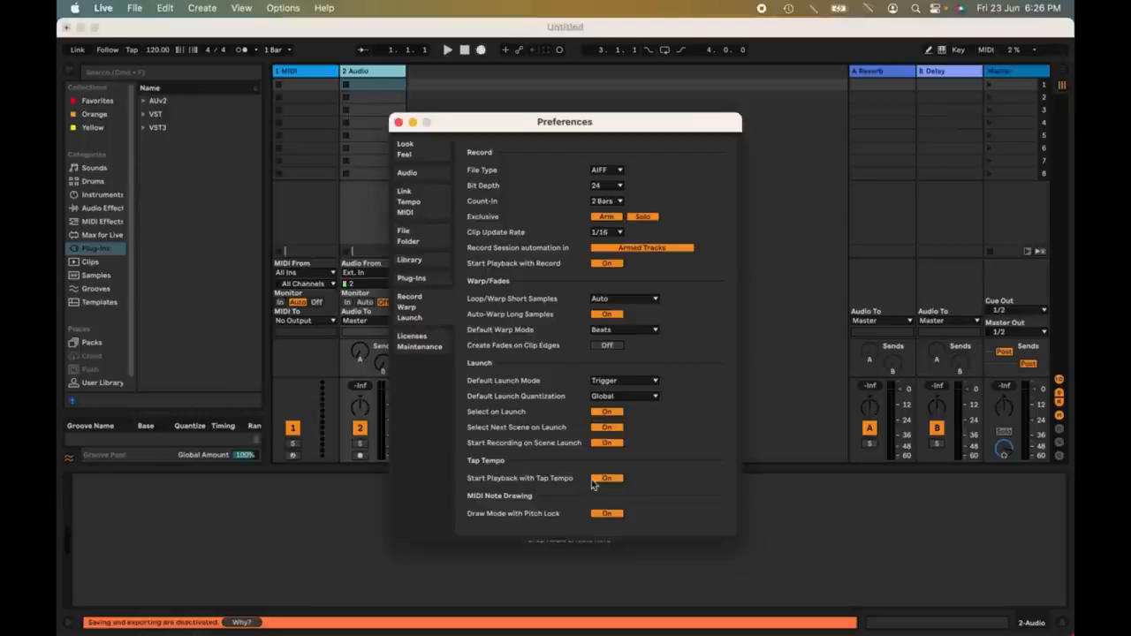
{"action": "left_click", "coordinate": [129, 51]}
{"action": "left_click", "coordinate": [131, 51]}
{"action": "left_click", "coordinate": [131, 51]}
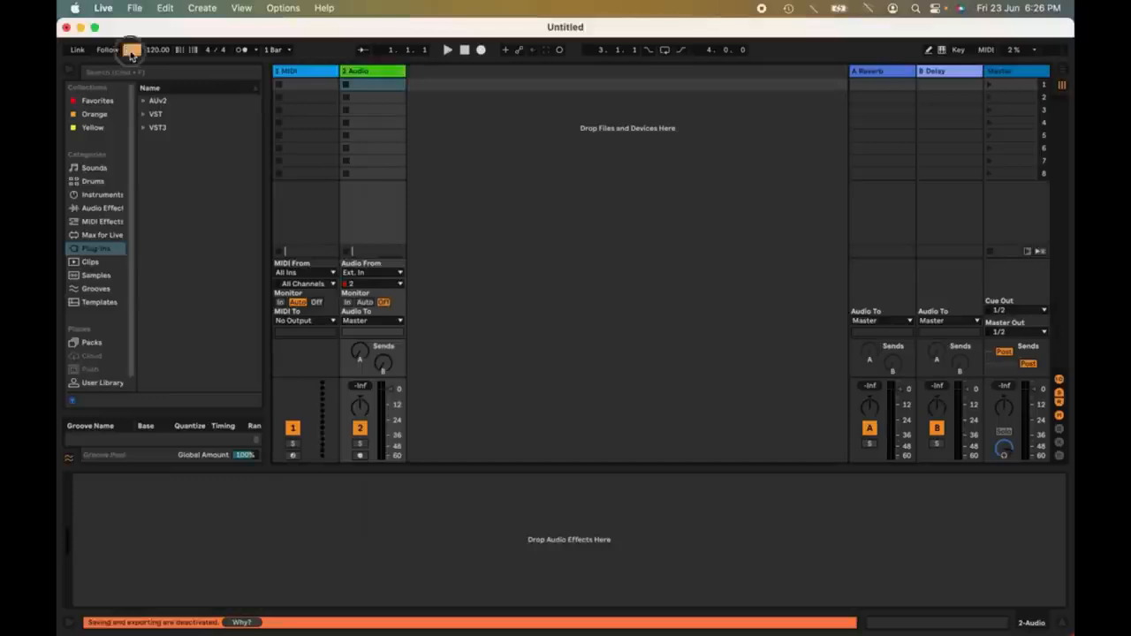
{"action": "left_click", "coordinate": [131, 50]}
{"action": "left_click", "coordinate": [131, 50]}
{"action": "left_click", "coordinate": [131, 50]}
{"action": "left_click", "coordinate": [131, 50]}
{"action": "left_click", "coordinate": [130, 50]}
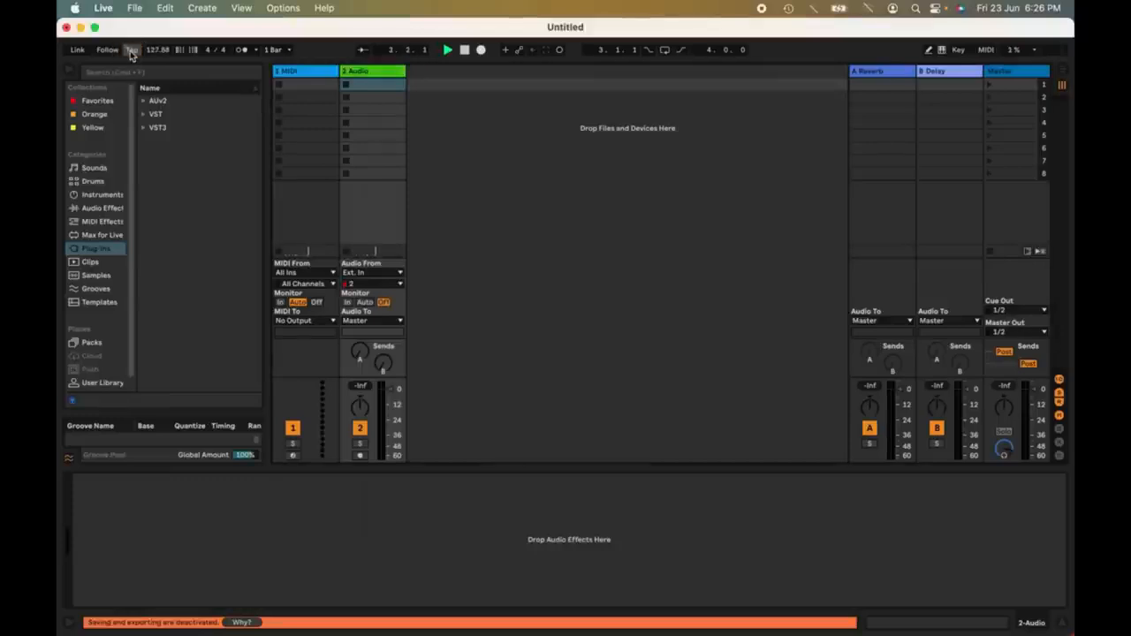
{"action": "left_click", "coordinate": [131, 50]}
{"action": "left_click", "coordinate": [131, 51]}
{"action": "left_click", "coordinate": [131, 50]}
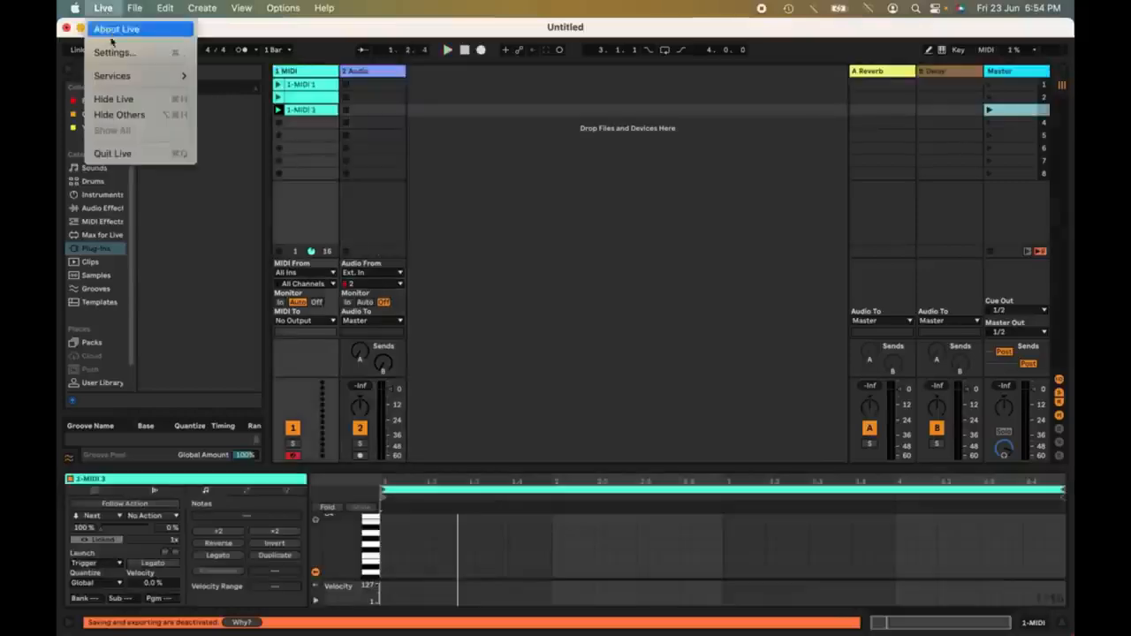
Review the Draw Mode with Pitch Lock preference, close the preferences and enable Draw Mode in the third MIDI clip.
{"action": "left_click", "coordinate": [114, 53]}
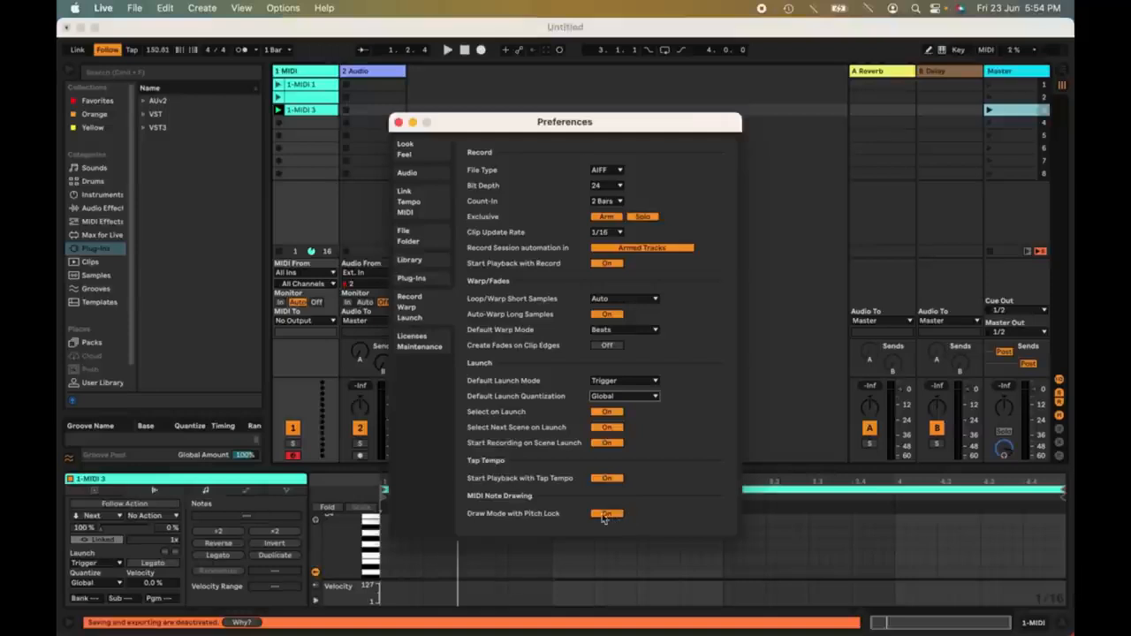
{"action": "left_click", "coordinate": [723, 569]}
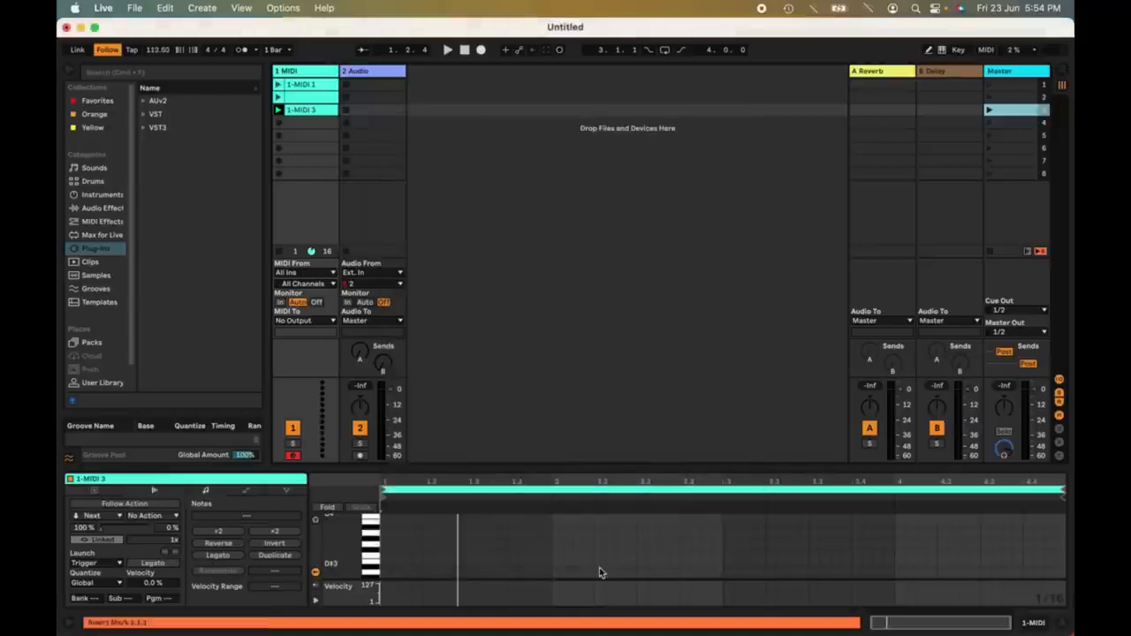
{"action": "right_click", "coordinate": [426, 554]}
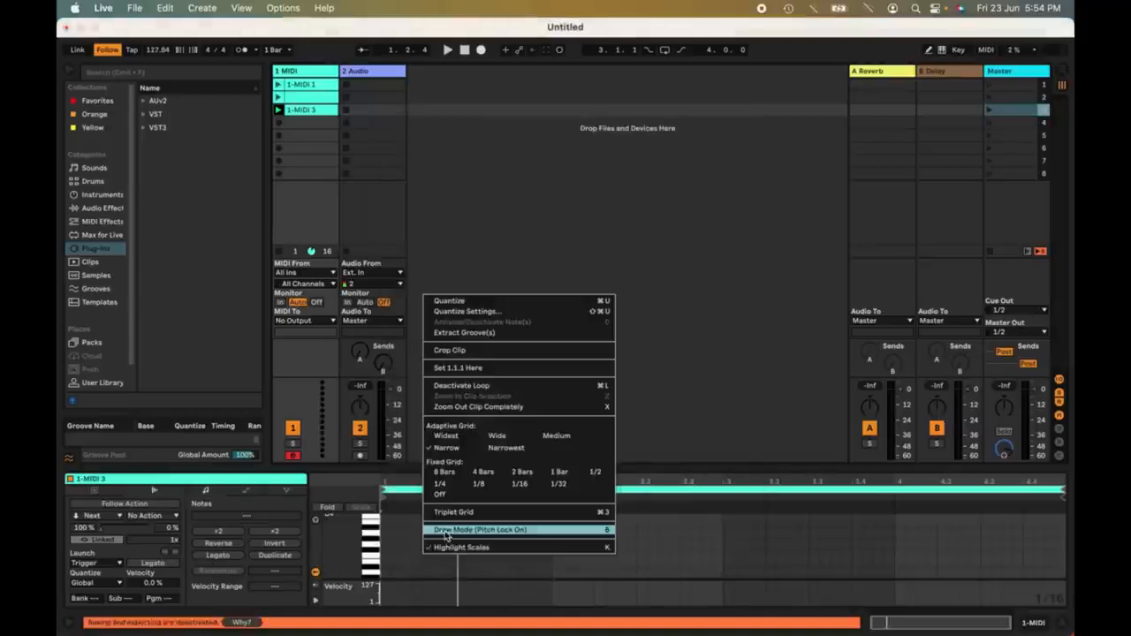
{"action": "left_click", "coordinate": [446, 527]}
Draw a pitch-locked row of E3 notes across the clip and a freehand run of notes ranging from A#2 to C#4.
{"action": "mouse_move", "coordinate": [395, 559]}
{"action": "left_mouse_down"}
{"action": "mouse_move", "coordinate": [588, 562]}
{"action": "mouse_move", "coordinate": [896, 541]}
{"action": "mouse_move", "coordinate": [1049, 559]}
{"action": "left_mouse_up"}
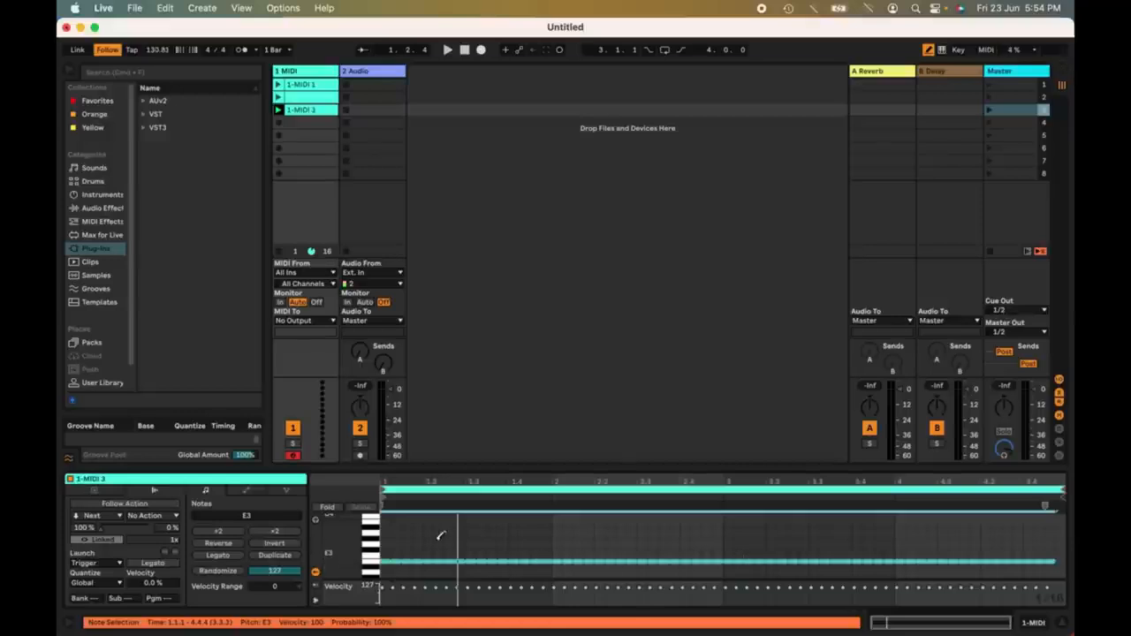
{"action": "left_click", "coordinate": [397, 568]}
{"action": "mouse_move", "coordinate": [397, 568]}
{"action": "left_mouse_down"}
{"action": "mouse_move", "coordinate": [544, 513]}
{"action": "mouse_move", "coordinate": [610, 561]}
{"action": "mouse_move", "coordinate": [685, 570]}
{"action": "mouse_move", "coordinate": [713, 539]}
{"action": "mouse_move", "coordinate": [792, 587]}
{"action": "mouse_move", "coordinate": [845, 566]}
{"action": "mouse_move", "coordinate": [702, 601]}
{"action": "mouse_move", "coordinate": [800, 566]}
{"action": "mouse_move", "coordinate": [836, 533]}
{"action": "mouse_move", "coordinate": [755, 579]}
{"action": "mouse_move", "coordinate": [760, 536]}
{"action": "mouse_move", "coordinate": [934, 525]}
{"action": "mouse_move", "coordinate": [1015, 557]}
{"action": "mouse_move", "coordinate": [988, 529]}
{"action": "mouse_move", "coordinate": [892, 533]}
{"action": "left_mouse_up"}
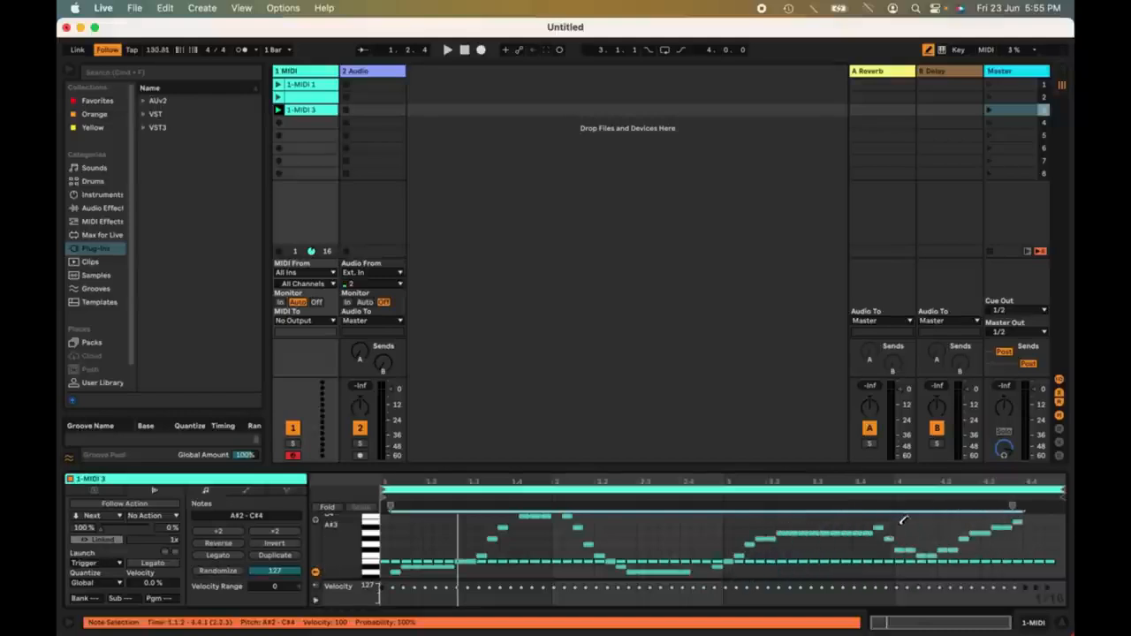
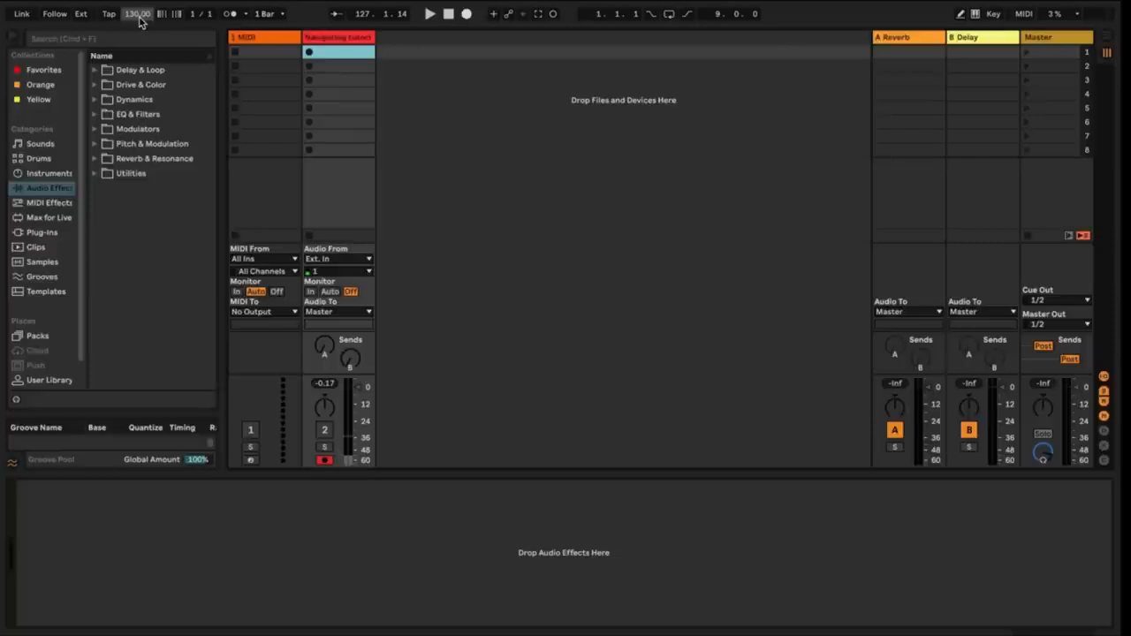
Set the song tempo to 130 BPM.
{"action": "left_click_drag", "start_coordinate": [134, 19], "coordinate": [137, 34]}
{"action": "left_click", "coordinate": [141, 18]}
{"action": "type", "text": "130"}
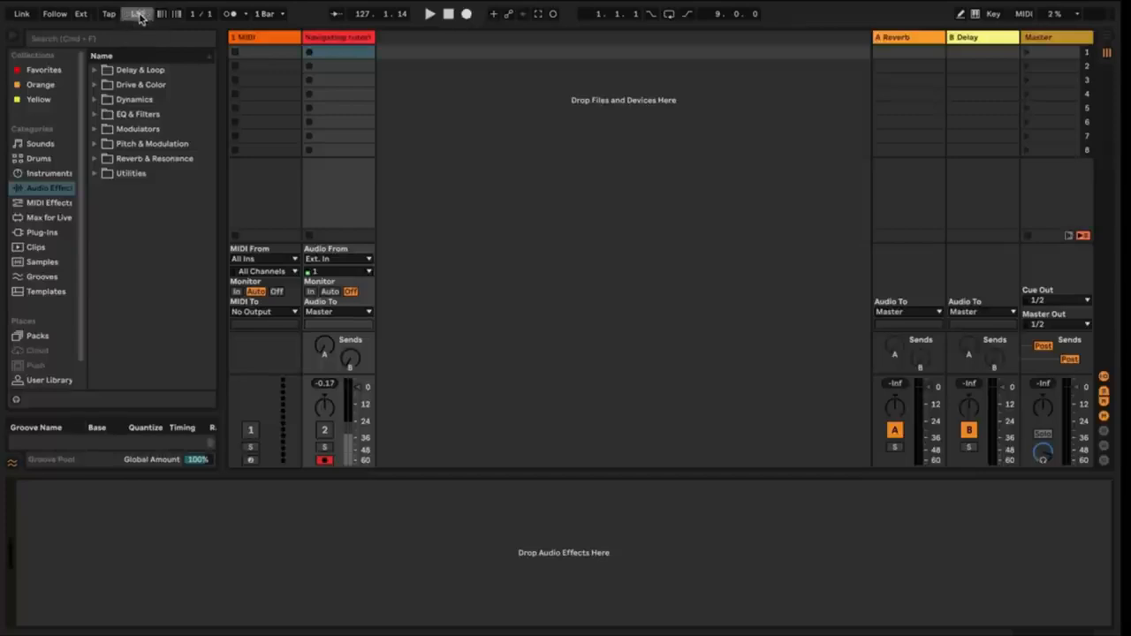
{"action": "key", "text": "Return"}
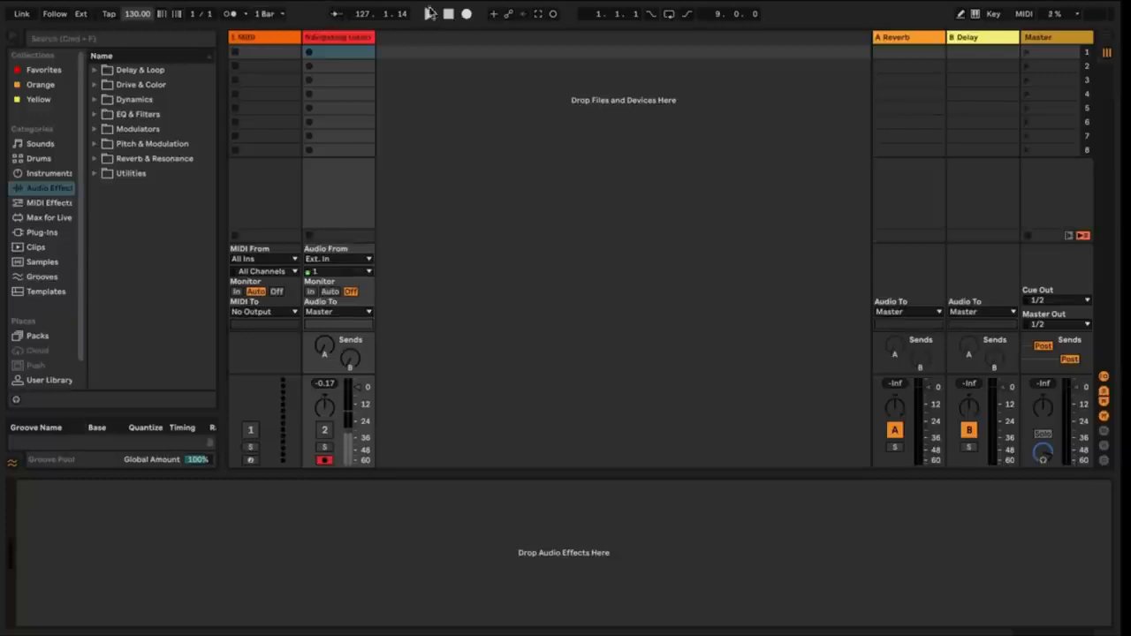
Turn on Follow and enable an arrangement loop starting at 2.1.1 with a length of 8 bars.
{"action": "left_click", "coordinate": [336, 14]}
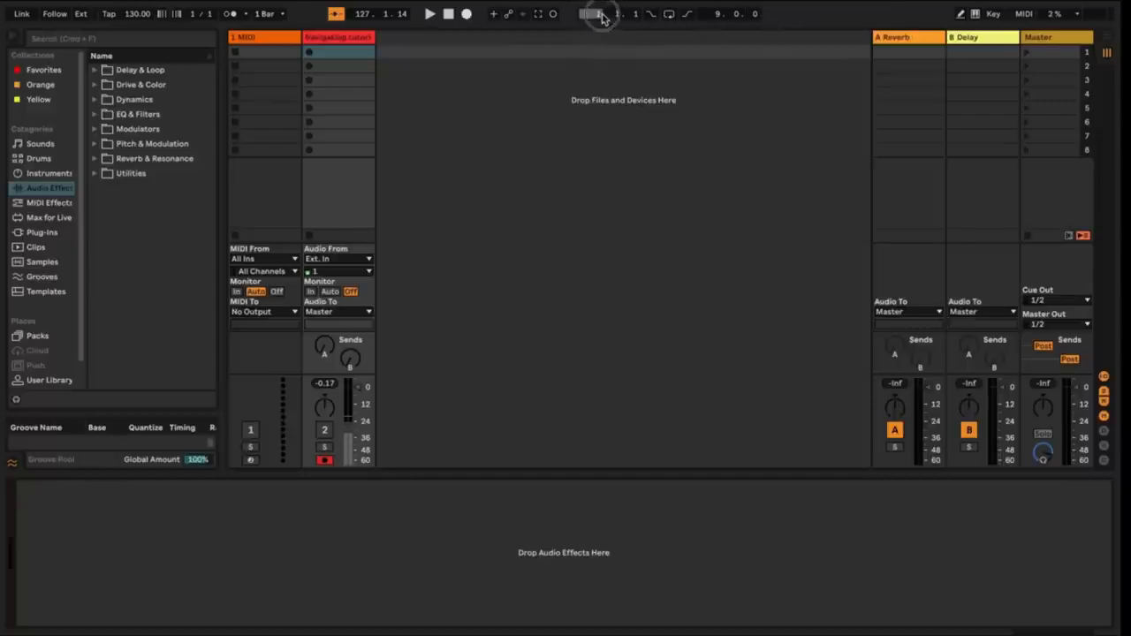
{"action": "left_click", "coordinate": [717, 18]}
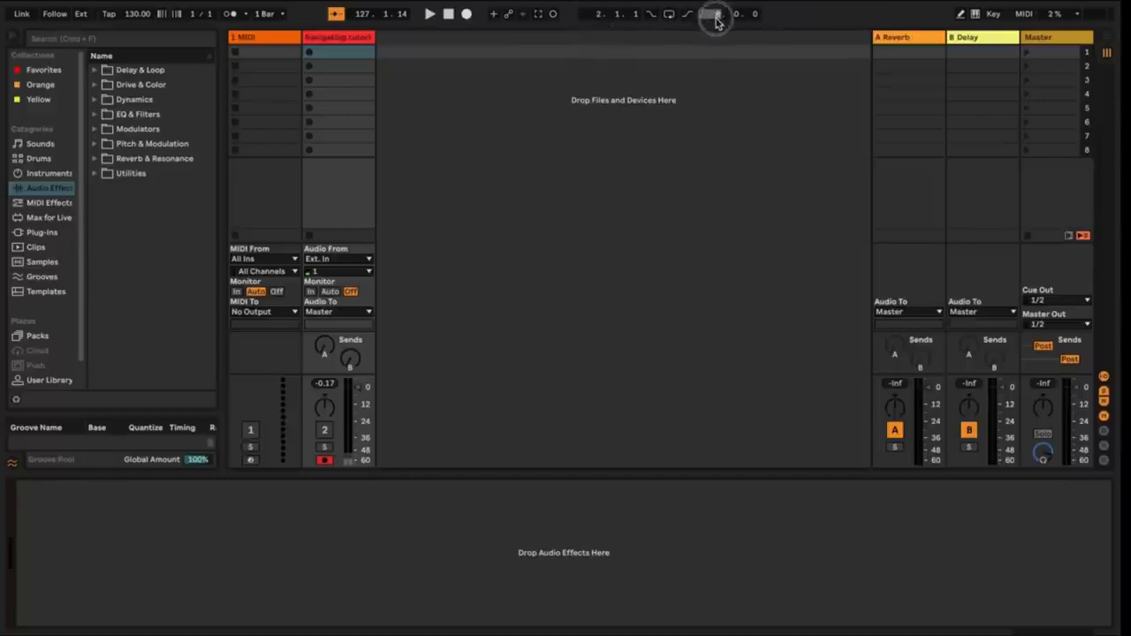
{"action": "left_click", "coordinate": [669, 16]}
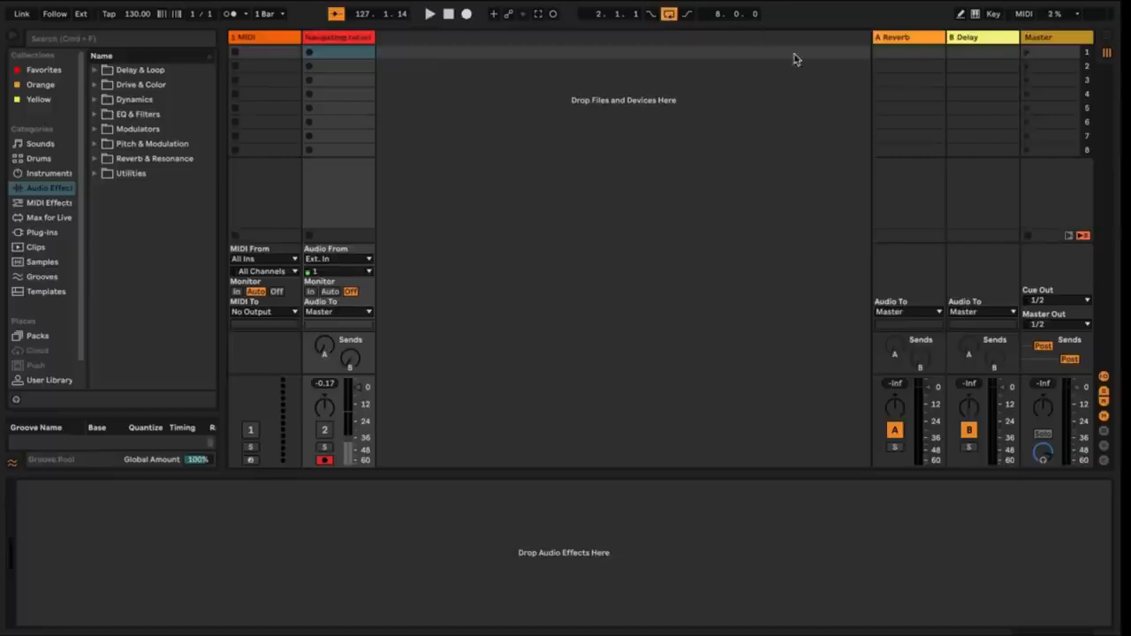
Create a clip in the MIDI track's first slot and draw a stepped Mixer Speaker On envelope in Draw Mode, turning the mode off when done.
{"action": "left_click", "coordinate": [961, 15]}
{"action": "double_click", "coordinate": [270, 54]}
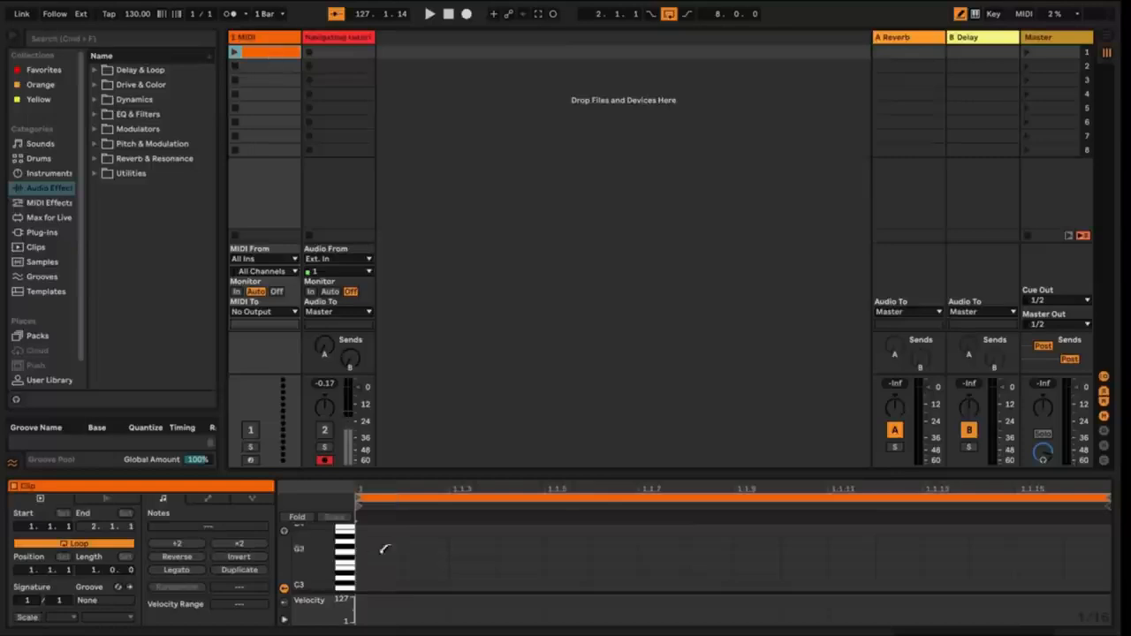
{"action": "left_click", "coordinate": [208, 498]}
{"action": "mouse_move", "coordinate": [579, 576]}
{"action": "left_mouse_down"}
{"action": "mouse_move", "coordinate": [728, 605]}
{"action": "mouse_move", "coordinate": [798, 535]}
{"action": "mouse_move", "coordinate": [1035, 560]}
{"action": "mouse_move", "coordinate": [861, 593]}
{"action": "left_mouse_up"}
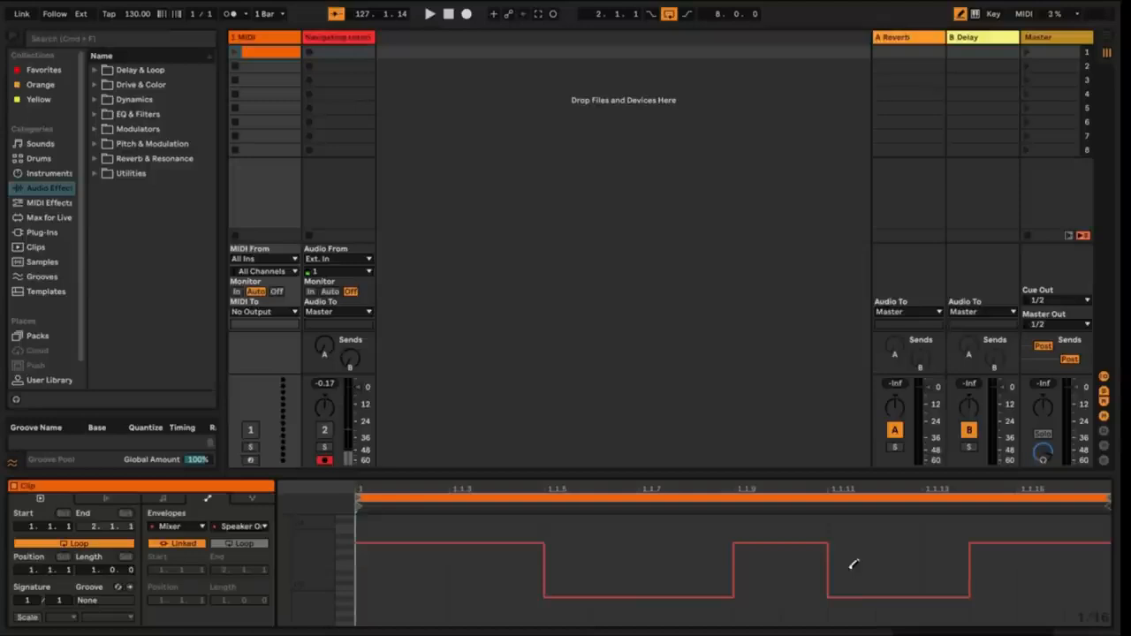
{"action": "right_click", "coordinate": [848, 574]}
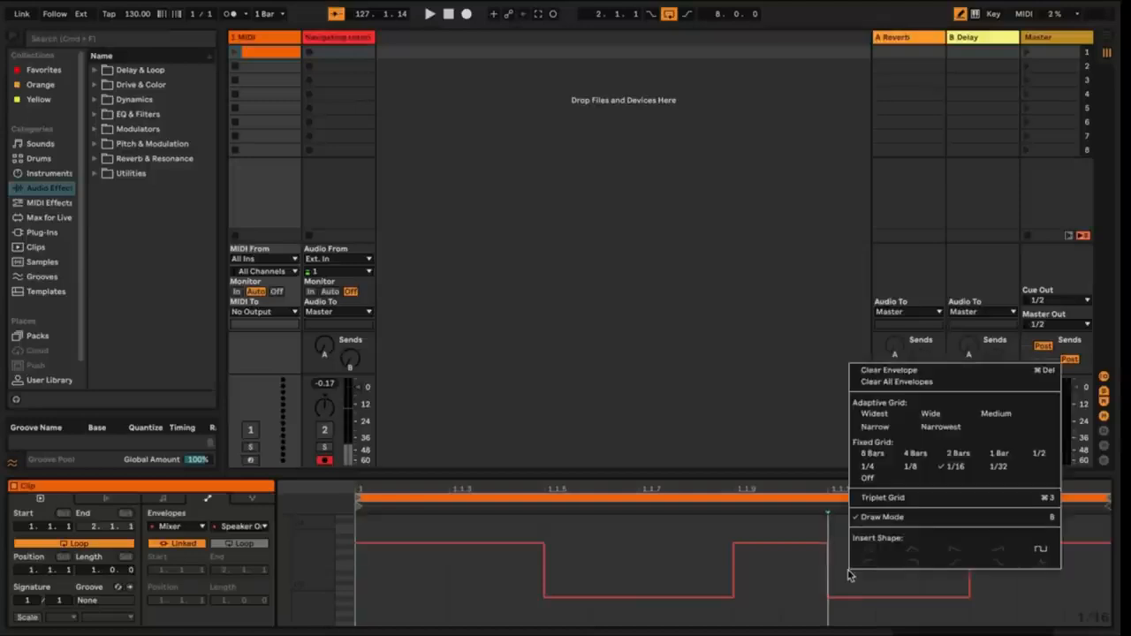
{"action": "left_click", "coordinate": [870, 520]}
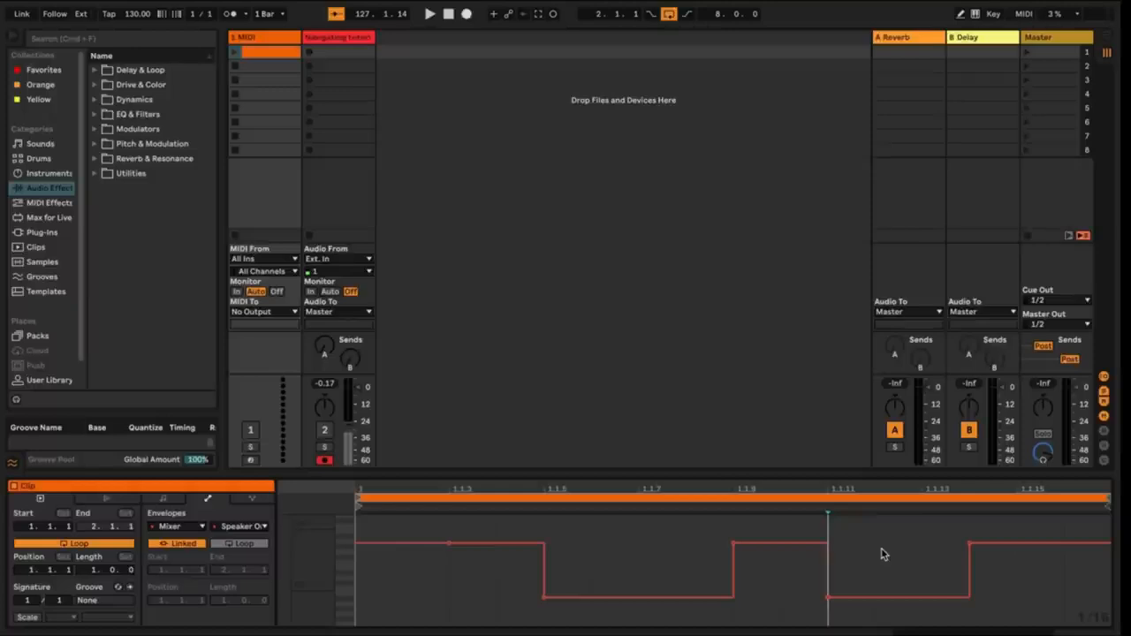
Enable the computer MIDI keyboard, arm the MIDI track and record a clip into its second slot.
{"action": "left_click", "coordinate": [975, 14]}
{"action": "left_click", "coordinate": [250, 461]}
{"action": "left_click", "coordinate": [236, 67]}
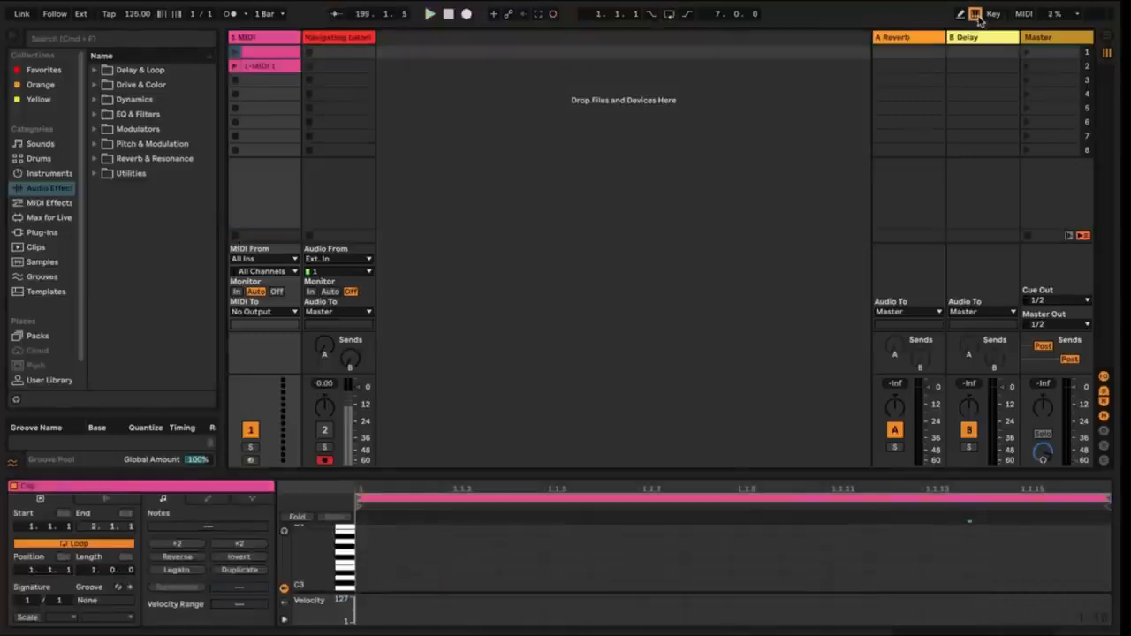
Enter key mapping mode and assign the 0 key to the MIDI track's first clip slot.
{"action": "left_click", "coordinate": [995, 15]}
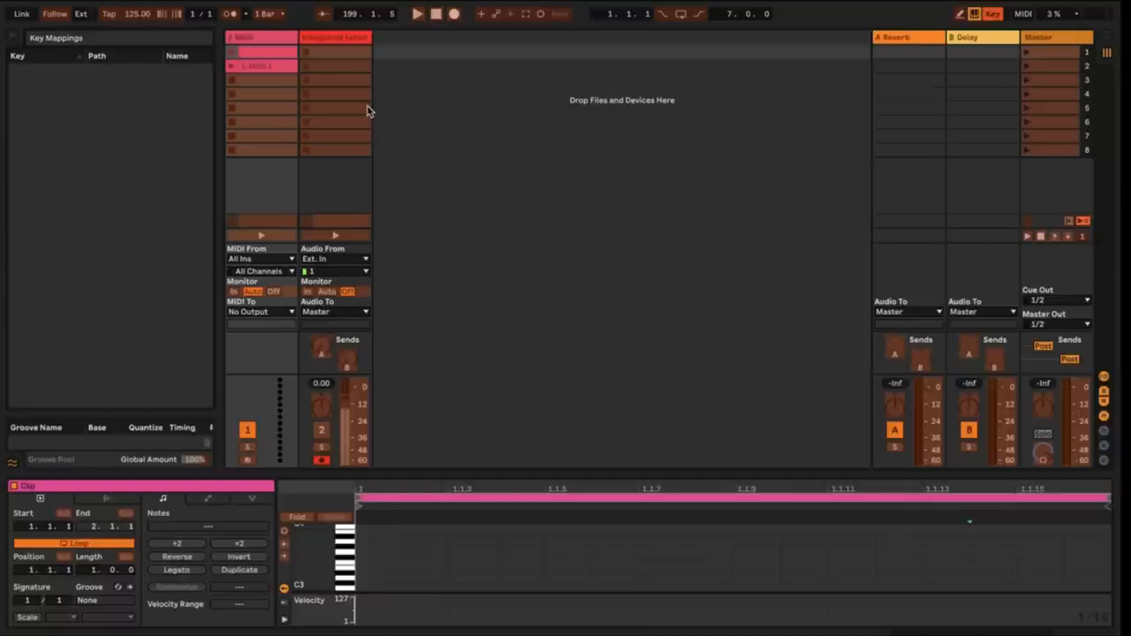
{"action": "left_click", "coordinate": [272, 55]}
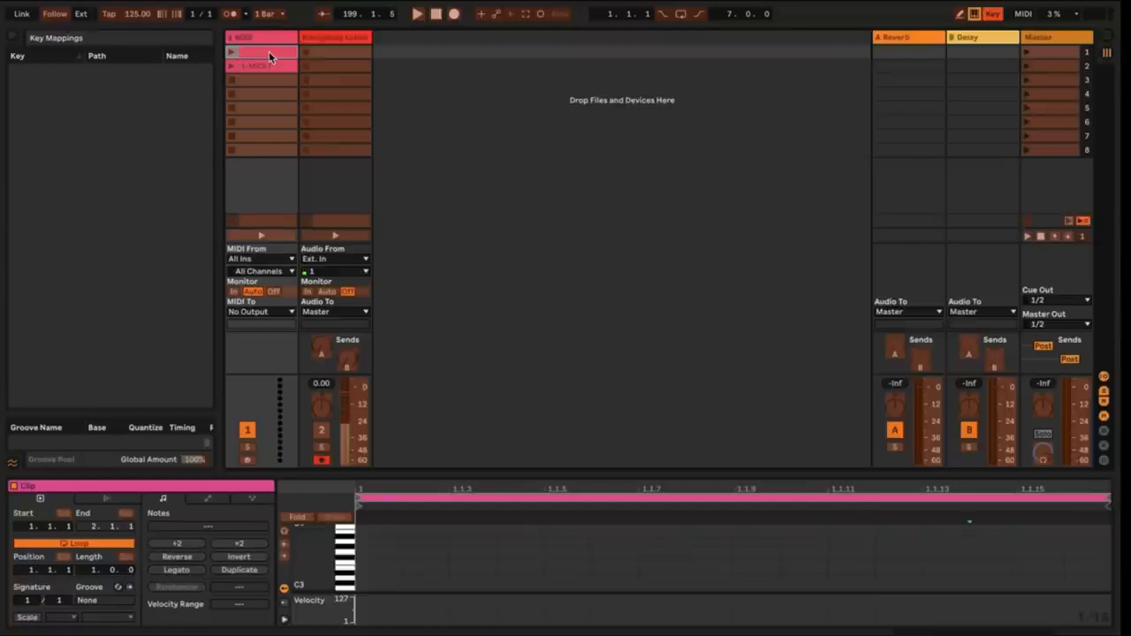
{"action": "key", "text": "9"}
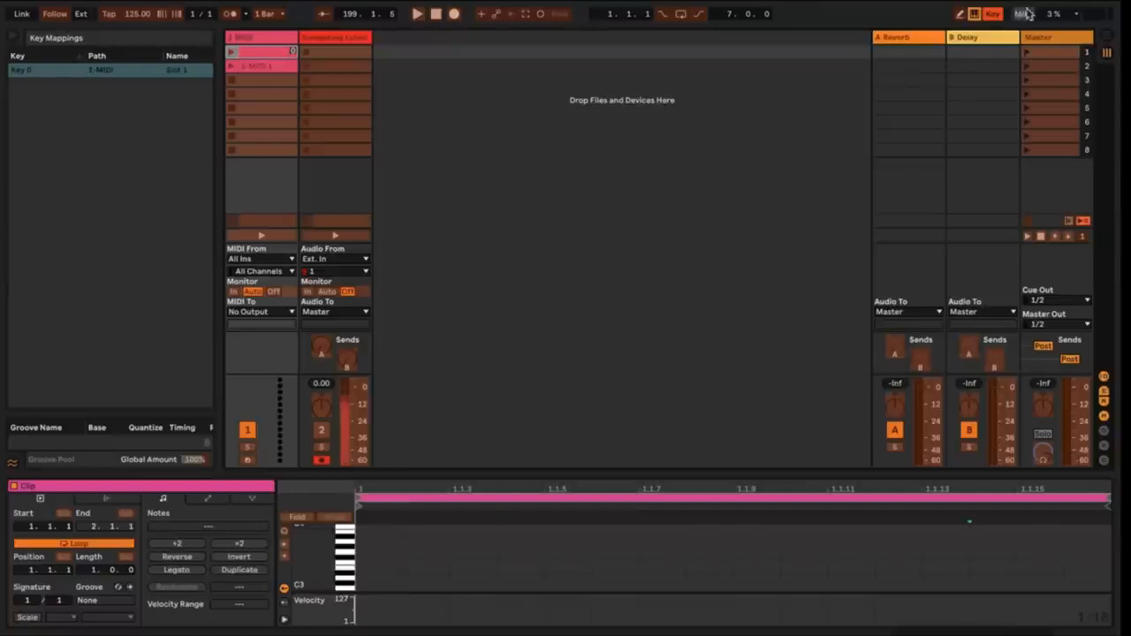
Test the mapped key on the MIDI track's first clip and MIDI-map the audio track's volume to CC 7 on channel 16.
{"action": "left_click", "coordinate": [994, 14]}
{"action": "key", "text": "9"}
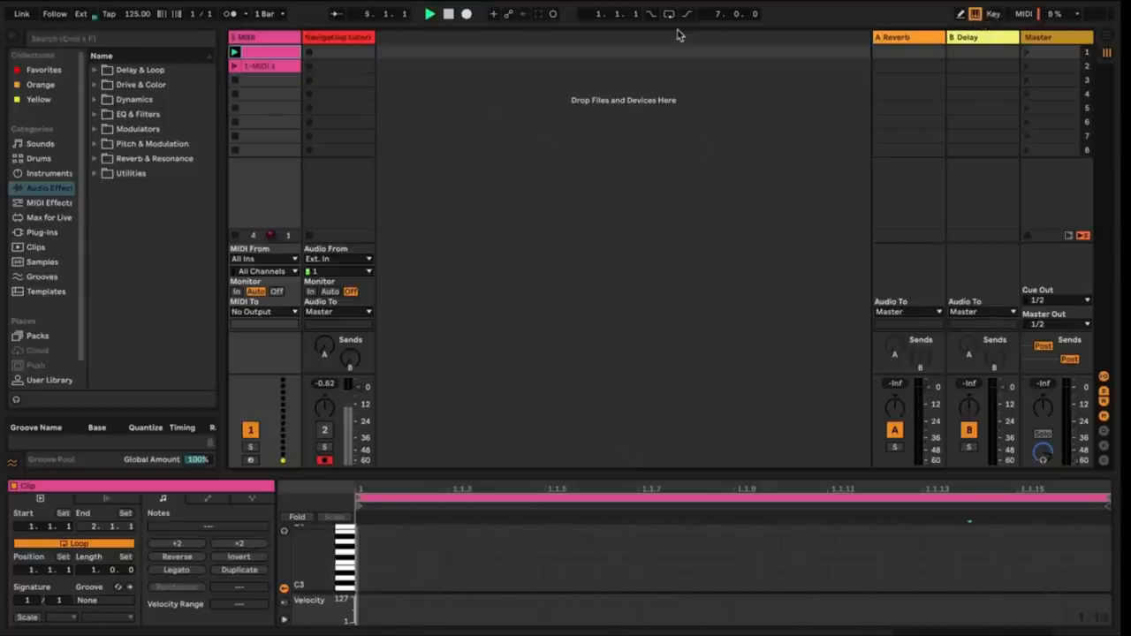
{"action": "left_click", "coordinate": [1023, 14]}
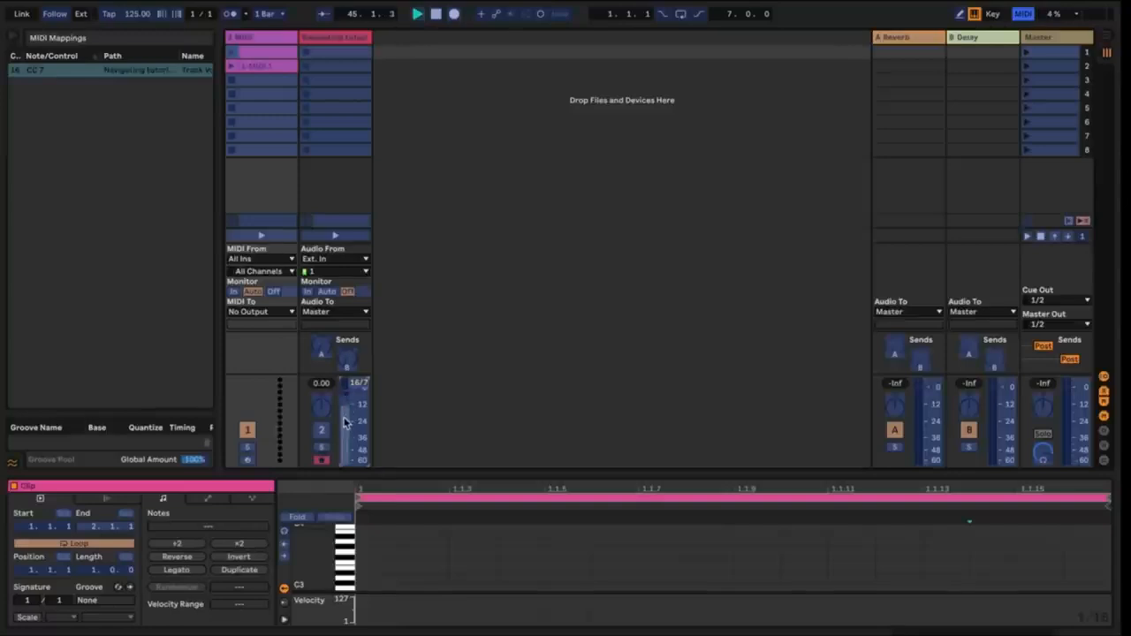
{"action": "left_click", "coordinate": [1022, 14]}
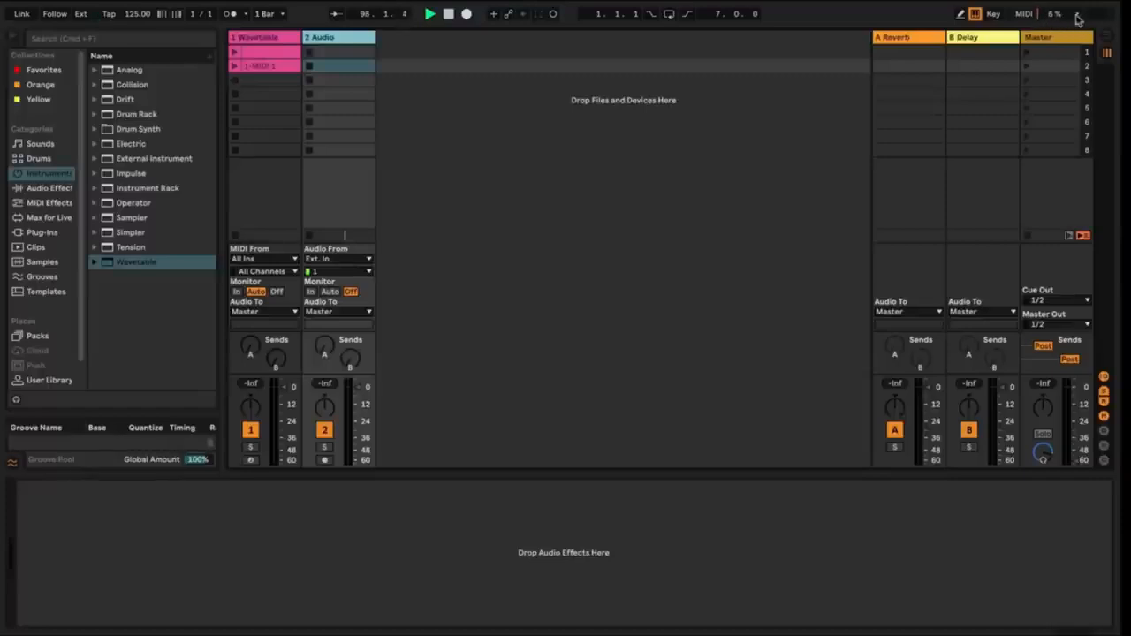
Review the CPU meter options and open the audio configuration.
{"action": "left_click", "coordinate": [1077, 17]}
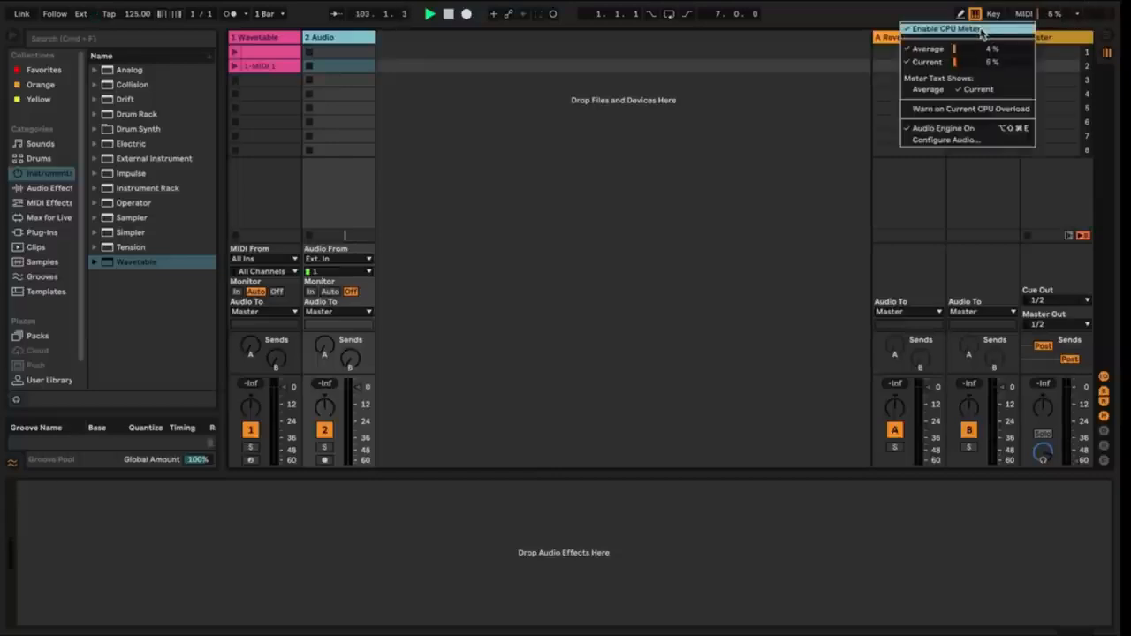
{"action": "left_click", "coordinate": [973, 143]}
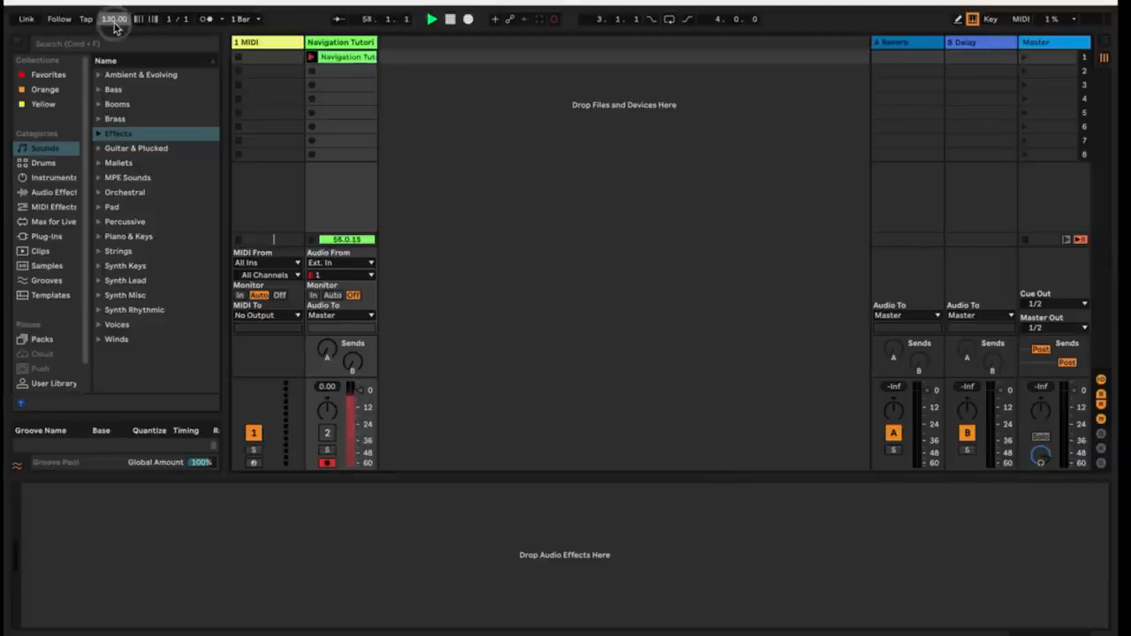
Set the song tempo to 130 BPM.
{"action": "mouse_move", "coordinate": [115, 29]}
{"action": "left_mouse_down"}
{"action": "mouse_move", "coordinate": [116, 42]}
{"action": "mouse_move", "coordinate": [116, 11]}
{"action": "mouse_move", "coordinate": [113, 23]}
{"action": "left_mouse_up"}
{"action": "type", "text": "130"}
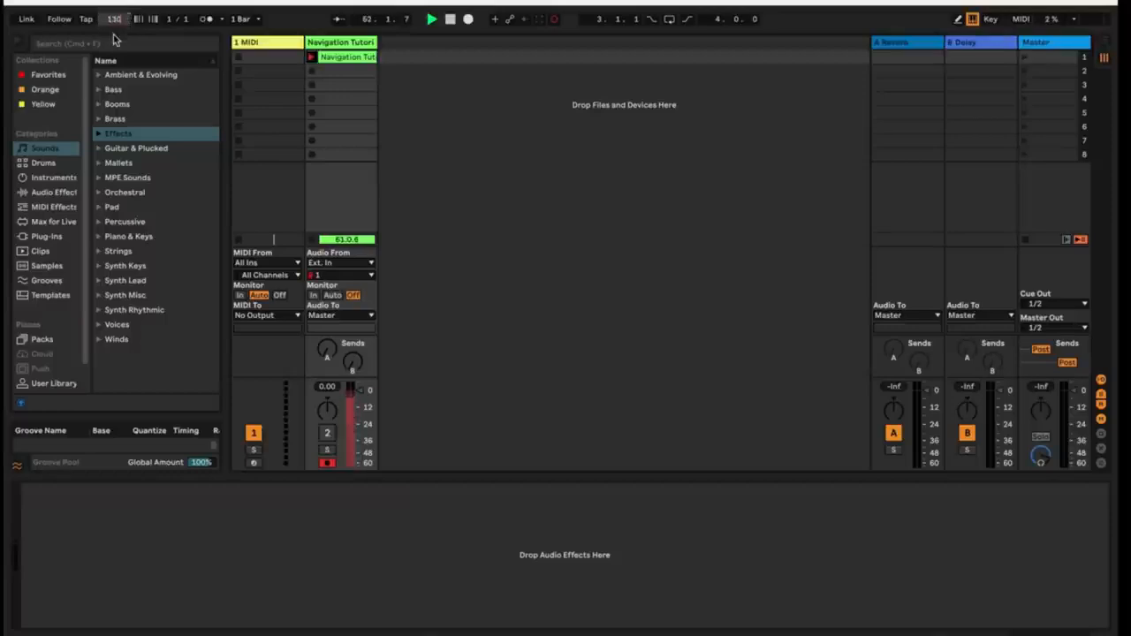
{"action": "key", "text": "Return"}
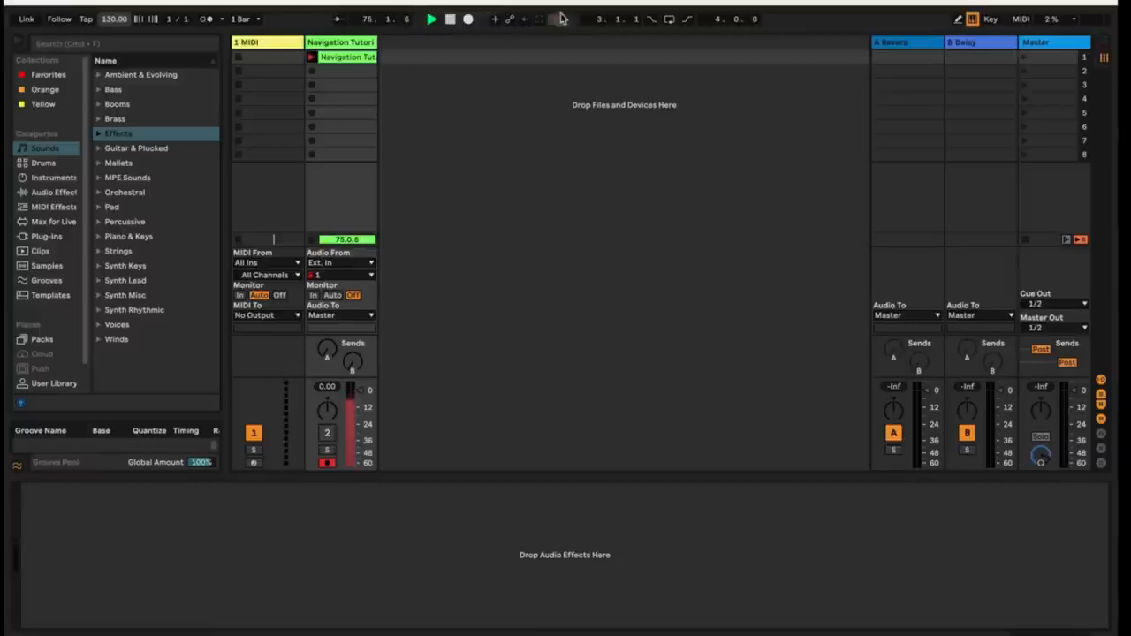
Turn on Follow and set the arrangement loop to start at 1.1.1 with a 10-bar length, switching the loop on and off again.
{"action": "left_click", "coordinate": [339, 21]}
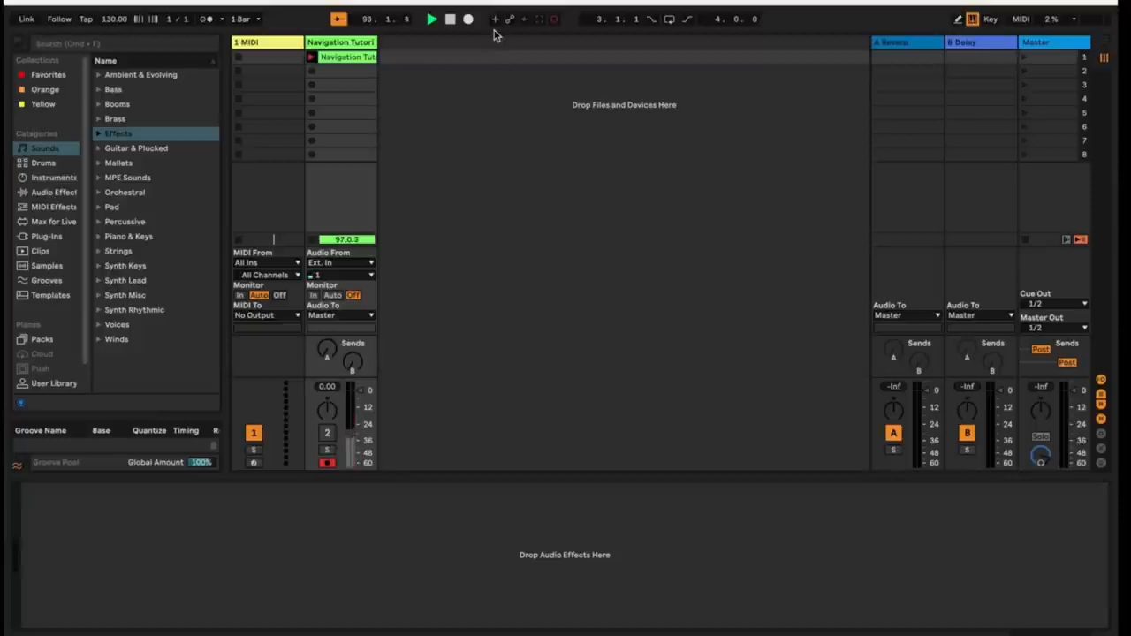
{"action": "left_click", "coordinate": [598, 20]}
{"action": "left_click_drag", "start_coordinate": [597, 21], "coordinate": [596, 66]}
{"action": "left_click_drag", "start_coordinate": [712, 19], "coordinate": [712, 2]}
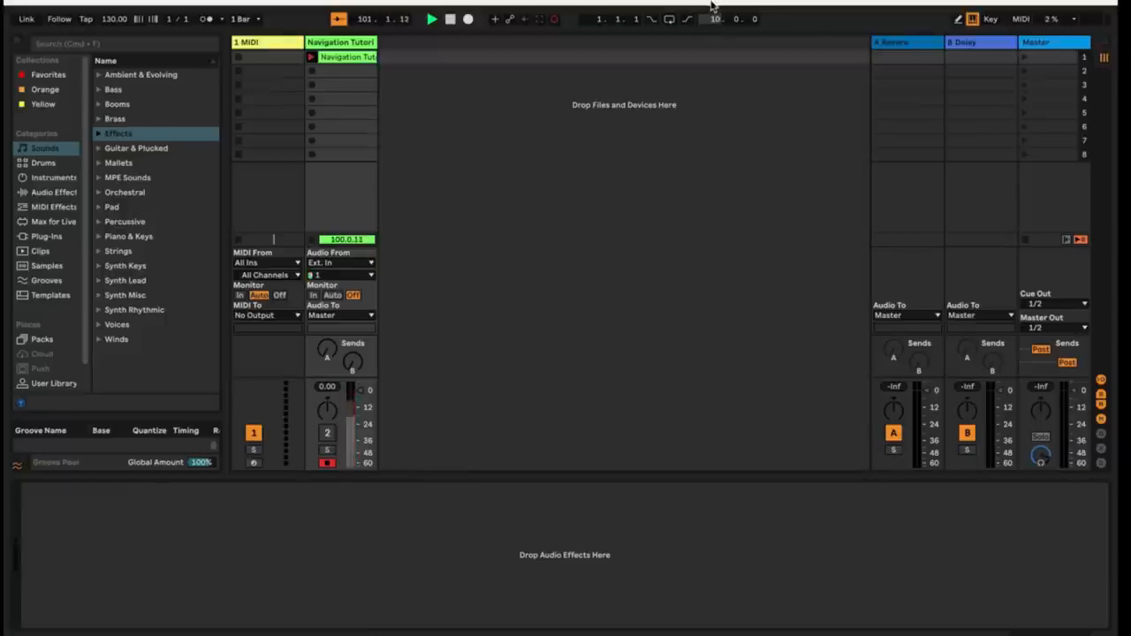
{"action": "left_click", "coordinate": [670, 20]}
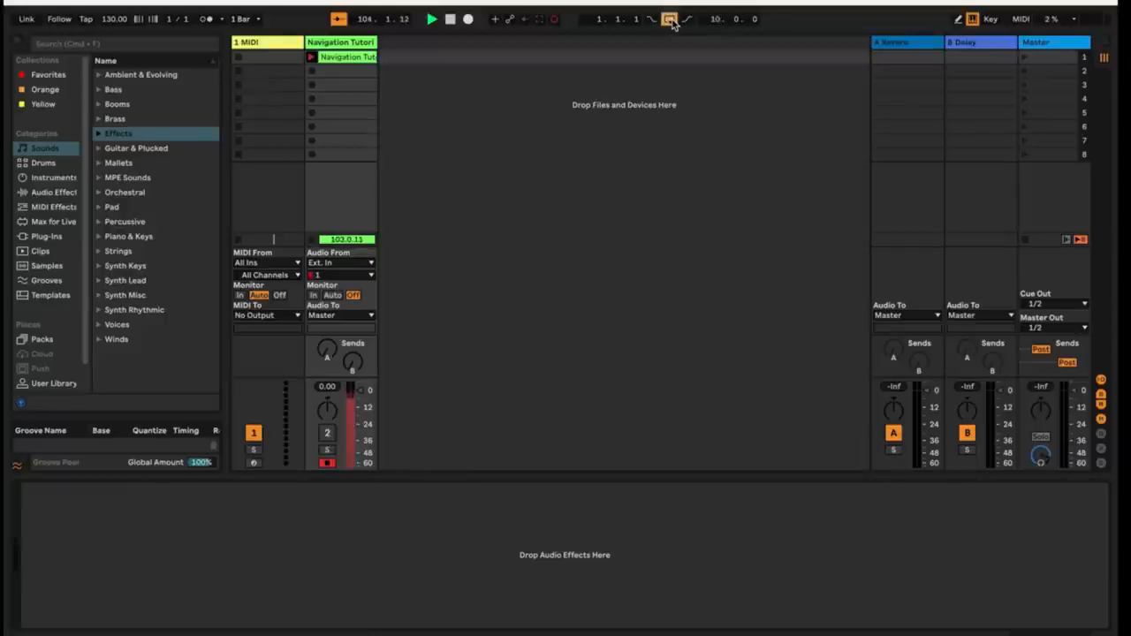
{"action": "left_click", "coordinate": [670, 20]}
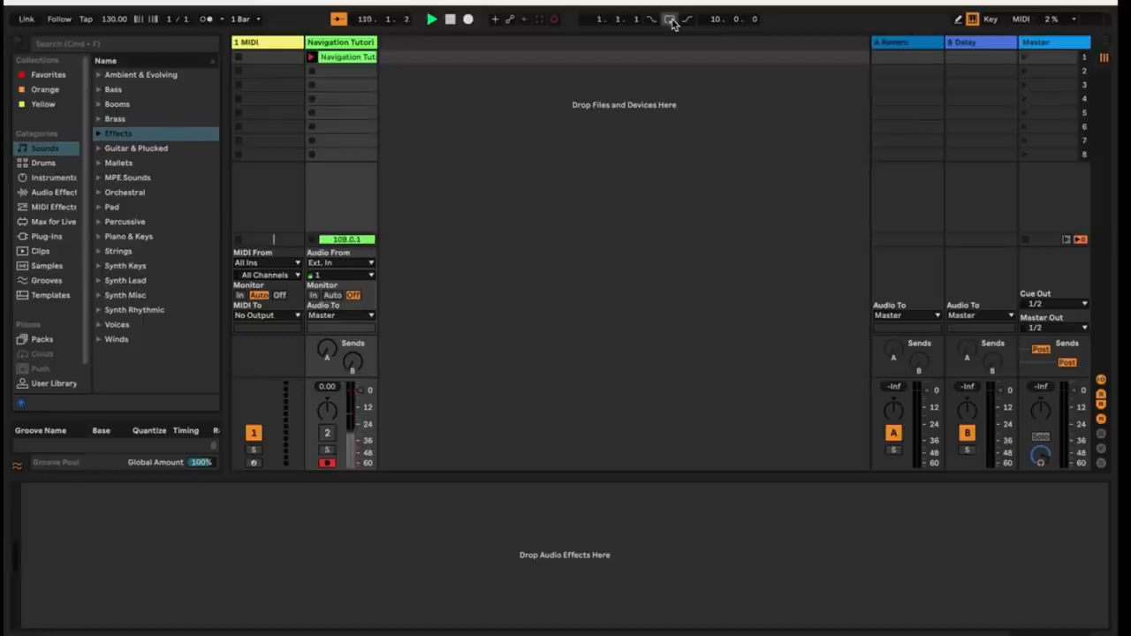
Create a clip in the MIDI track's first slot and draw a stepped Mixer Speaker On envelope in Draw Mode, leaving the mode when finished.
{"action": "left_click", "coordinate": [959, 25]}
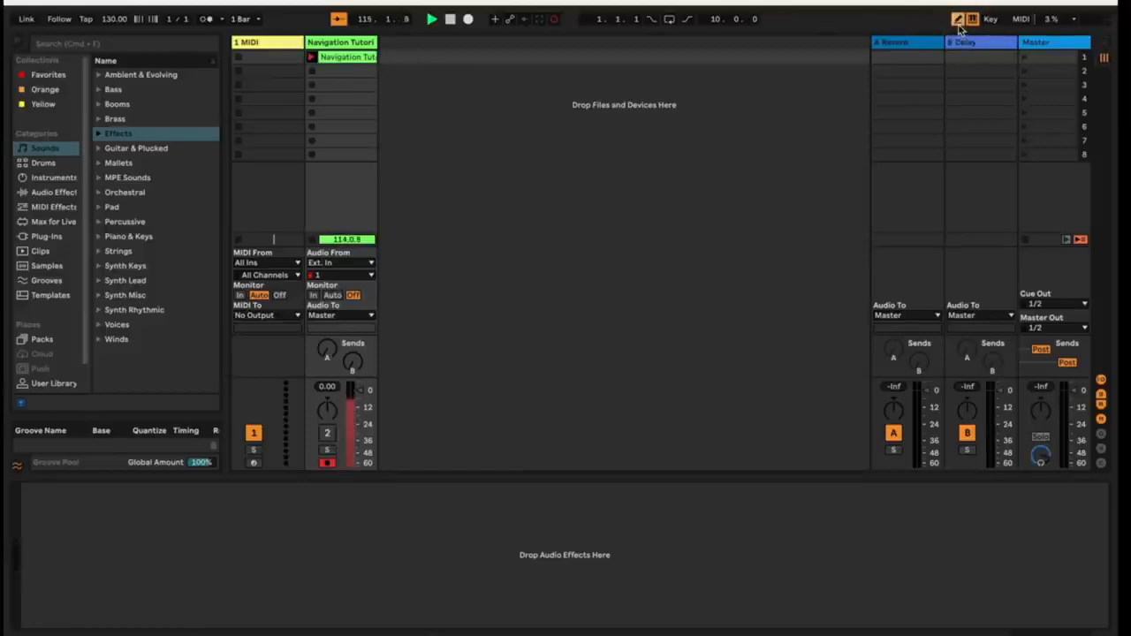
{"action": "left_click", "coordinate": [288, 58]}
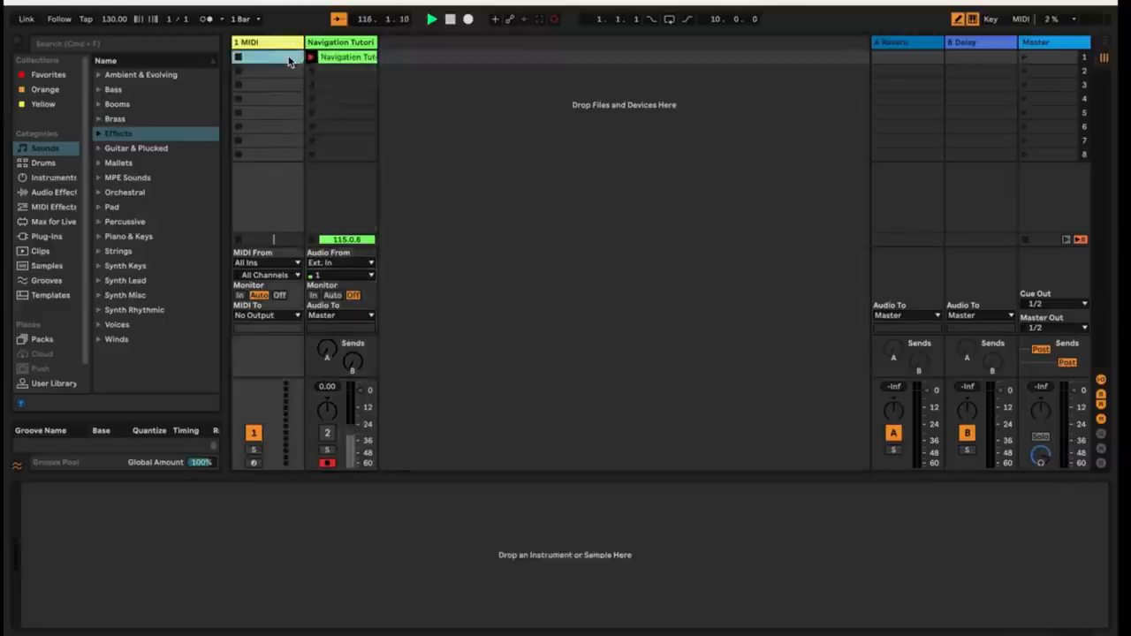
{"action": "double_click", "coordinate": [288, 58]}
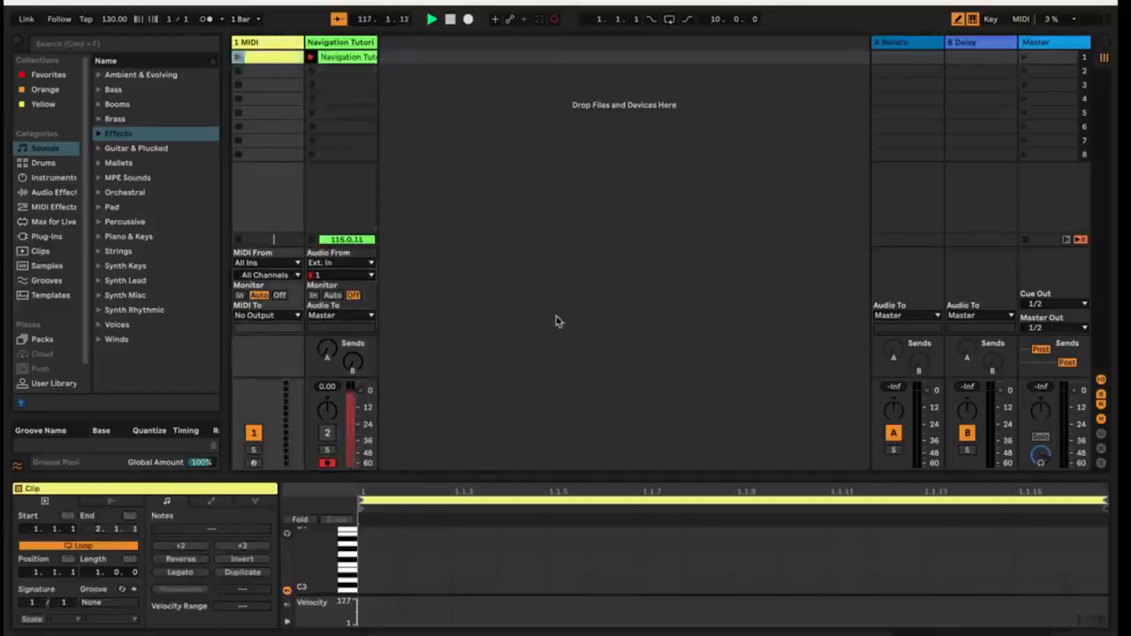
{"action": "left_click", "coordinate": [215, 501]}
{"action": "left_click", "coordinate": [412, 566]}
{"action": "mouse_move", "coordinate": [412, 567]}
{"action": "left_mouse_down"}
{"action": "mouse_move", "coordinate": [611, 551]}
{"action": "mouse_move", "coordinate": [733, 601]}
{"action": "mouse_move", "coordinate": [864, 550]}
{"action": "mouse_move", "coordinate": [1032, 594]}
{"action": "mouse_move", "coordinate": [866, 550]}
{"action": "mouse_move", "coordinate": [739, 611]}
{"action": "mouse_move", "coordinate": [538, 560]}
{"action": "mouse_move", "coordinate": [505, 610]}
{"action": "left_mouse_up"}
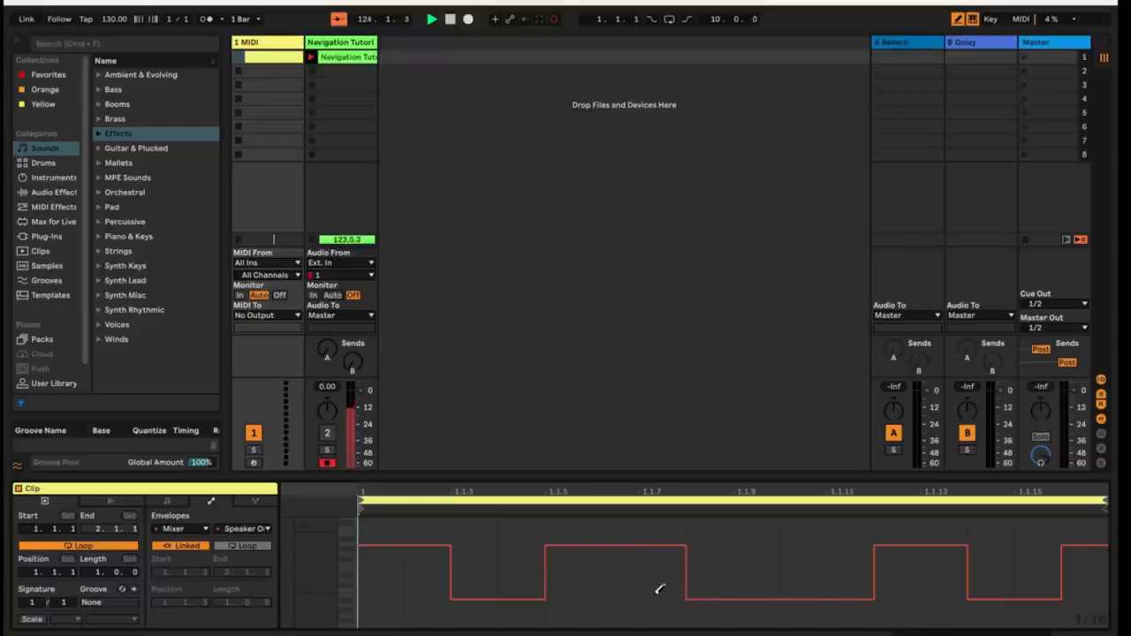
{"action": "right_click", "coordinate": [732, 567]}
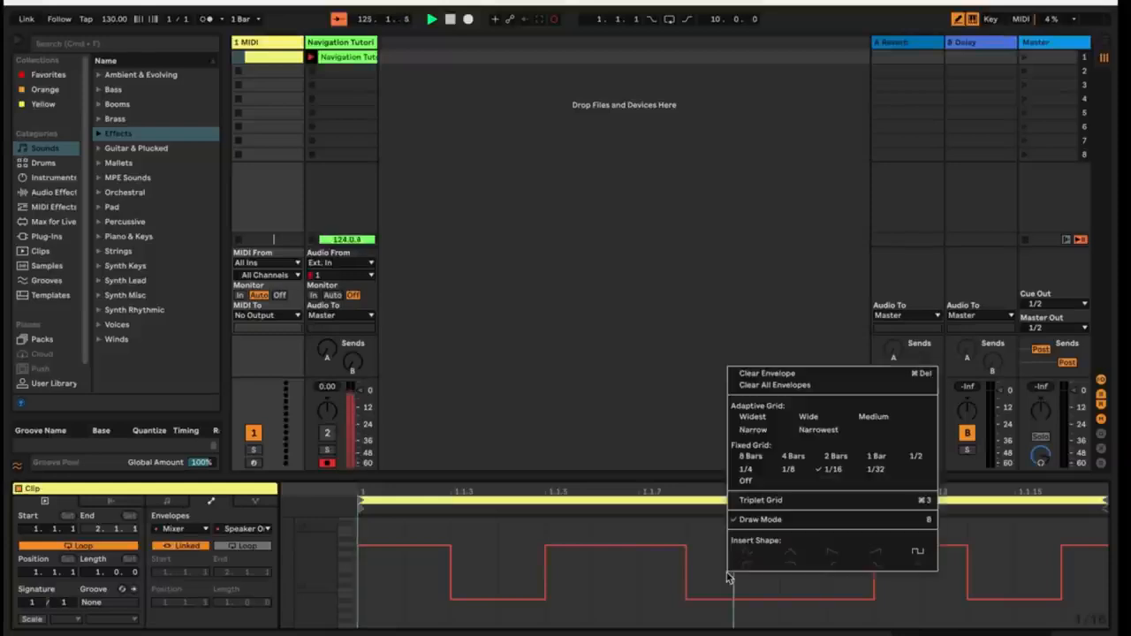
{"action": "left_click", "coordinate": [762, 522]}
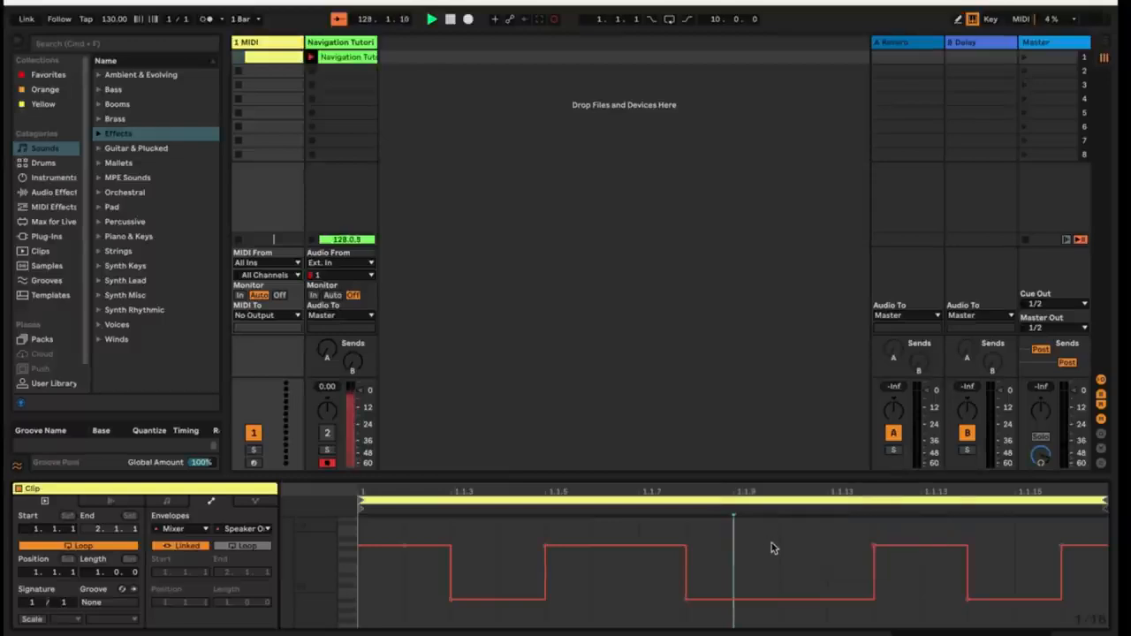
{"action": "key", "text": "b"}
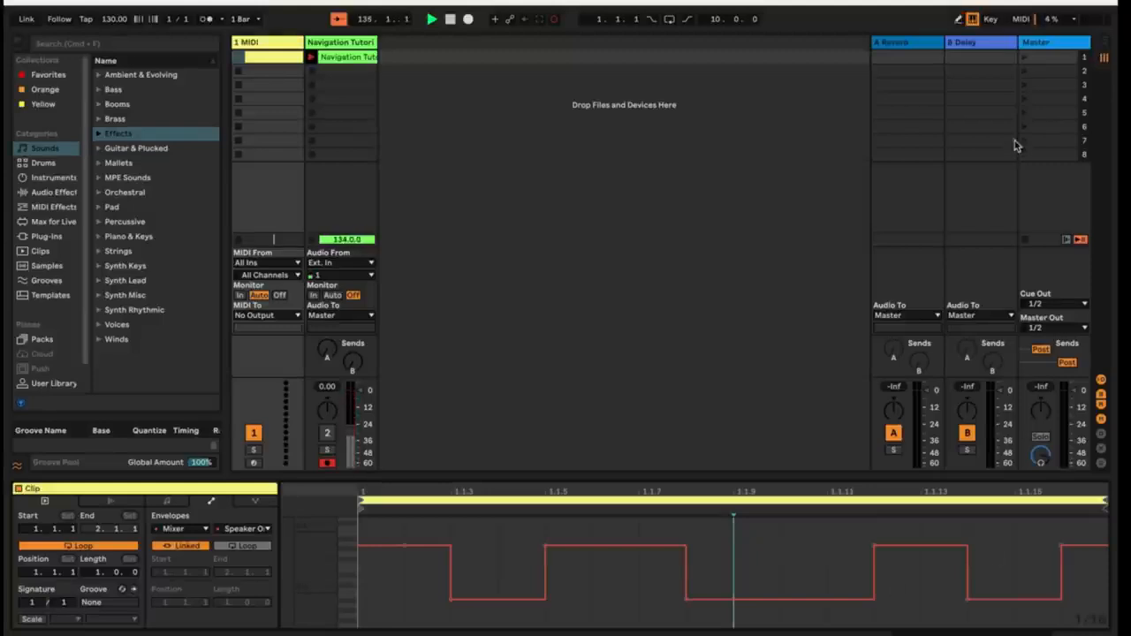
With the computer MIDI keyboard on, arm the MIDI track, record rising and falling notes from C3 to C4 into its second slot, and stop the clip.
{"action": "left_click", "coordinate": [973, 19]}
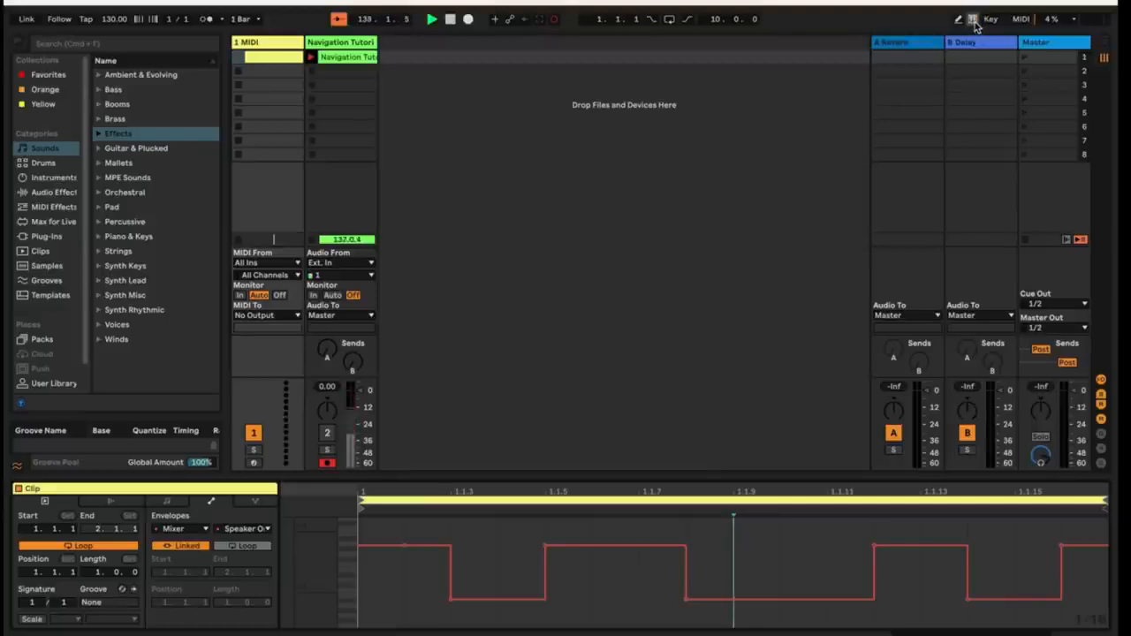
{"action": "left_click", "coordinate": [974, 20]}
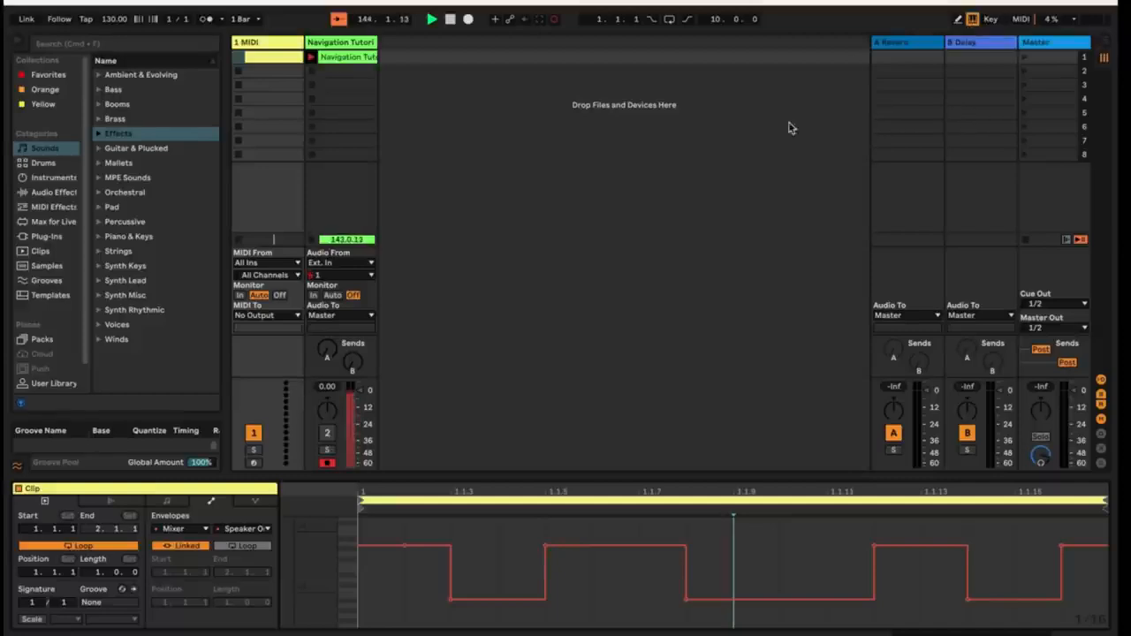
{"action": "left_click", "coordinate": [254, 462]}
{"action": "left_click", "coordinate": [238, 72]}
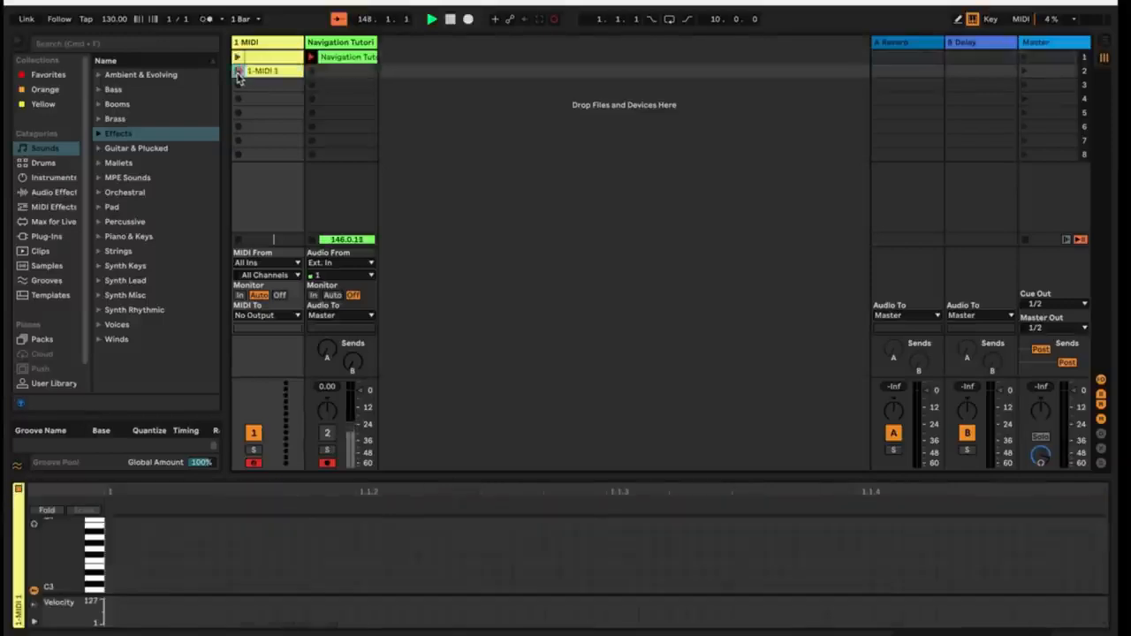
{"action": "key", "text": "a"}
{"action": "key", "text": "s"}
{"action": "key", "text": "d"}
{"action": "key", "text": "f"}
{"action": "key", "text": "g"}
{"action": "key", "text": "h"}
{"action": "key", "text": "j"}
{"action": "key", "text": "k"}
{"action": "key", "text": "j"}
{"action": "key", "text": "h"}
{"action": "key", "text": "g"}
{"action": "key", "text": "f"}
{"action": "key", "text": "d"}
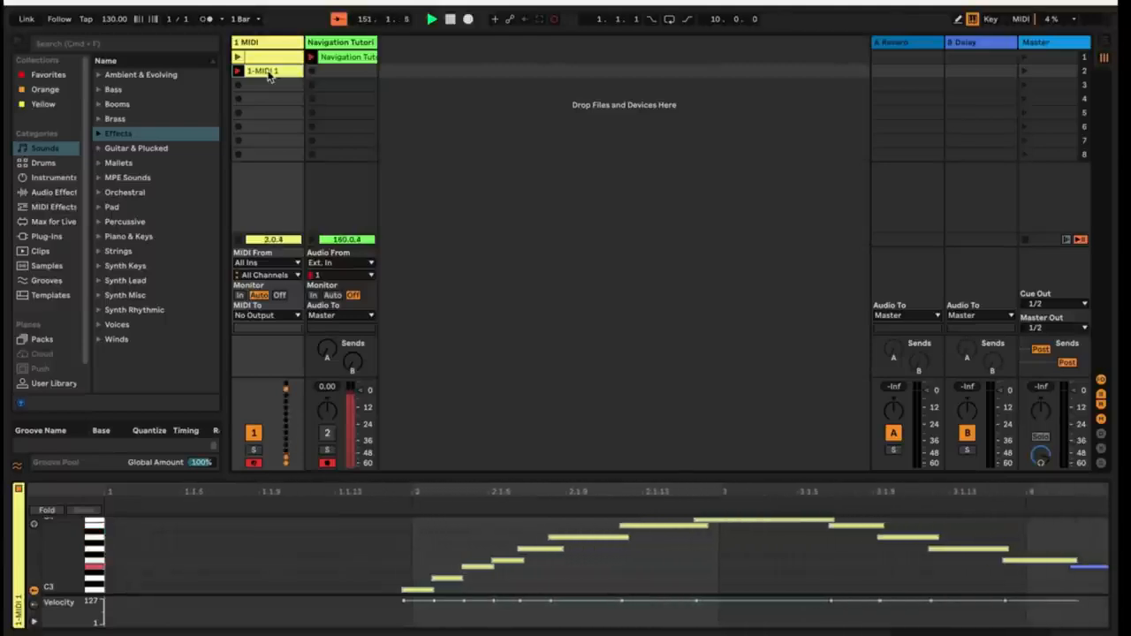
{"action": "key", "text": "s"}
{"action": "key", "text": "a"}
{"action": "key", "text": "s"}
{"action": "key", "text": "d"}
{"action": "key", "text": "f"}
{"action": "key", "text": "g"}
{"action": "key", "text": "h"}
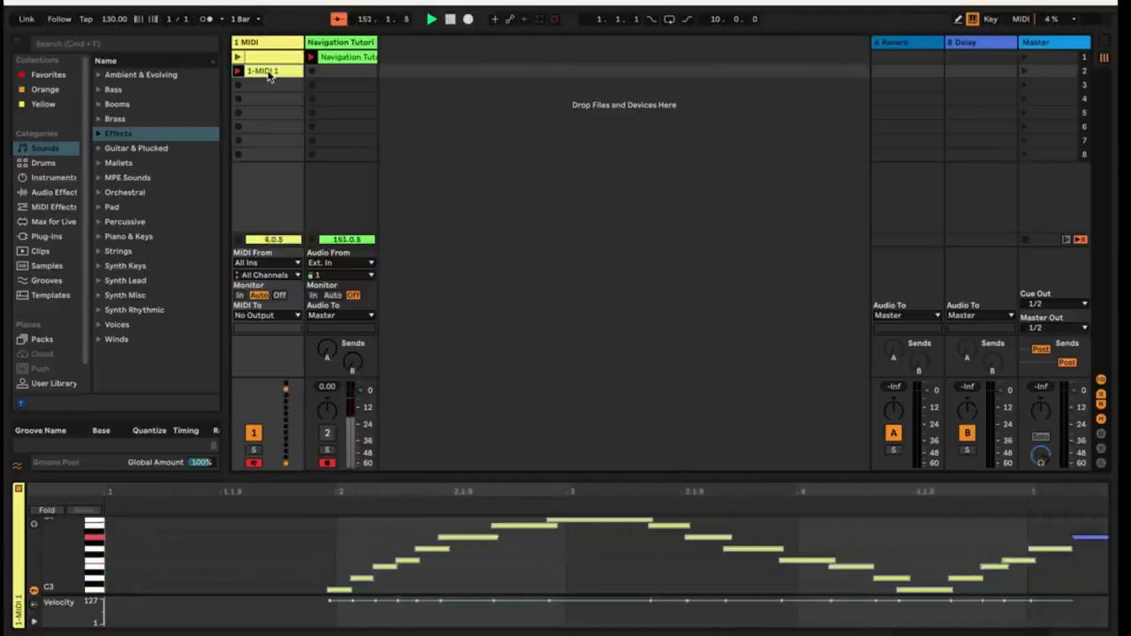
{"action": "left_click", "coordinate": [237, 240]}
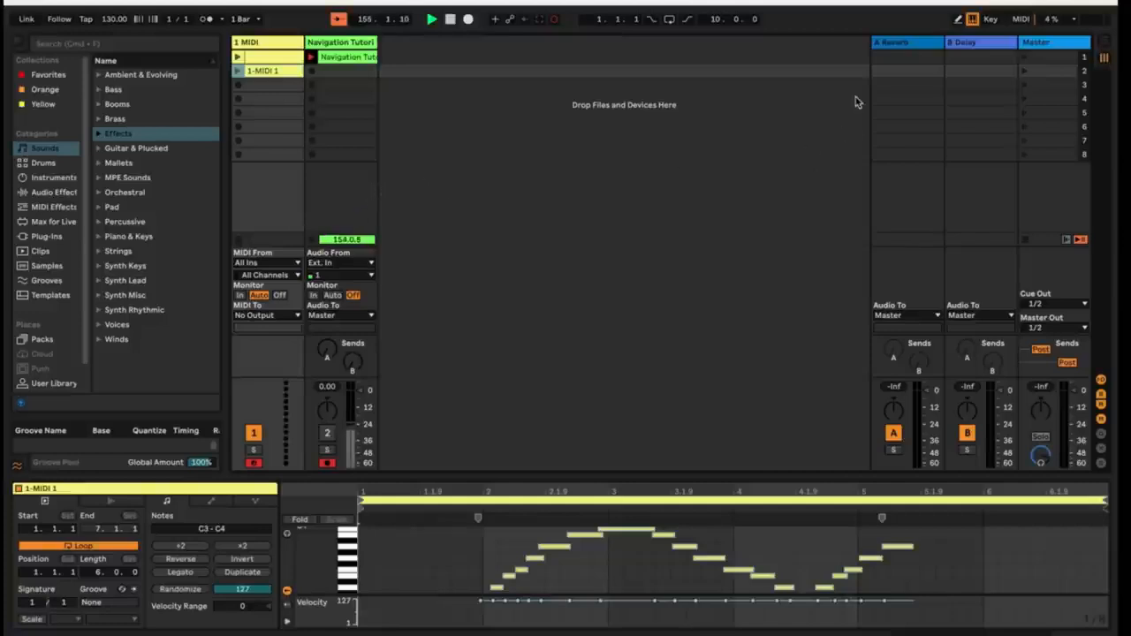
Turn off the computer MIDI keyboard and assign the 0 key to the MIDI track's first clip slot in key mapping mode.
{"action": "left_click", "coordinate": [973, 21]}
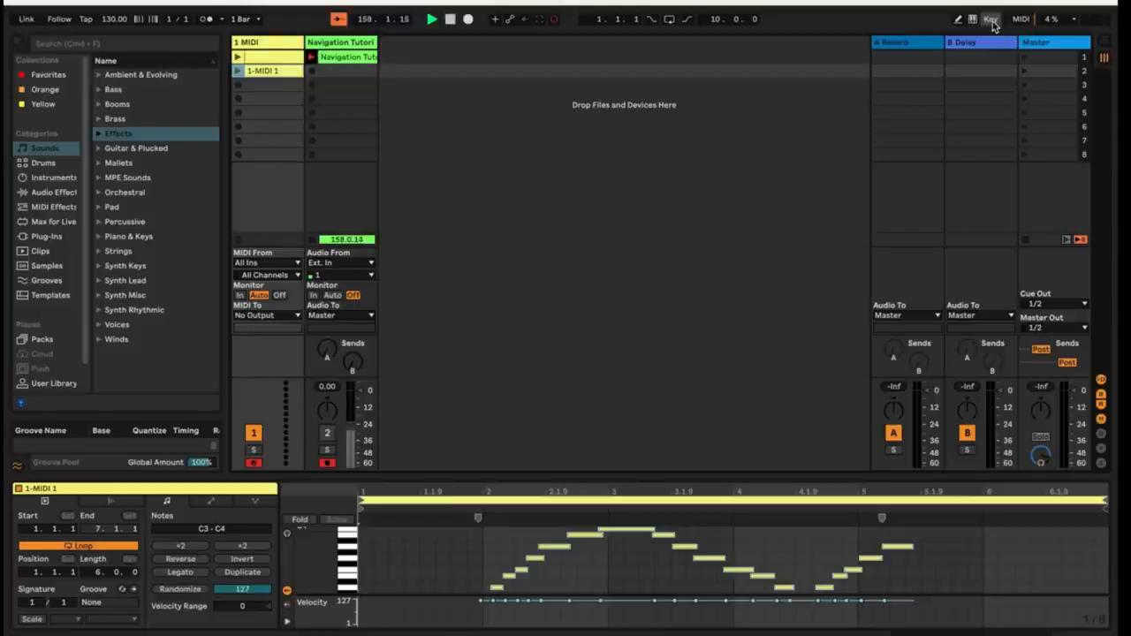
{"action": "left_click", "coordinate": [992, 24]}
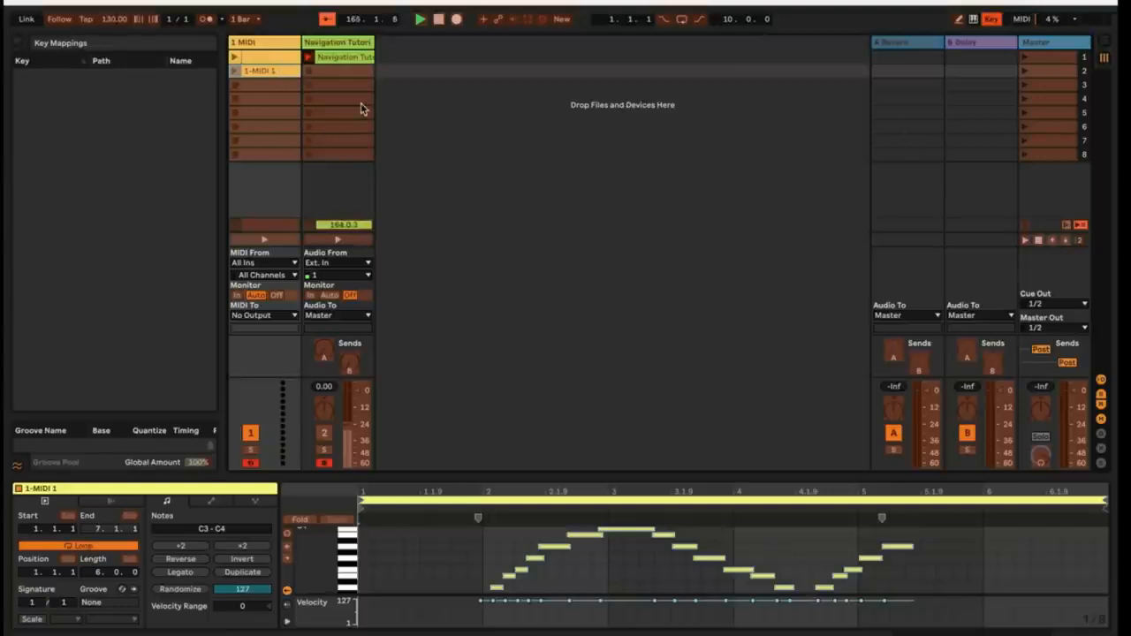
{"action": "left_click", "coordinate": [262, 58]}
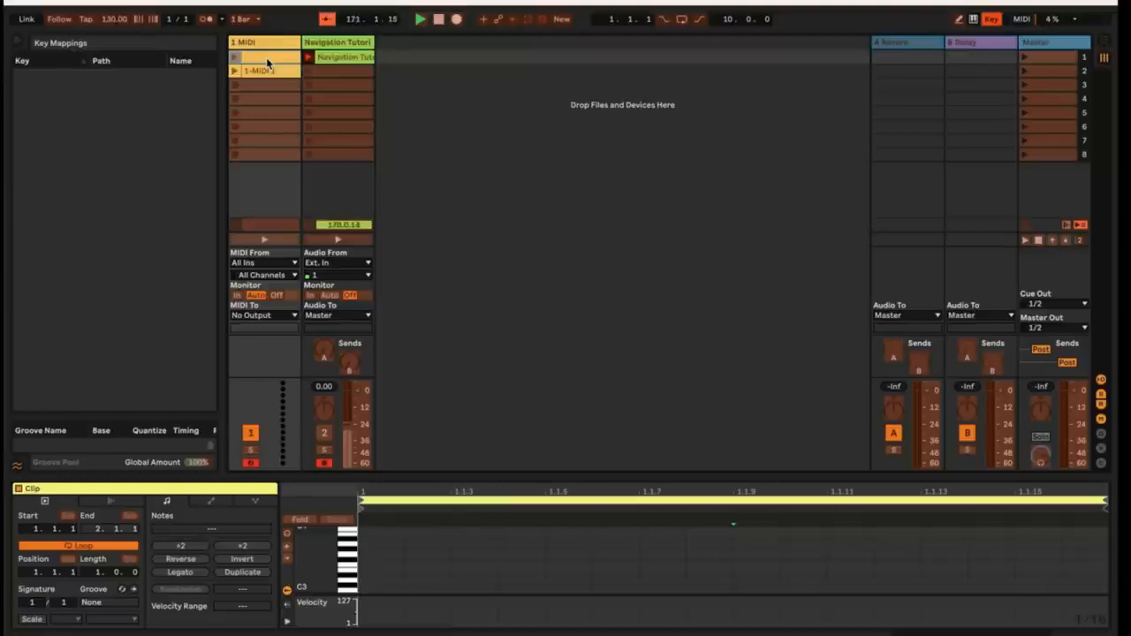
{"action": "key", "text": "0"}
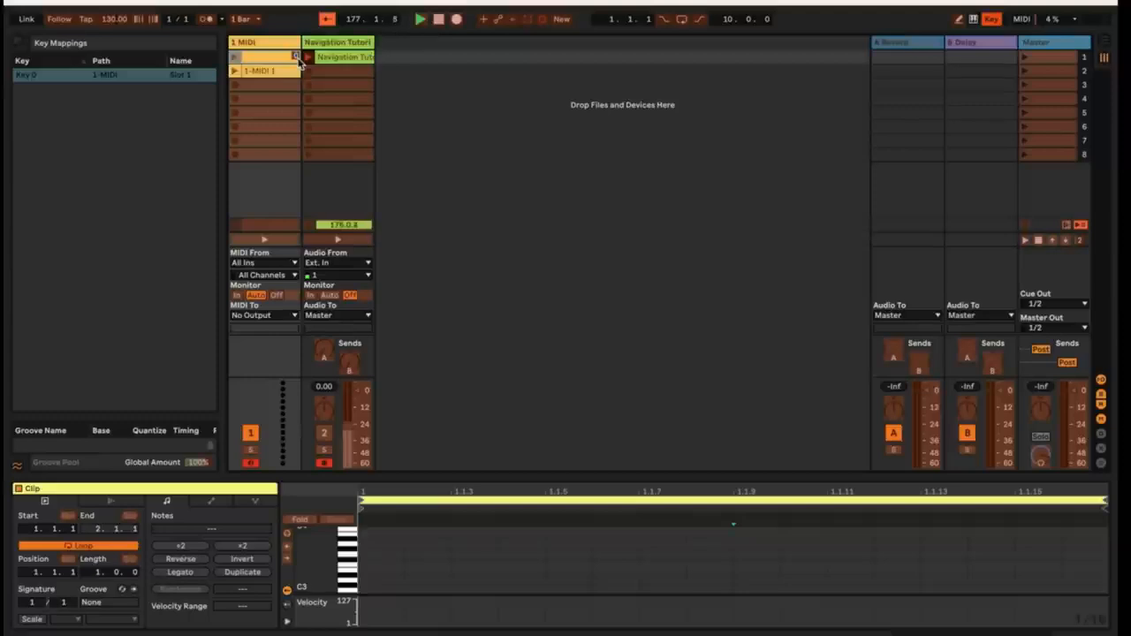
{"action": "left_click", "coordinate": [991, 18]}
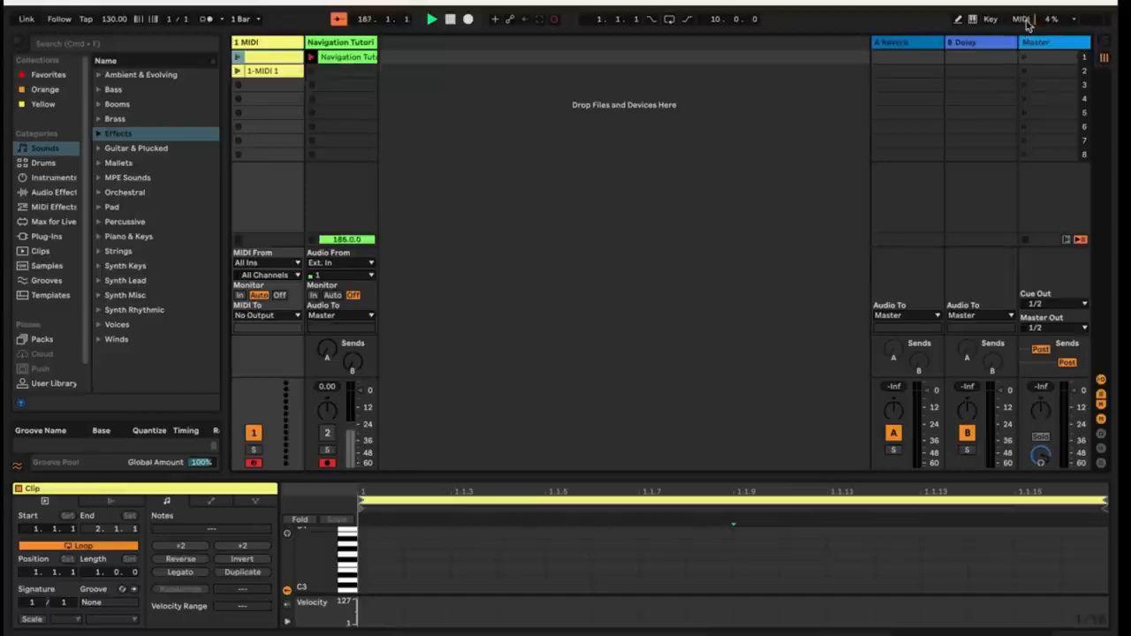
Map the Master track's volume to MIDI CC 48 on channel 16 and leave MIDI mapping mode.
{"action": "left_click", "coordinate": [1022, 19]}
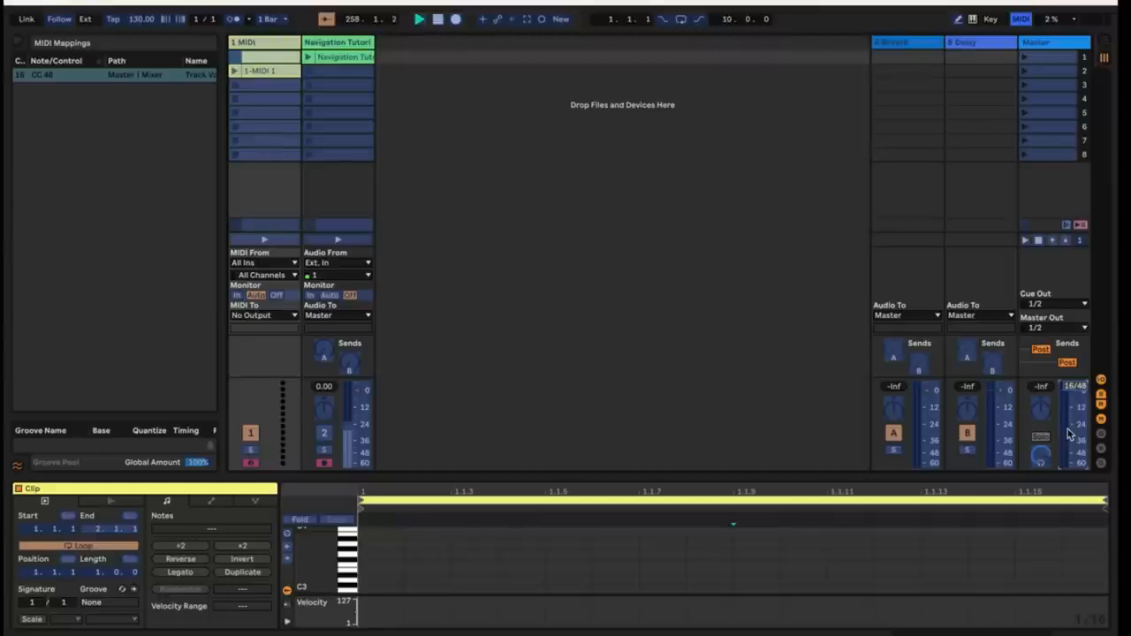
{"action": "left_click", "coordinate": [1022, 18]}
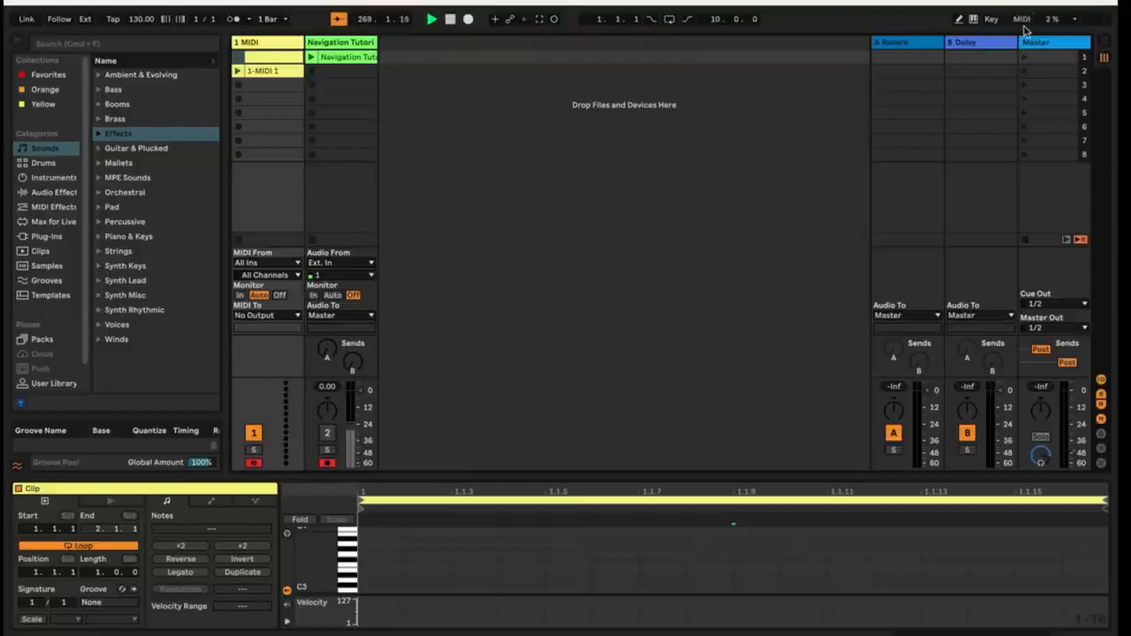
View the CPU meter options and the audio device, sample rate and latency preferences, closing Preferences when done.
{"action": "left_click", "coordinate": [1073, 20]}
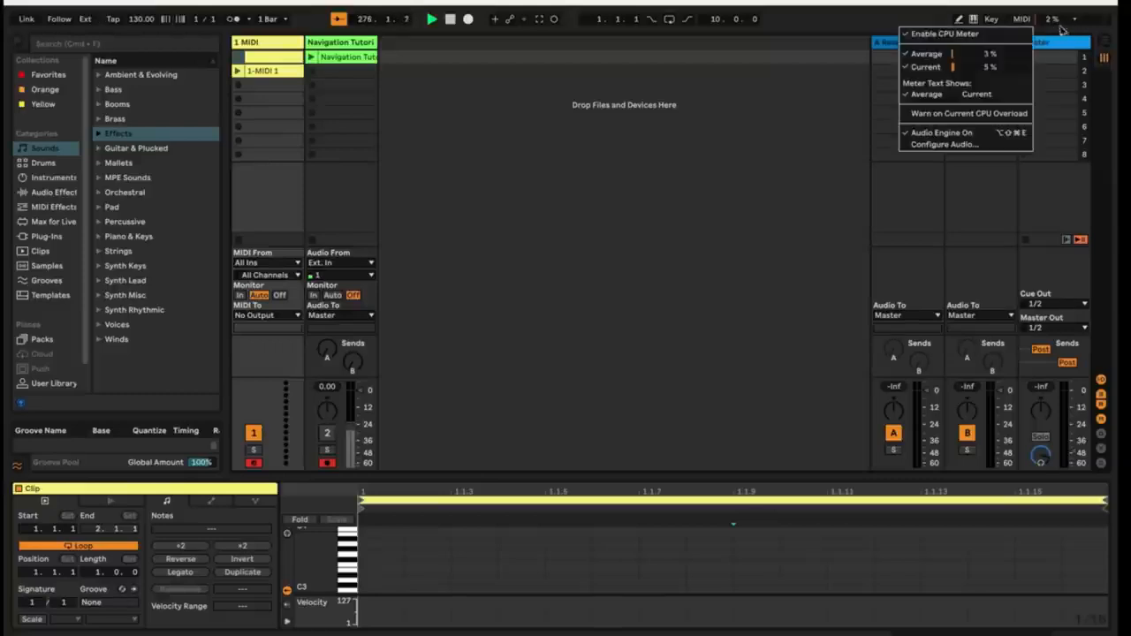
{"action": "left_click", "coordinate": [978, 144]}
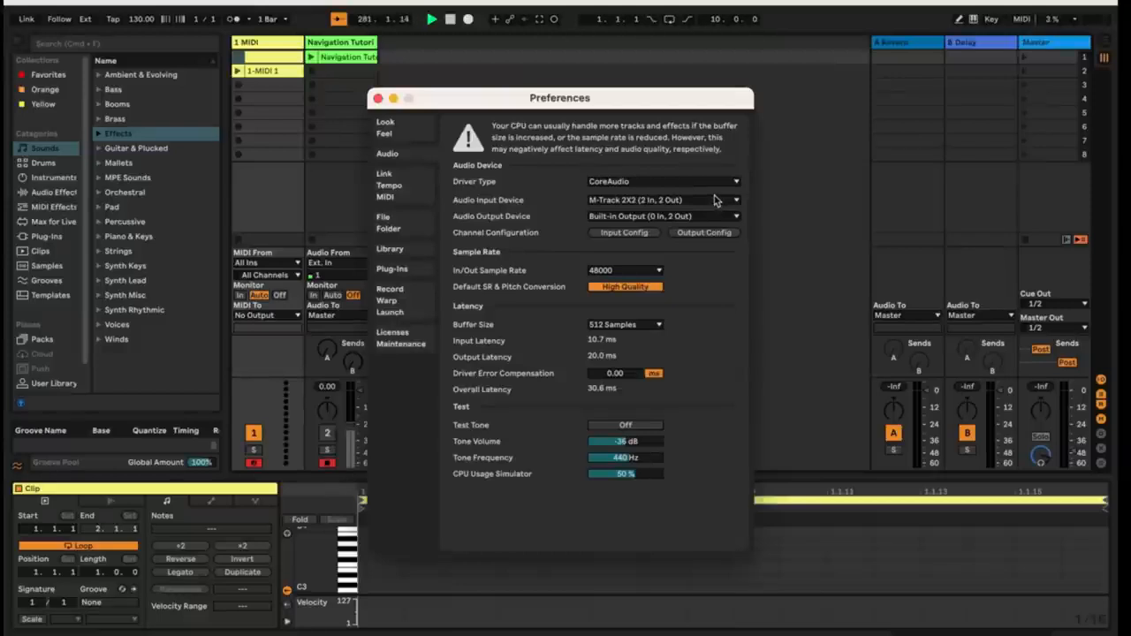
{"action": "left_click", "coordinate": [378, 99]}
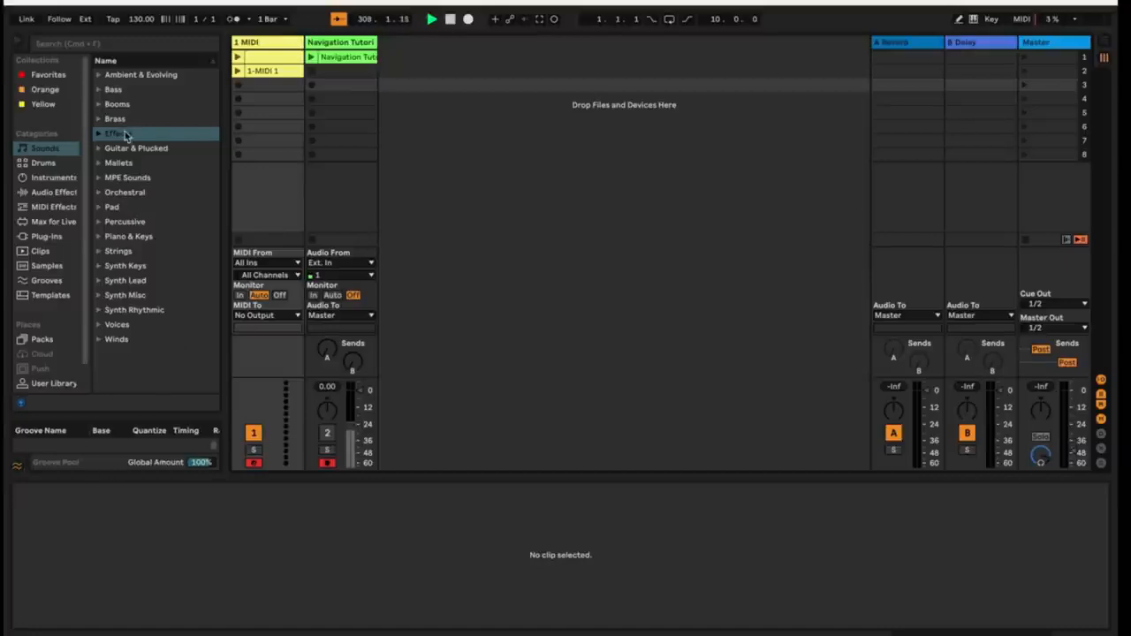
Preview the Air Of Dread.adv preset from the Ambient & Evolving sounds and switch off the browser's preview.
{"action": "left_click", "coordinate": [103, 47]}
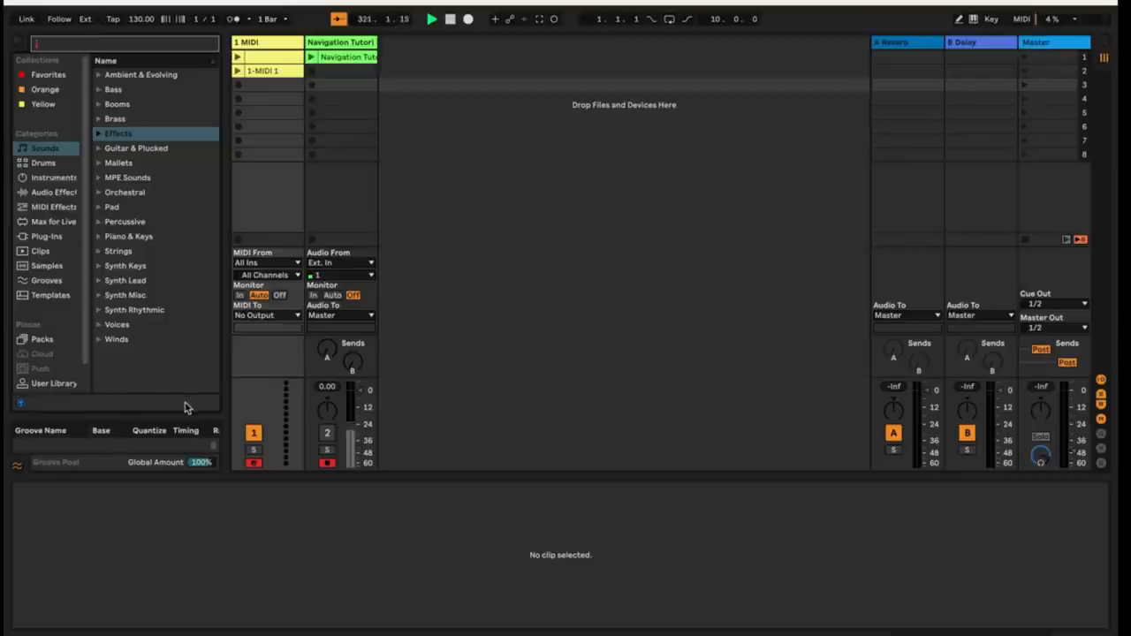
{"action": "left_click", "coordinate": [99, 76]}
{"action": "left_click", "coordinate": [132, 91]}
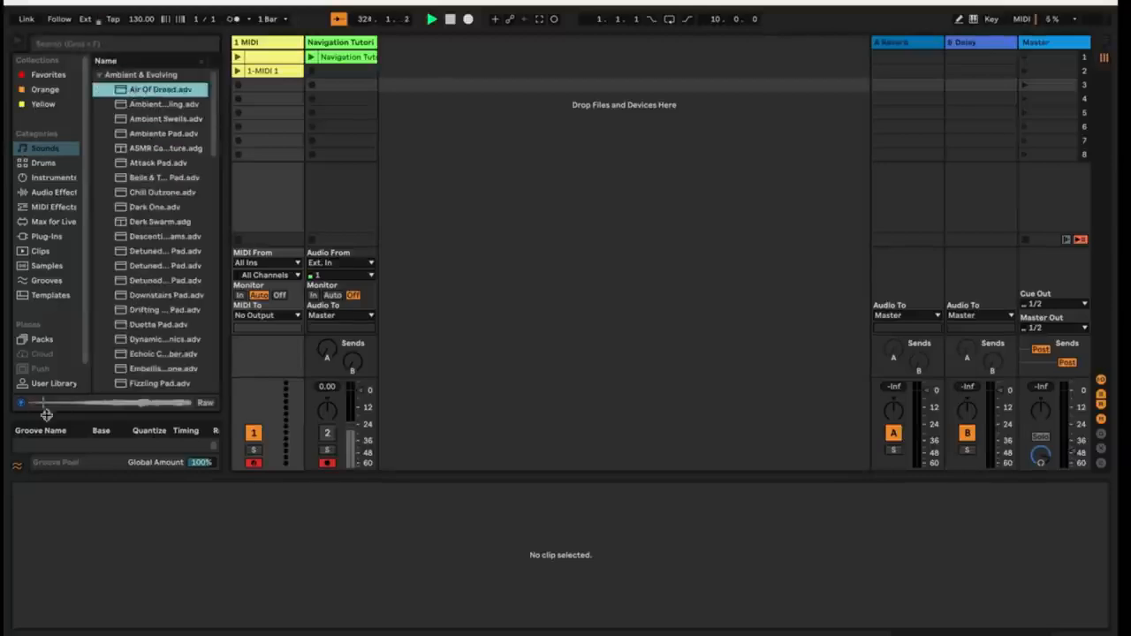
{"action": "left_click", "coordinate": [22, 405]}
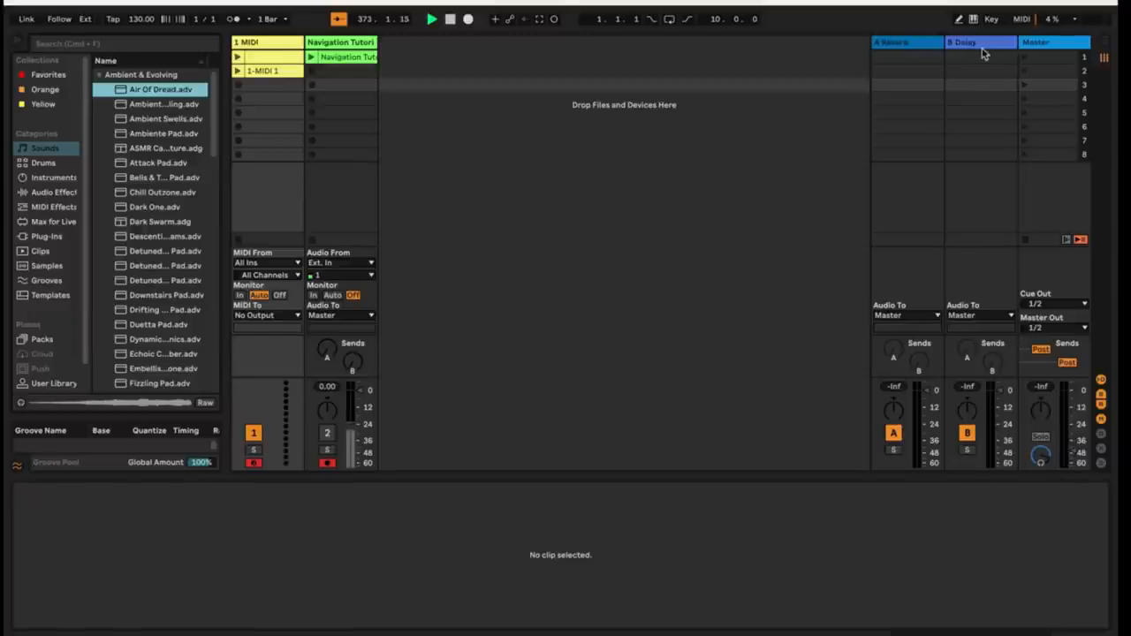
Insert a new audio track and delete it, and do the same with a new MIDI track.
{"action": "left_click", "coordinate": [277, 47]}
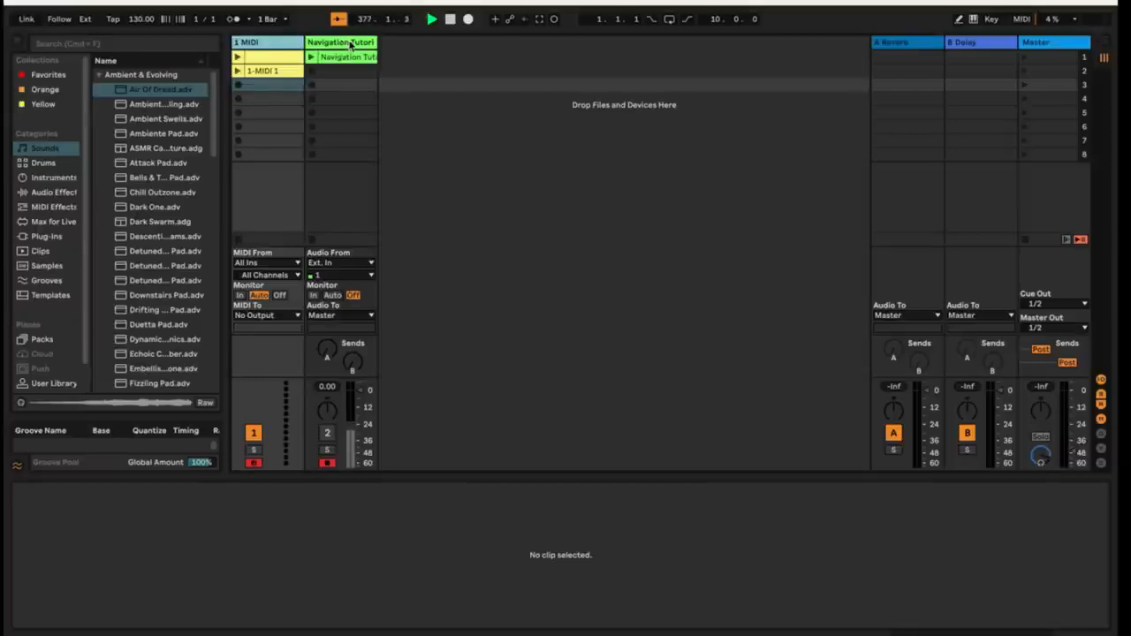
{"action": "right_click", "coordinate": [468, 106]}
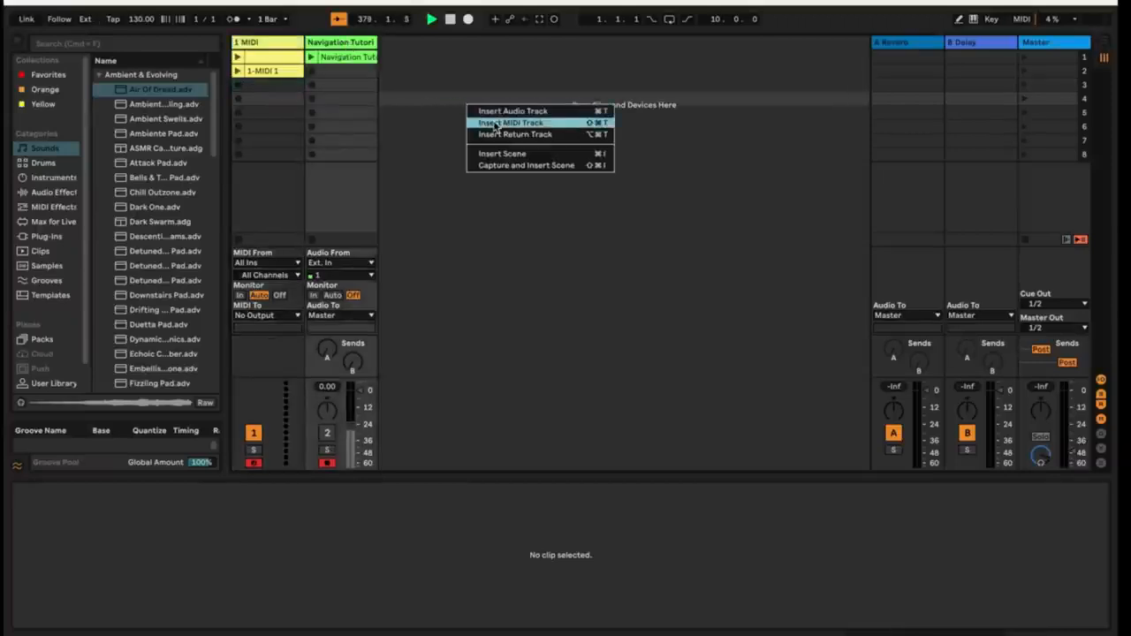
{"action": "left_click", "coordinate": [433, 121]}
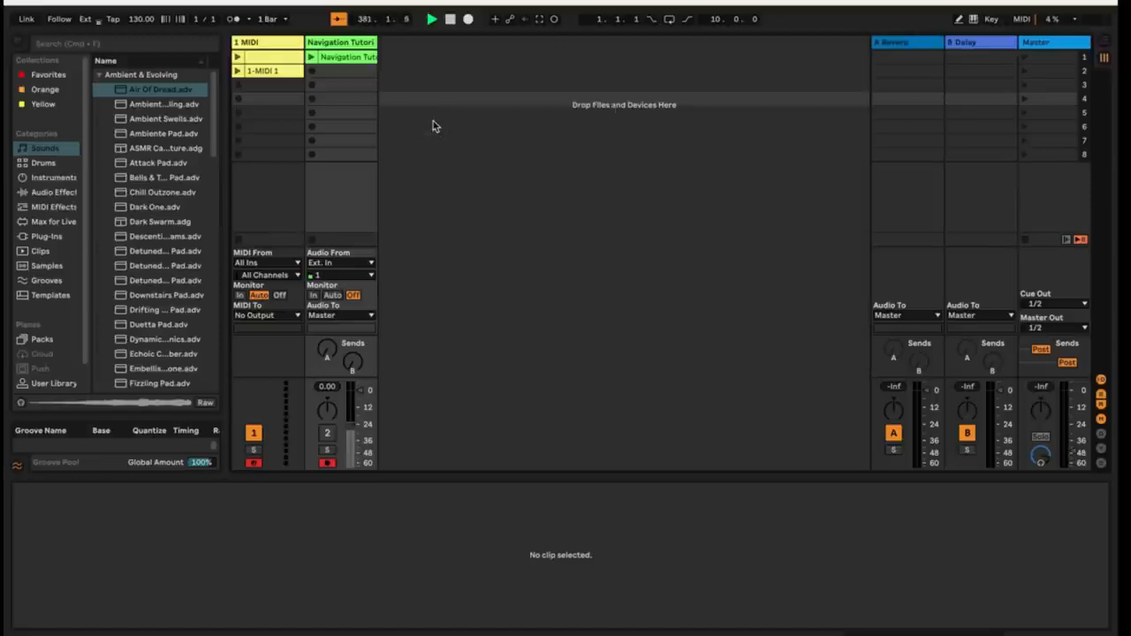
{"action": "key", "text": "super+t"}
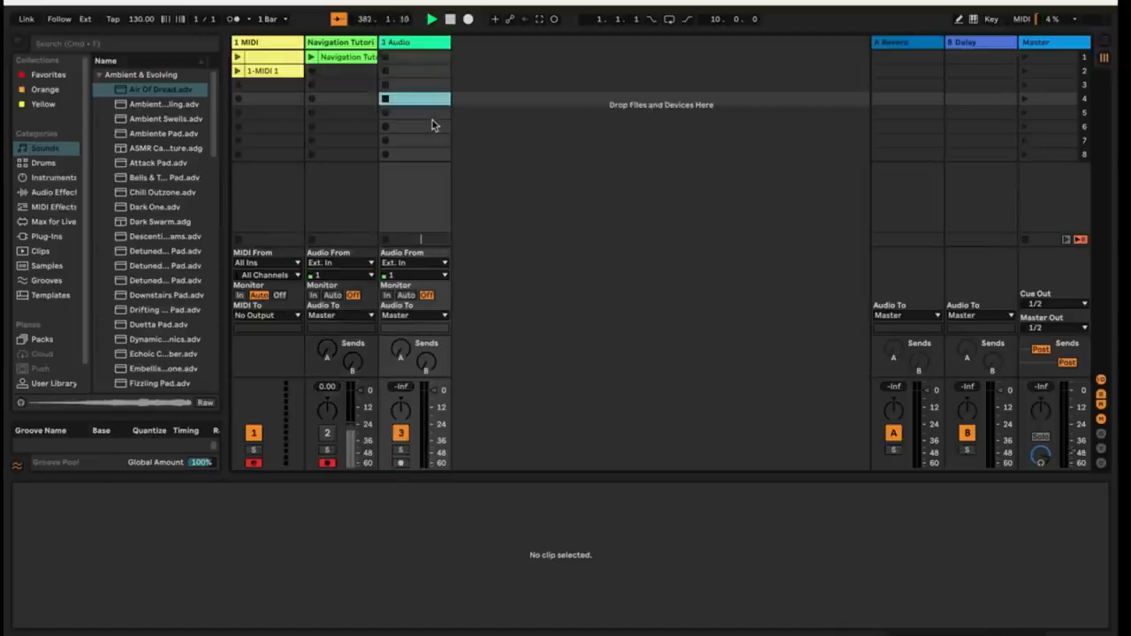
{"action": "left_click", "coordinate": [410, 44]}
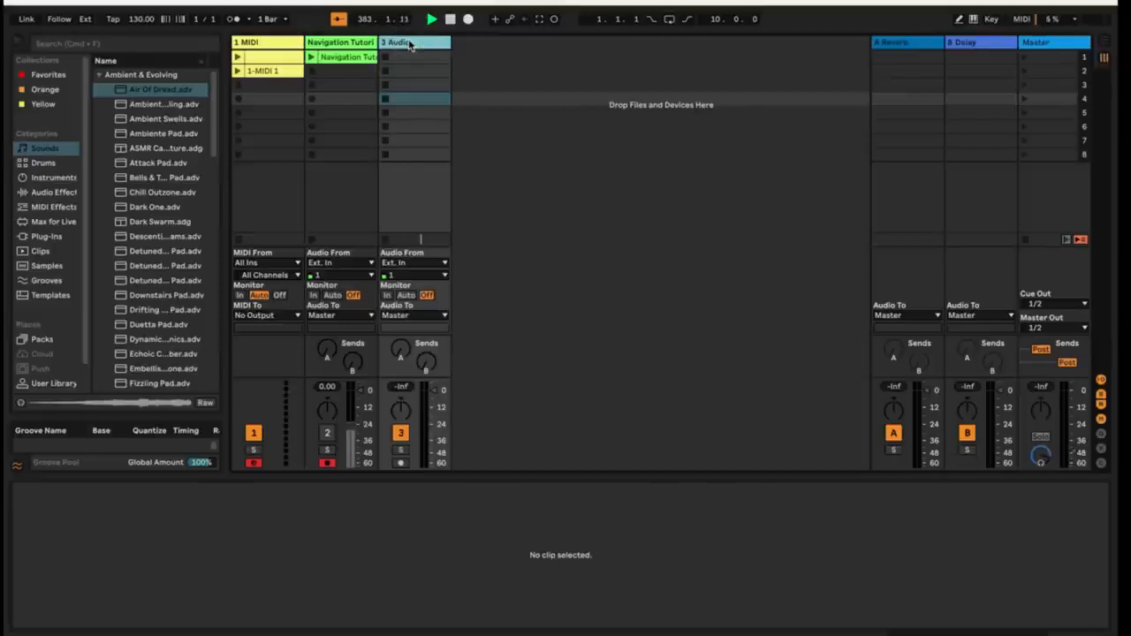
{"action": "key", "text": "Delete"}
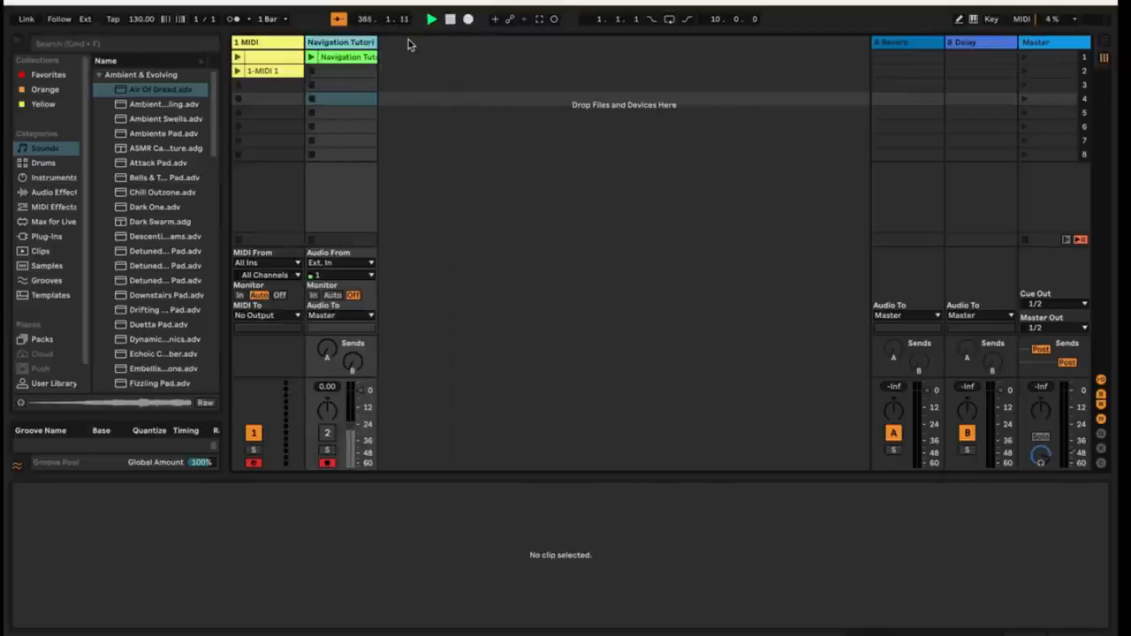
{"action": "key", "text": "super+shift+t"}
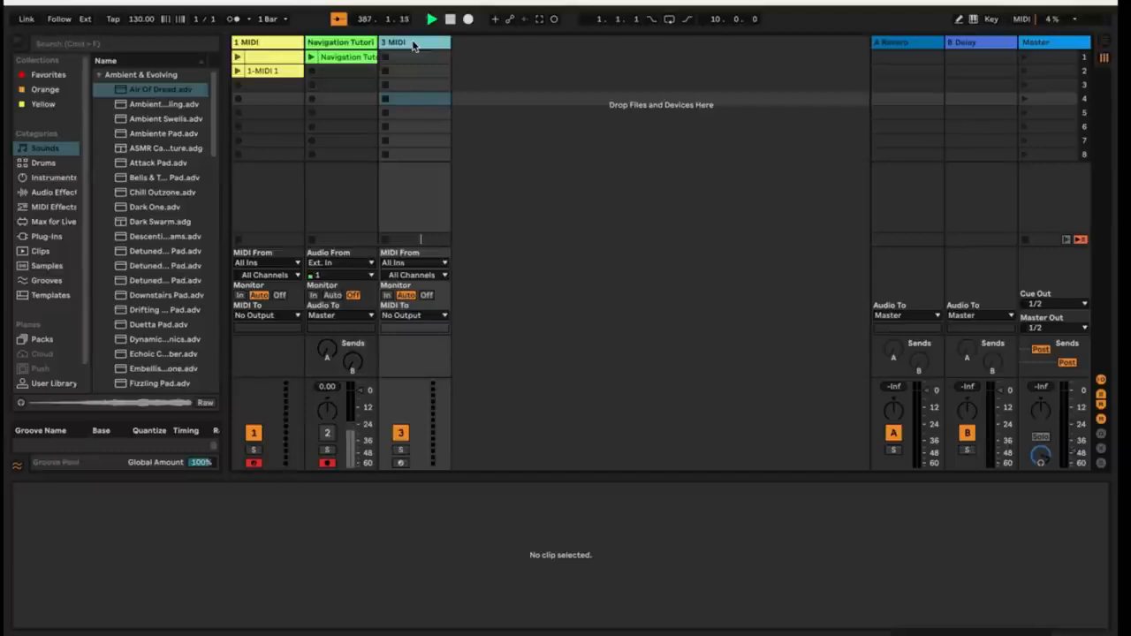
{"action": "key", "text": "Delete"}
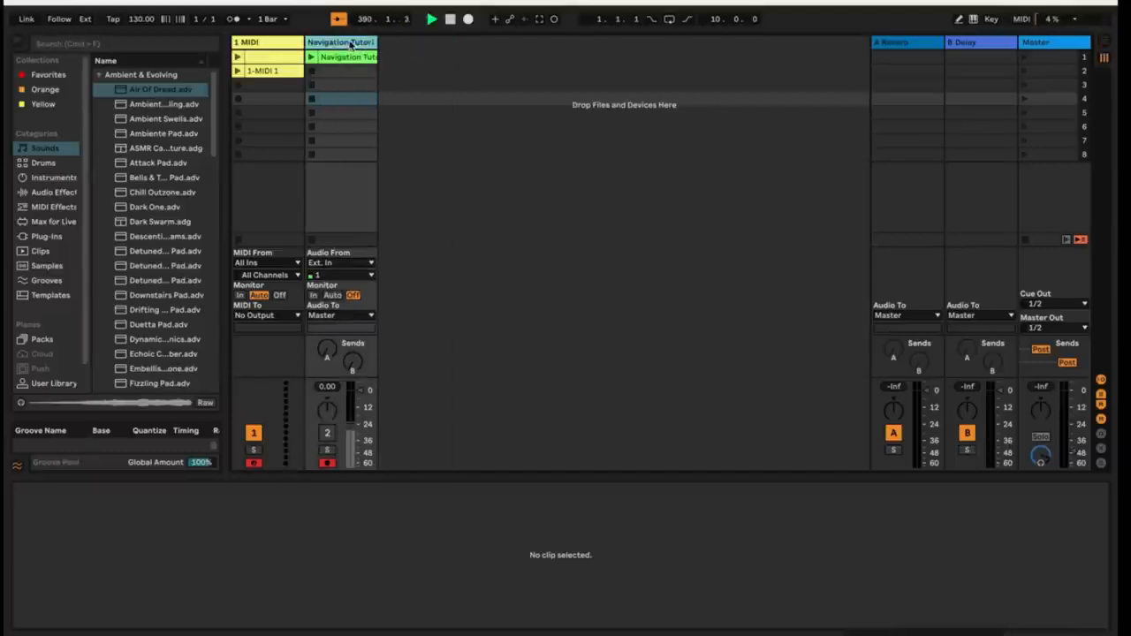
Insert an additional return track after the Delay return.
{"action": "right_click", "coordinate": [541, 90]}
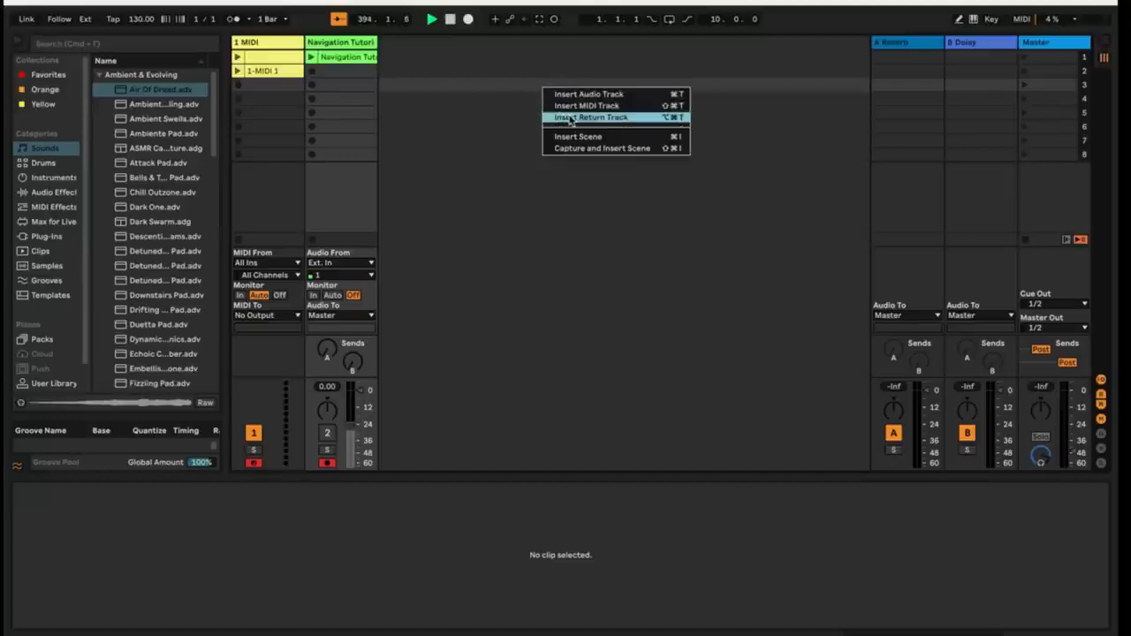
{"action": "left_click", "coordinate": [508, 132]}
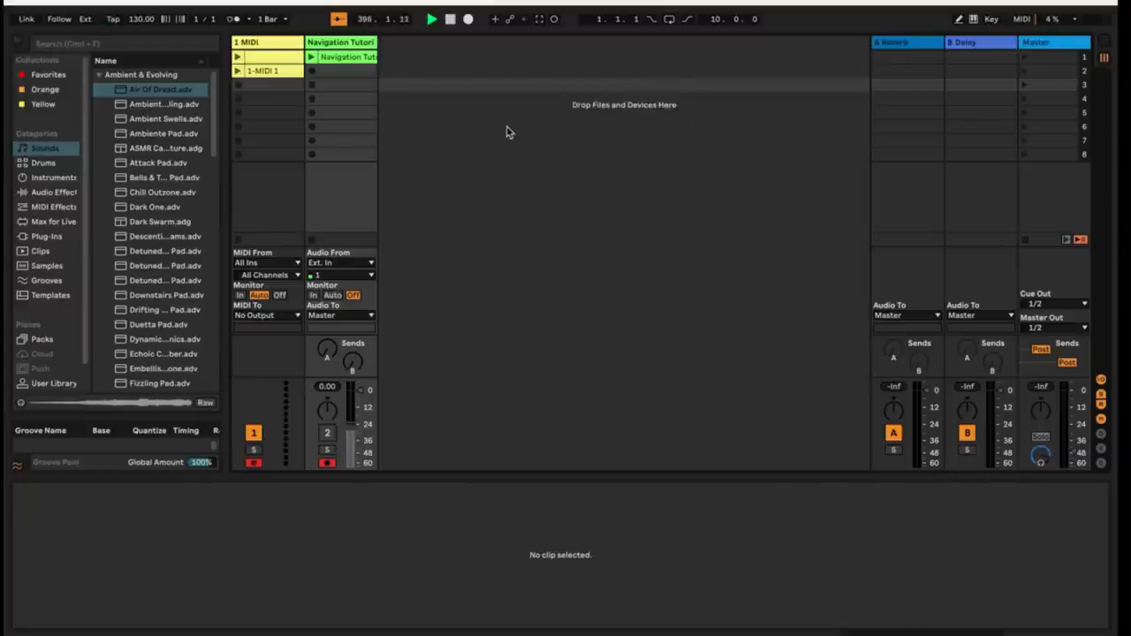
{"action": "key", "text": "super+alt+t"}
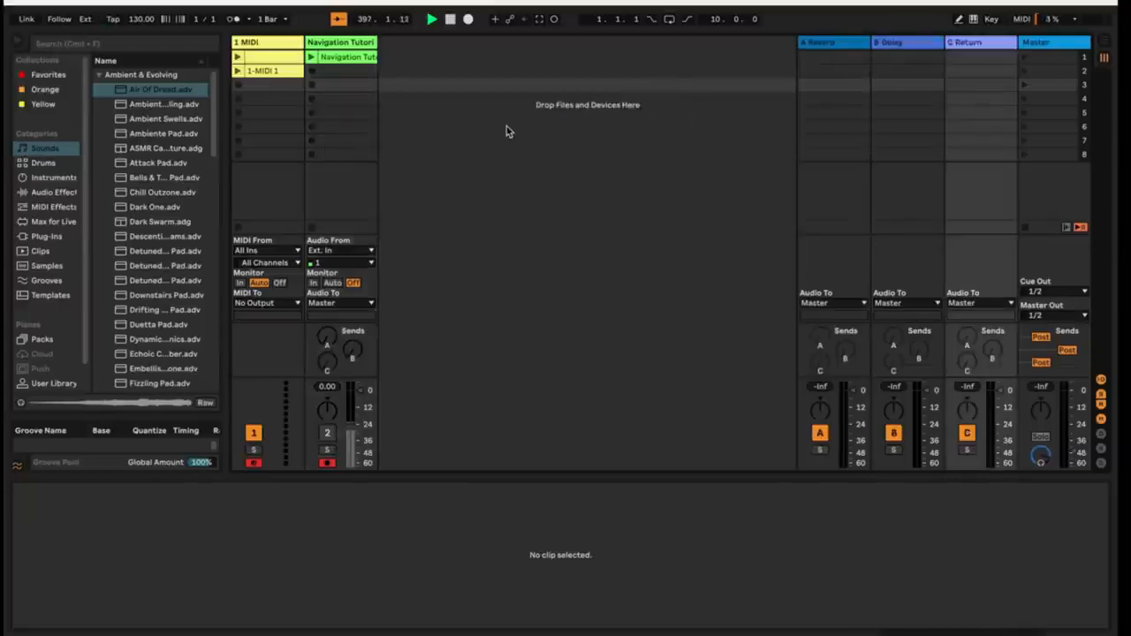
{"action": "left_click", "coordinate": [967, 55]}
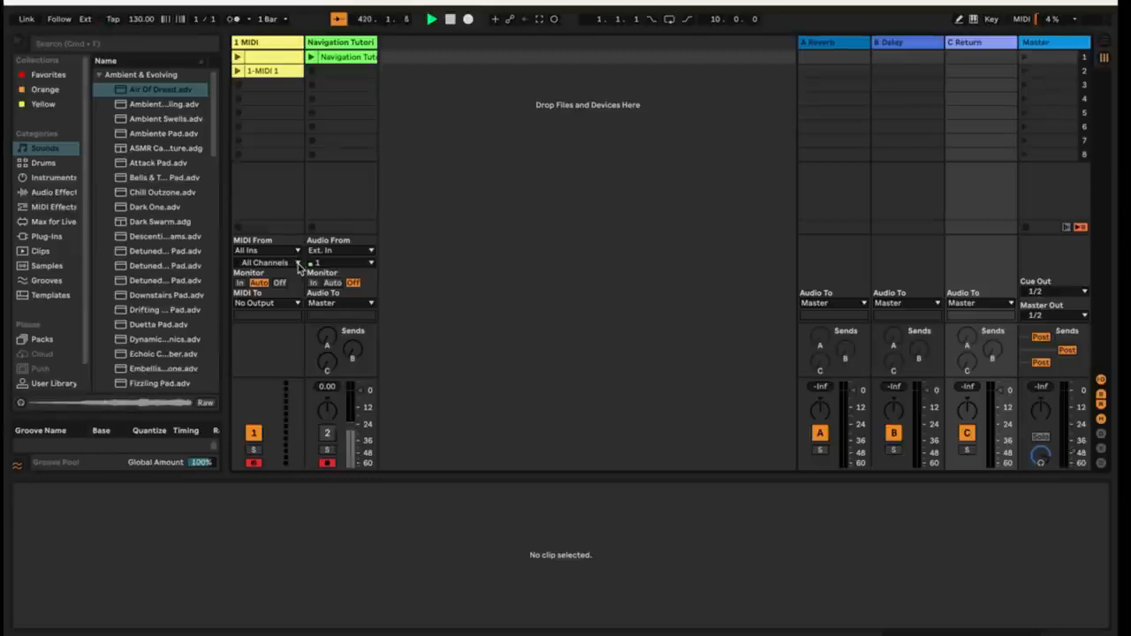
View the input channel choices for the MIDI track, keeping All Channels.
{"action": "left_click", "coordinate": [298, 264]}
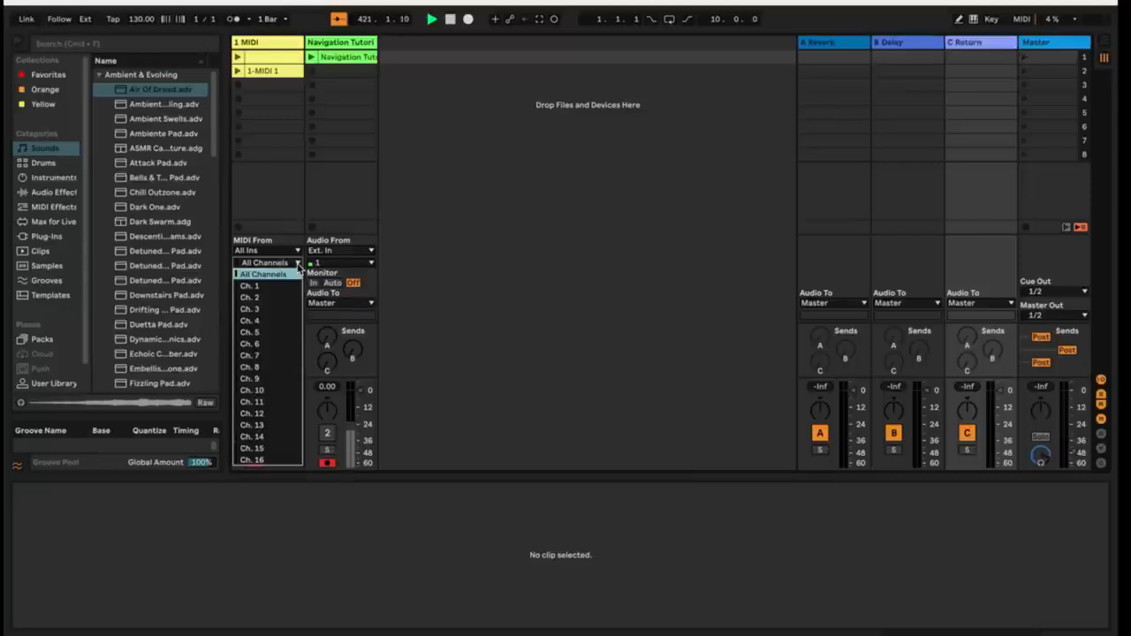
{"action": "left_click", "coordinate": [287, 278]}
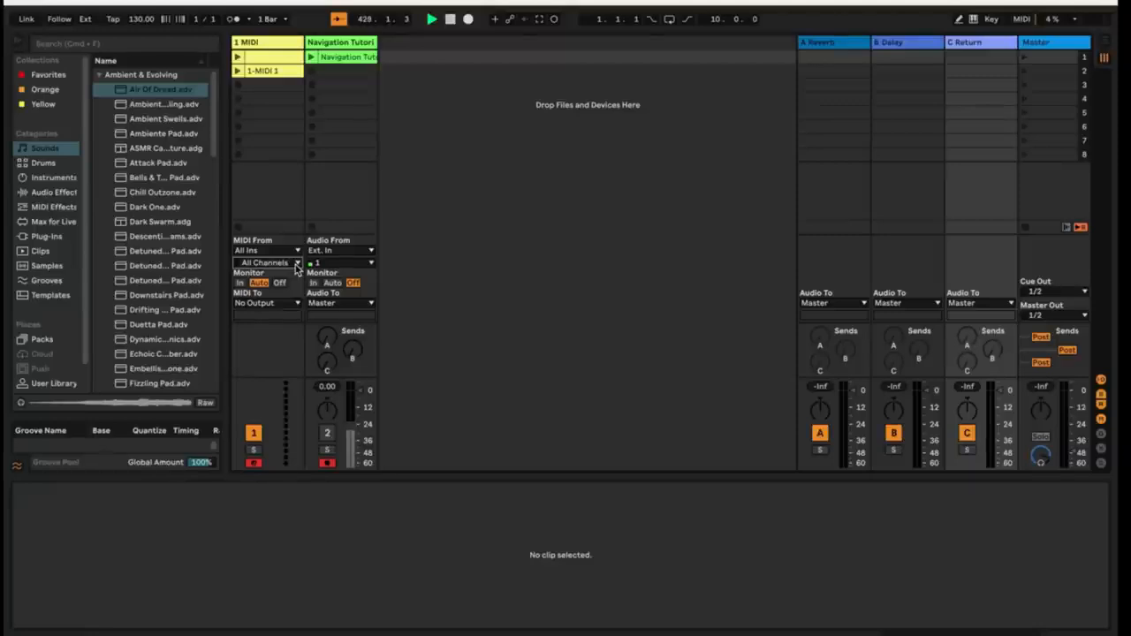
{"action": "left_click", "coordinate": [296, 265]}
{"action": "left_click", "coordinate": [283, 268]}
Load the Electric instrument onto the first MIDI track.
{"action": "left_click", "coordinate": [273, 47]}
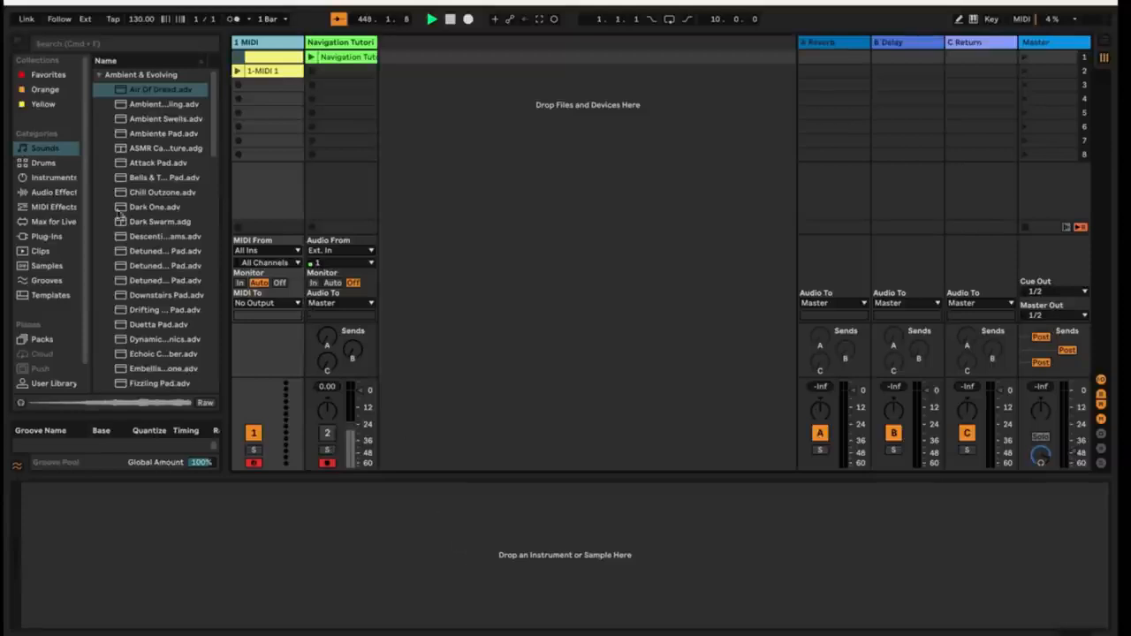
{"action": "left_click", "coordinate": [53, 178]}
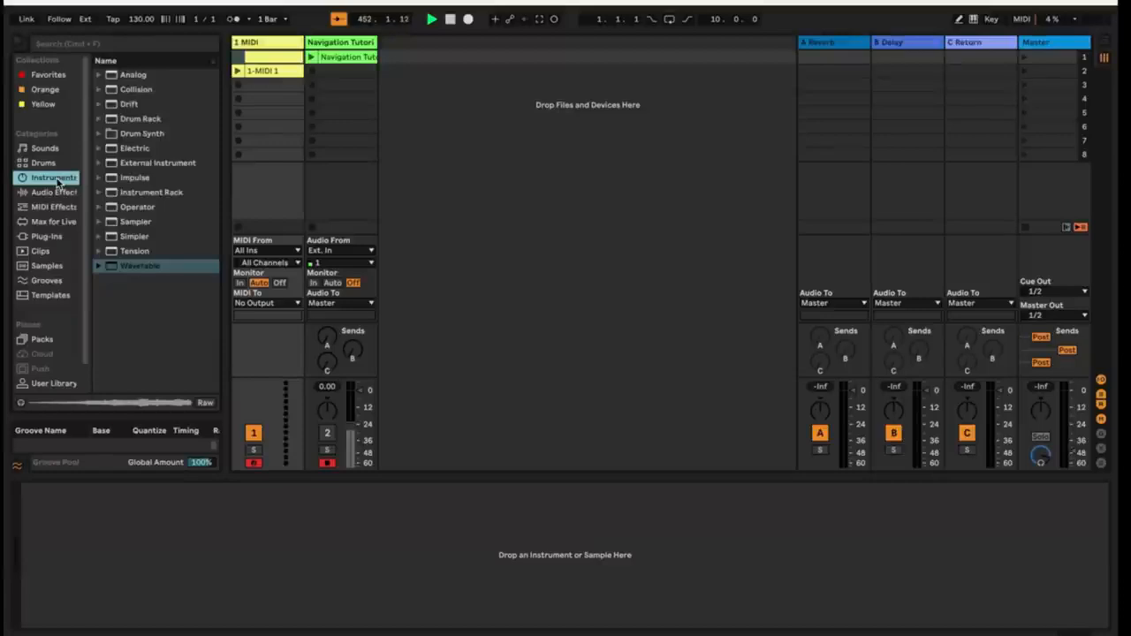
{"action": "left_click", "coordinate": [145, 236]}
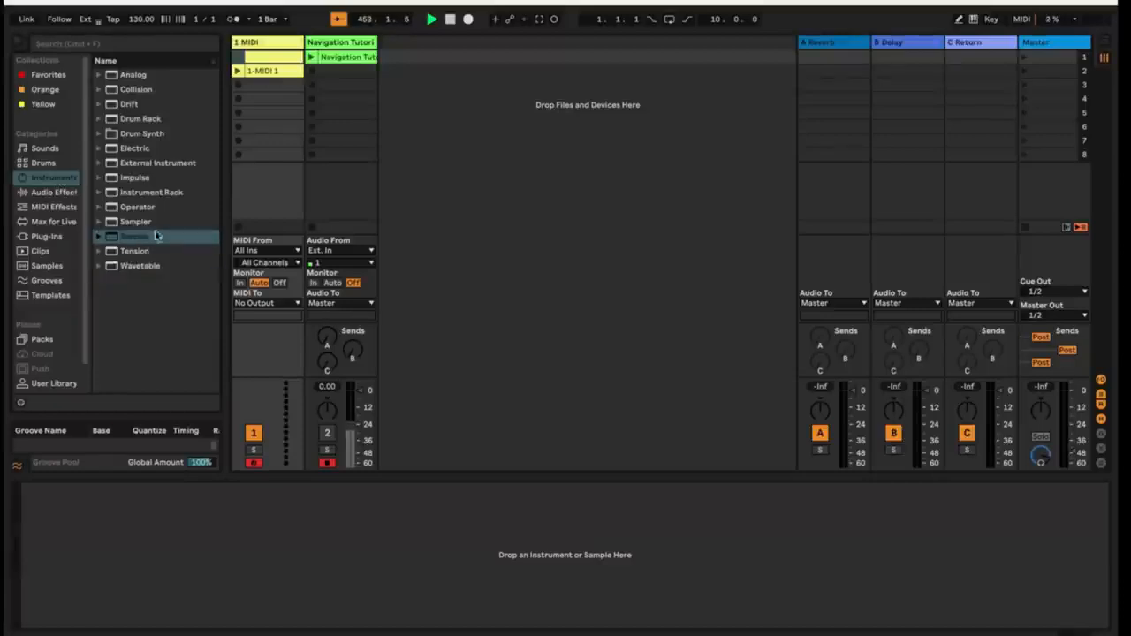
{"action": "left_click", "coordinate": [133, 148]}
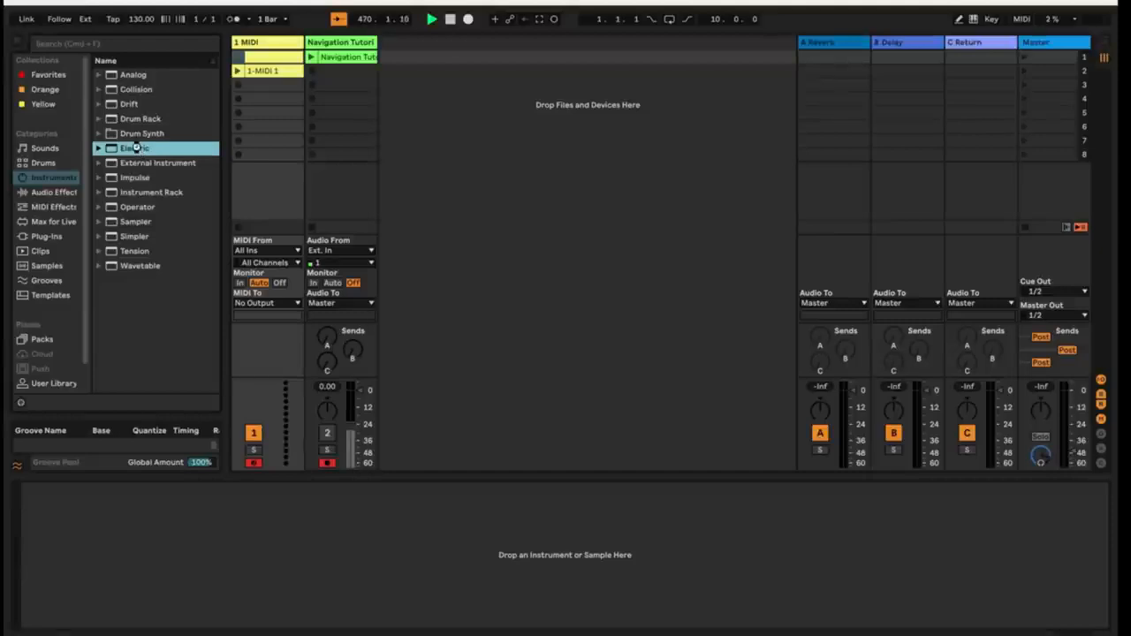
{"action": "double_click", "coordinate": [138, 150]}
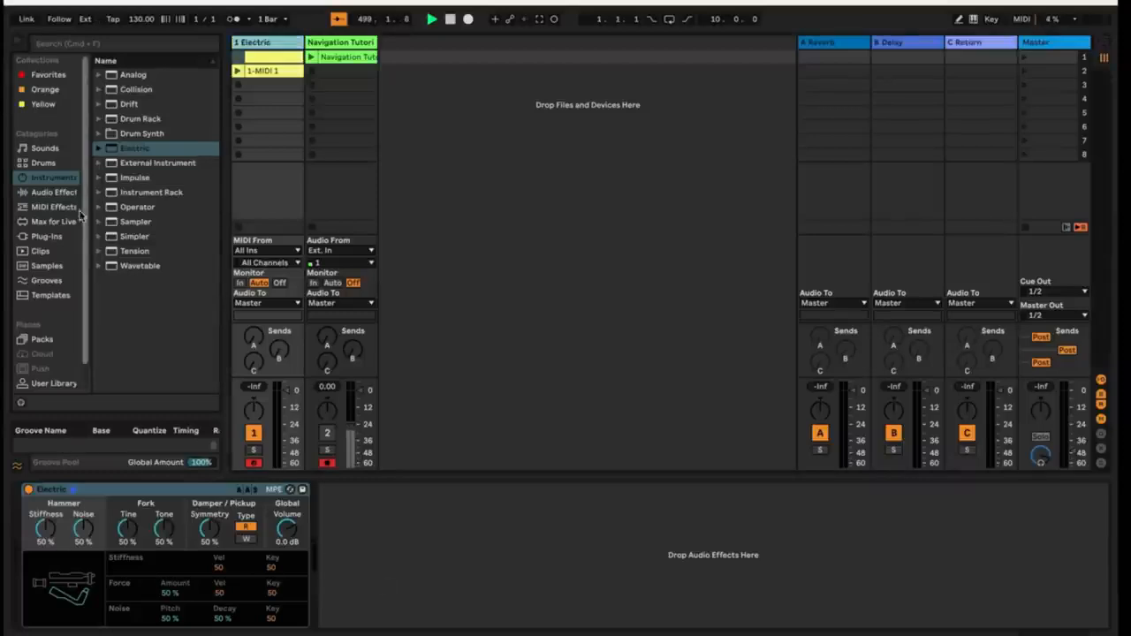
Examine the audio effect categories, including the devices inside Delay & Loop.
{"action": "left_click", "coordinate": [63, 194]}
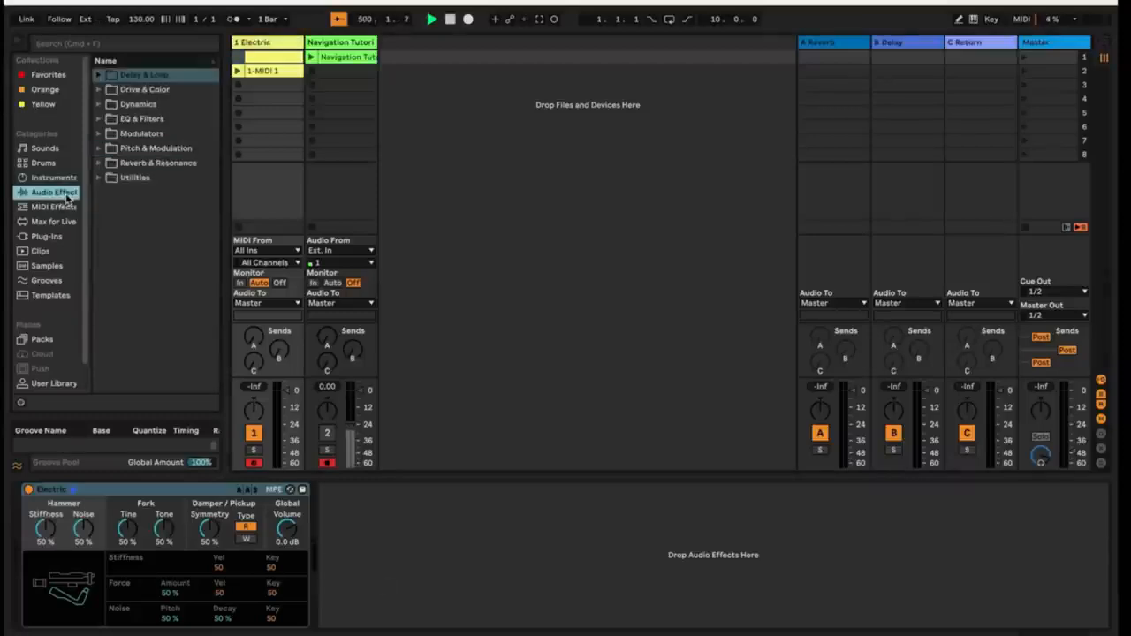
{"action": "left_click", "coordinate": [99, 75]}
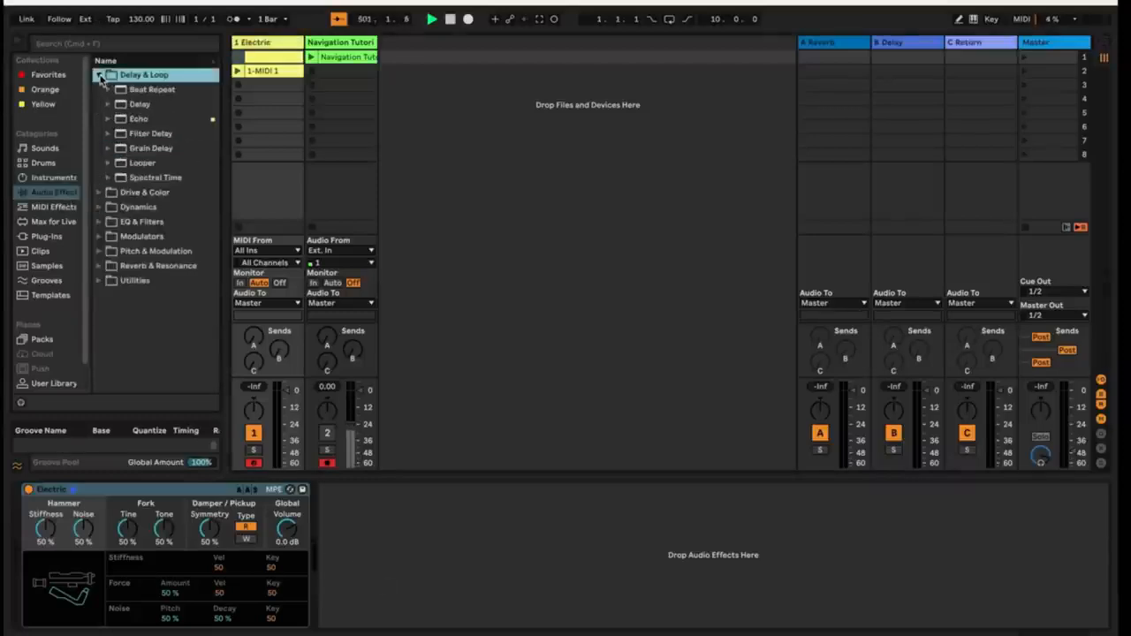
{"action": "left_click", "coordinate": [99, 75]}
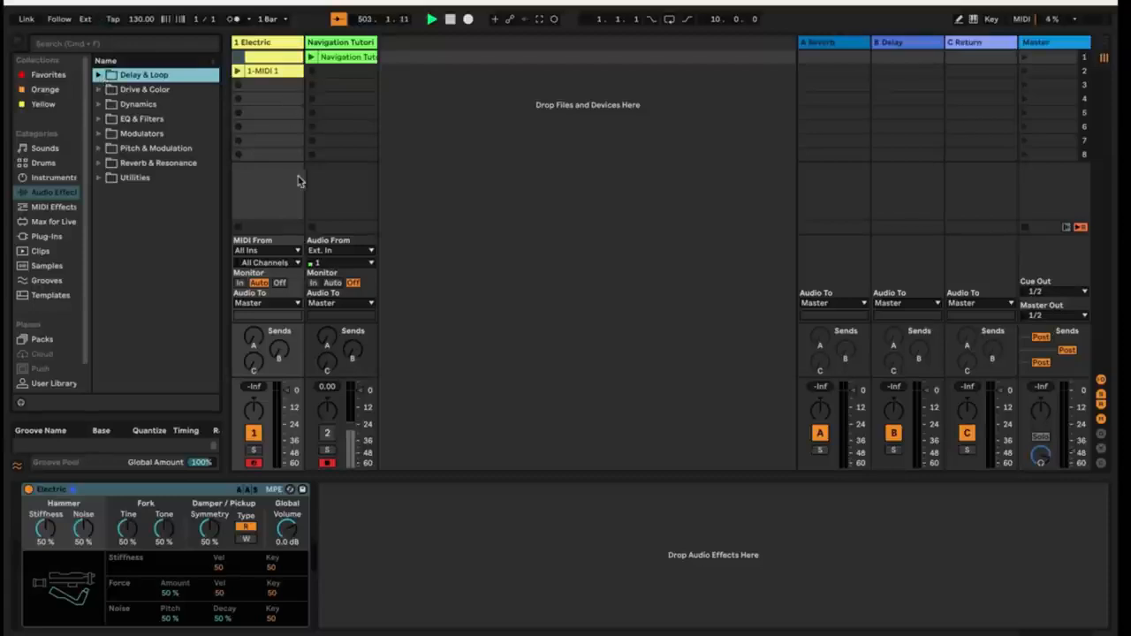
{"action": "left_click", "coordinate": [255, 43]}
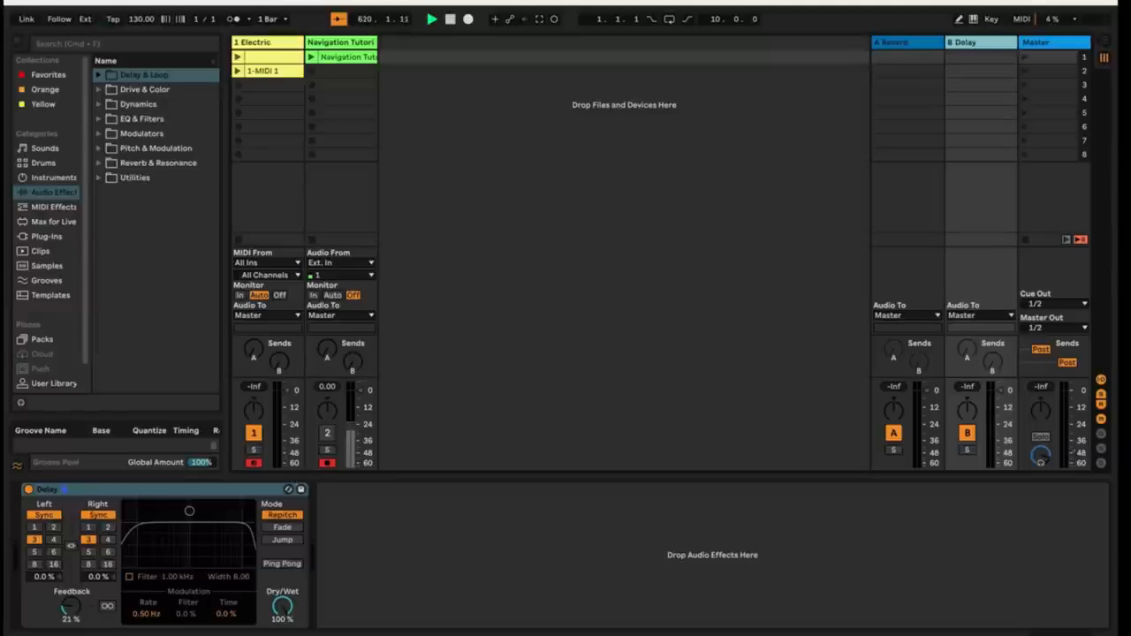
Try out the Electric track's pan control and deactivate and reactivate the track.
{"action": "mouse_move", "coordinate": [685, 629]}
{"action": "mouse_move", "coordinate": [258, 423]}
{"action": "left_mouse_down"}
{"action": "mouse_move", "coordinate": [263, 463]}
{"action": "mouse_move", "coordinate": [250, 357]}
{"action": "mouse_move", "coordinate": [252, 416]}
{"action": "left_mouse_up"}
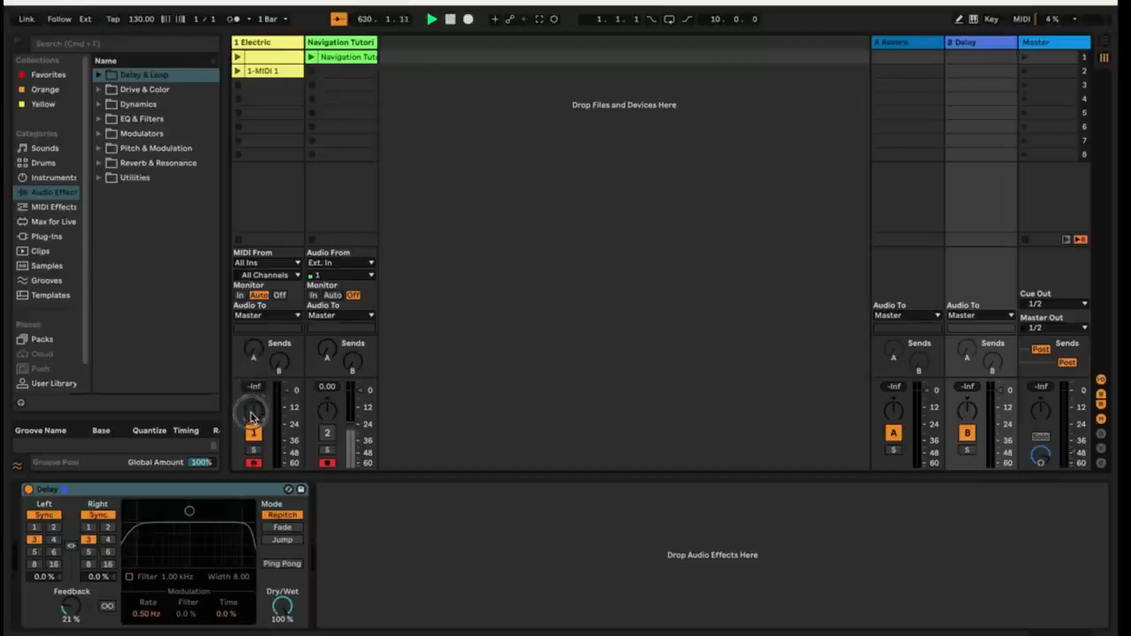
{"action": "left_click", "coordinate": [254, 398]}
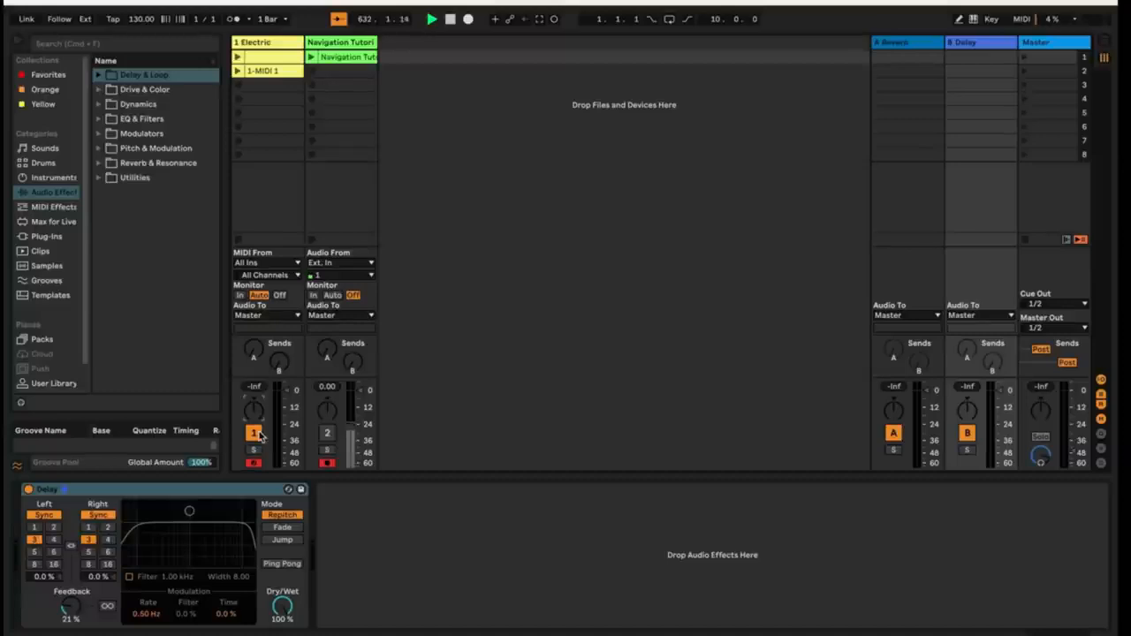
{"action": "left_click", "coordinate": [255, 433]}
{"action": "left_click", "coordinate": [256, 433]}
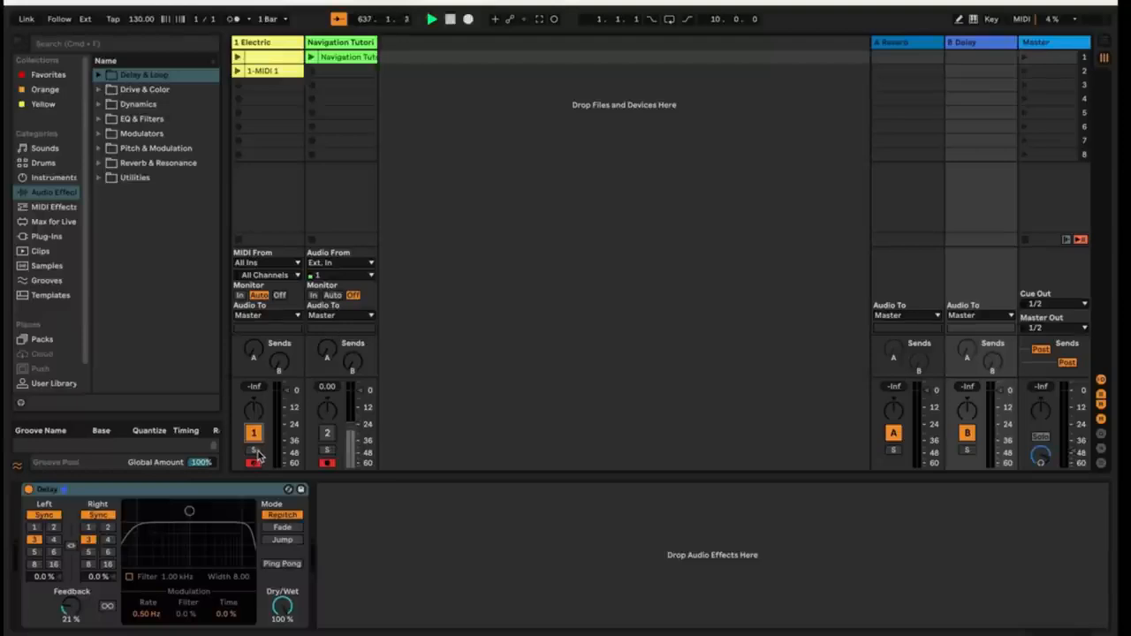
Solo and unsolo the Electric track, and disarm both tracks for recording.
{"action": "left_click", "coordinate": [255, 451]}
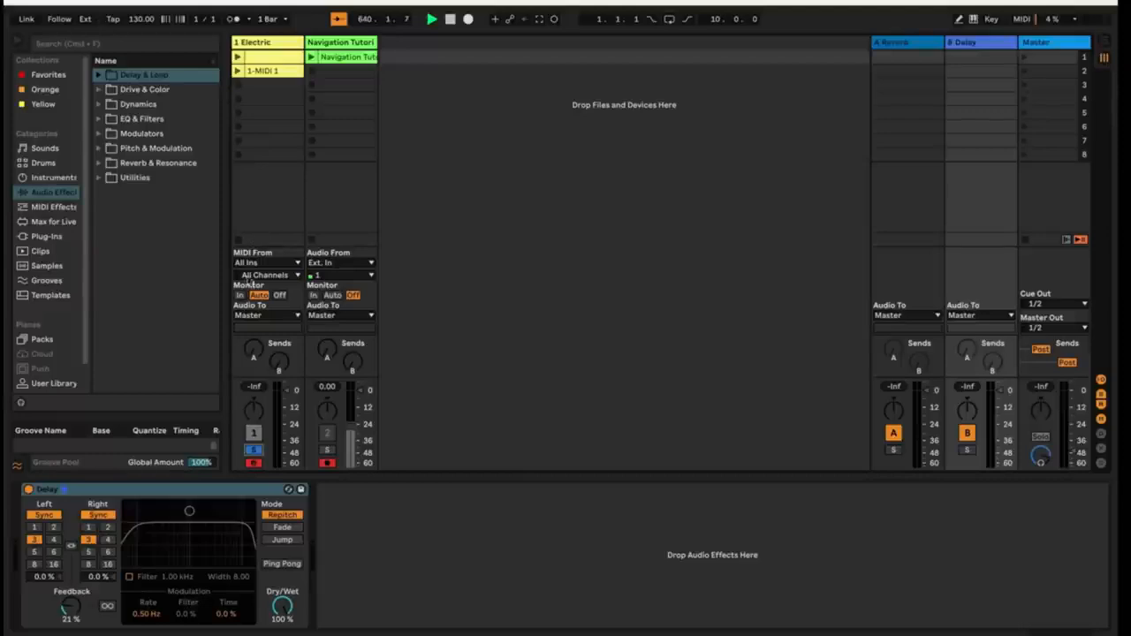
{"action": "left_click", "coordinate": [255, 453]}
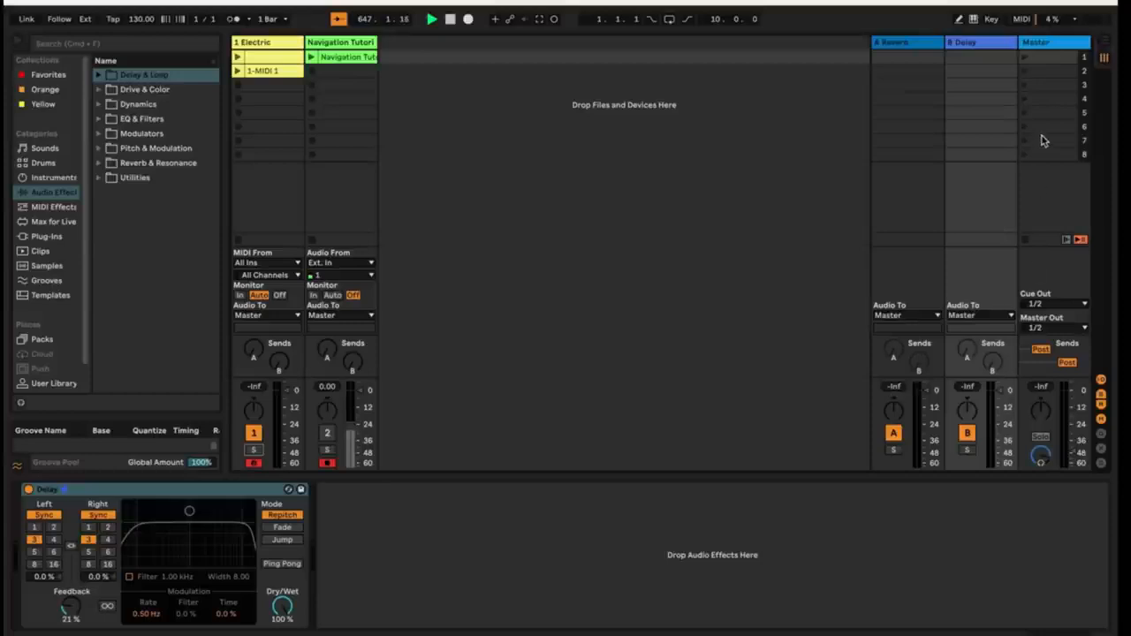
{"action": "left_click", "coordinate": [327, 462]}
{"action": "left_click", "coordinate": [327, 462]}
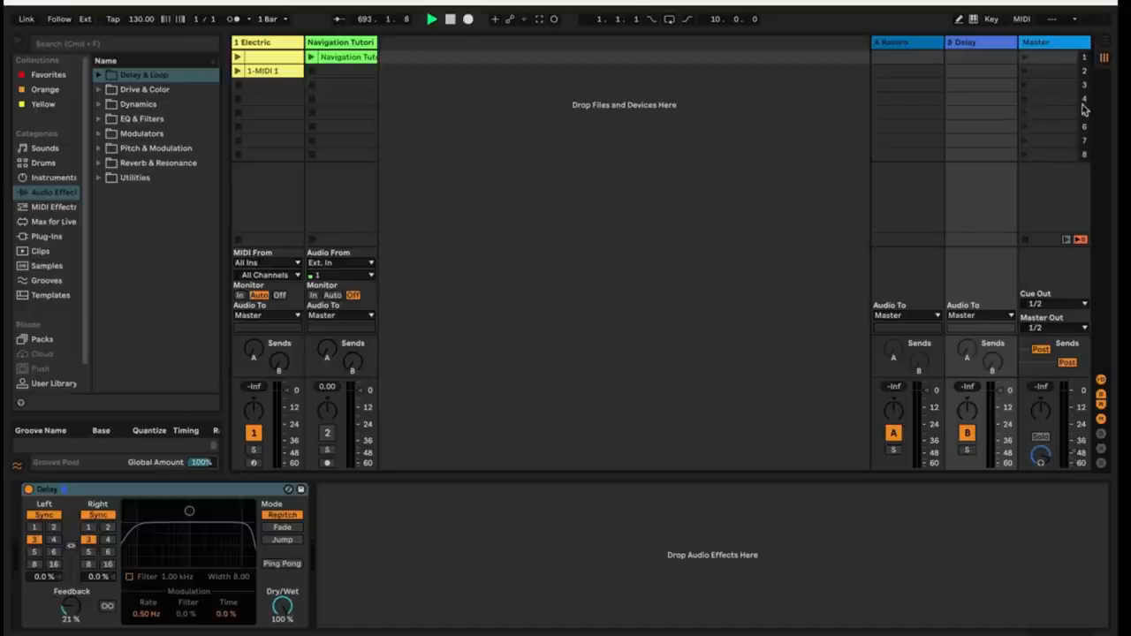
Switch to the Arrangement View and insert an empty one-bar MIDI clip at about bar 23 on the Electric track.
{"action": "left_click", "coordinate": [1106, 46]}
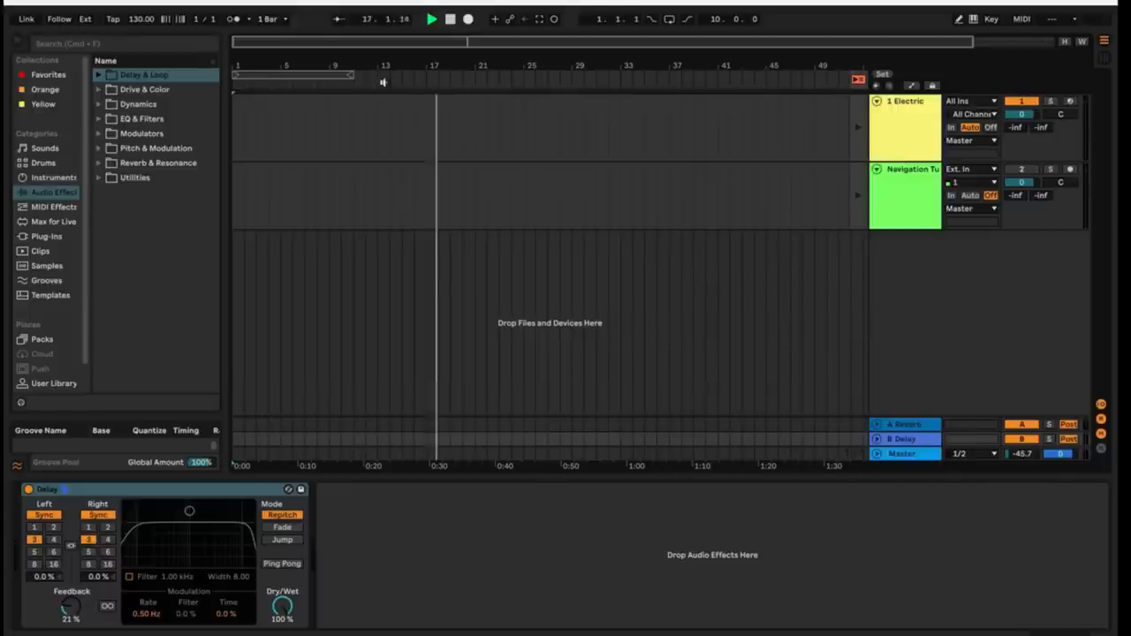
{"action": "left_click", "coordinate": [383, 82]}
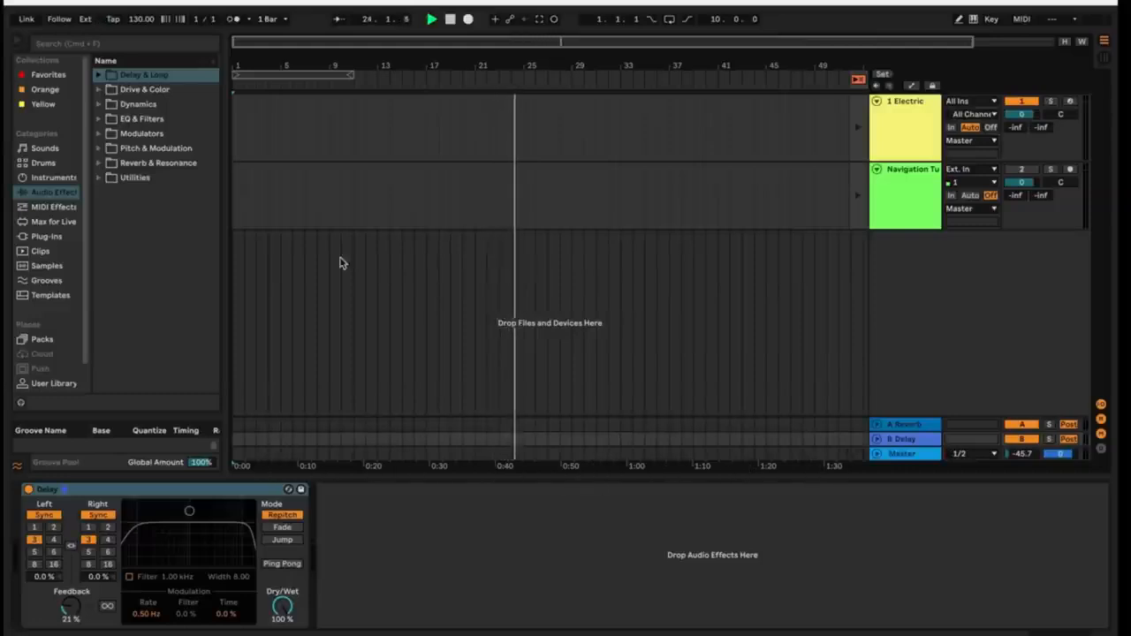
{"action": "double_click", "coordinate": [505, 107]}
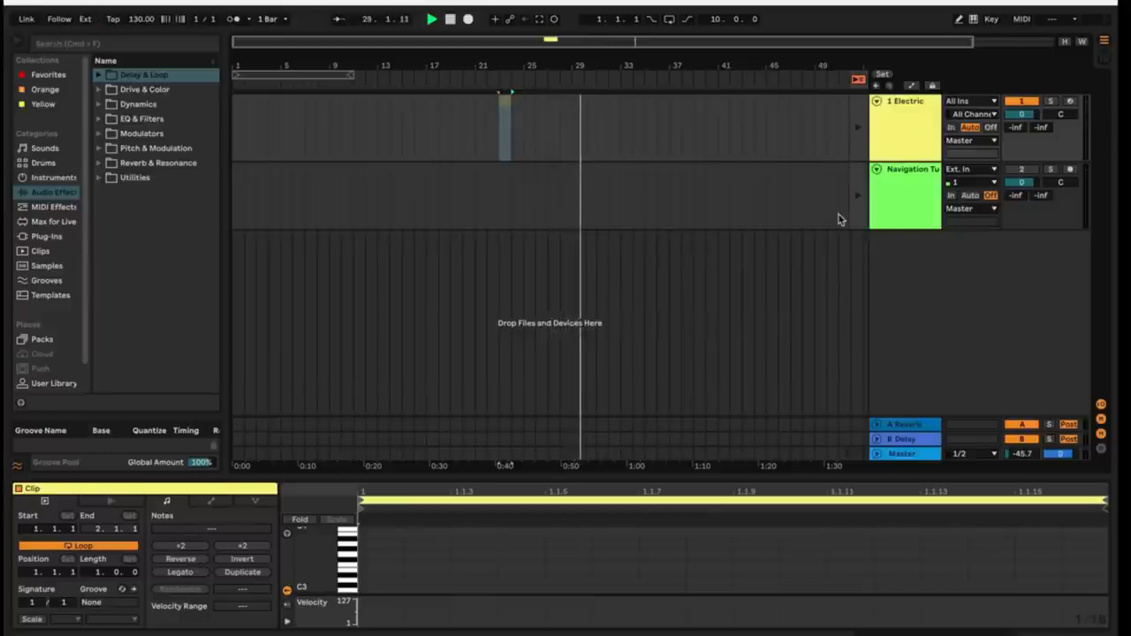
Arm the green audio track and record a clip of about two bars from around bar 32 in the Arrangement.
{"action": "left_click", "coordinate": [1070, 170]}
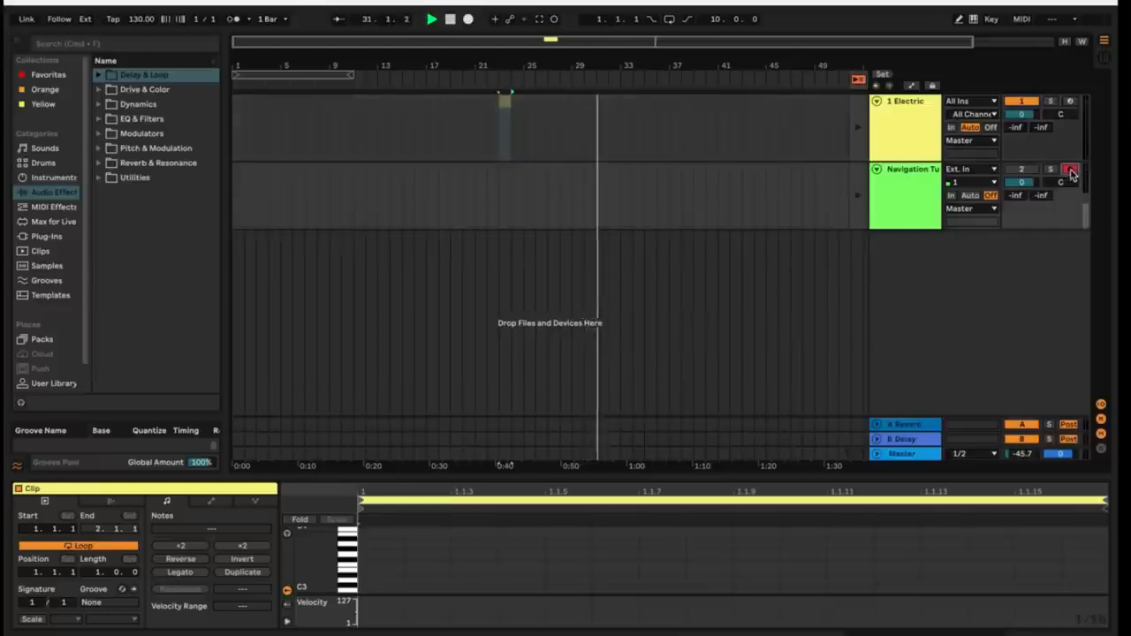
{"action": "left_click", "coordinate": [469, 19]}
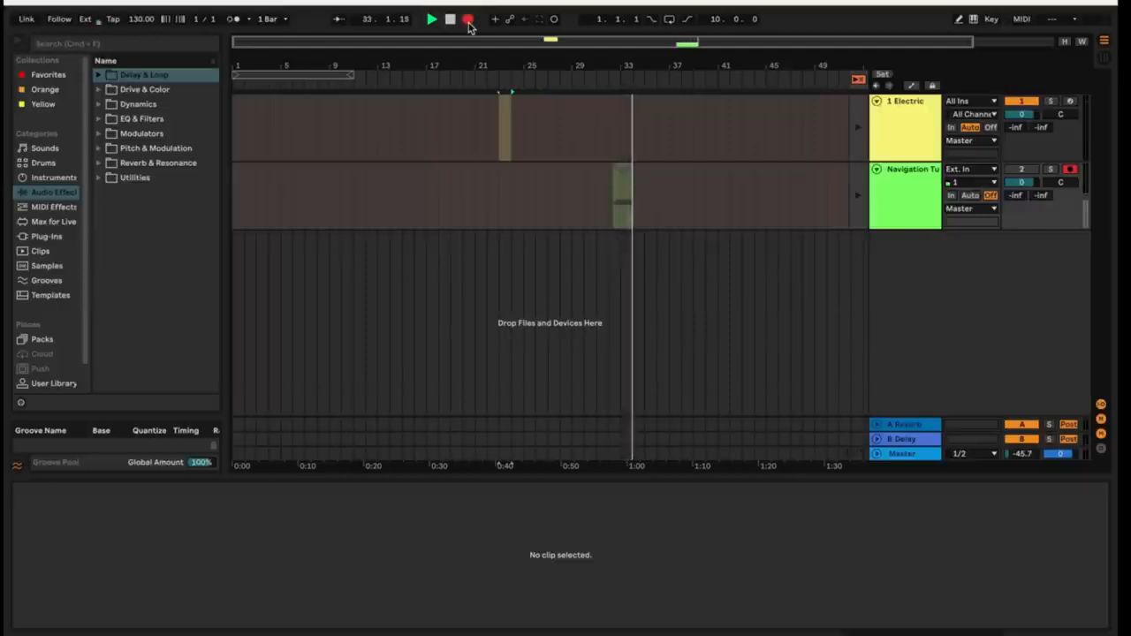
{"action": "left_click", "coordinate": [468, 19]}
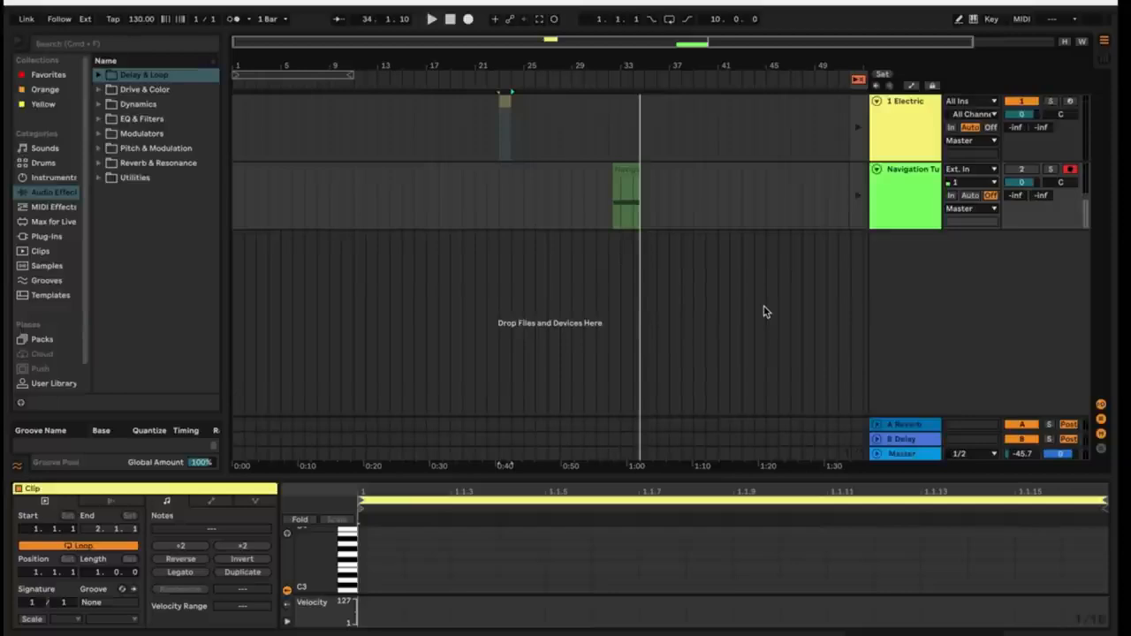
Switch back and forth between the Session View and the Arrangement View to compare their layouts.
{"action": "key", "text": "Tab"}
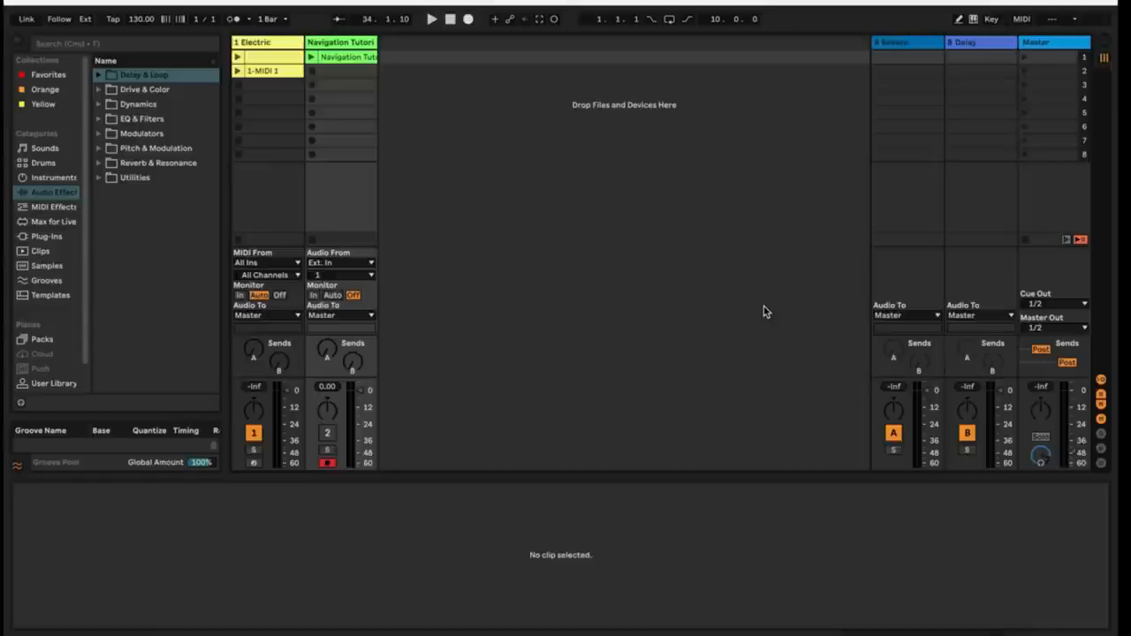
{"action": "key", "text": "Tab"}
{"action": "key", "text": "Tab"}
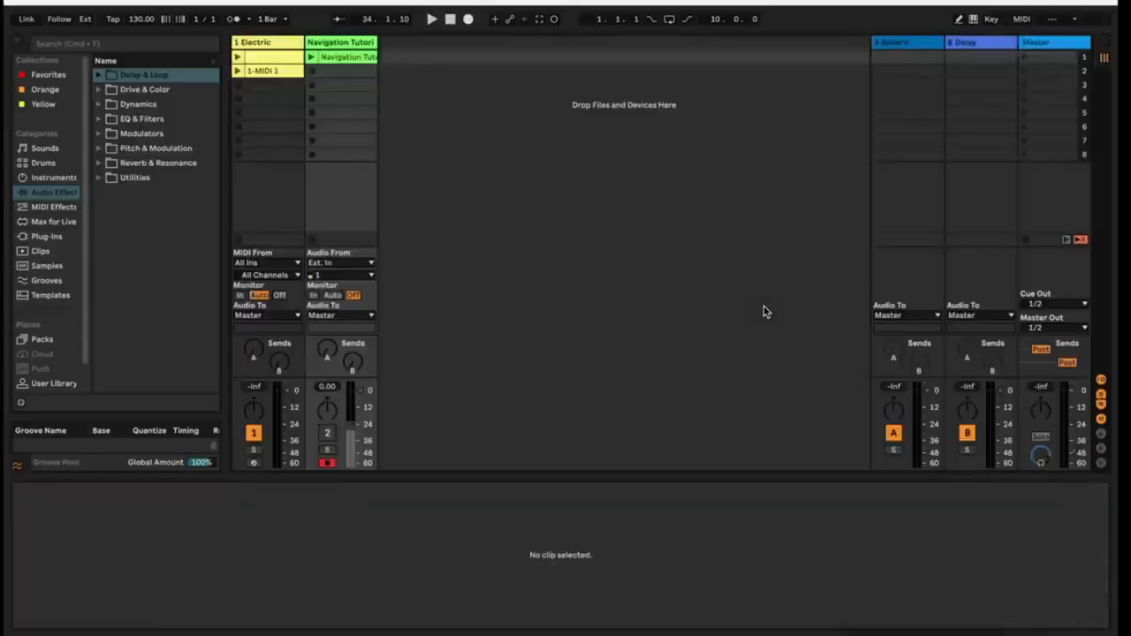
{"action": "key", "text": "Tab"}
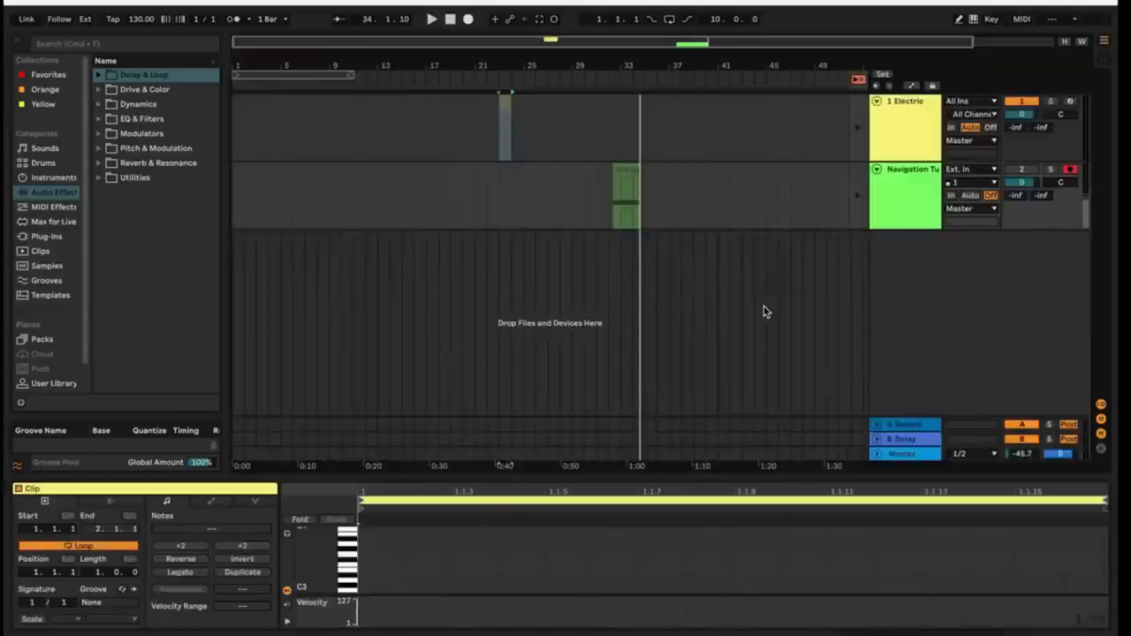
{"action": "key", "text": "Tab"}
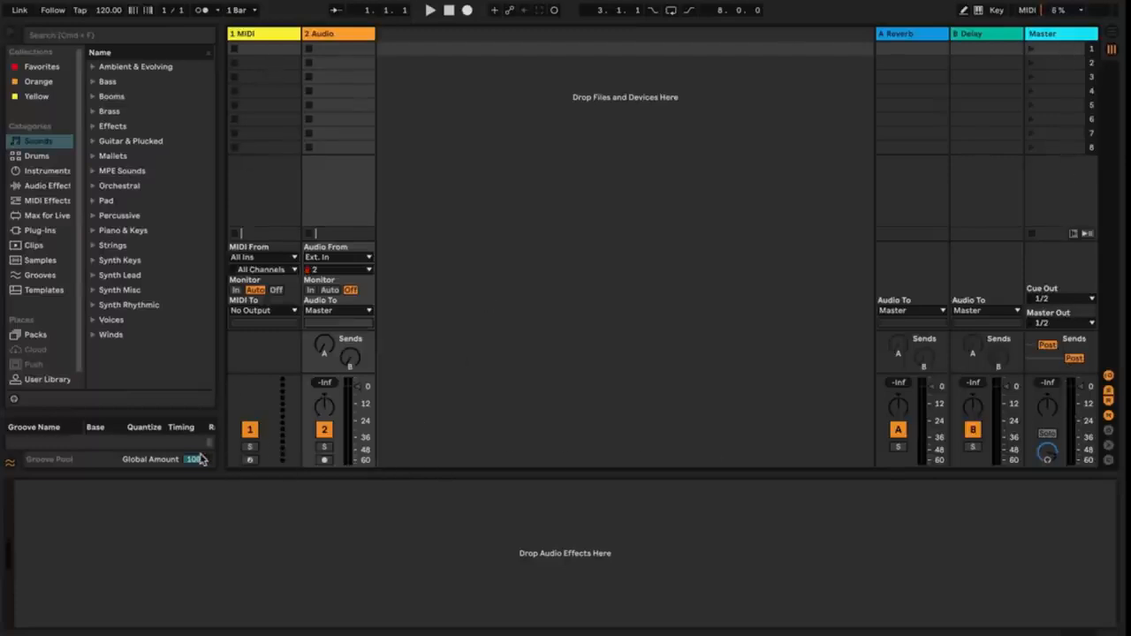
Insert a second MIDI track after the first MIDI track and check the available track insertion commands.
{"action": "left_click", "coordinate": [268, 42]}
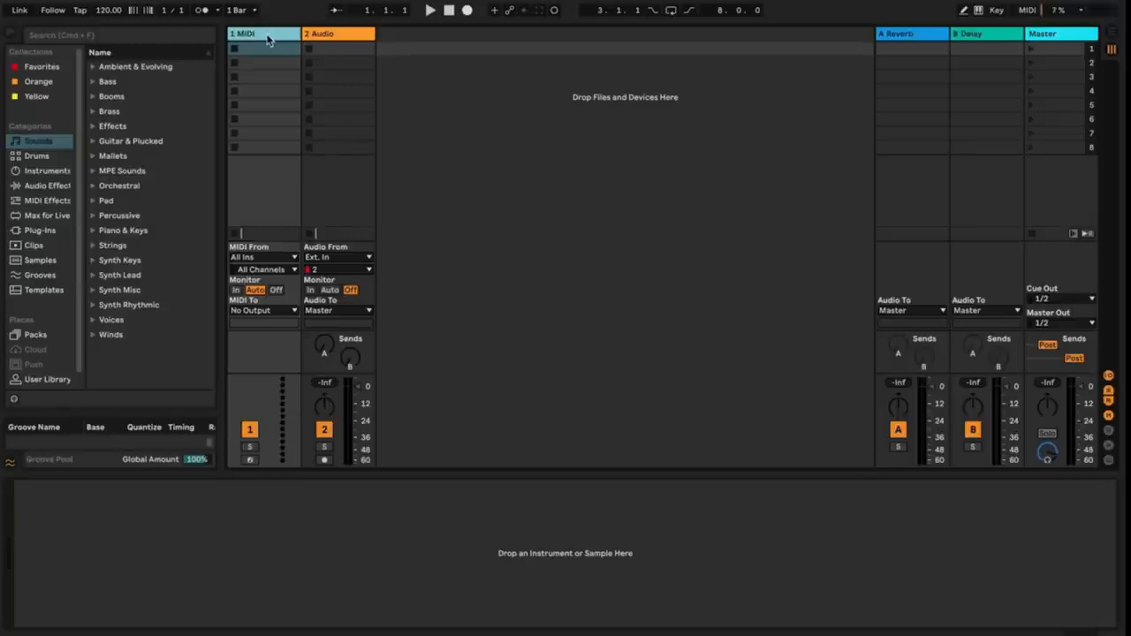
{"action": "key", "text": "super+shift+t"}
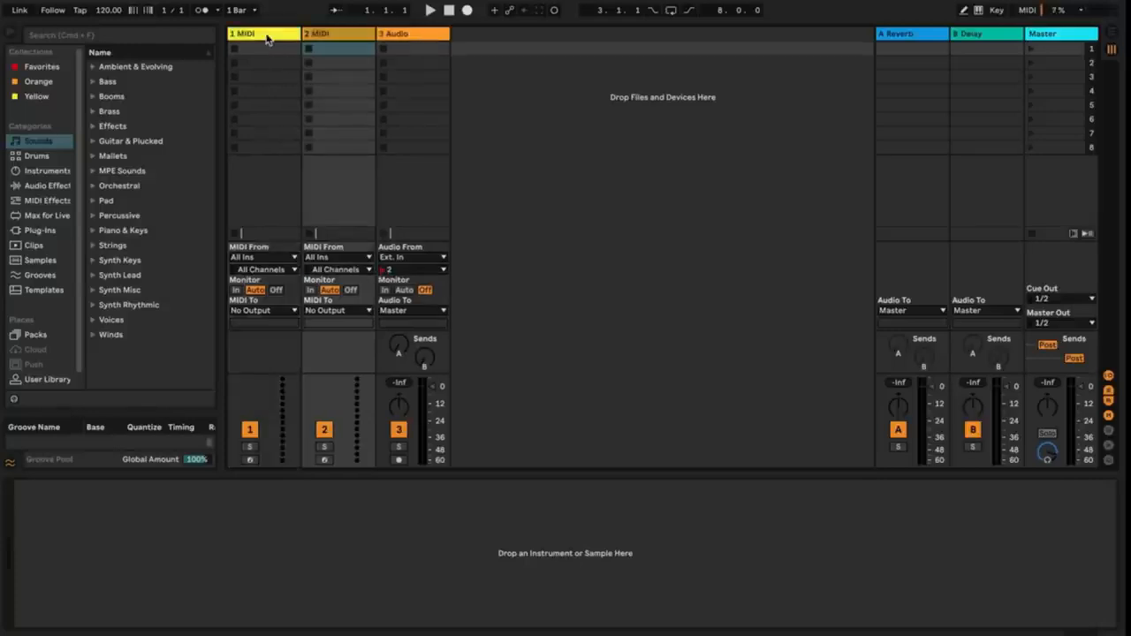
{"action": "left_click", "coordinate": [322, 37]}
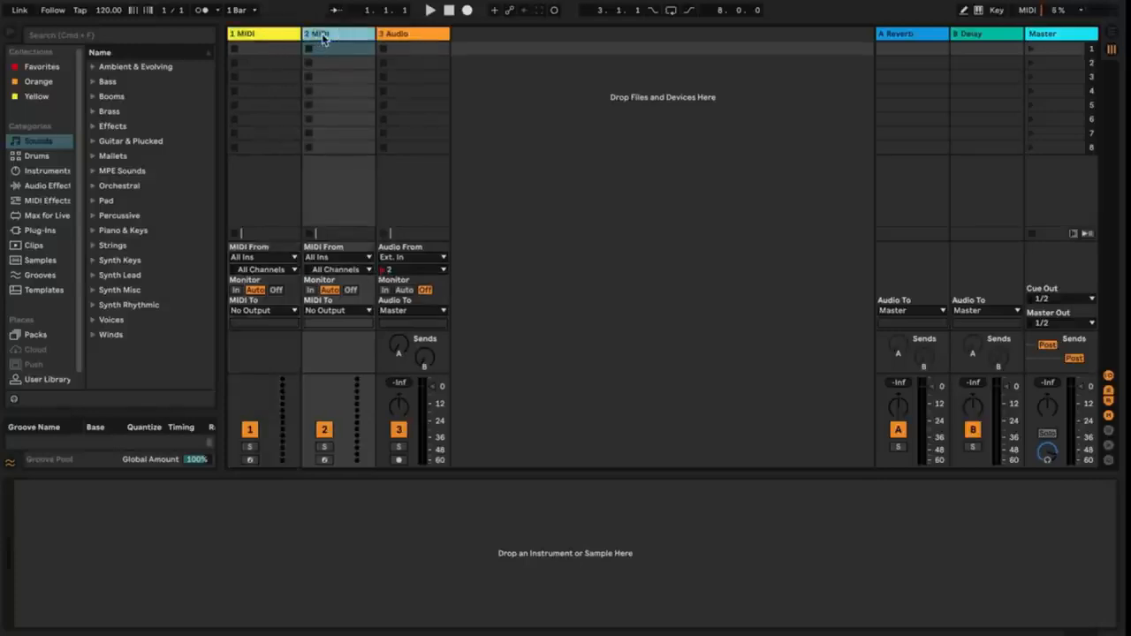
{"action": "right_click", "coordinate": [561, 122]}
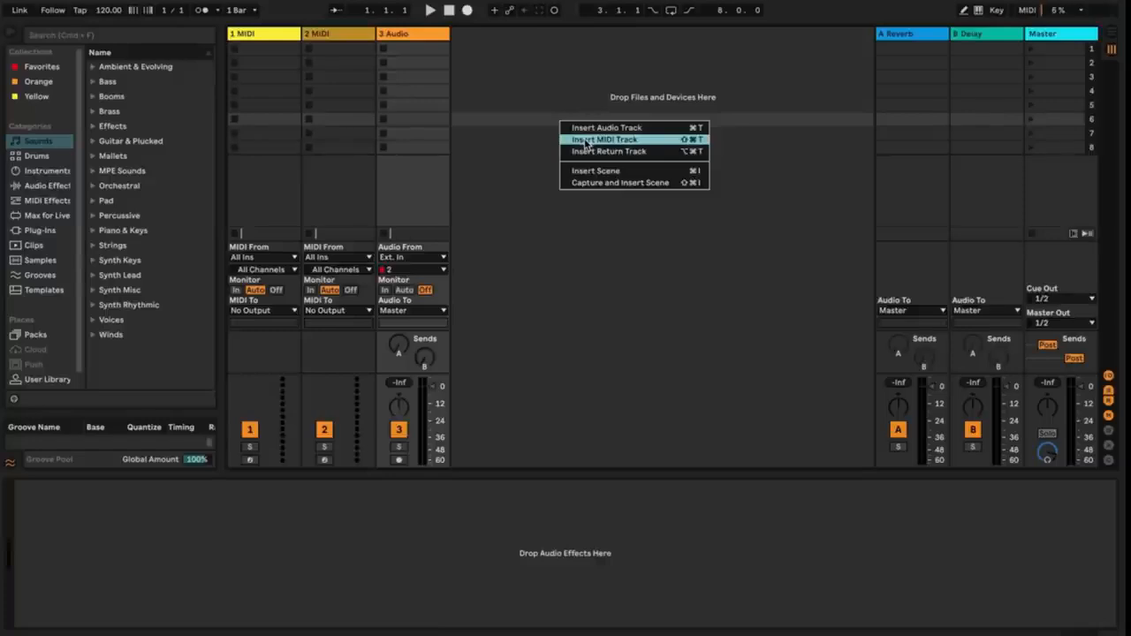
{"action": "left_click", "coordinate": [506, 127]}
Delete the second MIDI track and select the first MIDI track.
{"action": "left_click", "coordinate": [364, 39]}
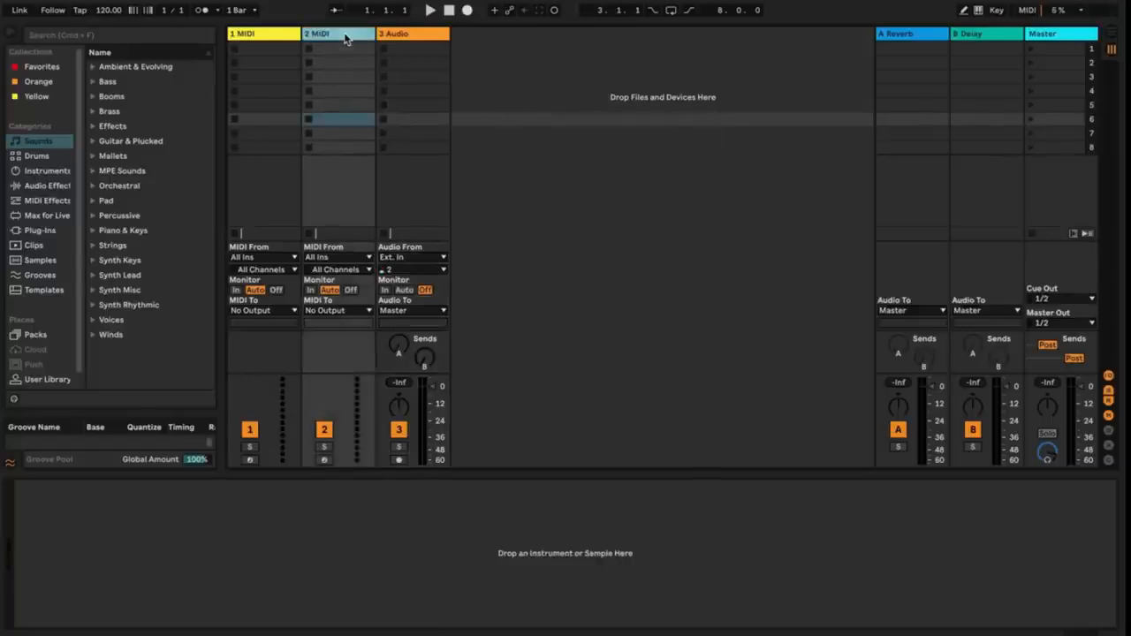
{"action": "key", "text": "Delete"}
{"action": "left_click", "coordinate": [290, 39]}
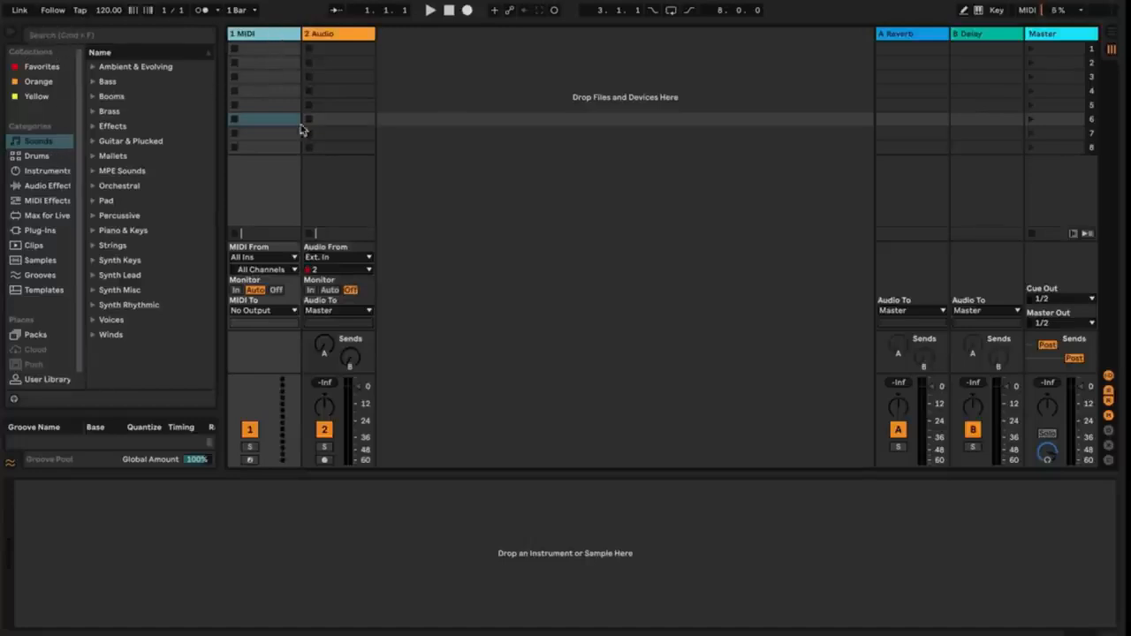
Search the browser's Sounds for "Piano" and select the second preset inside Piano & Keys.
{"action": "left_click", "coordinate": [70, 36]}
{"action": "type", "text": "Piano"}
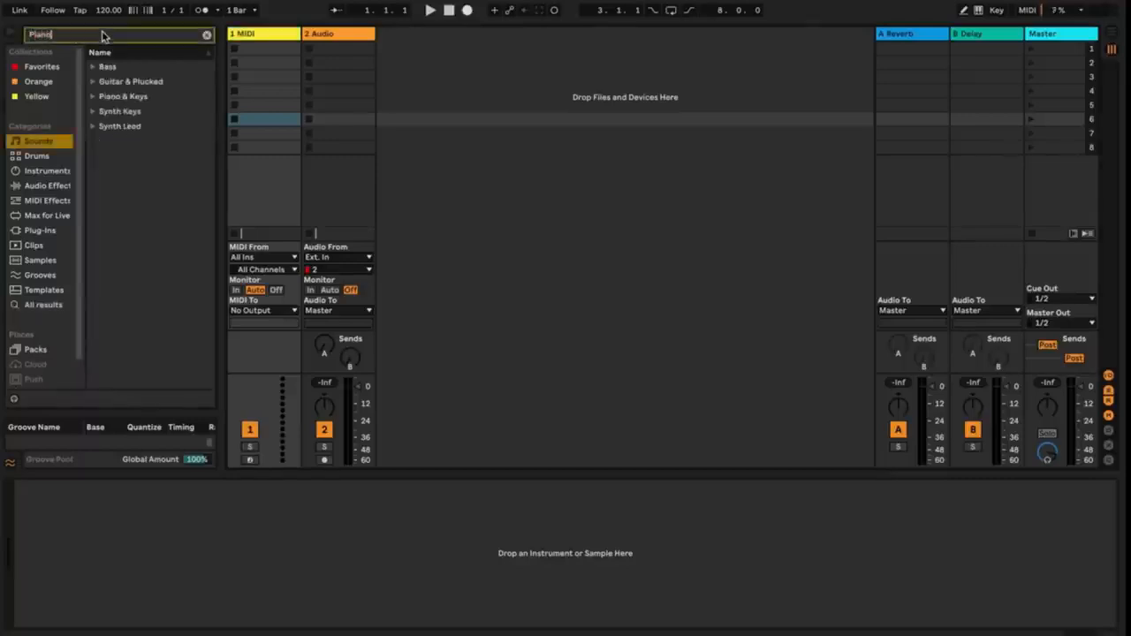
{"action": "left_click", "coordinate": [95, 97]}
{"action": "left_click", "coordinate": [135, 126]}
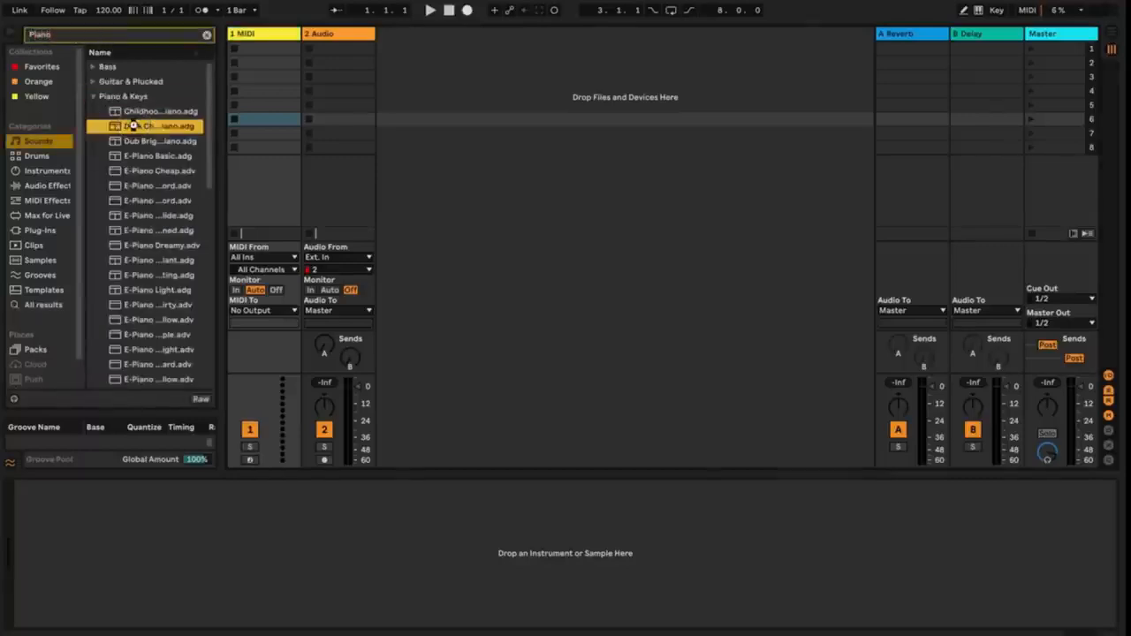
Load the Dark Chord Piano preset onto the first MIDI track and clear the browser search to show all Sounds.
{"action": "double_click", "coordinate": [133, 127]}
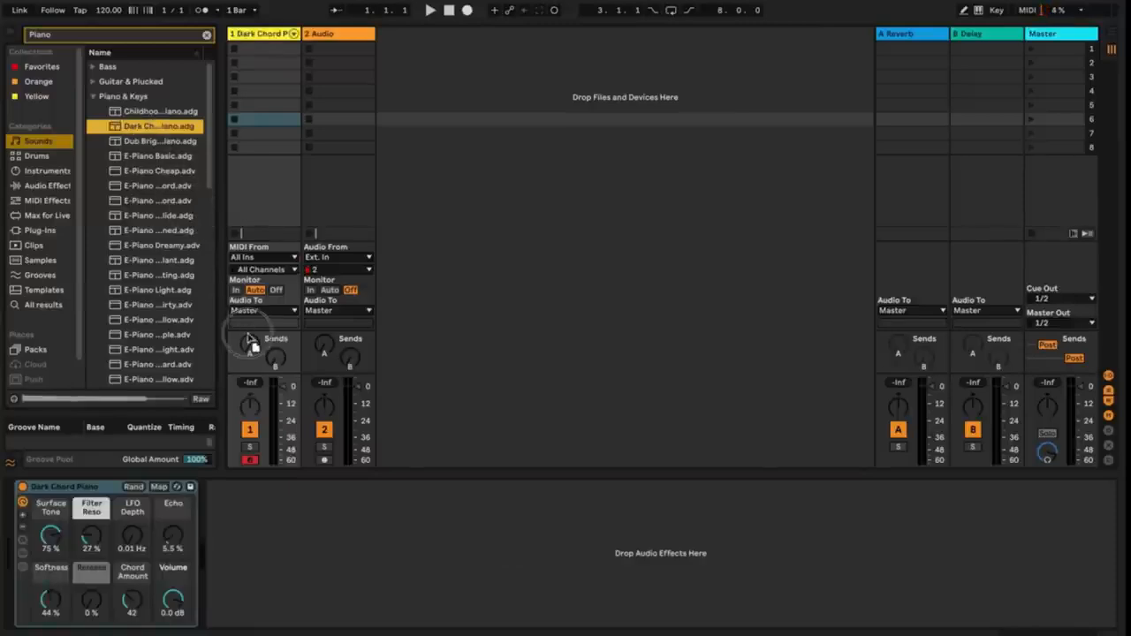
{"action": "left_click", "coordinate": [330, 542]}
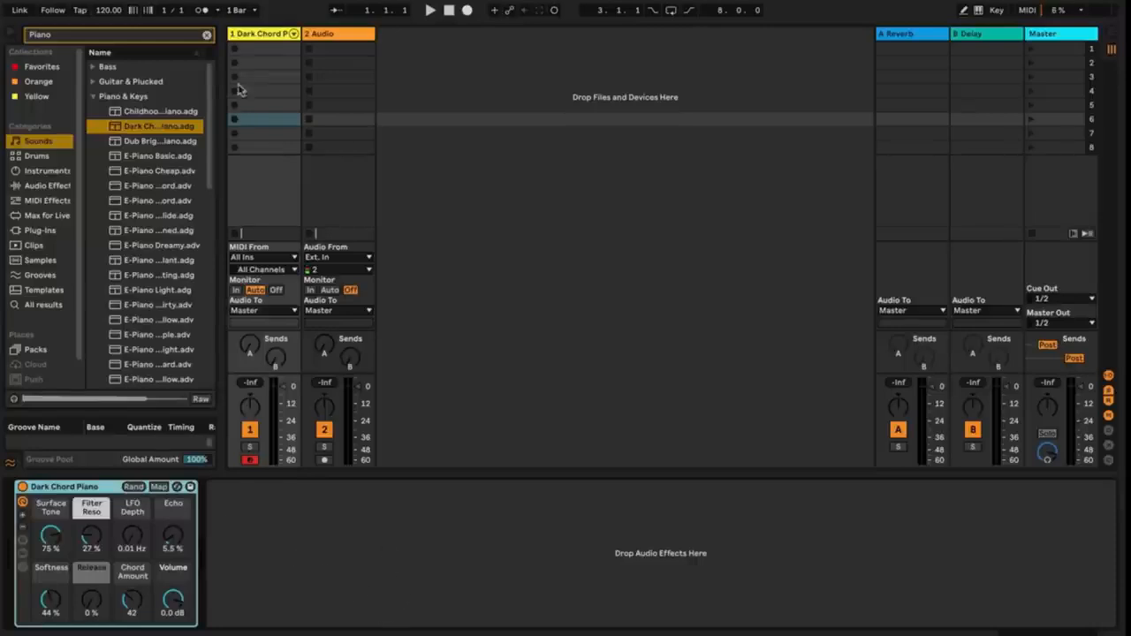
{"action": "left_click", "coordinate": [207, 34]}
{"action": "left_click", "coordinate": [45, 142]}
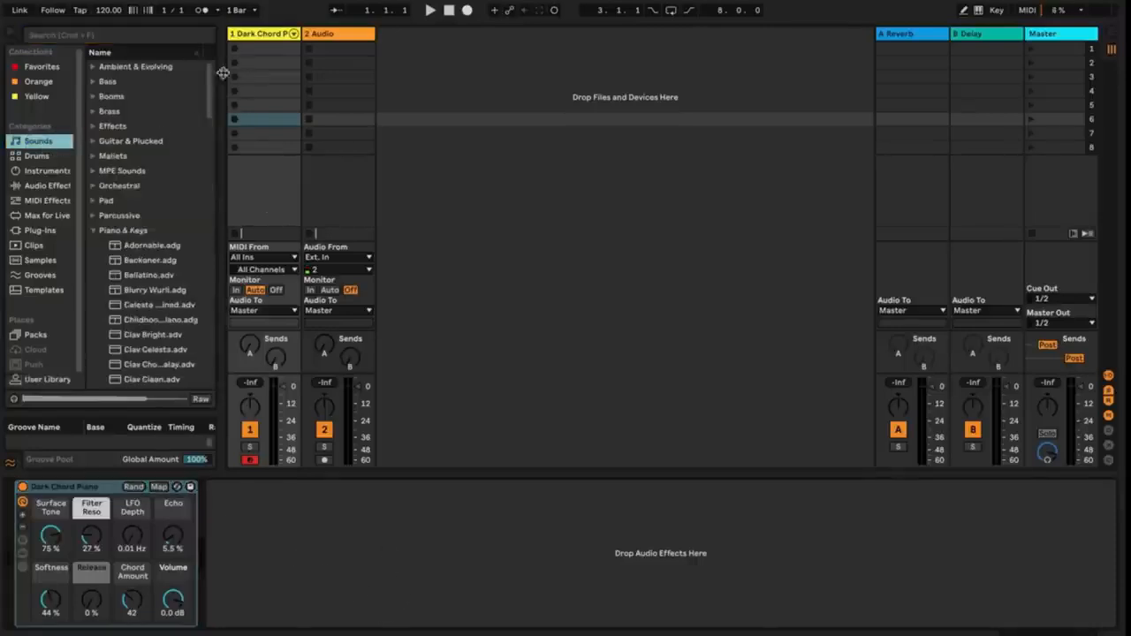
Create an empty MIDI clip in the first slot of the Dark Chord Piano track.
{"action": "left_click", "coordinate": [262, 37]}
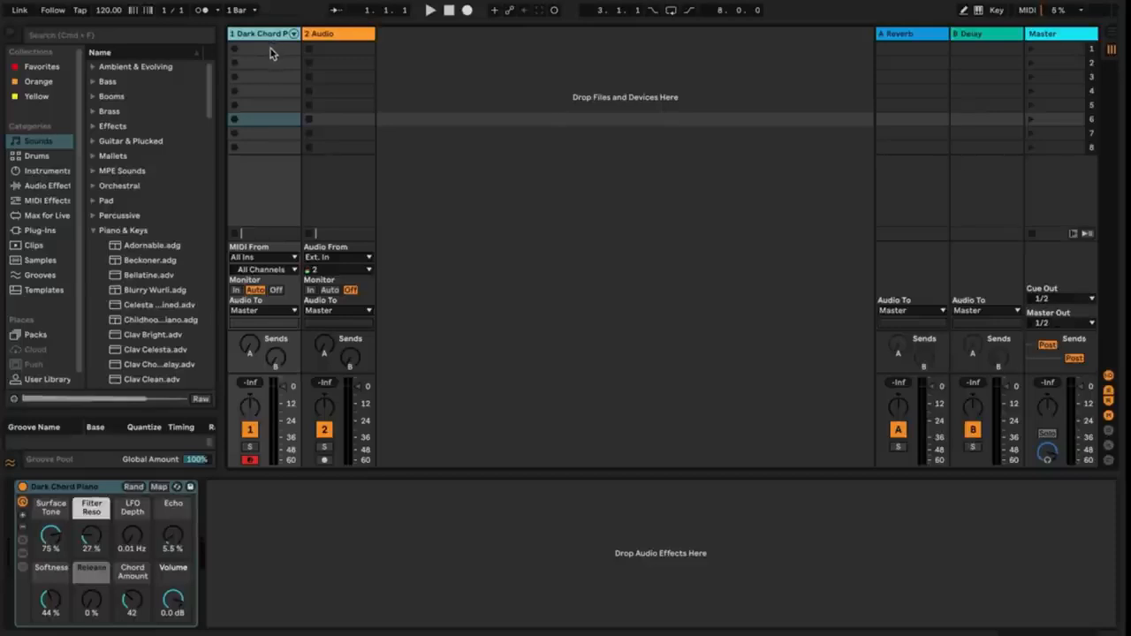
{"action": "double_click", "coordinate": [270, 53]}
{"action": "key", "text": "Delete"}
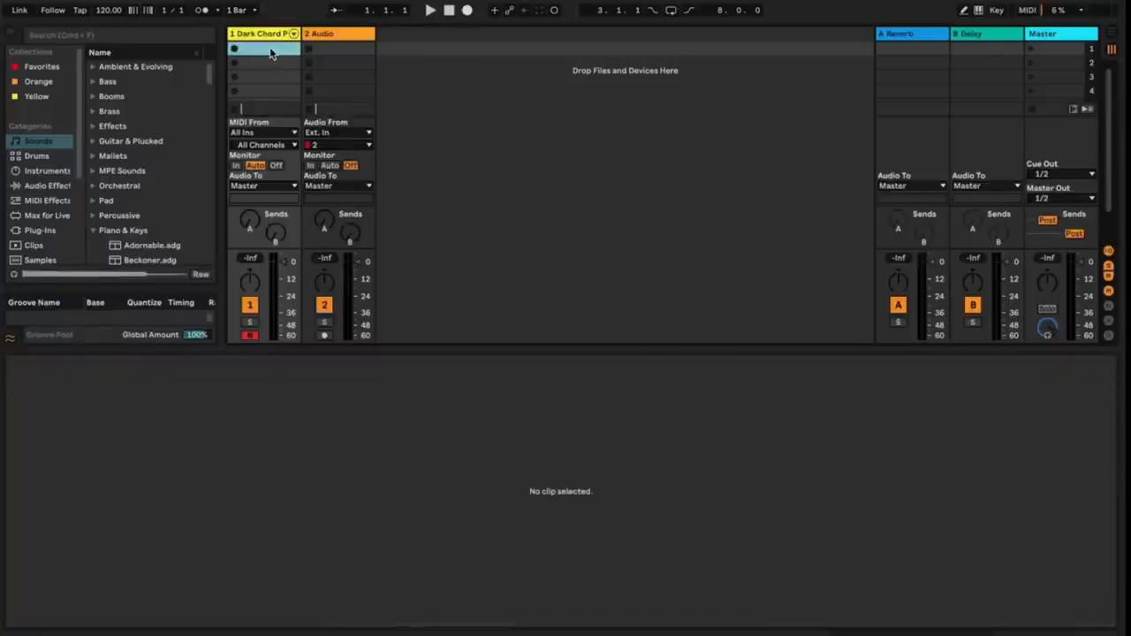
{"action": "double_click", "coordinate": [275, 54]}
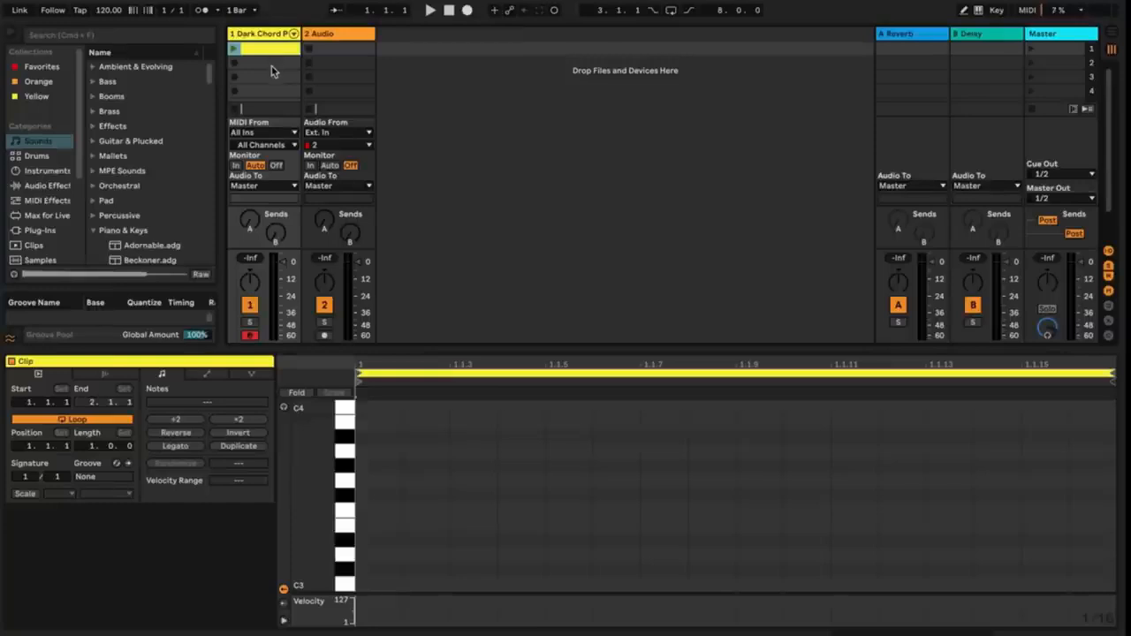
Insert empty MIDI clips in the second and third slots of the Dark Chord Piano track.
{"action": "right_click", "coordinate": [272, 68]}
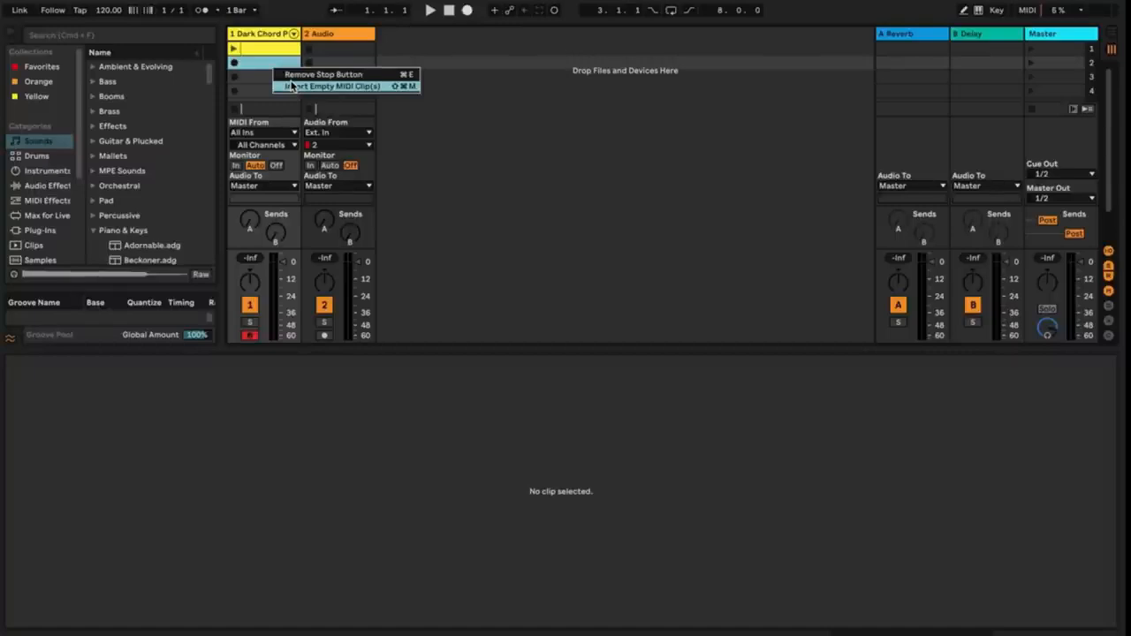
{"action": "left_click", "coordinate": [292, 86]}
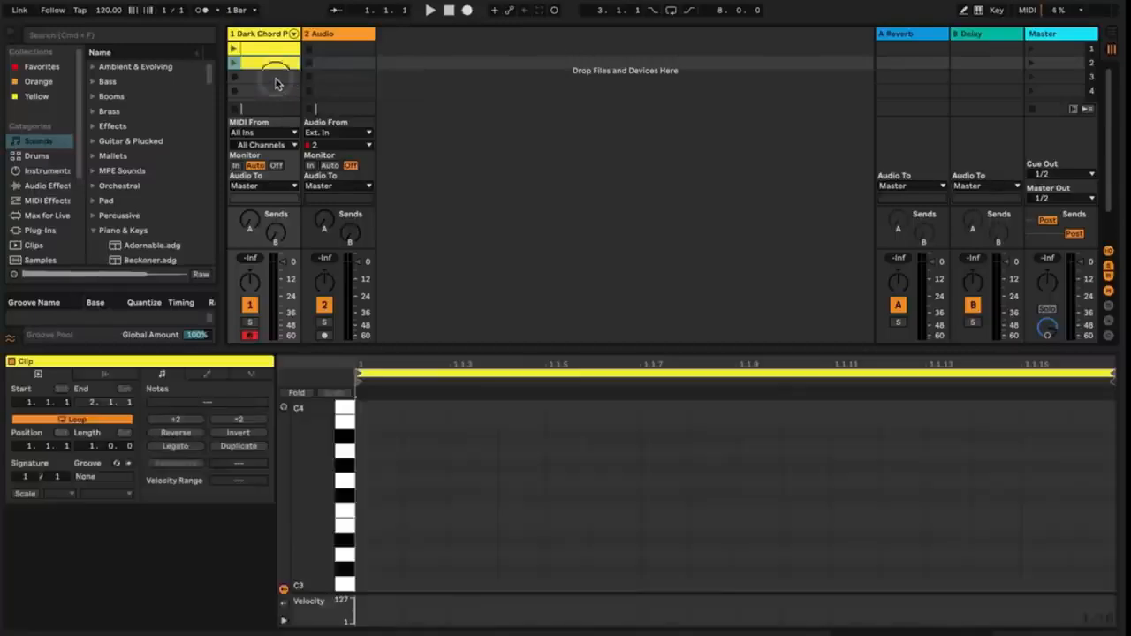
{"action": "left_click", "coordinate": [276, 79]}
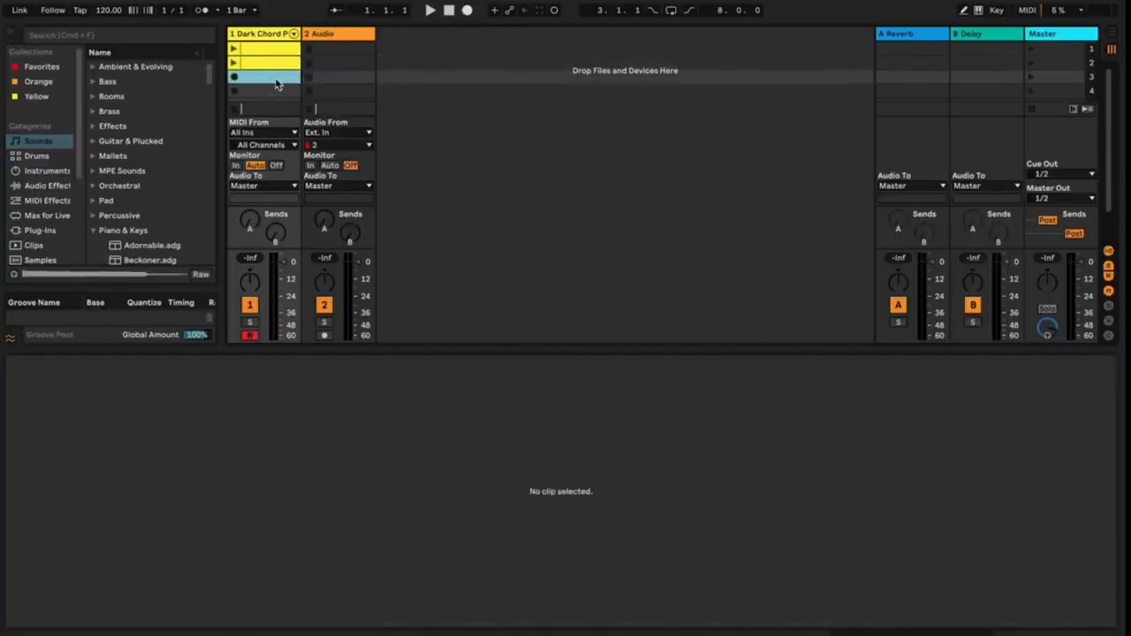
{"action": "double_click", "coordinate": [276, 79]}
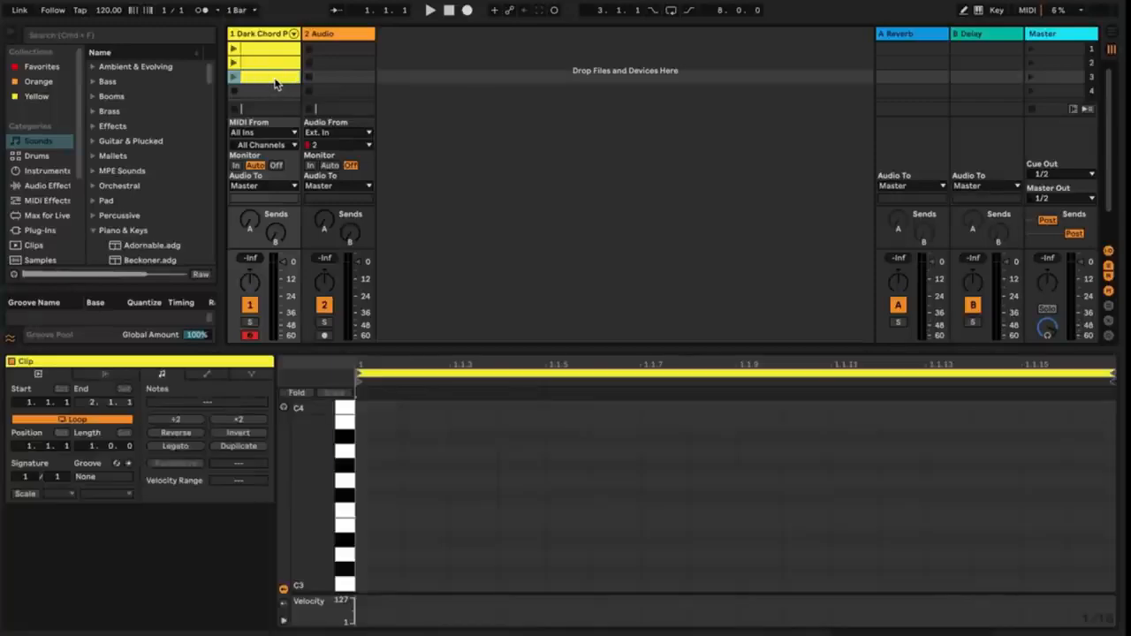
Delete the empty MIDI clips from the third and second slots of the piano track.
{"action": "key", "text": "Delete"}
{"action": "left_click", "coordinate": [275, 67]}
{"action": "key", "text": "Delete"}
Open the clip in the first slot and add C3 sixteenth notes at 1.1.1 and 1.1.4.
{"action": "left_click", "coordinate": [283, 51]}
{"action": "key", "text": "Delete"}
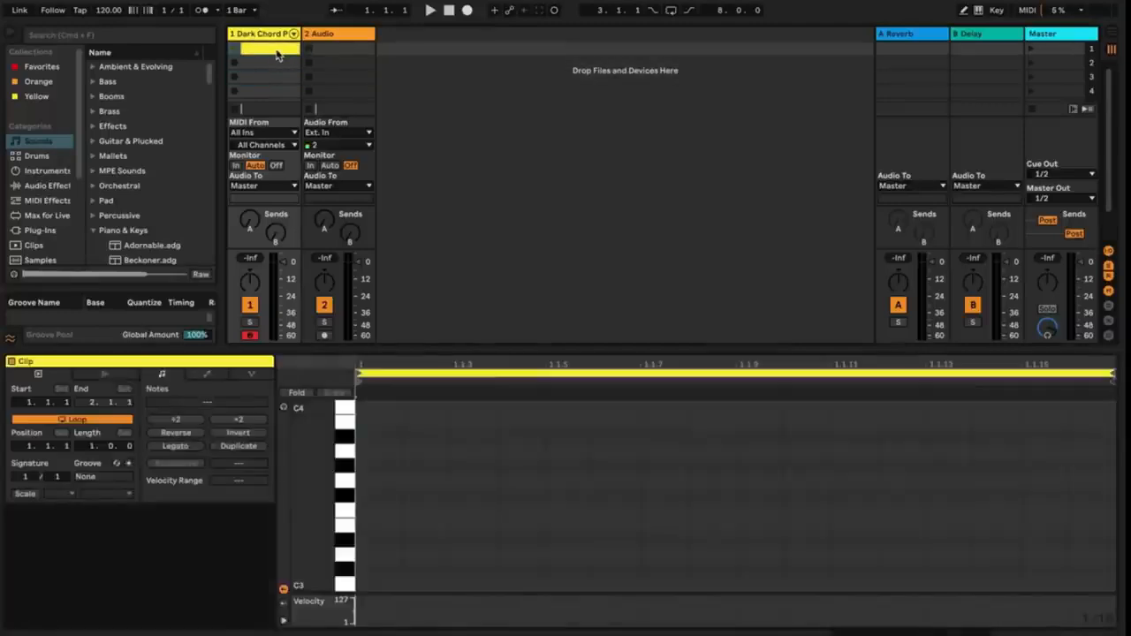
{"action": "left_click", "coordinate": [276, 55]}
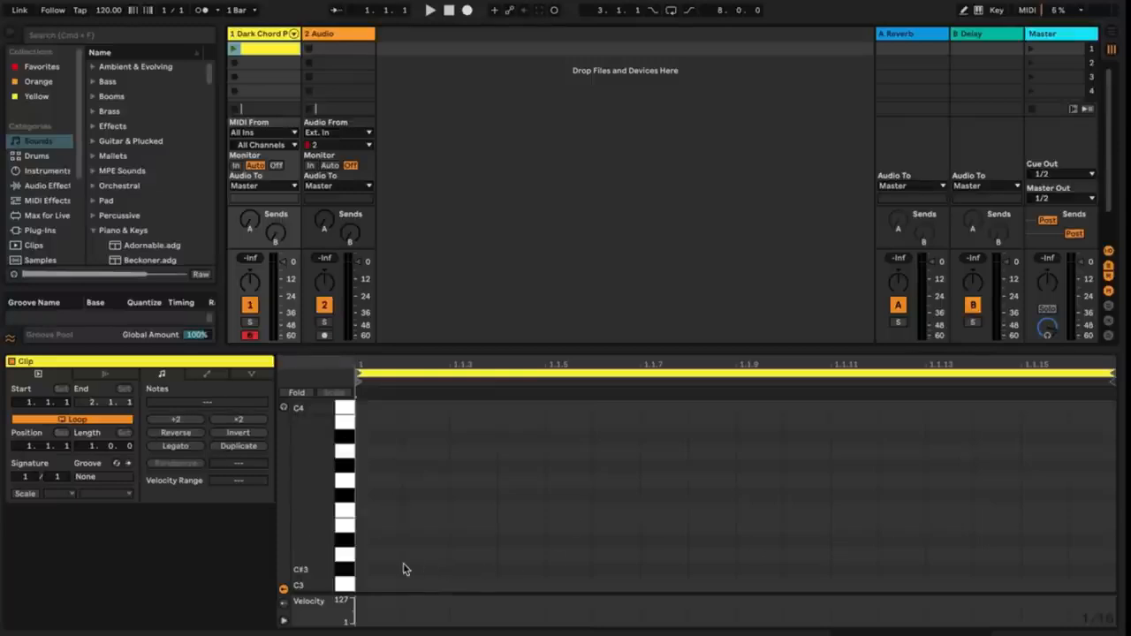
{"action": "double_click", "coordinate": [376, 588]}
{"action": "scroll", "coordinate": [375, 588], "scroll_direction": "down", "scroll_amount": 2}
{"action": "double_click", "coordinate": [499, 532]}
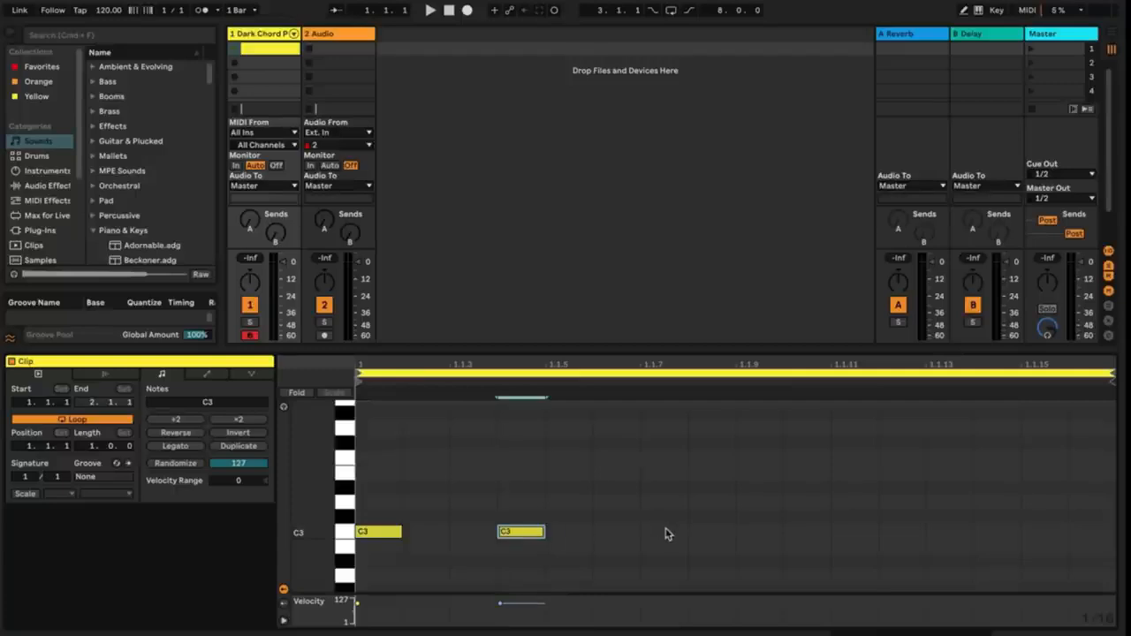
Turn on Draw Mode and draw four consecutive D#3 sixteenth notes starting at 1.1.5.
{"action": "right_click", "coordinate": [630, 508]}
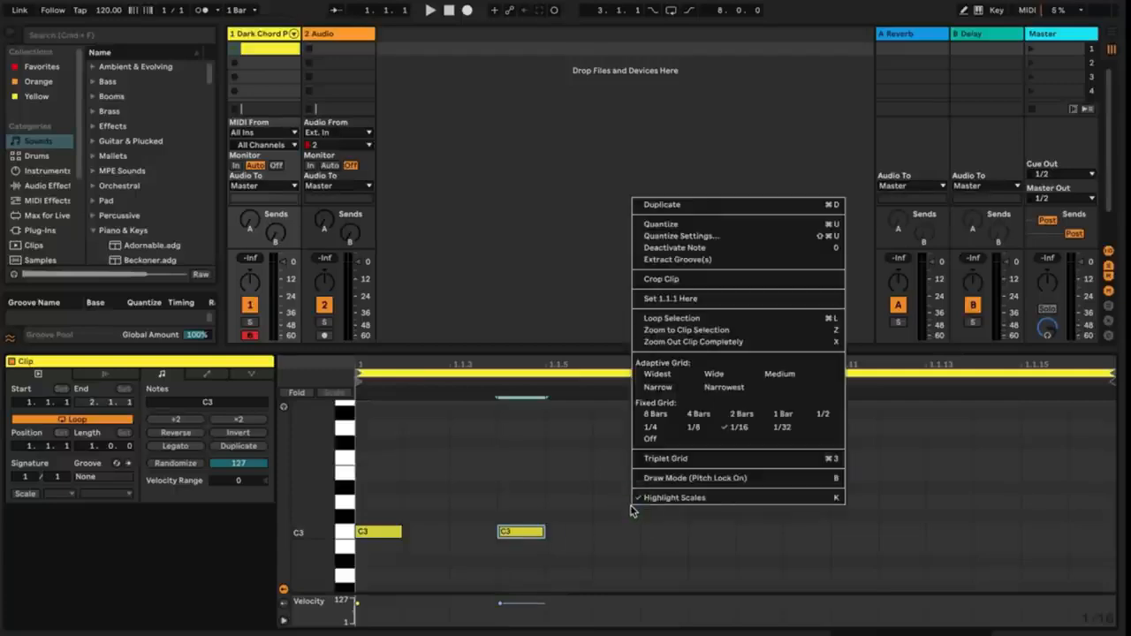
{"action": "left_click", "coordinate": [631, 511]}
{"action": "key", "text": "b"}
{"action": "left_click_drag", "start_coordinate": [565, 488], "coordinate": [718, 477]}
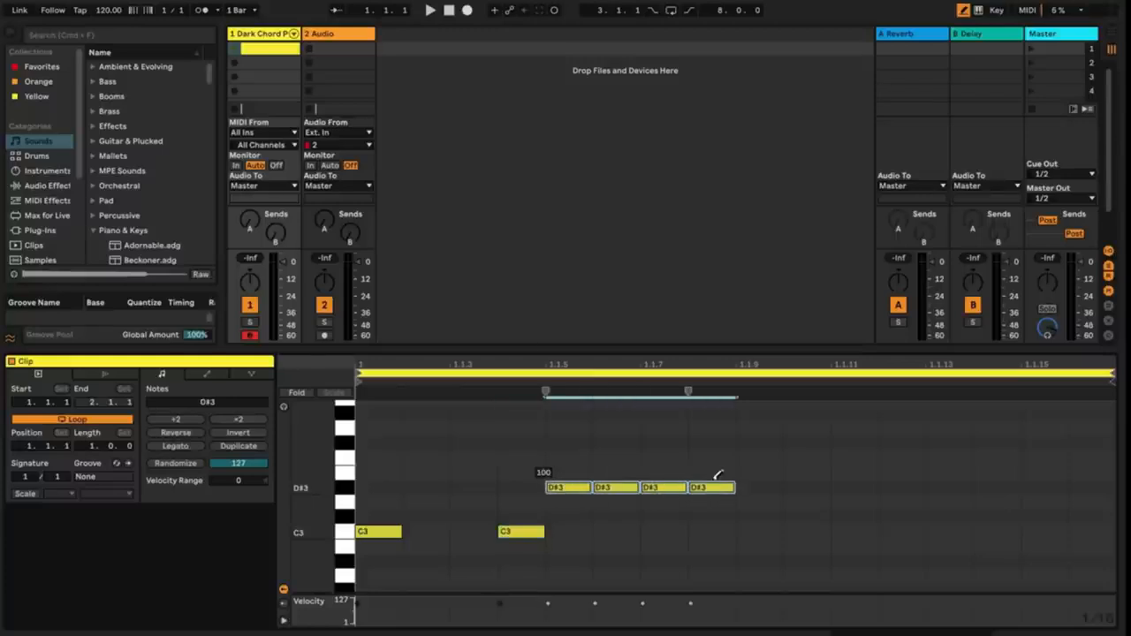
Draw sixteenth notes F#3 at 1.1.9 and 1.1.12, F3 at 1.1.13, D3 at 1.1.15 and A#2 at 1.1.16.
{"action": "right_click", "coordinate": [781, 473]}
{"action": "left_click", "coordinate": [801, 451]}
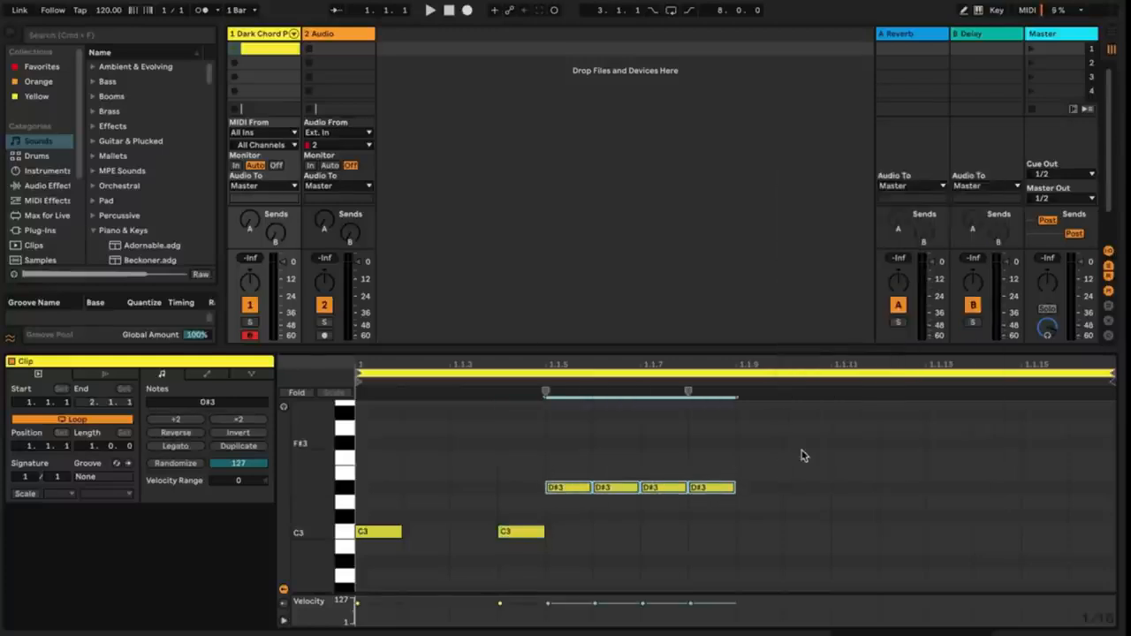
{"action": "right_click", "coordinate": [802, 455]}
{"action": "left_click", "coordinate": [824, 430]}
{"action": "left_click", "coordinate": [776, 442]}
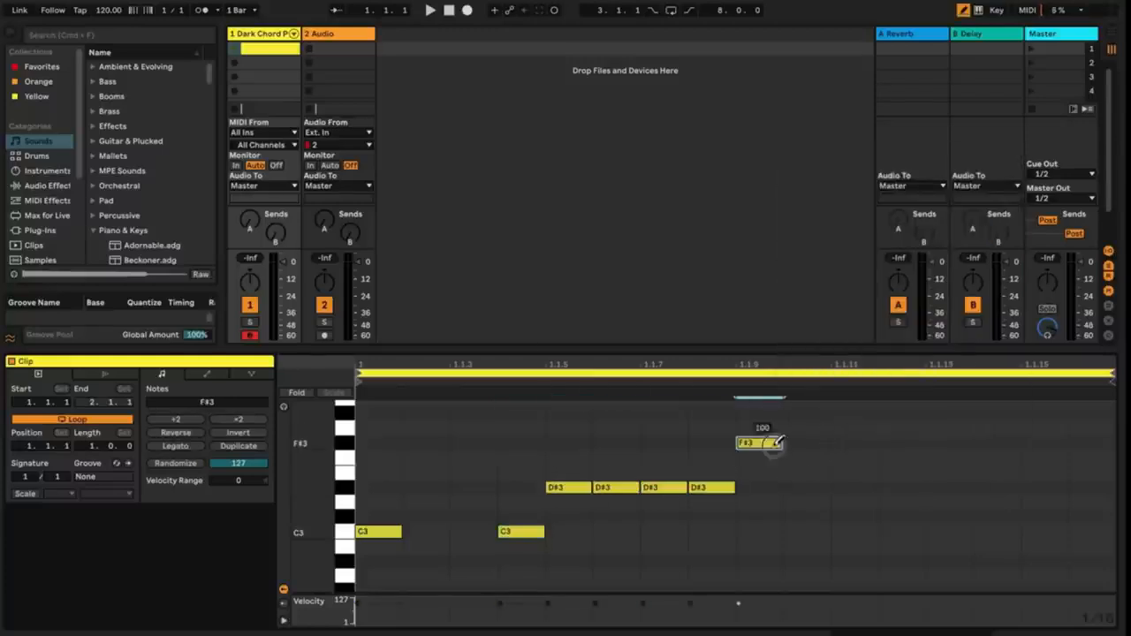
{"action": "left_click", "coordinate": [904, 443]}
{"action": "left_click", "coordinate": [955, 458]}
{"action": "left_click", "coordinate": [1025, 502]}
{"action": "left_click", "coordinate": [1096, 561]}
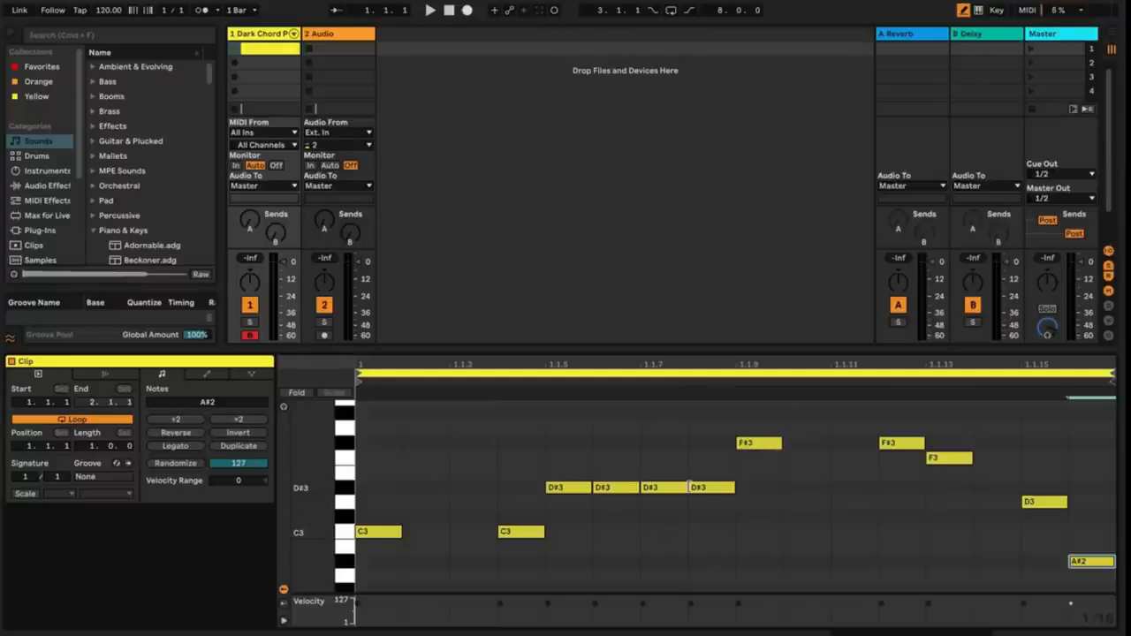
Turn off Draw Mode and lengthen the first C3 note to two sixteenths.
{"action": "right_click", "coordinate": [466, 519]}
{"action": "left_click", "coordinate": [466, 506]}
{"action": "left_click", "coordinate": [398, 531]}
{"action": "left_click_drag", "start_coordinate": [400, 531], "coordinate": [458, 530]}
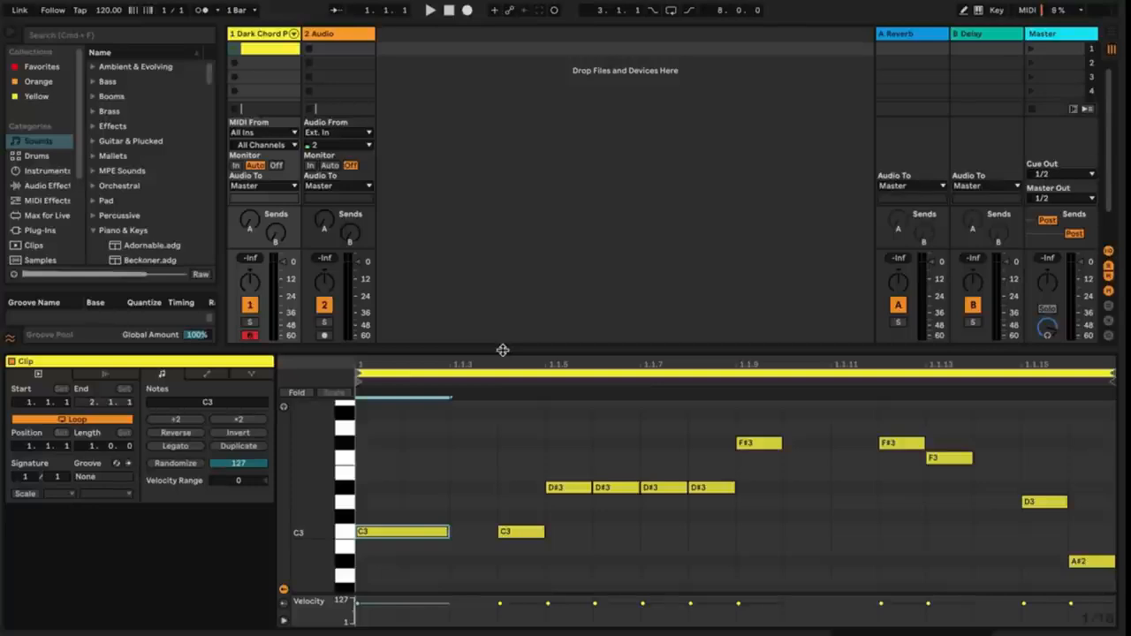
Enable the computer MIDI keyboard and record a short melody of D3, G3, A3, B3 and C4 notes into the piano track's second slot.
{"action": "left_click", "coordinate": [978, 9]}
{"action": "left_click", "coordinate": [235, 64]}
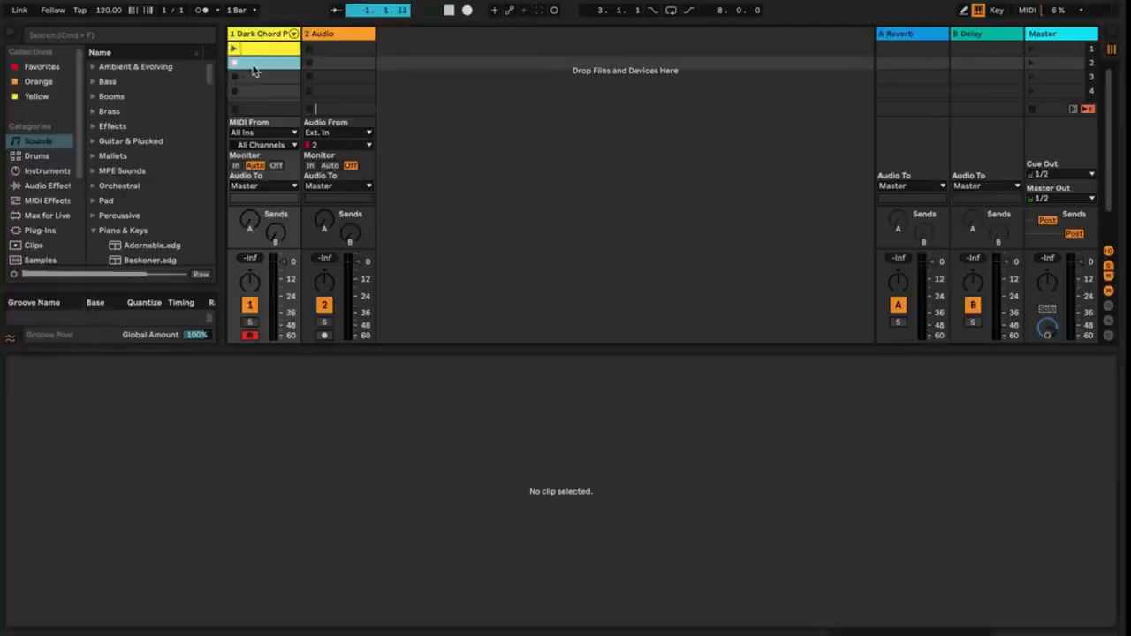
{"action": "key", "text": "h"}
{"action": "key", "text": "s"}
{"action": "key", "text": "j"}
{"action": "key", "text": "k"}
{"action": "key", "text": "k"}
{"action": "key", "text": "j"}
{"action": "key", "text": "g"}
{"action": "key", "text": "g"}
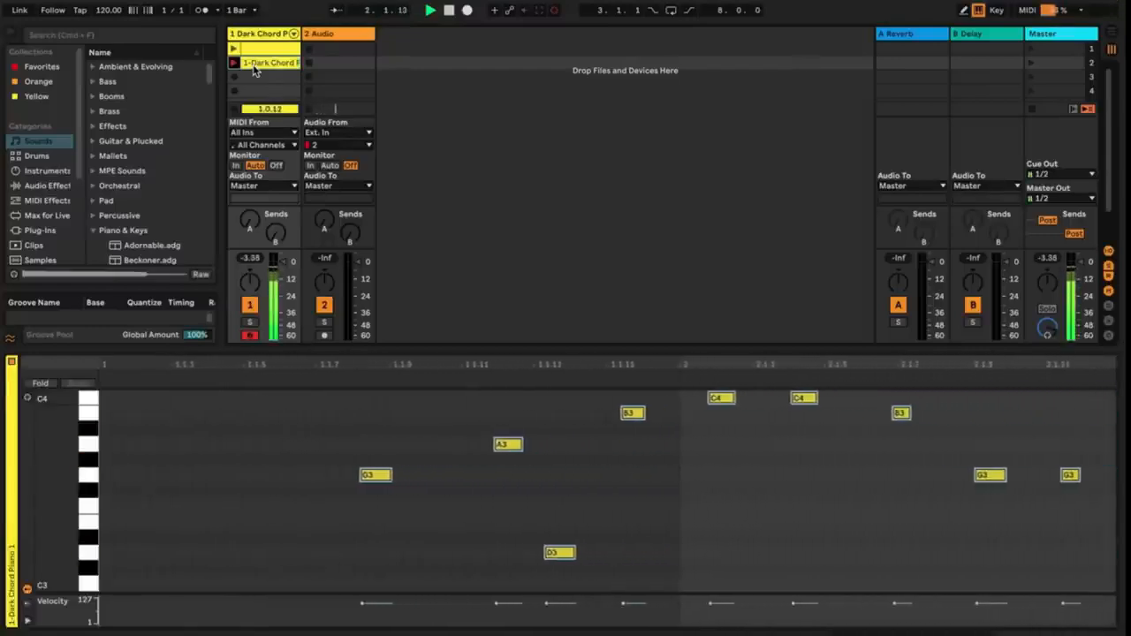
{"action": "key", "text": "s"}
{"action": "key", "text": "j"}
{"action": "key", "text": "h"}
{"action": "key", "text": "g"}
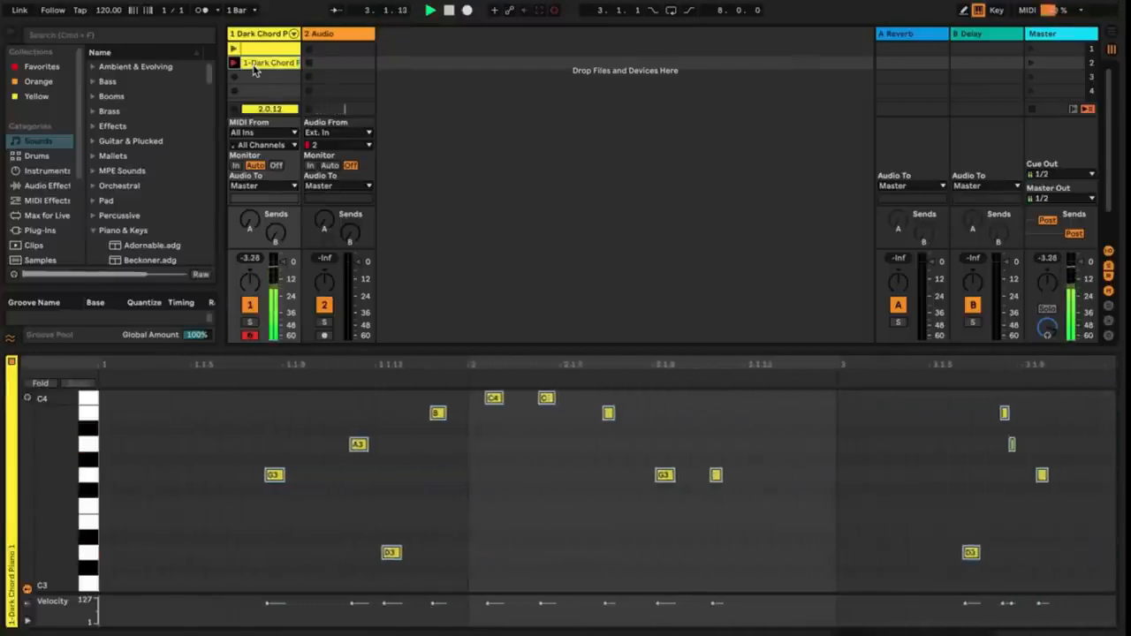
{"action": "key", "text": "space"}
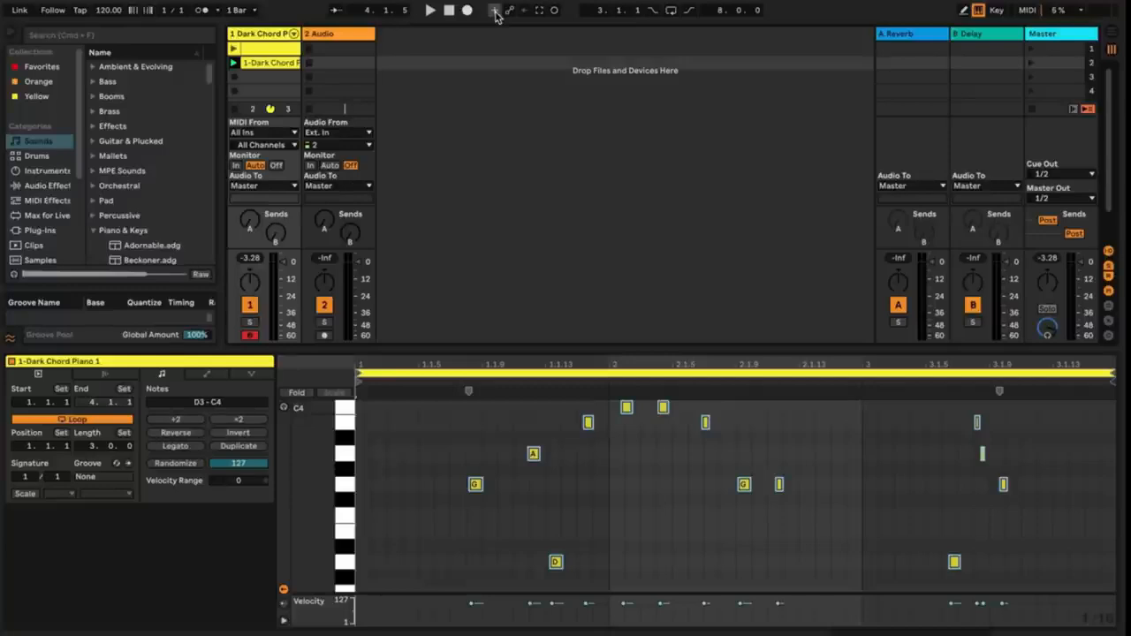
Use MIDI overdub with session recording to layer more notes between C3 and C4 onto the second slot's clip, and switch overdub off.
{"action": "left_click", "coordinate": [496, 12]}
{"action": "left_click", "coordinate": [554, 11]}
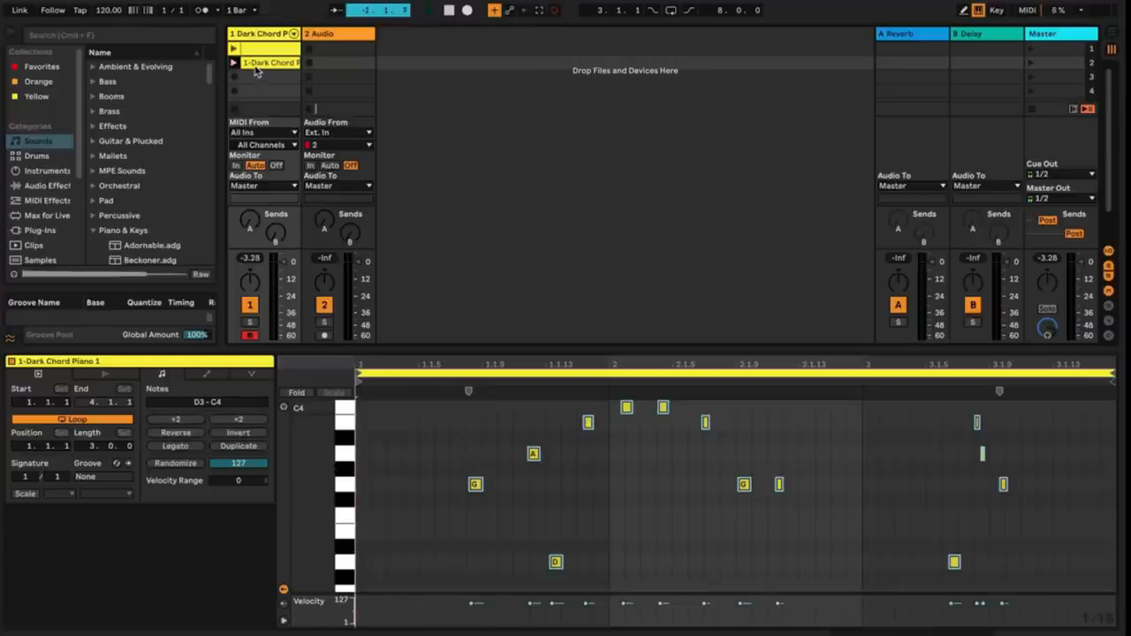
{"action": "key", "text": "a"}
{"action": "key", "text": "s"}
{"action": "key", "text": "h"}
{"action": "key", "text": "f"}
{"action": "key", "text": "k"}
{"action": "key", "text": "k"}
{"action": "key", "text": "j"}
{"action": "key", "text": "h"}
{"action": "key", "text": "g"}
{"action": "key", "text": "f"}
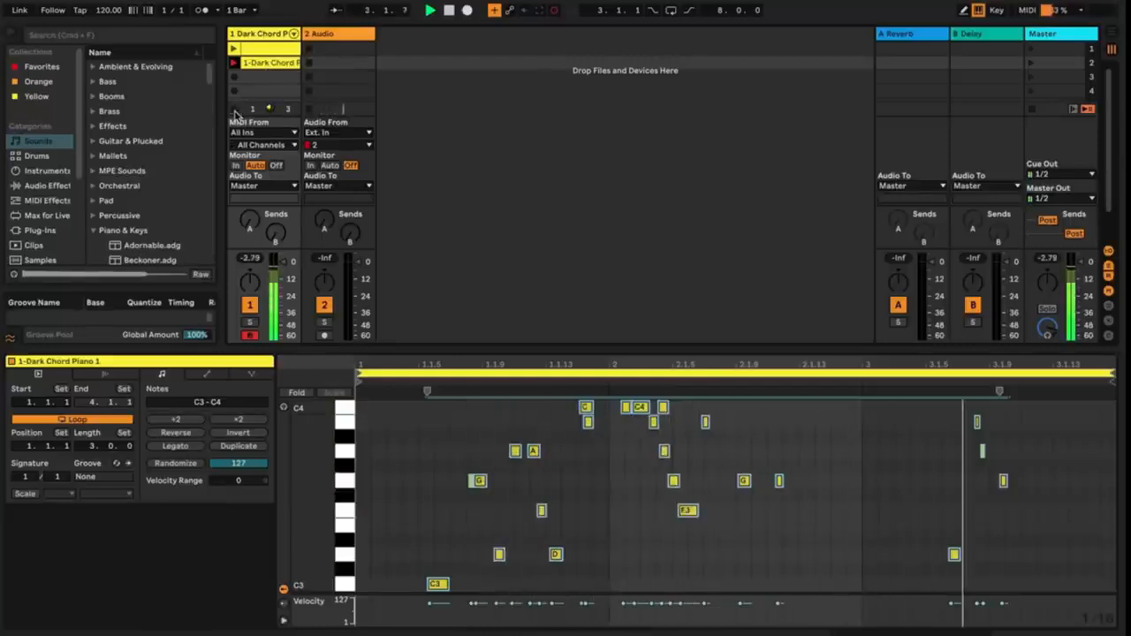
{"action": "left_click", "coordinate": [497, 10]}
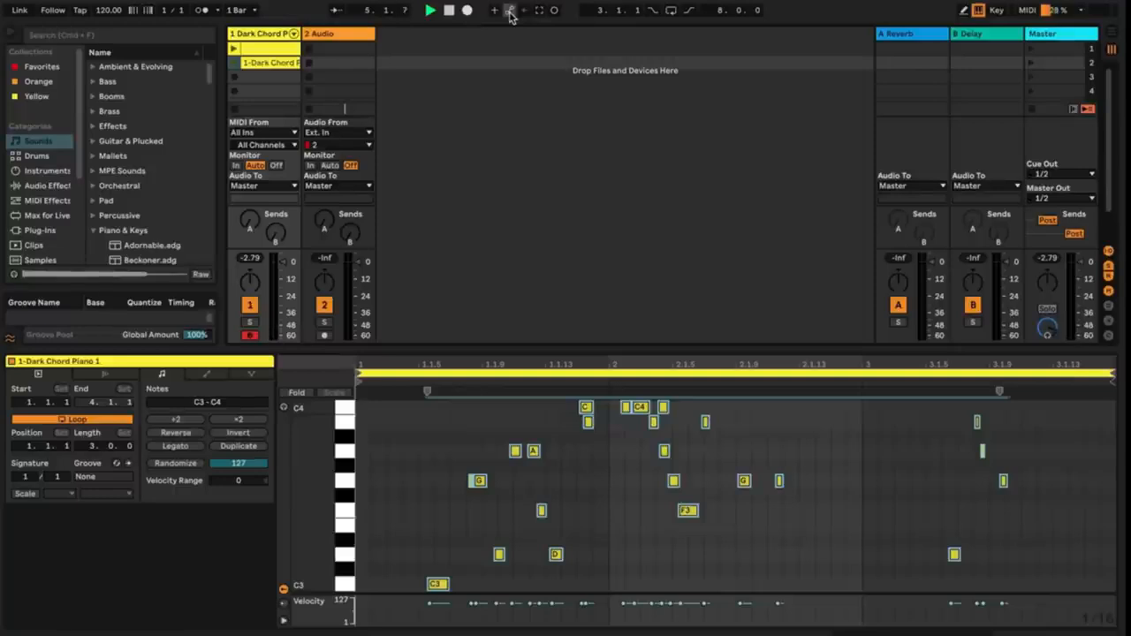
Arm automation and record the Dark Chord Piano's Surface Tone going down to 0% in the second clip, and disarm automation.
{"action": "left_click", "coordinate": [510, 13]}
{"action": "left_click", "coordinate": [554, 12]}
{"action": "left_click", "coordinate": [275, 33]}
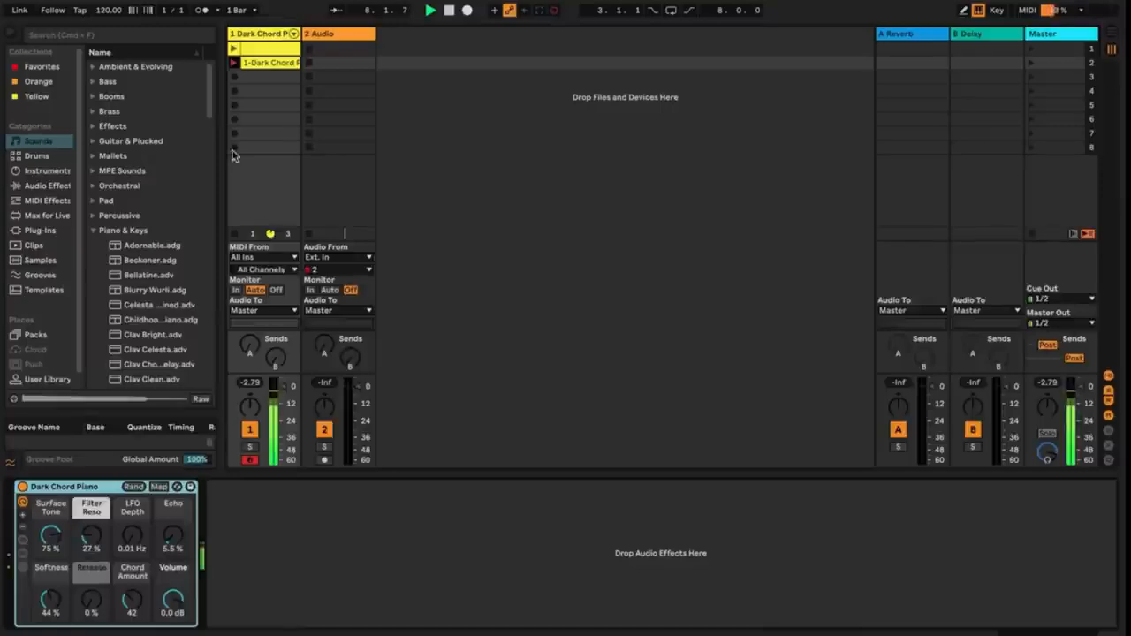
{"action": "left_click_drag", "start_coordinate": [53, 568], "coordinate": [50, 619]}
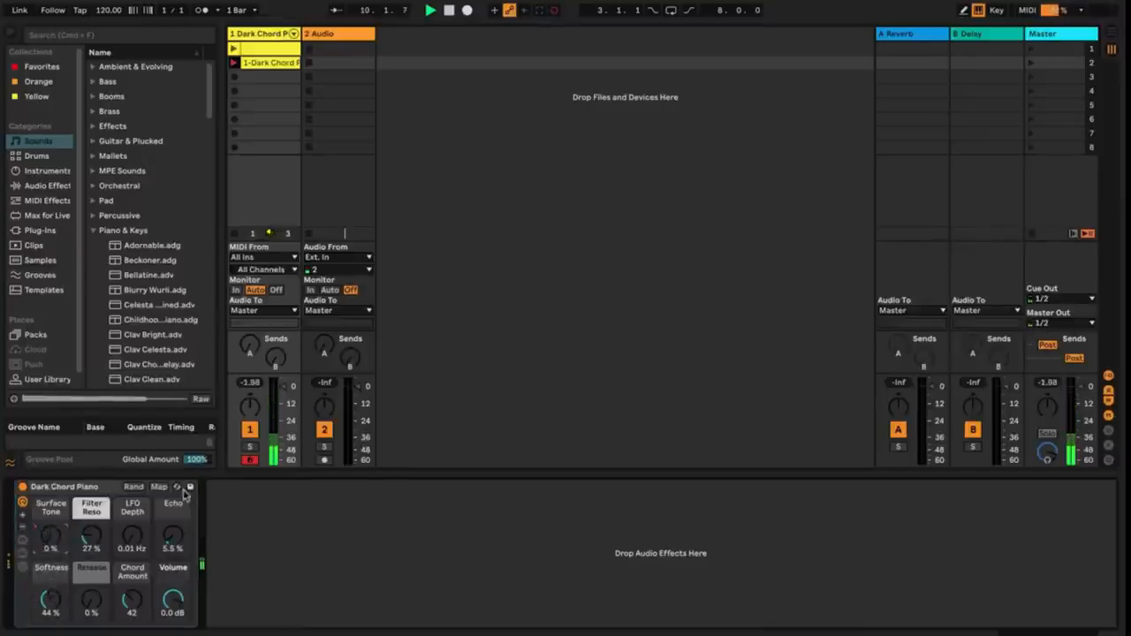
{"action": "left_click", "coordinate": [510, 10]}
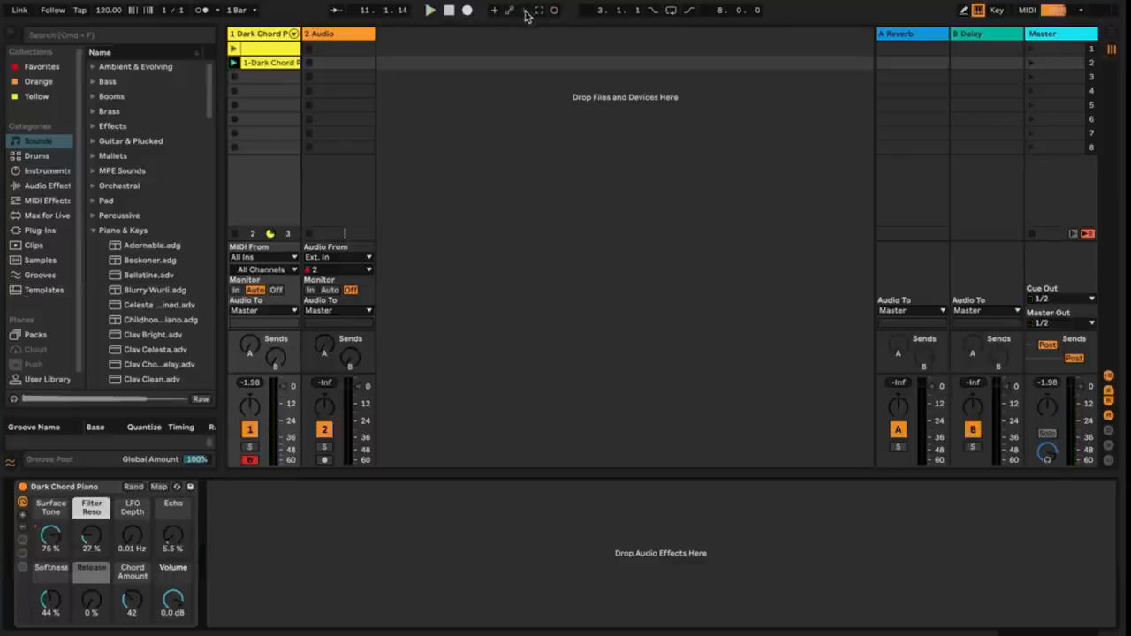
Override the Surface Tone automation manually and re-enable the automation.
{"action": "left_click_drag", "start_coordinate": [44, 544], "coordinate": [53, 545]}
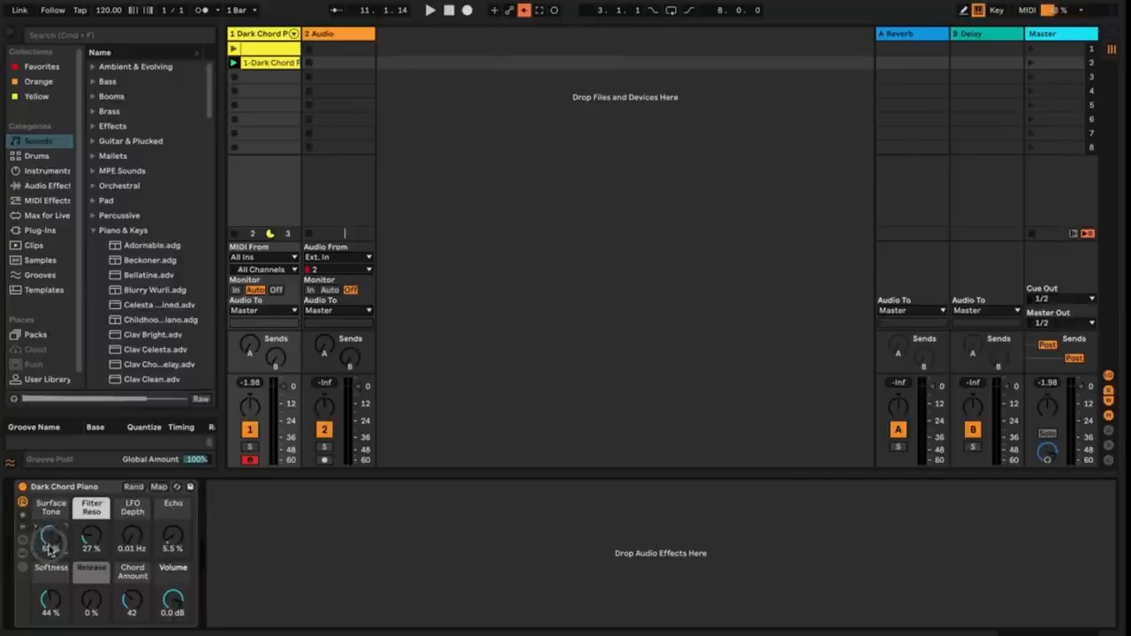
{"action": "left_click", "coordinate": [525, 10]}
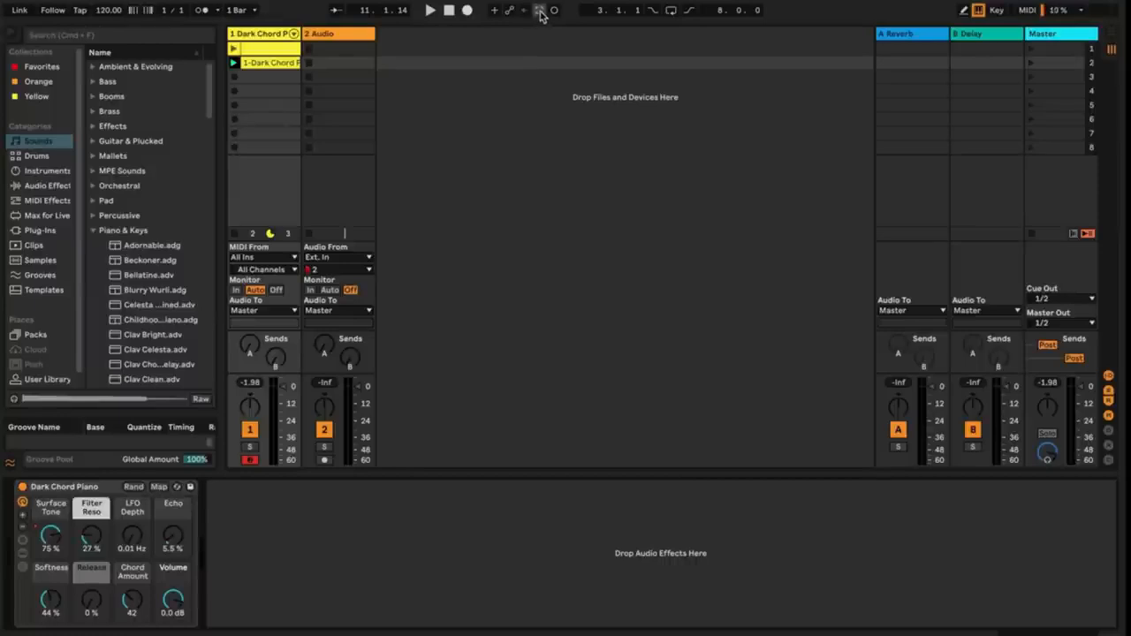
Capture the recently played MIDI into the piano track's second clip and deselect the clip.
{"action": "left_click", "coordinate": [541, 15]}
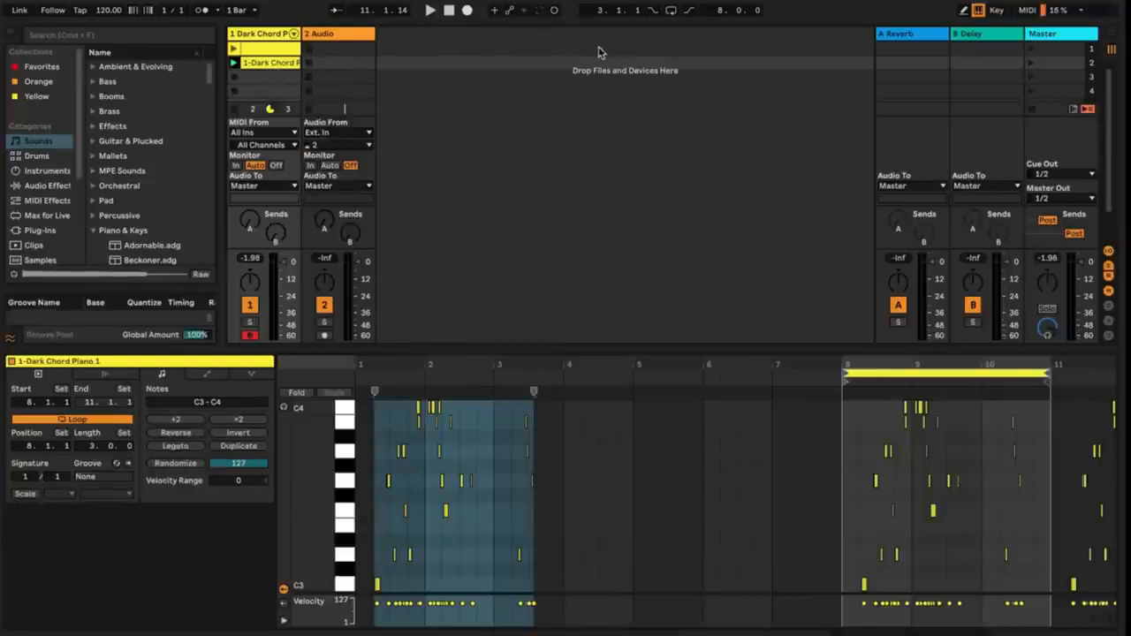
{"action": "left_click", "coordinate": [533, 56]}
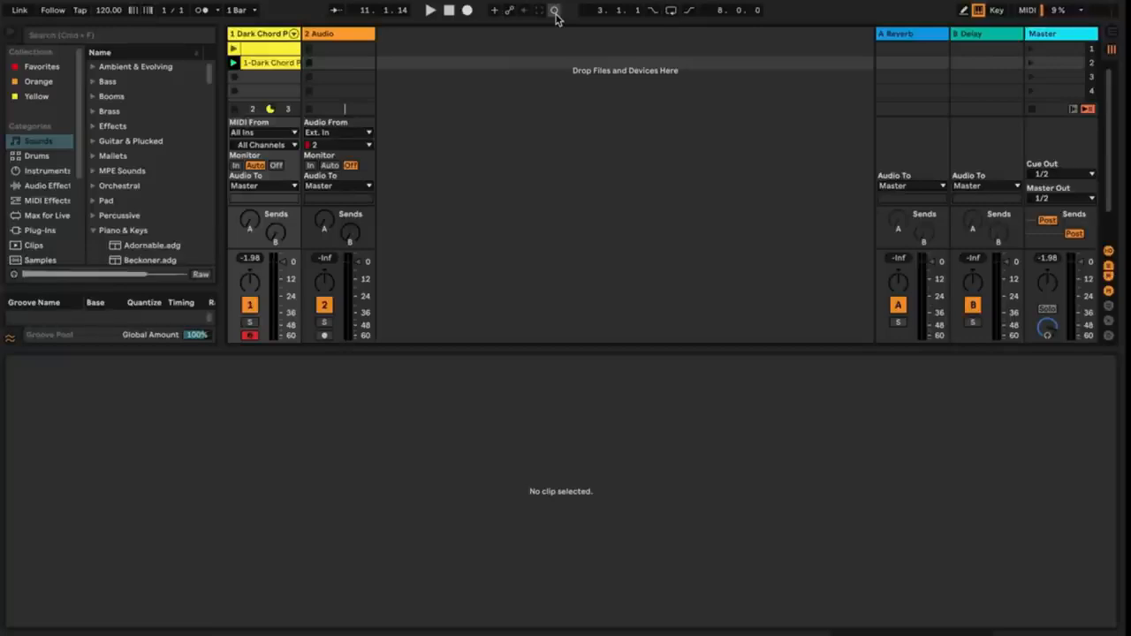
{"action": "left_click", "coordinate": [559, 42]}
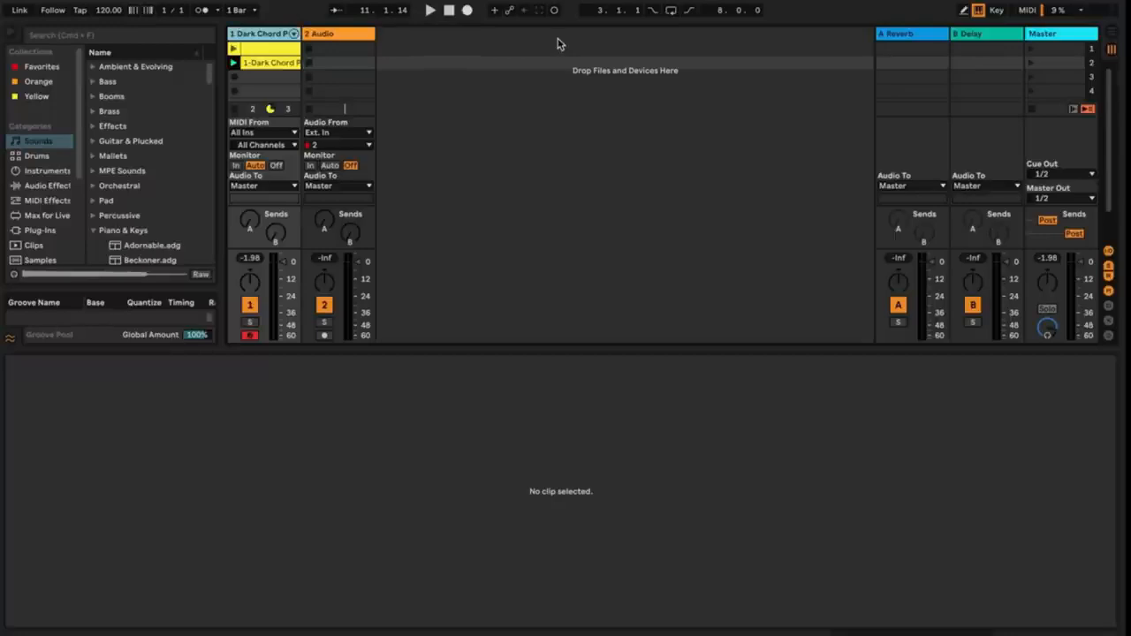
Enable MIDI overdub and start session recording on the Dark Chord Piano track.
{"action": "left_click", "coordinate": [494, 11]}
{"action": "left_click", "coordinate": [554, 9]}
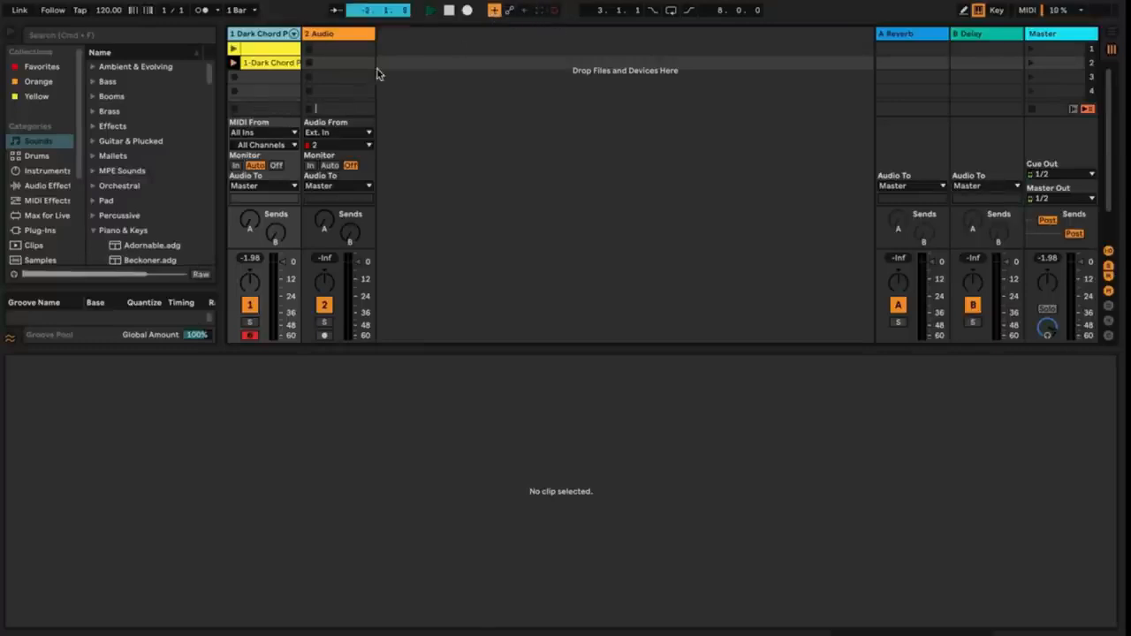
Overdub a run of notes between C3 and B3 into the first Dark Chord Piano clip while it loops.
{"action": "left_click", "coordinate": [285, 65]}
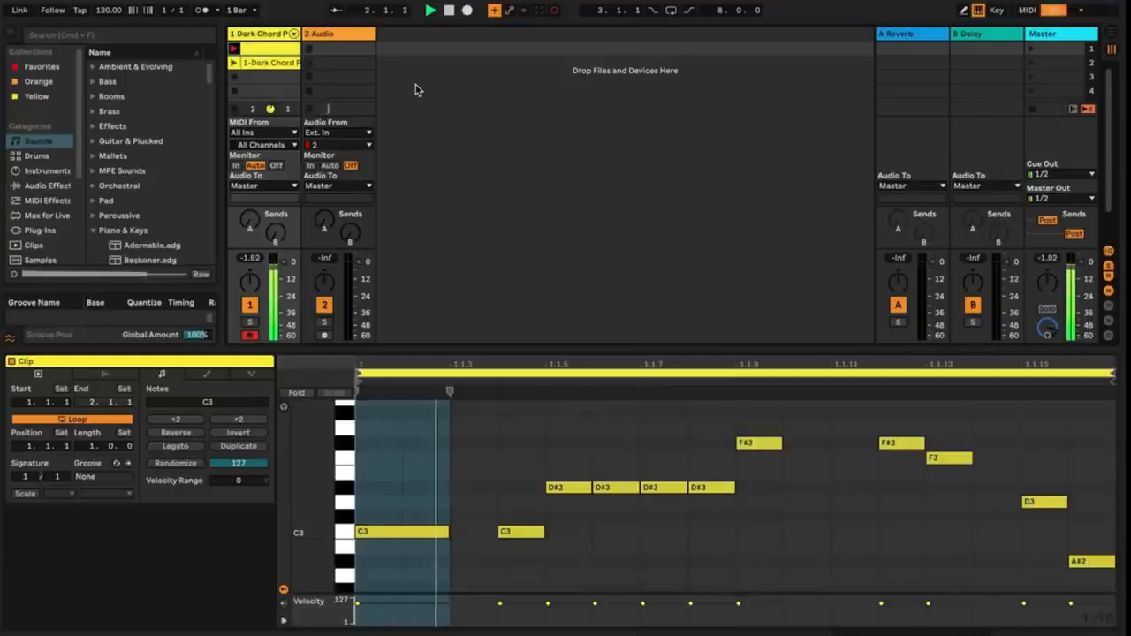
{"action": "key", "text": "a"}
{"action": "key", "text": "a"}
{"action": "key", "text": "d"}
{"action": "key", "text": "s"}
{"action": "key", "text": "a"}
{"action": "key", "text": "s"}
{"action": "key", "text": "d"}
{"action": "key", "text": "s"}
{"action": "key", "text": "d"}
{"action": "key", "text": "f"}
{"action": "key", "text": "d"}
{"action": "key", "text": "g"}
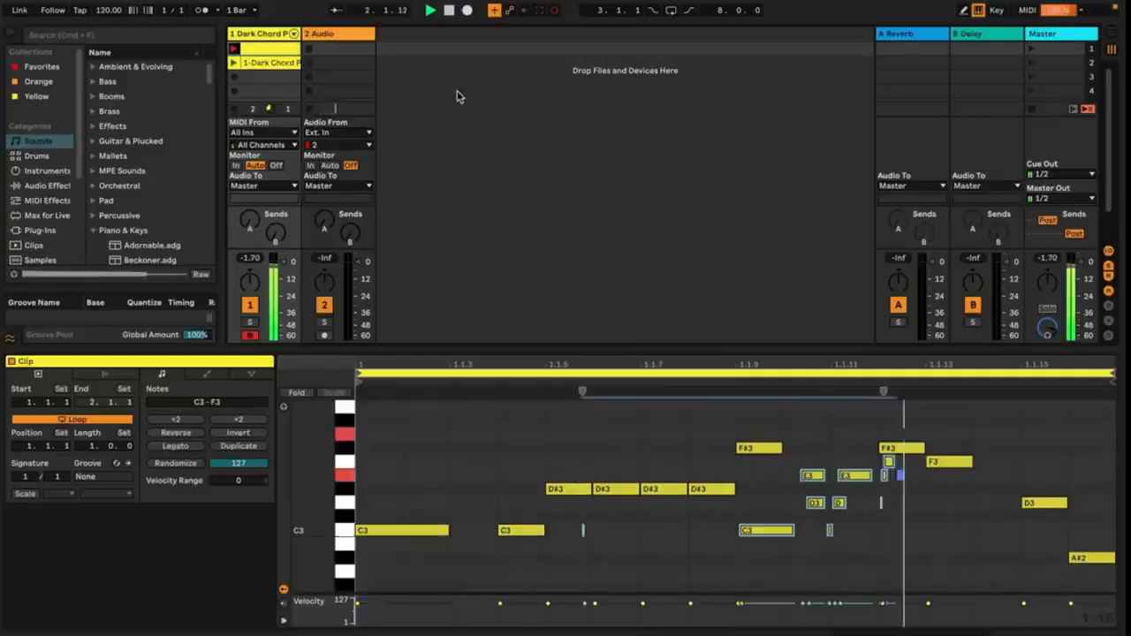
{"action": "key", "text": "f"}
{"action": "key", "text": "g"}
{"action": "key", "text": "s"}
{"action": "key", "text": "a"}
{"action": "key", "text": "d"}
{"action": "key", "text": "s"}
{"action": "key", "text": "a"}
{"action": "key", "text": "a"}
{"action": "key", "text": "s"}
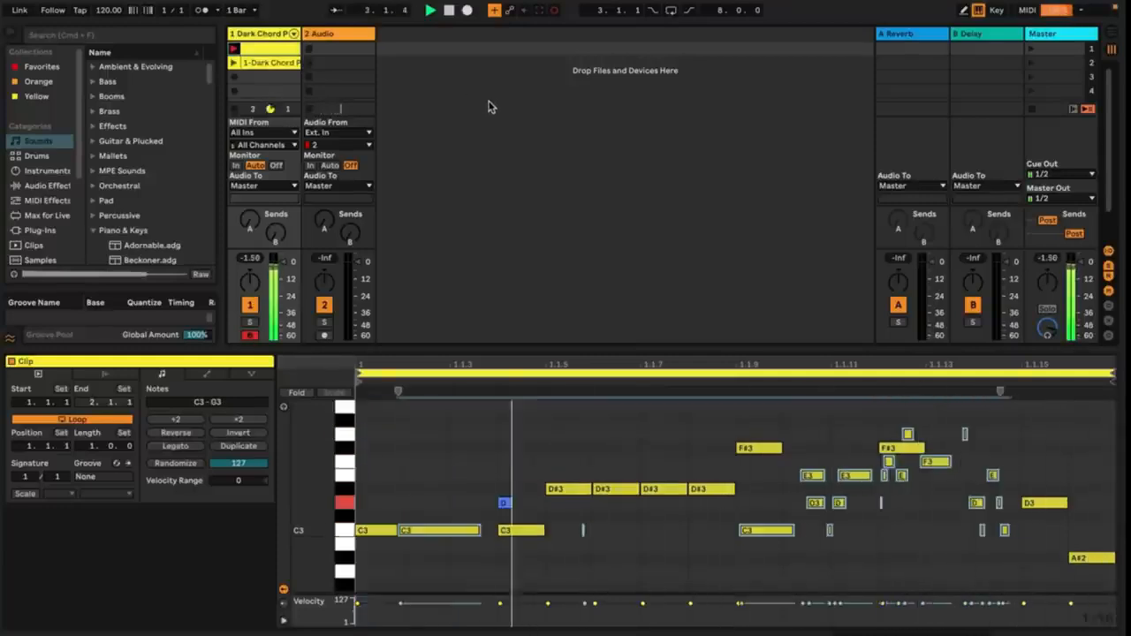
{"action": "key", "text": "d"}
{"action": "key", "text": "f"}
{"action": "key", "text": "g"}
{"action": "key", "text": "h"}
{"action": "key", "text": "j"}
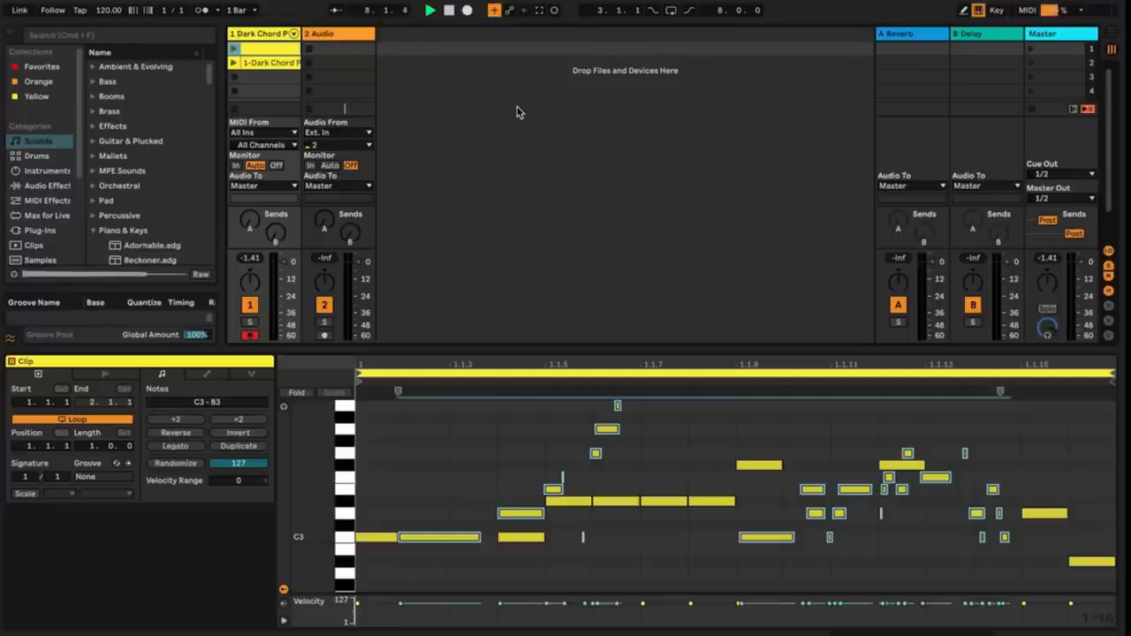
Delete the piano track's first clip and create a new empty MIDI clip in the same slot.
{"action": "left_click", "coordinate": [287, 51]}
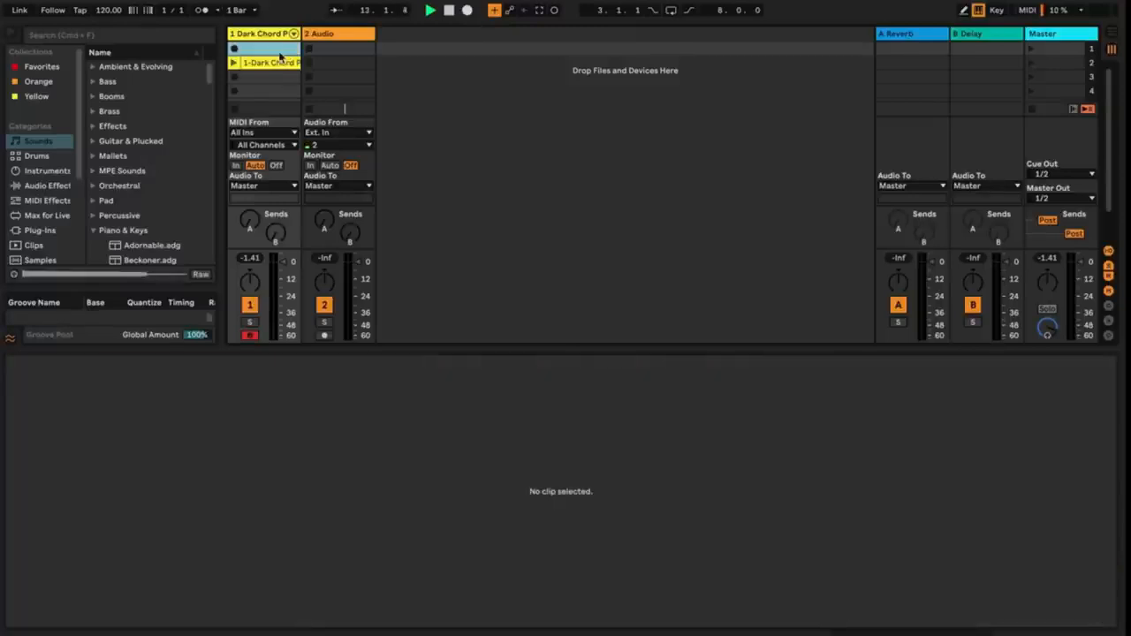
{"action": "left_click", "coordinate": [279, 62]}
{"action": "double_click", "coordinate": [265, 47]}
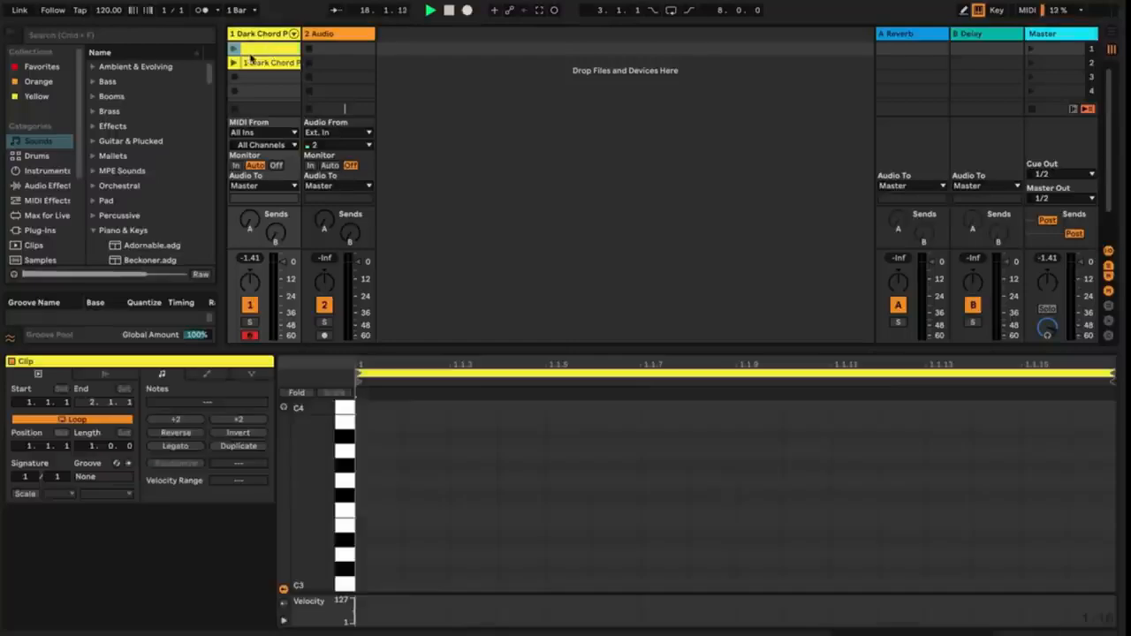
Arm automation, session-record Surface Tone movements of the Dark Chord Piano into the new clip, and open the clip's envelopes.
{"action": "left_click", "coordinate": [510, 11]}
{"action": "left_click", "coordinate": [554, 11]}
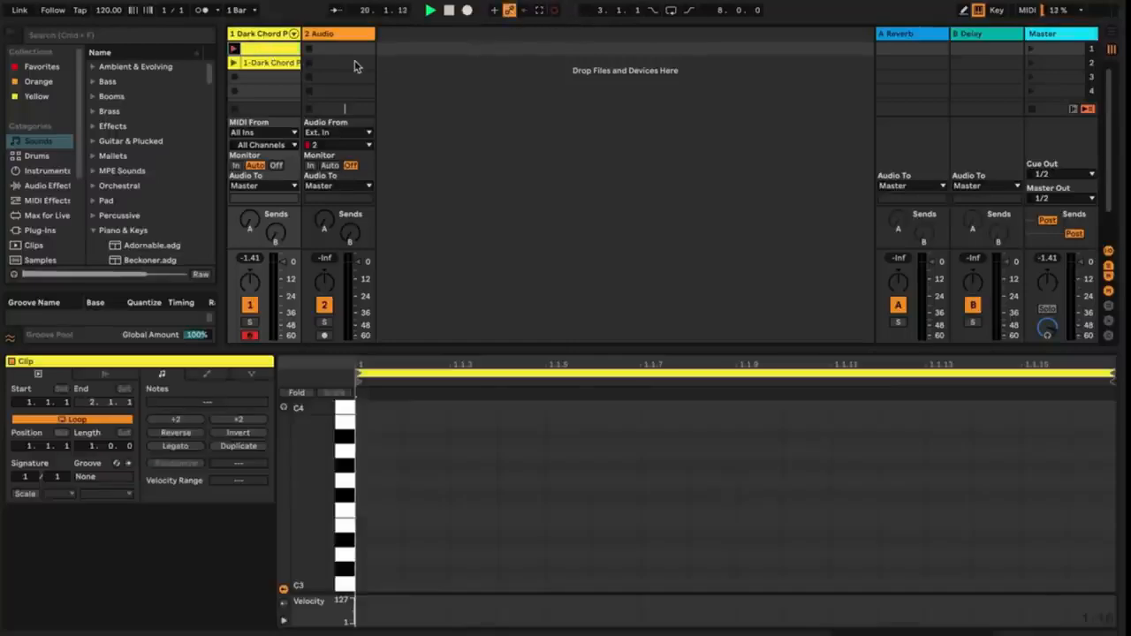
{"action": "left_click", "coordinate": [259, 35]}
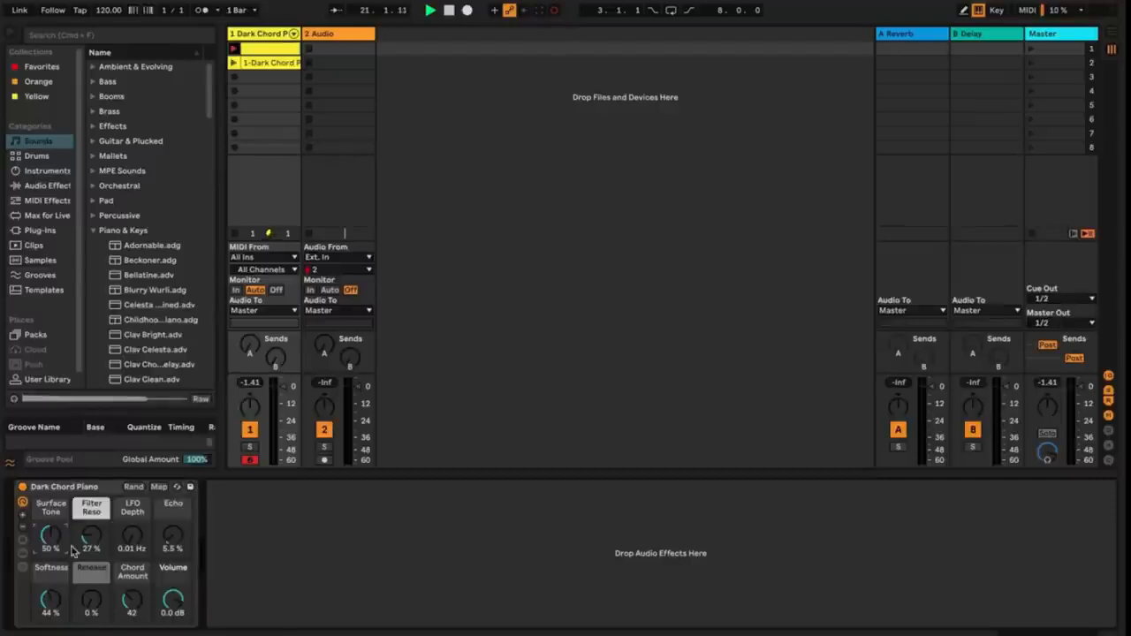
{"action": "left_click_drag", "start_coordinate": [55, 546], "coordinate": [43, 497]}
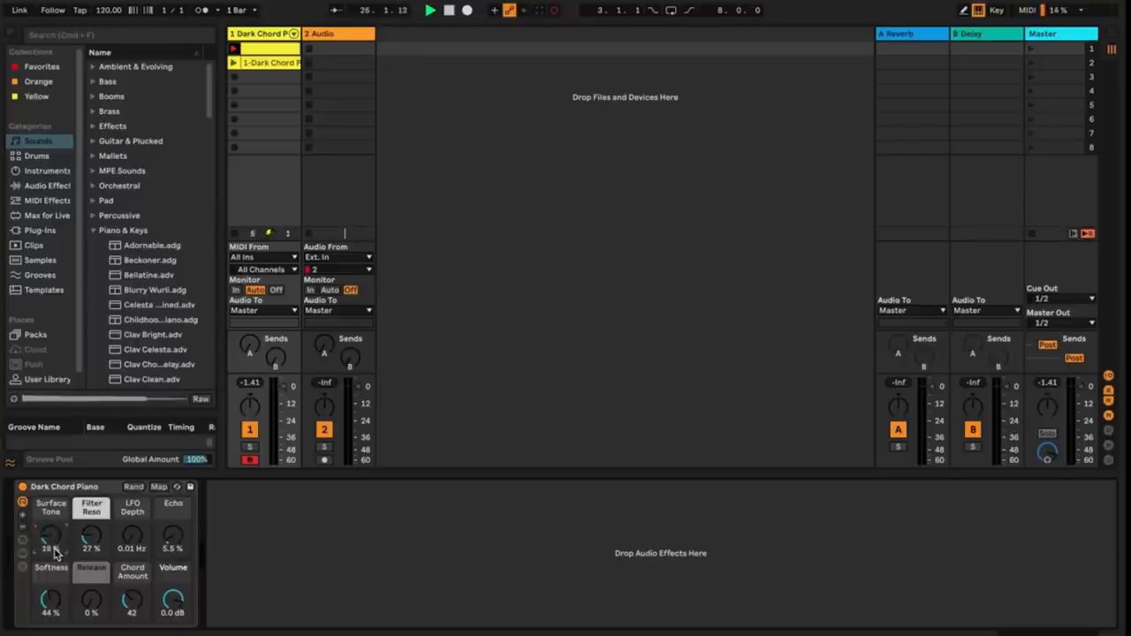
{"action": "double_click", "coordinate": [261, 51]}
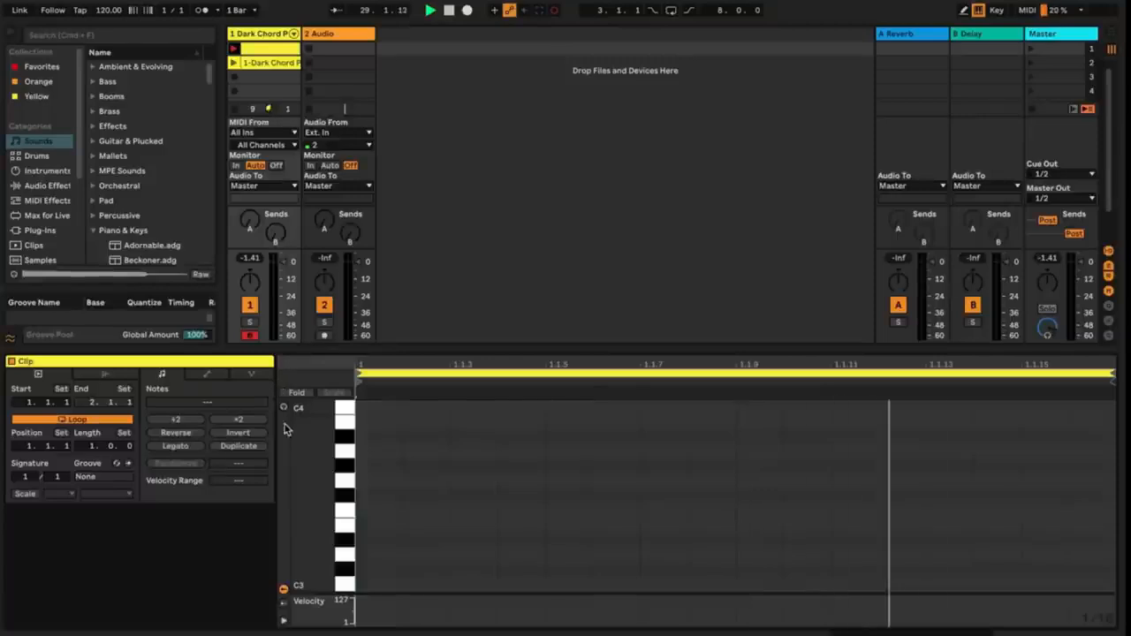
{"action": "left_click", "coordinate": [209, 376]}
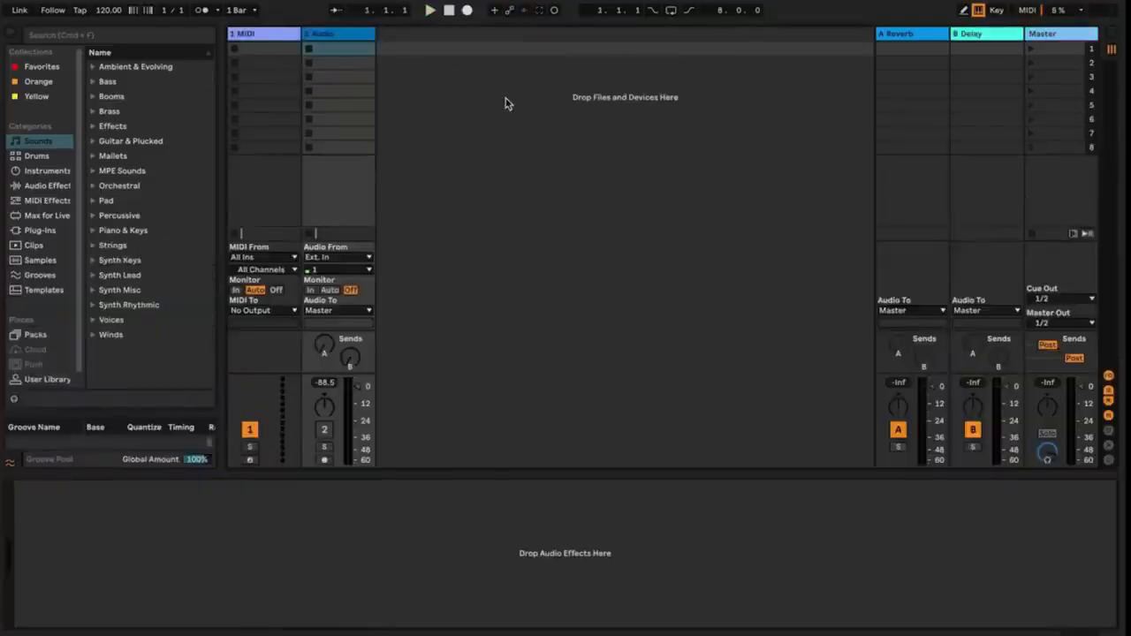
Insert an extra audio track after 2 Audio and delete it again.
{"action": "left_click", "coordinate": [345, 38]}
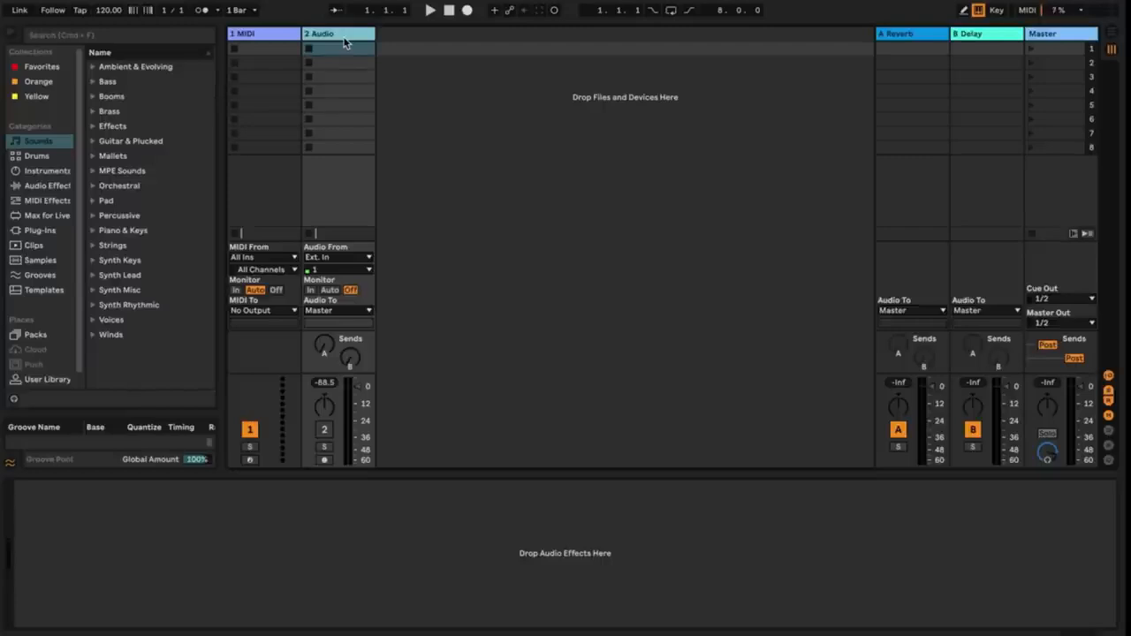
{"action": "key", "text": "super+t"}
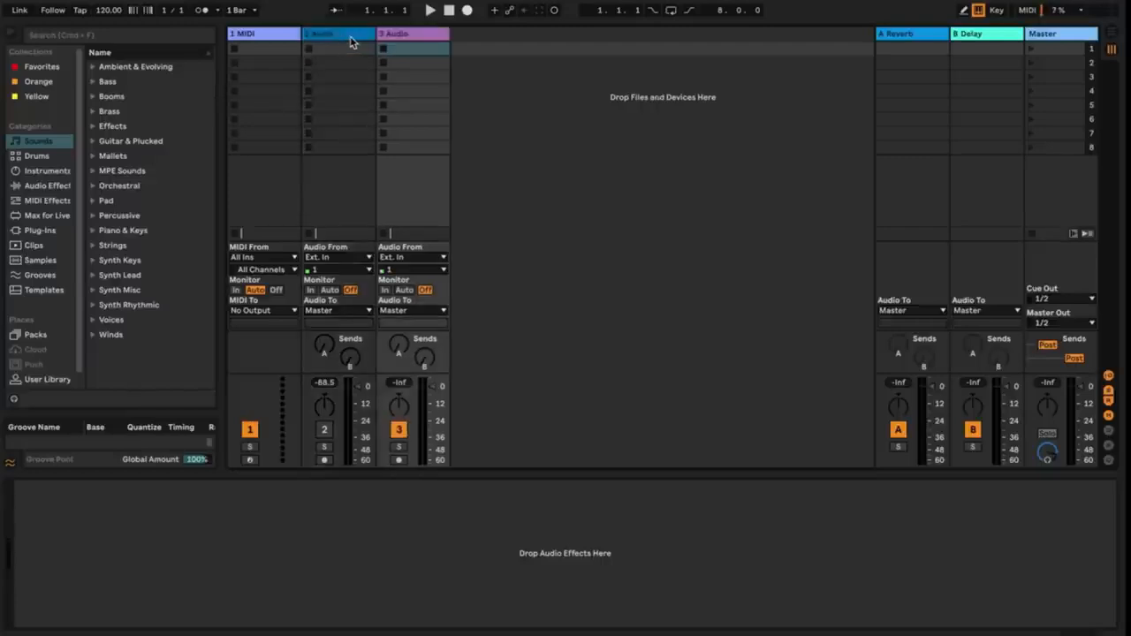
{"action": "left_click", "coordinate": [400, 37]}
{"action": "key", "text": "Delete"}
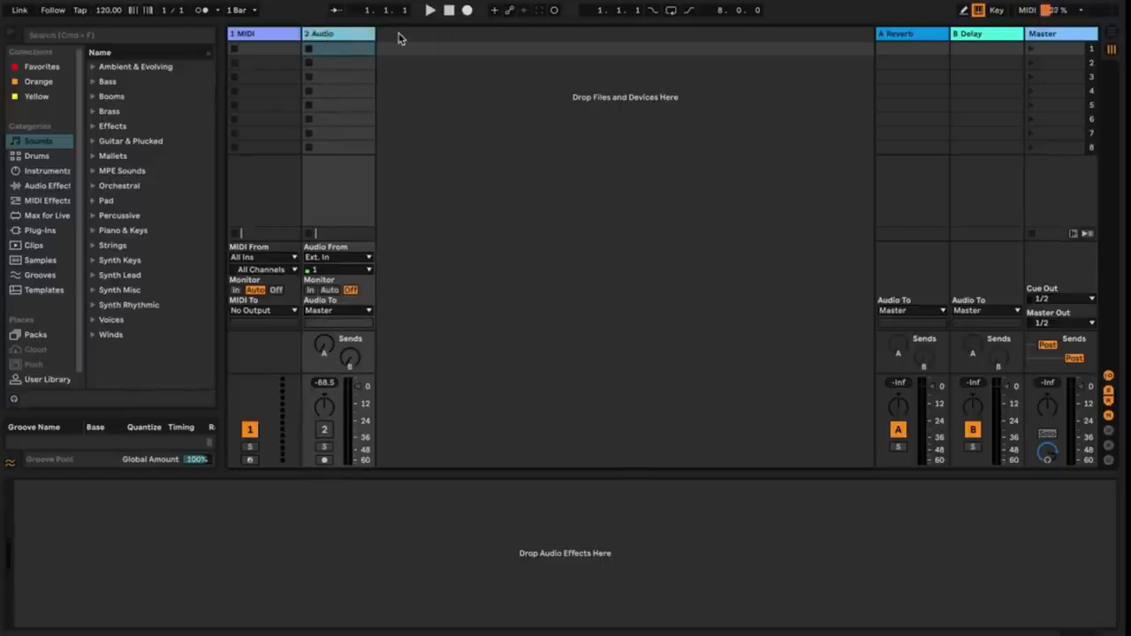
{"action": "right_click", "coordinate": [487, 96]}
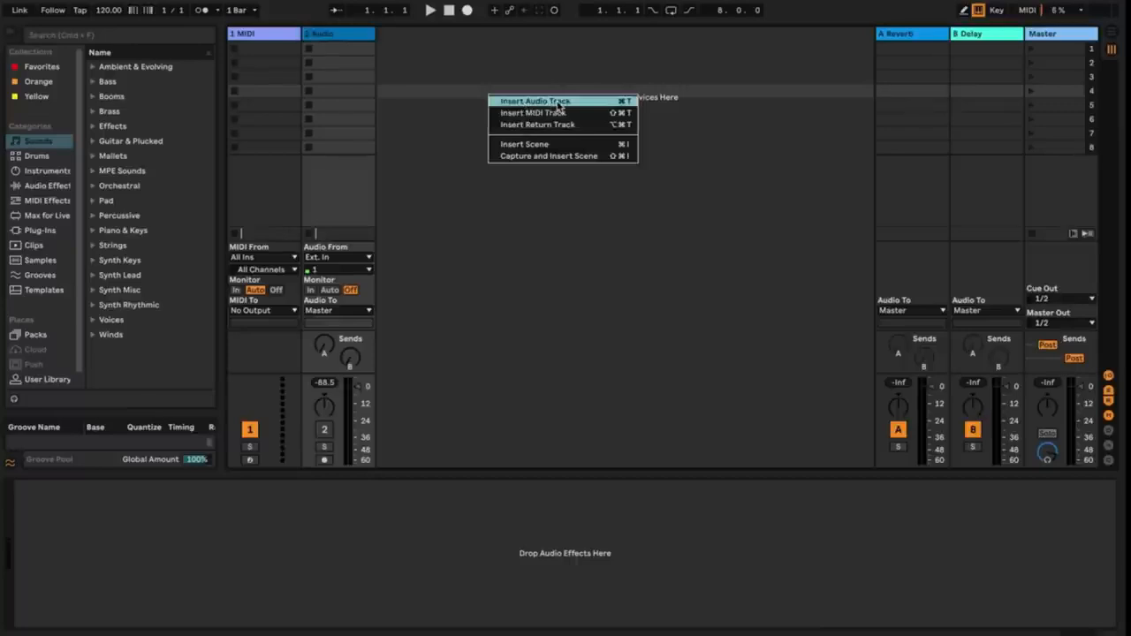
{"action": "left_click", "coordinate": [534, 71]}
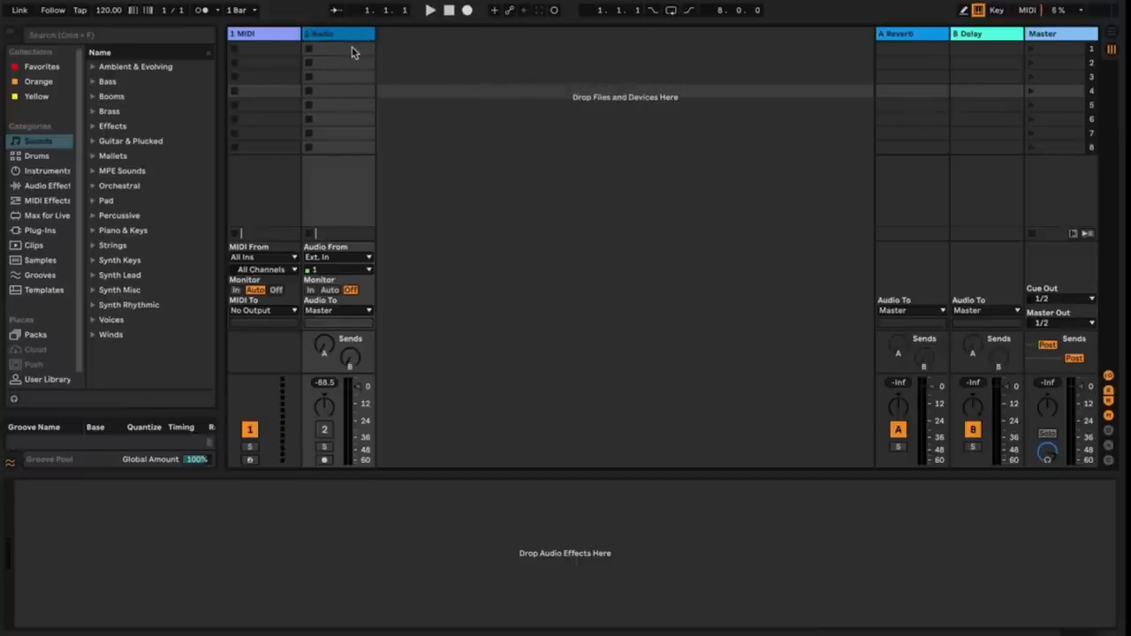
{"action": "left_click", "coordinate": [352, 51]}
{"action": "left_click", "coordinate": [352, 51]}
{"action": "left_click", "coordinate": [324, 52]}
{"action": "left_click", "coordinate": [324, 52]}
{"action": "left_click", "coordinate": [343, 51]}
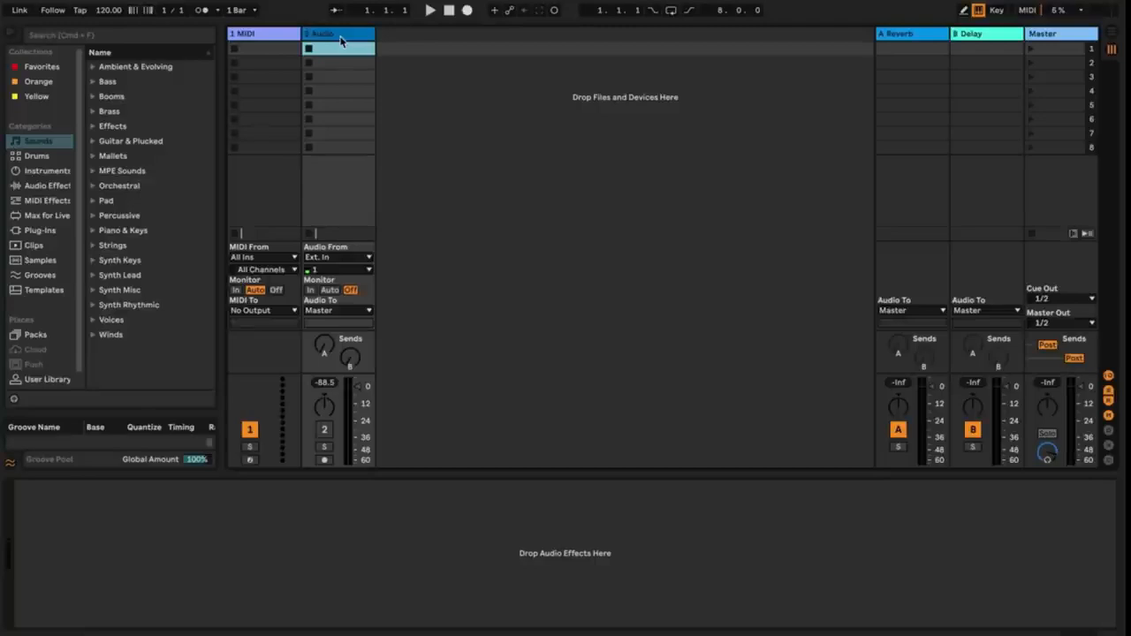
{"action": "left_click", "coordinate": [341, 39]}
Choose M-Track 2X2 (2 In, 2 Out) as the audio input device in the audio preferences.
{"action": "left_click", "coordinate": [44, 1]}
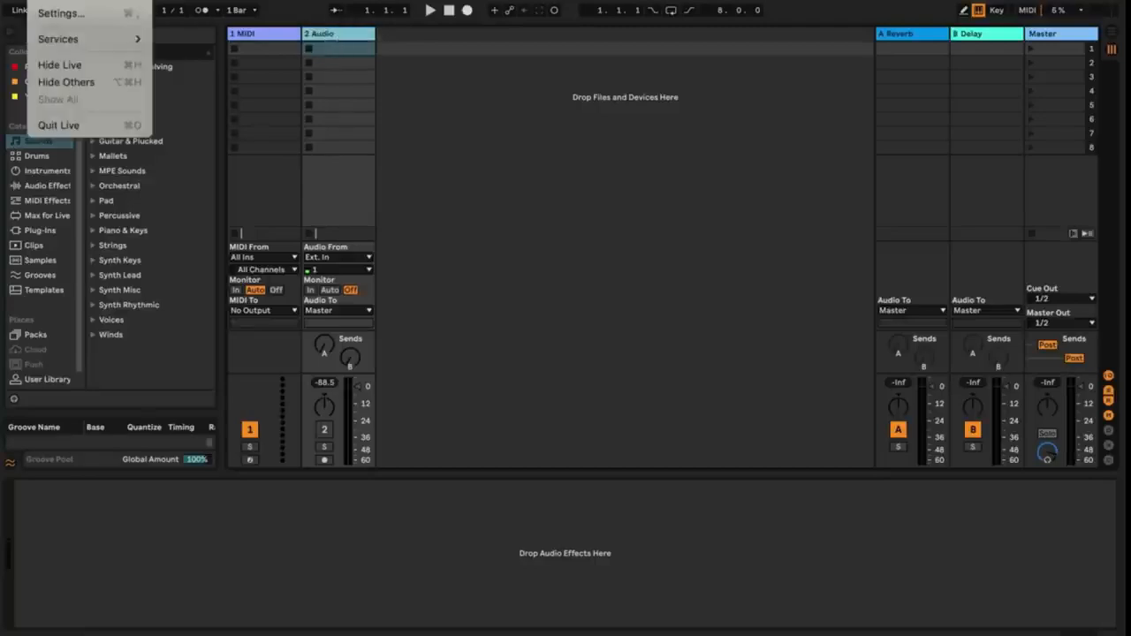
{"action": "left_click", "coordinate": [67, 13]}
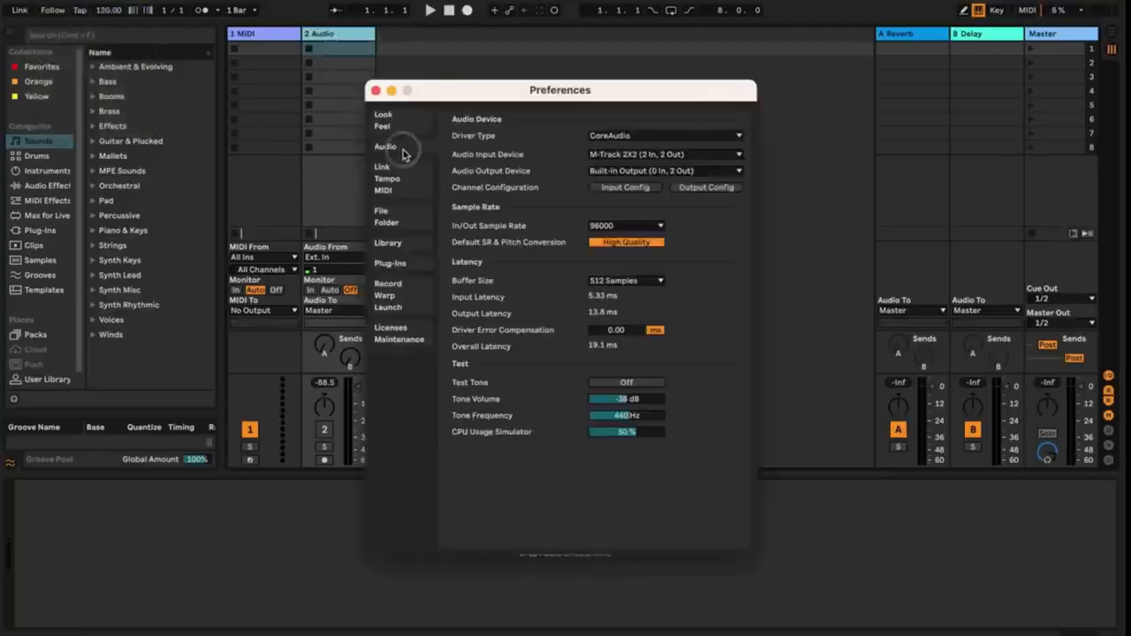
{"action": "left_click", "coordinate": [606, 154]}
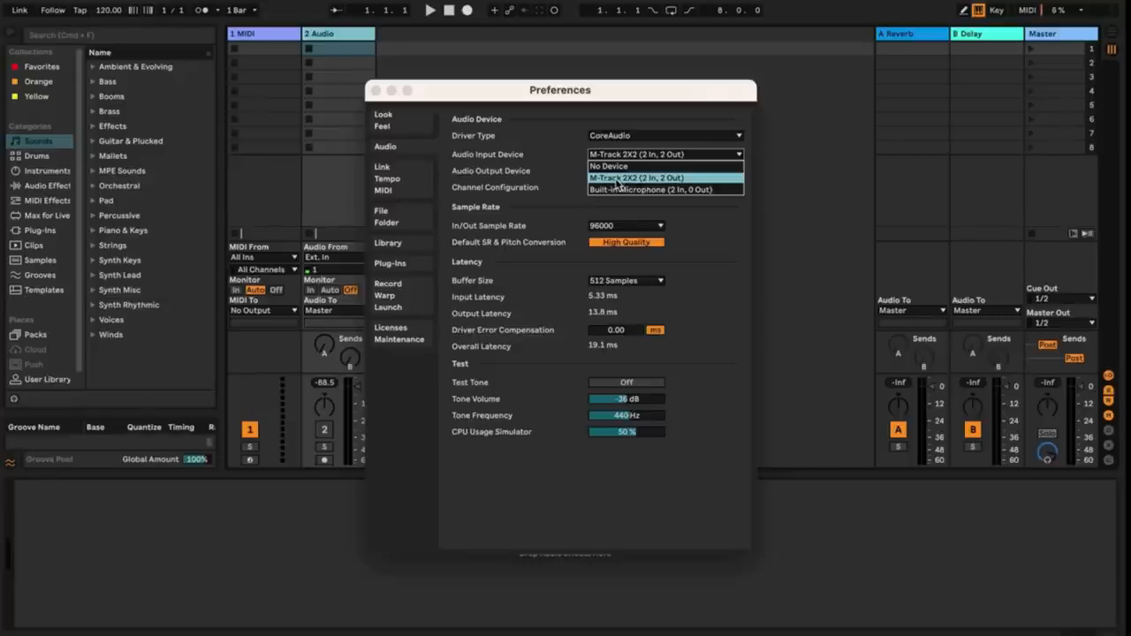
{"action": "left_click", "coordinate": [619, 181]}
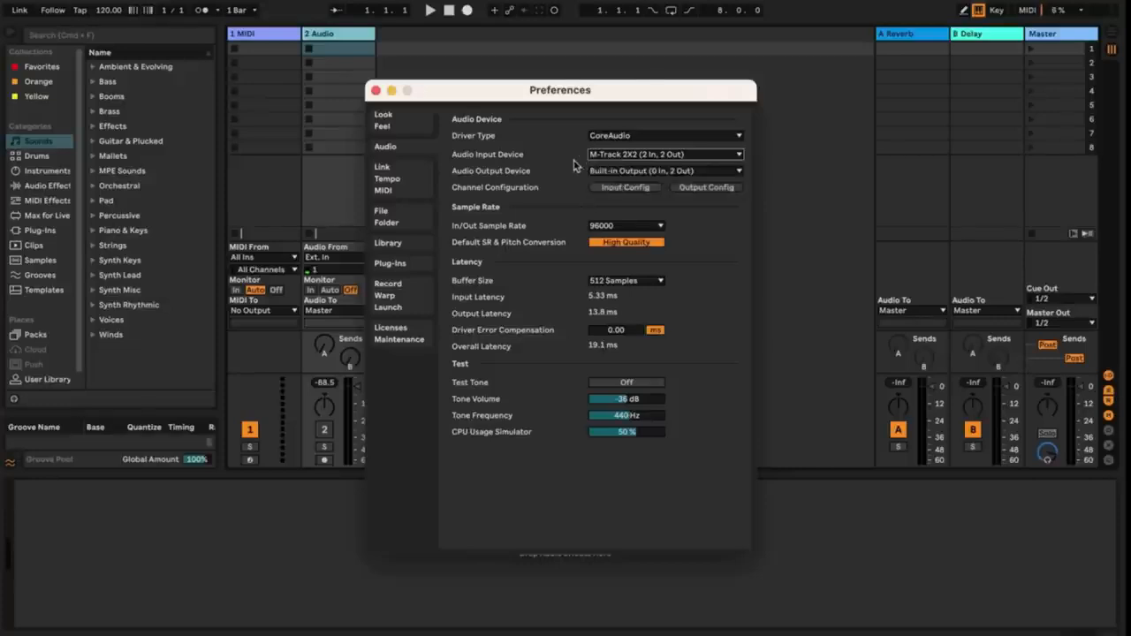
{"action": "left_click", "coordinate": [375, 91]}
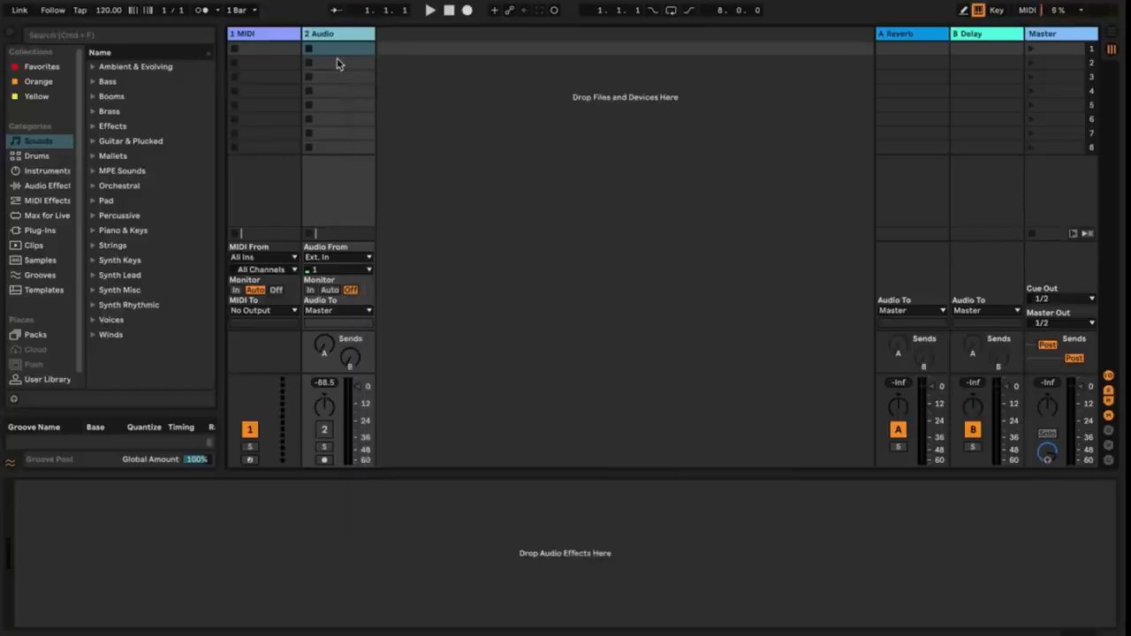
Check the audio input configuration reached from the 2 Audio track's input source choices and close it.
{"action": "left_click", "coordinate": [361, 258]}
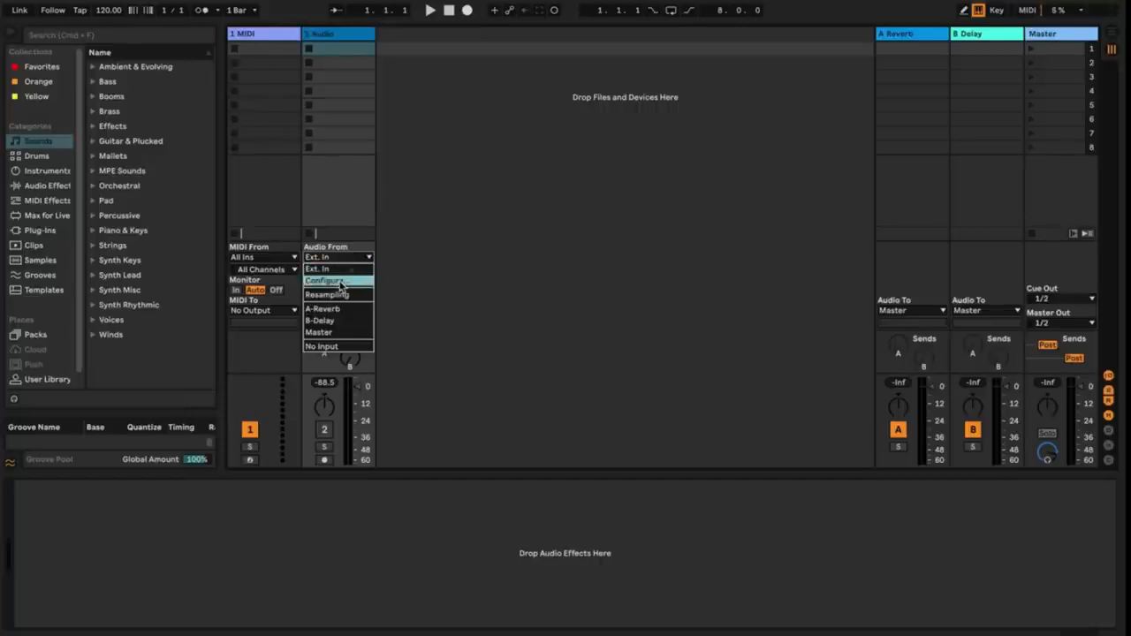
{"action": "left_click", "coordinate": [340, 283]}
{"action": "left_click", "coordinate": [376, 90]}
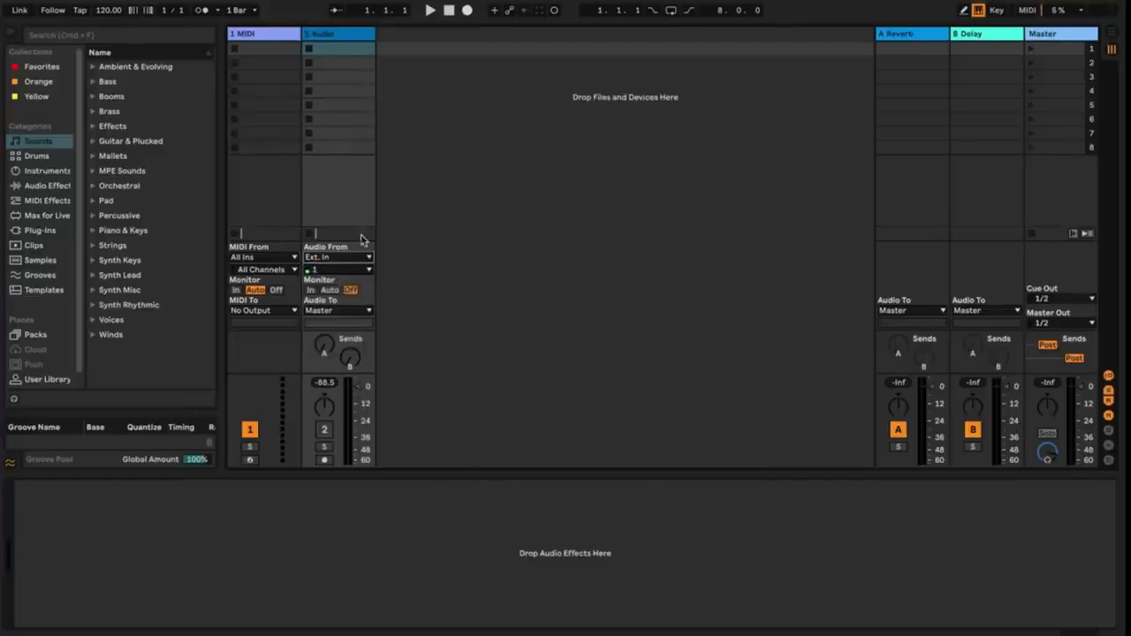
Set the 2 Audio track's external input channel to 1 and its monitoring to Off.
{"action": "left_click", "coordinate": [337, 270]}
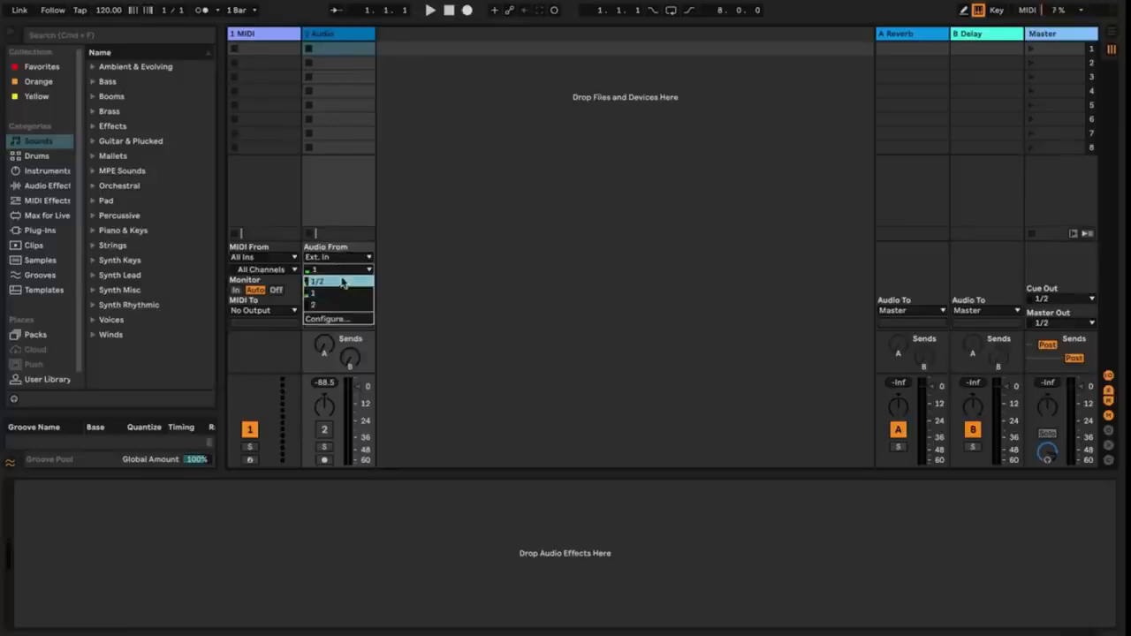
{"action": "left_click", "coordinate": [342, 293]}
{"action": "left_click", "coordinate": [351, 290]}
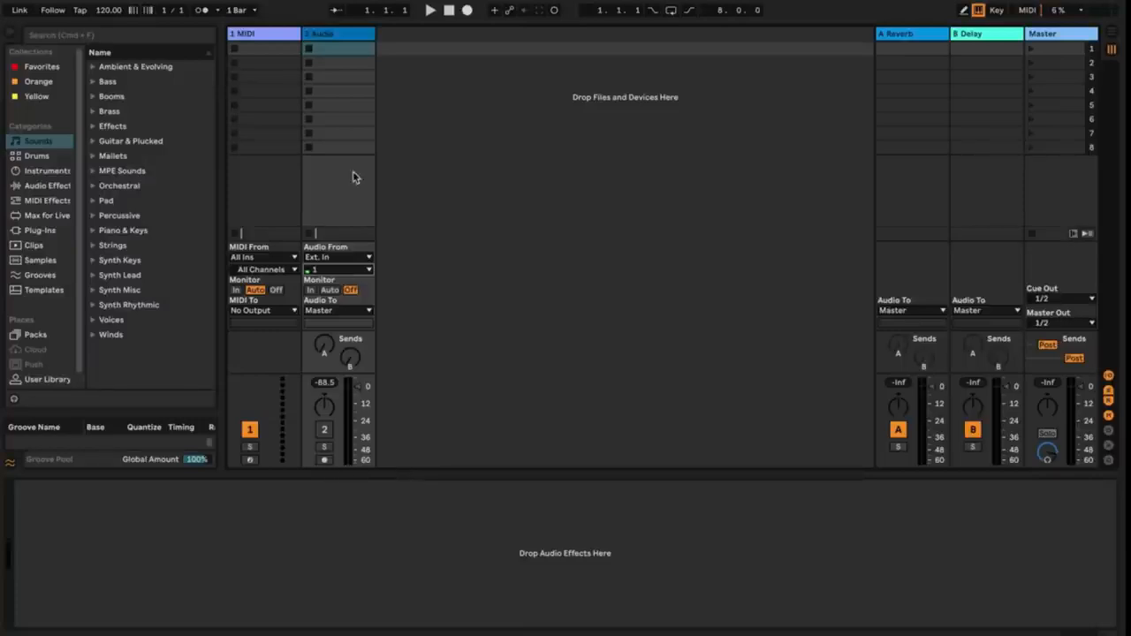
Arm the 2 Audio track, record a clip into its first slot with its waveform shown, and stop it.
{"action": "left_click", "coordinate": [325, 461]}
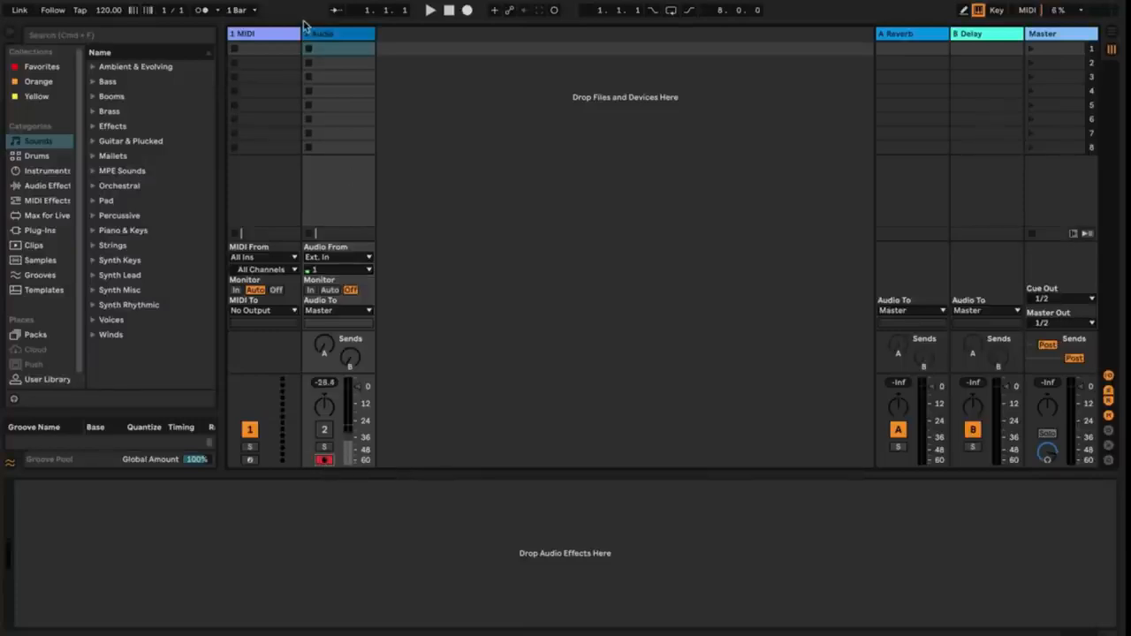
{"action": "left_click", "coordinate": [309, 49]}
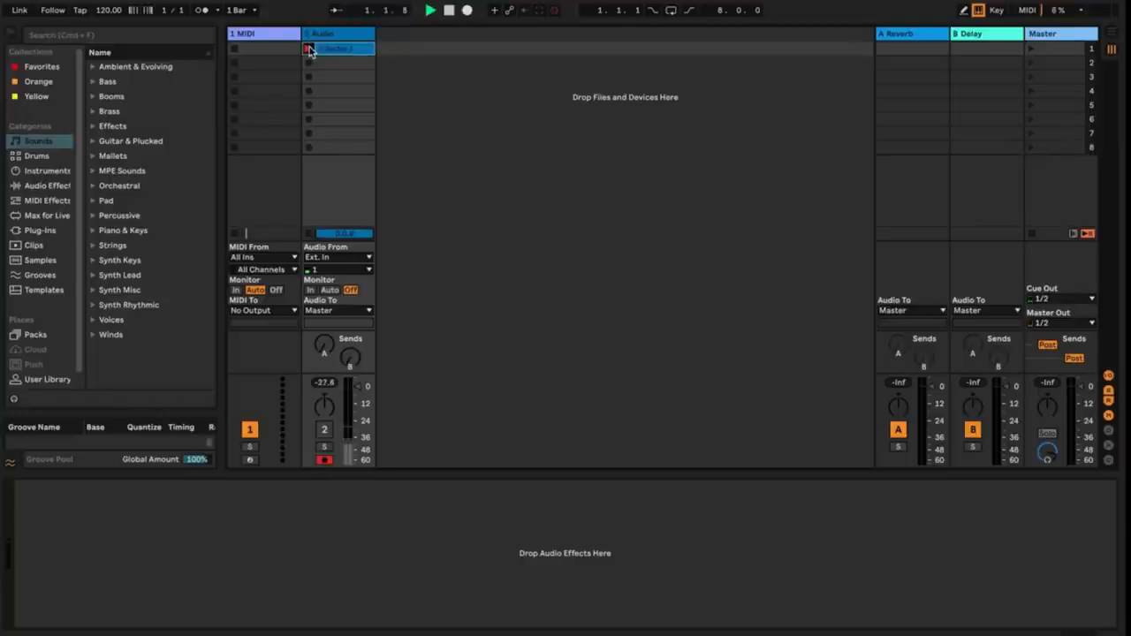
{"action": "left_click", "coordinate": [329, 48]}
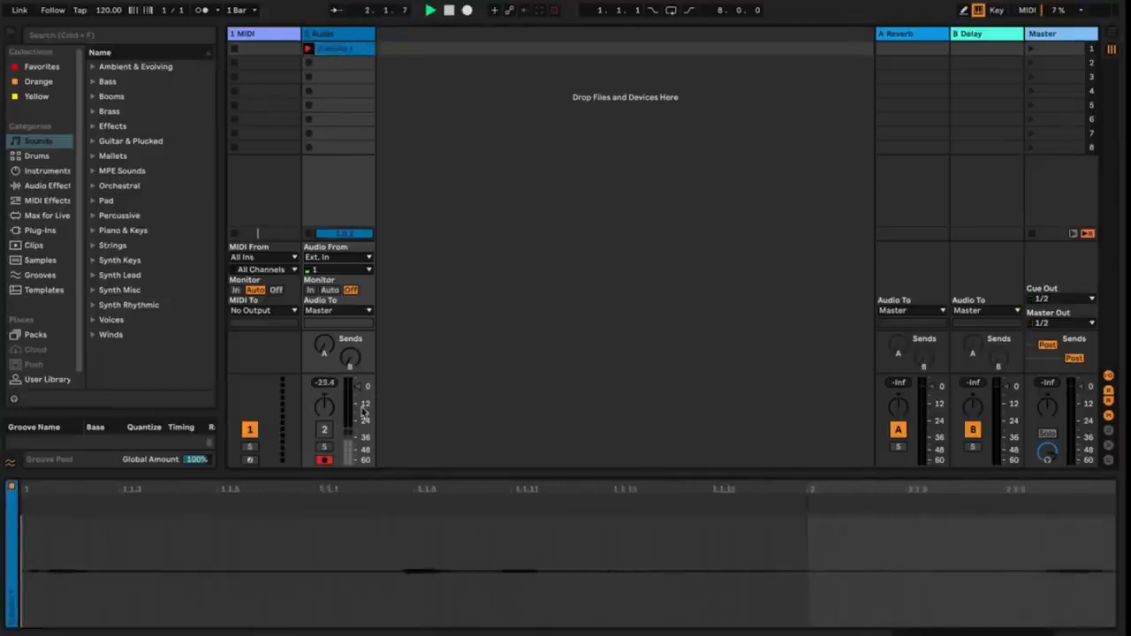
{"action": "left_click", "coordinate": [311, 235]}
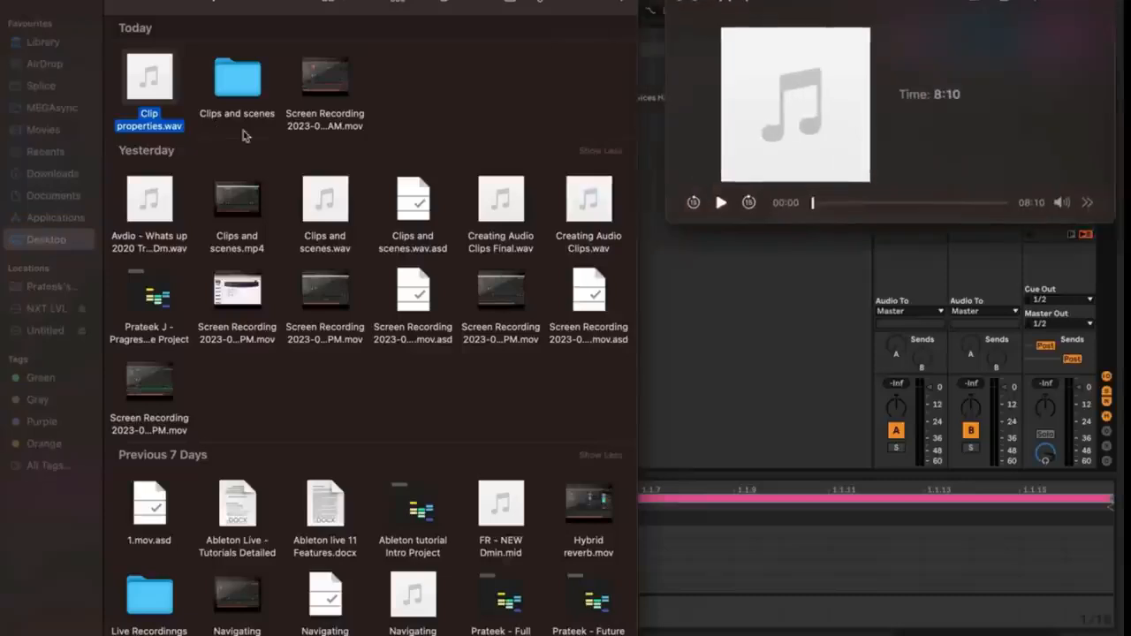
Switch to the Live set with the pink MIDI clips and set the first clip's start to -10.1.1 in its properties.
{"action": "left_click", "coordinate": [727, 300]}
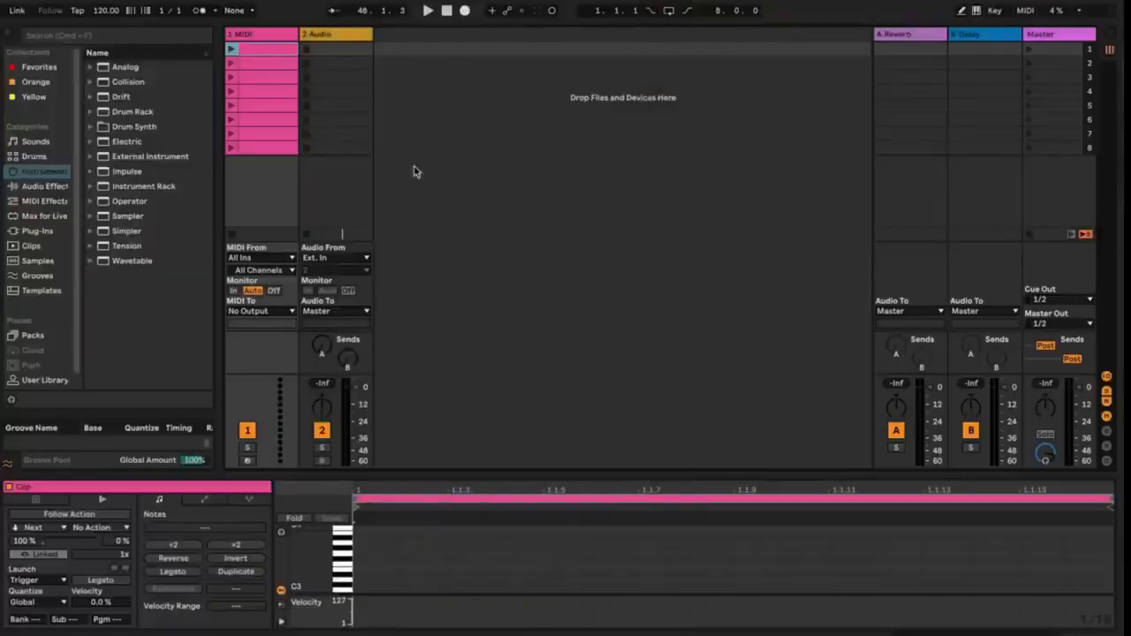
{"action": "left_click", "coordinate": [487, 197]}
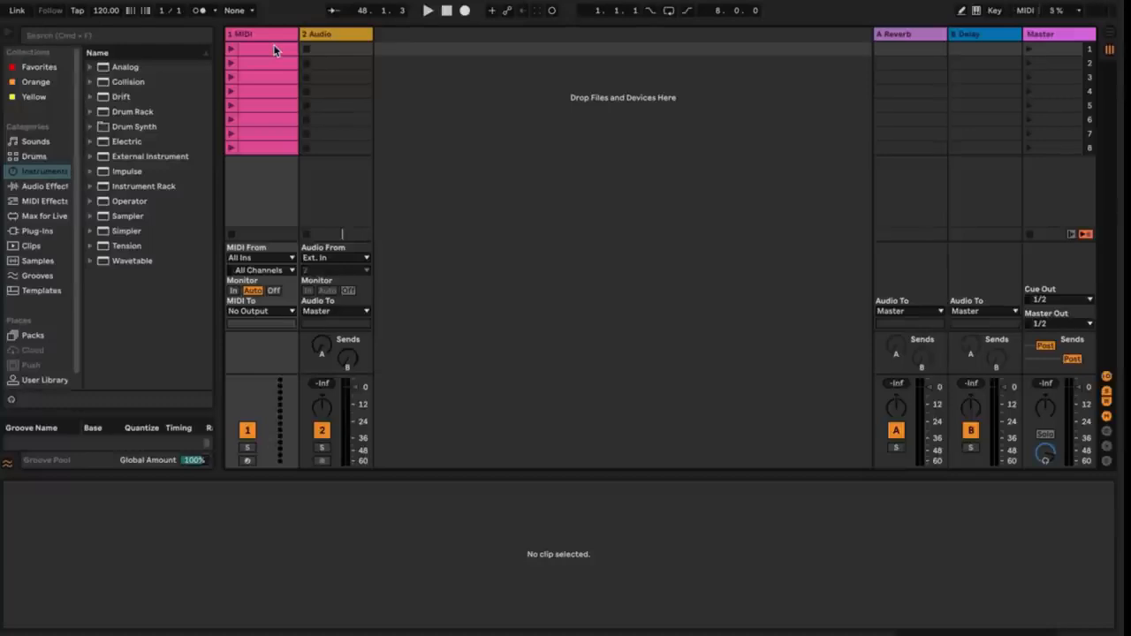
{"action": "left_click", "coordinate": [274, 50]}
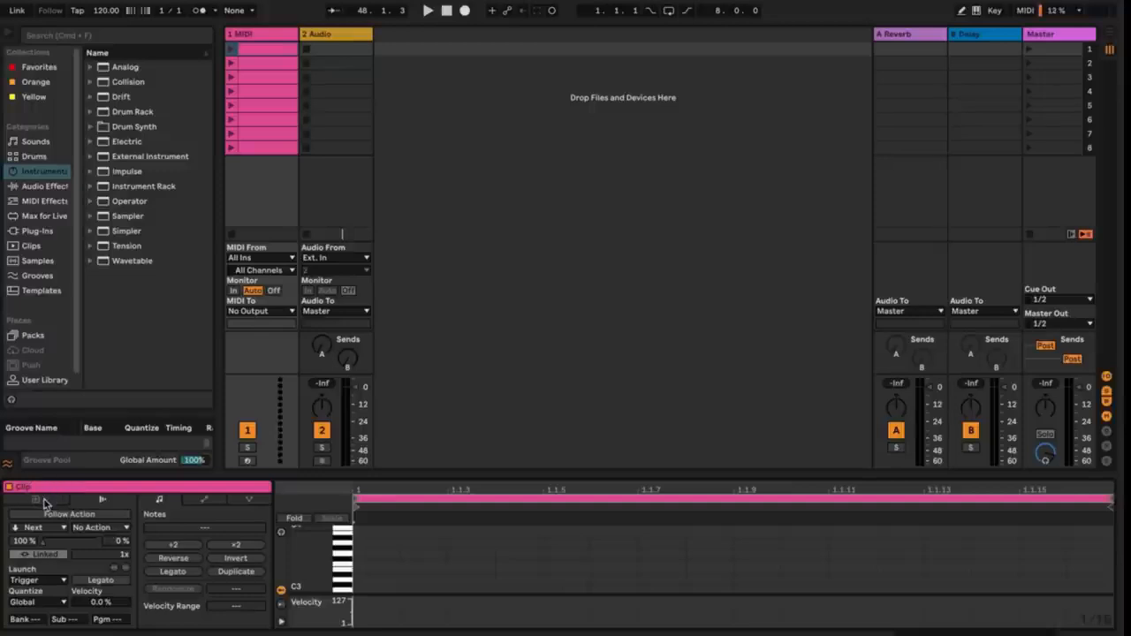
{"action": "left_click", "coordinate": [45, 502]}
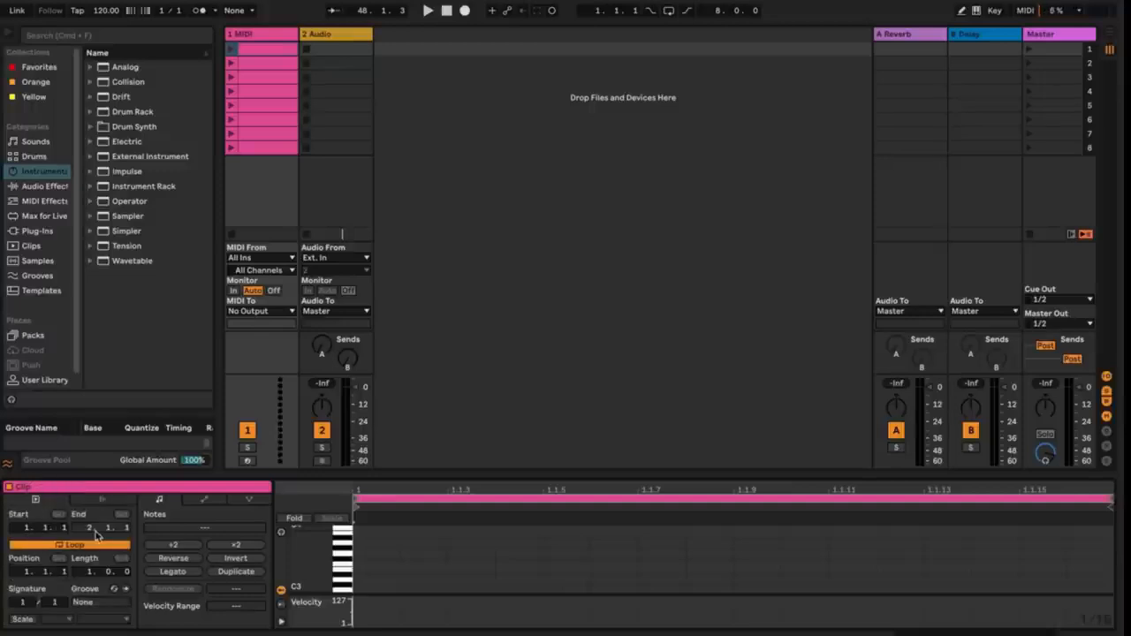
{"action": "mouse_move", "coordinate": [27, 528]}
{"action": "left_mouse_down"}
{"action": "mouse_move", "coordinate": [29, 512]}
{"action": "mouse_move", "coordinate": [34, 539]}
{"action": "mouse_move", "coordinate": [86, 521]}
{"action": "mouse_move", "coordinate": [87, 537]}
{"action": "left_mouse_up"}
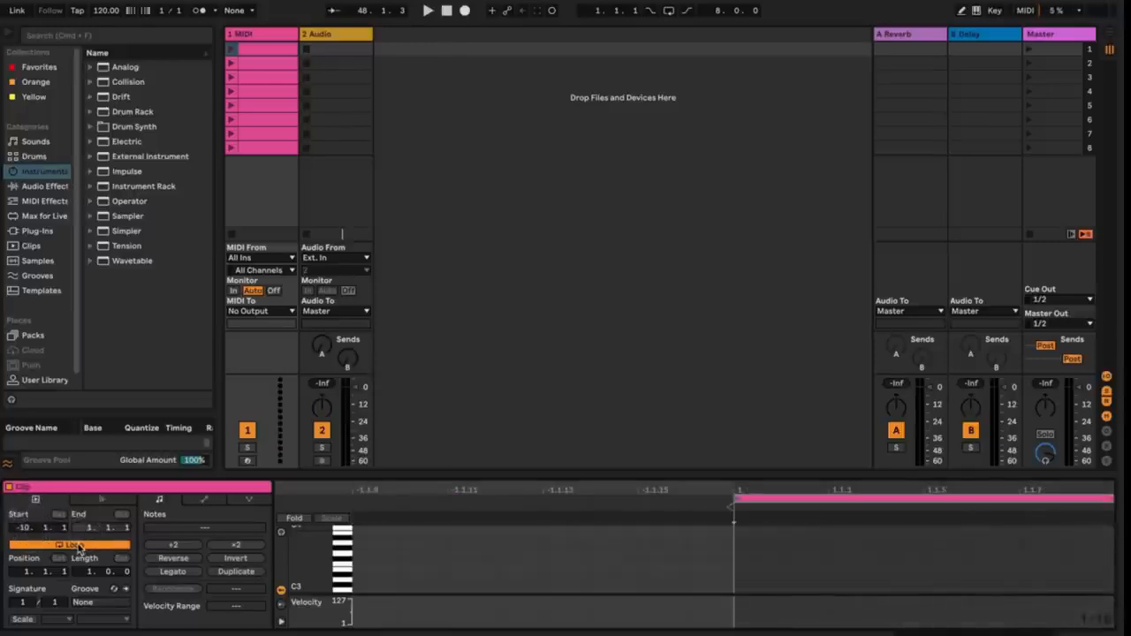
Switch the first clip's loop off and back on, and set its loop position to 6.1.1.
{"action": "left_click", "coordinate": [71, 547]}
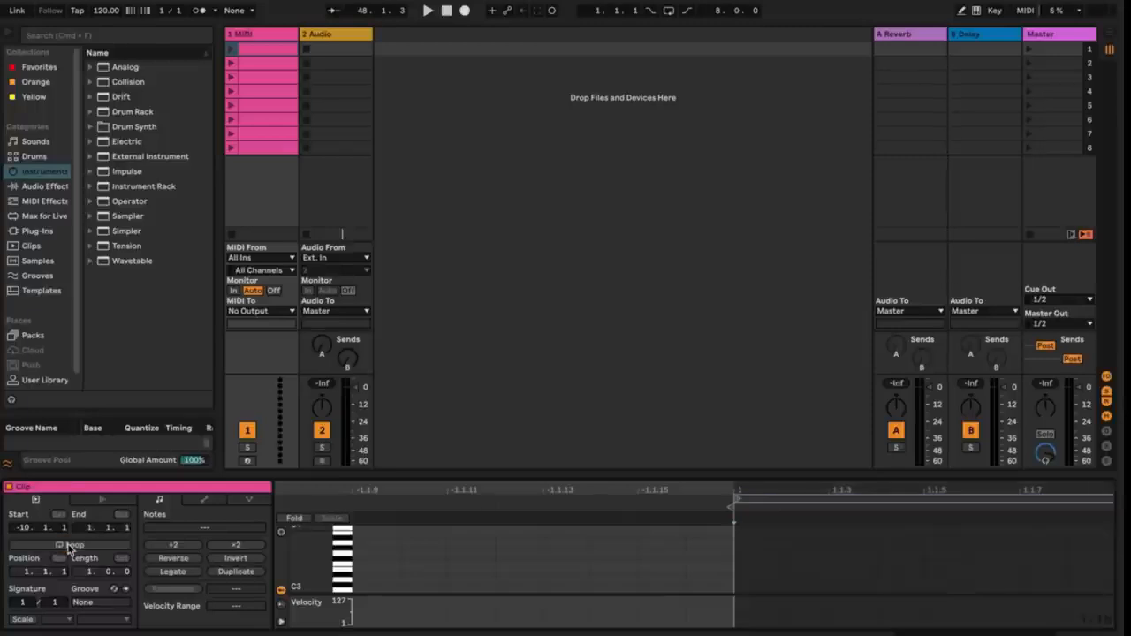
{"action": "left_click", "coordinate": [71, 547]}
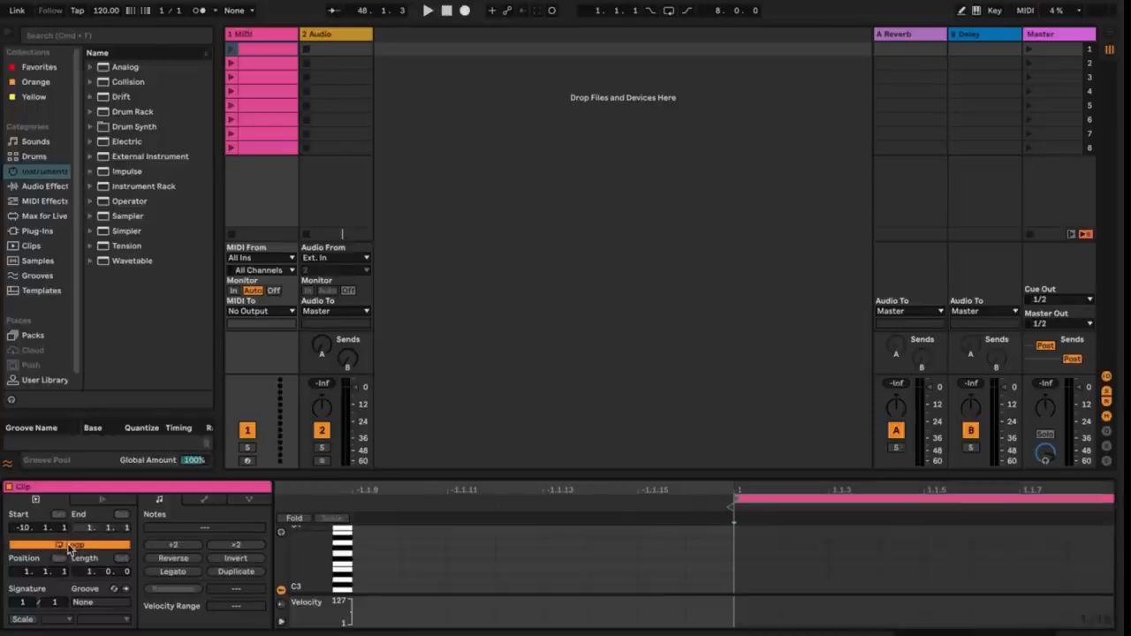
{"action": "left_click_drag", "start_coordinate": [28, 573], "coordinate": [89, 581]}
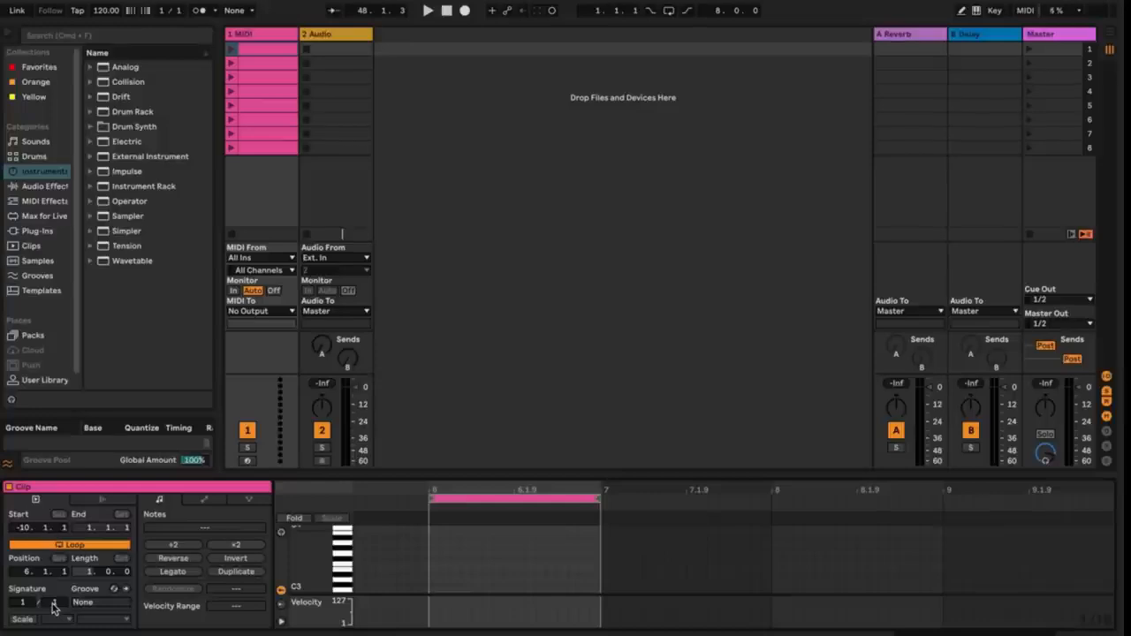
{"action": "mouse_move", "coordinate": [59, 605]}
{"action": "left_mouse_down"}
{"action": "mouse_move", "coordinate": [61, 575]}
{"action": "mouse_move", "coordinate": [64, 621]}
{"action": "mouse_move", "coordinate": [30, 582]}
{"action": "mouse_move", "coordinate": [38, 633]}
{"action": "left_mouse_up"}
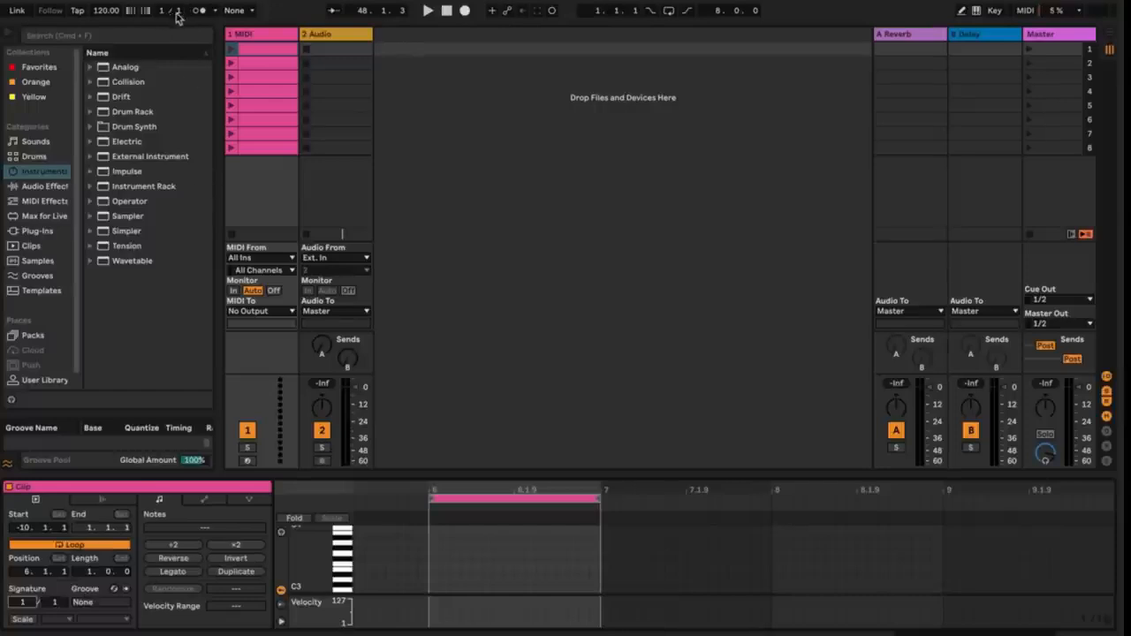
Enable Follow Action in the first clip's launch settings and make its first action Jump to clip 8.
{"action": "left_click", "coordinate": [103, 500]}
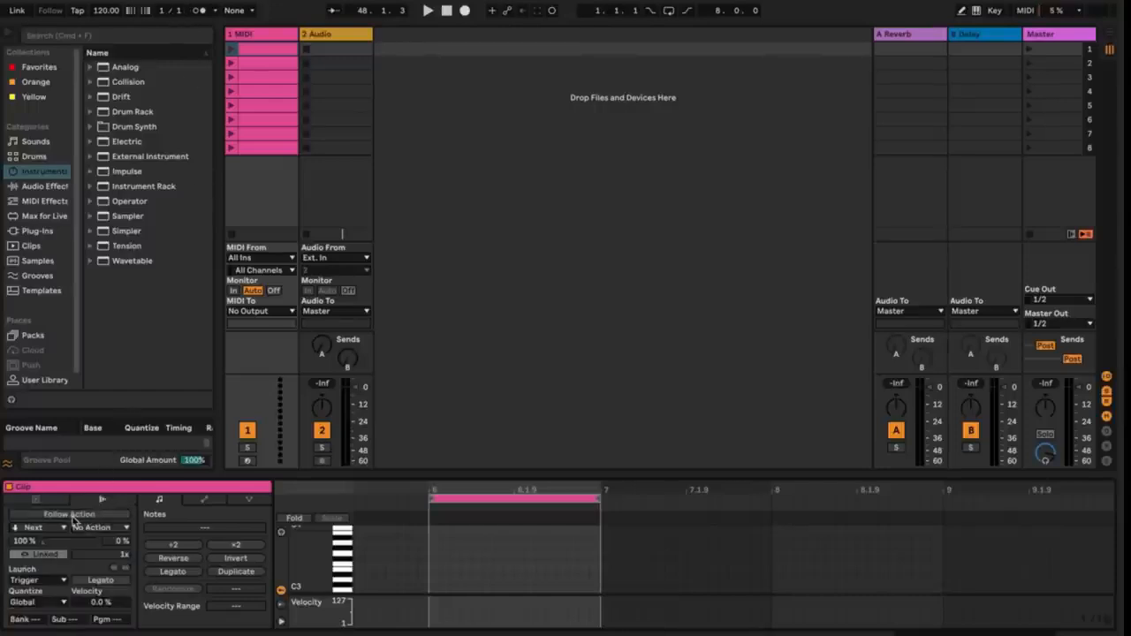
{"action": "left_click", "coordinate": [71, 515]}
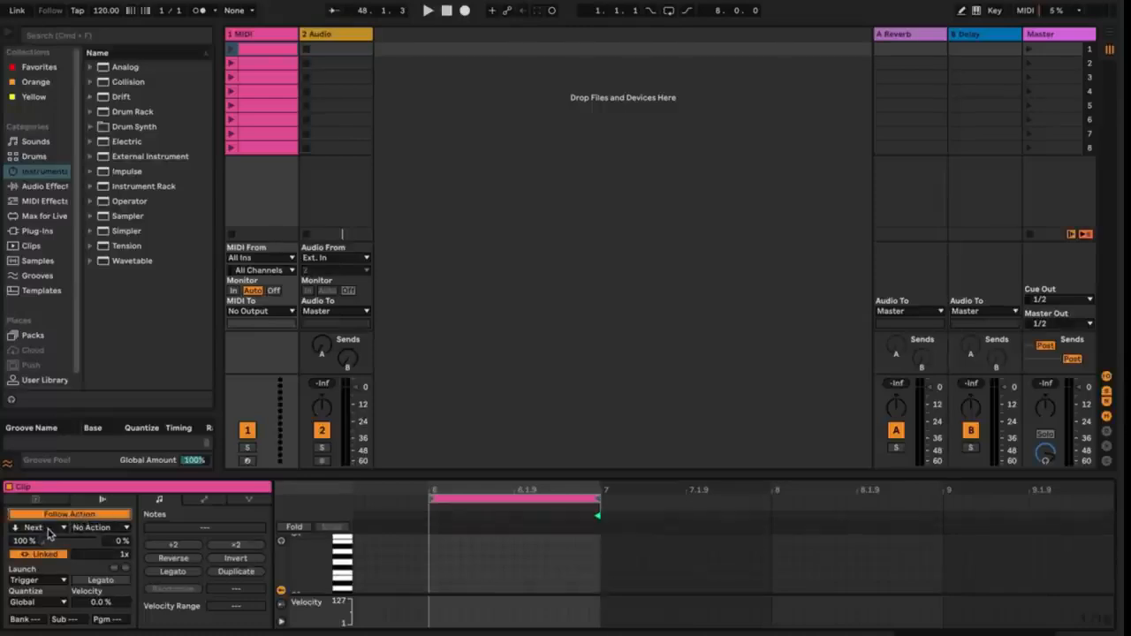
{"action": "left_click", "coordinate": [51, 528]}
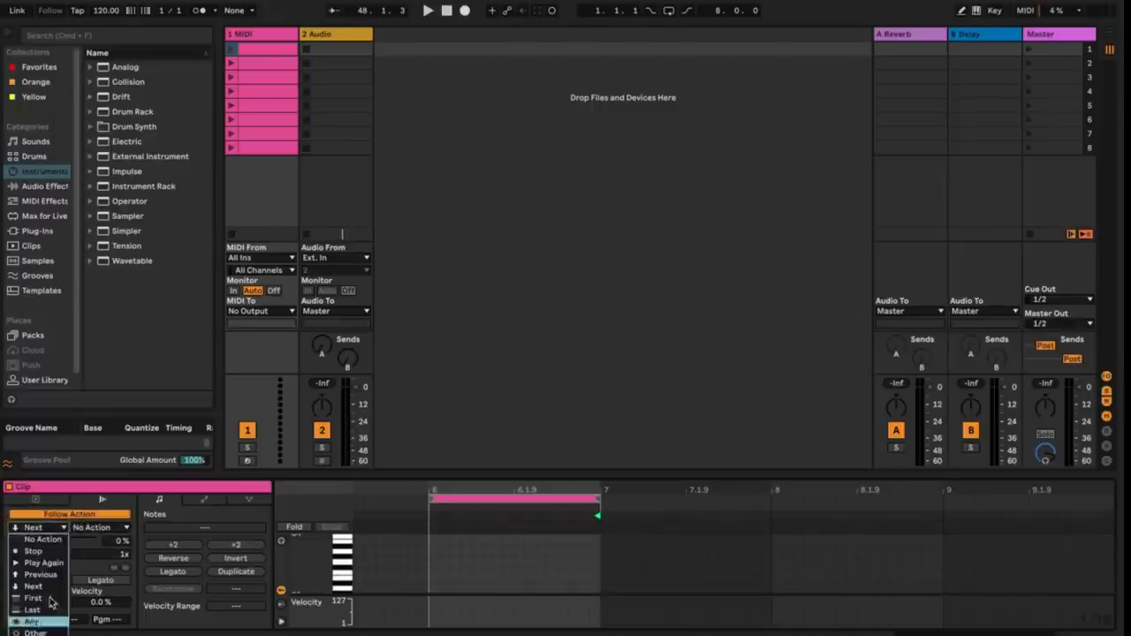
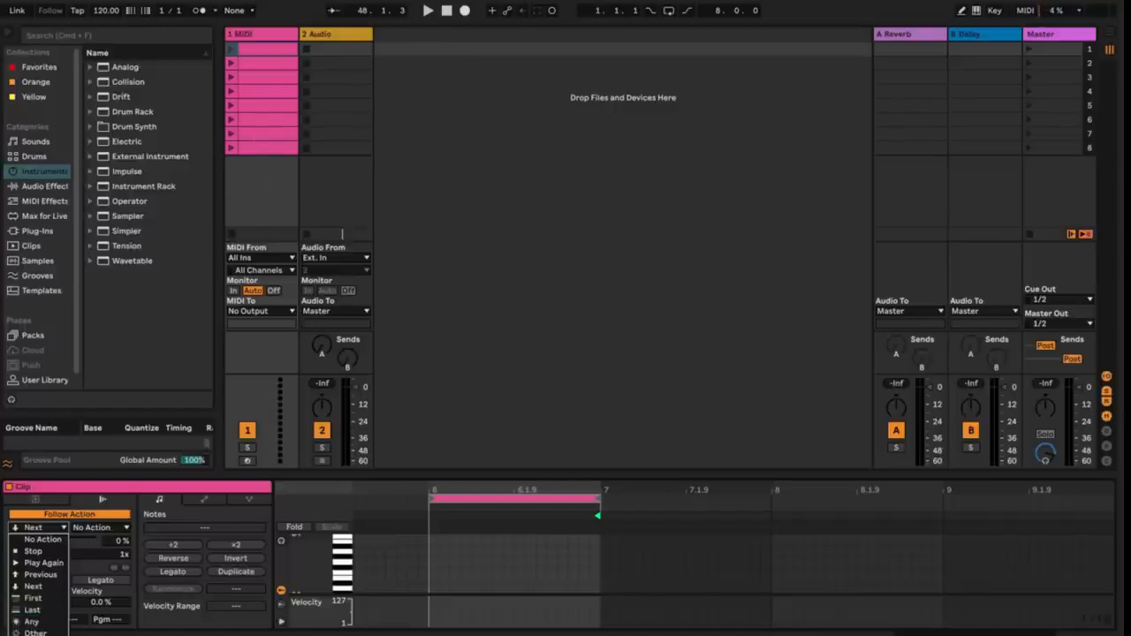
{"action": "left_click", "coordinate": [37, 635]}
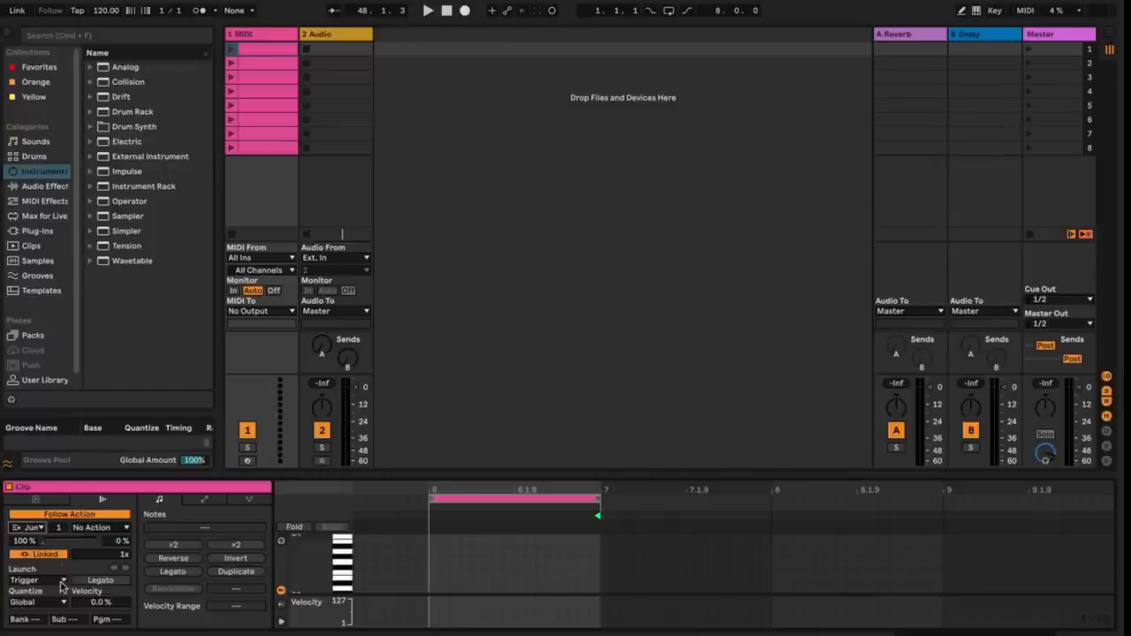
{"action": "left_click_drag", "start_coordinate": [60, 529], "coordinate": [60, 478]}
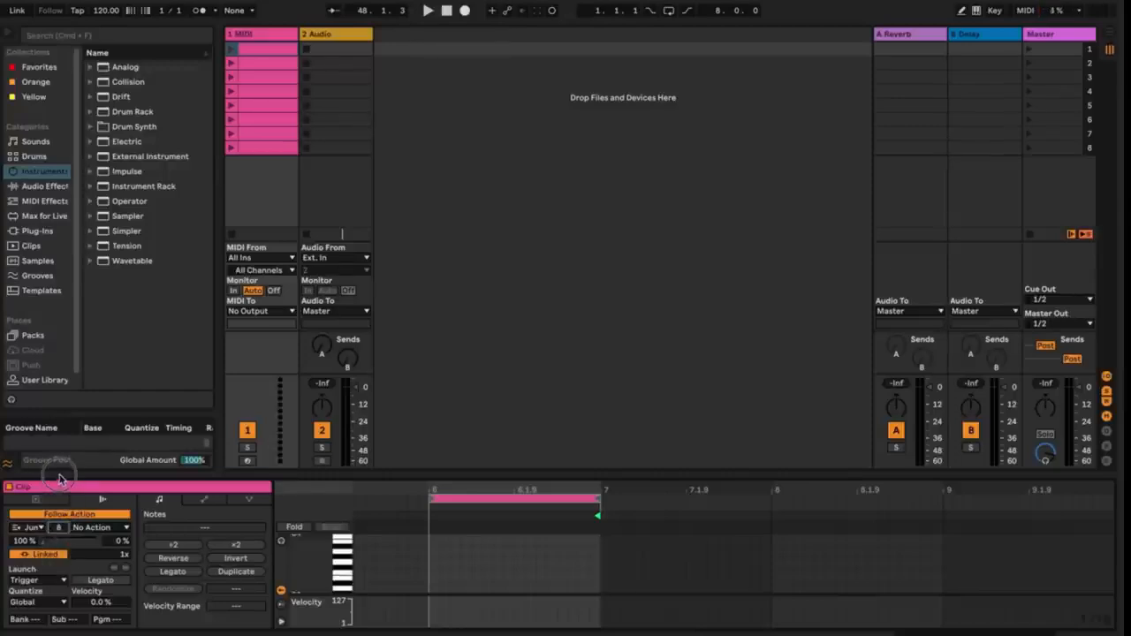
Set the clip's second follow action to Next, and try the chance split and the follow action multiplier.
{"action": "left_click", "coordinate": [118, 529]}
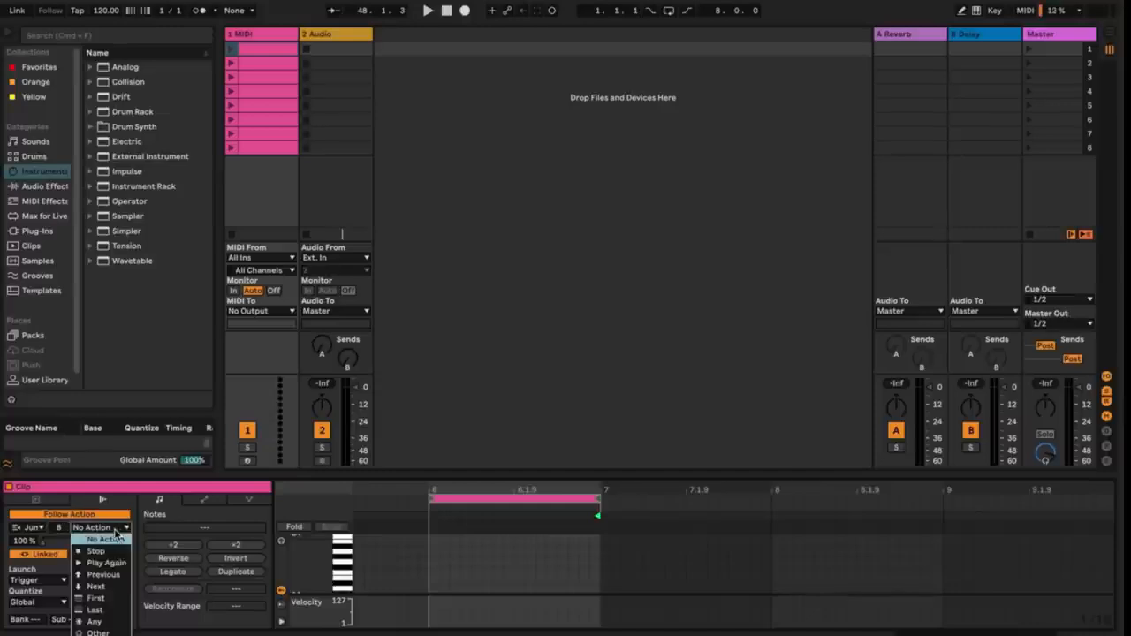
{"action": "left_click", "coordinate": [103, 587]}
{"action": "left_click_drag", "start_coordinate": [96, 540], "coordinate": [60, 554]}
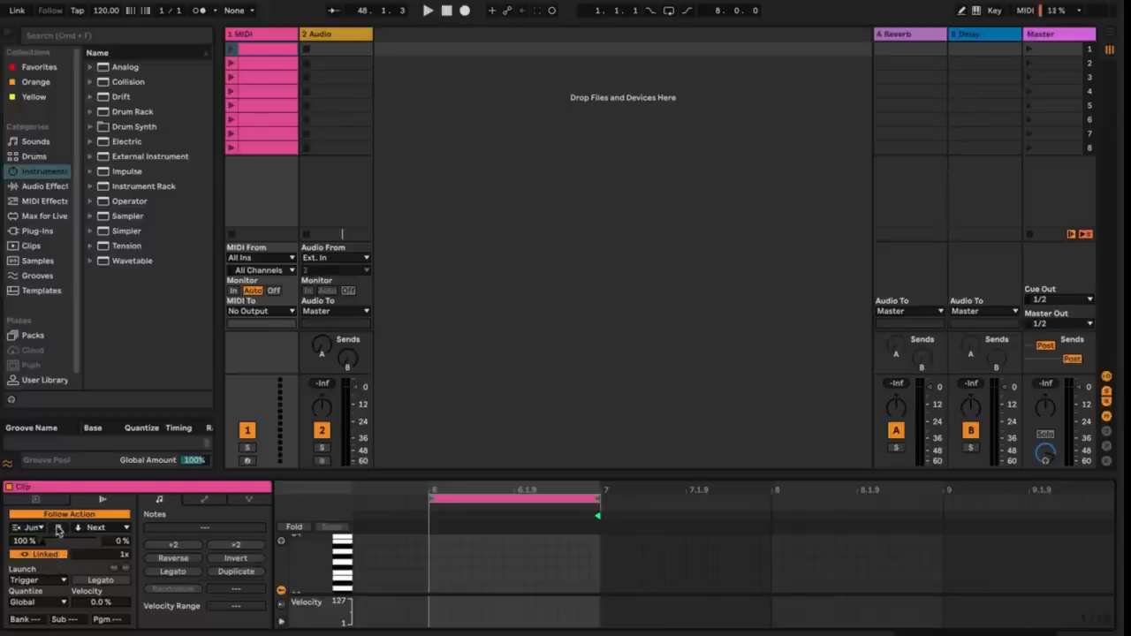
{"action": "left_click_drag", "start_coordinate": [91, 560], "coordinate": [111, 576]}
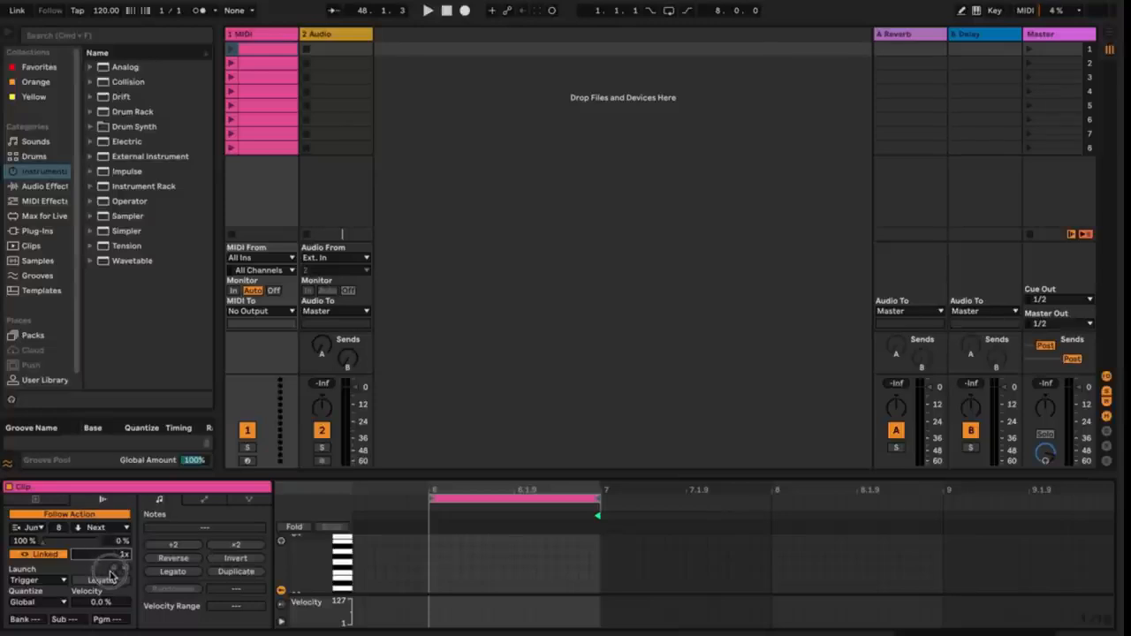
Try unlinking the follow action time from the clip length, and link it again.
{"action": "left_click", "coordinate": [60, 555]}
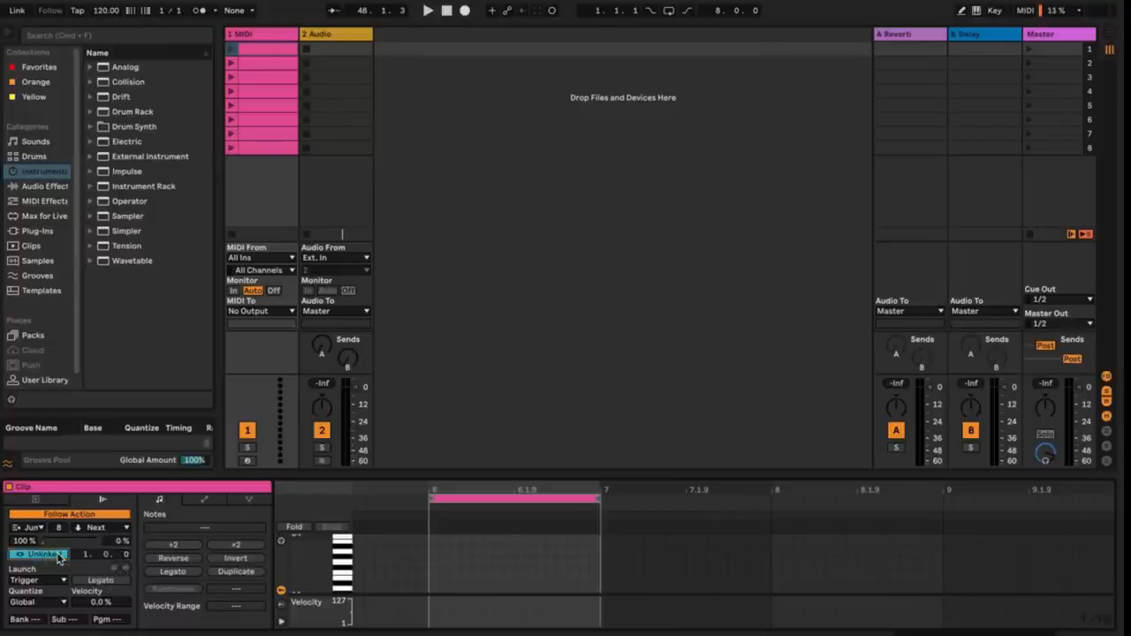
{"action": "mouse_move", "coordinate": [86, 559]}
{"action": "left_mouse_down"}
{"action": "mouse_move", "coordinate": [87, 537]}
{"action": "mouse_move", "coordinate": [88, 550]}
{"action": "left_mouse_up"}
{"action": "left_click", "coordinate": [53, 554]}
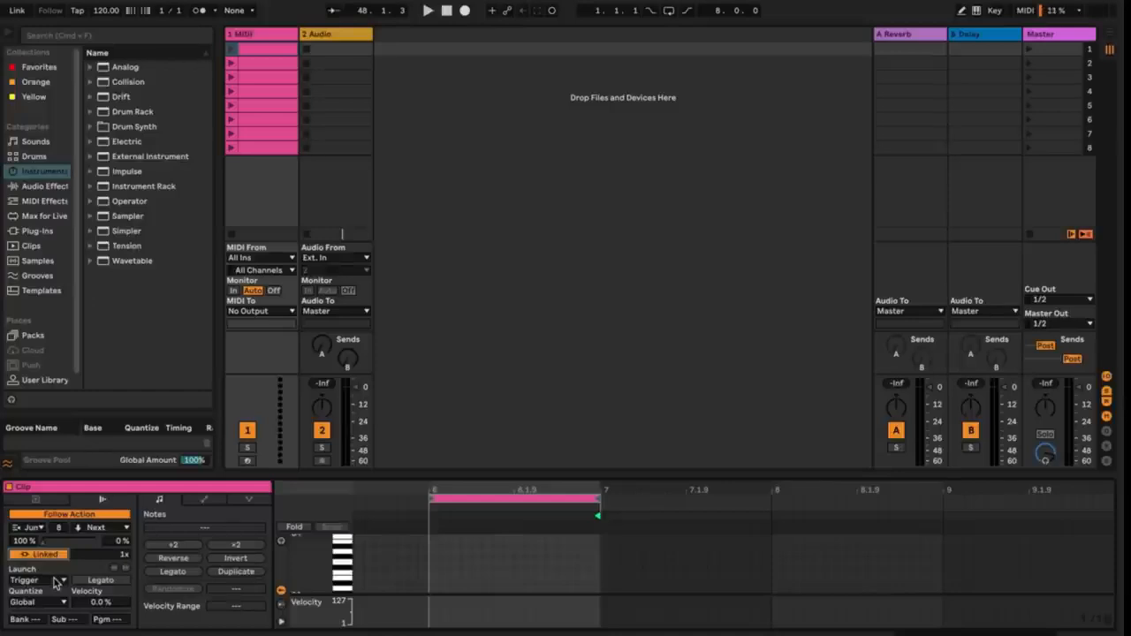
Review the first clip's launch modes and set the mode to Repeat.
{"action": "left_click", "coordinate": [55, 583]}
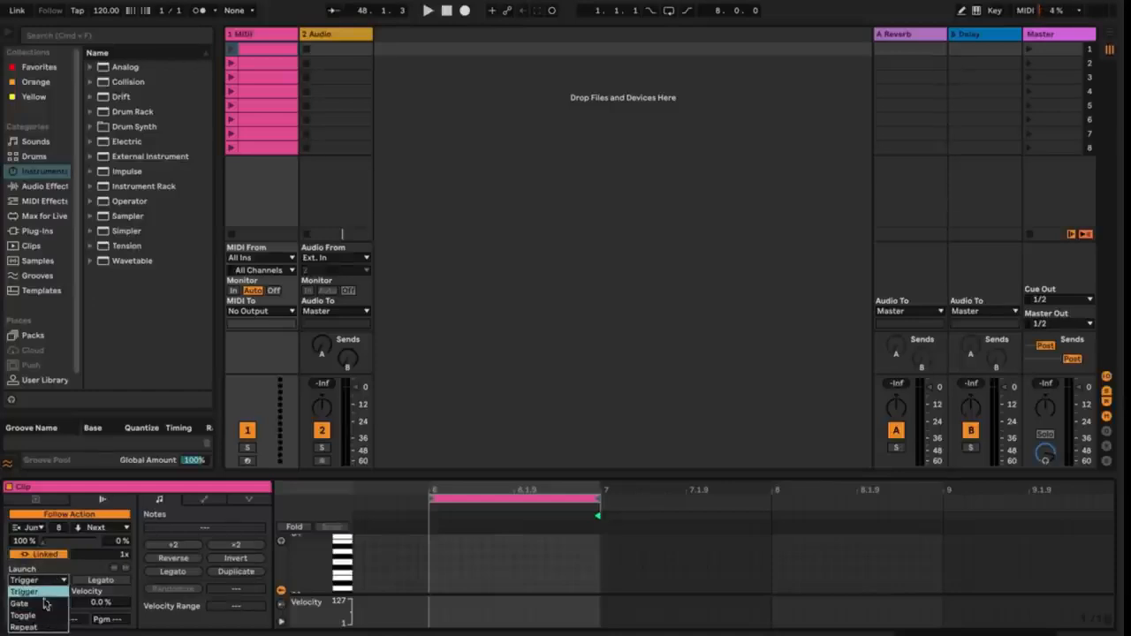
{"action": "left_click", "coordinate": [42, 583]}
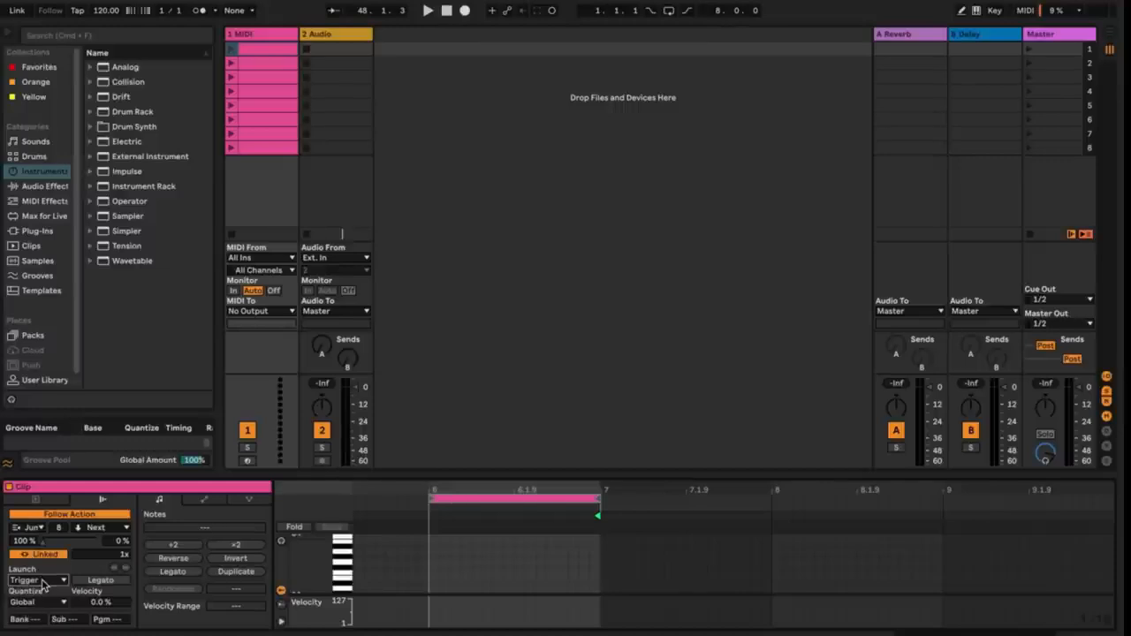
{"action": "left_click", "coordinate": [42, 583]}
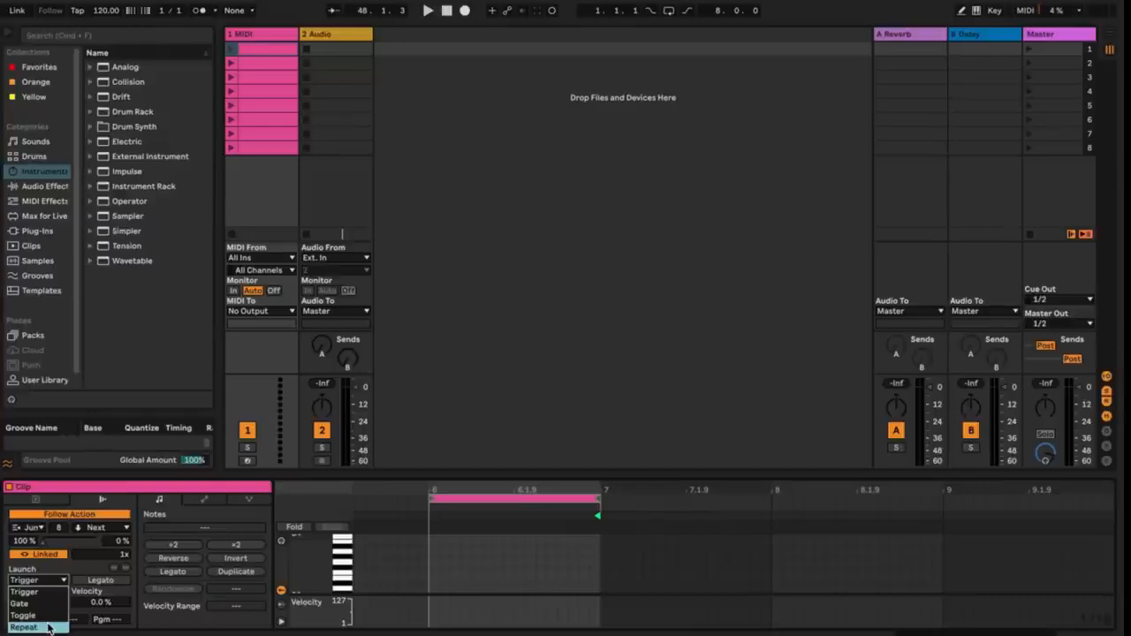
{"action": "left_click", "coordinate": [48, 626]}
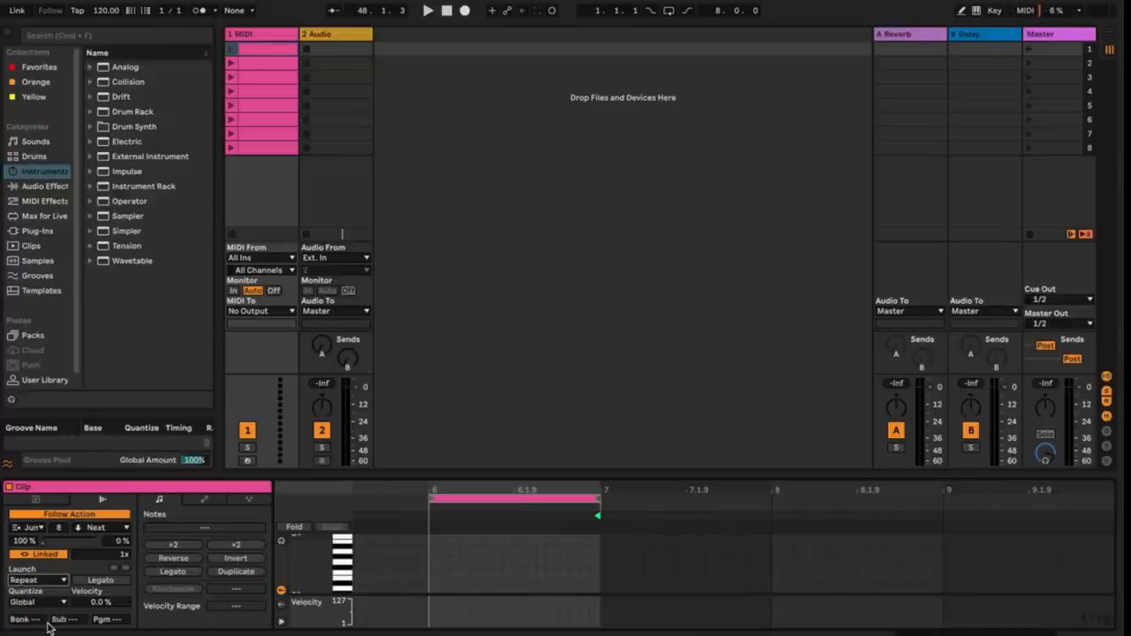
Launch the eighth clip of the 1 MIDI track several times in a row and stop the track's clips.
{"action": "left_click", "coordinate": [230, 152]}
{"action": "left_click", "coordinate": [231, 151]}
{"action": "left_click", "coordinate": [231, 151]}
{"action": "left_click", "coordinate": [231, 151]}
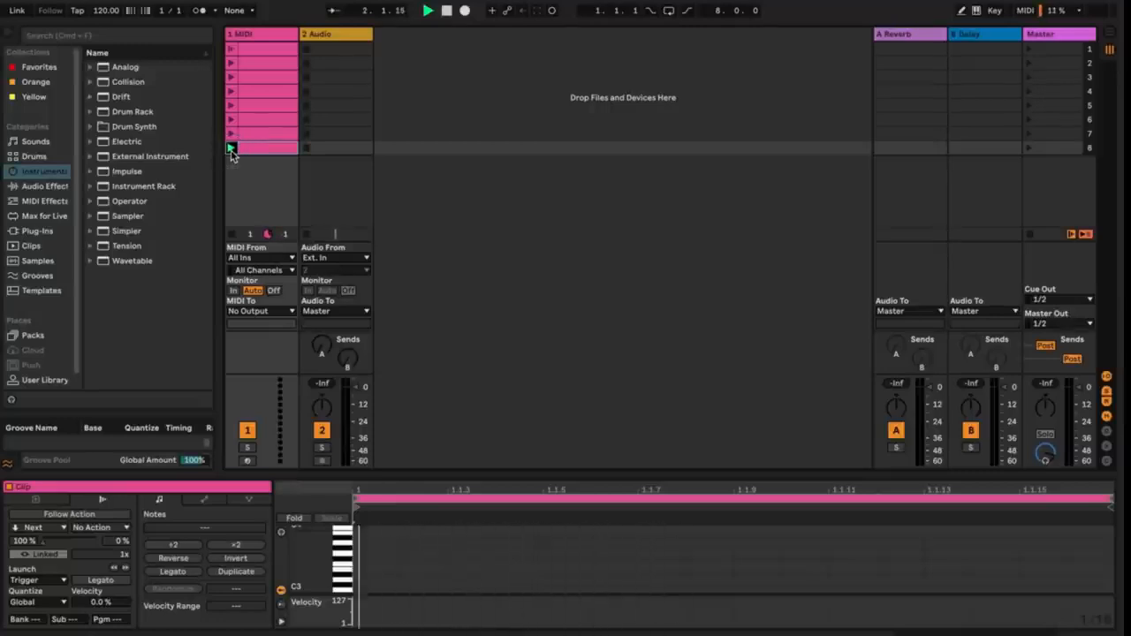
{"action": "left_click", "coordinate": [232, 233]}
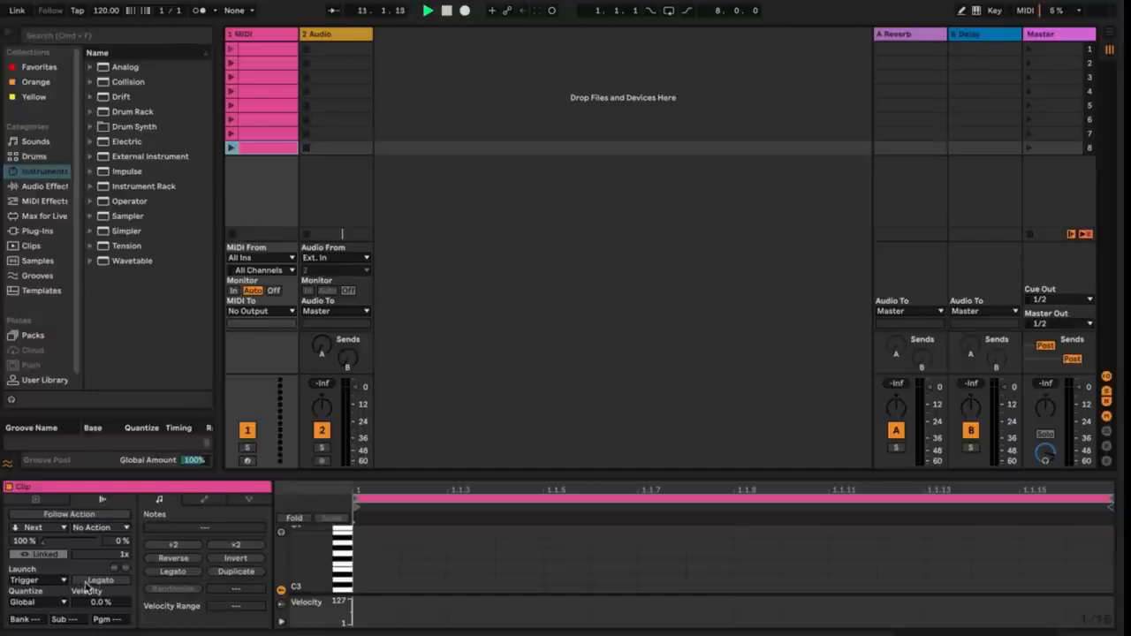
Enable Legato launch for the first clip, test it by launching the clip, and stop the track's clips.
{"action": "left_click", "coordinate": [253, 52]}
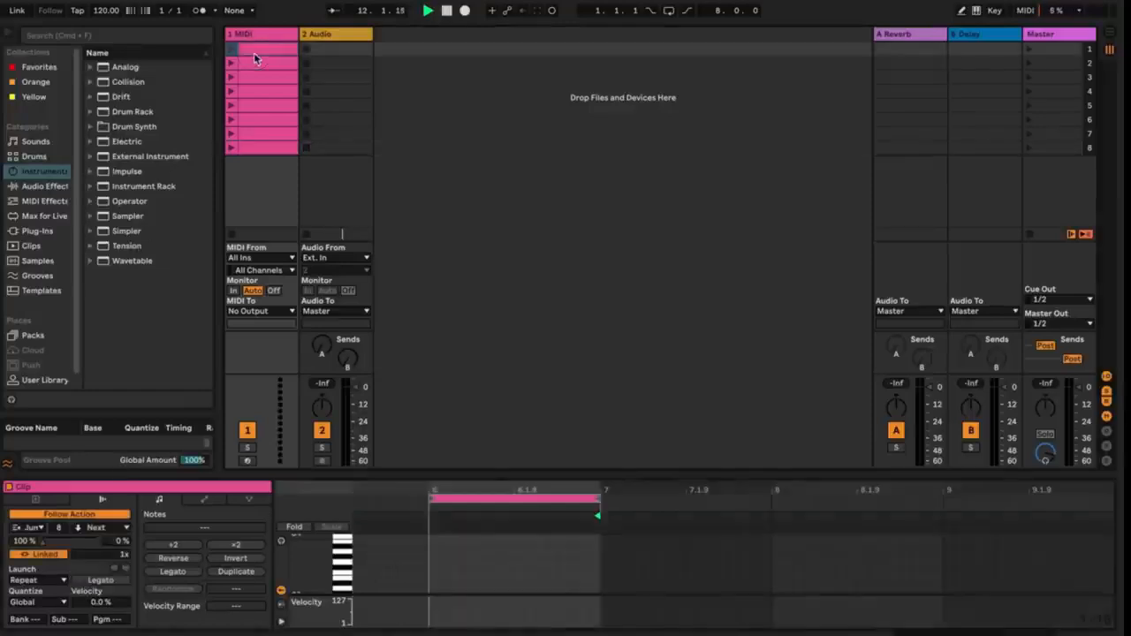
{"action": "left_click", "coordinate": [100, 581]}
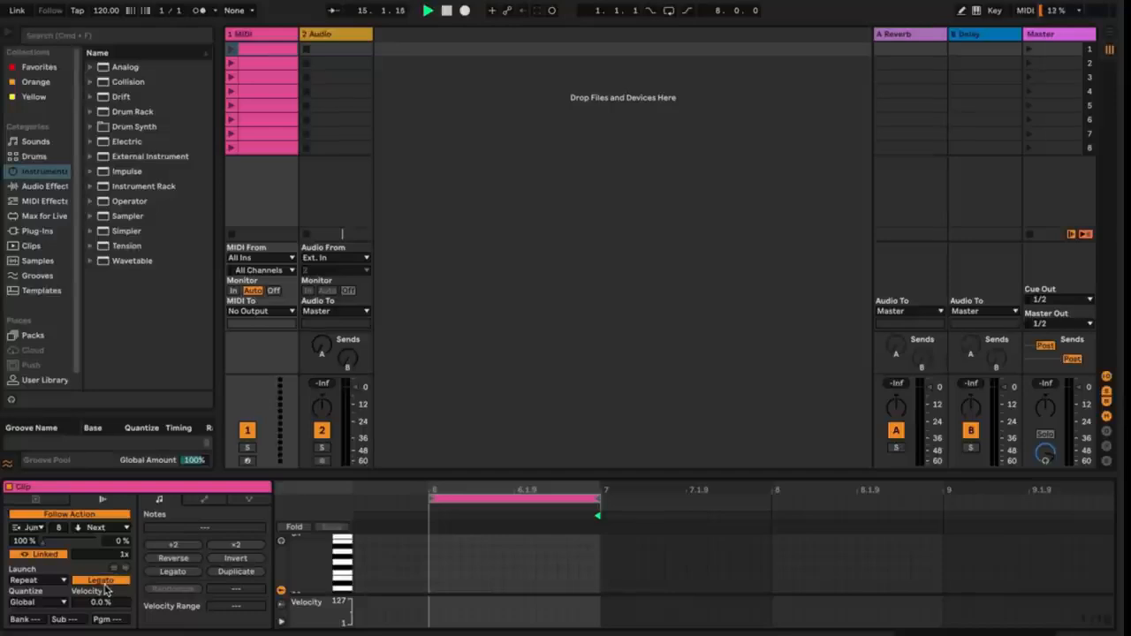
{"action": "left_click", "coordinate": [230, 51]}
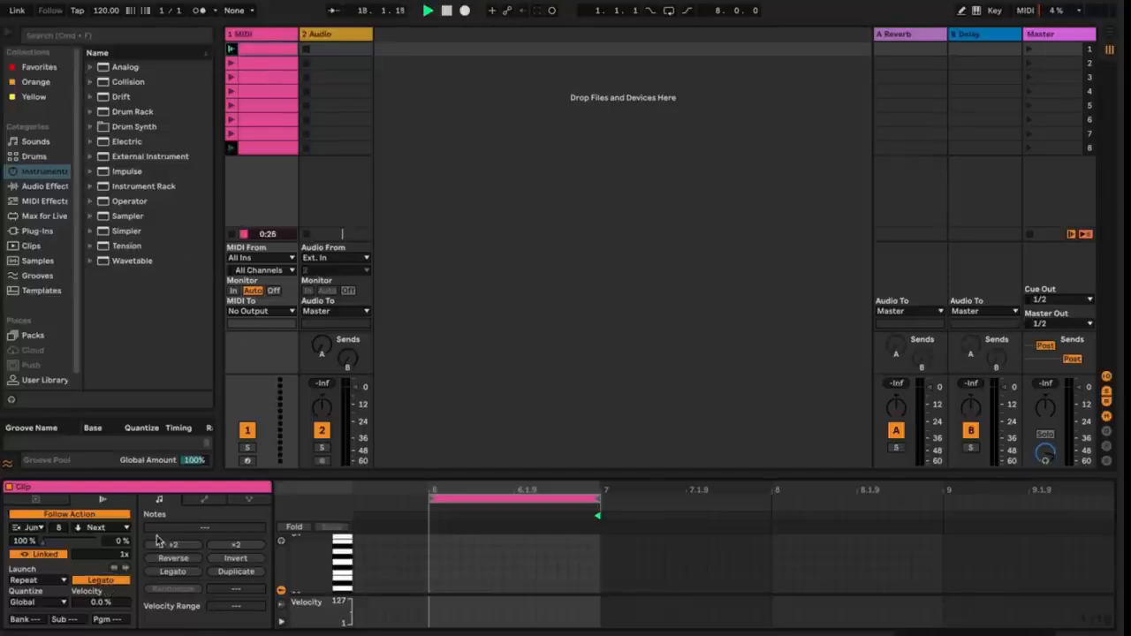
{"action": "left_click", "coordinate": [233, 234]}
Set the first clip's launch velocity amount to 30% and its program change to Bank 1, Sub 3, Pgm 21.
{"action": "mouse_move", "coordinate": [97, 602]}
{"action": "left_mouse_down"}
{"action": "mouse_move", "coordinate": [100, 566]}
{"action": "mouse_move", "coordinate": [105, 615]}
{"action": "mouse_move", "coordinate": [102, 576]}
{"action": "mouse_move", "coordinate": [105, 587]}
{"action": "left_mouse_up"}
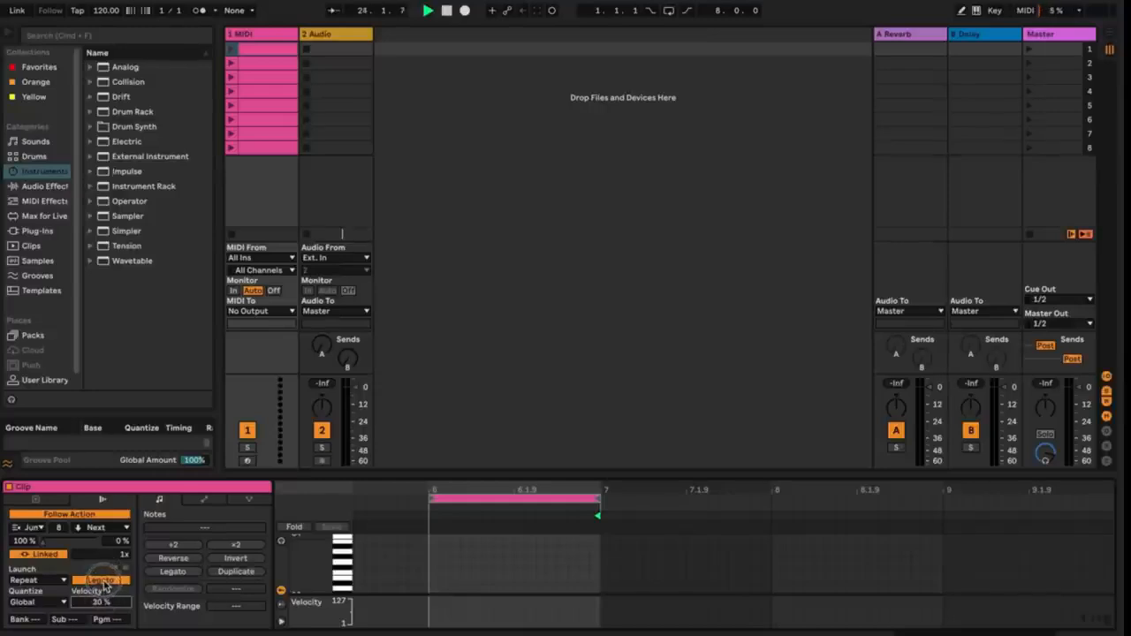
{"action": "left_click_drag", "start_coordinate": [38, 621], "coordinate": [103, 549]}
{"action": "left_click", "coordinate": [68, 617]}
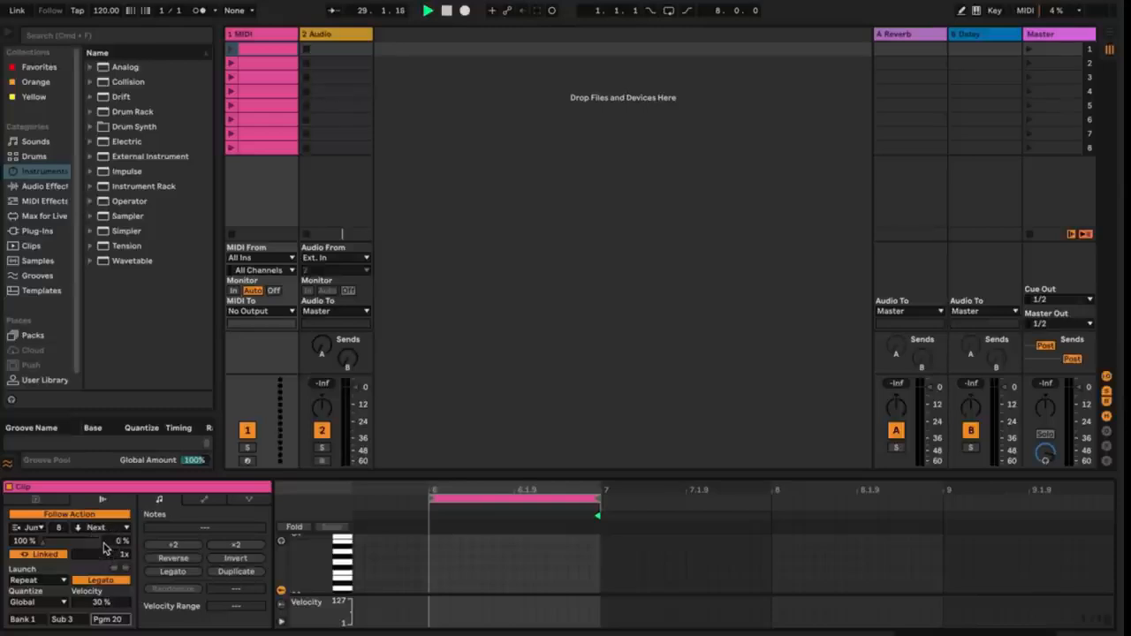
{"action": "mouse_move", "coordinate": [121, 617]}
{"action": "left_mouse_down"}
{"action": "mouse_move", "coordinate": [120, 633]}
{"action": "mouse_move", "coordinate": [104, 609]}
{"action": "left_mouse_up"}
Add three short notes to the first clip's piano roll and transpose them to span E3 - A3.
{"action": "double_click", "coordinate": [474, 563]}
{"action": "double_click", "coordinate": [531, 552]}
{"action": "double_click", "coordinate": [530, 566]}
{"action": "left_click", "coordinate": [210, 523]}
{"action": "left_click_drag", "start_coordinate": [210, 523], "coordinate": [222, 531]}
{"action": "left_click", "coordinate": [455, 579]}
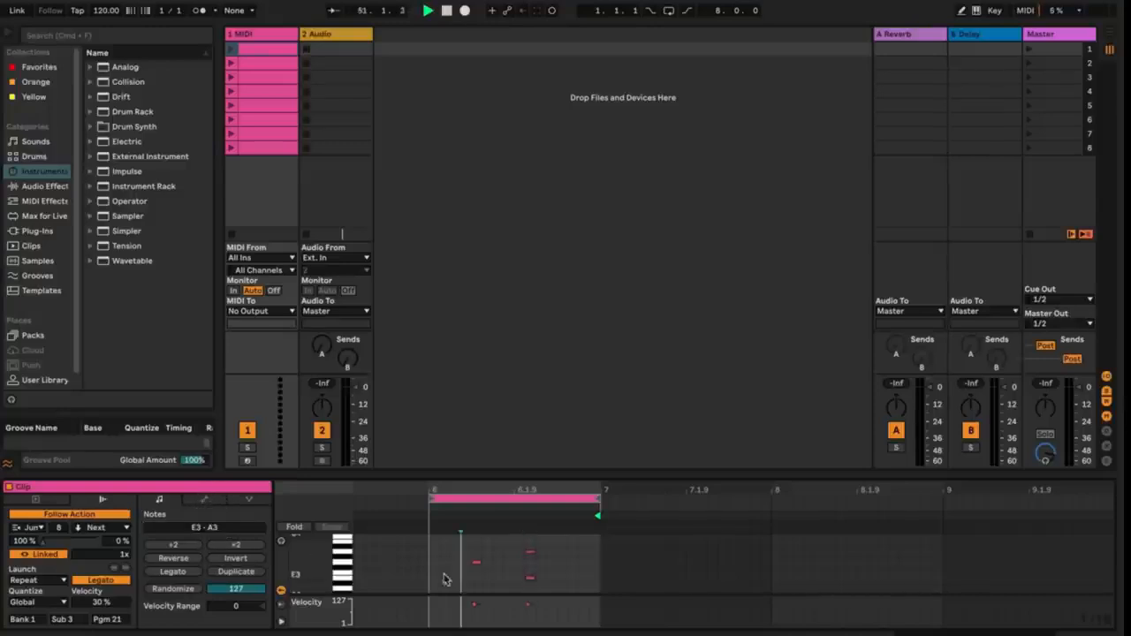
Halve the timing of the clip's notes once and double it repeatedly with the ×2 operation.
{"action": "left_click", "coordinate": [183, 548]}
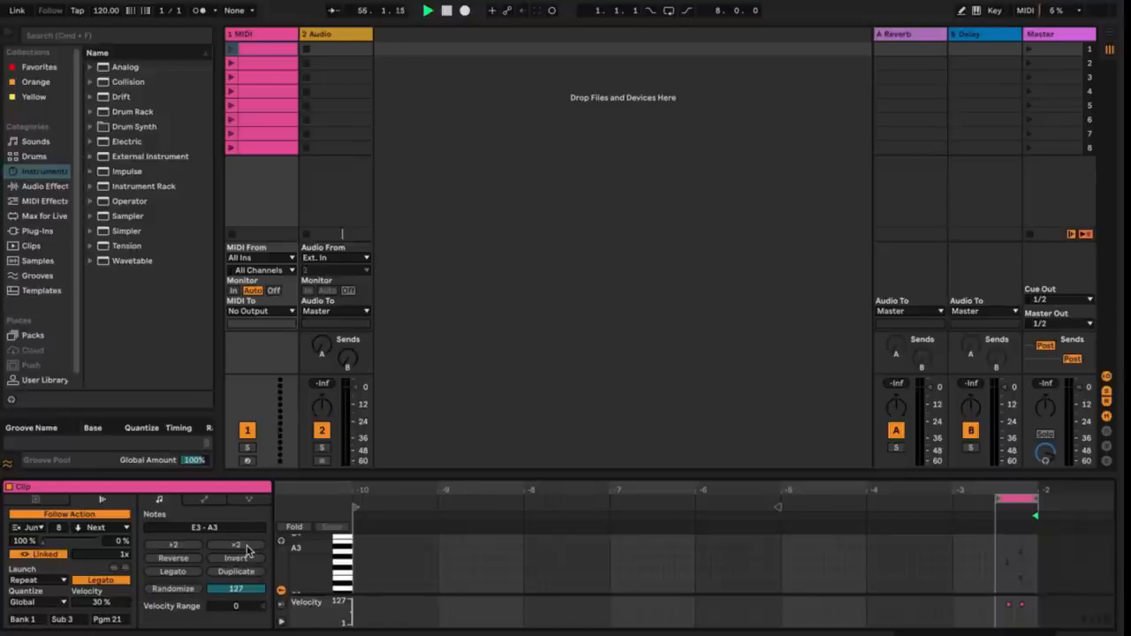
{"action": "left_click", "coordinate": [247, 550]}
{"action": "left_click", "coordinate": [246, 549]}
{"action": "left_click", "coordinate": [247, 550]}
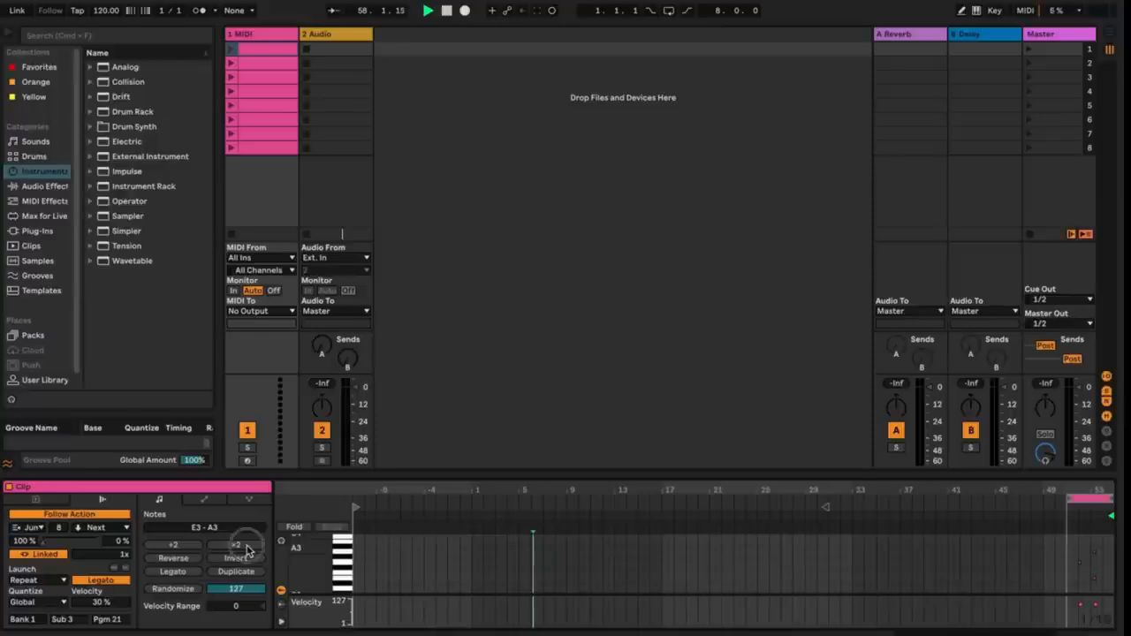
{"action": "left_click", "coordinate": [247, 550]}
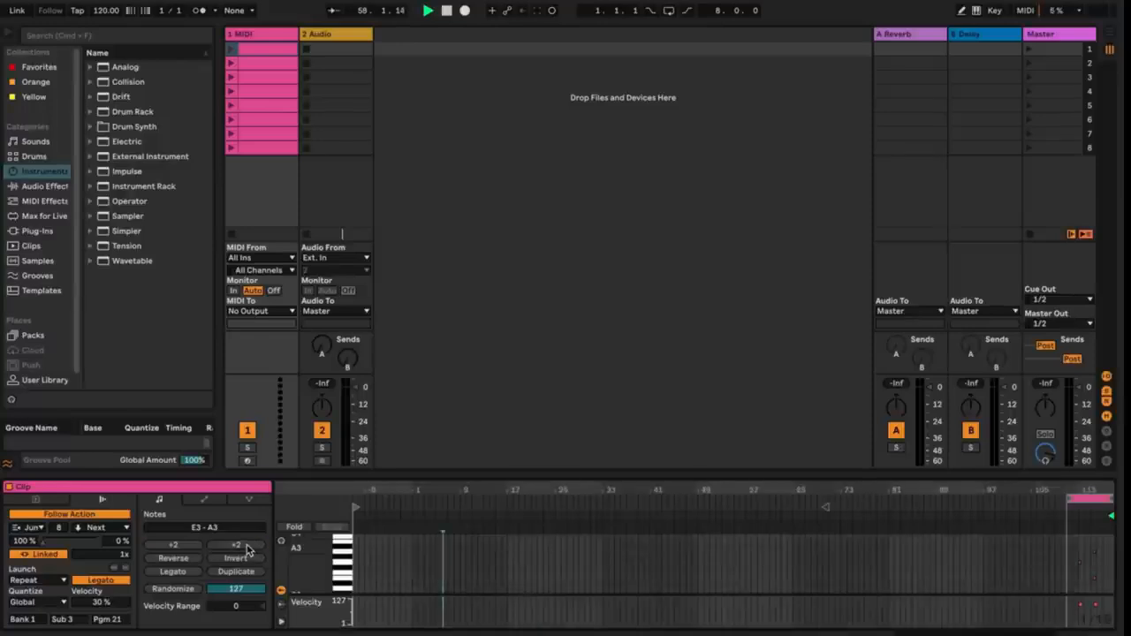
Reverse the order of the clip's notes several times in a row.
{"action": "left_click", "coordinate": [173, 559]}
{"action": "left_click", "coordinate": [186, 562]}
{"action": "left_click", "coordinate": [187, 562]}
{"action": "left_click", "coordinate": [186, 562]}
{"action": "left_click", "coordinate": [187, 562]}
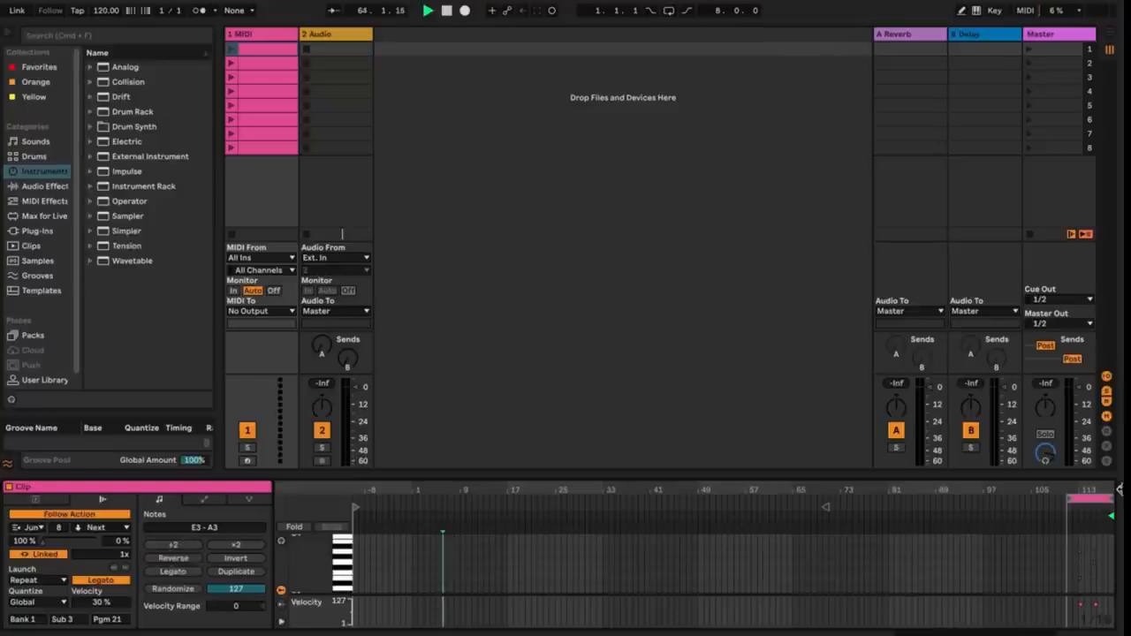
Invert the pitches of the clip's notes several times in a row.
{"action": "left_click_drag", "start_coordinate": [1096, 490], "coordinate": [1092, 535]}
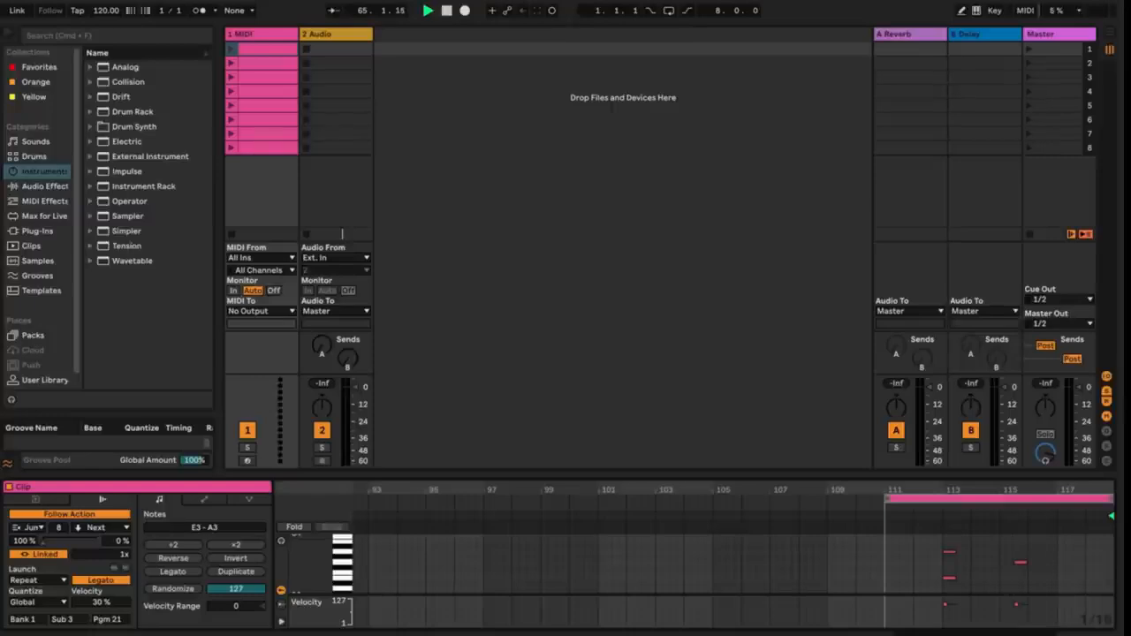
{"action": "left_click", "coordinate": [244, 561]}
{"action": "left_click", "coordinate": [244, 560]}
{"action": "left_click", "coordinate": [244, 562]}
{"action": "left_click", "coordinate": [244, 560]}
Apply the Legato note operation so each of the clip's notes extends to the following one.
{"action": "left_click", "coordinate": [191, 574]}
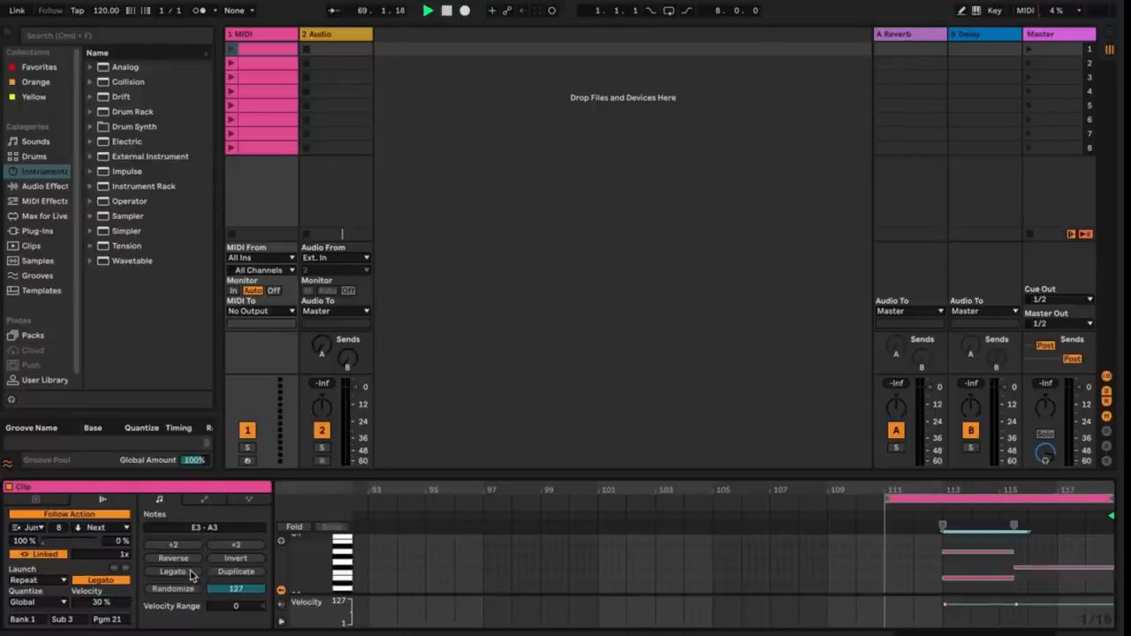
{"action": "left_click", "coordinate": [191, 574]}
{"action": "left_click", "coordinate": [192, 574]}
Duplicate the clip's loop and its notes repeatedly to extend the pattern.
{"action": "left_click", "coordinate": [236, 572]}
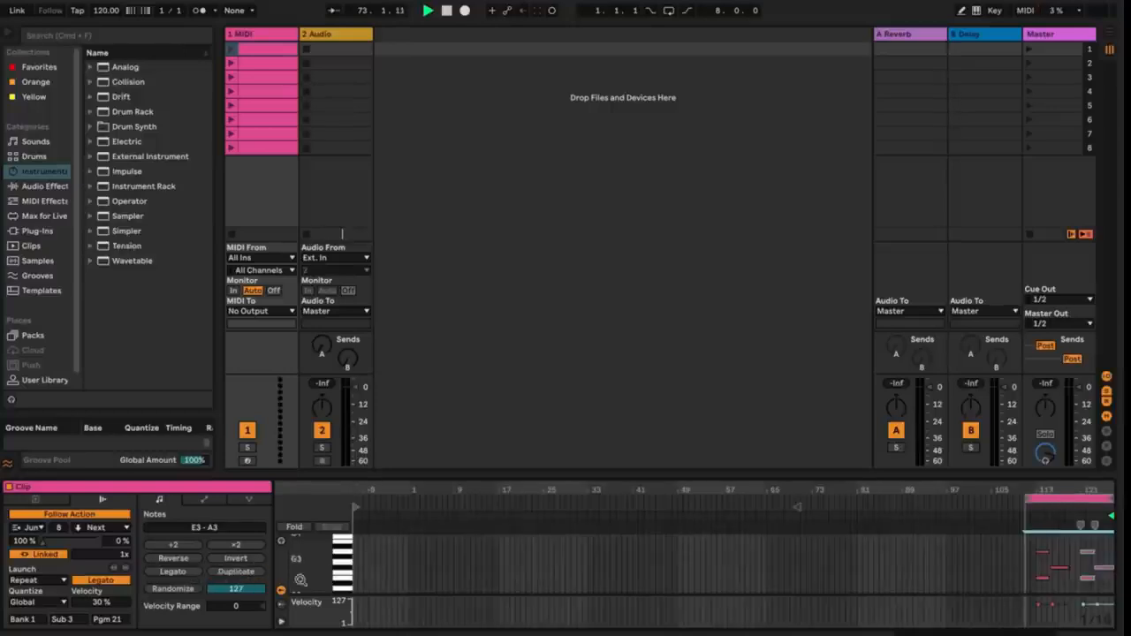
{"action": "left_click", "coordinate": [239, 572]}
{"action": "left_click", "coordinate": [238, 573]}
{"action": "left_click", "coordinate": [240, 574]}
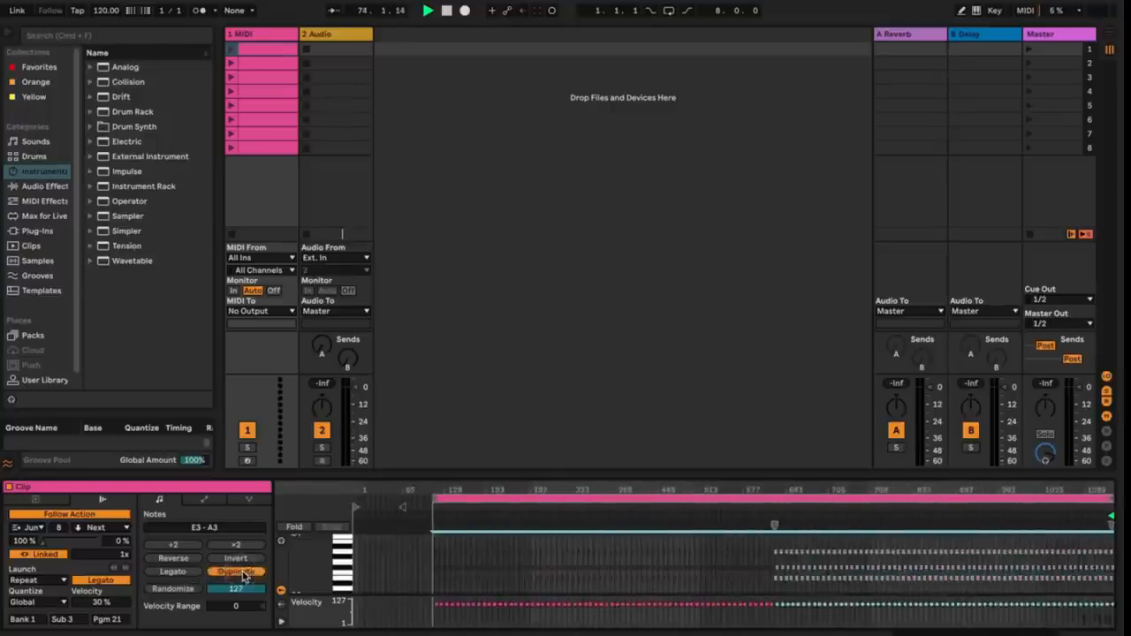
Duplicate the clip's loop once more and randomize its note velocities with an amount of 50.
{"action": "left_click", "coordinate": [244, 576]}
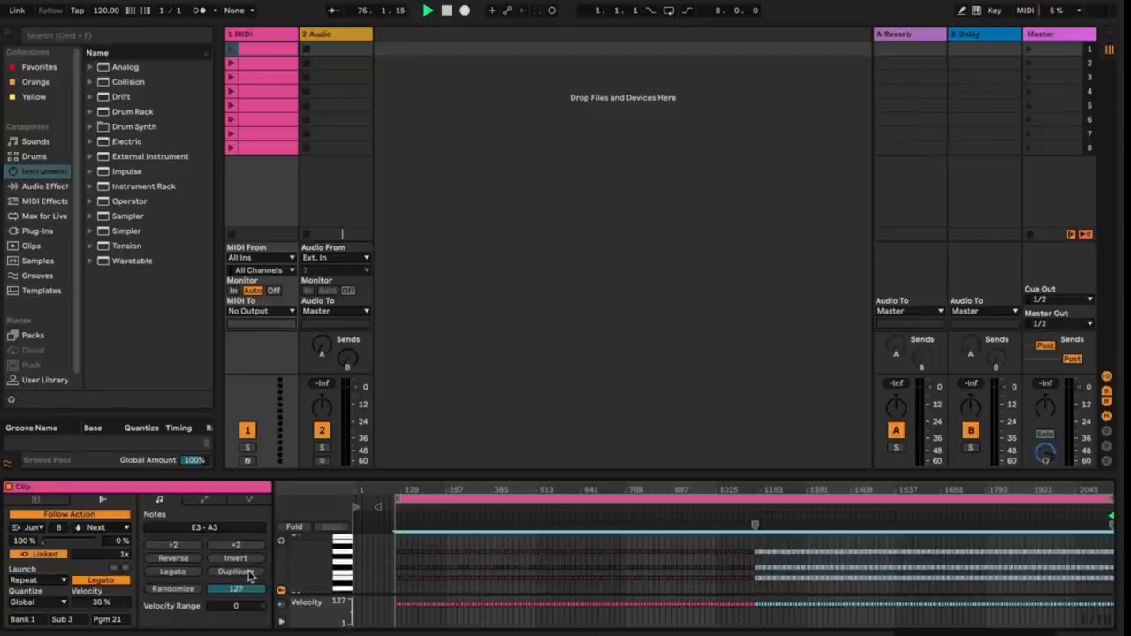
{"action": "left_click_drag", "start_coordinate": [225, 590], "coordinate": [232, 631]}
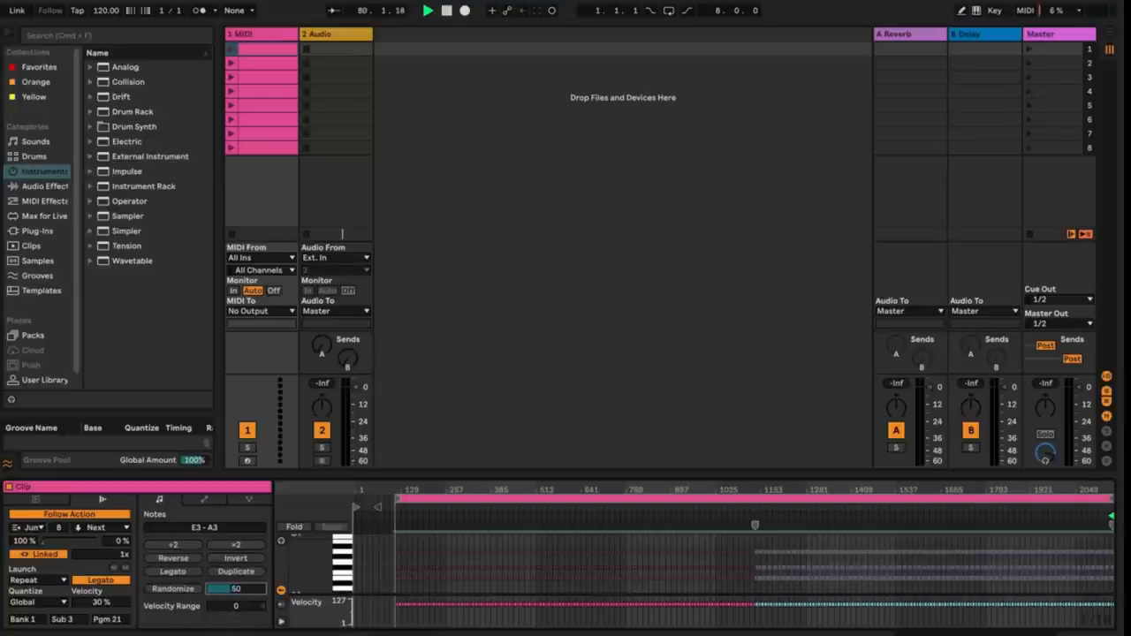
{"action": "left_click", "coordinate": [187, 590]}
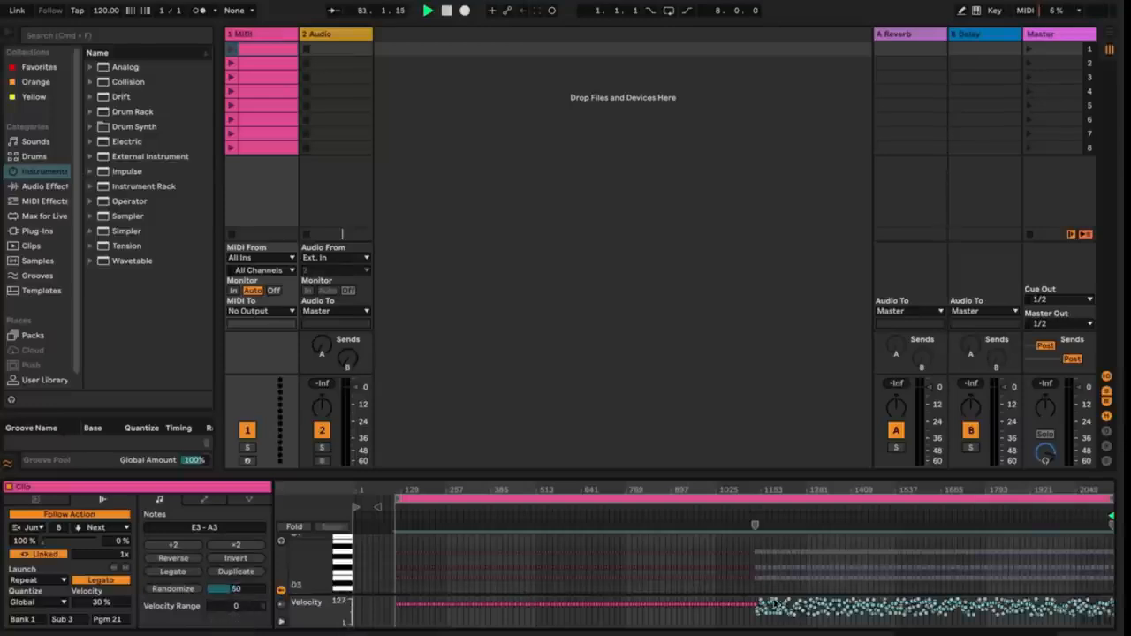
Set the velocity range of the clip's notes to -79.
{"action": "left_click_drag", "start_coordinate": [244, 606], "coordinate": [247, 635]}
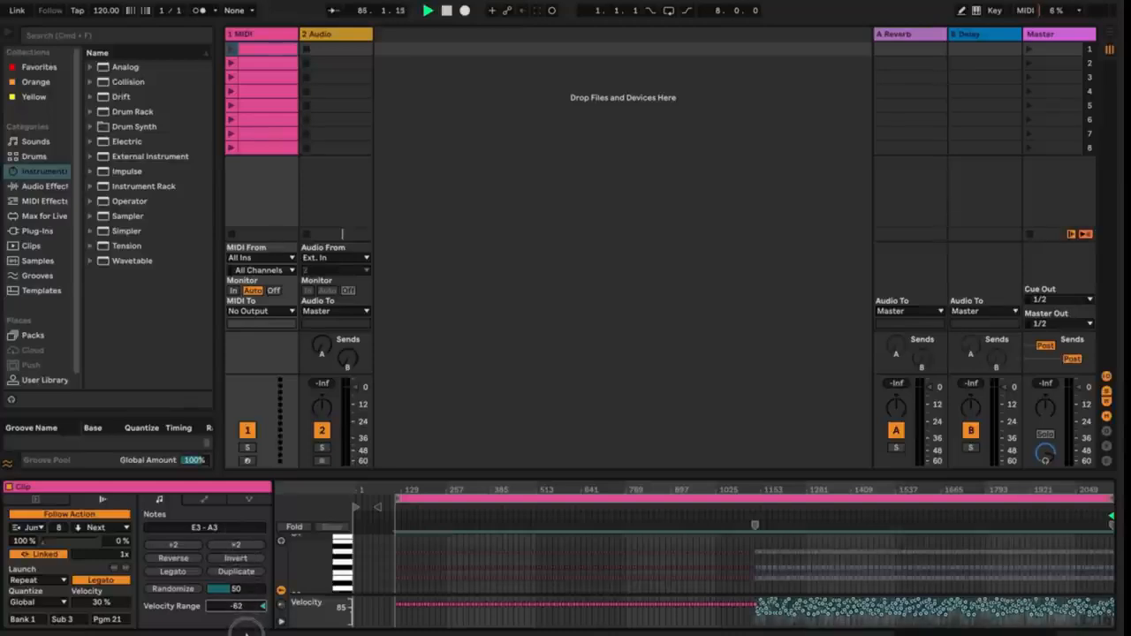
{"action": "left_click_drag", "start_coordinate": [253, 633], "coordinate": [253, 635]}
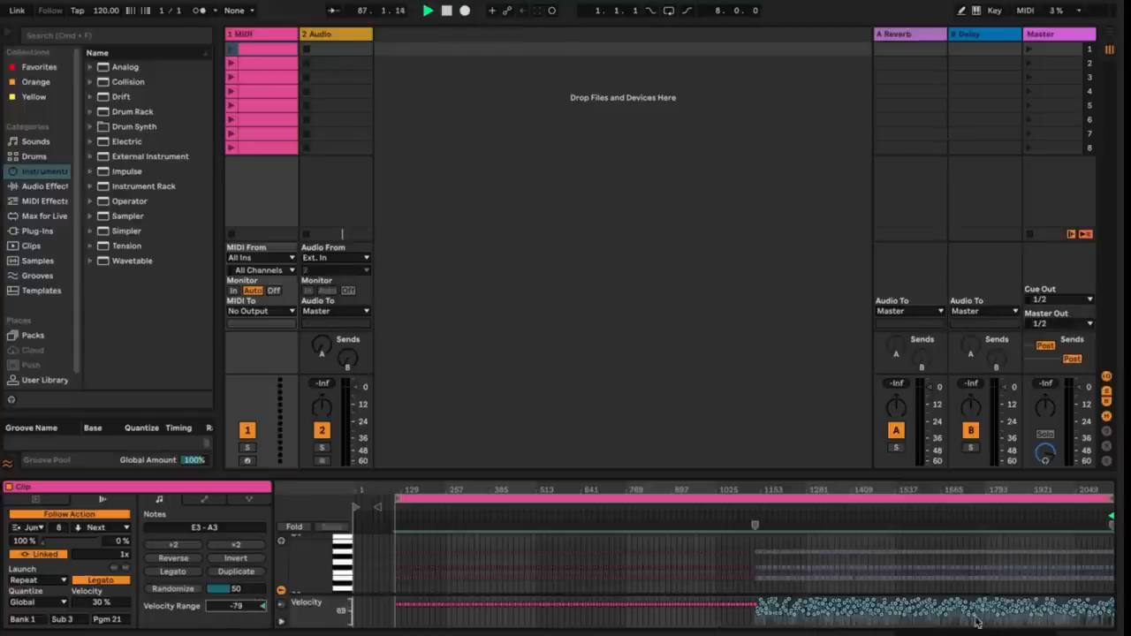
Show the clip's envelopes, look through the Mixer and MIDI Ctrl options, and choose MIDI Ctrl with Pitch Bend.
{"action": "left_click", "coordinate": [207, 500]}
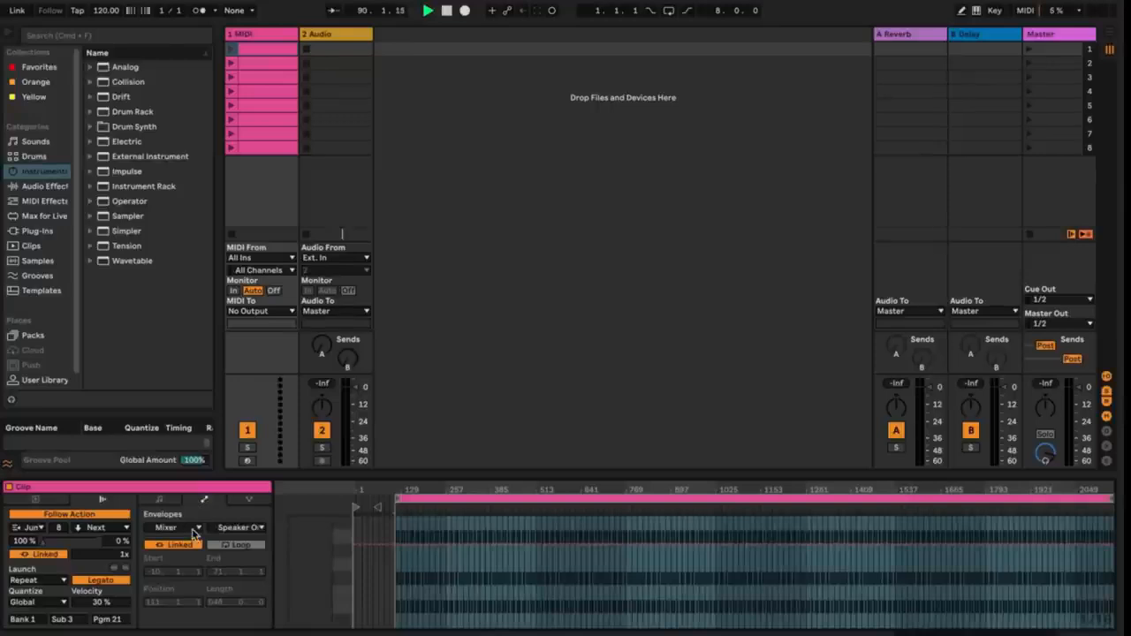
{"action": "left_click", "coordinate": [195, 530]}
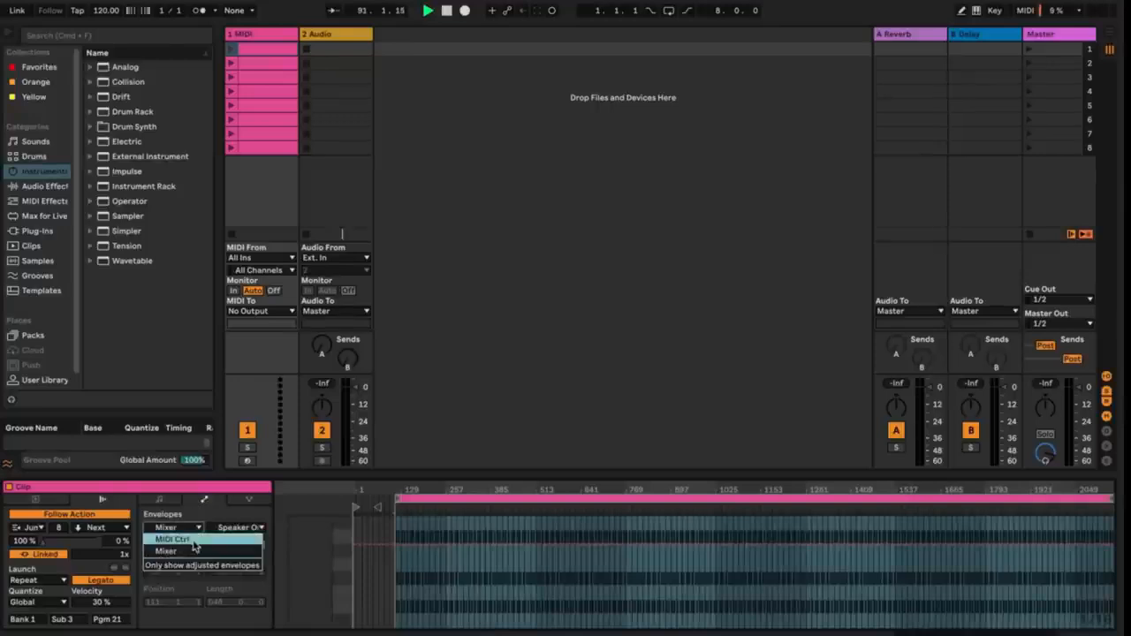
{"action": "left_click", "coordinate": [181, 539]}
{"action": "left_click", "coordinate": [187, 530]}
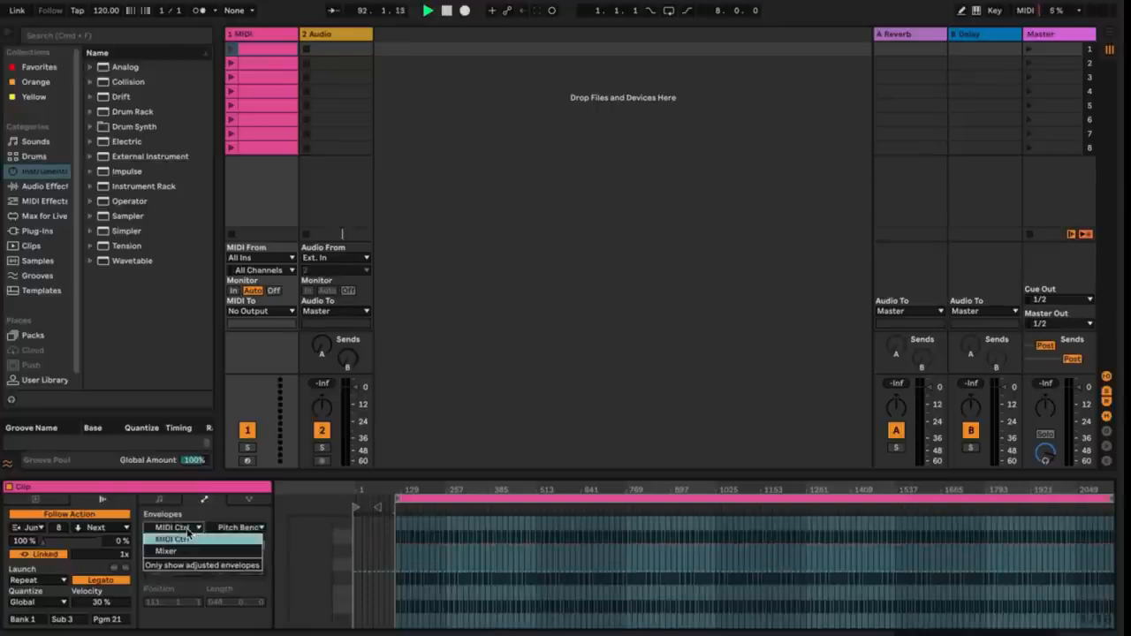
{"action": "left_click", "coordinate": [187, 552]}
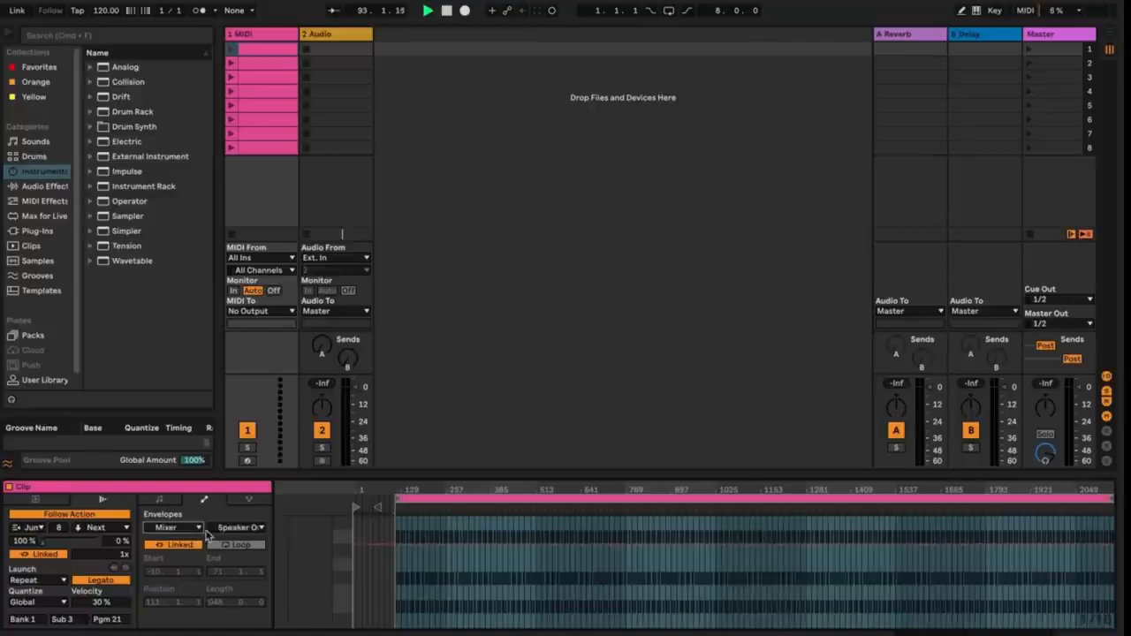
{"action": "left_click", "coordinate": [227, 527]}
{"action": "left_click", "coordinate": [227, 533]}
{"action": "left_click", "coordinate": [176, 528]}
{"action": "left_click", "coordinate": [181, 537]}
{"action": "left_click", "coordinate": [239, 528]}
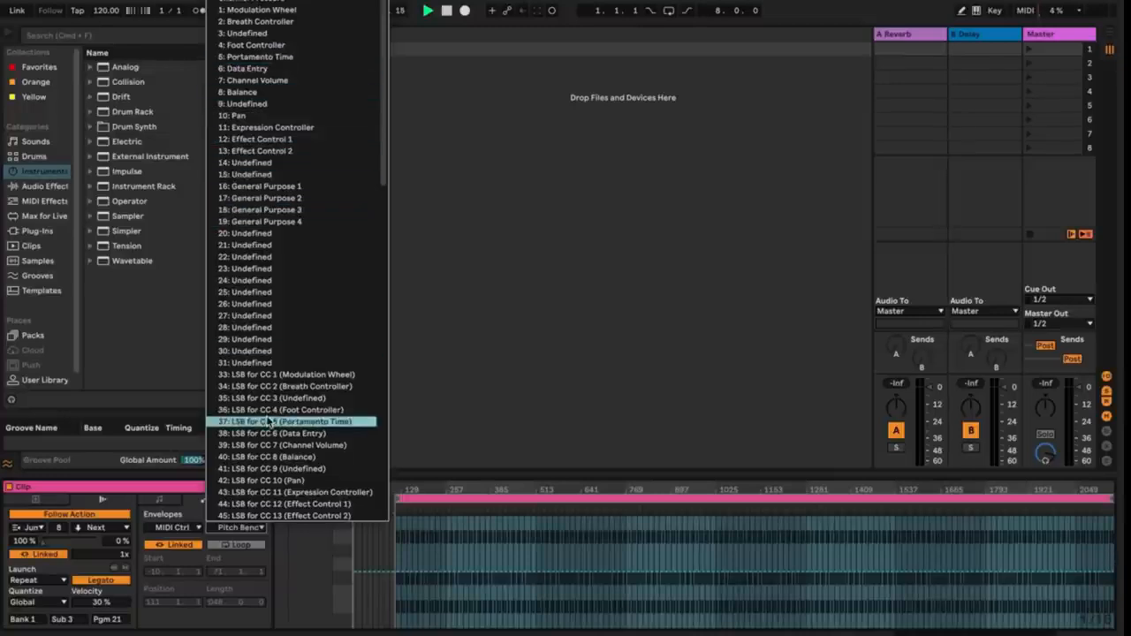
{"action": "left_click", "coordinate": [263, 543]}
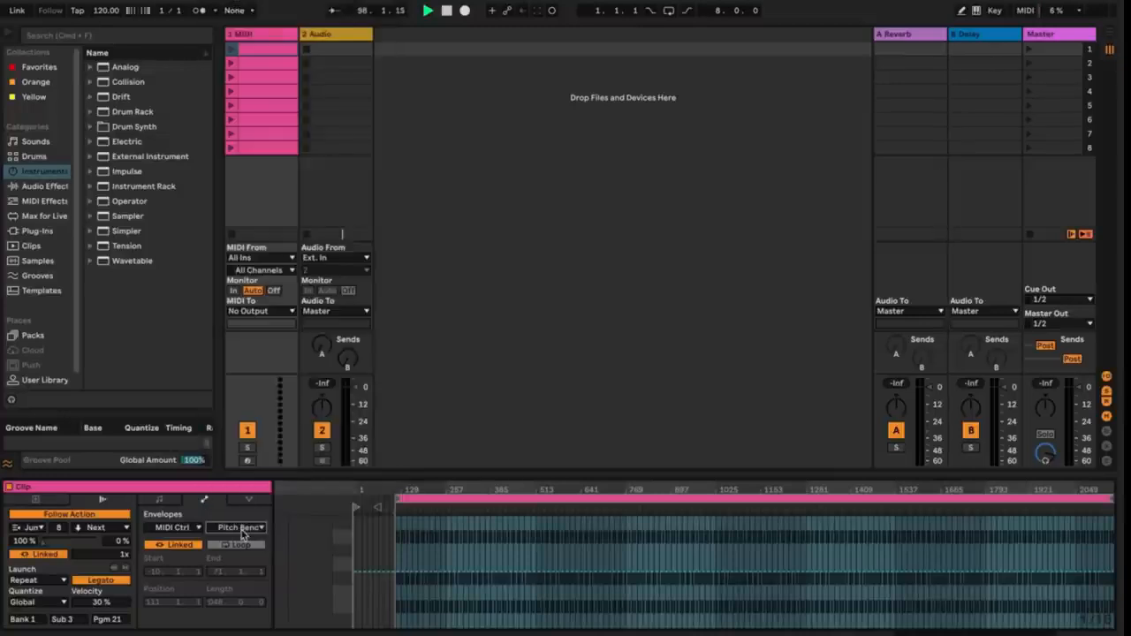
Shape a triangular pitch bend peak in the envelope, running from about bar 148 to about bar 327.
{"action": "left_click", "coordinate": [190, 546]}
{"action": "left_click", "coordinate": [194, 548]}
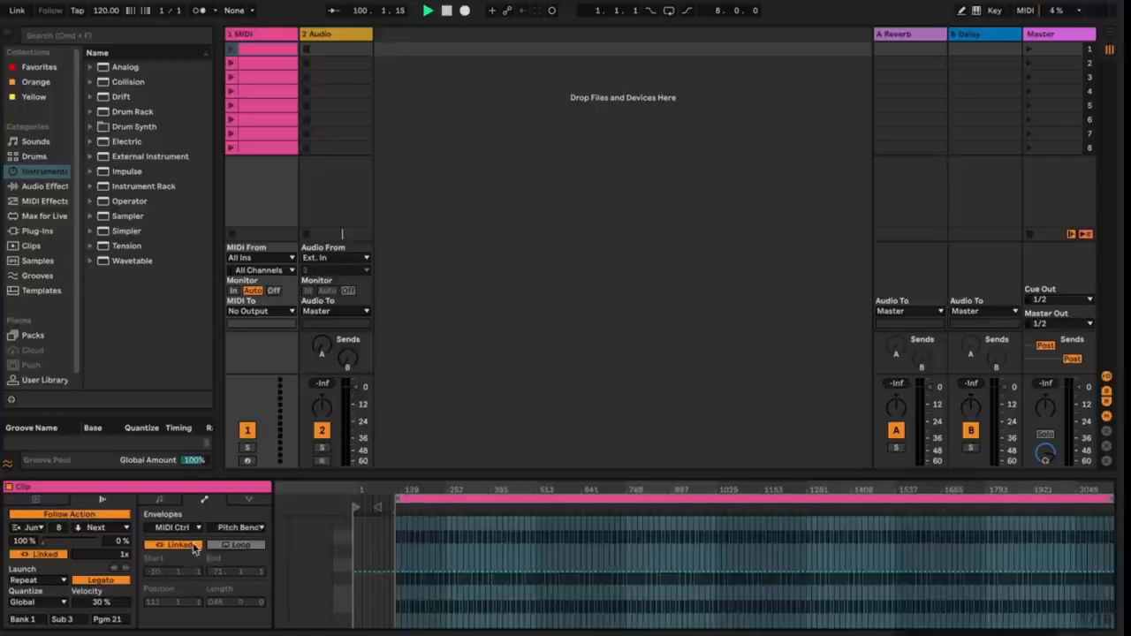
{"action": "left_click", "coordinate": [396, 574]}
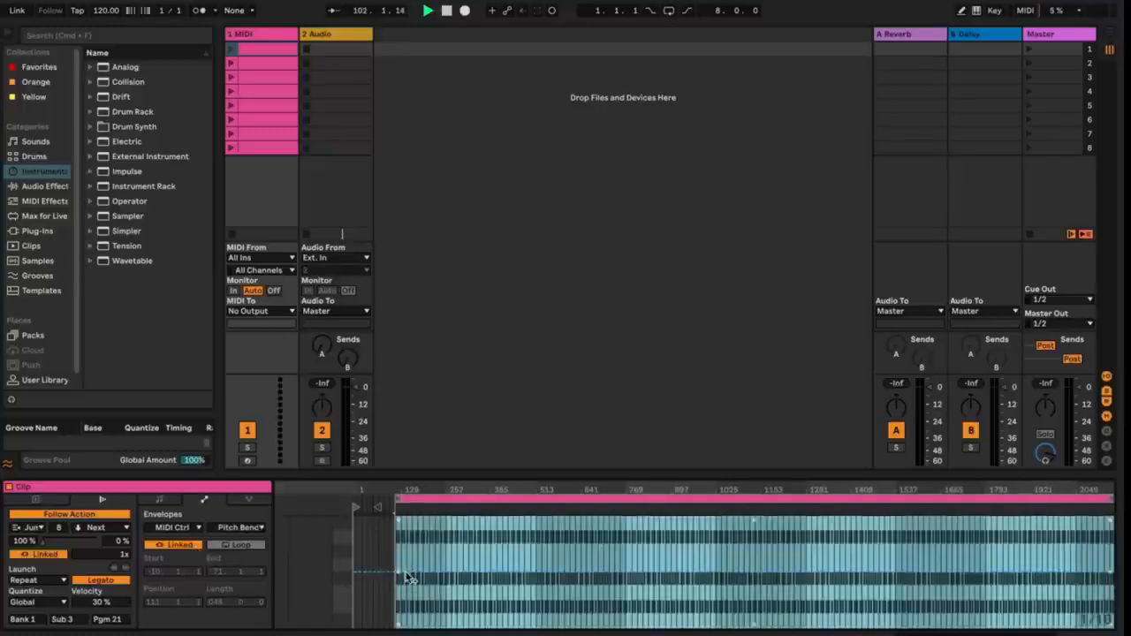
{"action": "left_click", "coordinate": [409, 578]}
{"action": "left_click", "coordinate": [470, 572]}
{"action": "left_click_drag", "start_coordinate": [453, 572], "coordinate": [452, 513]}
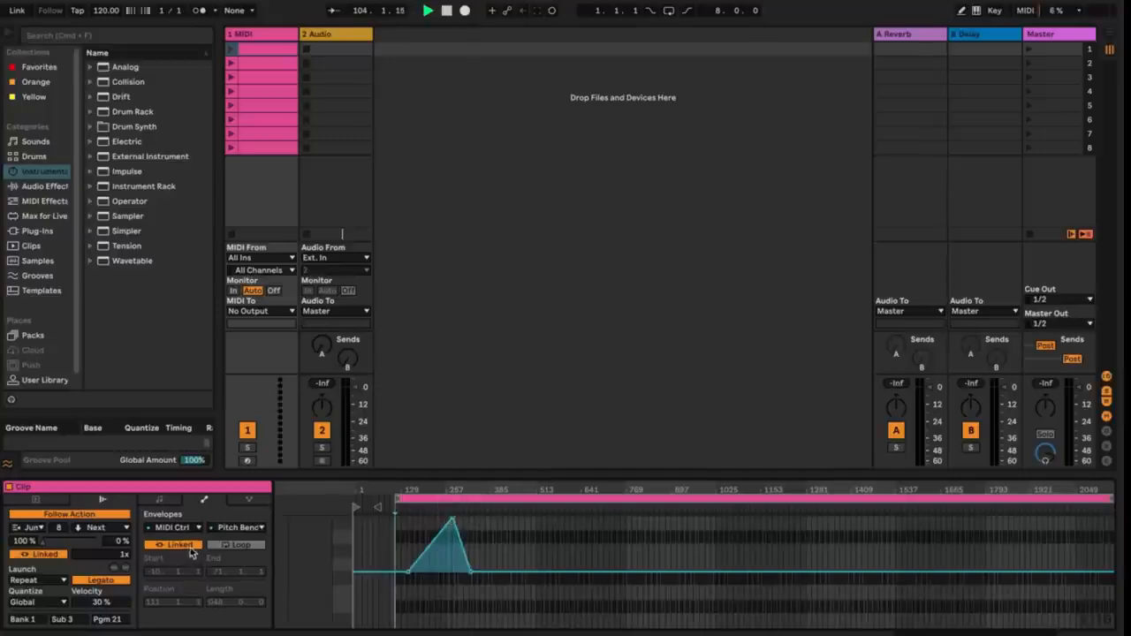
Unlink the pitch bend envelope from the clip and fit its loop around the peak, at position 148.1.6 with length 179.0.12.
{"action": "left_click", "coordinate": [189, 547]}
{"action": "left_click", "coordinate": [239, 546]}
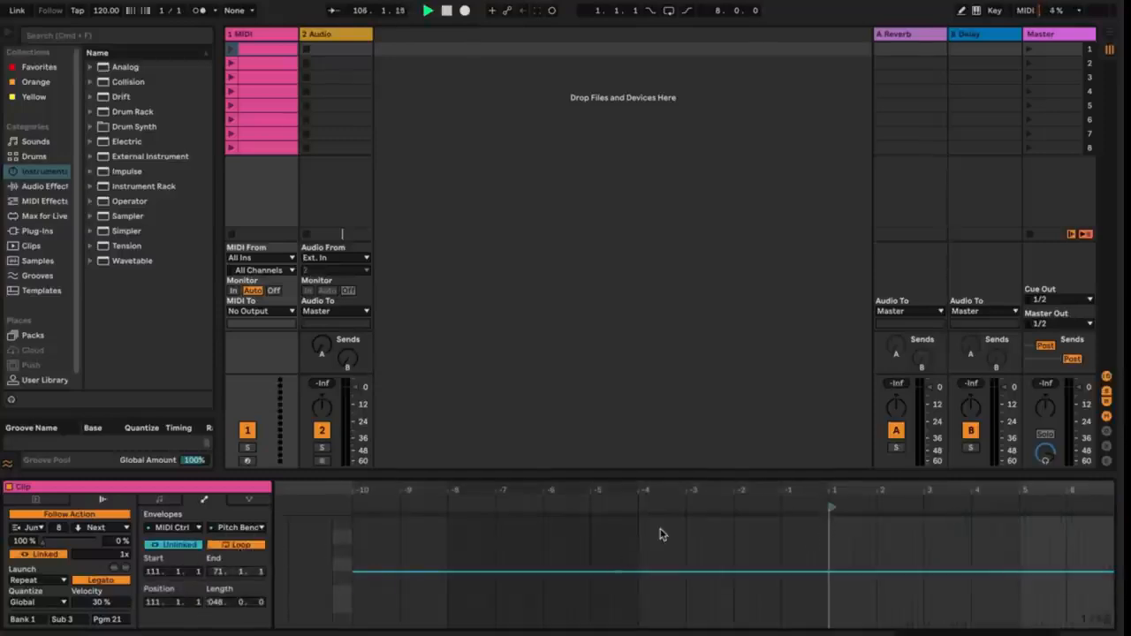
{"action": "left_click_drag", "start_coordinate": [818, 491], "coordinate": [854, 362]}
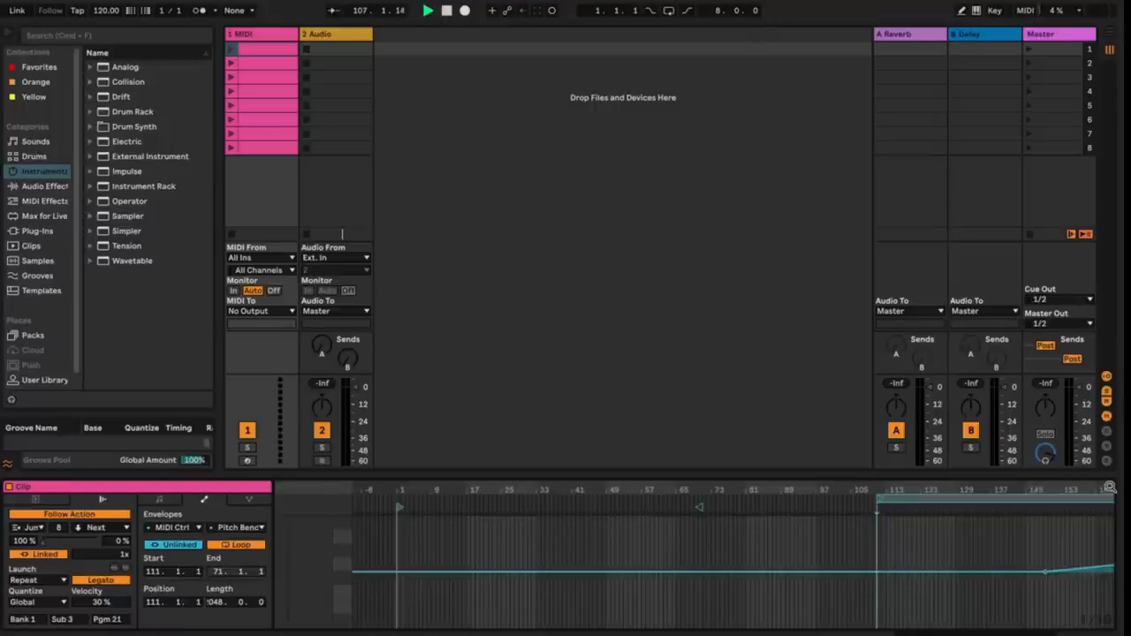
{"action": "left_click_drag", "start_coordinate": [1104, 499], "coordinate": [1022, 433]}
{"action": "left_click_drag", "start_coordinate": [1109, 501], "coordinate": [882, 500]}
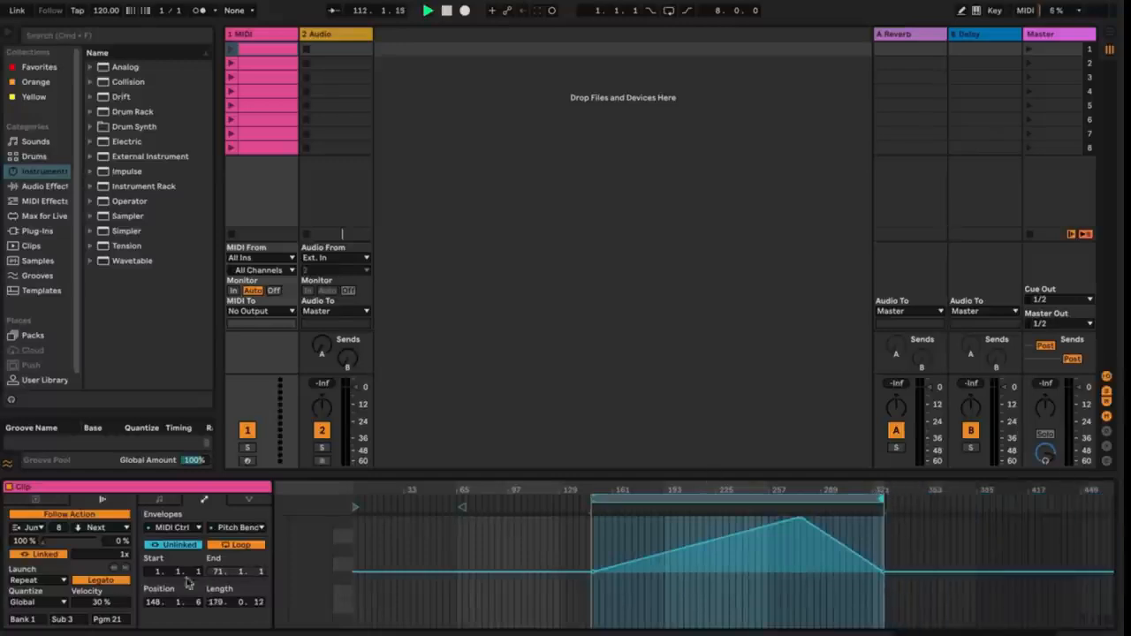
Set the envelope's start to 81.1.1 and end to 322.1.3, and its loop position to 145.1.6 with length 181.0.12.
{"action": "mouse_move", "coordinate": [166, 572]}
{"action": "left_mouse_down"}
{"action": "mouse_move", "coordinate": [167, 587]}
{"action": "mouse_move", "coordinate": [171, 470]}
{"action": "left_mouse_up"}
{"action": "mouse_move", "coordinate": [162, 572]}
{"action": "left_mouse_down"}
{"action": "mouse_move", "coordinate": [159, 460]}
{"action": "mouse_move", "coordinate": [181, 444]}
{"action": "left_mouse_up"}
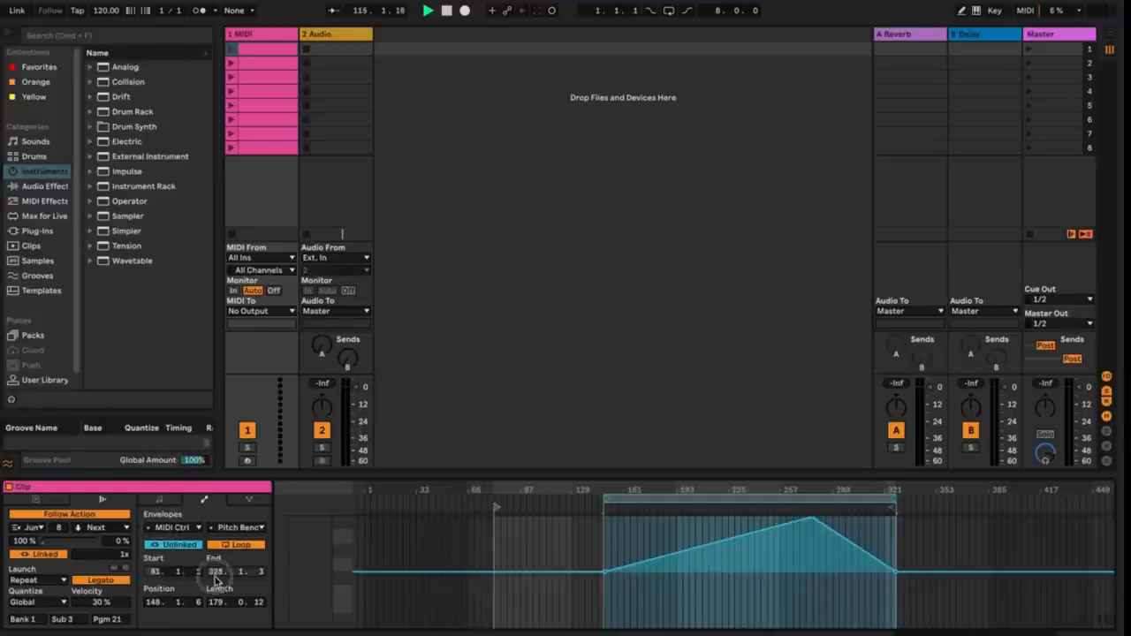
{"action": "mouse_move", "coordinate": [216, 602]}
{"action": "left_mouse_down"}
{"action": "mouse_move", "coordinate": [216, 587]}
{"action": "mouse_move", "coordinate": [218, 626]}
{"action": "mouse_move", "coordinate": [261, 590]}
{"action": "left_mouse_up"}
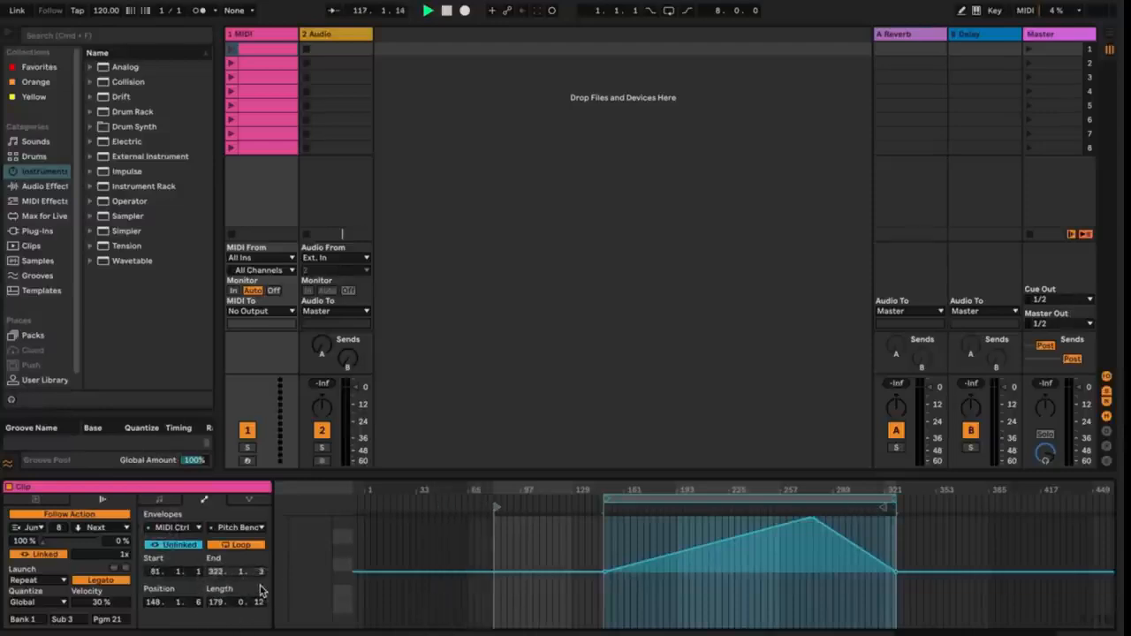
{"action": "left_click_drag", "start_coordinate": [155, 601], "coordinate": [223, 607]}
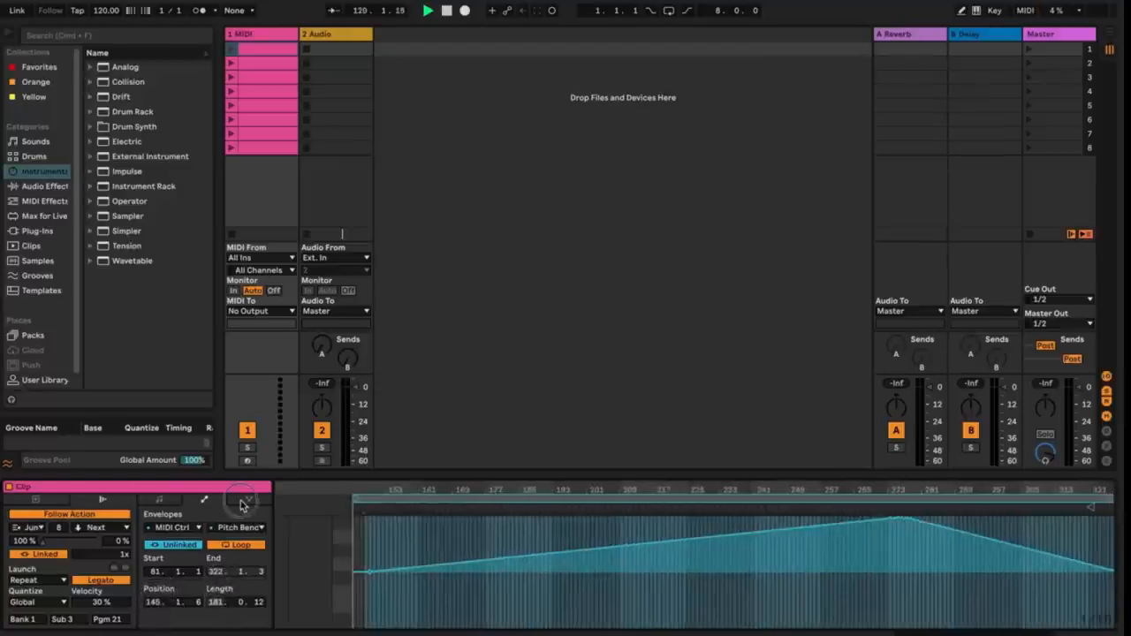
Show the clip's note expression settings with the Slide and Pressure lanes.
{"action": "left_click", "coordinate": [246, 501]}
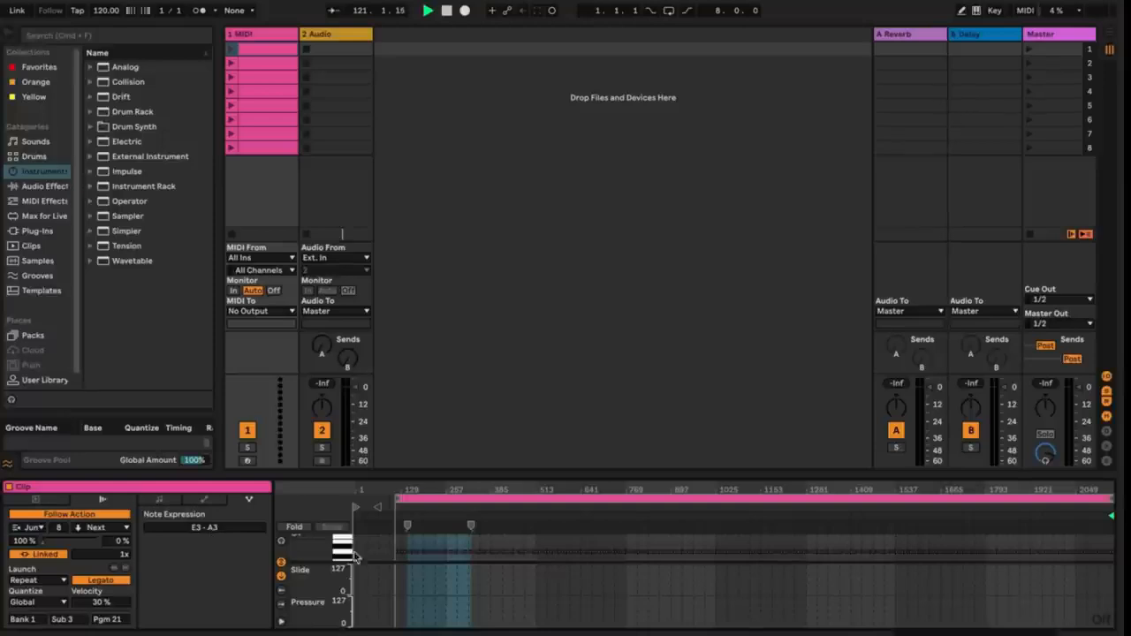
{"action": "left_click", "coordinate": [307, 586]}
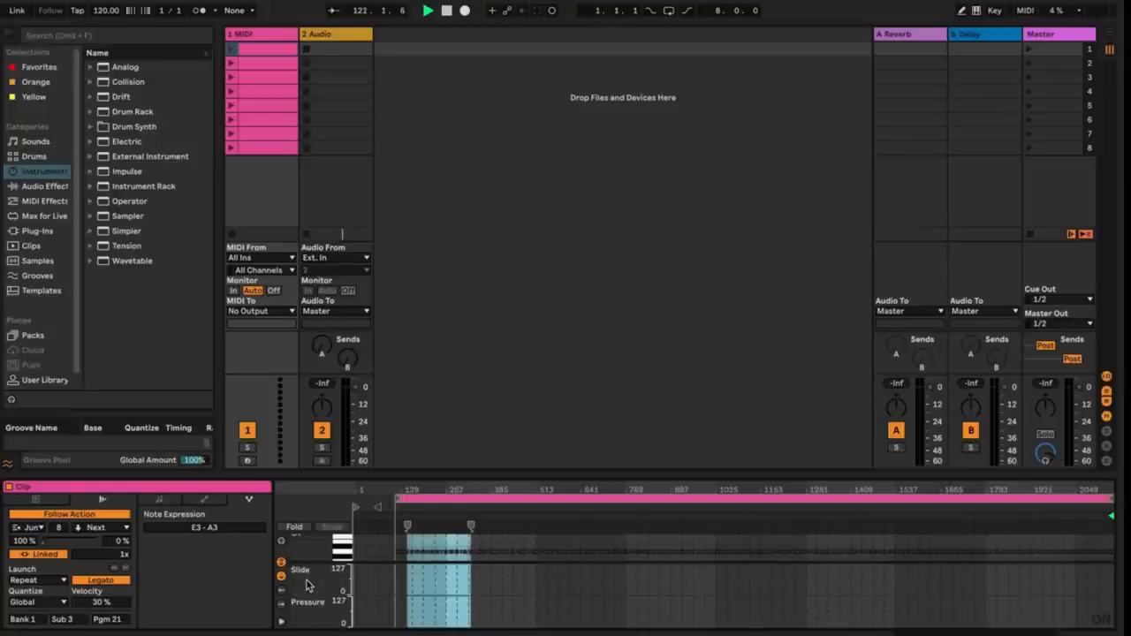
{"action": "left_click", "coordinate": [412, 590]}
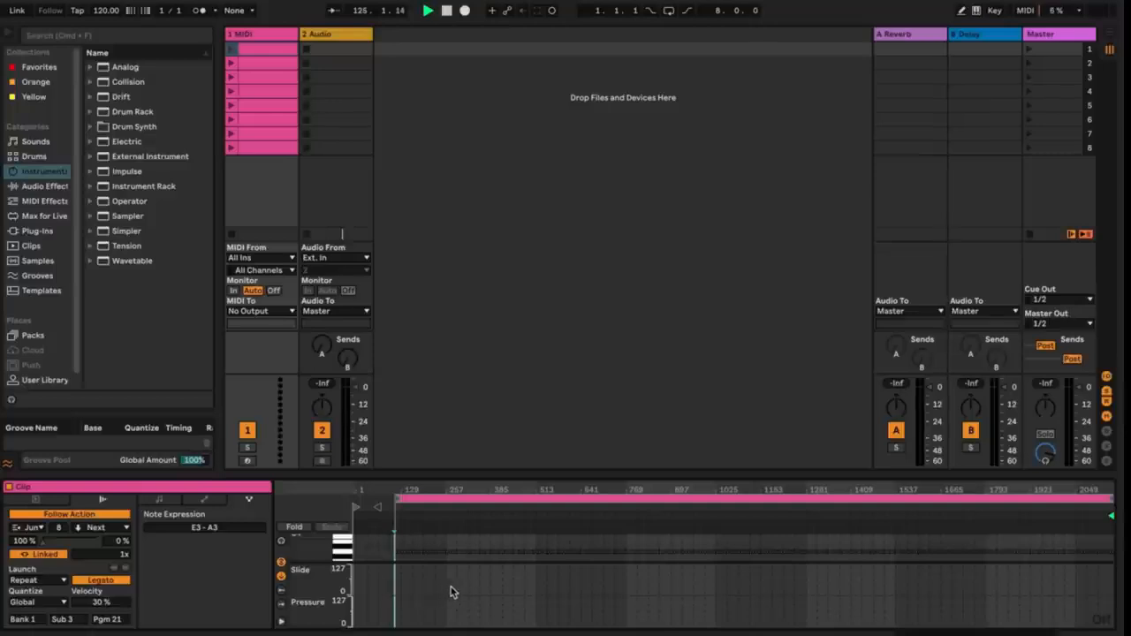
Point out Collision, Electric, Sampler, Simpler and Wavetable in the list of instruments.
{"action": "left_click", "coordinate": [139, 85]}
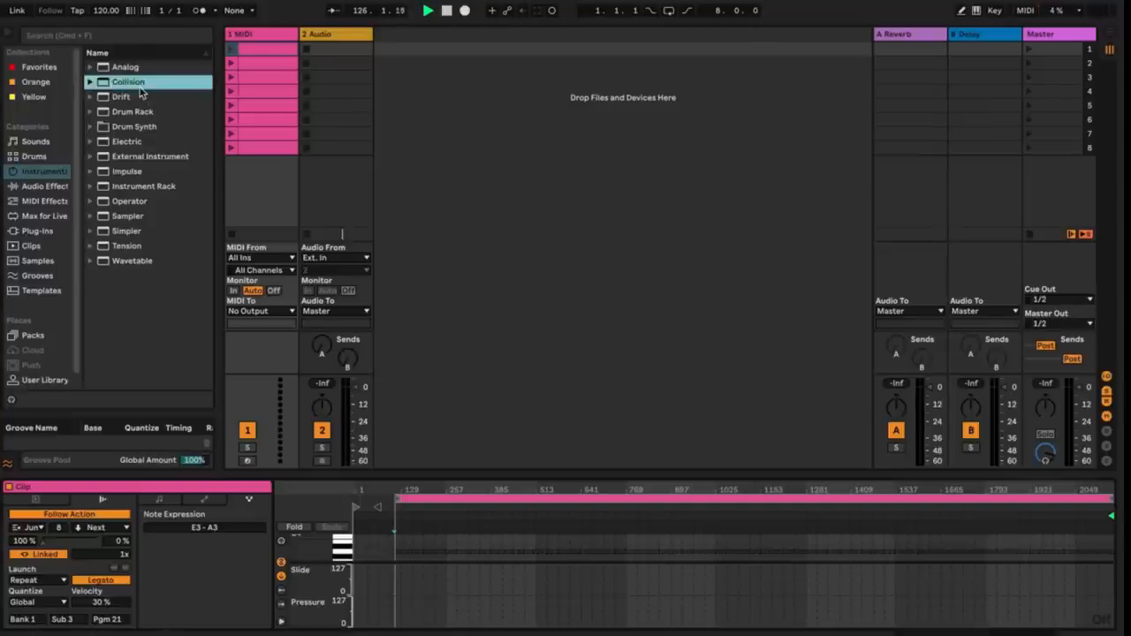
{"action": "left_click", "coordinate": [138, 143]}
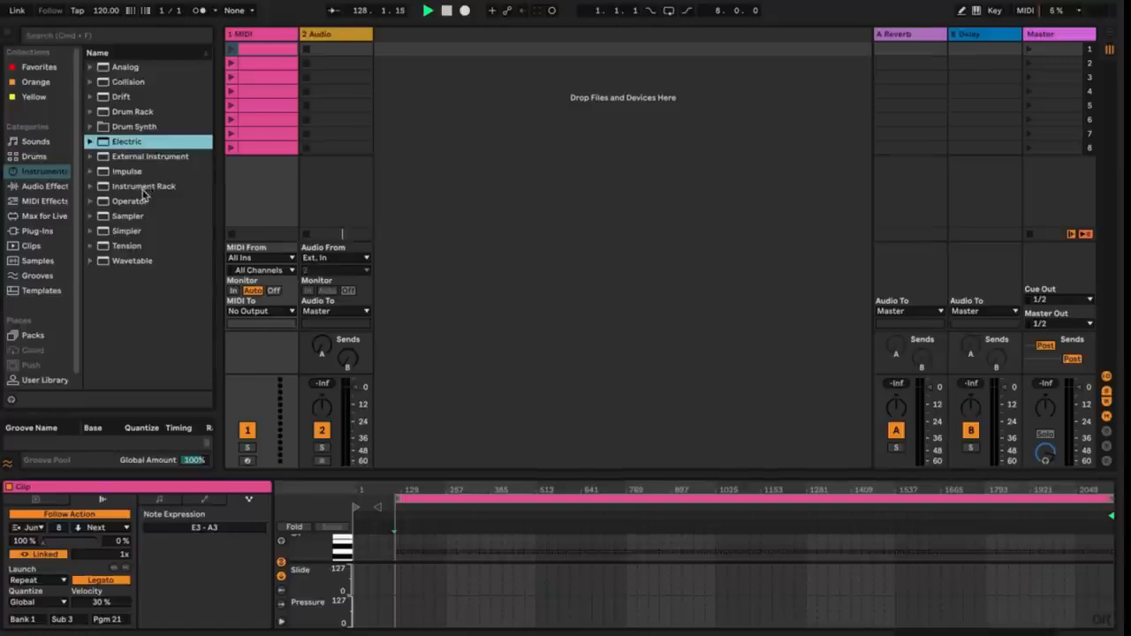
{"action": "left_click", "coordinate": [133, 217]}
{"action": "left_click", "coordinate": [139, 232]}
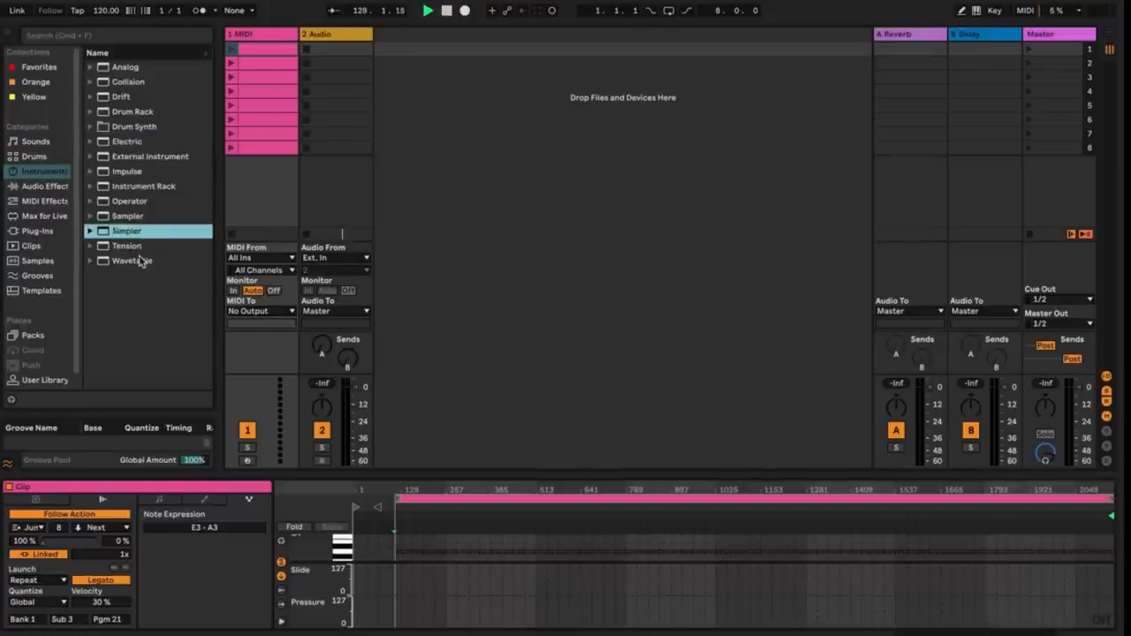
{"action": "left_click", "coordinate": [140, 263]}
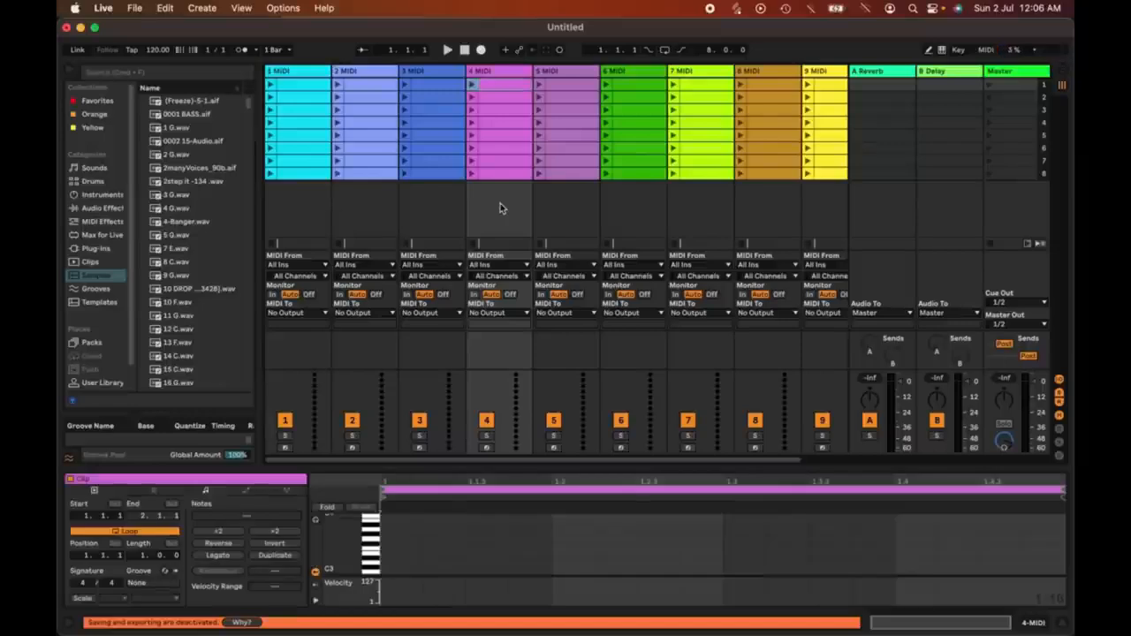
Turn on the follow action for the first clip of track 1, set it to Next, and launch the clip.
{"action": "left_click", "coordinate": [304, 86]}
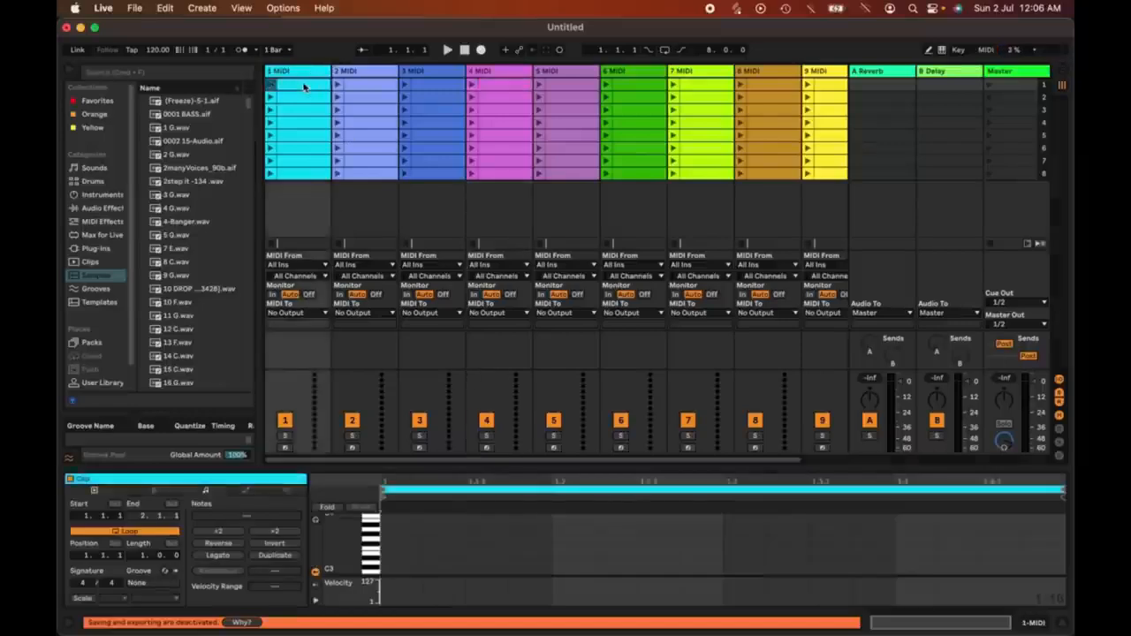
{"action": "left_click", "coordinate": [153, 491]}
{"action": "left_click", "coordinate": [146, 505]}
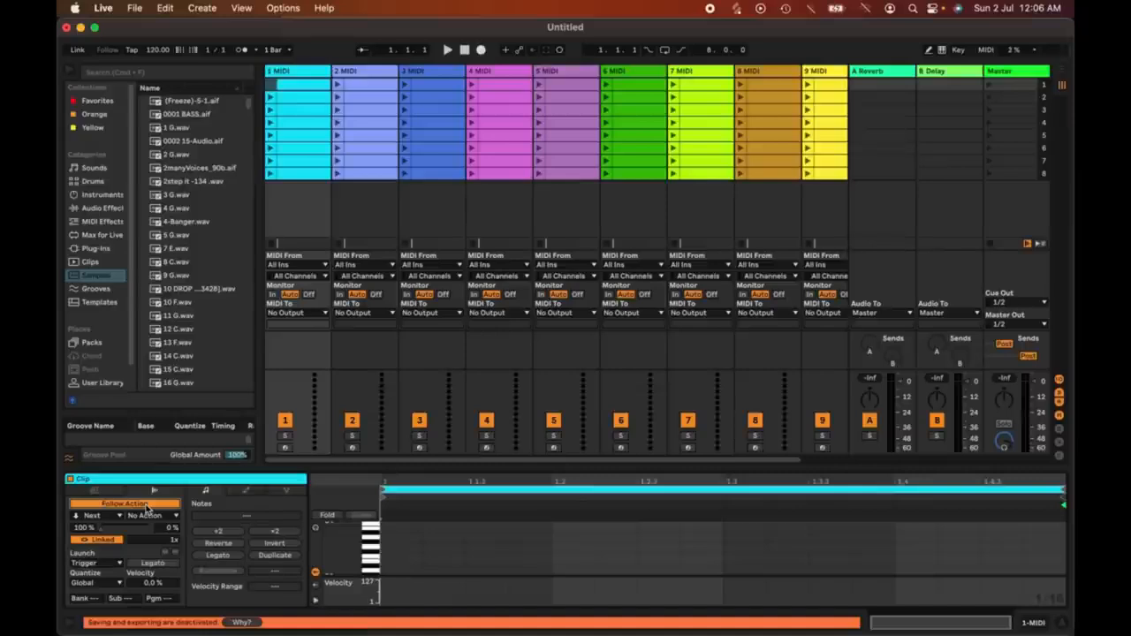
{"action": "left_click", "coordinate": [108, 517]}
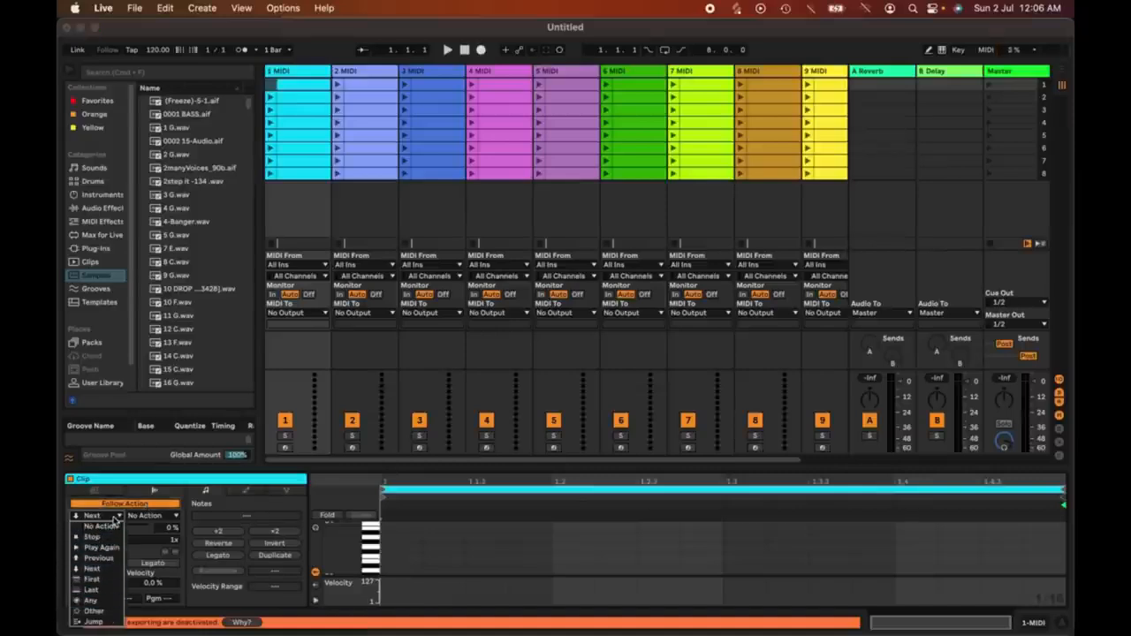
{"action": "left_click", "coordinate": [105, 571]}
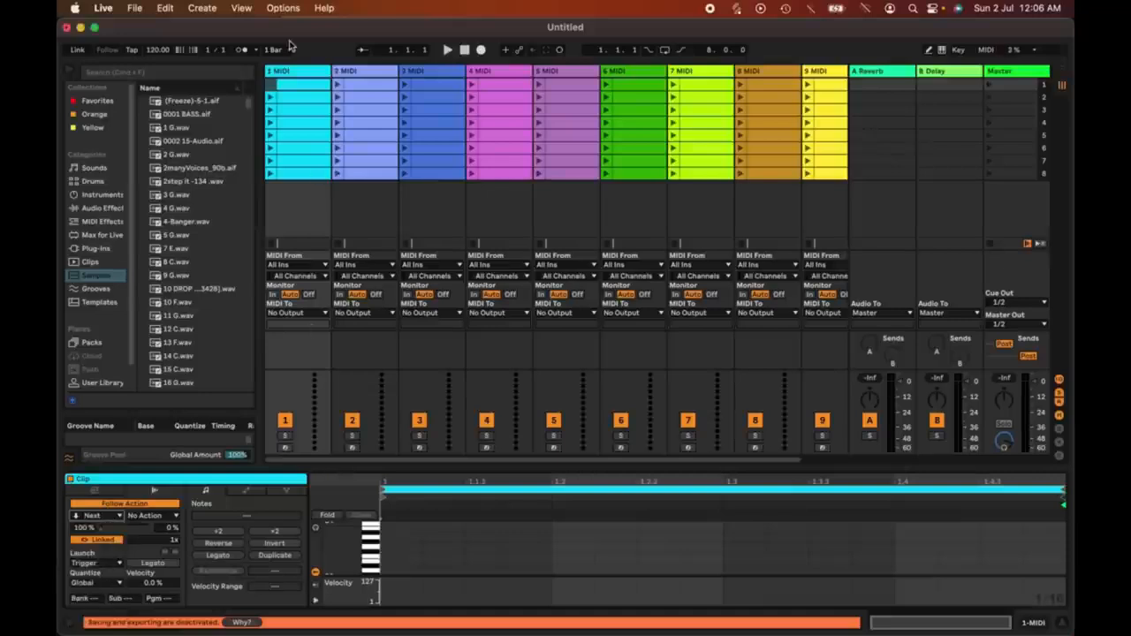
{"action": "left_click", "coordinate": [271, 84]}
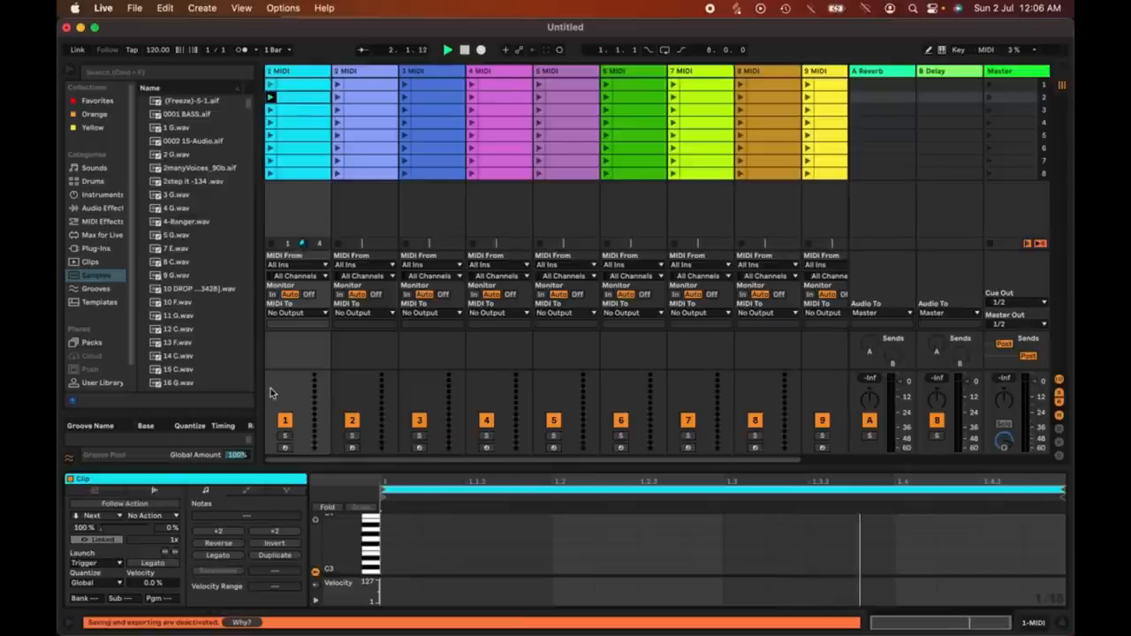
Set the follow action of track 1's second clip to Any.
{"action": "left_click", "coordinate": [110, 515]}
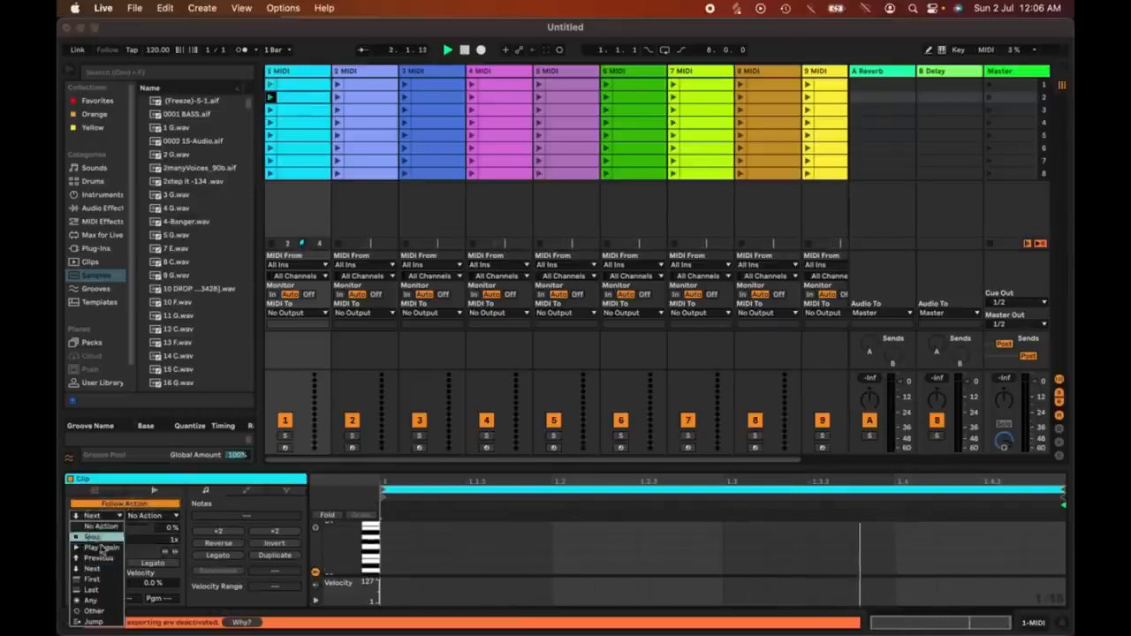
{"action": "left_click", "coordinate": [91, 600]}
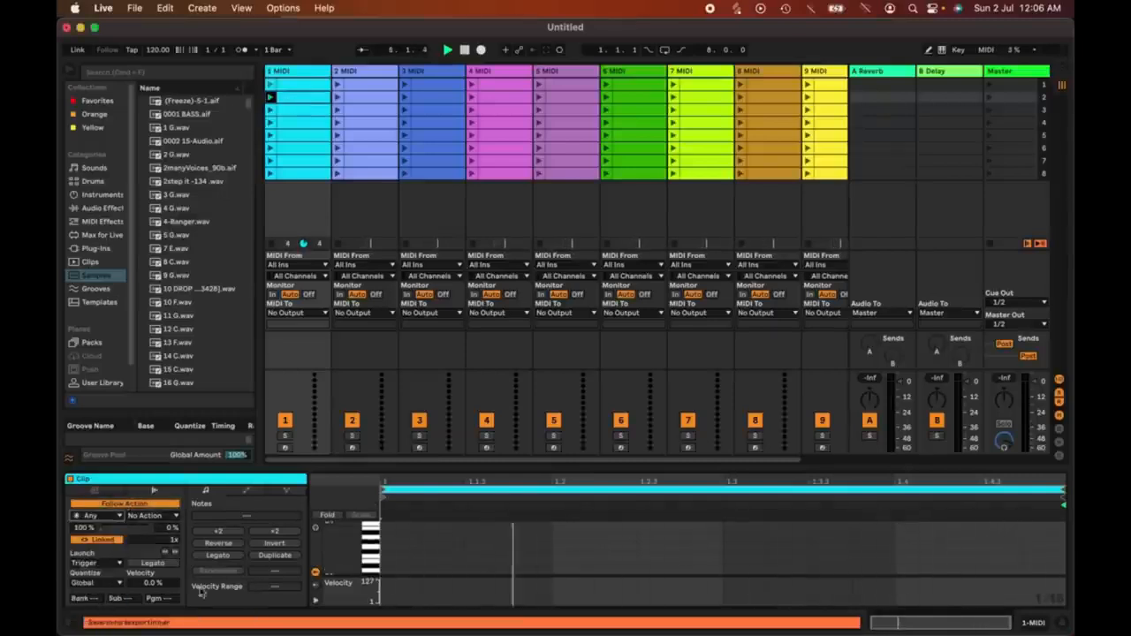
Set the follow action of track 1's fourth clip to First.
{"action": "left_click", "coordinate": [277, 125]}
{"action": "left_click", "coordinate": [99, 517]}
{"action": "left_click", "coordinate": [100, 518]}
{"action": "left_click", "coordinate": [118, 505]}
{"action": "left_click", "coordinate": [109, 517]}
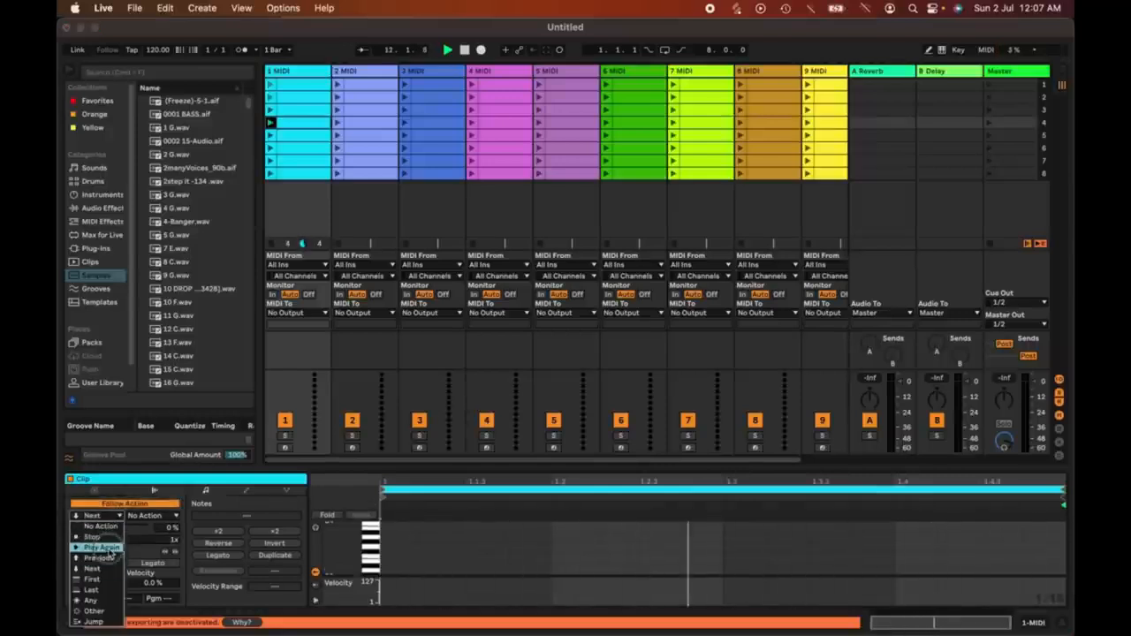
{"action": "left_click", "coordinate": [92, 579]}
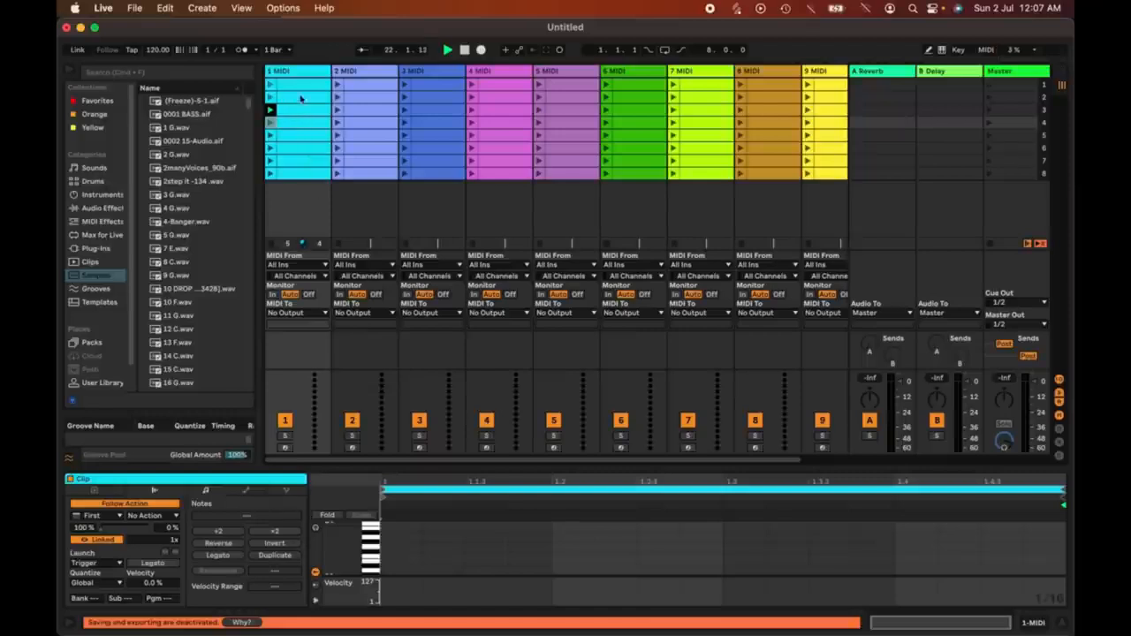
Turn on the follow action for track 1's third clip, and check the fourth clip's setting.
{"action": "left_click", "coordinate": [295, 109]}
{"action": "left_click", "coordinate": [146, 504]}
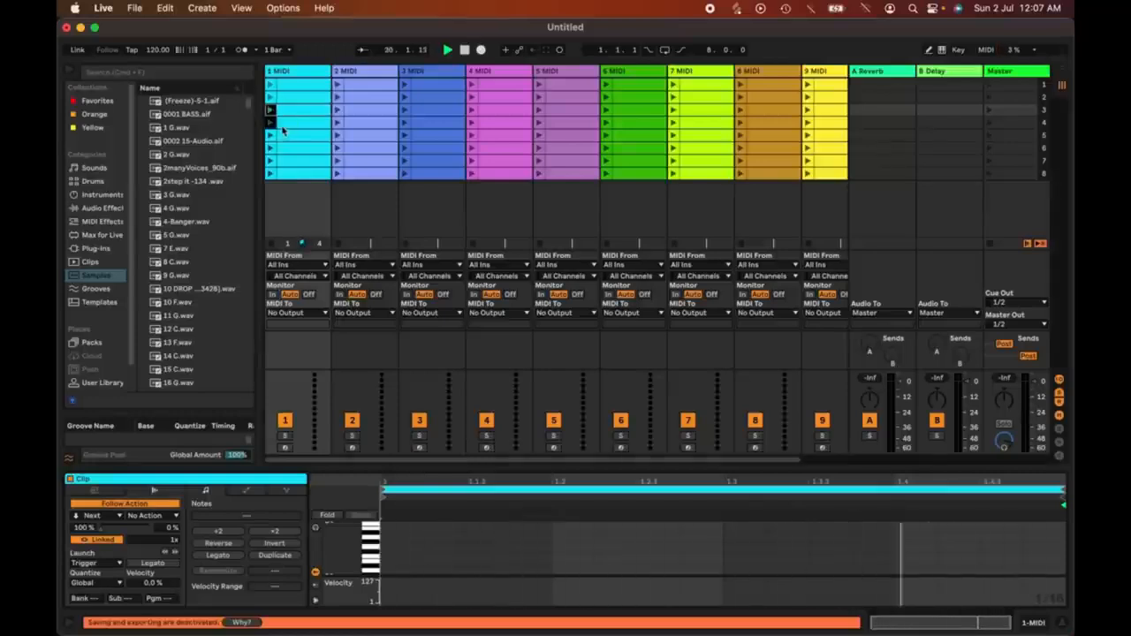
{"action": "left_click", "coordinate": [291, 125]}
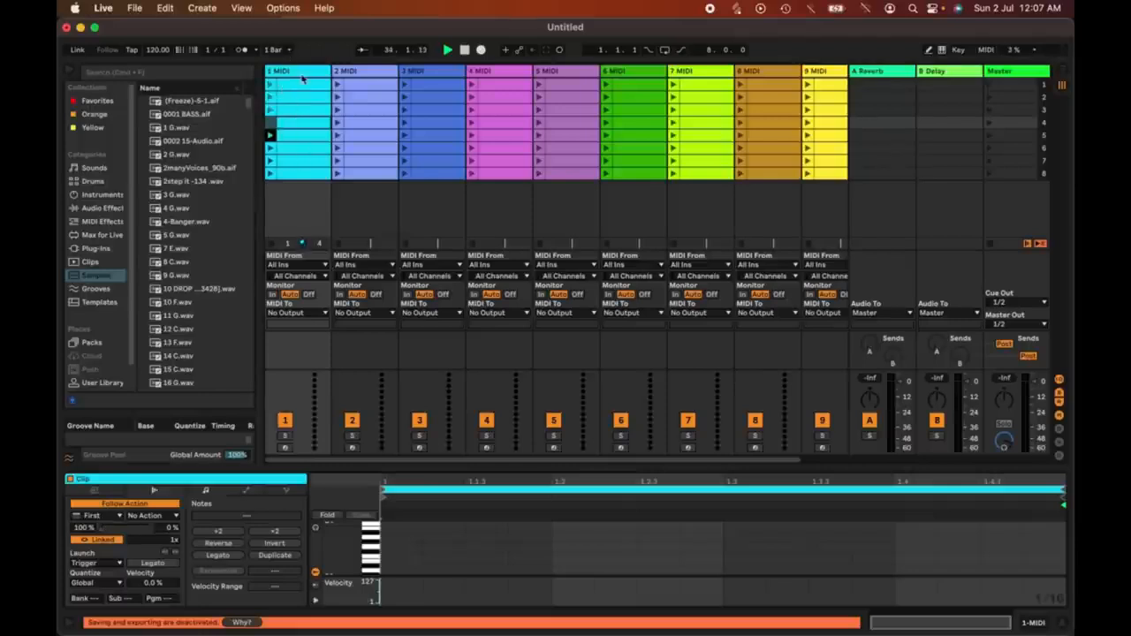
Select all eight clips of track 1 and set their follow action to Next.
{"action": "left_click", "coordinate": [301, 86]}
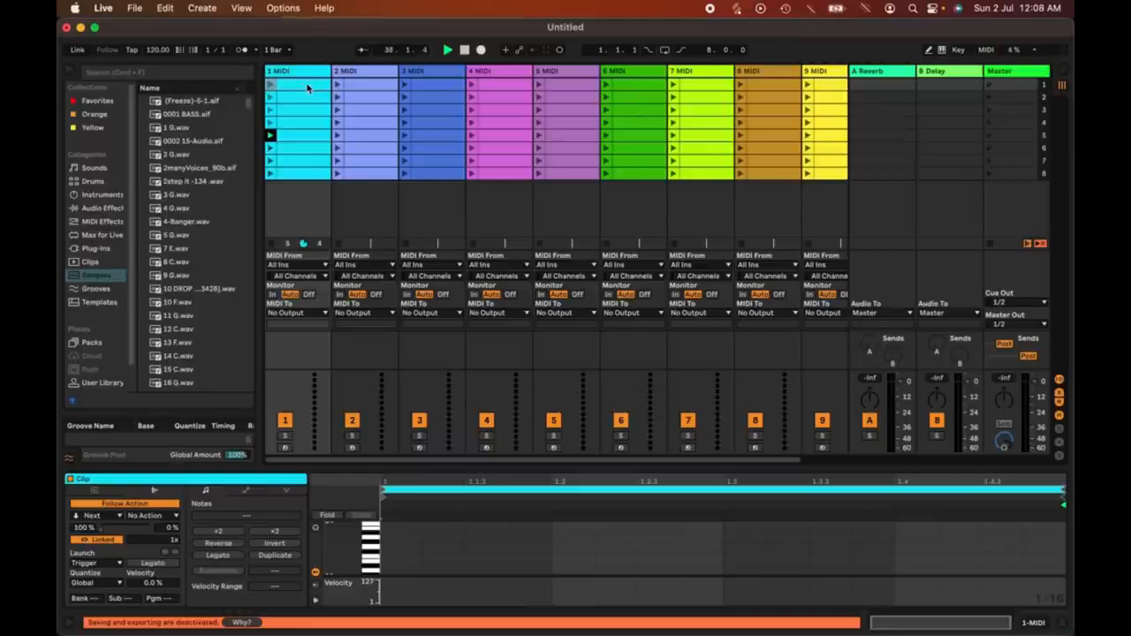
{"action": "key", "text": "shift+Down"}
{"action": "key", "text": "shift+Down"}
{"action": "key", "text": "shift+Down"}
{"action": "key", "text": "shift+Down"}
{"action": "key", "text": "shift+Down"}
{"action": "key", "text": "shift+Down"}
{"action": "key", "text": "shift+Down"}
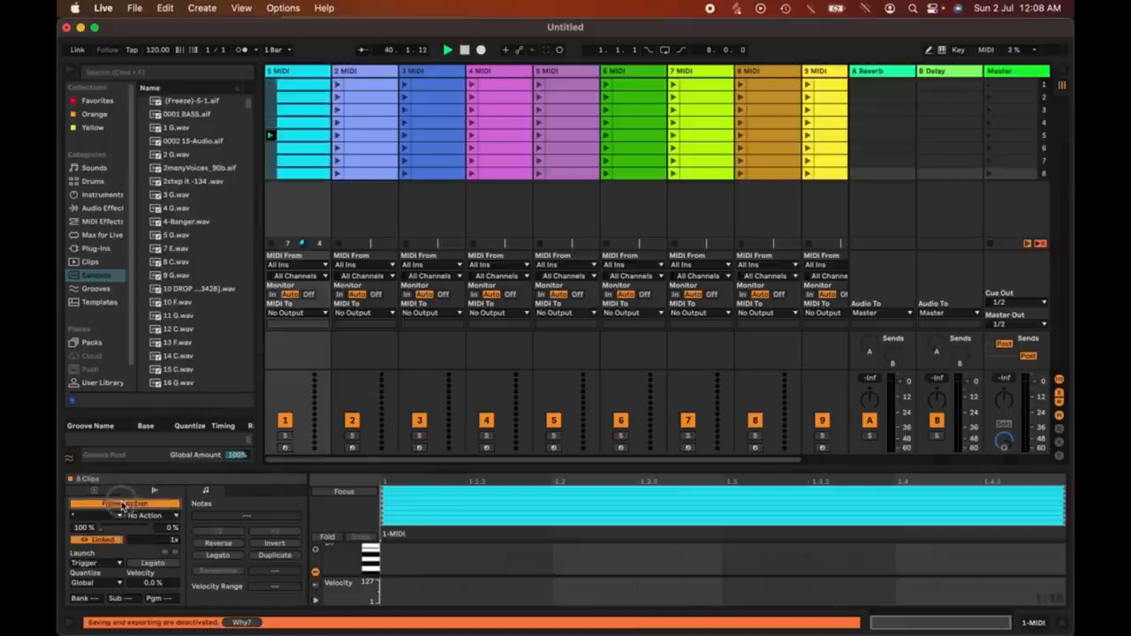
{"action": "left_click", "coordinate": [104, 516]}
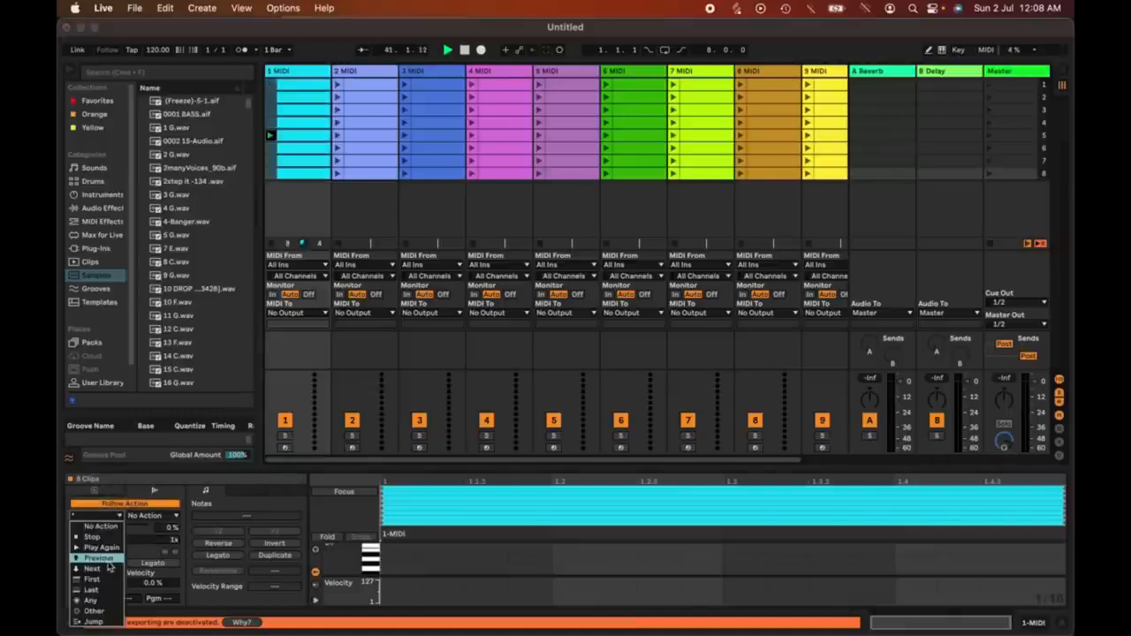
{"action": "left_click", "coordinate": [108, 570]}
Set the follow action of track 1's last clip to First and launch the track's first clip.
{"action": "left_click", "coordinate": [300, 173]}
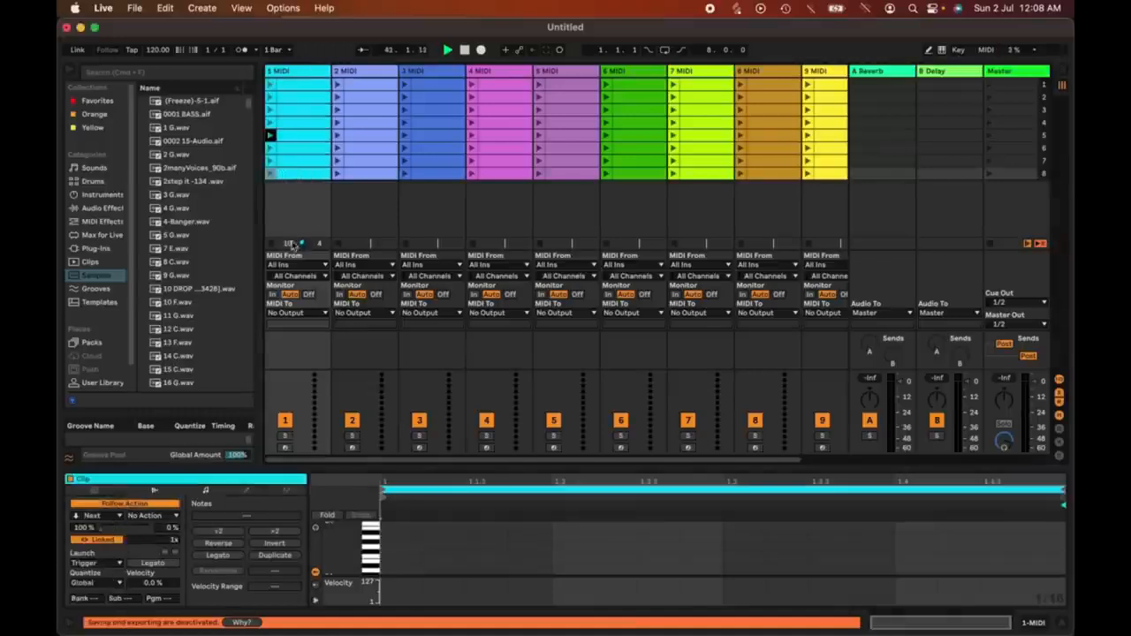
{"action": "left_click", "coordinate": [98, 515]}
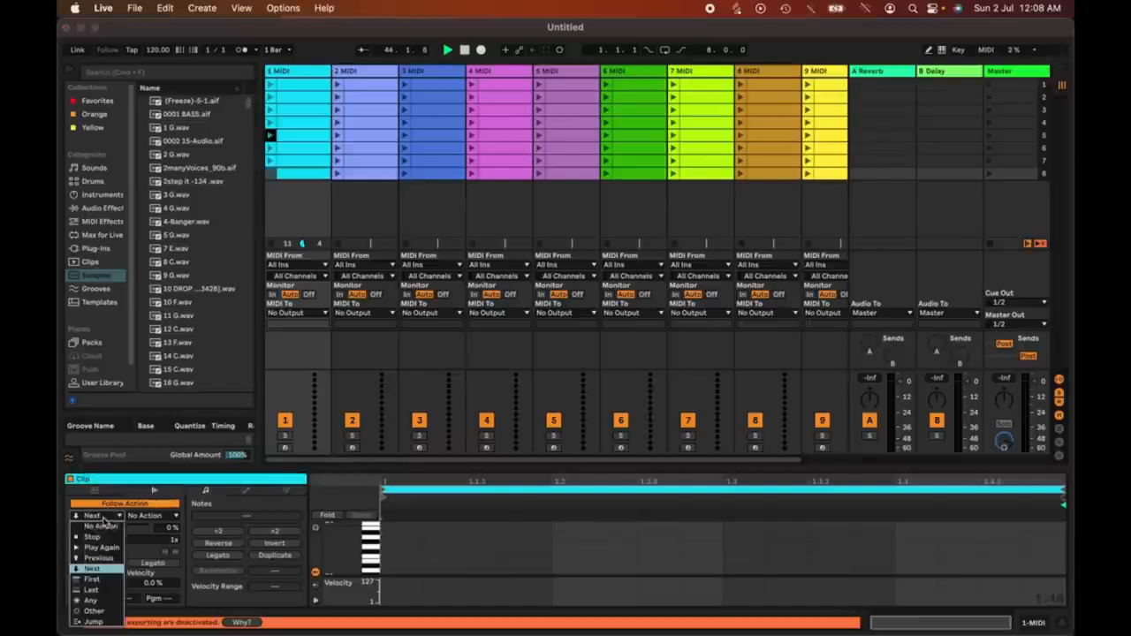
{"action": "left_click", "coordinate": [103, 582]}
{"action": "left_click", "coordinate": [272, 86]}
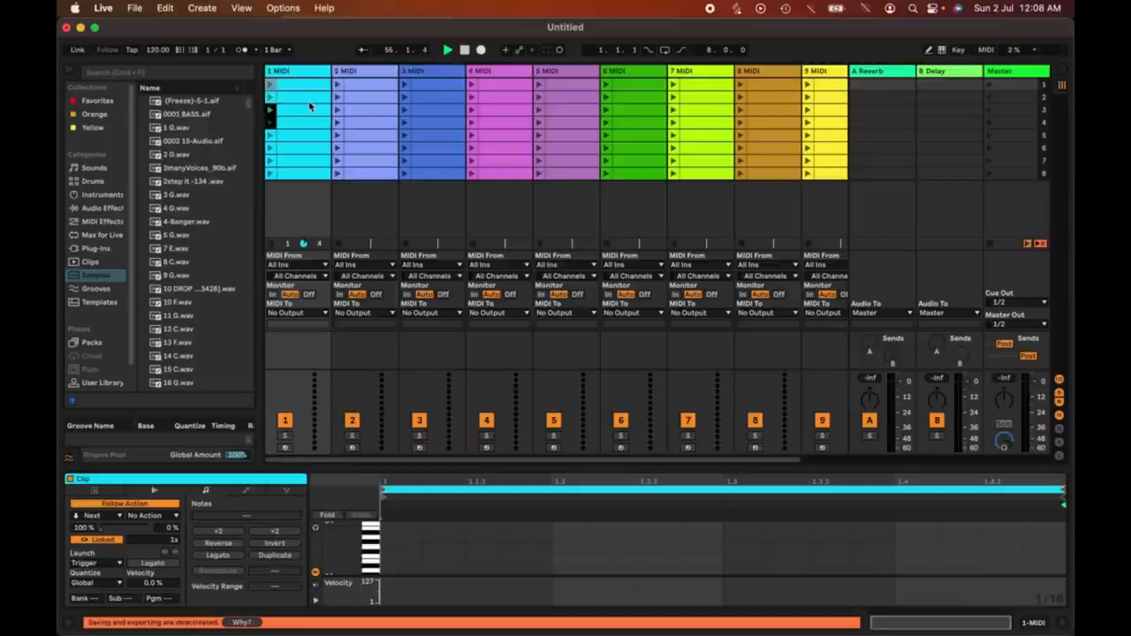
Select every clip in all nine tracks, turn on their follow action, and set it to Next.
{"action": "key", "text": "super+a"}
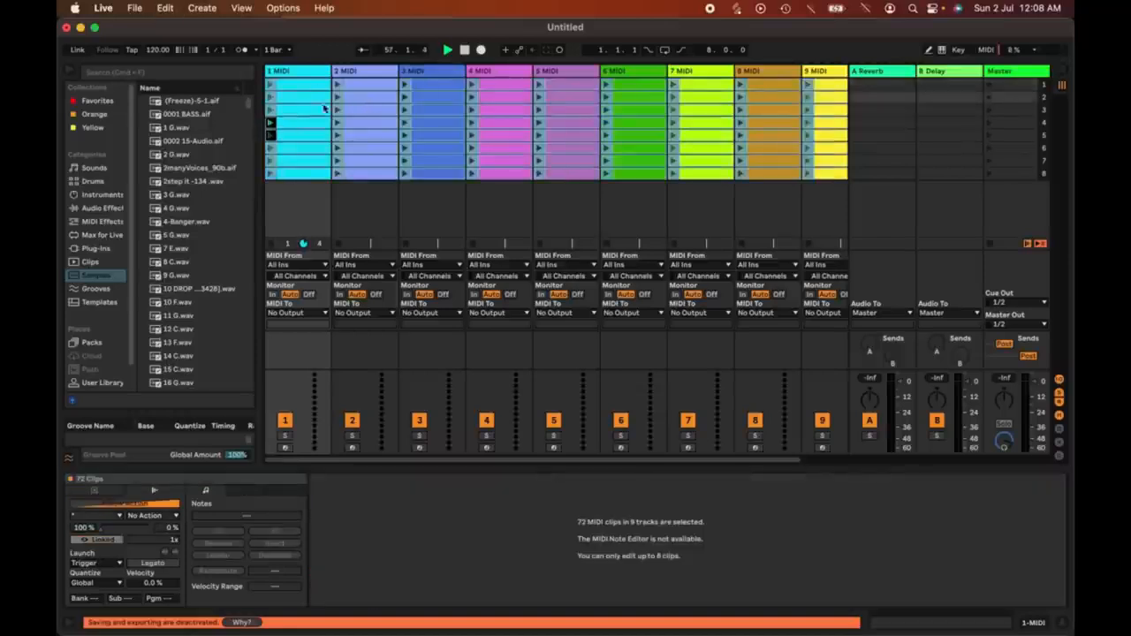
{"action": "left_click", "coordinate": [308, 104]}
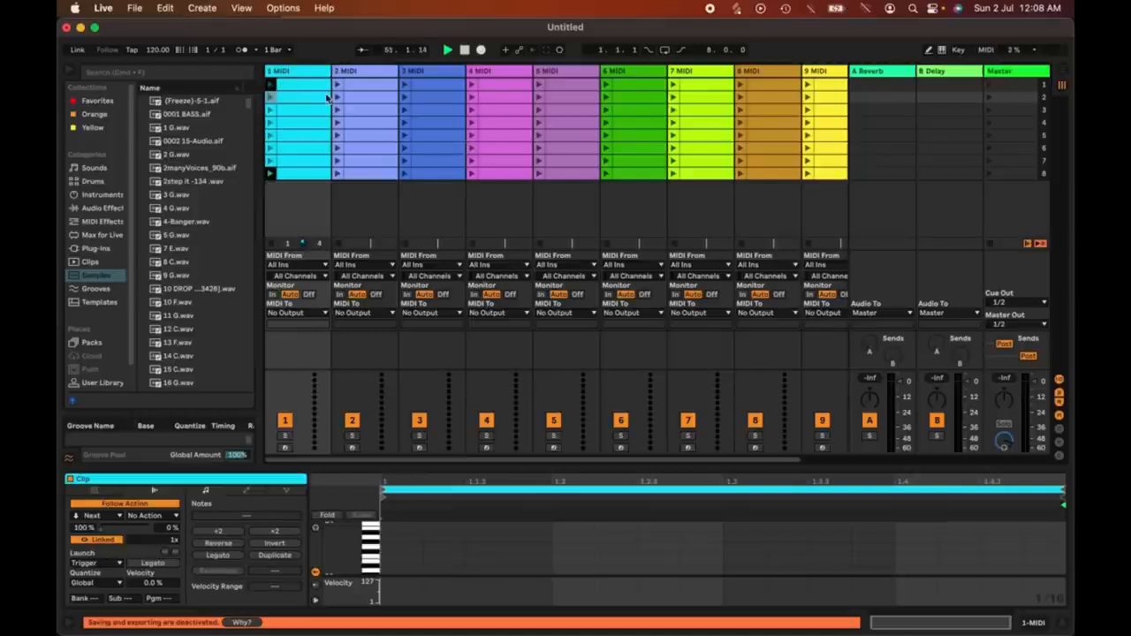
{"action": "key", "text": "super+a"}
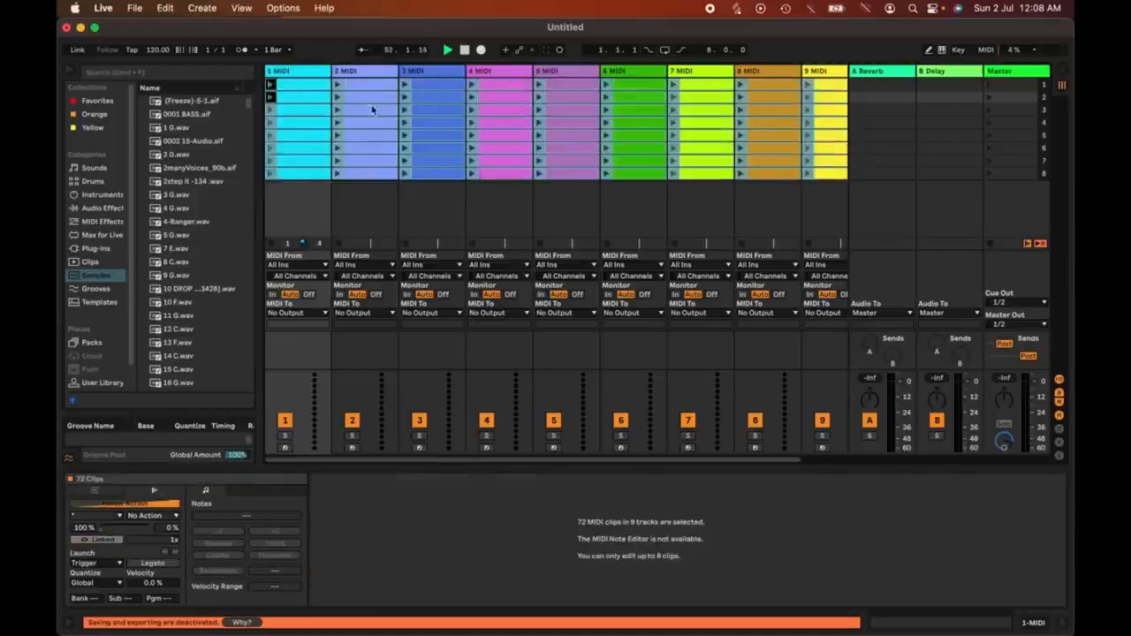
{"action": "left_click", "coordinate": [132, 505]}
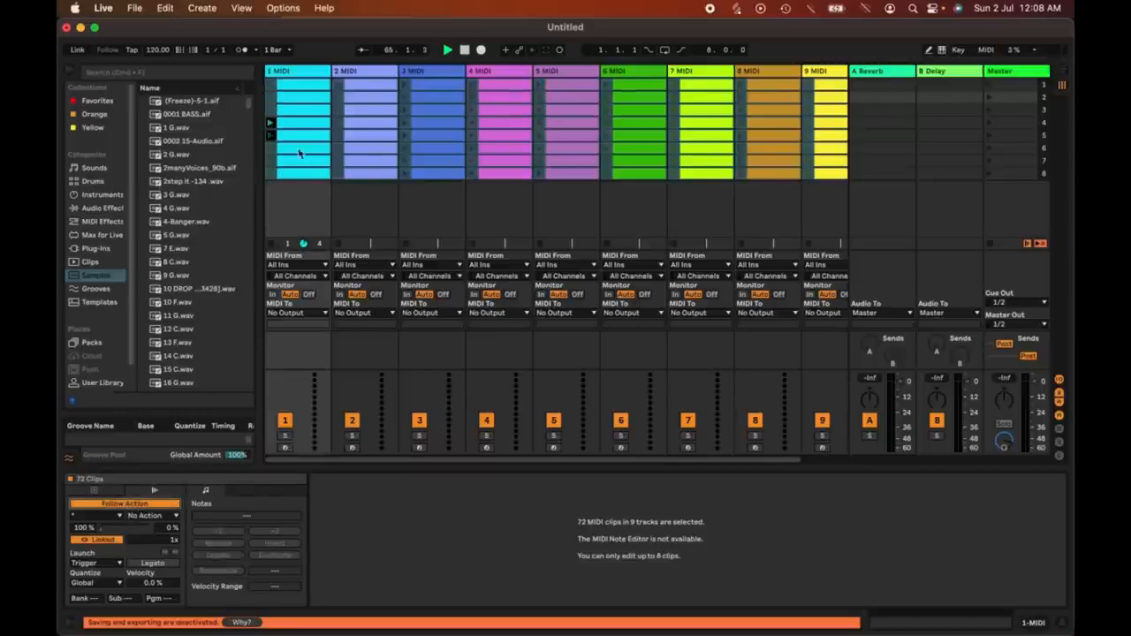
{"action": "left_click", "coordinate": [119, 519]}
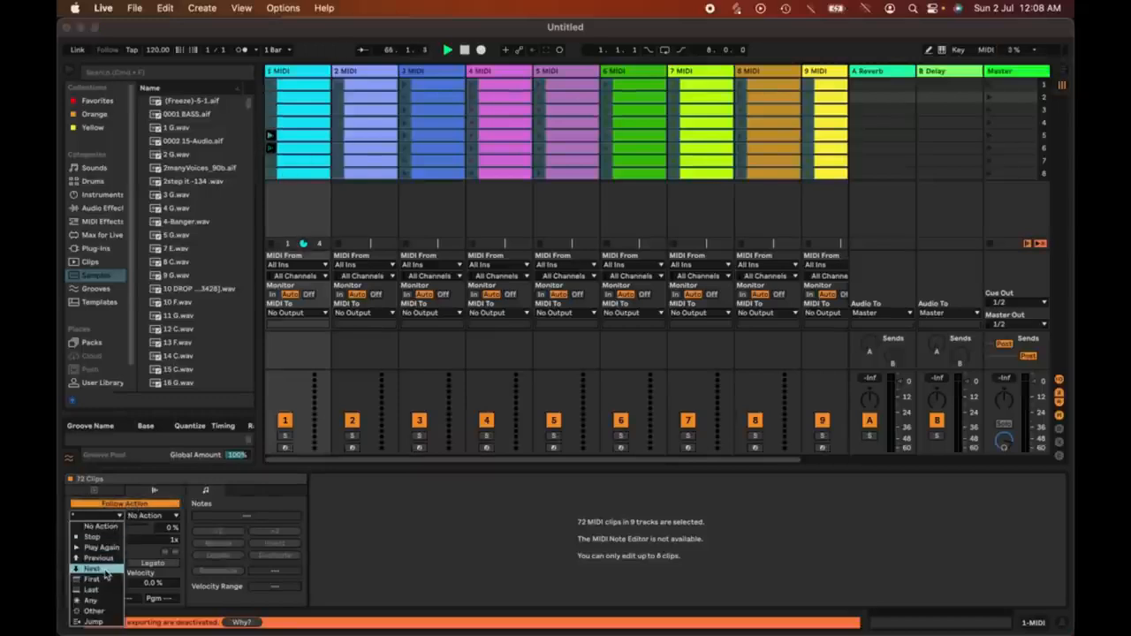
{"action": "left_click", "coordinate": [106, 570]}
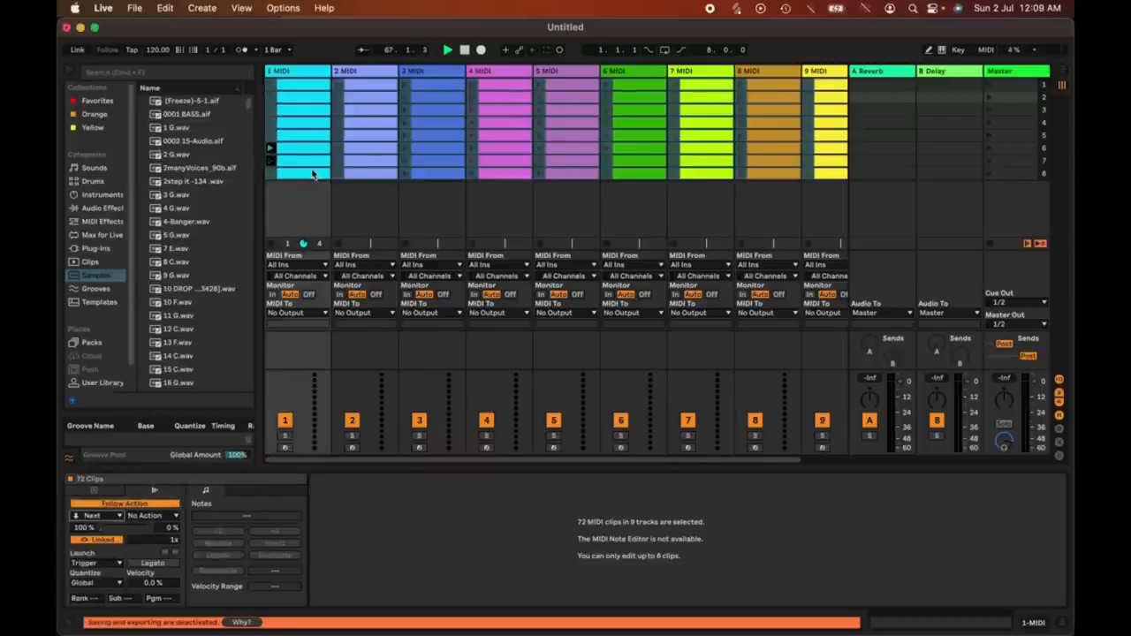
Set the follow action of the eighth clip on all nine tracks to First and launch scene 8.
{"action": "scroll", "coordinate": [316, 172], "scroll_direction": "right", "scroll_amount": 1}
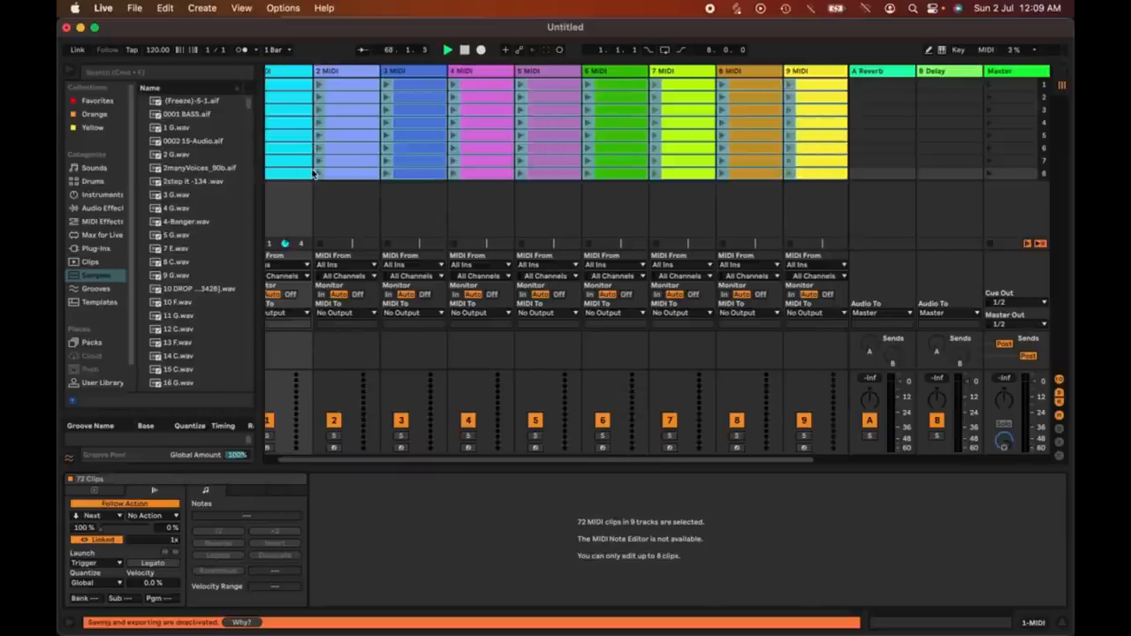
{"action": "left_click", "coordinate": [312, 174]}
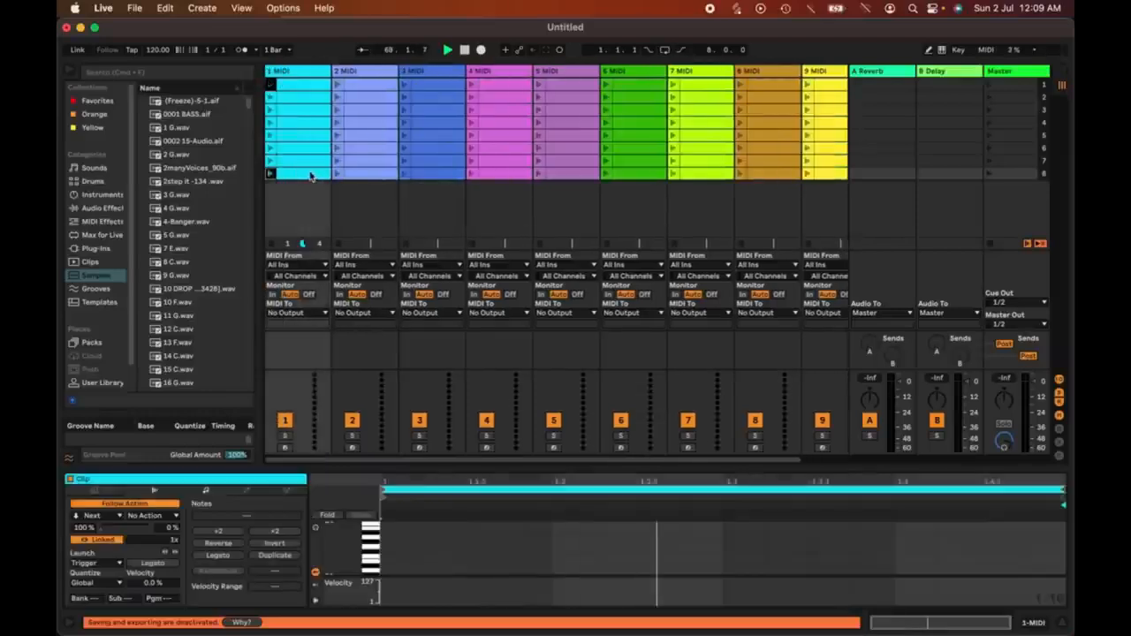
{"action": "key", "text": "shift+Right"}
{"action": "key", "text": "shift+Right"}
{"action": "key", "text": "shift+Right"}
{"action": "key", "text": "shift+Right"}
{"action": "key", "text": "shift+Right"}
{"action": "key", "text": "shift+Right"}
{"action": "key", "text": "shift+Right"}
{"action": "key", "text": "shift+Right"}
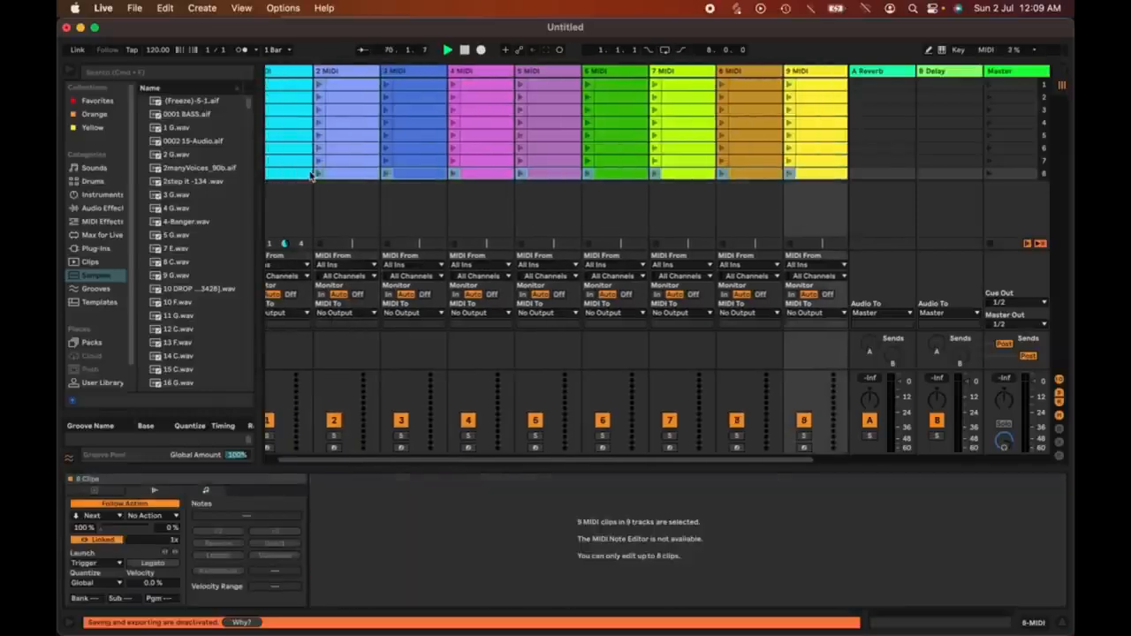
{"action": "left_click", "coordinate": [102, 516]}
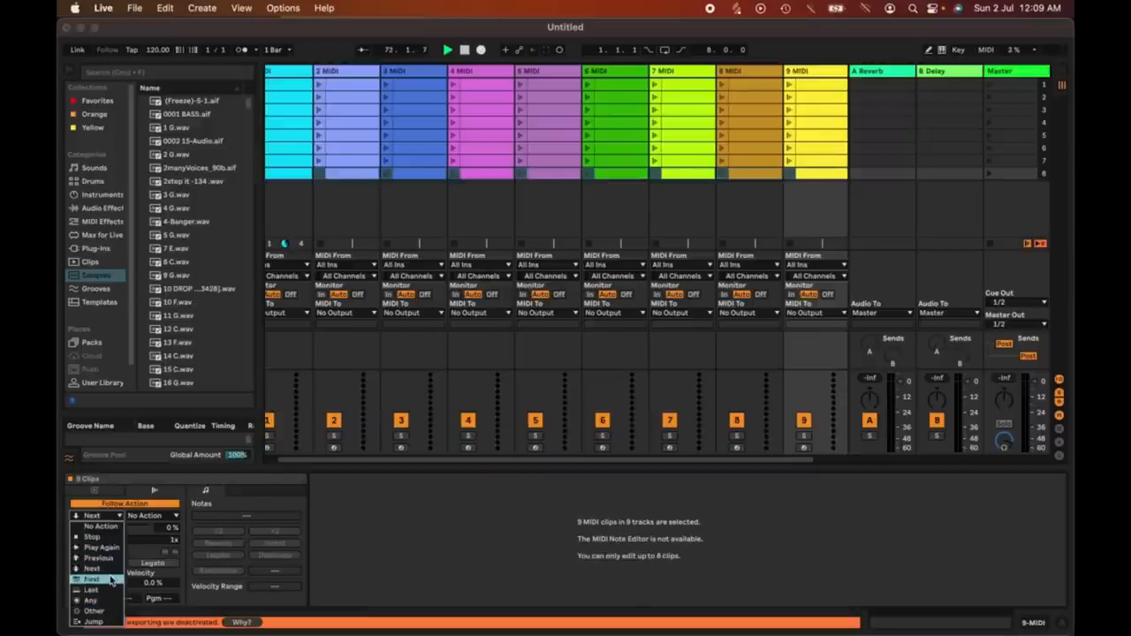
{"action": "left_click", "coordinate": [108, 579]}
{"action": "scroll", "coordinate": [554, 229], "scroll_direction": "left", "scroll_amount": 2}
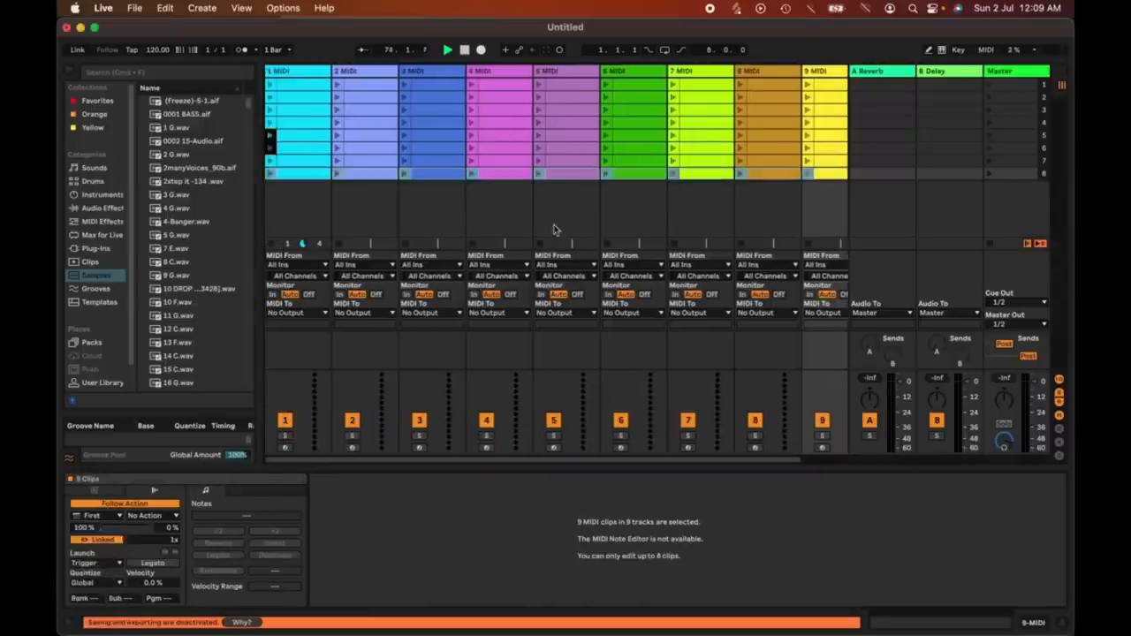
{"action": "left_click", "coordinate": [990, 175]}
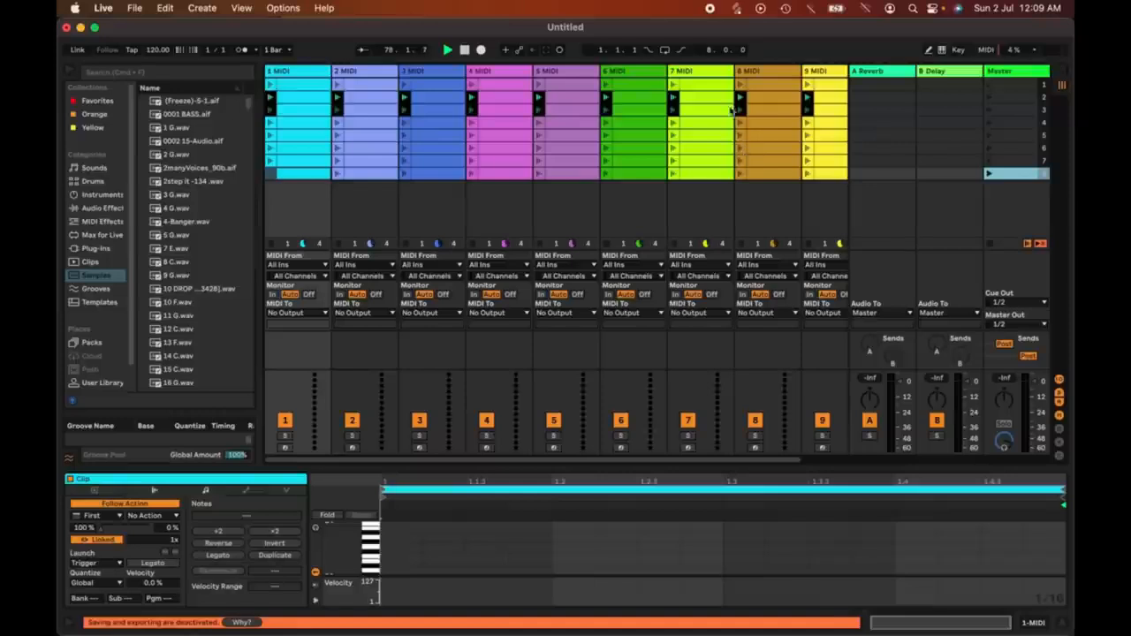
{"action": "left_click", "coordinate": [724, 228]}
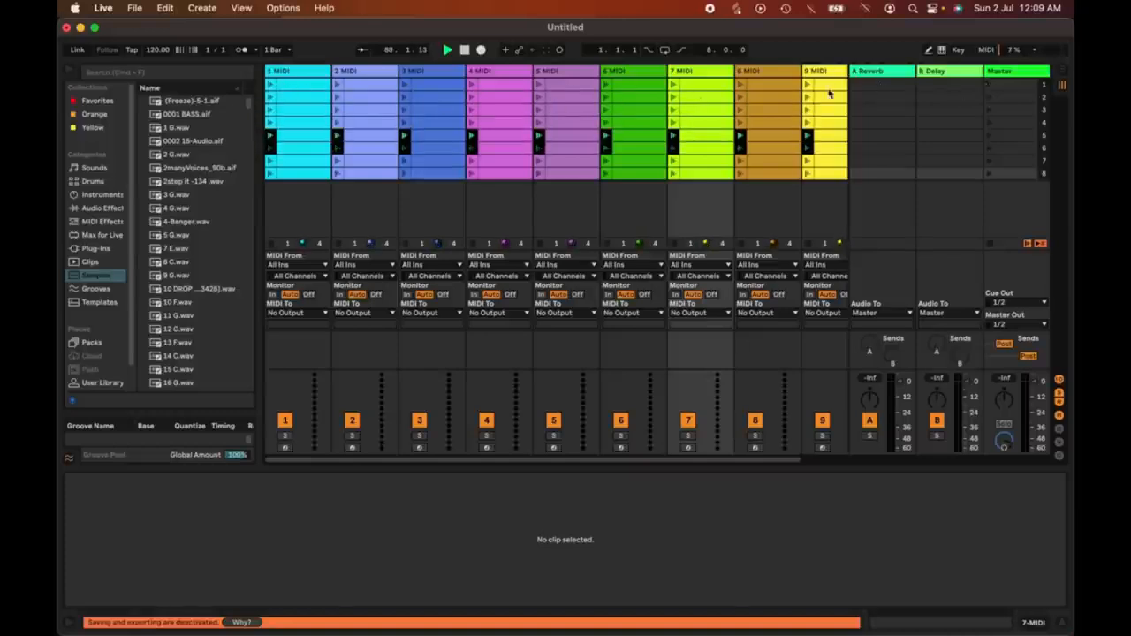
Name scene 1 INTRO and scene 2 VERSE.
{"action": "left_click", "coordinate": [988, 85]}
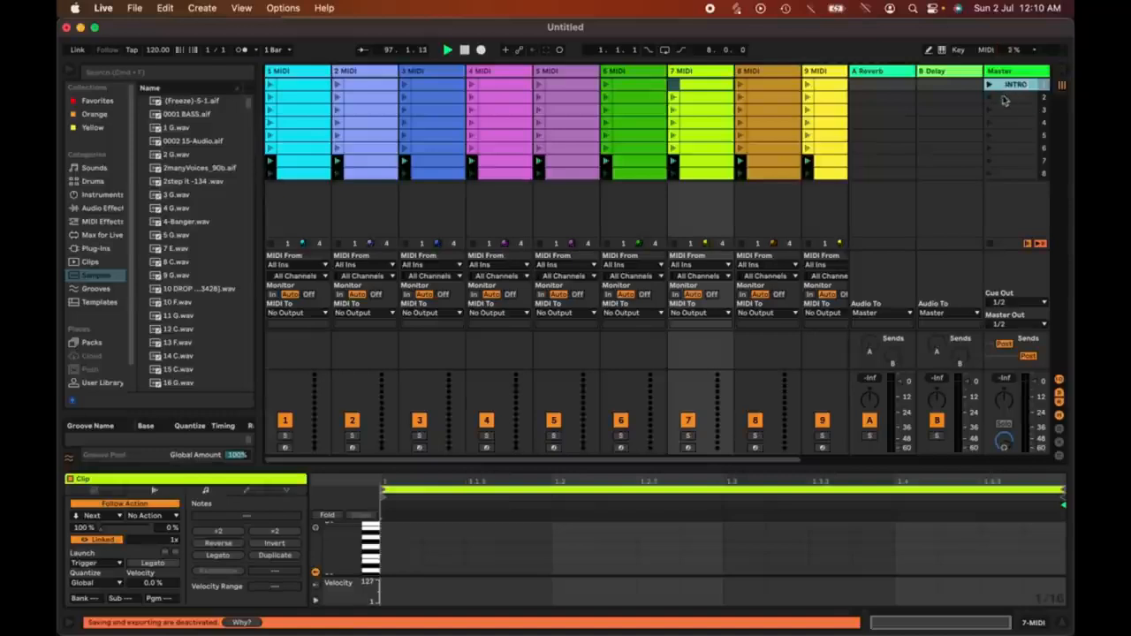
{"action": "left_click", "coordinate": [1004, 100]}
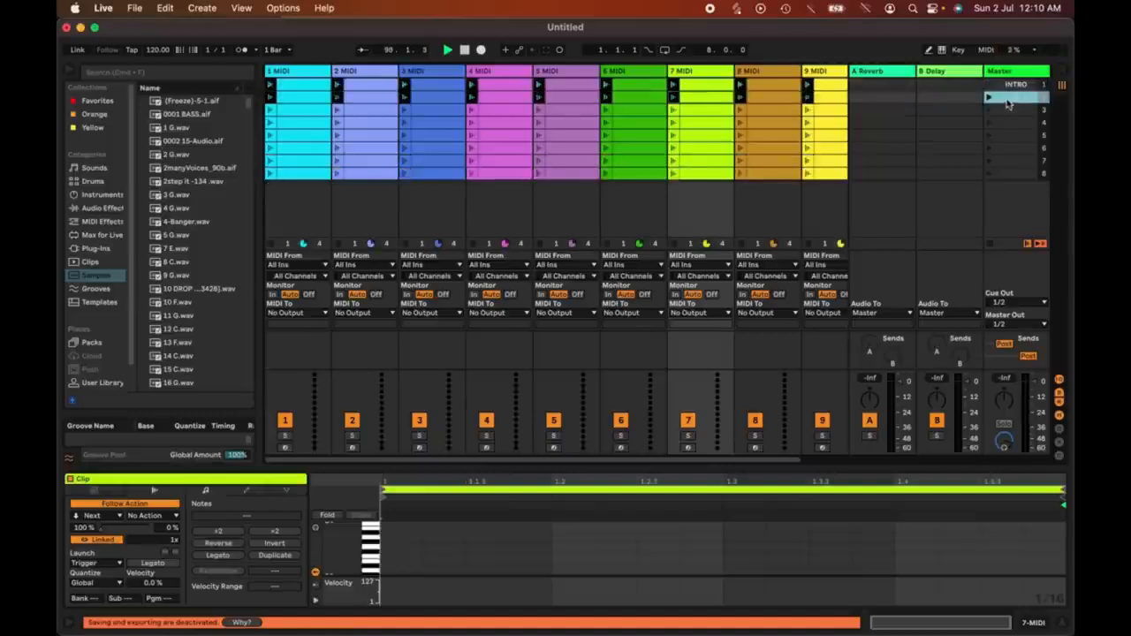
{"action": "type", "text": "VERSE"}
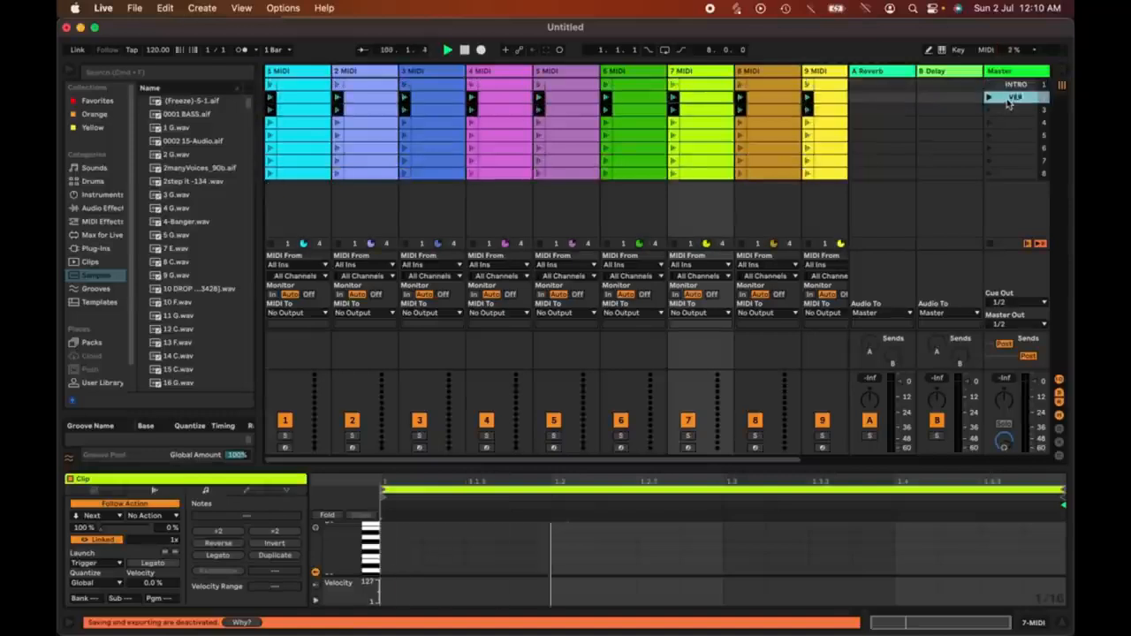
{"action": "key", "text": "Return"}
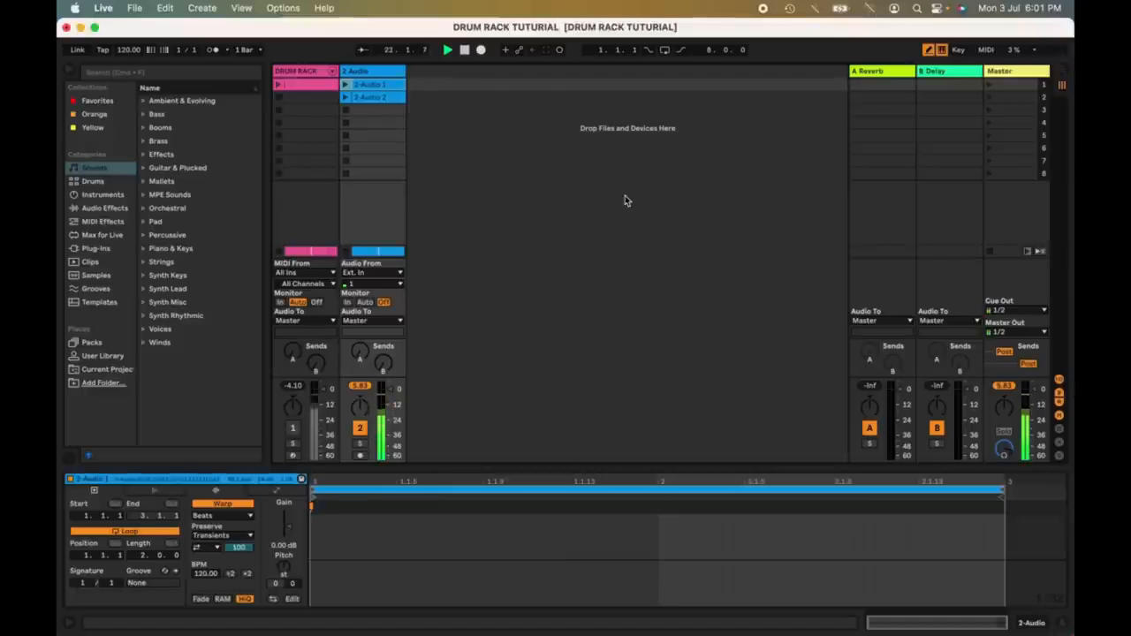
In the DRUM RACK TUTURIAL set, insert a new MIDI track and rename it DR.
{"action": "key", "text": "super+shift+t"}
{"action": "left_click", "coordinate": [428, 72]}
{"action": "key", "text": "super+r"}
{"action": "type", "text": "DR"}
{"action": "key", "text": "Return"}
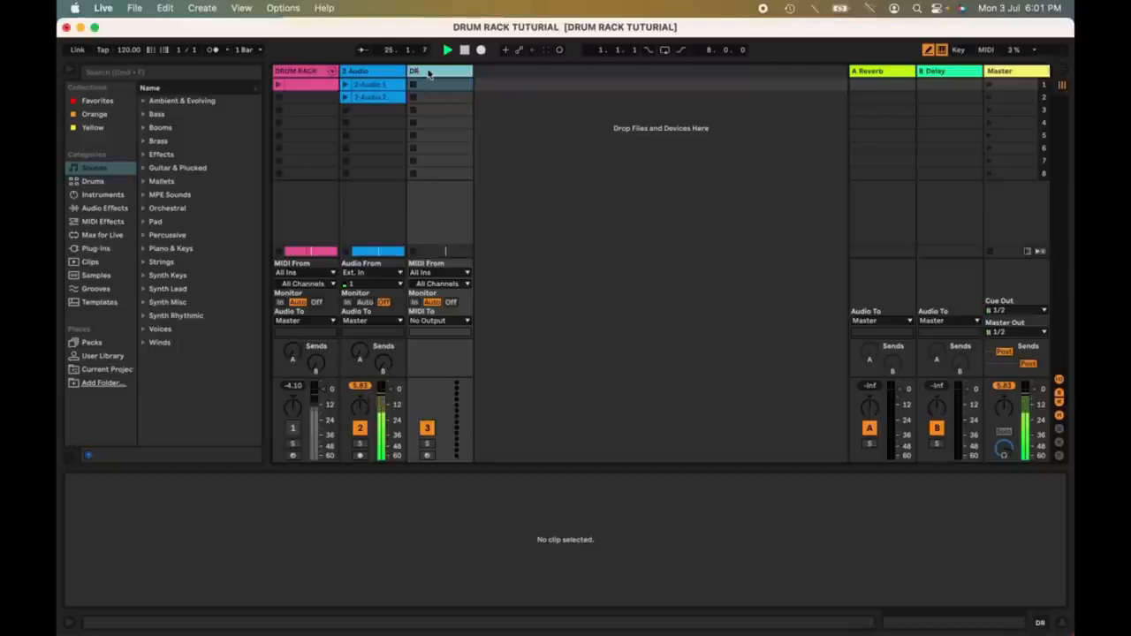
Load an empty Drum Rack from the instruments onto the DR track.
{"action": "left_click", "coordinate": [103, 182]}
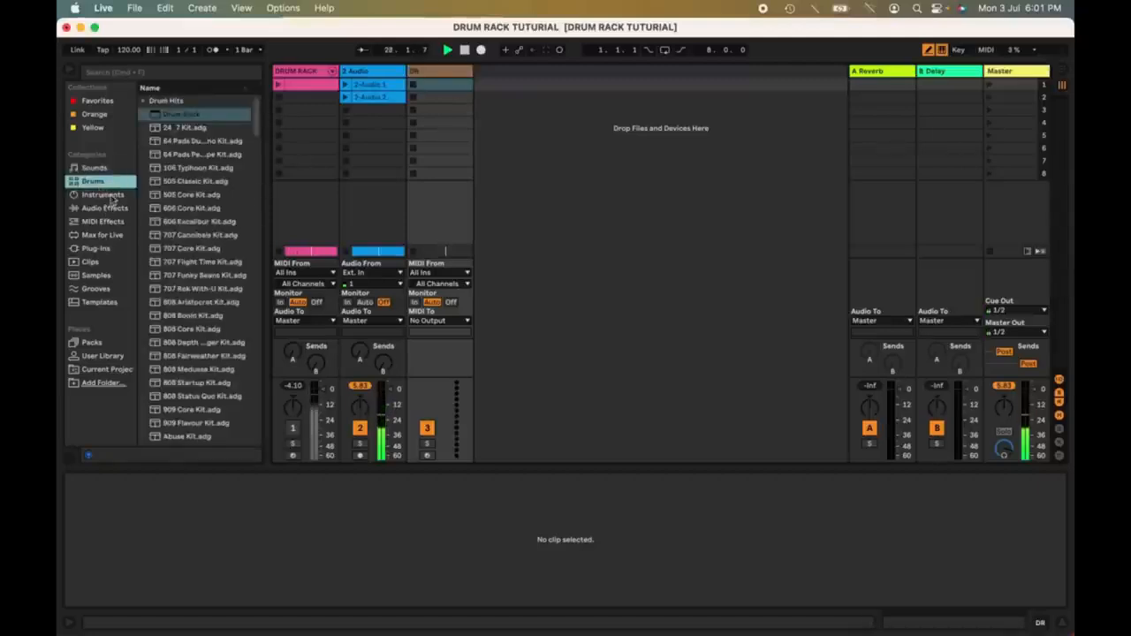
{"action": "left_click", "coordinate": [113, 198]}
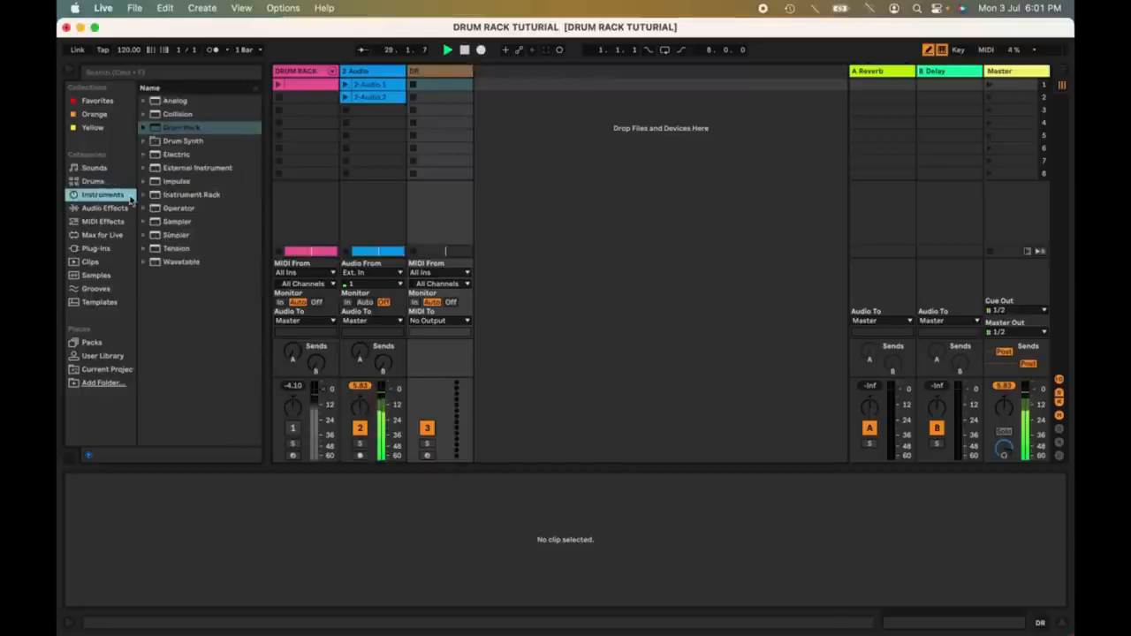
{"action": "double_click", "coordinate": [171, 129]}
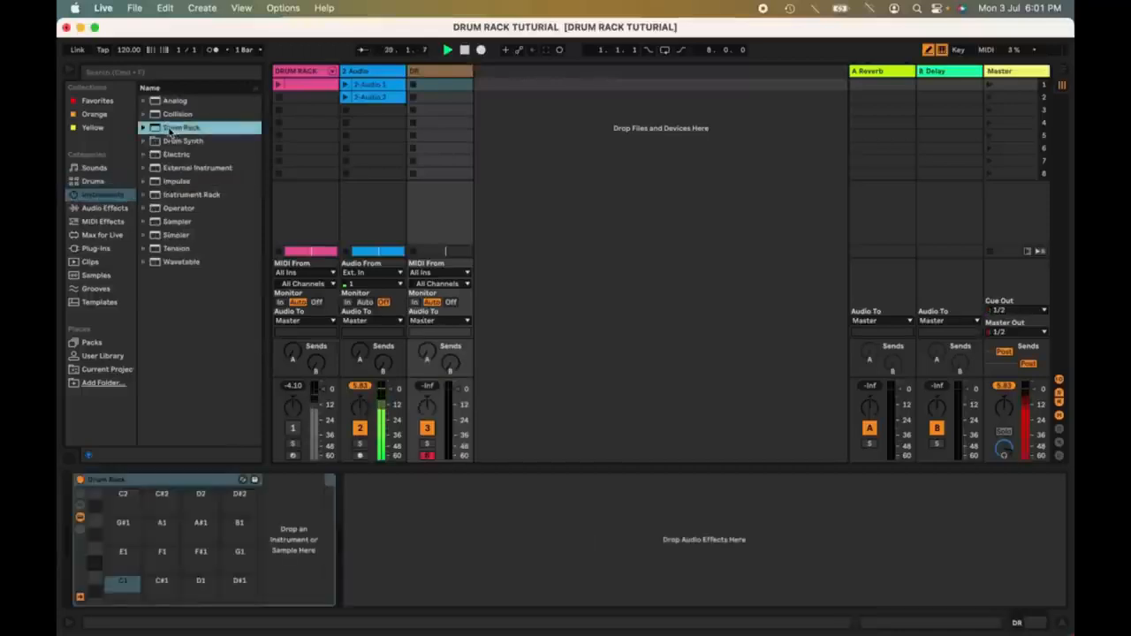
{"action": "left_click", "coordinate": [386, 525]}
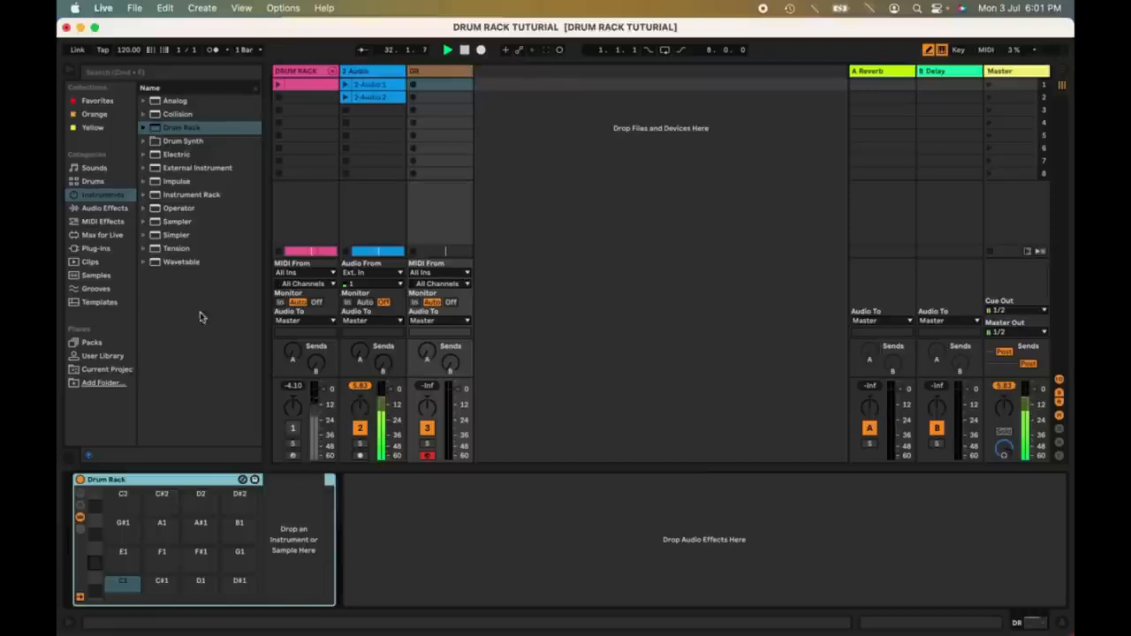
Browse the library's list of samples for sounds to use in the Drum Rack.
{"action": "left_click", "coordinate": [99, 276]}
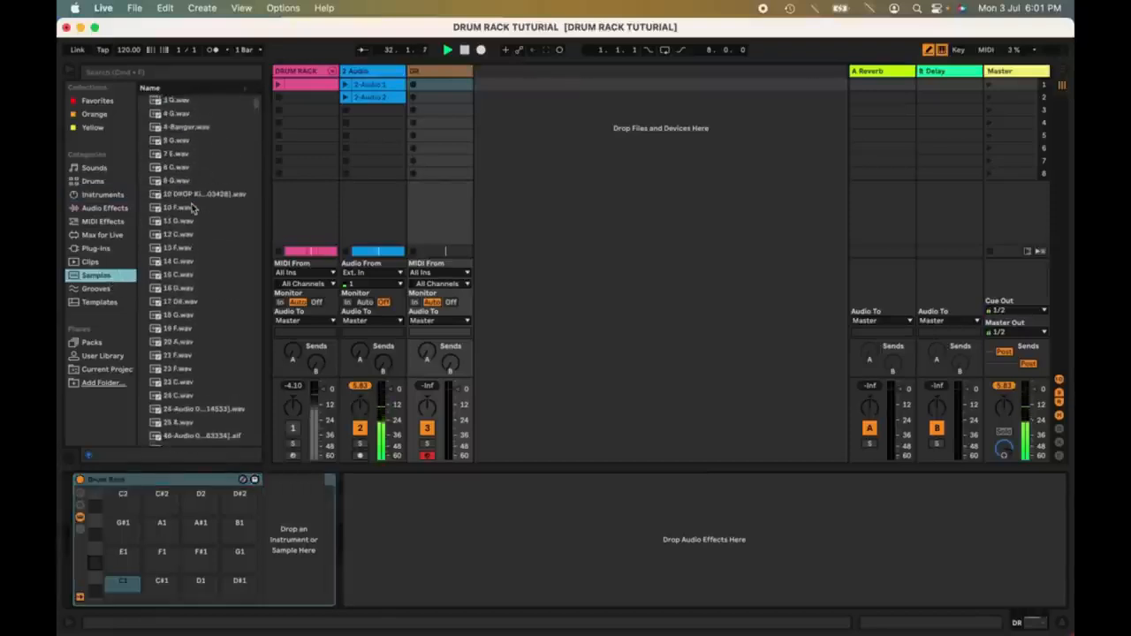
{"action": "scroll", "coordinate": [193, 209], "scroll_direction": "down", "scroll_amount": 10}
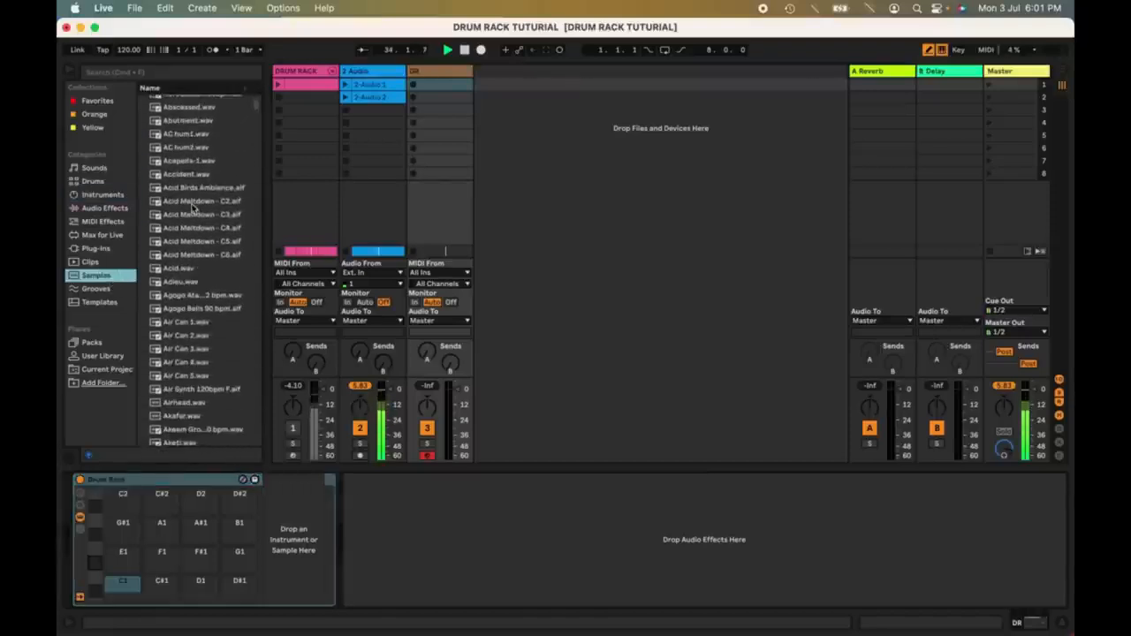
{"action": "scroll", "coordinate": [193, 208], "scroll_direction": "down", "scroll_amount": 5}
{"action": "scroll", "coordinate": [193, 209], "scroll_direction": "up", "scroll_amount": 12}
{"action": "scroll", "coordinate": [193, 209], "scroll_direction": "down", "scroll_amount": 8}
{"action": "scroll", "coordinate": [193, 209], "scroll_direction": "down", "scroll_amount": 5}
{"action": "scroll", "coordinate": [192, 209], "scroll_direction": "up", "scroll_amount": 12}
{"action": "scroll", "coordinate": [193, 209], "scroll_direction": "down", "scroll_amount": 8}
{"action": "scroll", "coordinate": [193, 208], "scroll_direction": "down", "scroll_amount": 5}
{"action": "scroll", "coordinate": [193, 209], "scroll_direction": "up", "scroll_amount": 12}
{"action": "scroll", "coordinate": [192, 209], "scroll_direction": "down", "scroll_amount": 8}
{"action": "scroll", "coordinate": [192, 209], "scroll_direction": "down", "scroll_amount": 5}
{"action": "scroll", "coordinate": [192, 208], "scroll_direction": "up", "scroll_amount": 12}
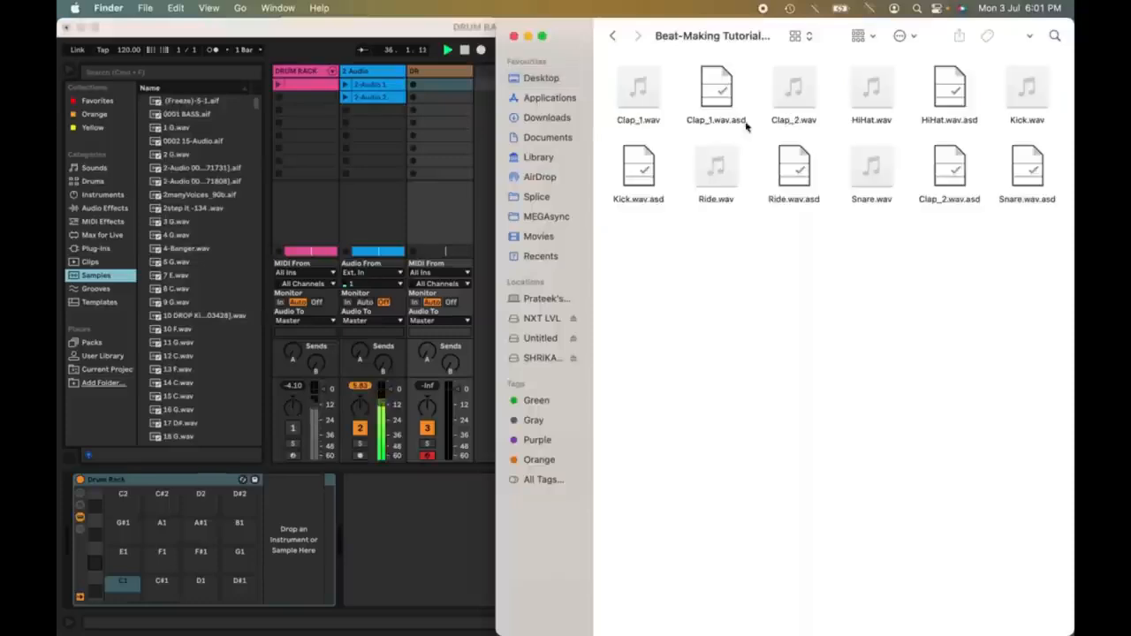
Load all the drum samples from the Beat-Making Tutorial folder onto the Drum Rack pads from C1 up, and move Kick to the C1 pad.
{"action": "key", "text": "super+a"}
{"action": "left_click_drag", "start_coordinate": [638, 88], "coordinate": [125, 590]}
{"action": "left_click", "coordinate": [234, 585]}
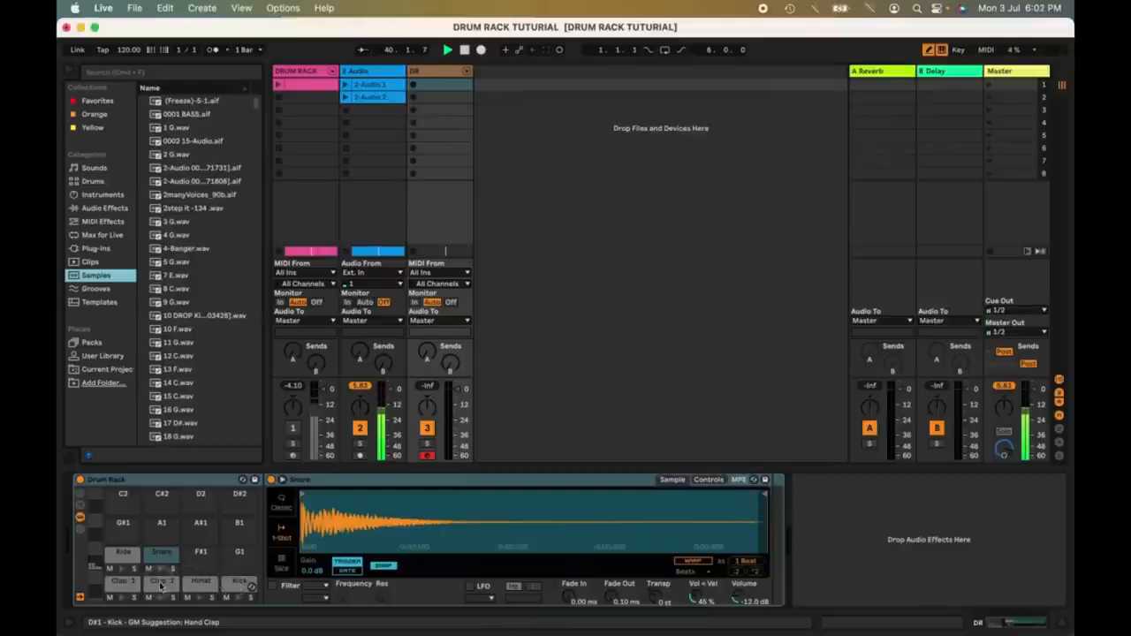
{"action": "left_click_drag", "start_coordinate": [130, 585], "coordinate": [120, 583]}
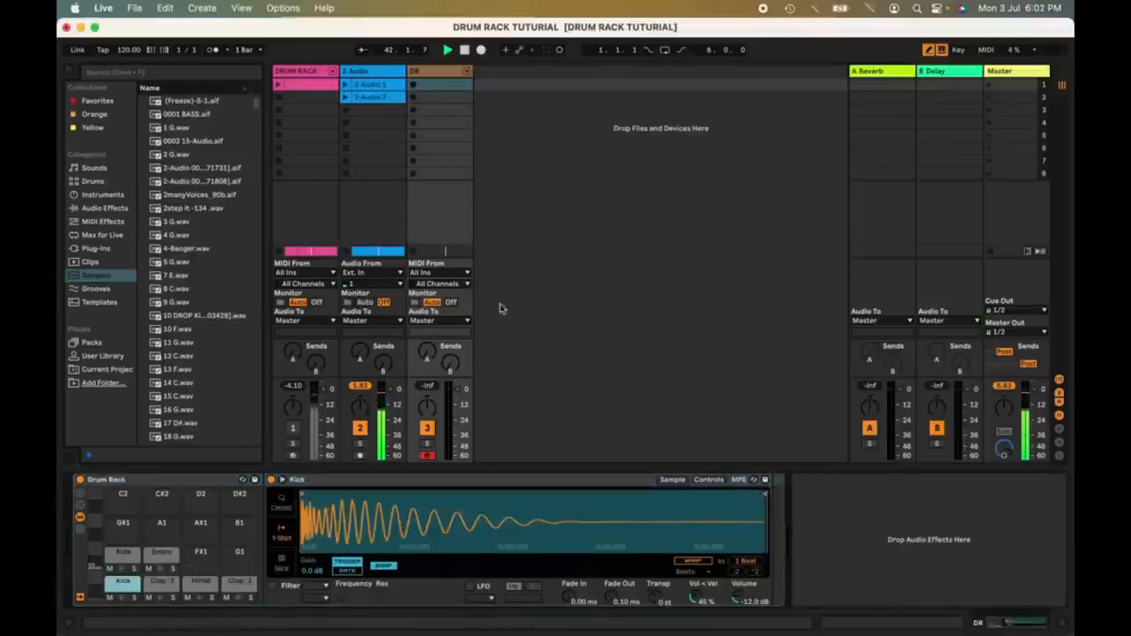
Rename the Drum Rack as DR- Tutorial and save it as a preset in the User Library.
{"action": "left_click", "coordinate": [176, 477]}
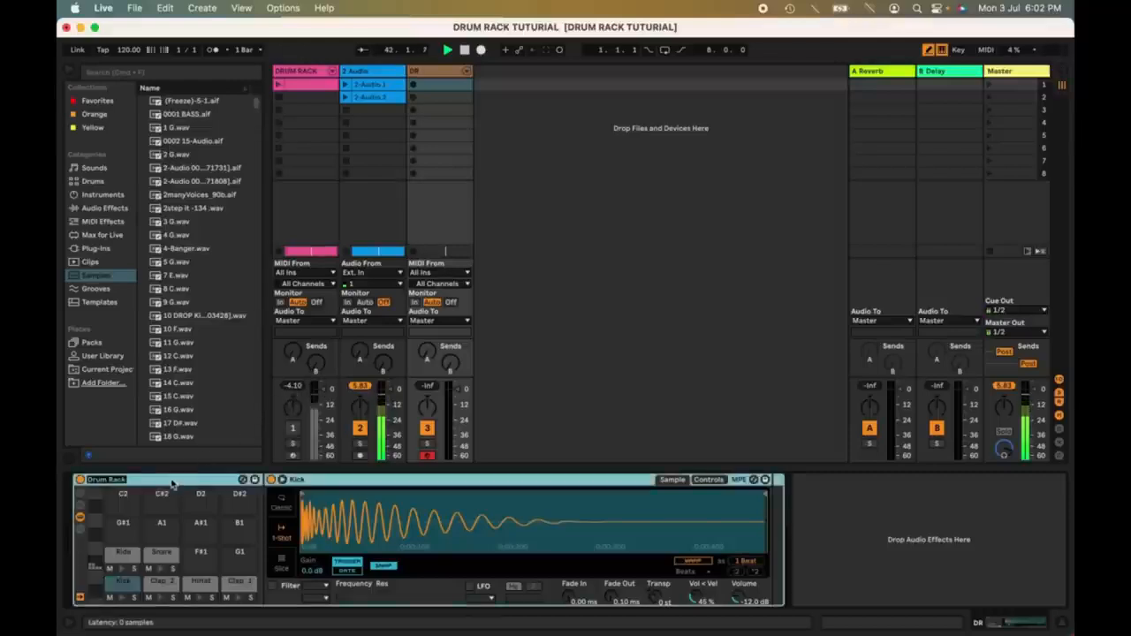
{"action": "type", "text": "DR- Tutorial"}
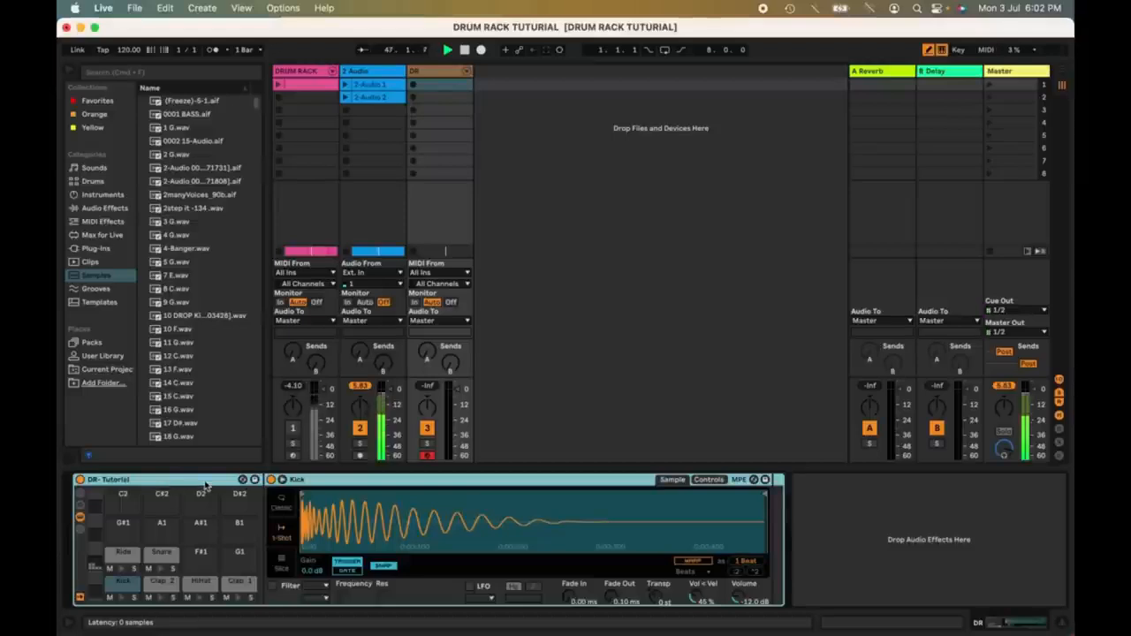
{"action": "left_click", "coordinate": [255, 479]}
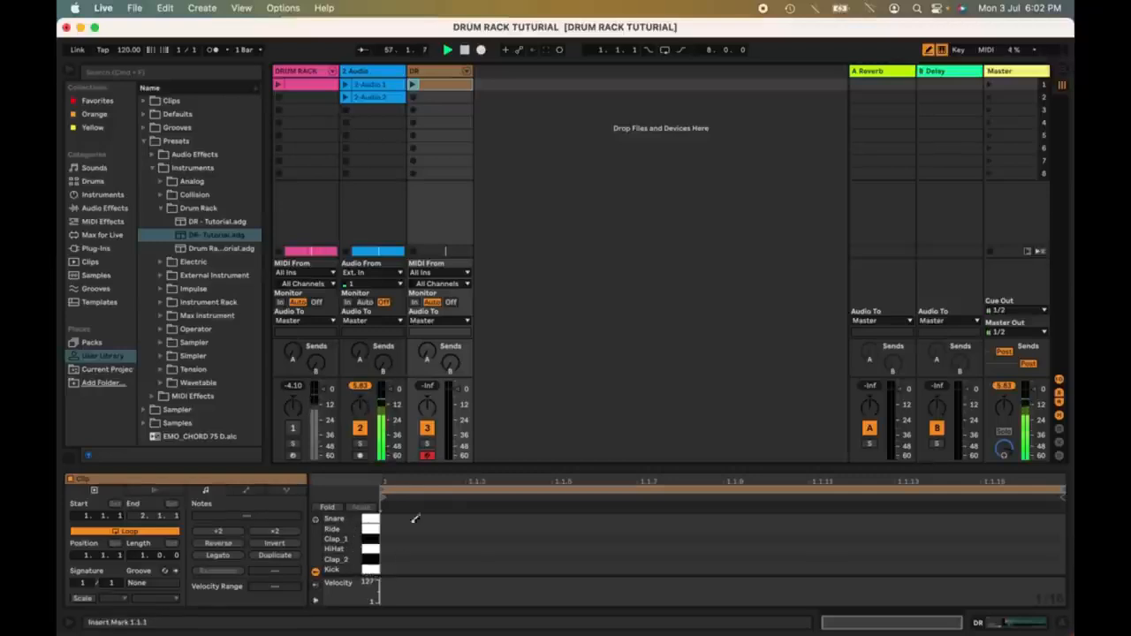
In the DR clip, draw Kick notes at 1.1.1, 1.1.5, 1.1.9 and 1.1.13 and Clap_2 notes at 1.1.5 and 1.1.13.
{"action": "left_click", "coordinate": [410, 568]}
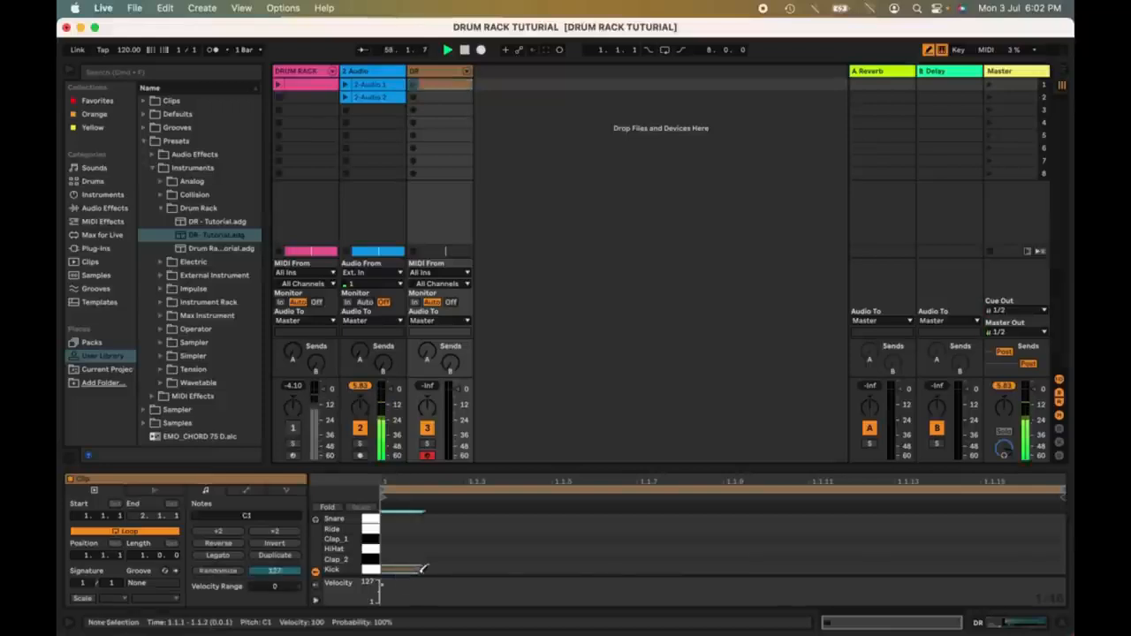
{"action": "left_click", "coordinate": [583, 568]}
{"action": "left_click", "coordinate": [756, 568]}
{"action": "left_click", "coordinate": [926, 566]}
{"action": "left_click", "coordinate": [575, 558]}
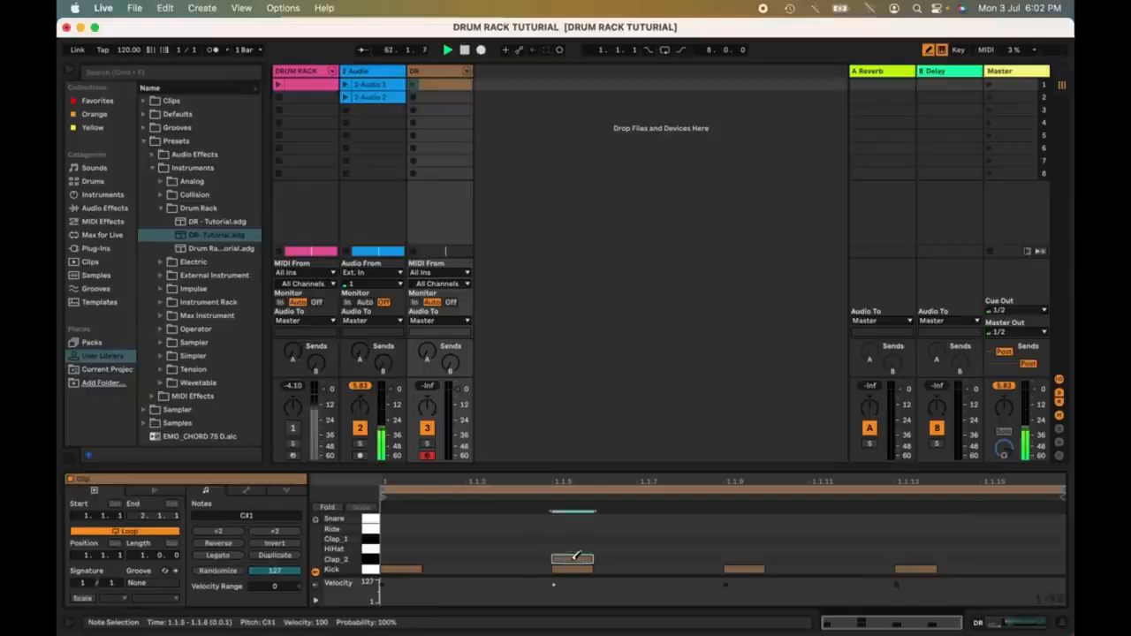
{"action": "left_click", "coordinate": [914, 558]}
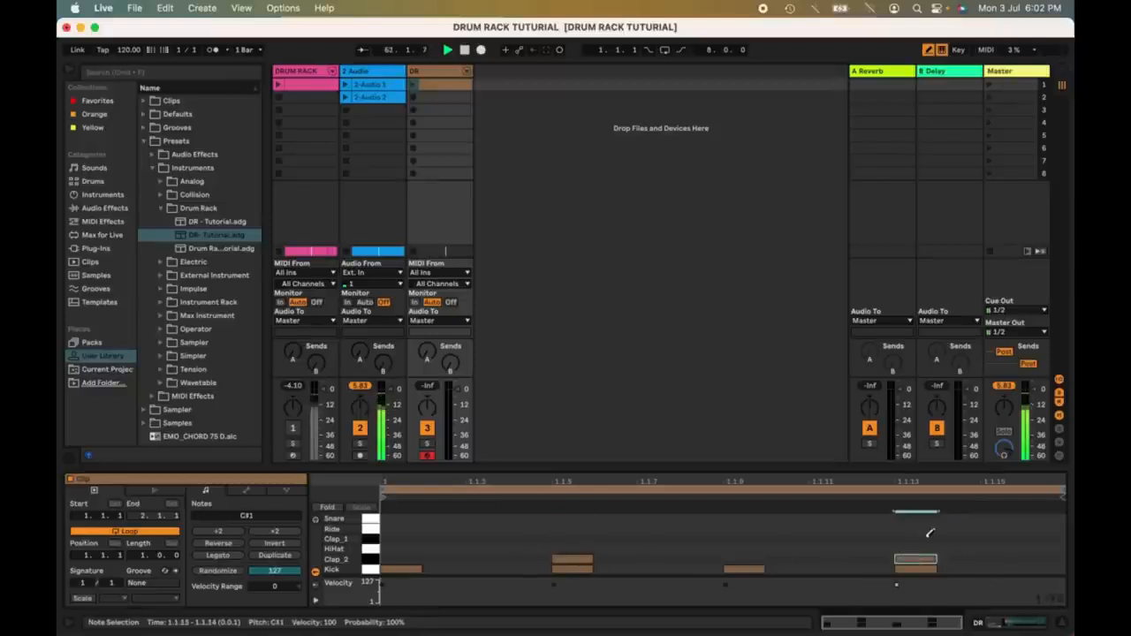
Draw HiHat notes at 1.1.3, 1.1.7, 1.1.11 and 1.1.15 in the DR clip.
{"action": "left_click", "coordinate": [489, 548]}
{"action": "left_click", "coordinate": [654, 548]}
{"action": "left_click", "coordinate": [831, 548]}
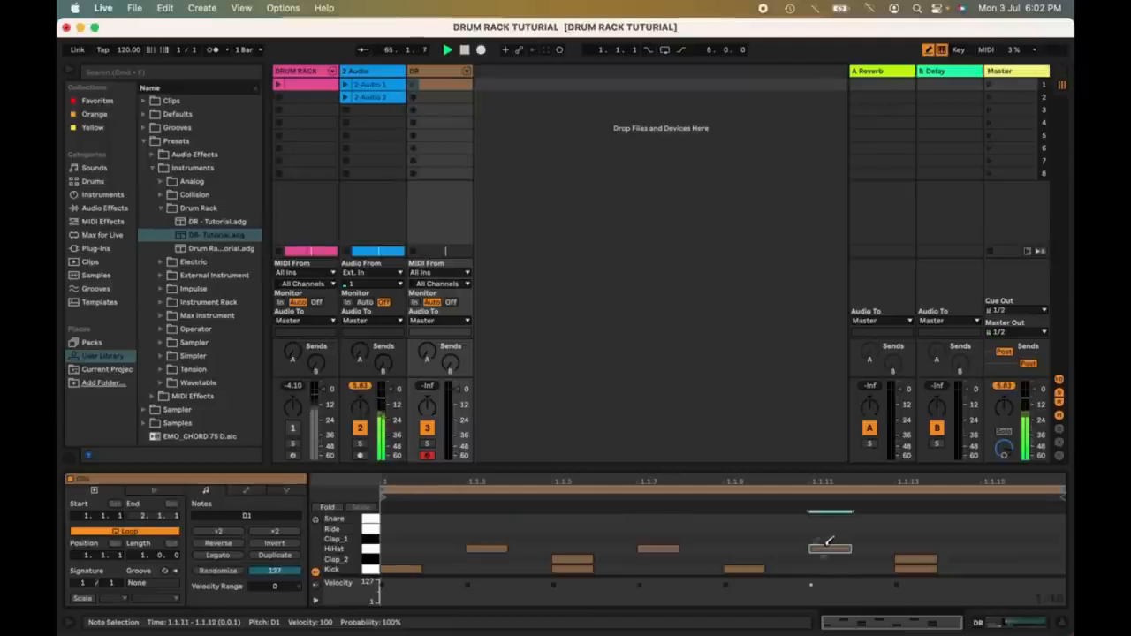
{"action": "left_click", "coordinate": [1002, 548]}
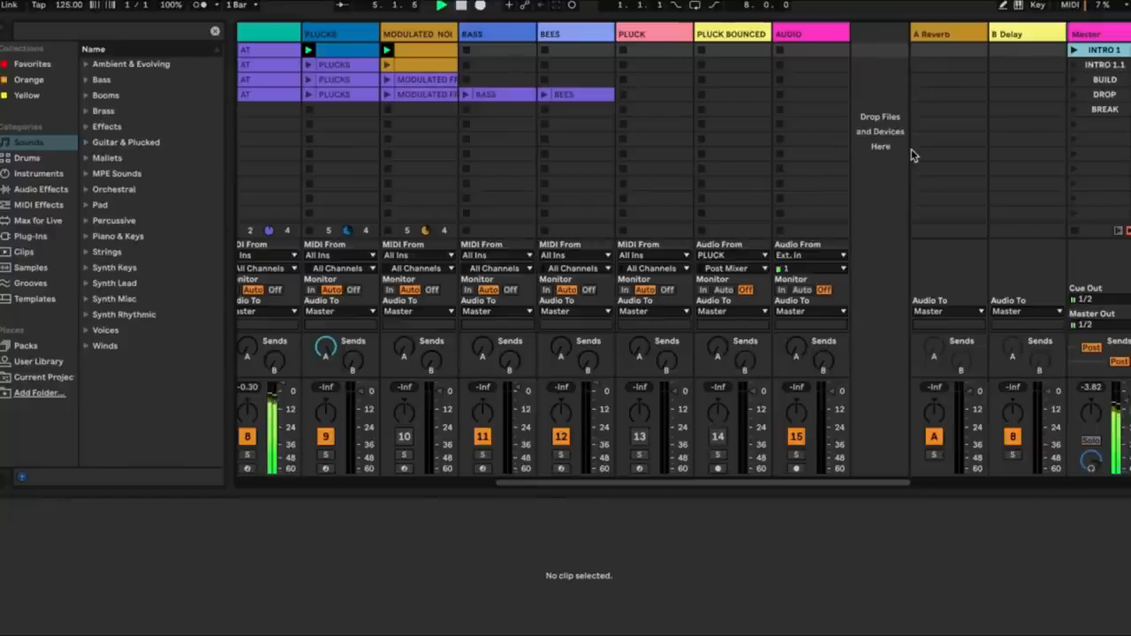
Launch the INTRO 1 scene and examine its clips across the tracks.
{"action": "scroll", "coordinate": [911, 153], "scroll_direction": "left", "scroll_amount": 10}
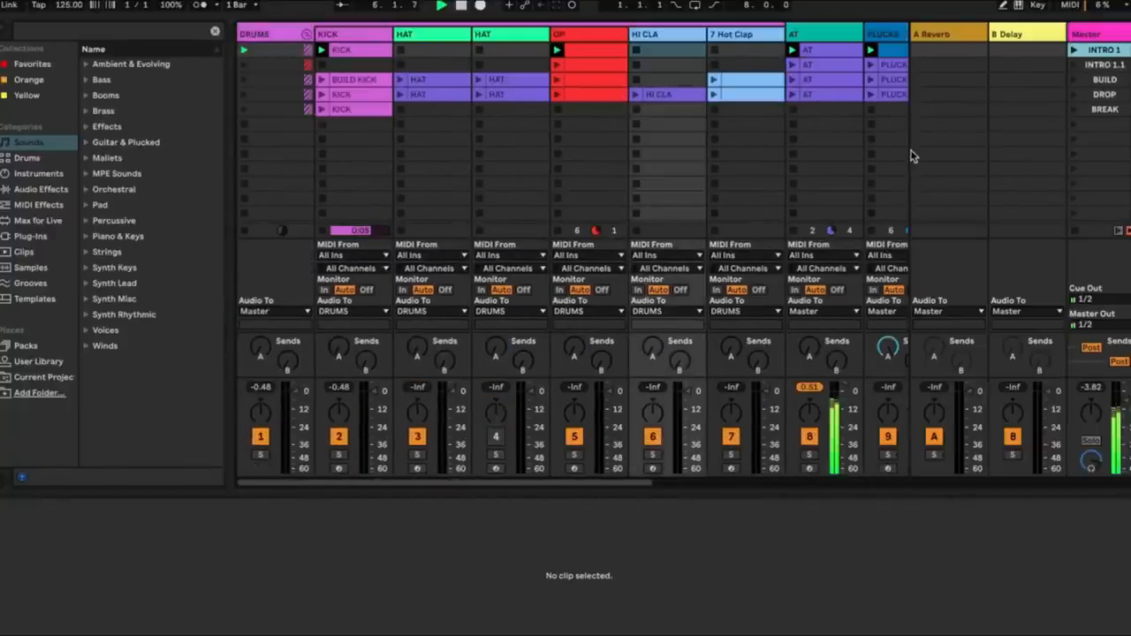
{"action": "scroll", "coordinate": [912, 154], "scroll_direction": "right", "scroll_amount": 2}
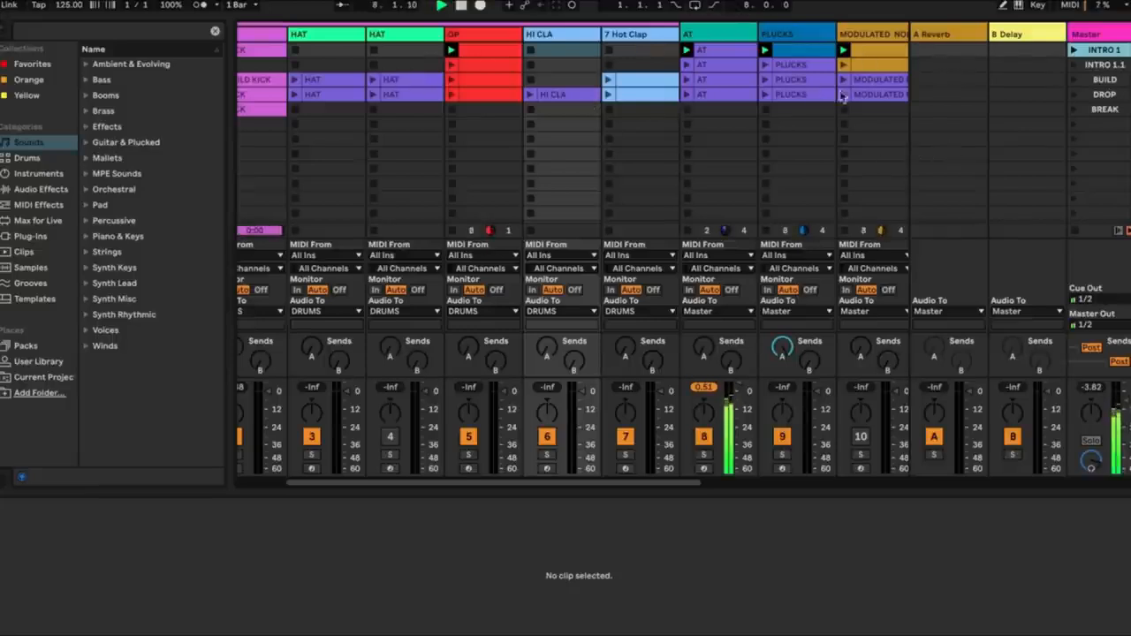
{"action": "left_click", "coordinate": [1074, 51]}
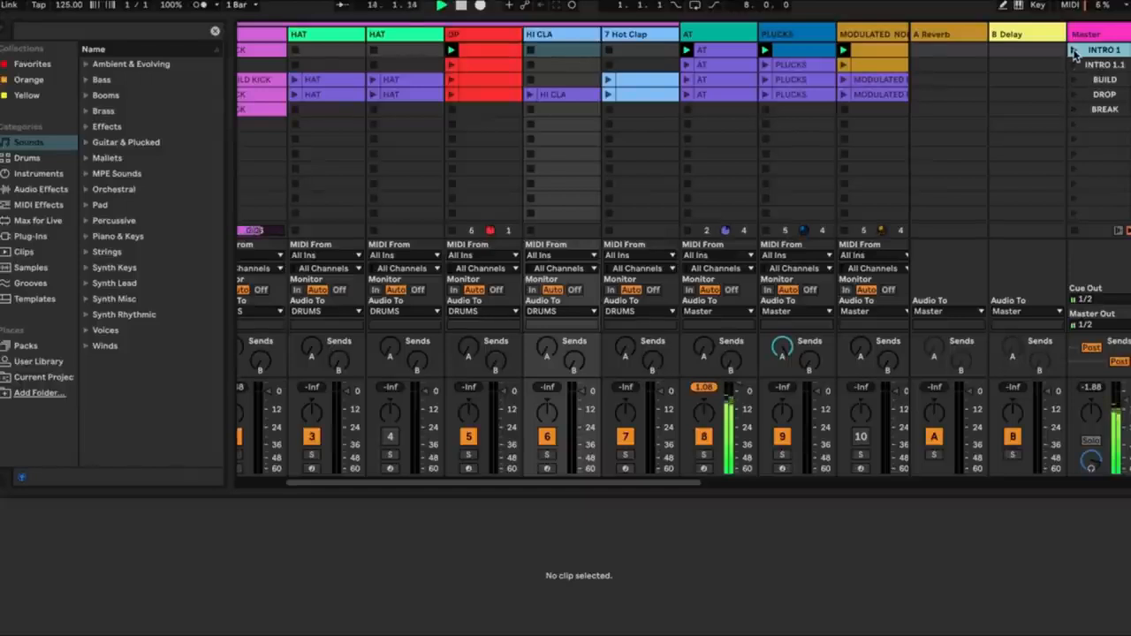
{"action": "scroll", "coordinate": [887, 56], "scroll_direction": "right", "scroll_amount": 1}
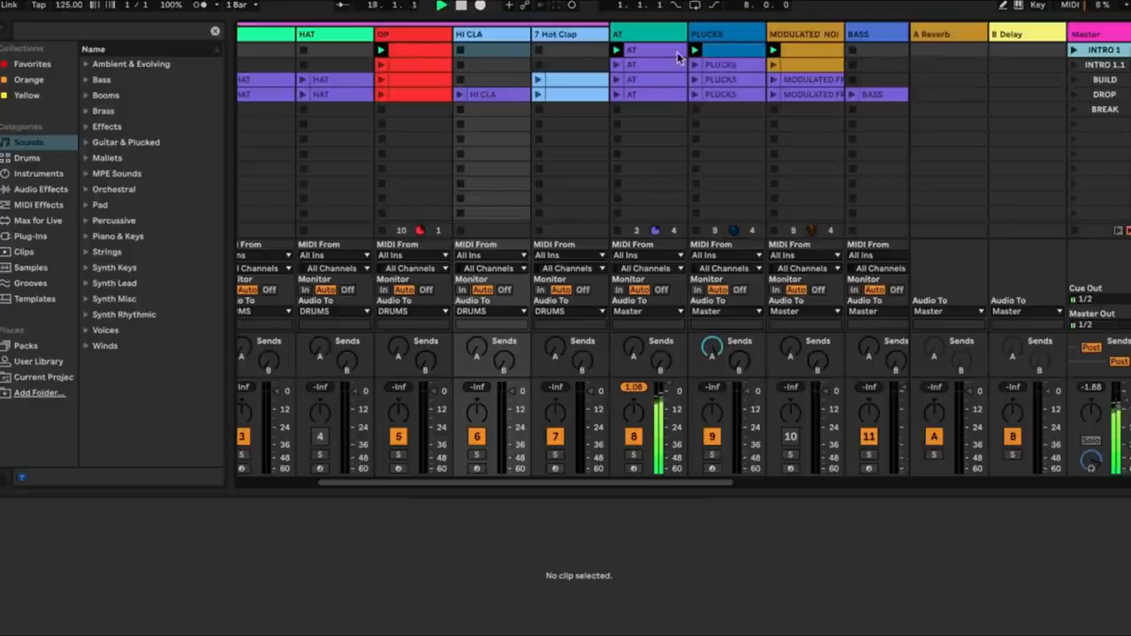
{"action": "scroll", "coordinate": [661, 56], "scroll_direction": "left", "scroll_amount": 3}
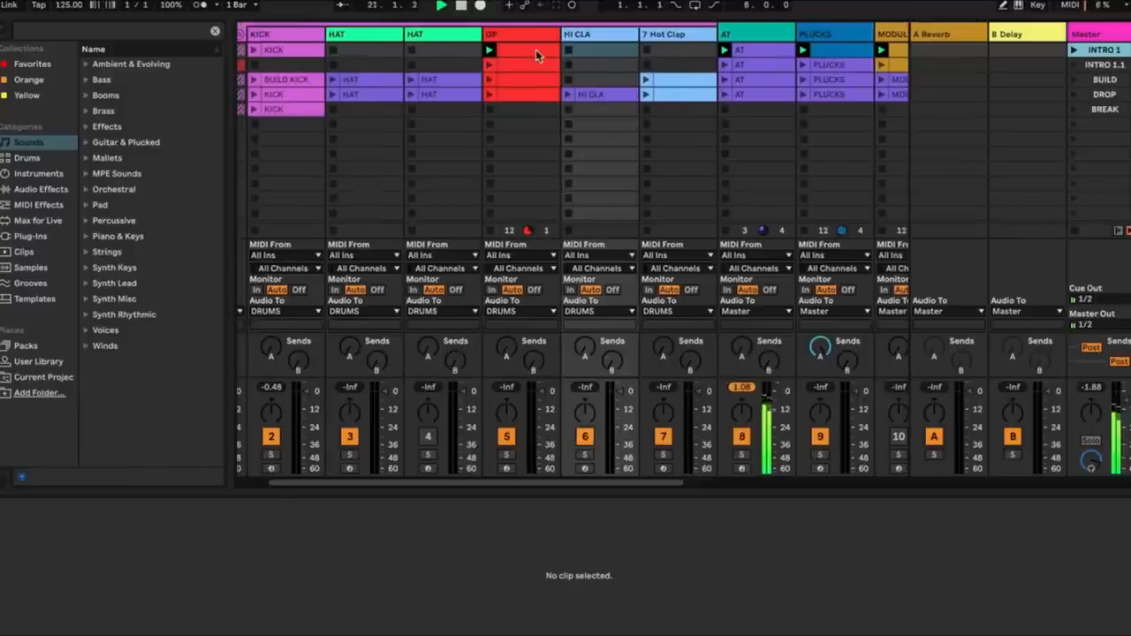
{"action": "scroll", "coordinate": [543, 49], "scroll_direction": "right", "scroll_amount": 3}
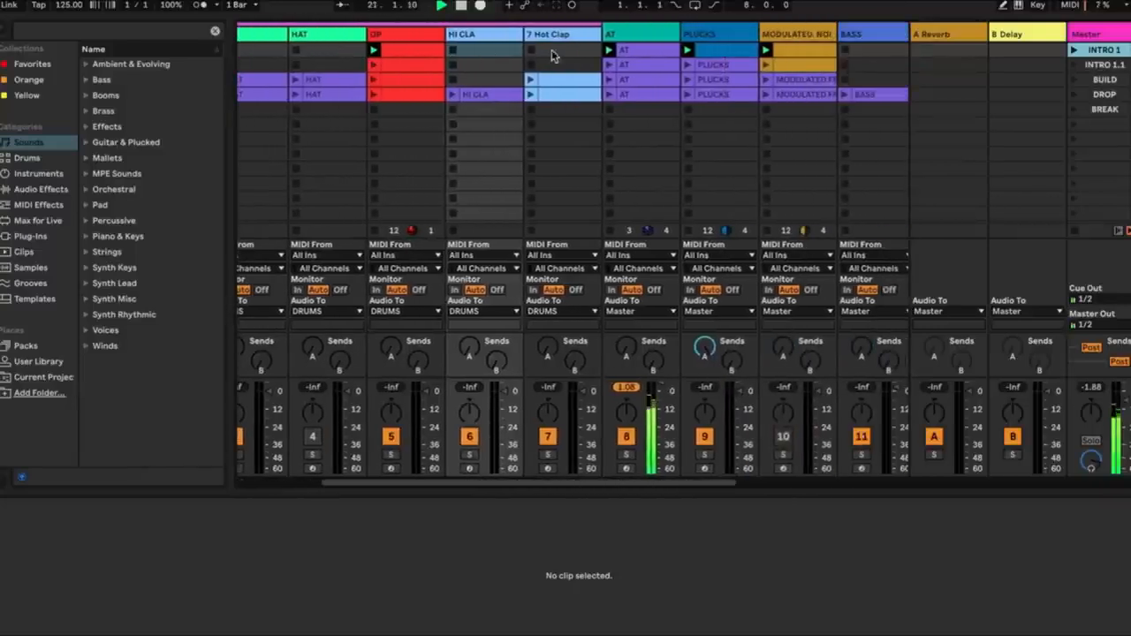
Launch the INTRO 1.1, BUILD, DROP and BREAK scenes in turn.
{"action": "left_click", "coordinate": [1074, 65]}
{"action": "left_click", "coordinate": [1076, 81]}
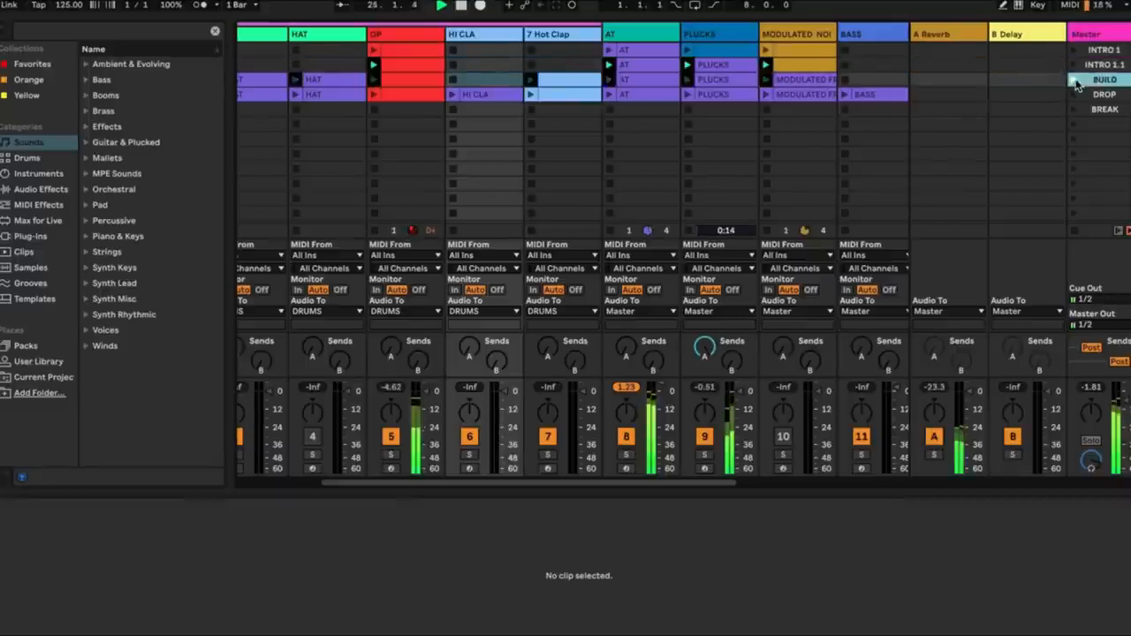
{"action": "left_click", "coordinate": [1076, 95]}
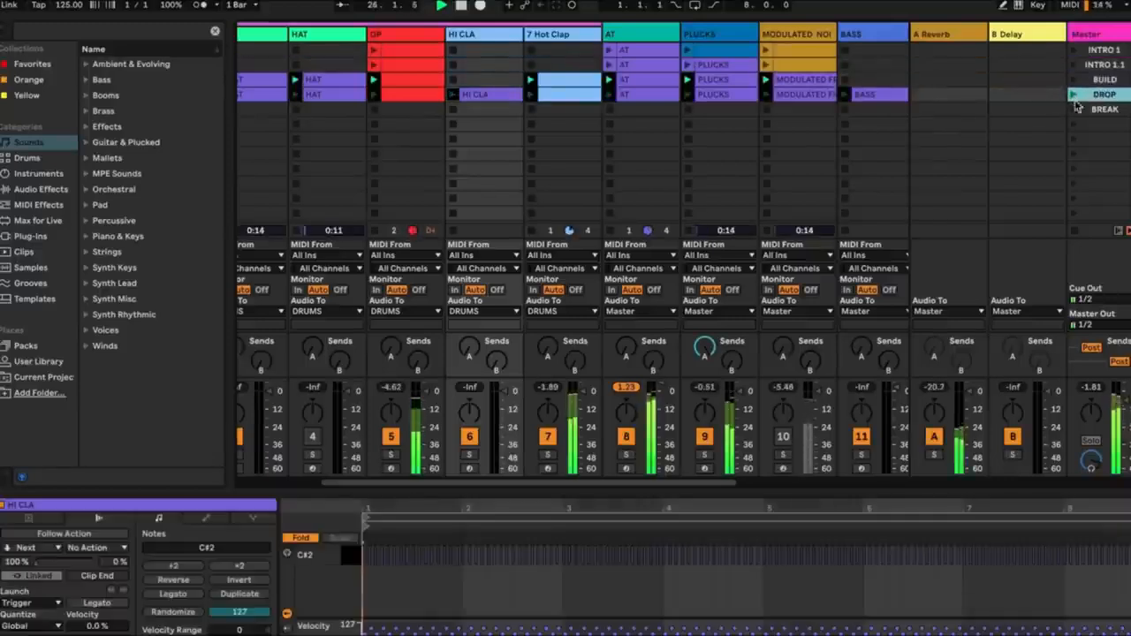
{"action": "left_click", "coordinate": [1076, 110]}
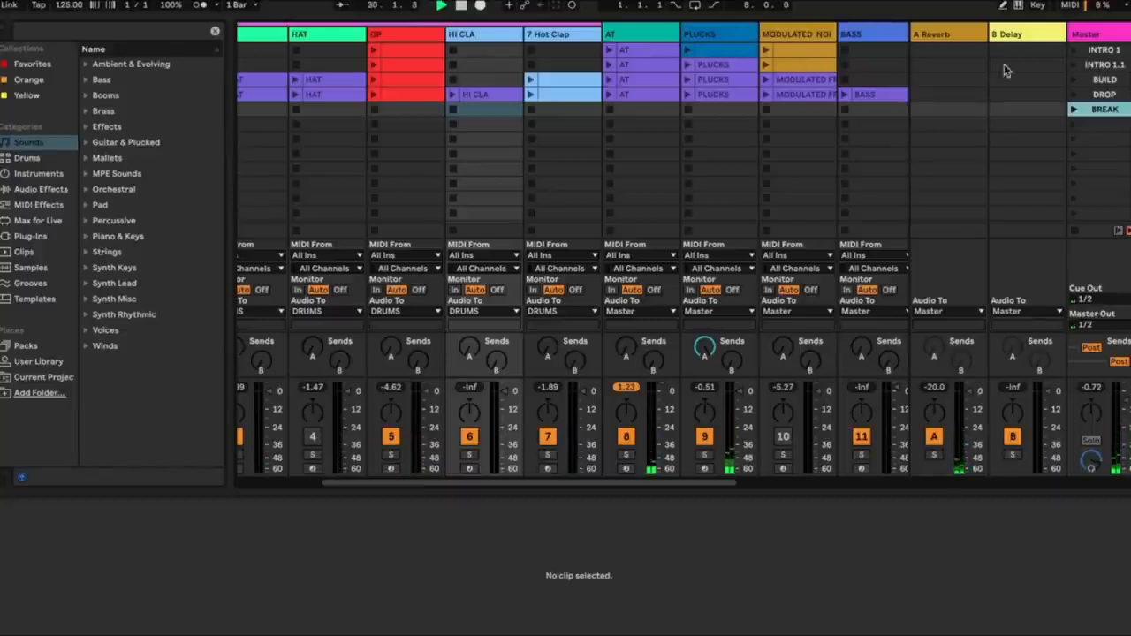
Play the arrangement again from INTRO 1 through INTRO 1.1 and BUILD to the DROP scene.
{"action": "left_click", "coordinate": [1073, 50]}
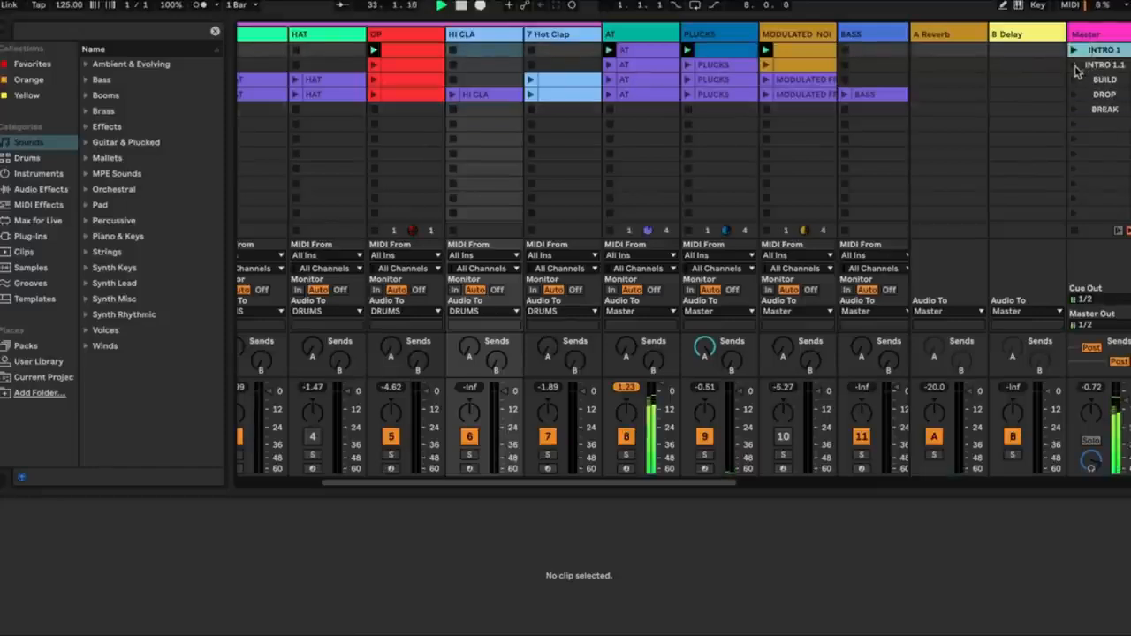
{"action": "left_click", "coordinate": [1074, 66]}
{"action": "left_click", "coordinate": [1076, 80]}
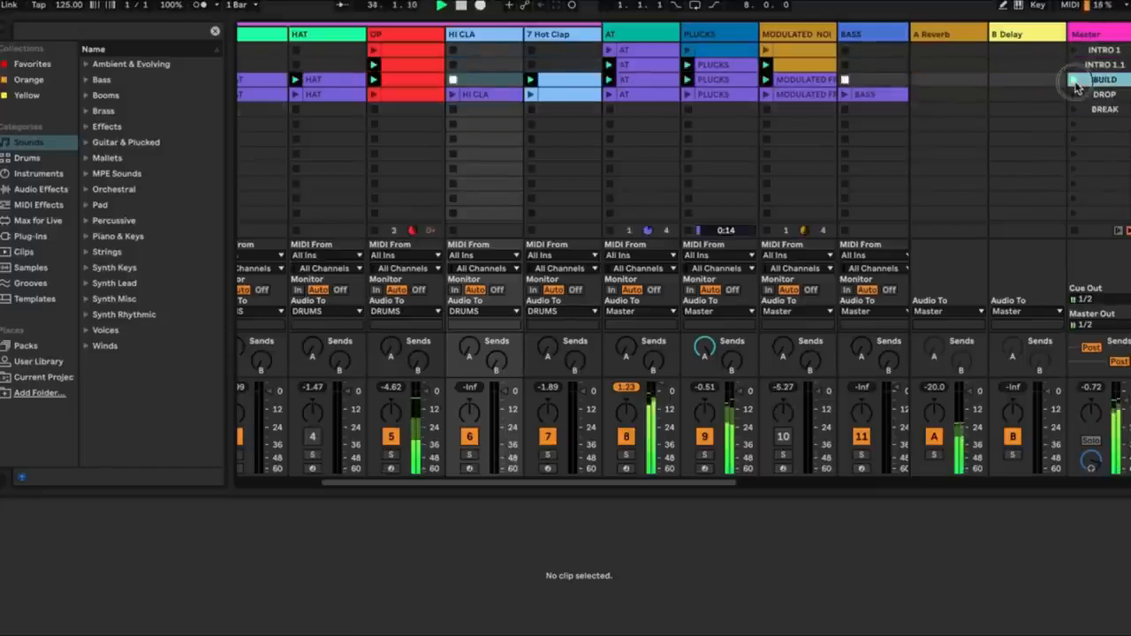
{"action": "left_click", "coordinate": [1075, 95]}
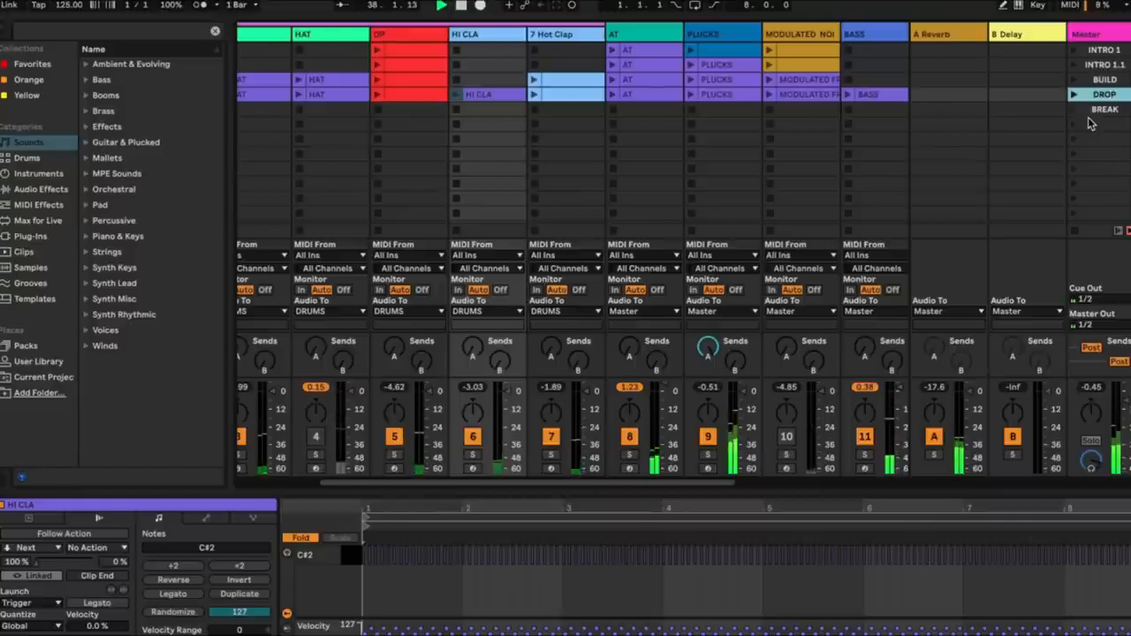
Insert empty MIDI clips in the KICK track's INTRO 1.1 slot and in both HAT tracks' INTRO 1, INTRO 1.1 and BREAK slots.
{"action": "scroll", "coordinate": [663, 81], "scroll_direction": "left", "scroll_amount": 4}
{"action": "double_click", "coordinate": [436, 50]}
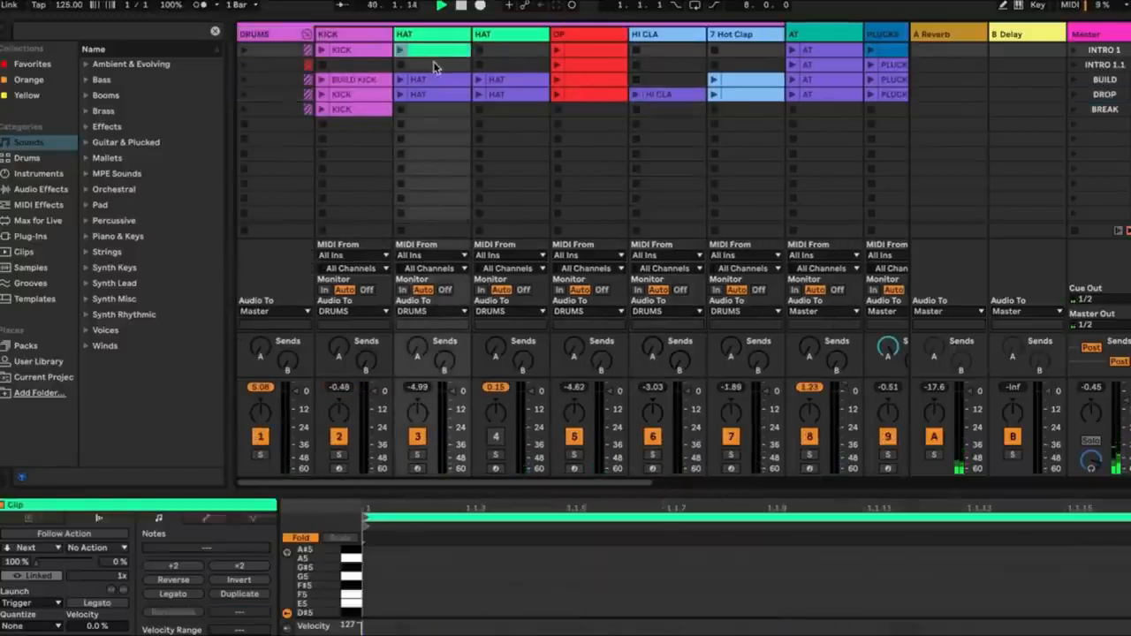
{"action": "double_click", "coordinate": [433, 64]}
{"action": "double_click", "coordinate": [361, 64]}
{"action": "double_click", "coordinate": [416, 111]}
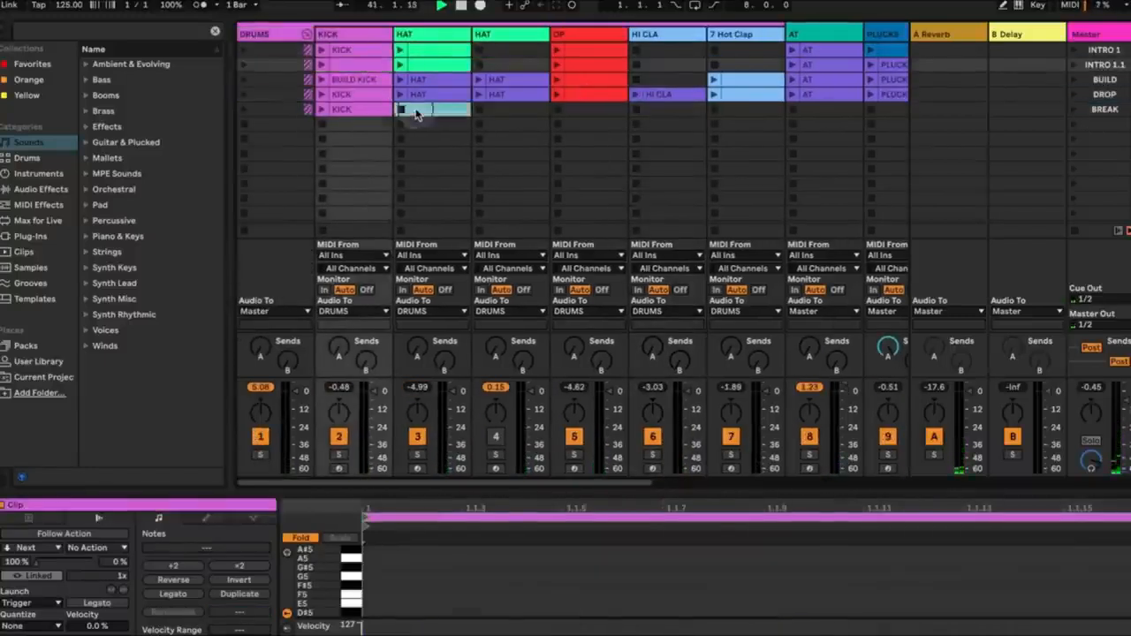
{"action": "double_click", "coordinate": [500, 50]}
{"action": "double_click", "coordinate": [498, 65]}
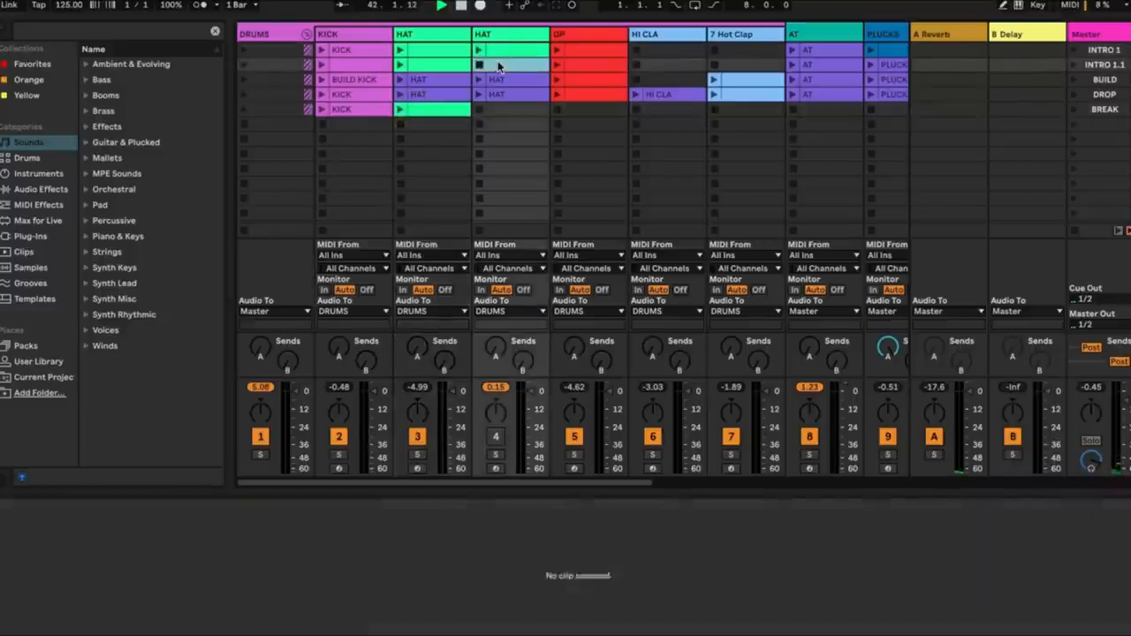
{"action": "double_click", "coordinate": [502, 110]}
Fill the empty slots between INTRO 1 and BREAK on the OP, HI CLA and 7 Hot Clap tracks with empty MIDI clips.
{"action": "double_click", "coordinate": [651, 50]}
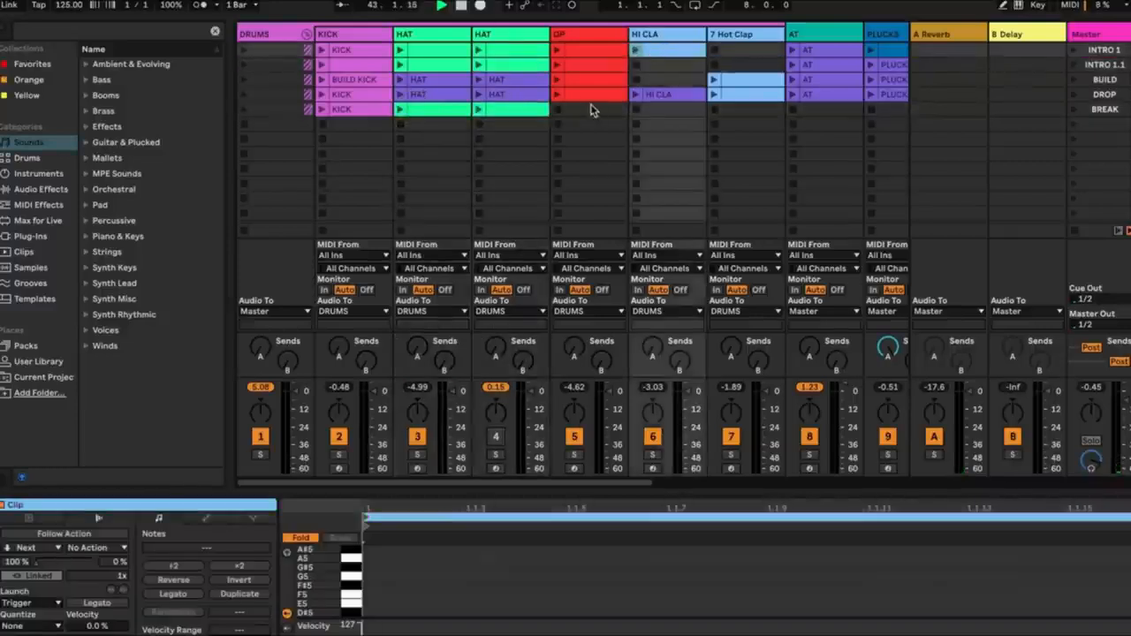
{"action": "double_click", "coordinate": [592, 110]}
{"action": "double_click", "coordinate": [661, 110]}
{"action": "double_click", "coordinate": [661, 80]}
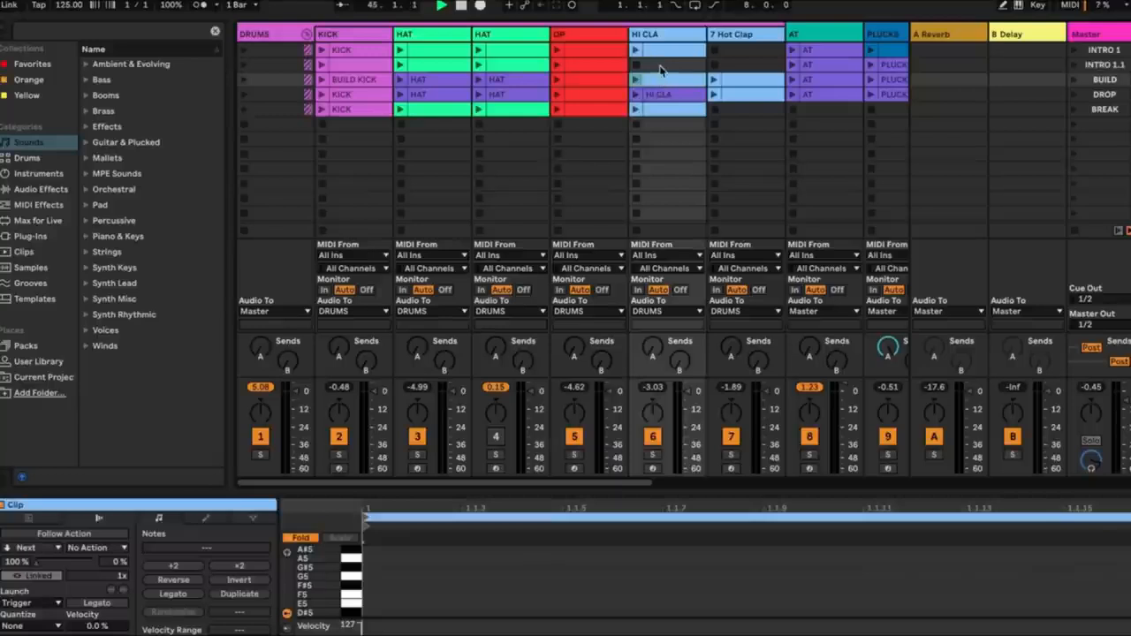
{"action": "double_click", "coordinate": [661, 66]}
{"action": "double_click", "coordinate": [736, 51]}
{"action": "double_click", "coordinate": [735, 66]}
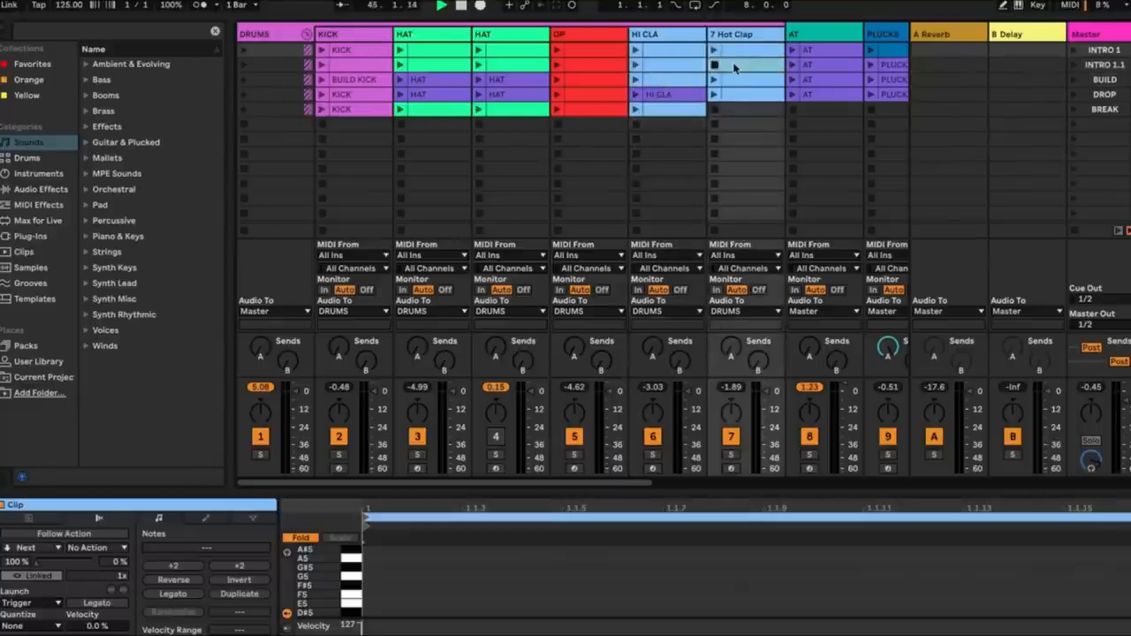
{"action": "double_click", "coordinate": [736, 110]}
Insert empty MIDI clips in the BREAK slots of the AT, PLUCKS and MODULATED NOI tracks.
{"action": "scroll", "coordinate": [742, 114], "scroll_direction": "right", "scroll_amount": 2}
{"action": "double_click", "coordinate": [744, 110]}
{"action": "scroll", "coordinate": [752, 114], "scroll_direction": "right", "scroll_amount": 2}
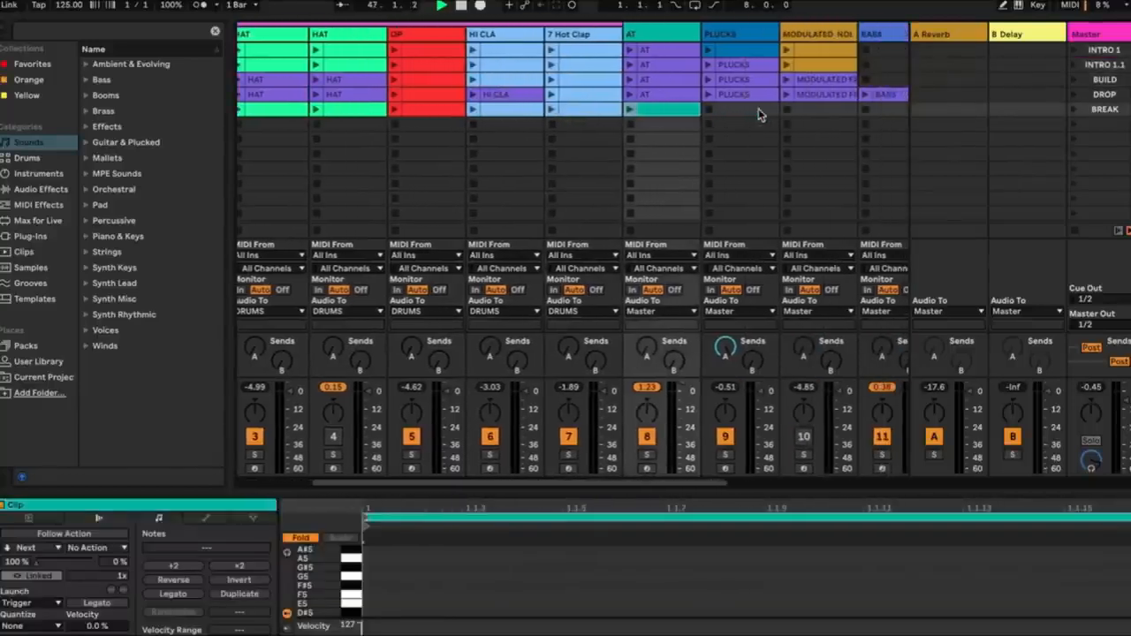
{"action": "double_click", "coordinate": [758, 109]}
{"action": "scroll", "coordinate": [758, 114], "scroll_direction": "right", "scroll_amount": 2}
{"action": "double_click", "coordinate": [751, 110]}
Insert empty MIDI clips in the BASS track's INTRO 1, INTRO 1.1, BUILD and BREAK slots.
{"action": "double_click", "coordinate": [803, 52]}
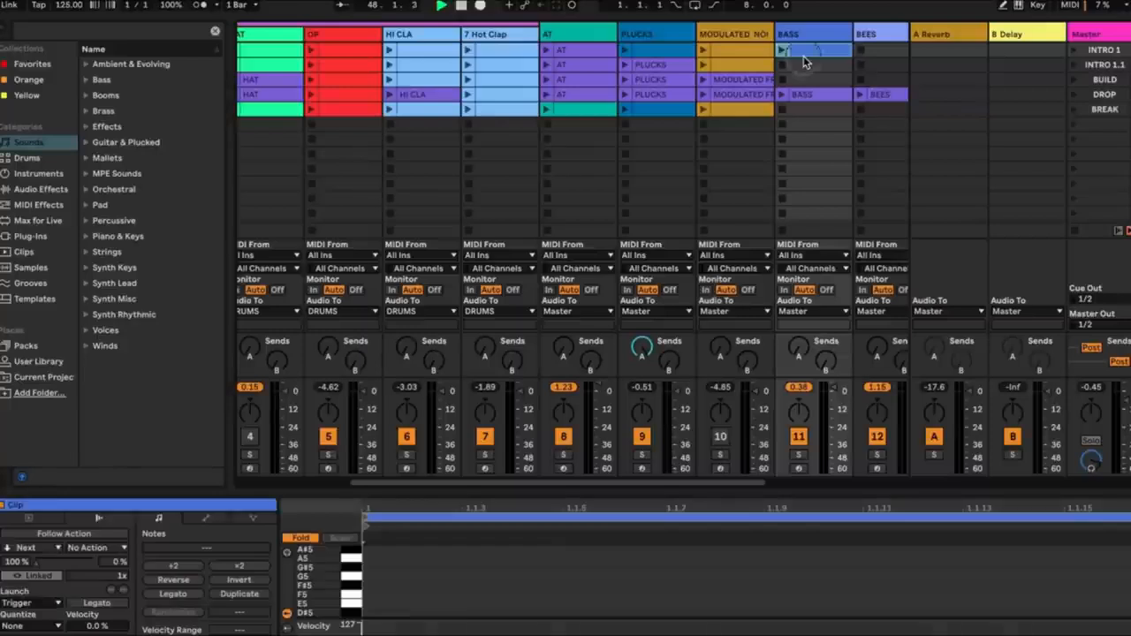
{"action": "double_click", "coordinate": [804, 67]}
{"action": "double_click", "coordinate": [803, 79]}
{"action": "double_click", "coordinate": [803, 109]}
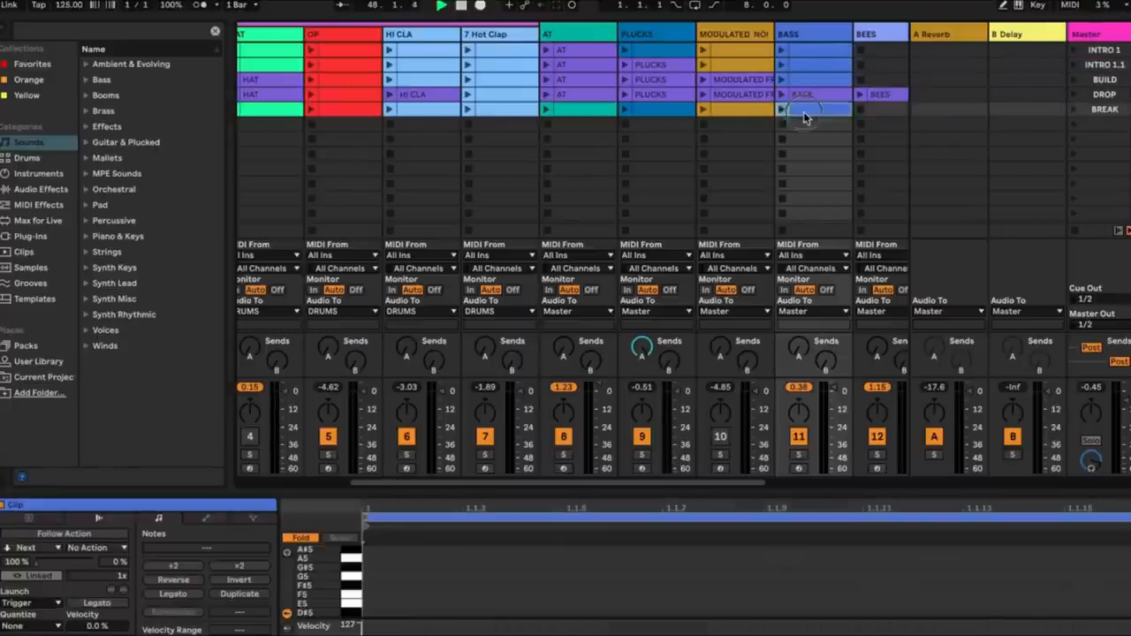
Insert empty MIDI clips in the BEES track's INTRO 1, INTRO 1.1, BUILD and BREAK slots.
{"action": "scroll", "coordinate": [804, 111], "scroll_direction": "right", "scroll_amount": 3}
{"action": "double_click", "coordinate": [682, 50]}
{"action": "left_click", "coordinate": [681, 65]}
{"action": "double_click", "coordinate": [681, 65]}
{"action": "double_click", "coordinate": [677, 80]}
{"action": "double_click", "coordinate": [671, 109]}
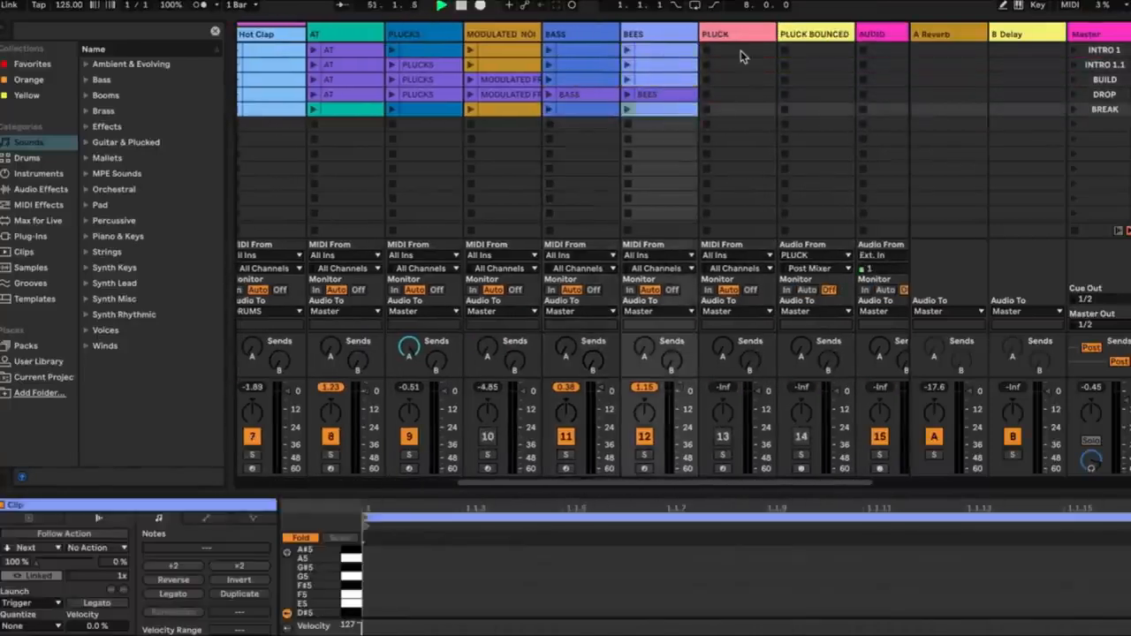
Select all MIDI clips across the session's tracks and enable Follow Action for them.
{"action": "scroll", "coordinate": [741, 51], "scroll_direction": "left", "scroll_amount": 6}
{"action": "left_click", "coordinate": [359, 53]}
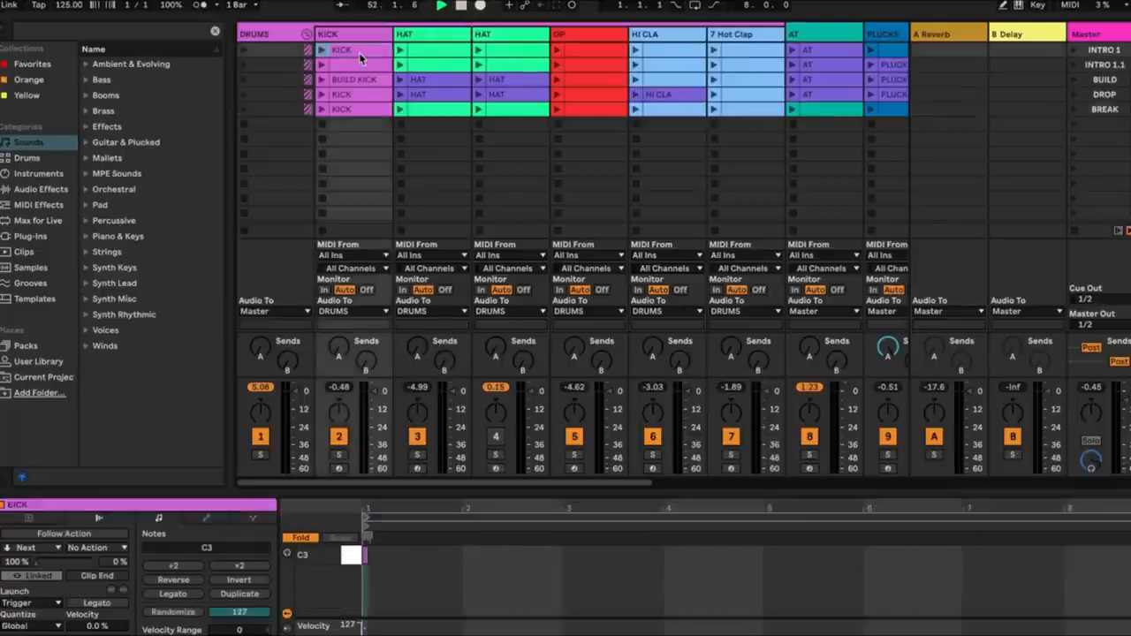
{"action": "key", "text": "ctrl+a"}
{"action": "left_click", "coordinate": [94, 539]}
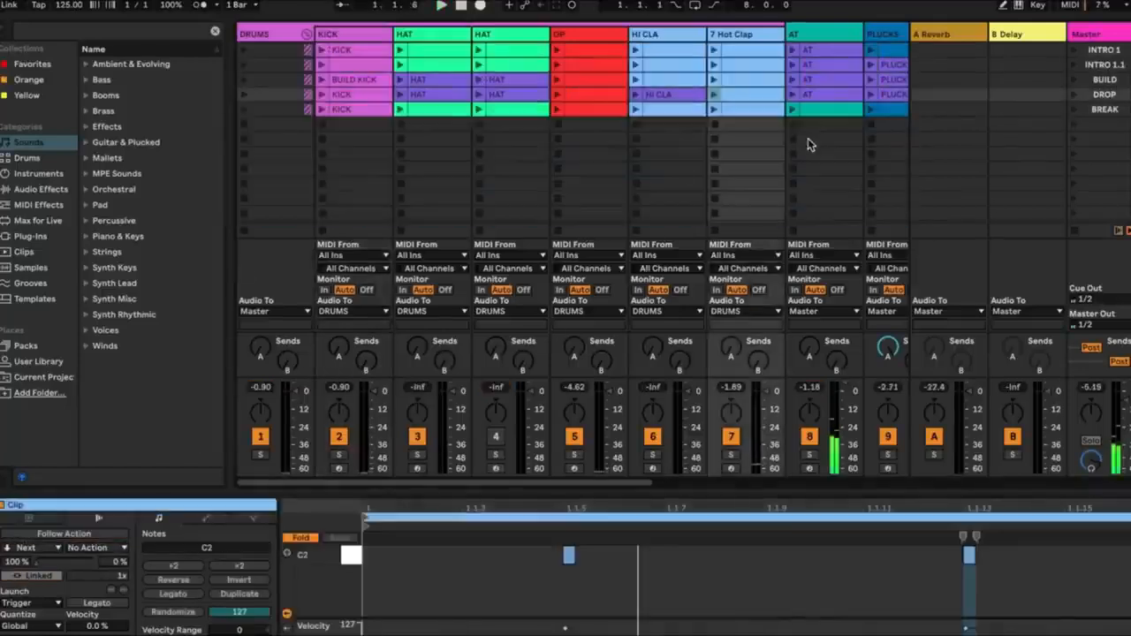
{"action": "left_click", "coordinate": [353, 53]}
{"action": "key", "text": "ctrl+a"}
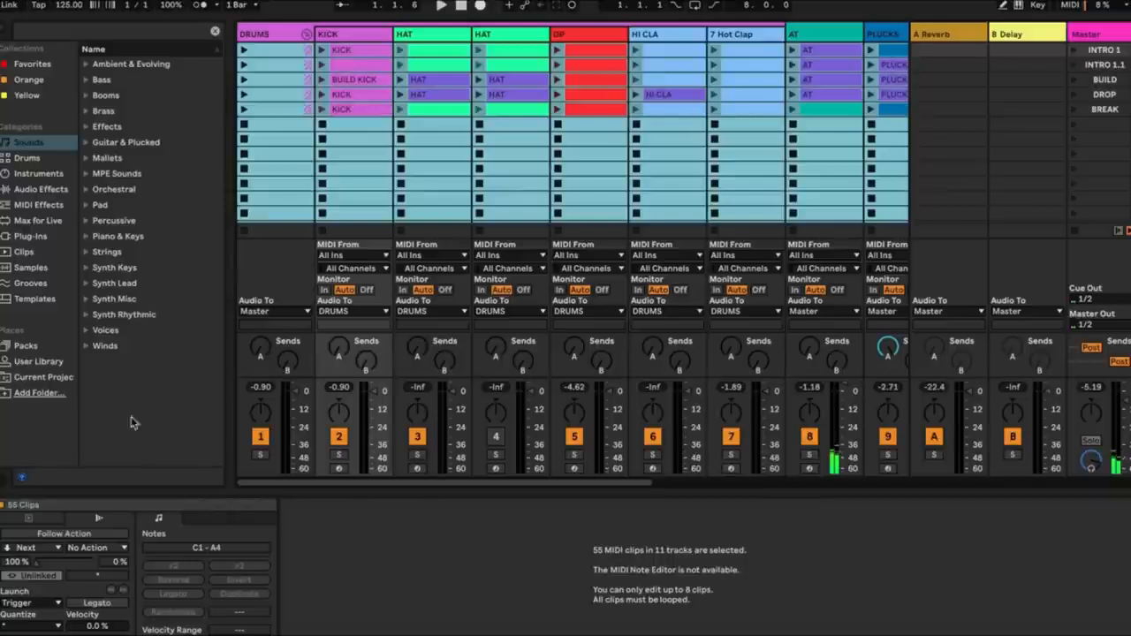
{"action": "left_click", "coordinate": [84, 535]}
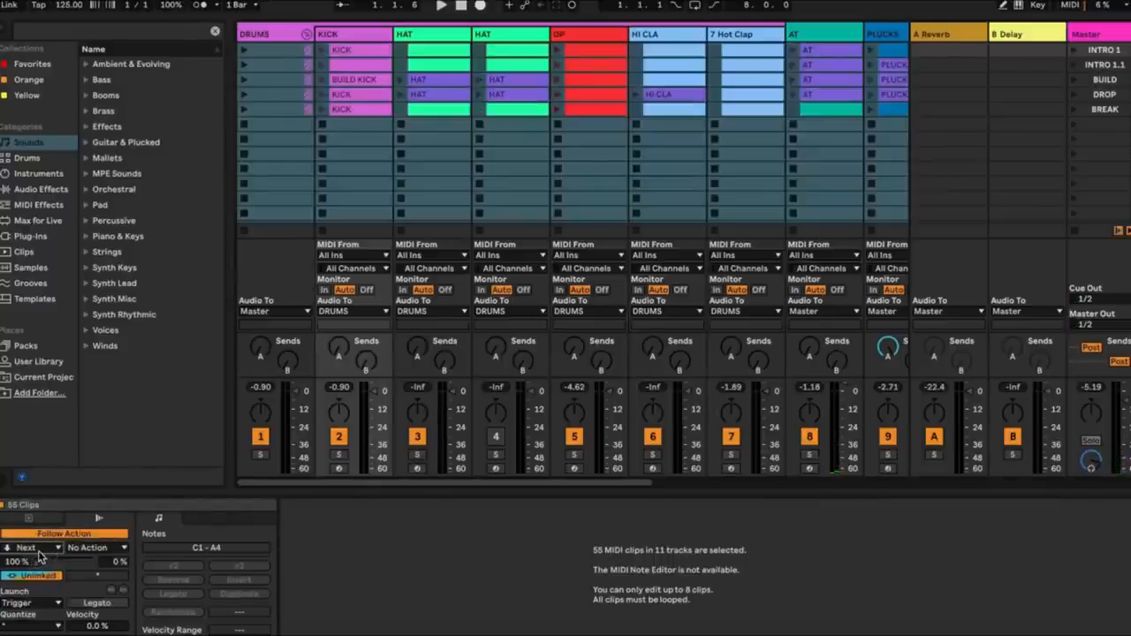
Unlink the selected clips' follow actions with a follow time of 8.0.0, and launch the INTRO 1 scene.
{"action": "left_click", "coordinate": [30, 577]}
{"action": "left_click_drag", "start_coordinate": [102, 576], "coordinate": [102, 553]}
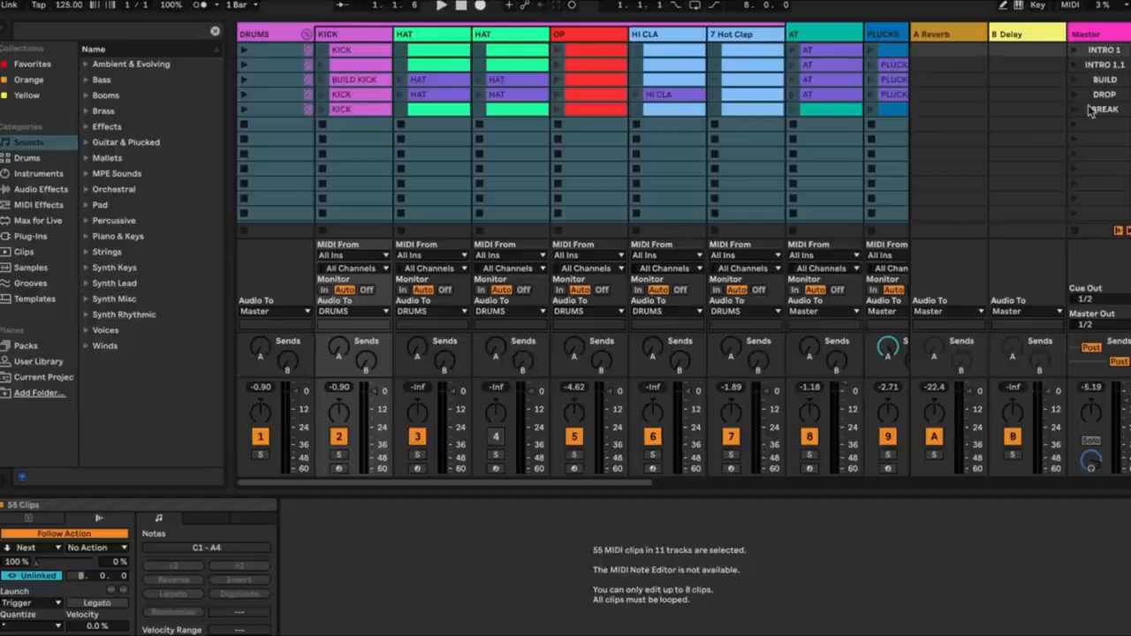
{"action": "left_click", "coordinate": [1075, 51]}
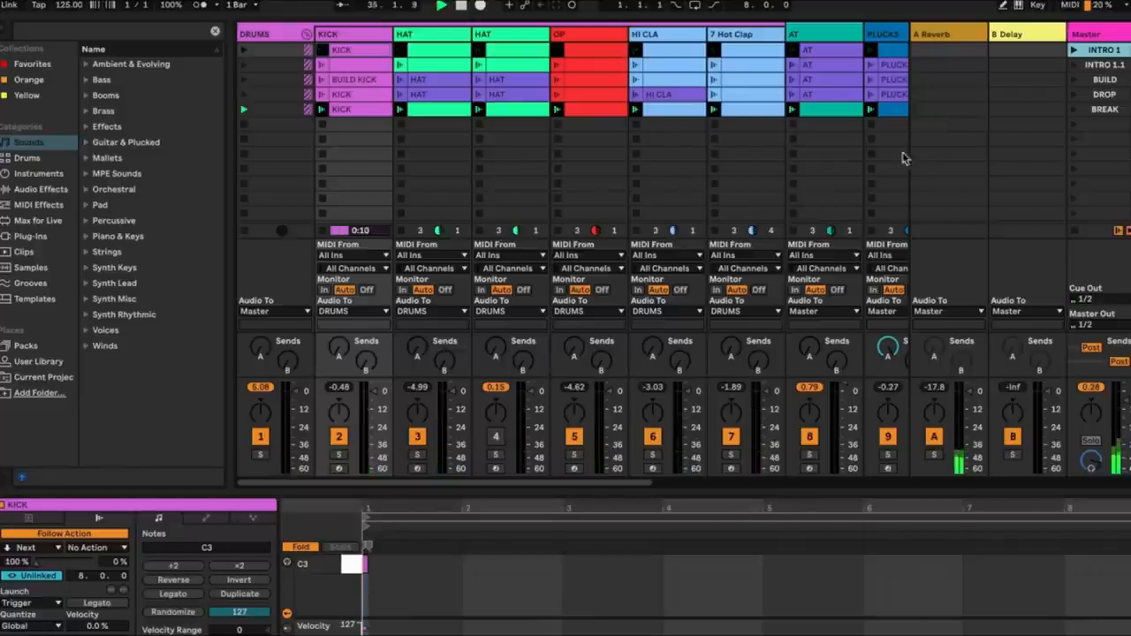
{"action": "left_click", "coordinate": [921, 182]}
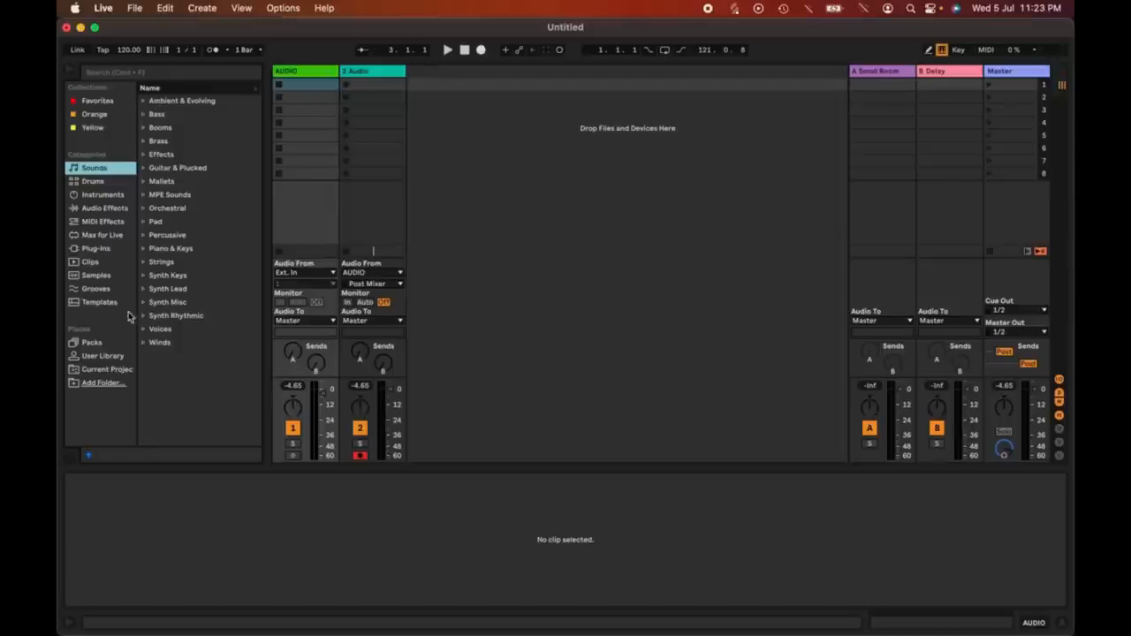
Place the recorded 1-Audio 0001 sample in the AUDIO track's first clip slot.
{"action": "left_click", "coordinate": [103, 281]}
{"action": "left_click_drag", "start_coordinate": [197, 141], "coordinate": [283, 84]}
{"action": "left_click", "coordinate": [96, 168]}
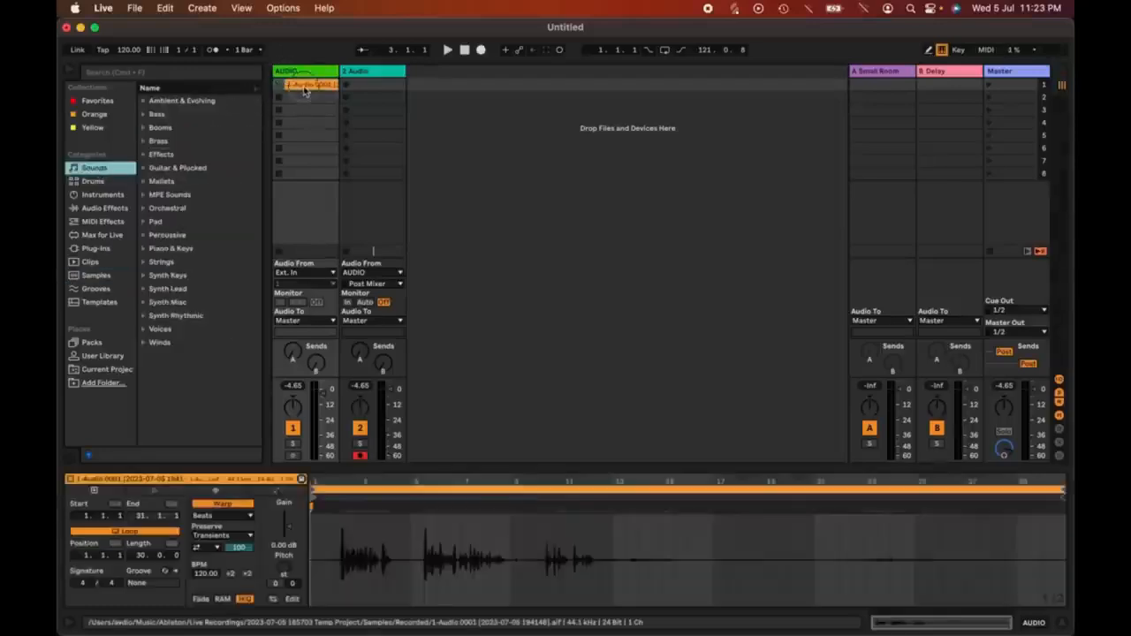
Trim the recorded clip to start at 2.2.1 and end at 5.1.1, with looping off and Warp on.
{"action": "left_click", "coordinate": [304, 86]}
{"action": "left_click_drag", "start_coordinate": [312, 491], "coordinate": [343, 491]}
{"action": "left_click_drag", "start_coordinate": [1061, 492], "coordinate": [412, 490]}
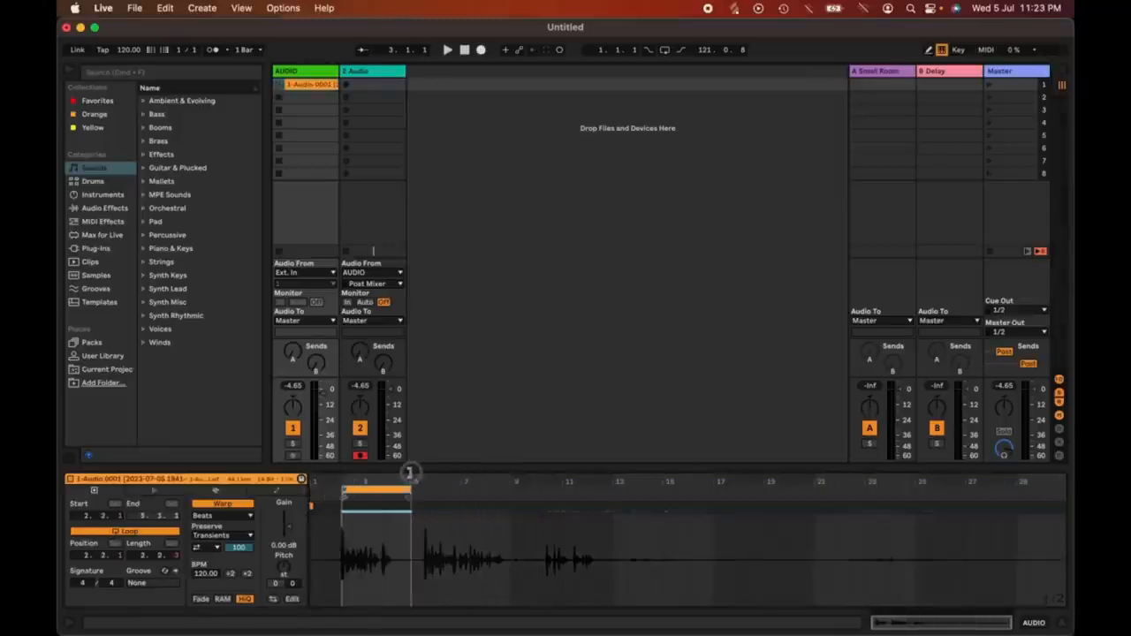
{"action": "left_click", "coordinate": [224, 505]}
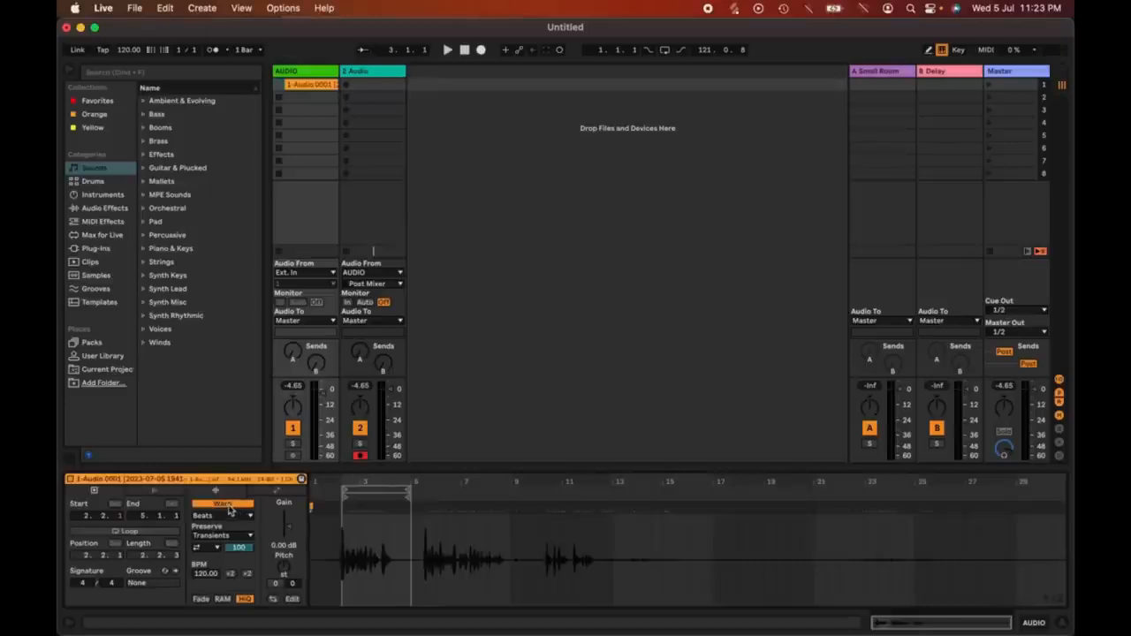
Examine the available warp modes and the transient loop options of Beats mode.
{"action": "left_click", "coordinate": [234, 516]}
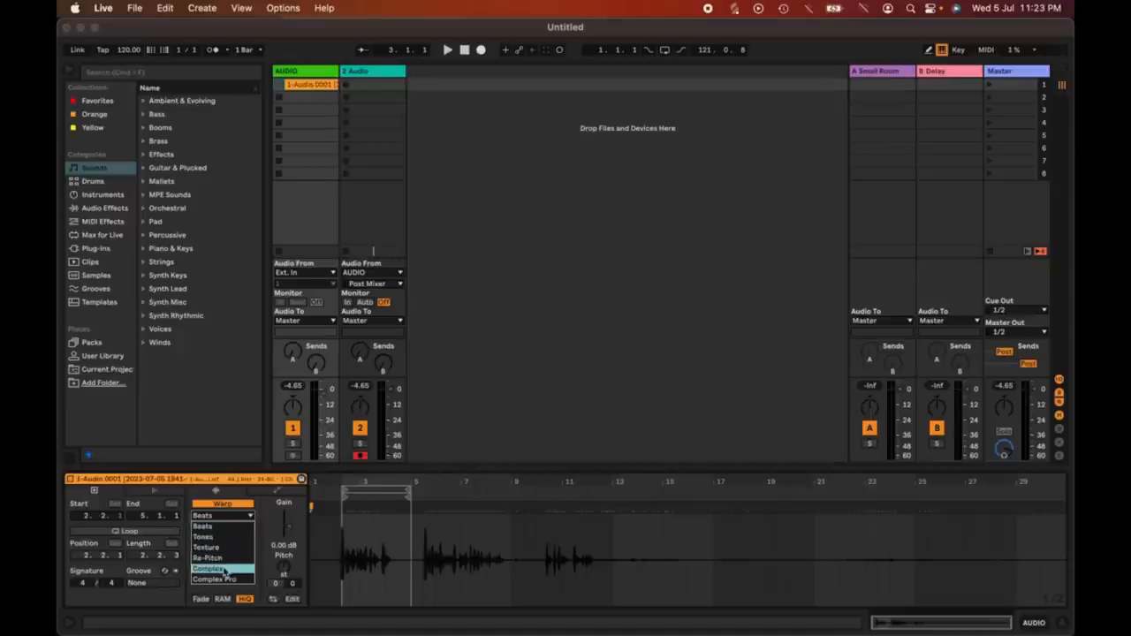
{"action": "left_click", "coordinate": [233, 521]}
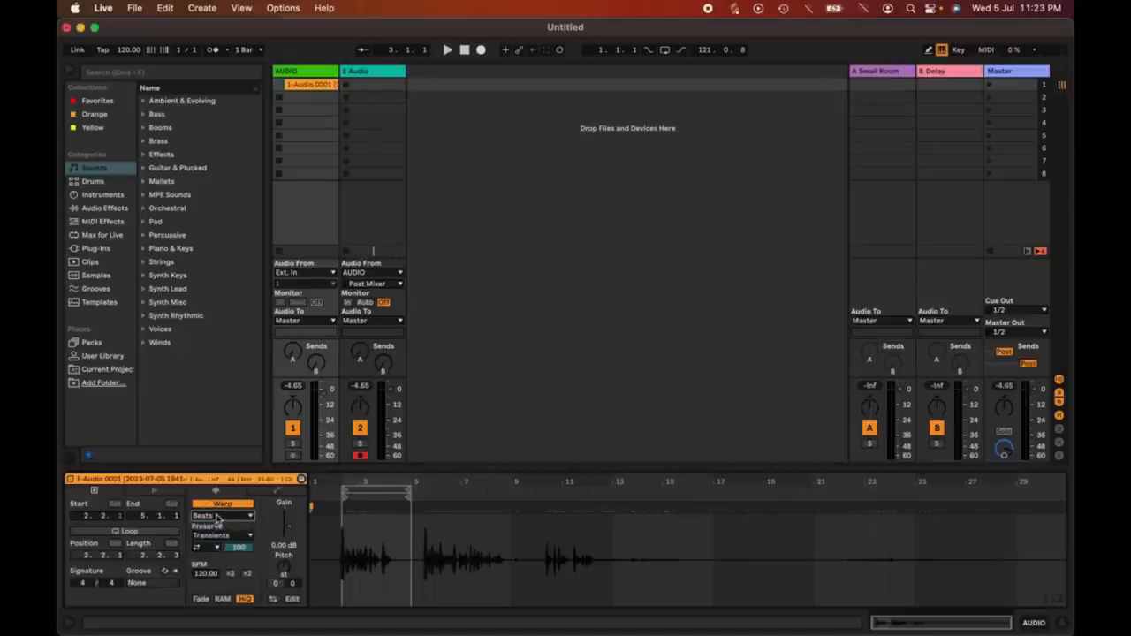
{"action": "left_click", "coordinate": [218, 517]}
{"action": "left_click", "coordinate": [218, 520]}
{"action": "left_click", "coordinate": [215, 548]}
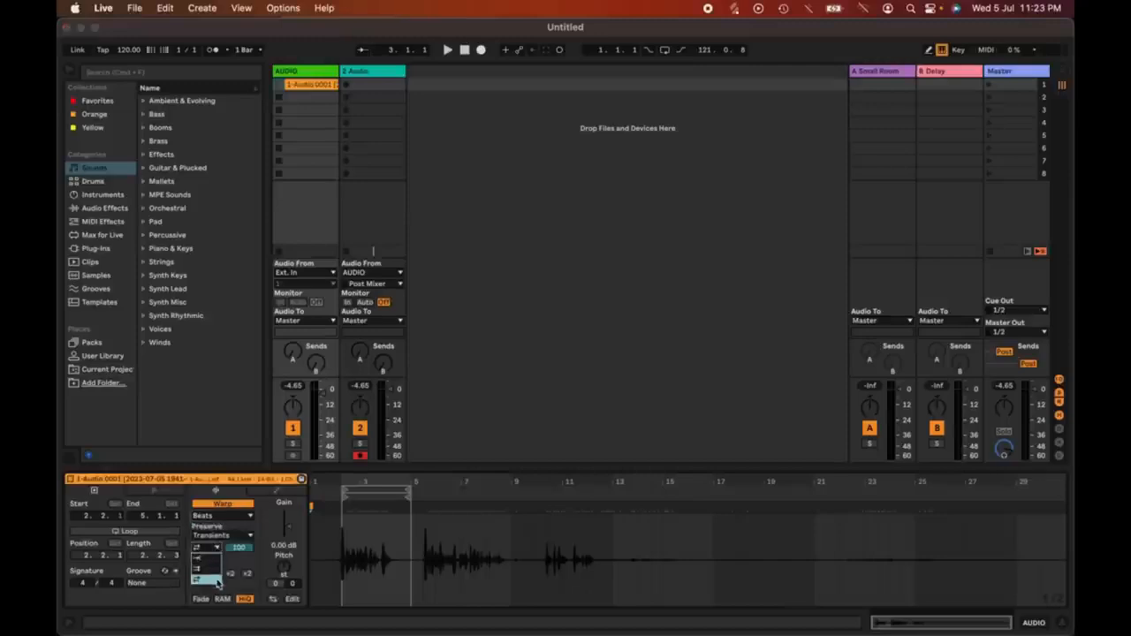
Add warp markers at the clip's 5.1.1 end and on its first transient, pulling that transient back to 2.2.1.
{"action": "left_click", "coordinate": [343, 482]}
{"action": "left_click_drag", "start_coordinate": [348, 483], "coordinate": [348, 531]}
{"action": "mouse_move", "coordinate": [427, 482]}
{"action": "left_mouse_down"}
{"action": "mouse_move", "coordinate": [454, 505]}
{"action": "mouse_move", "coordinate": [571, 505]}
{"action": "left_mouse_up"}
{"action": "left_click", "coordinate": [439, 507]}
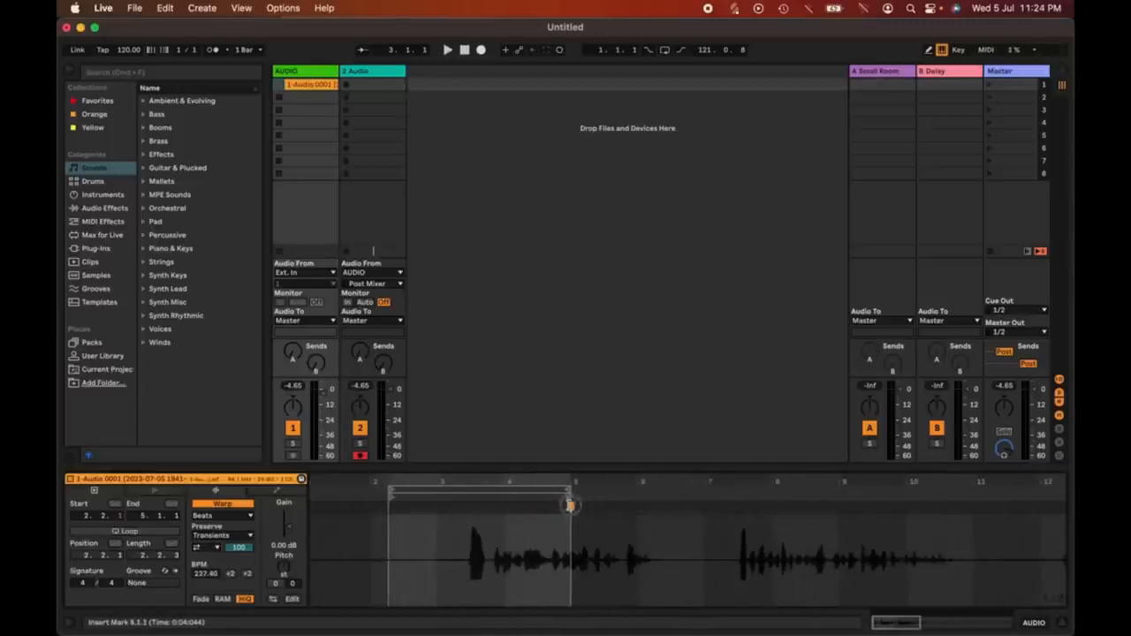
{"action": "left_click_drag", "start_coordinate": [472, 508], "coordinate": [387, 506]}
Try the back-and-forth and forward transient loop modes for the Beats warp.
{"action": "left_click", "coordinate": [216, 547]}
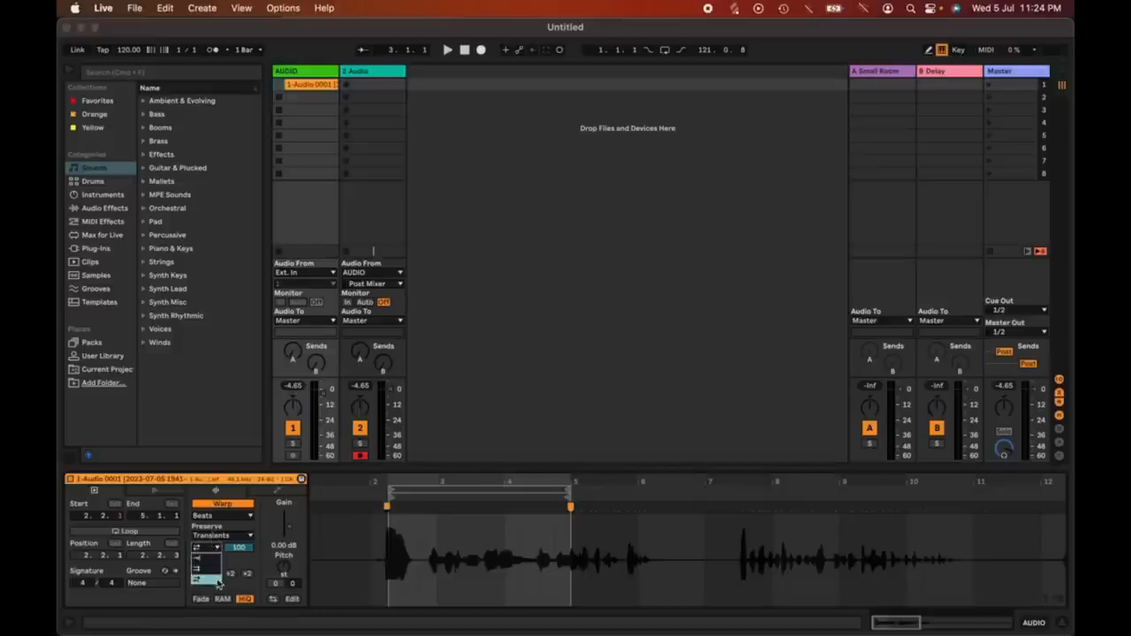
{"action": "left_click", "coordinate": [214, 580]}
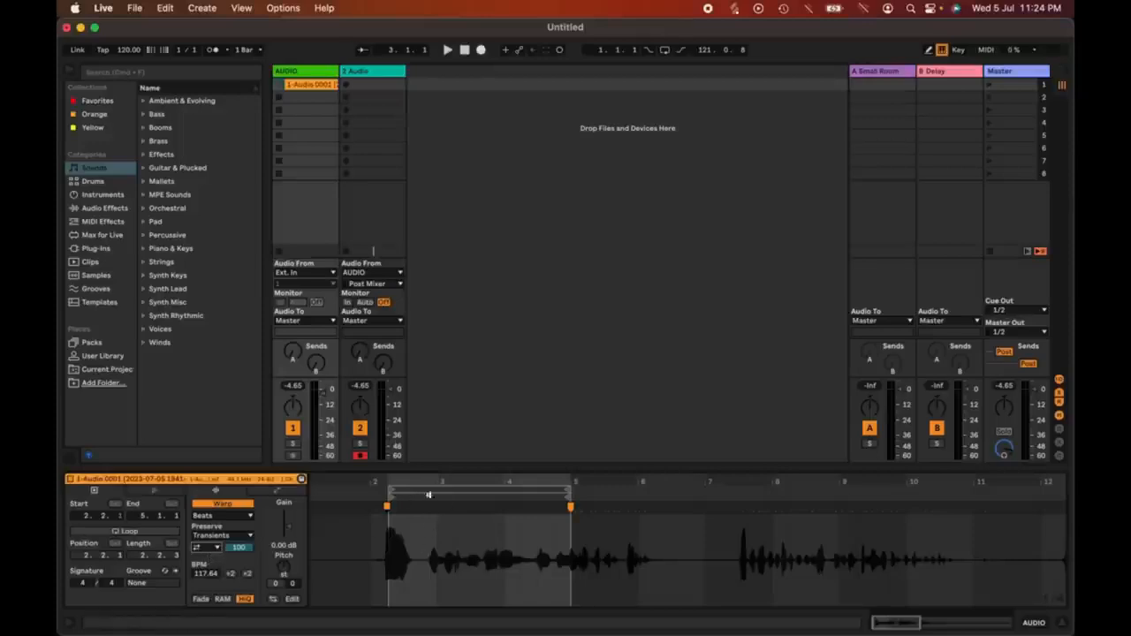
{"action": "left_click", "coordinate": [215, 549]}
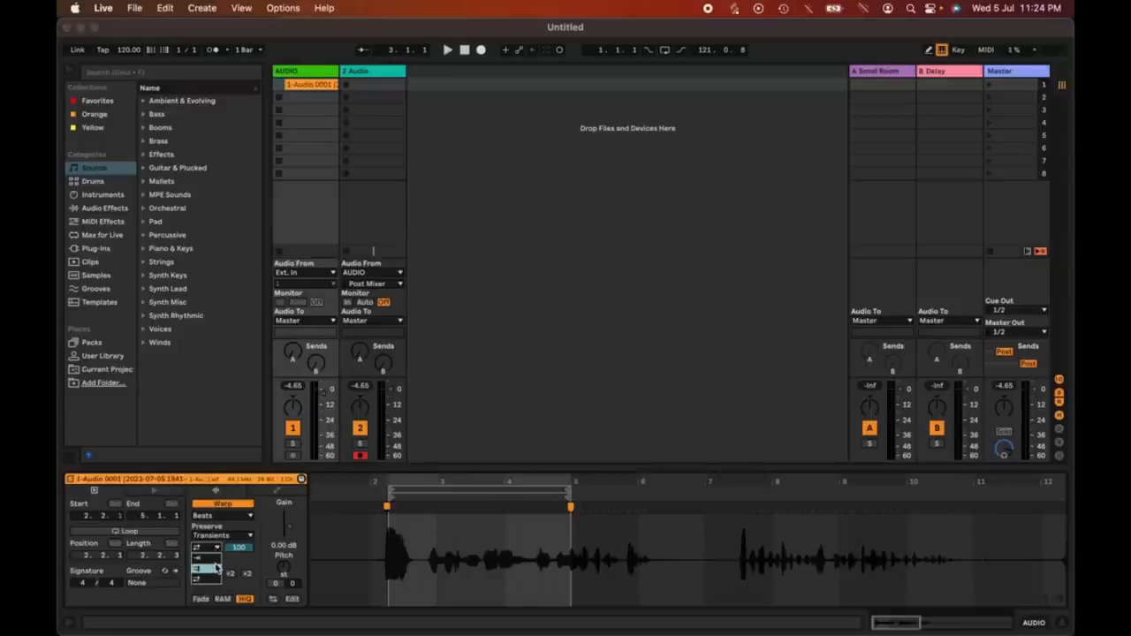
{"action": "left_click", "coordinate": [215, 568]}
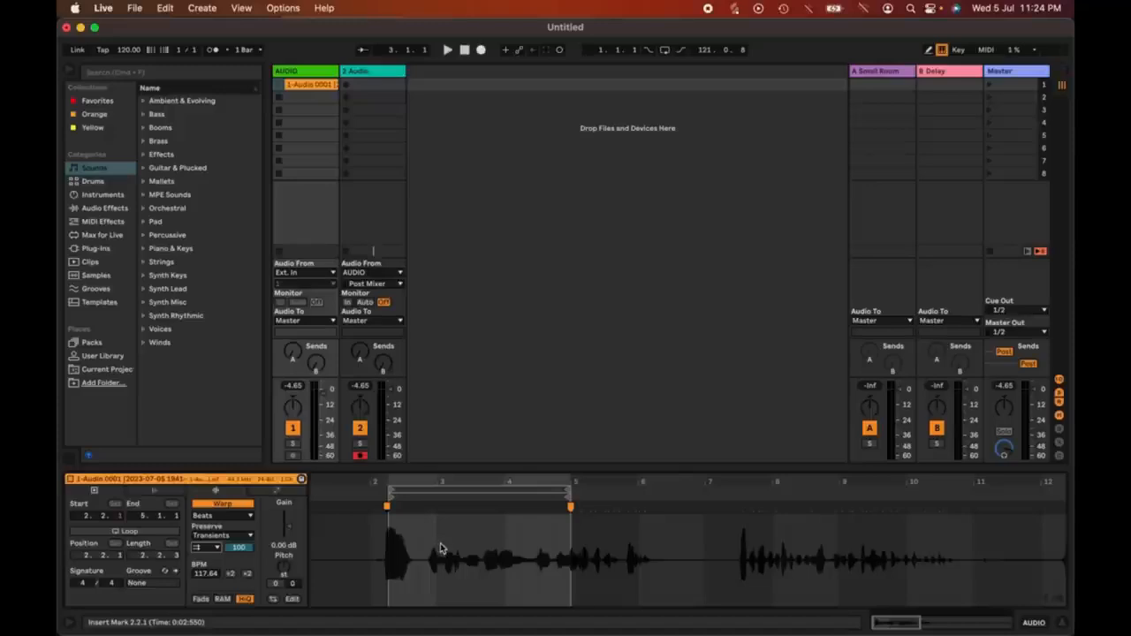
Turn off transient looping for the Beats warp and set its transient envelope to 83.
{"action": "scroll", "coordinate": [441, 549], "scroll_direction": "left", "scroll_amount": 1}
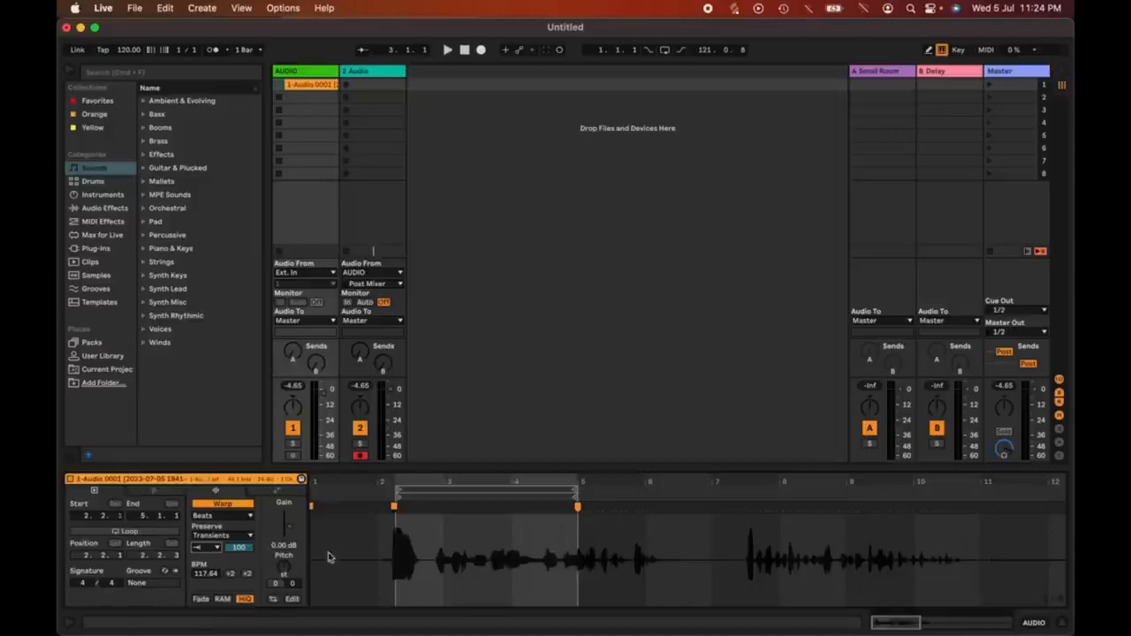
{"action": "left_click", "coordinate": [246, 547]}
{"action": "left_click_drag", "start_coordinate": [246, 548], "coordinate": [245, 526]}
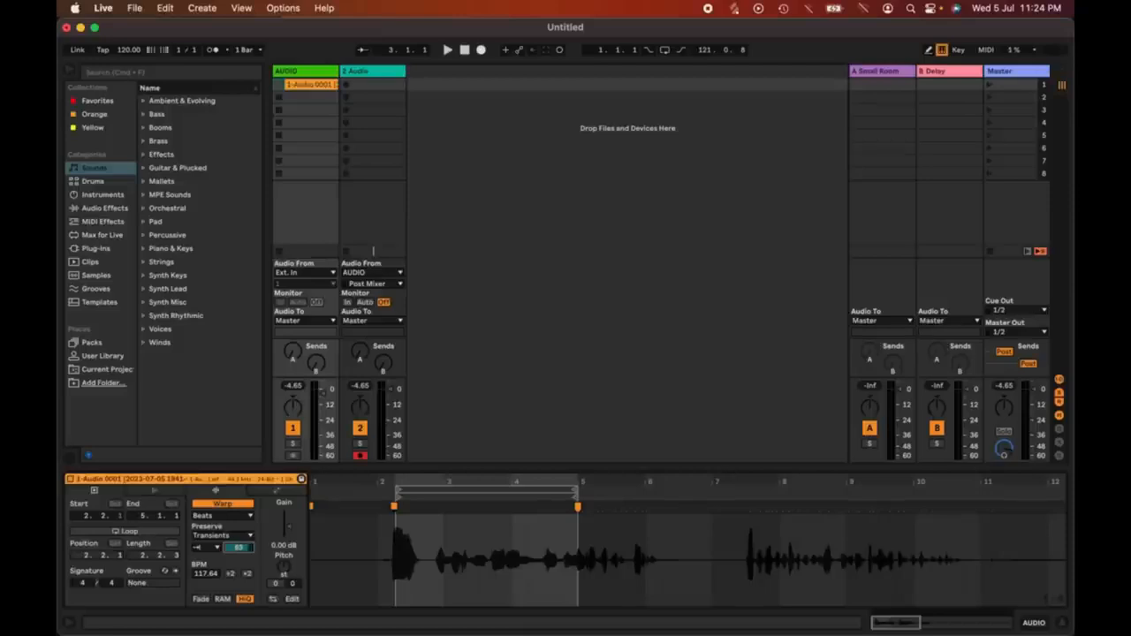
Switch the clip's warp mode to Tones with a grain size of 100.
{"action": "left_click", "coordinate": [222, 516]}
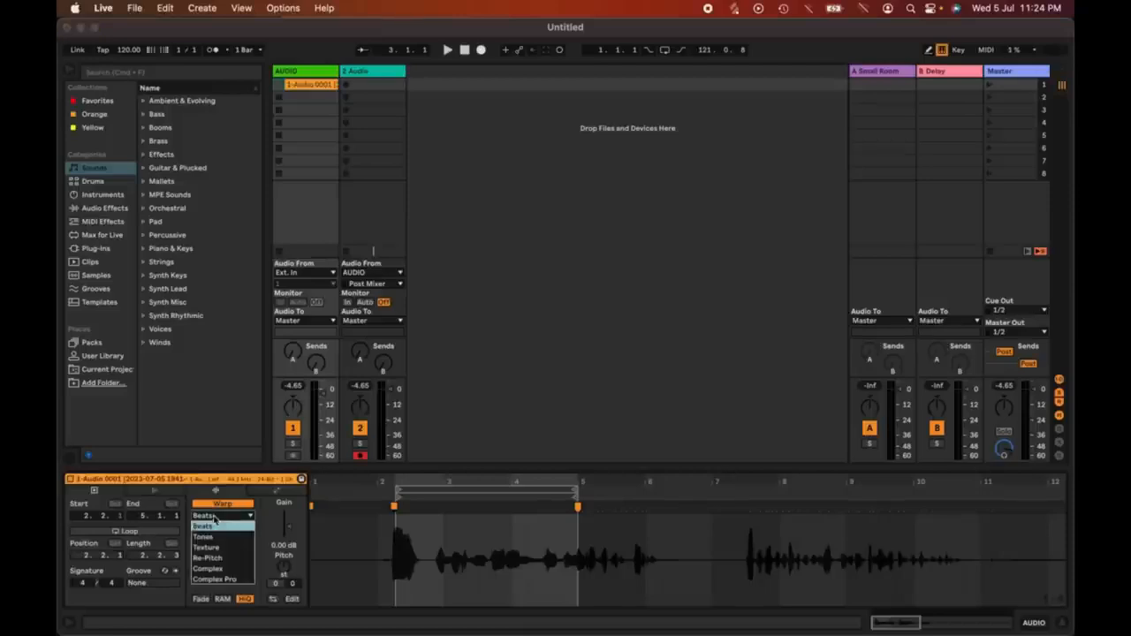
{"action": "left_click", "coordinate": [215, 530]}
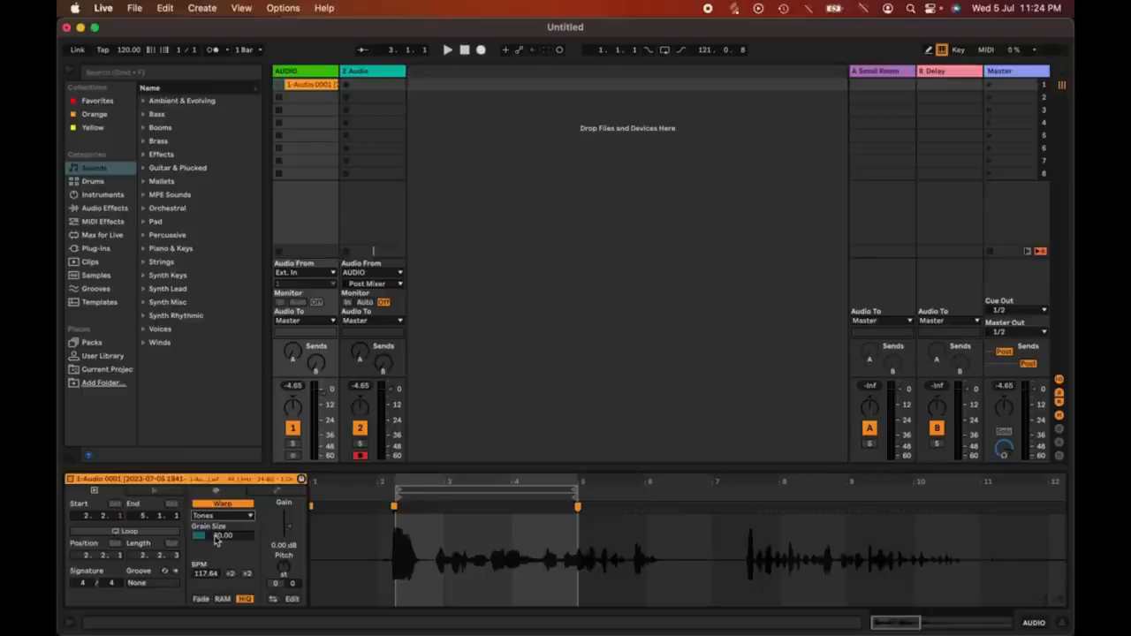
{"action": "left_click_drag", "start_coordinate": [215, 539], "coordinate": [215, 518]}
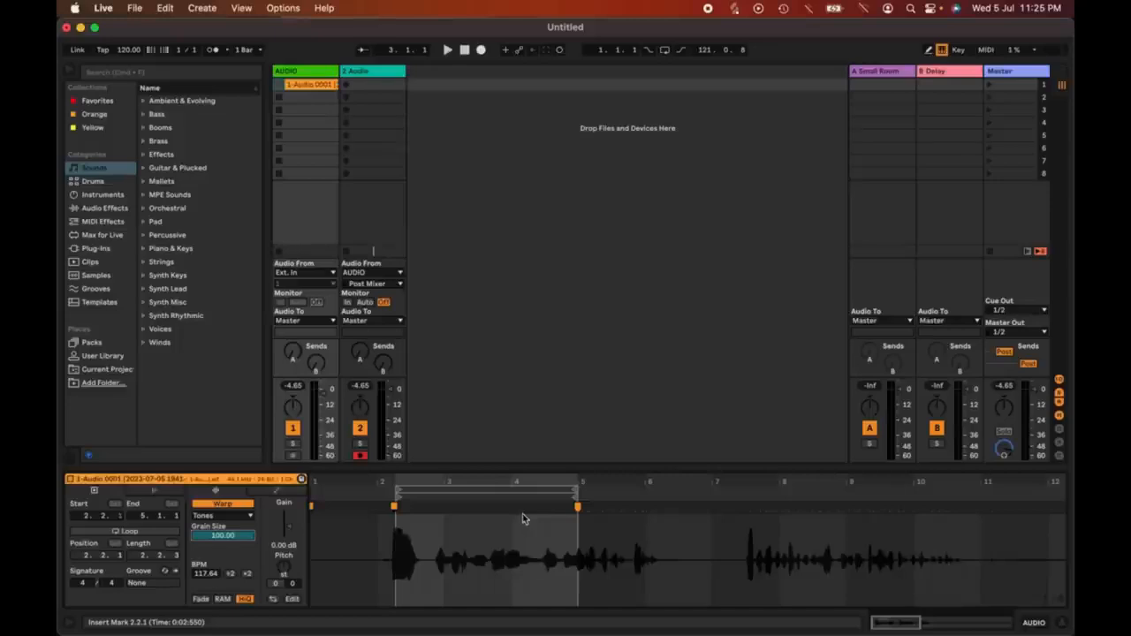
Switch the clip's warp mode to Texture, with a grain size of about 202 and a flux of 100.
{"action": "left_click", "coordinate": [246, 517]}
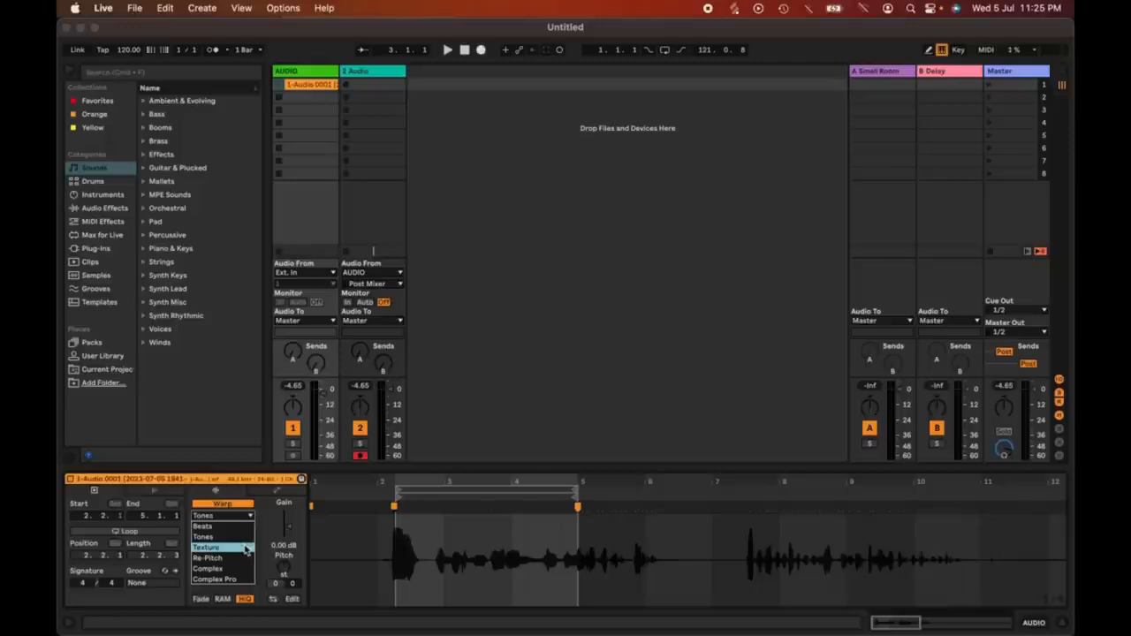
{"action": "left_click", "coordinate": [246, 550]}
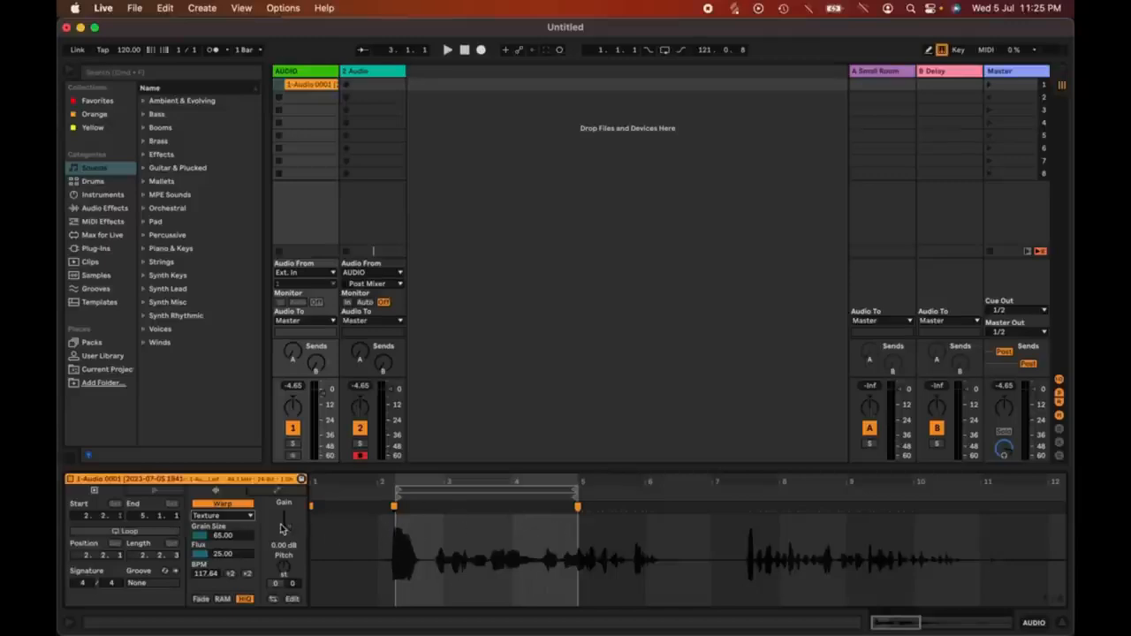
{"action": "left_click", "coordinate": [220, 537]}
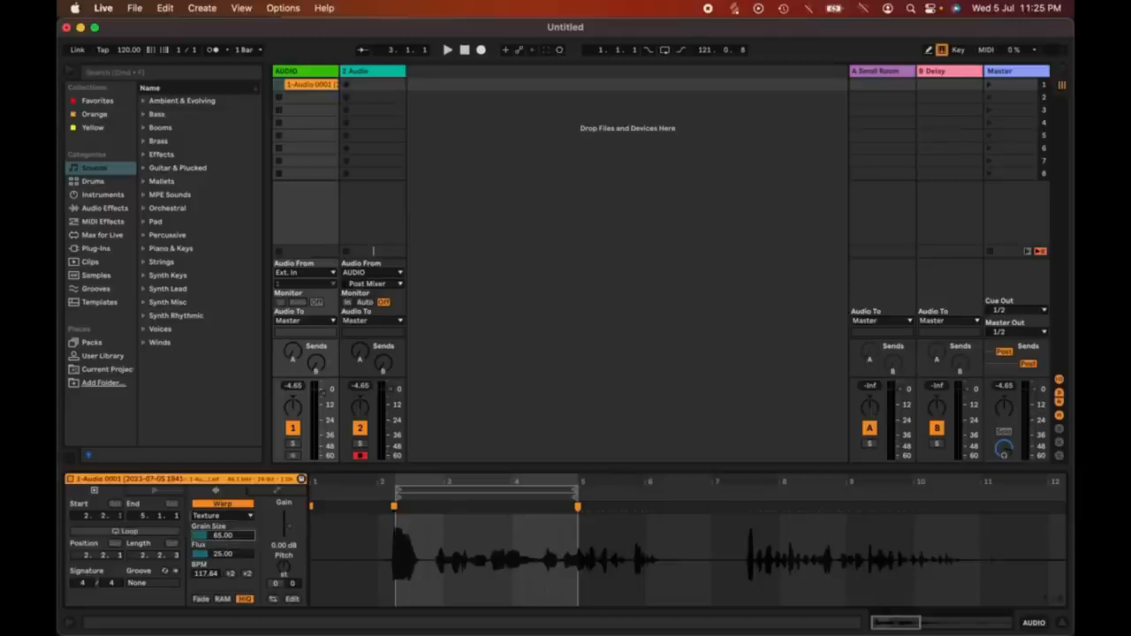
{"action": "left_click_drag", "start_coordinate": [220, 537], "coordinate": [220, 495]}
{"action": "mouse_move", "coordinate": [220, 536]}
{"action": "left_mouse_down"}
{"action": "mouse_move", "coordinate": [220, 559]}
{"action": "mouse_move", "coordinate": [220, 516]}
{"action": "mouse_move", "coordinate": [220, 535]}
{"action": "left_mouse_up"}
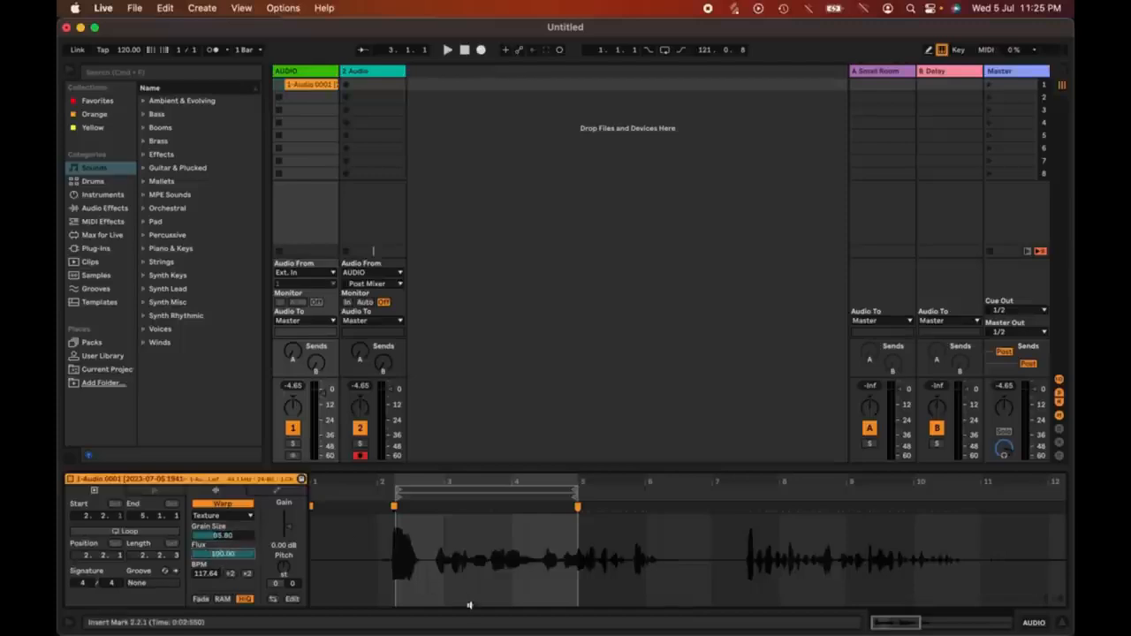
{"action": "left_click_drag", "start_coordinate": [220, 535], "coordinate": [220, 504]}
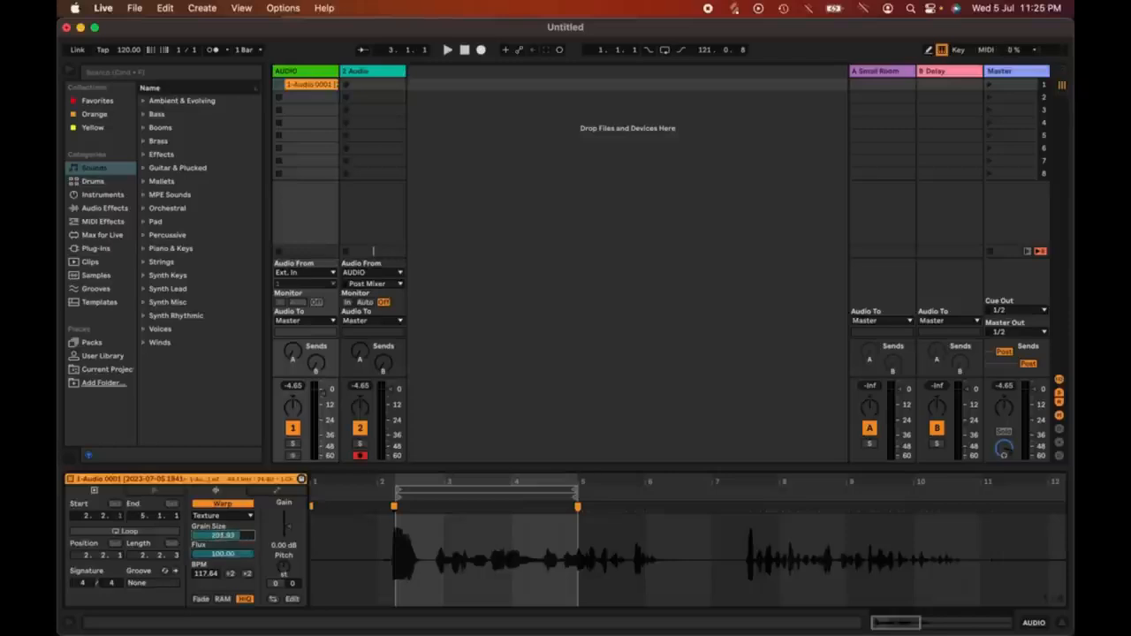
{"action": "mouse_move", "coordinate": [215, 555]}
{"action": "left_mouse_down"}
{"action": "mouse_move", "coordinate": [215, 571]}
{"action": "mouse_move", "coordinate": [215, 551]}
{"action": "left_mouse_up"}
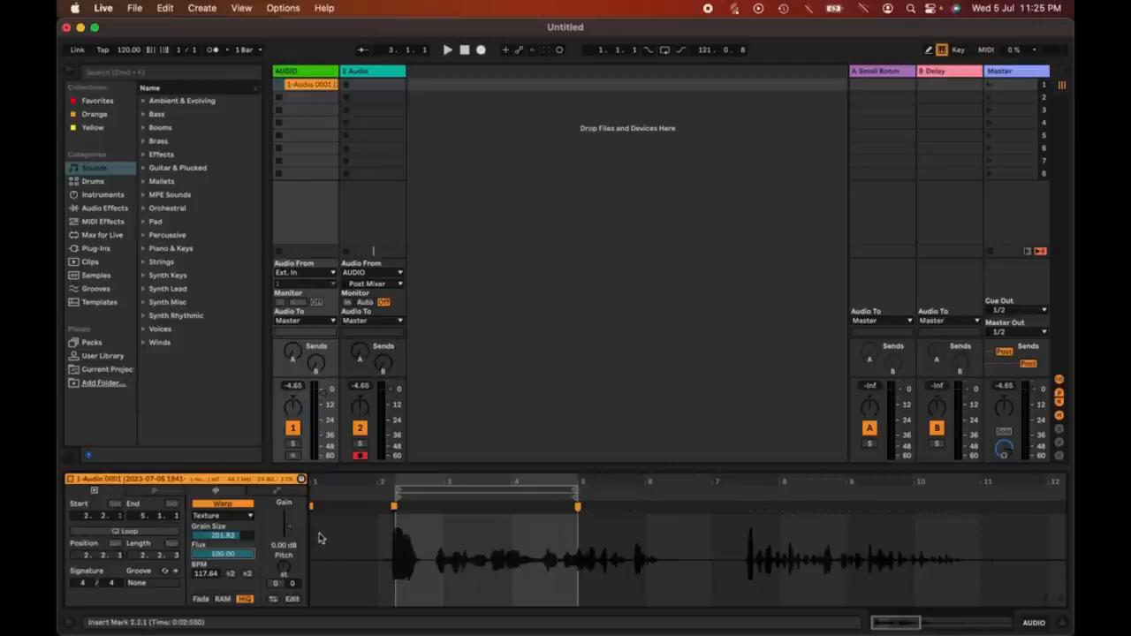
Switch the clip's warp mode to Re-Pitch and adjust the warp marker at 5.1.1.
{"action": "left_click", "coordinate": [246, 516]}
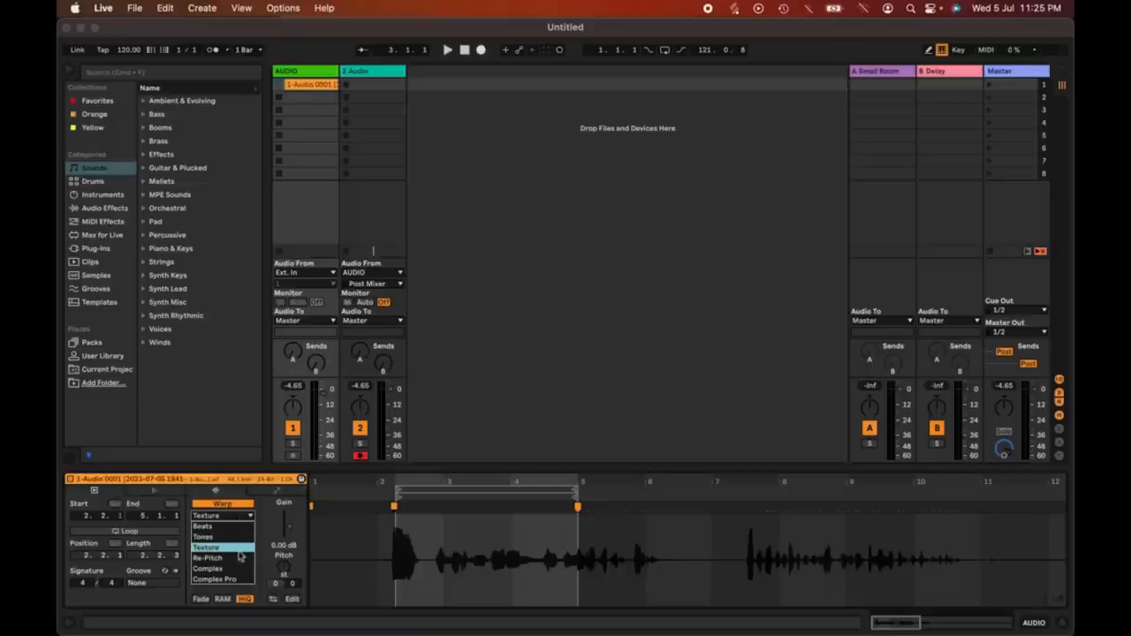
{"action": "left_click", "coordinate": [237, 558]}
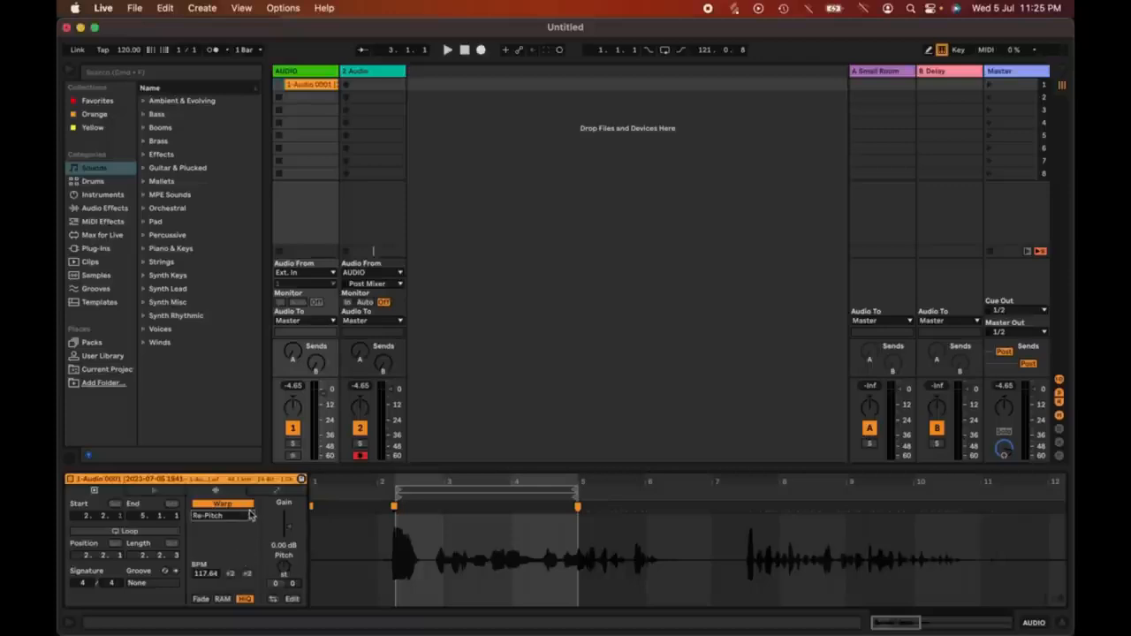
{"action": "left_click", "coordinate": [577, 506]}
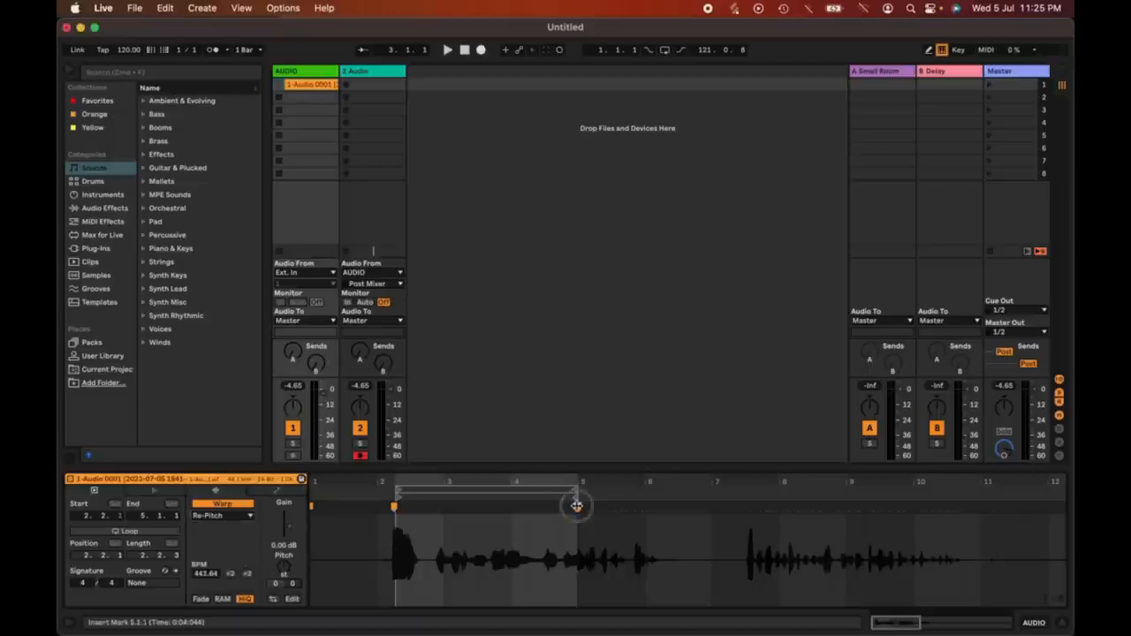
{"action": "mouse_move", "coordinate": [576, 506]}
{"action": "left_mouse_down"}
{"action": "mouse_move", "coordinate": [430, 507]}
{"action": "mouse_move", "coordinate": [578, 506]}
{"action": "left_mouse_up"}
Switch the clip's warp mode to Complex.
{"action": "left_click", "coordinate": [231, 516]}
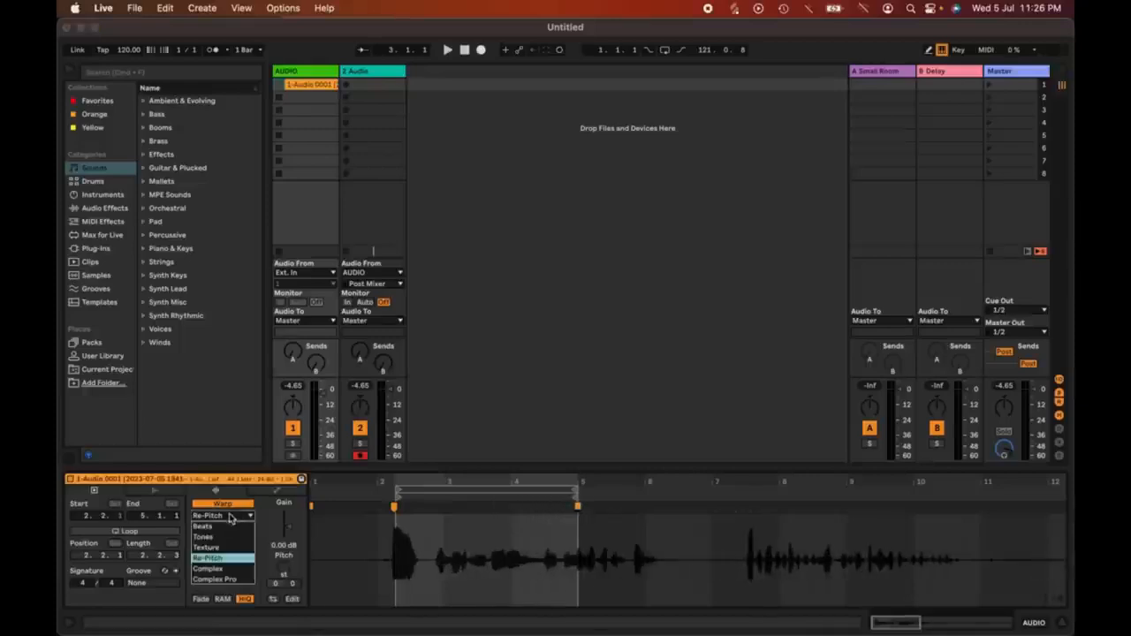
{"action": "left_click", "coordinate": [234, 569]}
{"action": "left_click", "coordinate": [238, 516]}
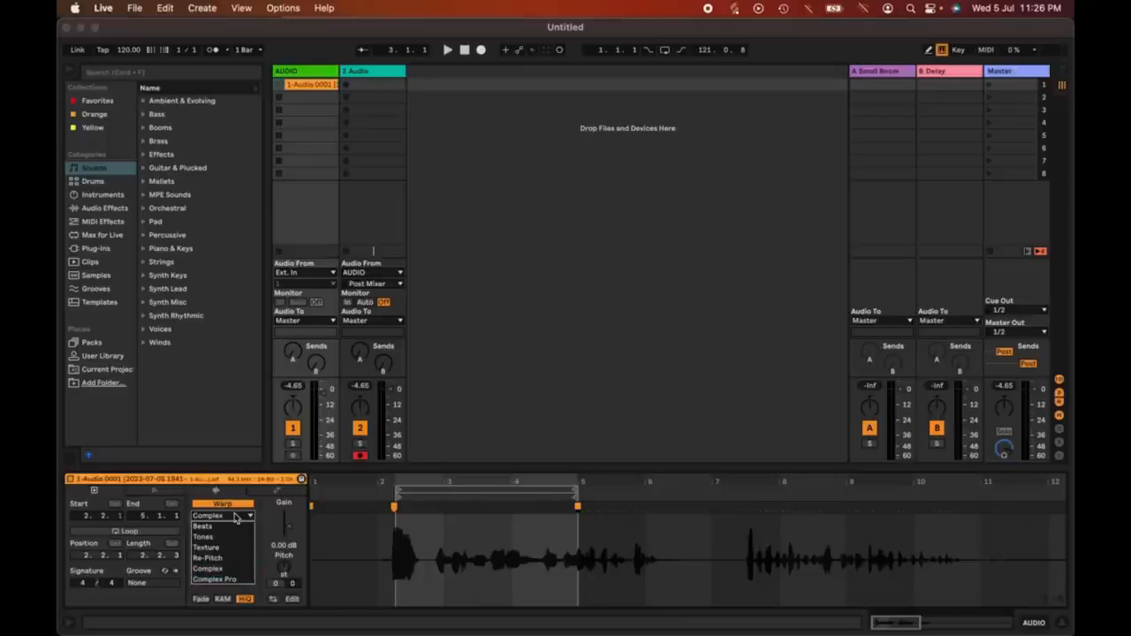
{"action": "left_click", "coordinate": [236, 517]}
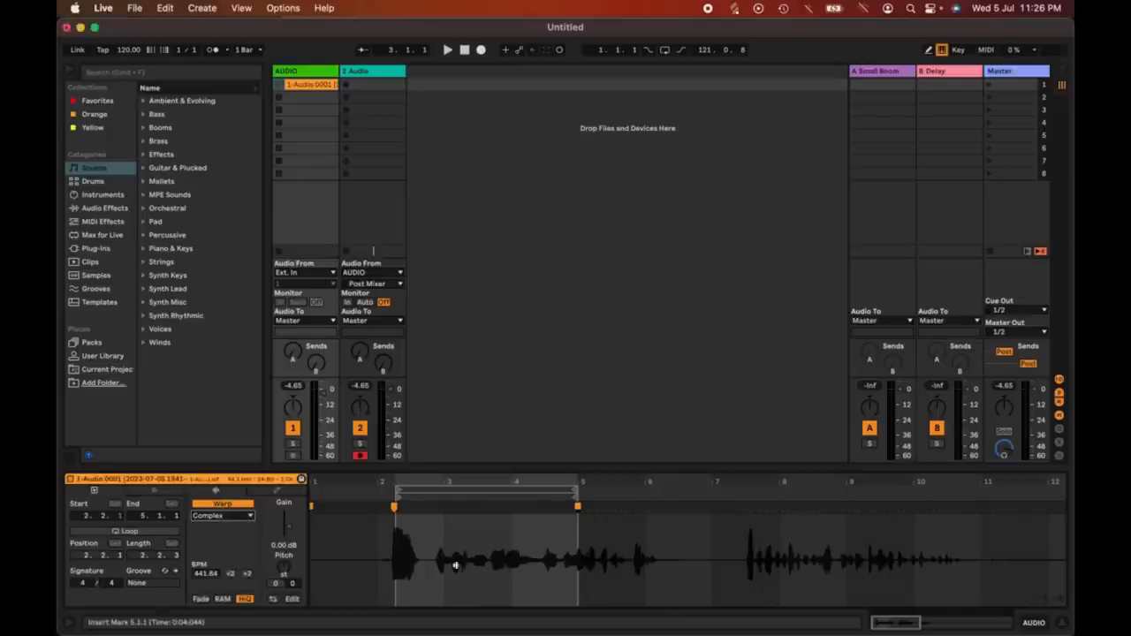
Switch the clip's warp mode to Complex Pro, raise the envelope to 256 and bring it back down.
{"action": "left_click", "coordinate": [247, 516]}
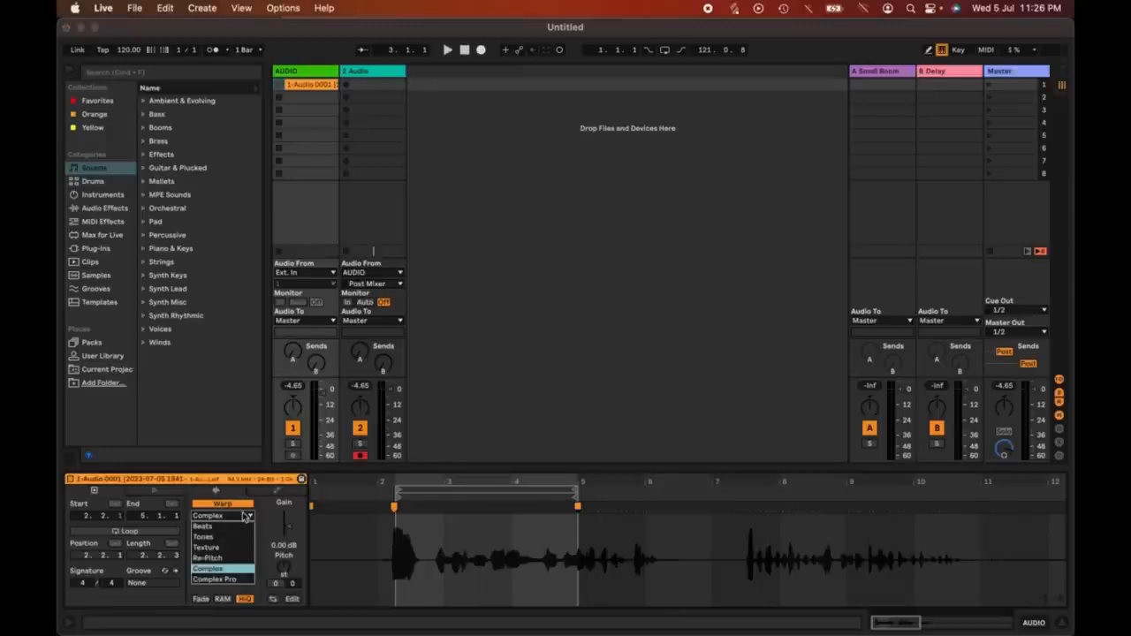
{"action": "left_click", "coordinate": [237, 579]}
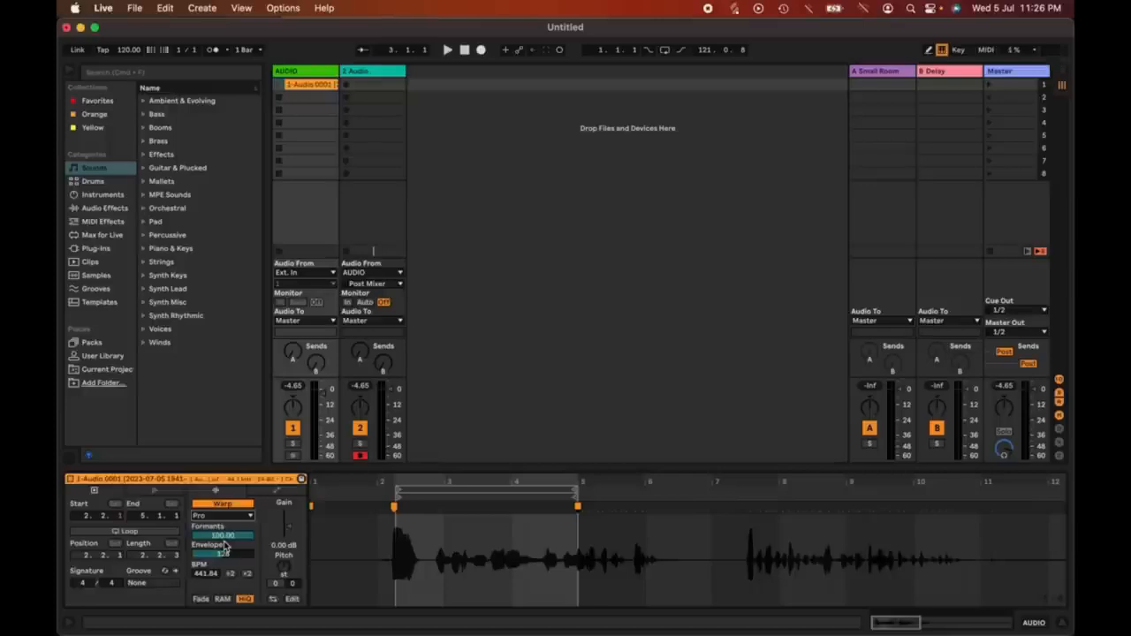
{"action": "left_click_drag", "start_coordinate": [225, 546], "coordinate": [224, 504]}
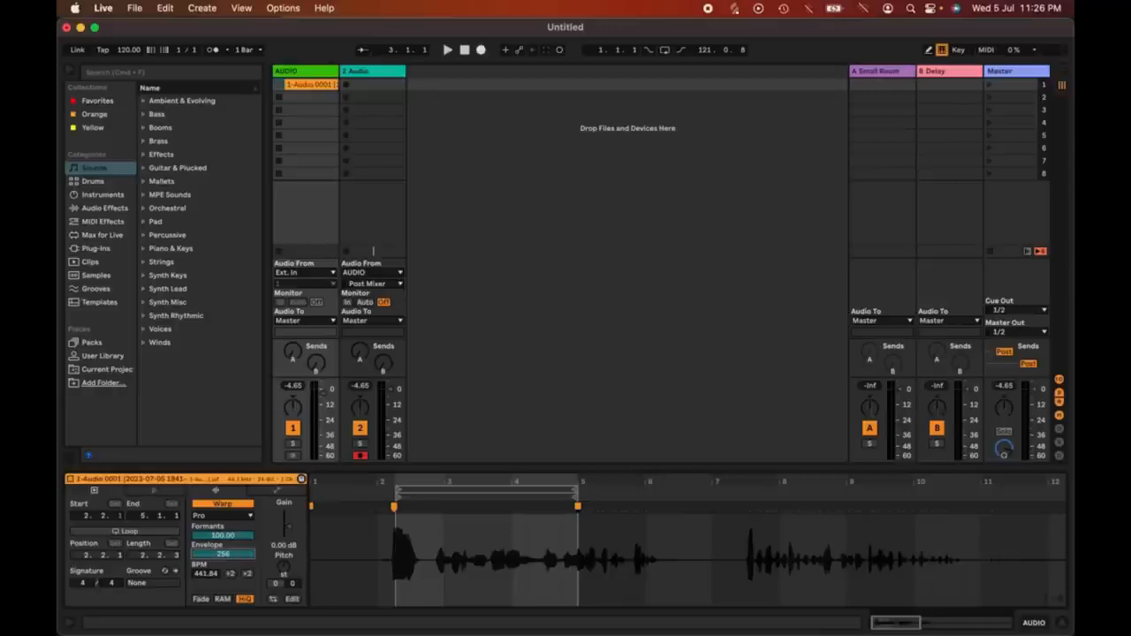
{"action": "left_click_drag", "start_coordinate": [225, 554], "coordinate": [224, 588]}
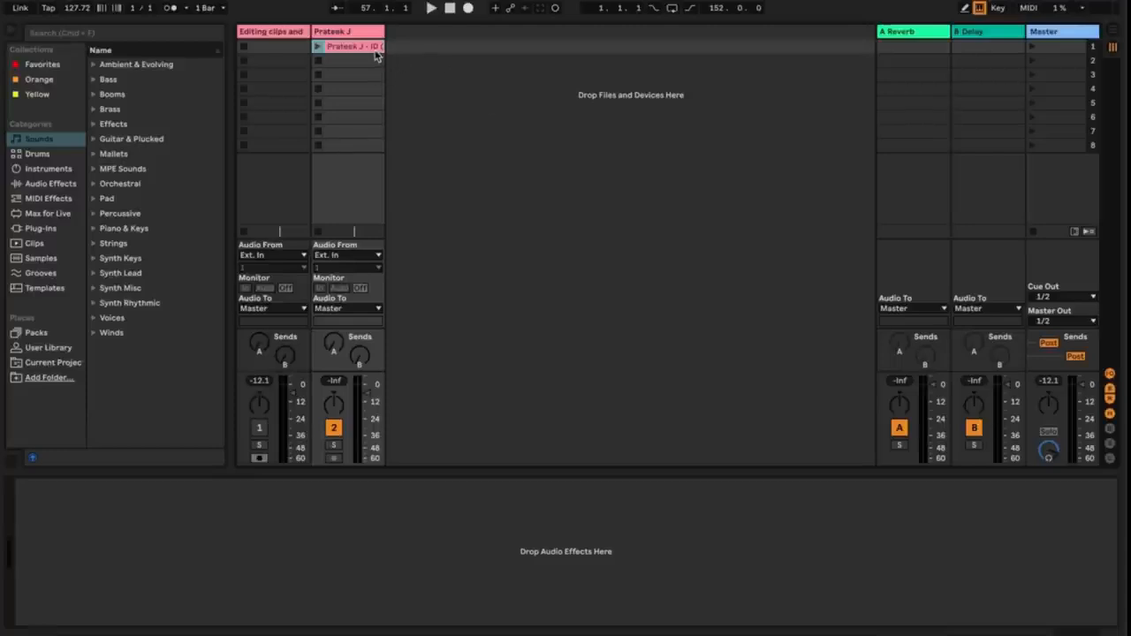
Move the comped-vocals audio clip from its Session slot into the Arrangement, starting at bar 33 on its own track.
{"action": "key", "text": "Tab"}
{"action": "key", "text": "Tab"}
{"action": "left_click_drag", "start_coordinate": [359, 48], "coordinate": [451, 149]}
{"action": "key", "text": "Tab"}
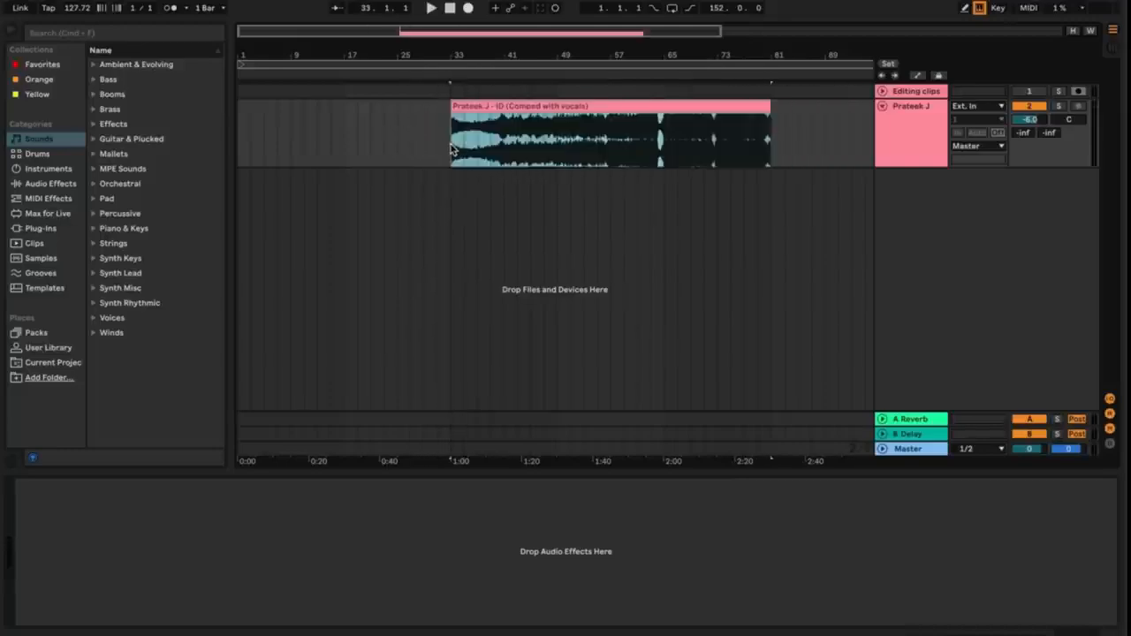
Open the comped-vocals clip's waveform and add a warp marker on the transient just before bar 25.
{"action": "double_click", "coordinate": [547, 107]}
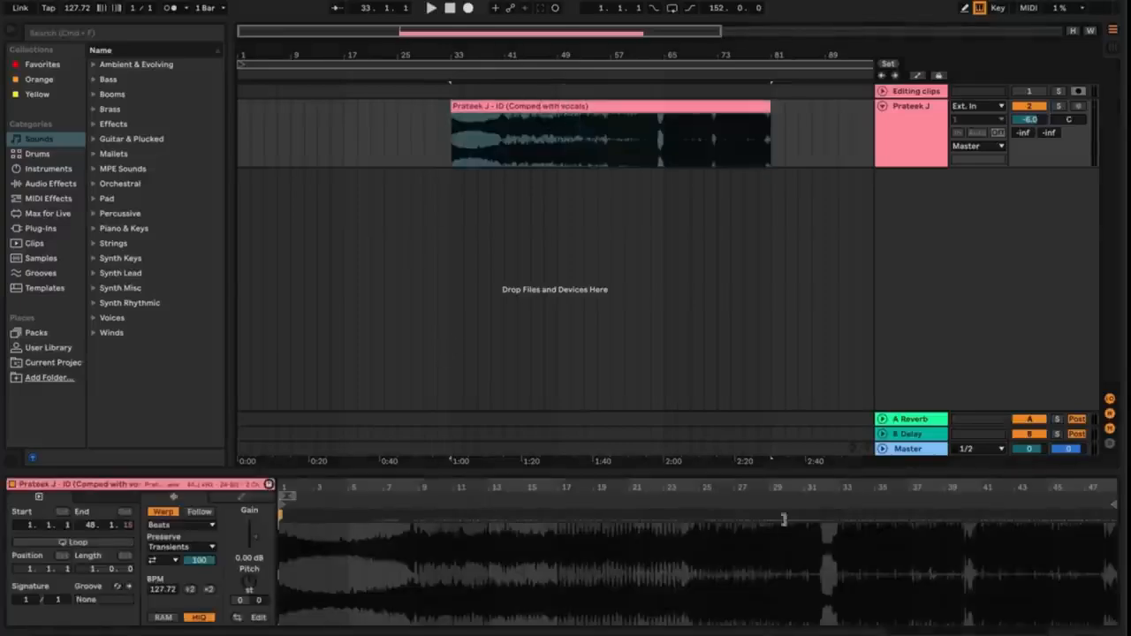
{"action": "left_click_drag", "start_coordinate": [694, 490], "coordinate": [537, 489]}
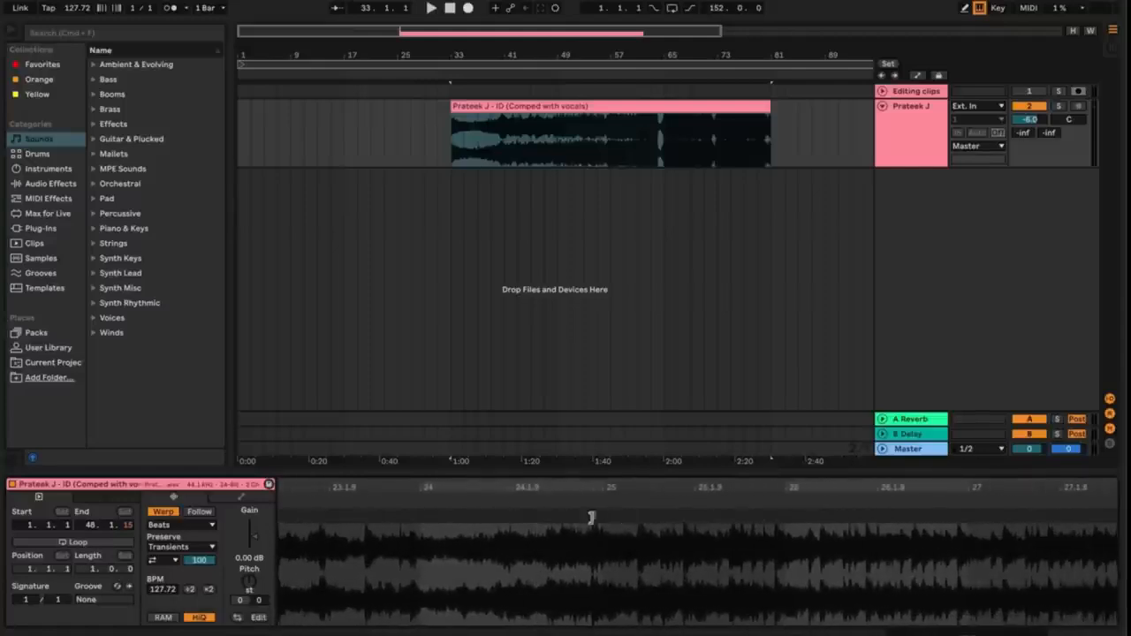
{"action": "left_click", "coordinate": [591, 518]}
{"action": "right_click", "coordinate": [593, 520]}
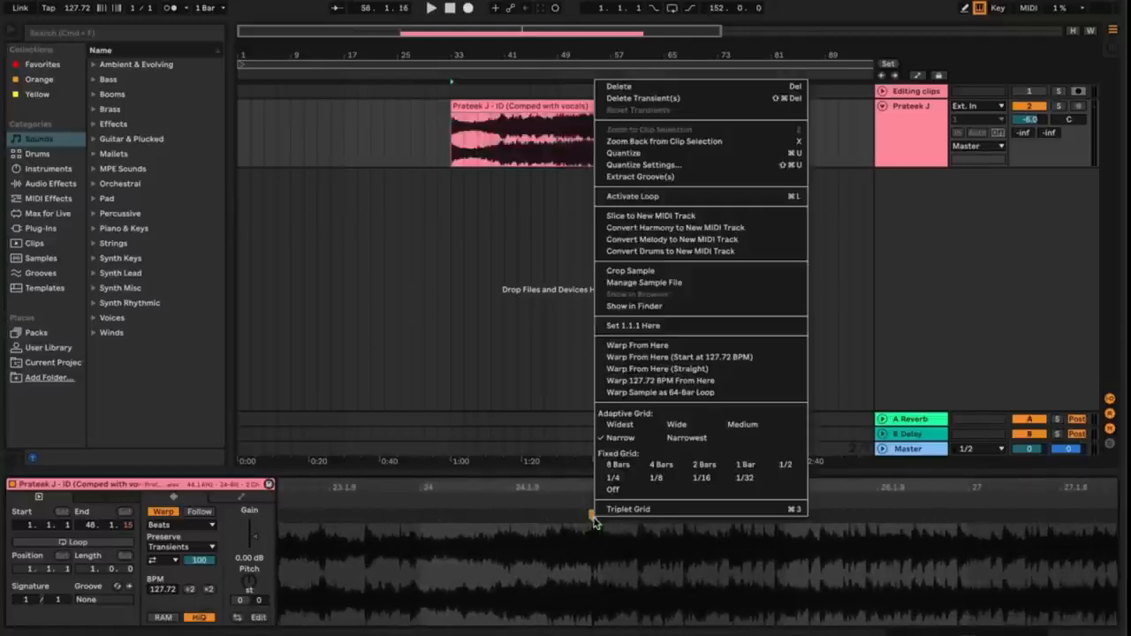
{"action": "left_click", "coordinate": [594, 519]}
{"action": "double_click", "coordinate": [594, 520]}
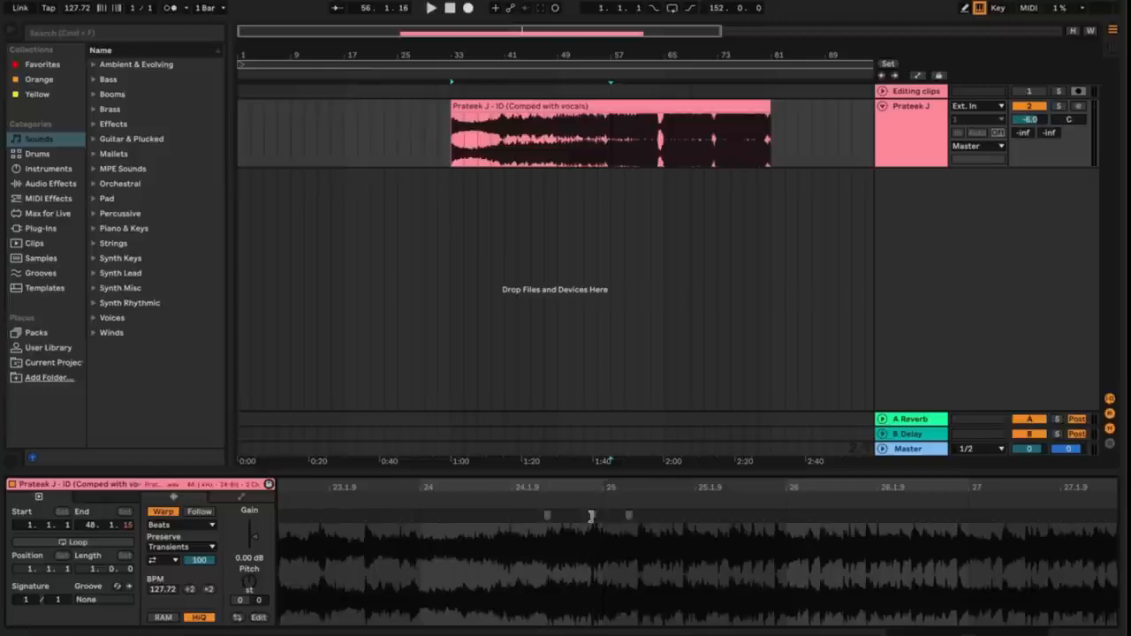
{"action": "double_click", "coordinate": [591, 515]}
{"action": "right_click", "coordinate": [592, 516]}
{"action": "key", "text": "Escape"}
{"action": "scroll", "coordinate": [595, 565], "scroll_direction": "up", "scroll_amount": 5}
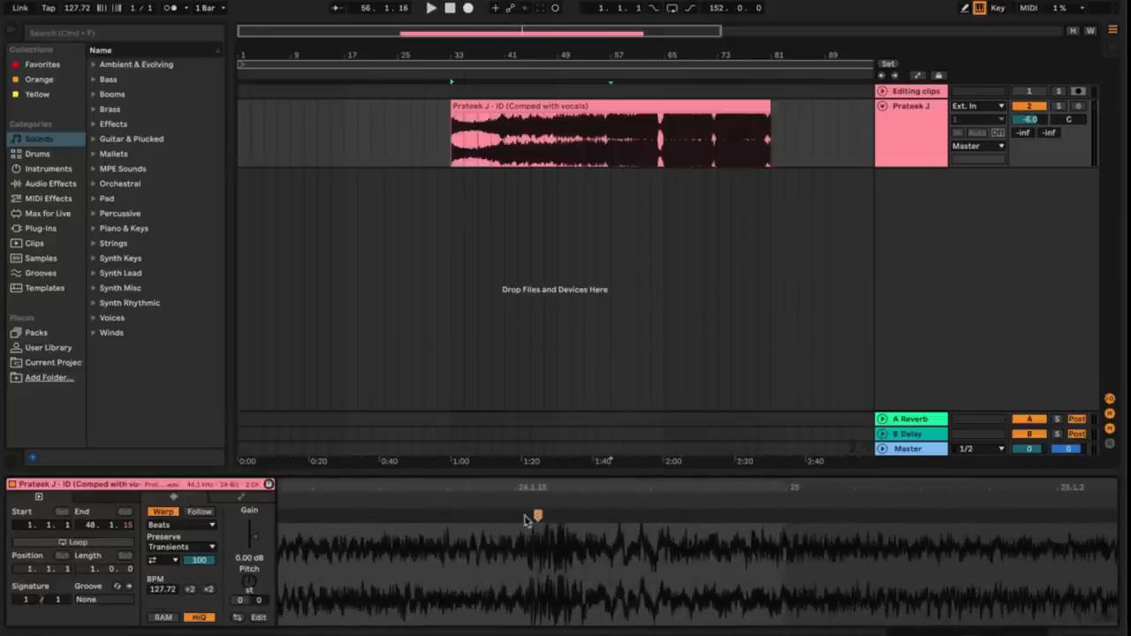
Set the clip's 1.1.1 point slightly ahead of the warp marker and move it onto the marker itself.
{"action": "right_click", "coordinate": [537, 515]}
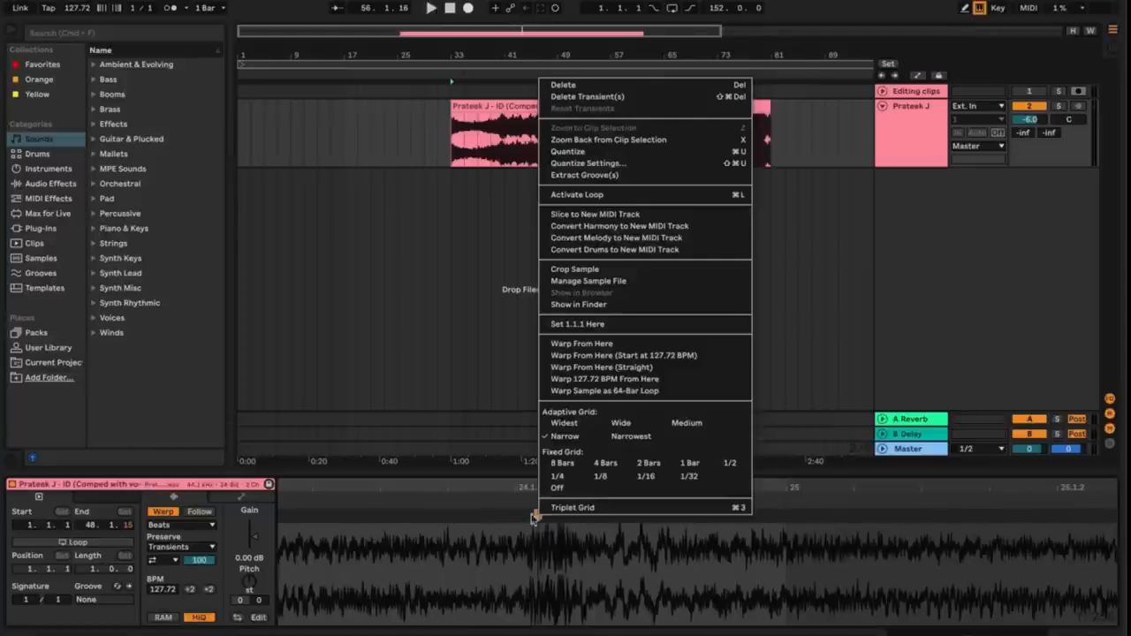
{"action": "left_click", "coordinate": [492, 522]}
{"action": "right_click", "coordinate": [493, 521]}
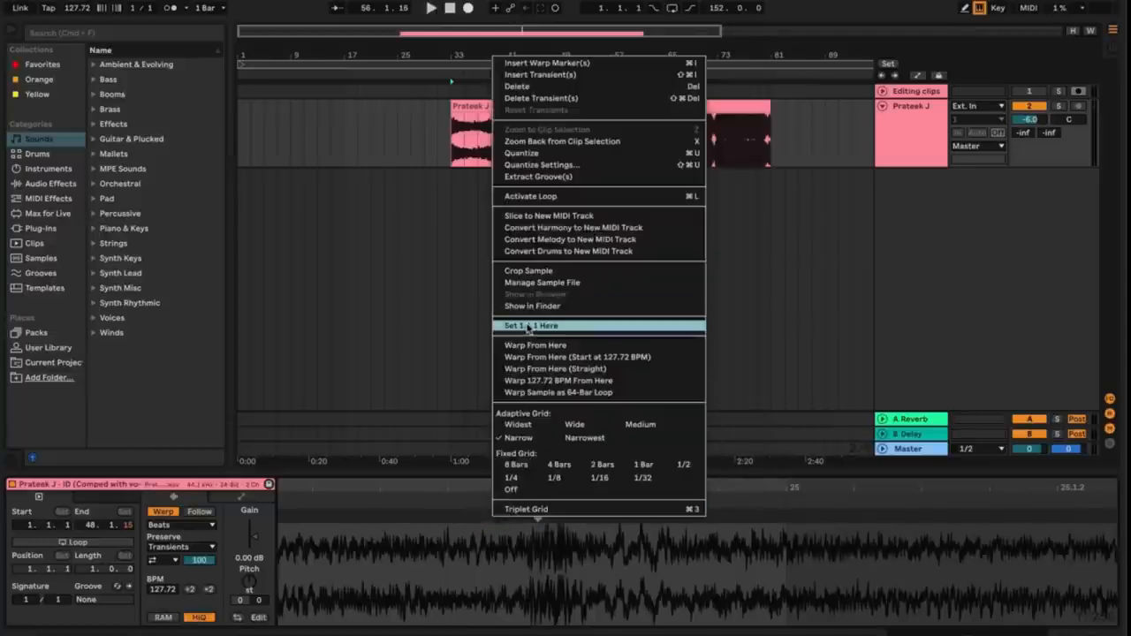
{"action": "left_click", "coordinate": [528, 326]}
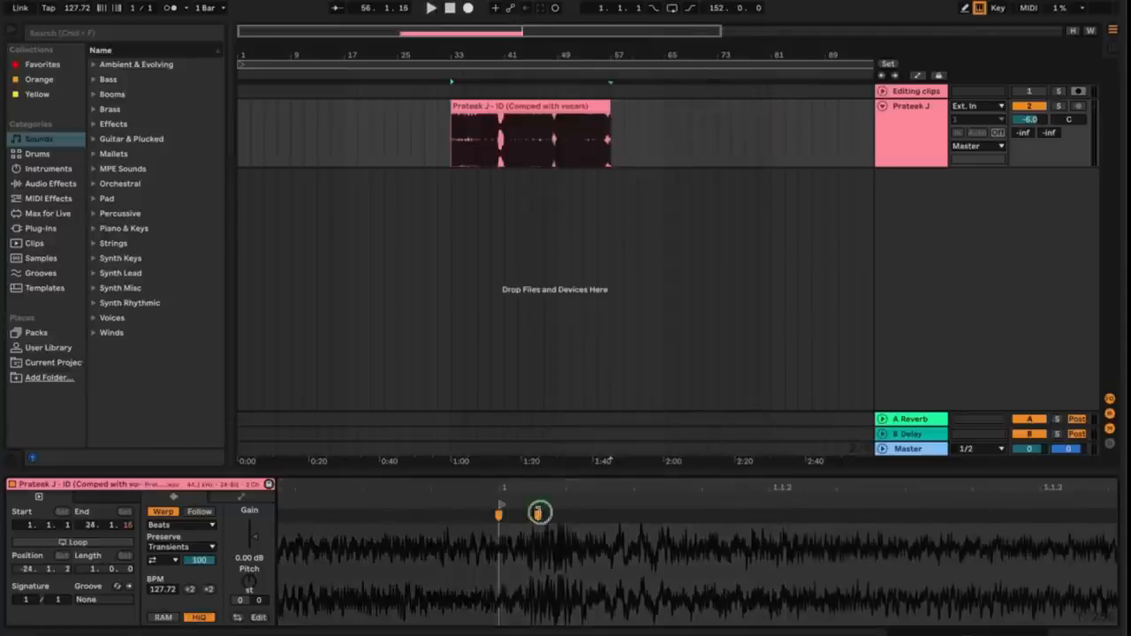
{"action": "right_click", "coordinate": [538, 512]}
{"action": "left_click", "coordinate": [564, 322]}
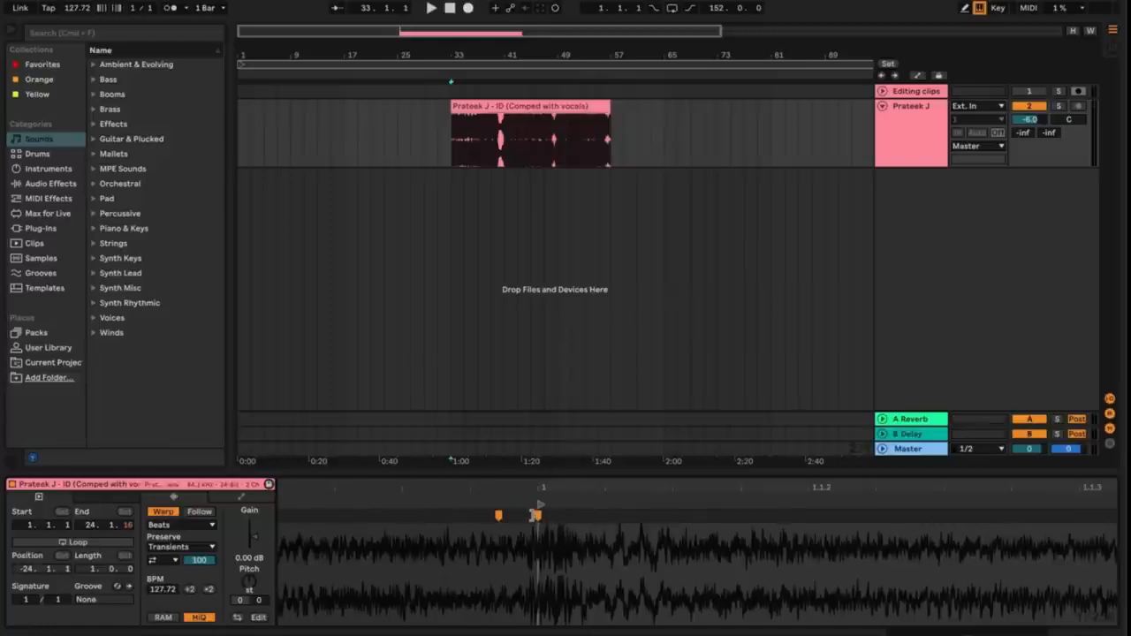
Select the clip's entire waveform, insert warp markers at all transients and inspect those around bar 3.
{"action": "mouse_move", "coordinate": [577, 489]}
{"action": "left_mouse_down"}
{"action": "mouse_move", "coordinate": [416, 489]}
{"action": "mouse_move", "coordinate": [587, 490]}
{"action": "left_mouse_up"}
{"action": "left_click_drag", "start_coordinate": [769, 486], "coordinate": [770, 571]}
{"action": "left_click", "coordinate": [720, 567]}
{"action": "key", "text": "super+a"}
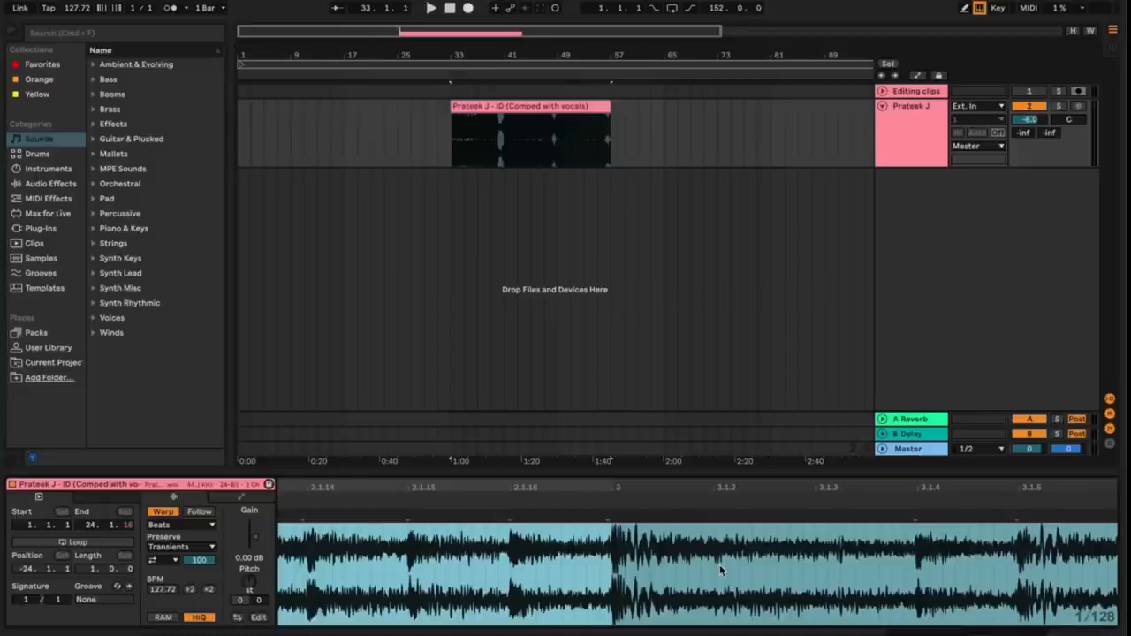
{"action": "key", "text": "super+i"}
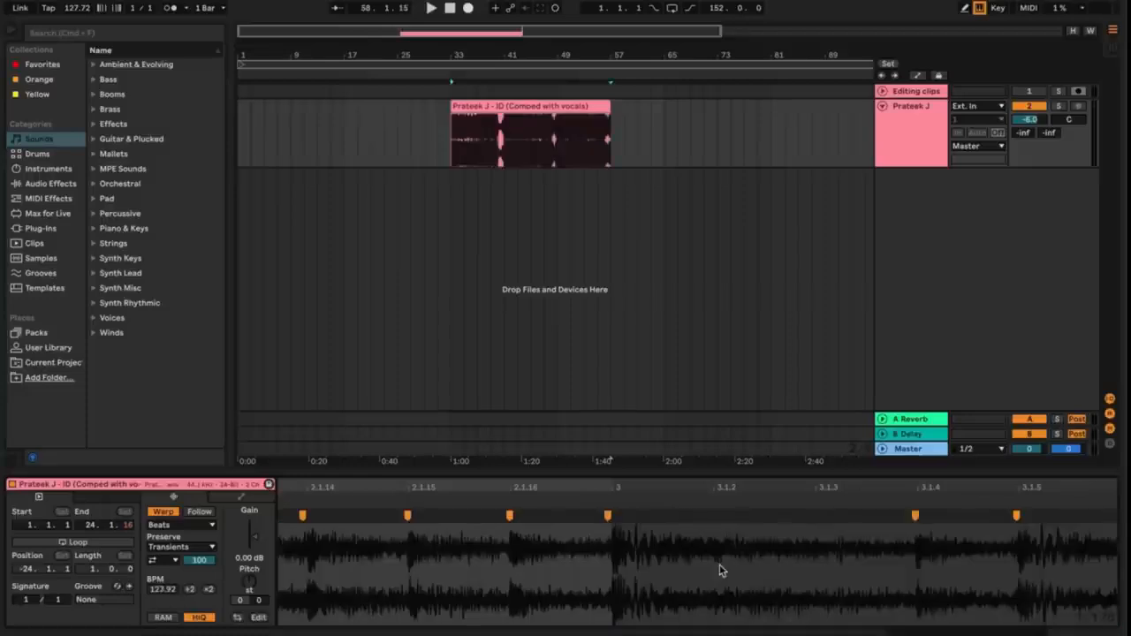
{"action": "left_click", "coordinate": [702, 566]}
{"action": "scroll", "coordinate": [616, 548], "scroll_direction": "up", "scroll_amount": 5}
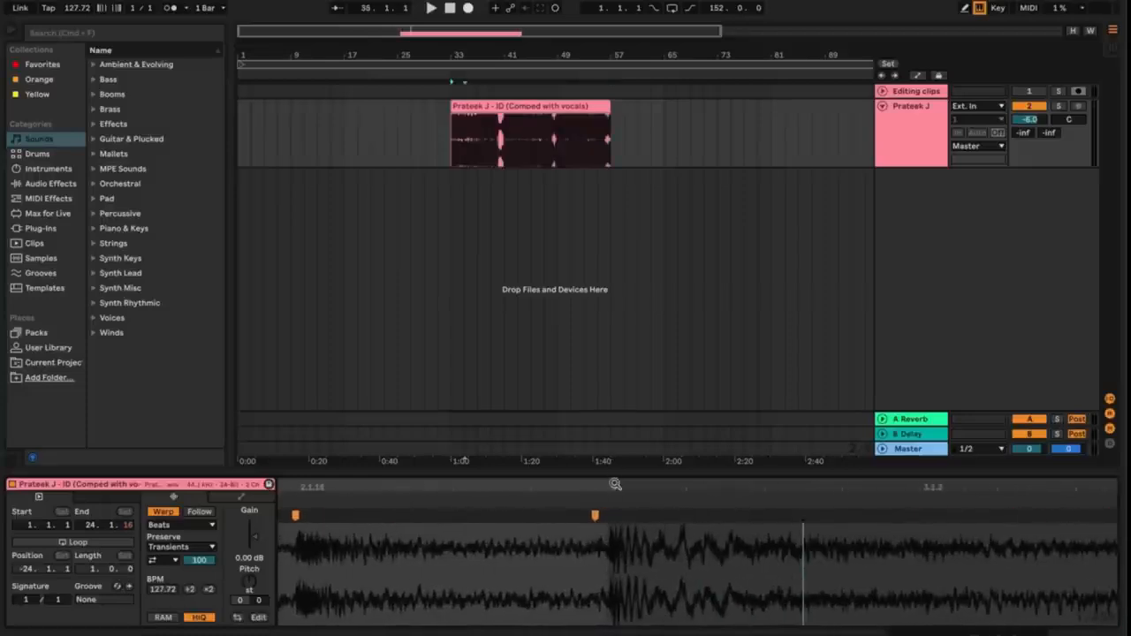
{"action": "key", "text": "super+a"}
{"action": "left_click", "coordinate": [614, 544]}
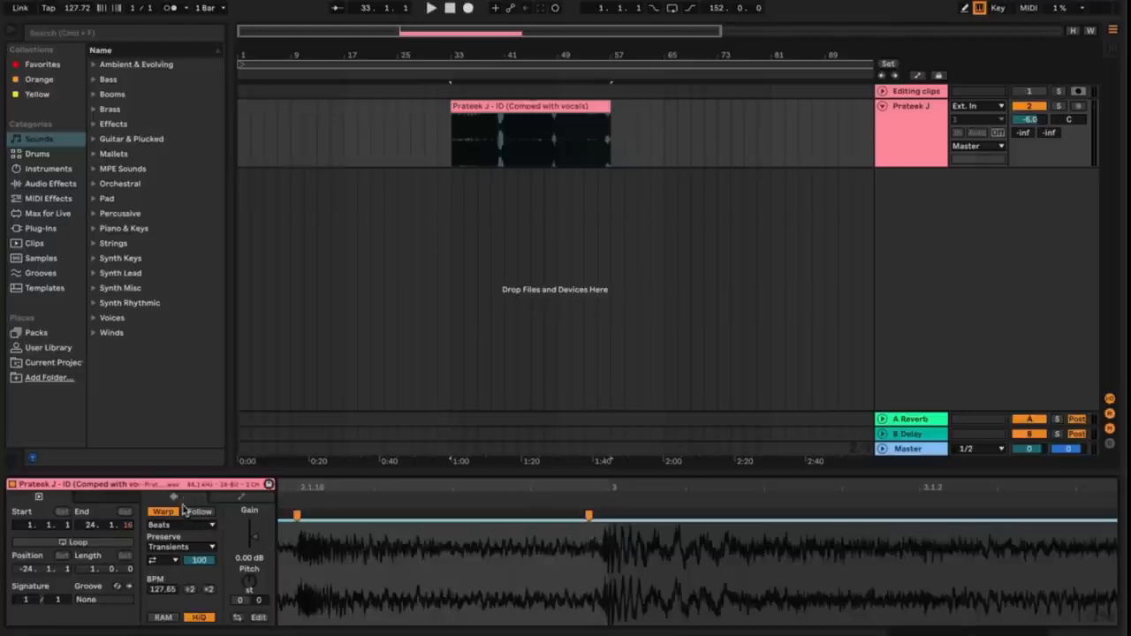
Try a clip gain of -4.16 dB, settle on 3.00 dB and switch the clip's warp mode to Complex.
{"action": "mouse_move", "coordinate": [249, 544]}
{"action": "left_mouse_down"}
{"action": "mouse_move", "coordinate": [249, 525]}
{"action": "mouse_move", "coordinate": [249, 575]}
{"action": "mouse_move", "coordinate": [249, 541]}
{"action": "mouse_move", "coordinate": [249, 556]}
{"action": "left_mouse_up"}
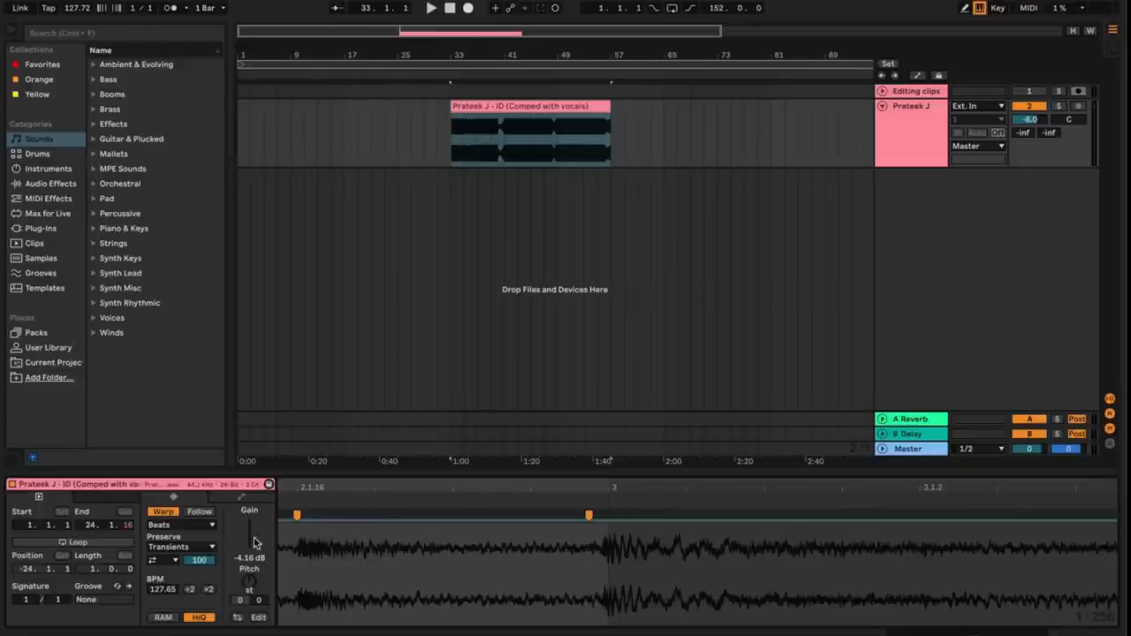
{"action": "double_click", "coordinate": [255, 538]}
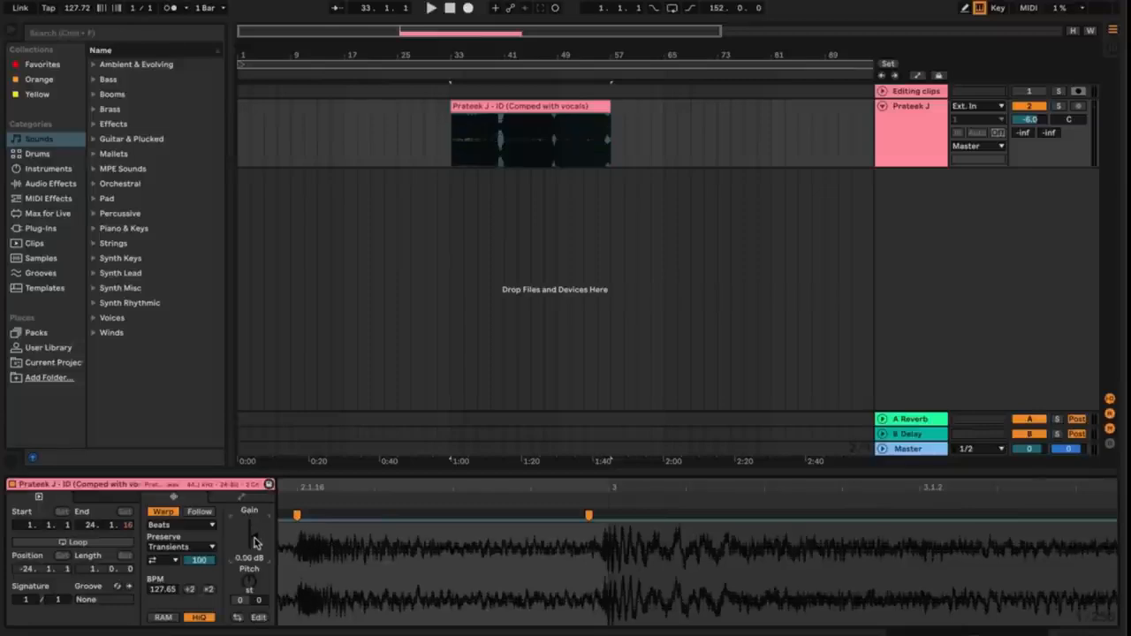
{"action": "left_click_drag", "start_coordinate": [255, 536], "coordinate": [255, 539]}
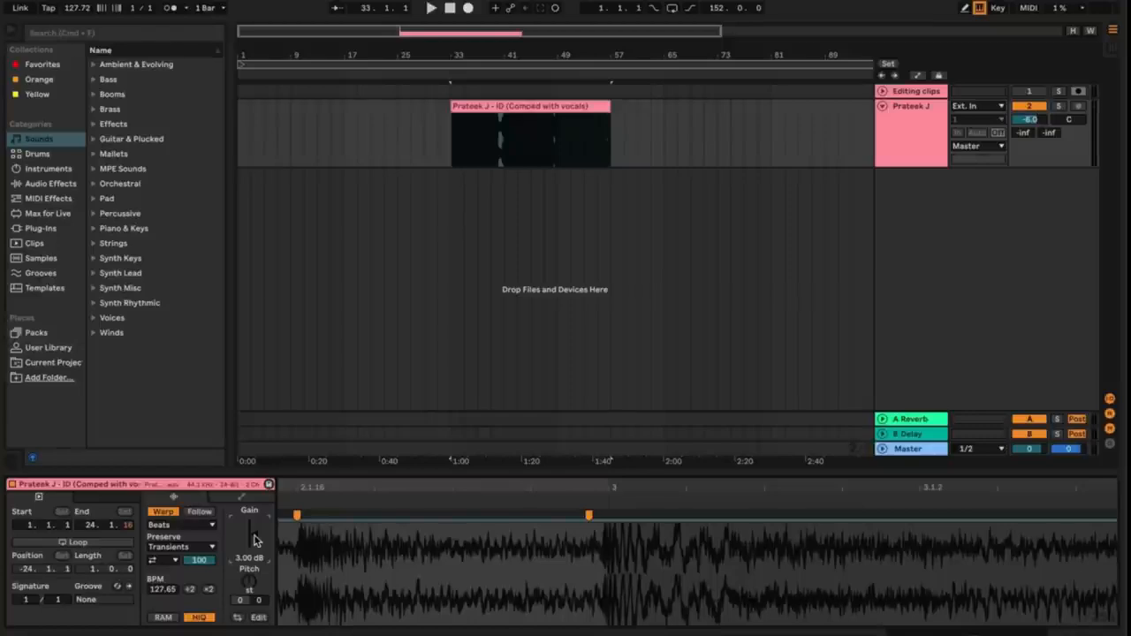
{"action": "left_click", "coordinate": [181, 525]}
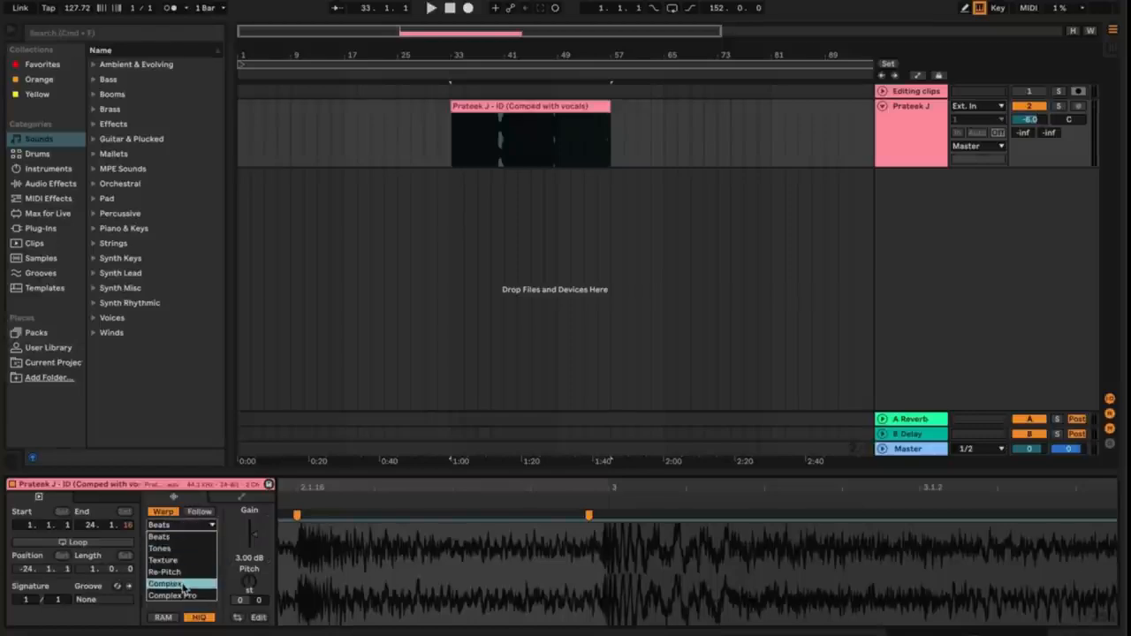
{"action": "left_click", "coordinate": [184, 589]}
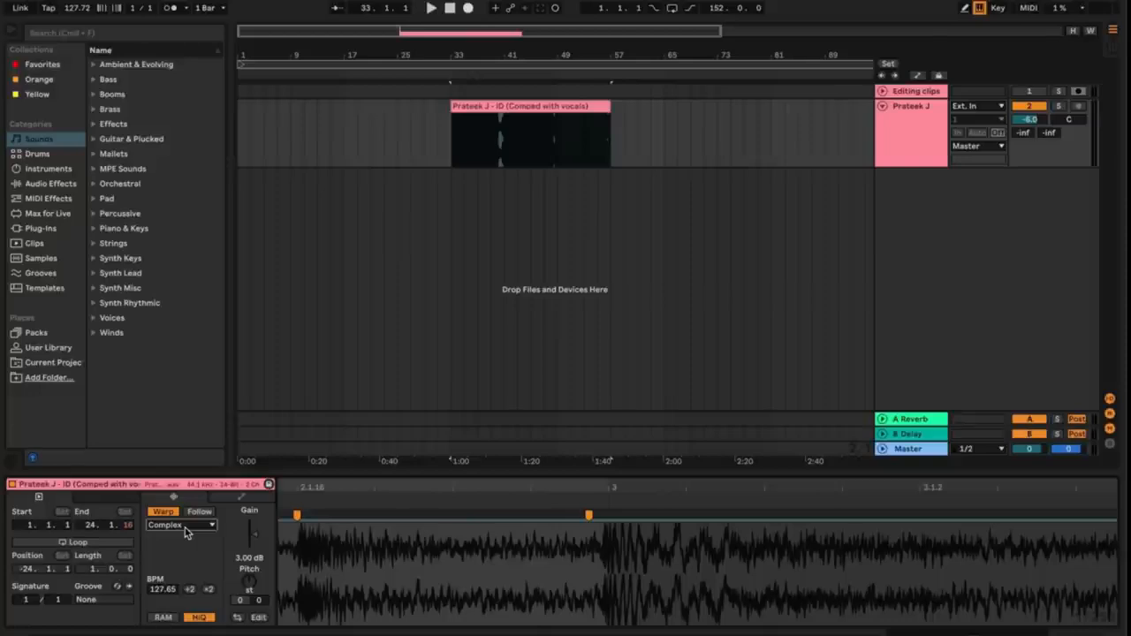
Enter 128 as the clip's BPM and turn on RAM mode so the clip loads into memory.
{"action": "left_click", "coordinate": [162, 594]}
{"action": "type", "text": "1"}
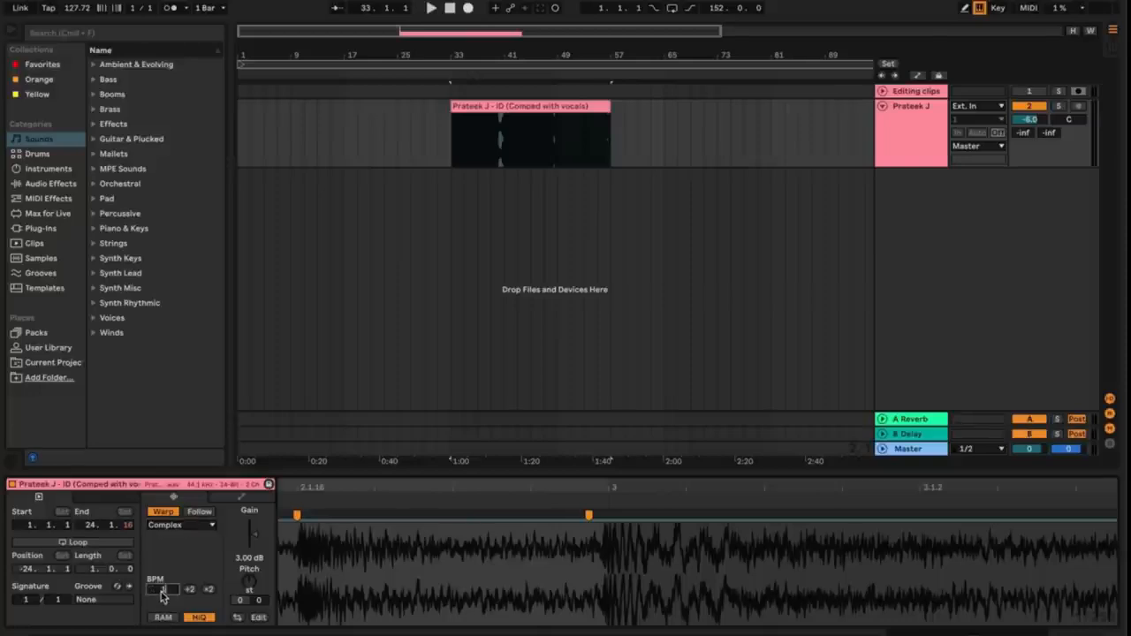
{"action": "type", "text": "28"}
{"action": "key", "text": "Return"}
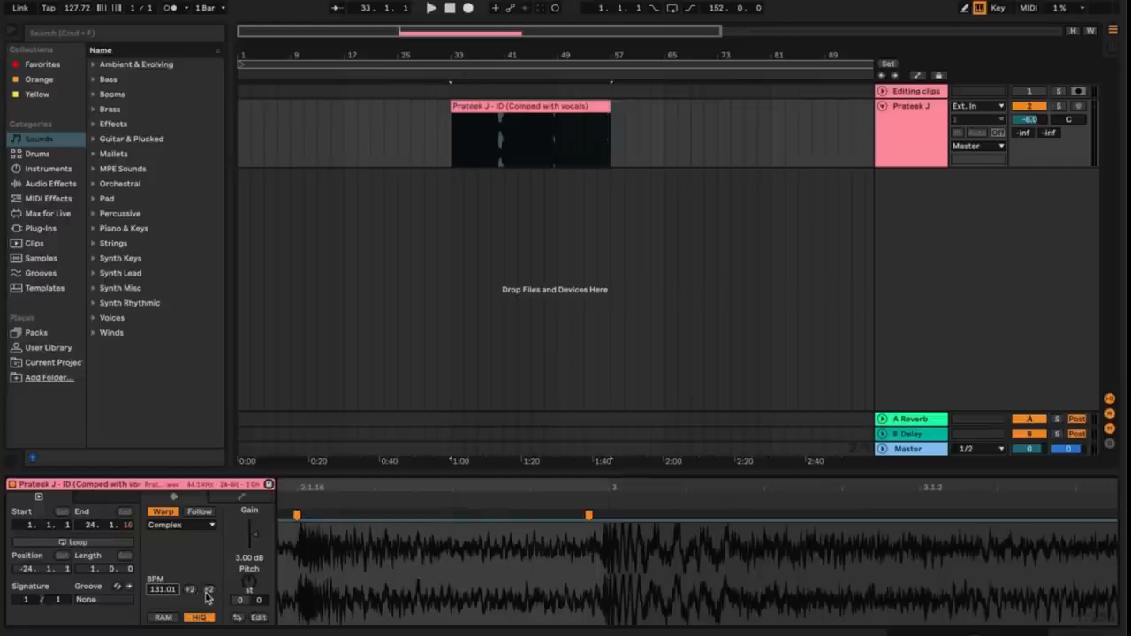
{"action": "left_click", "coordinate": [163, 618]}
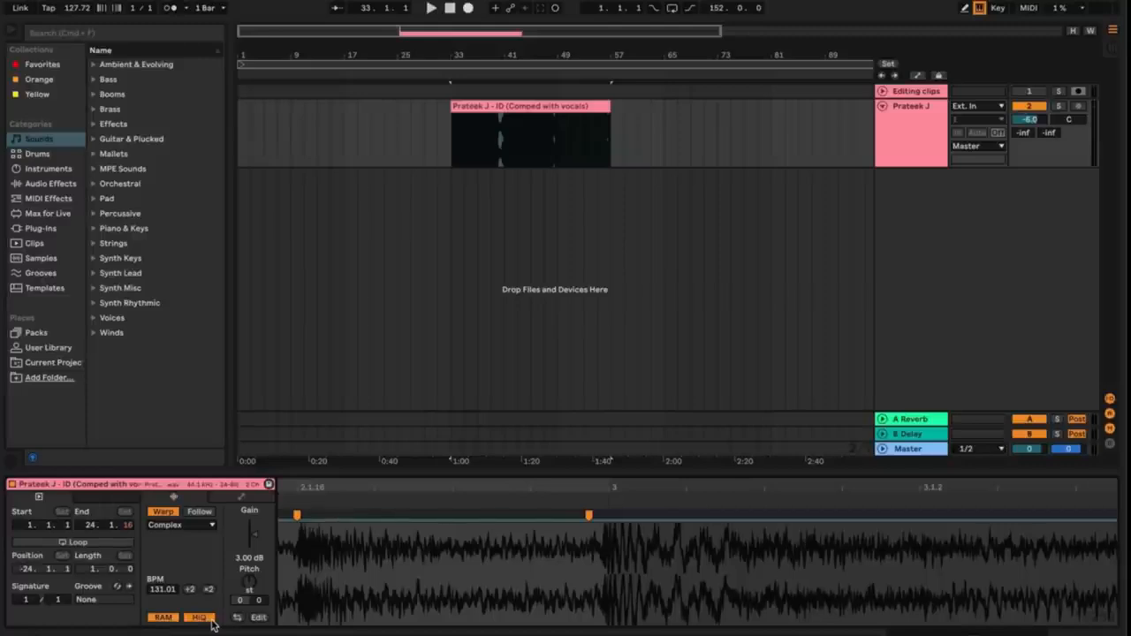
Cut the clip's section between bars 33 and 41 and paste it at bar 17 on the same track.
{"action": "left_click", "coordinate": [468, 106]}
{"action": "left_click", "coordinate": [502, 146]}
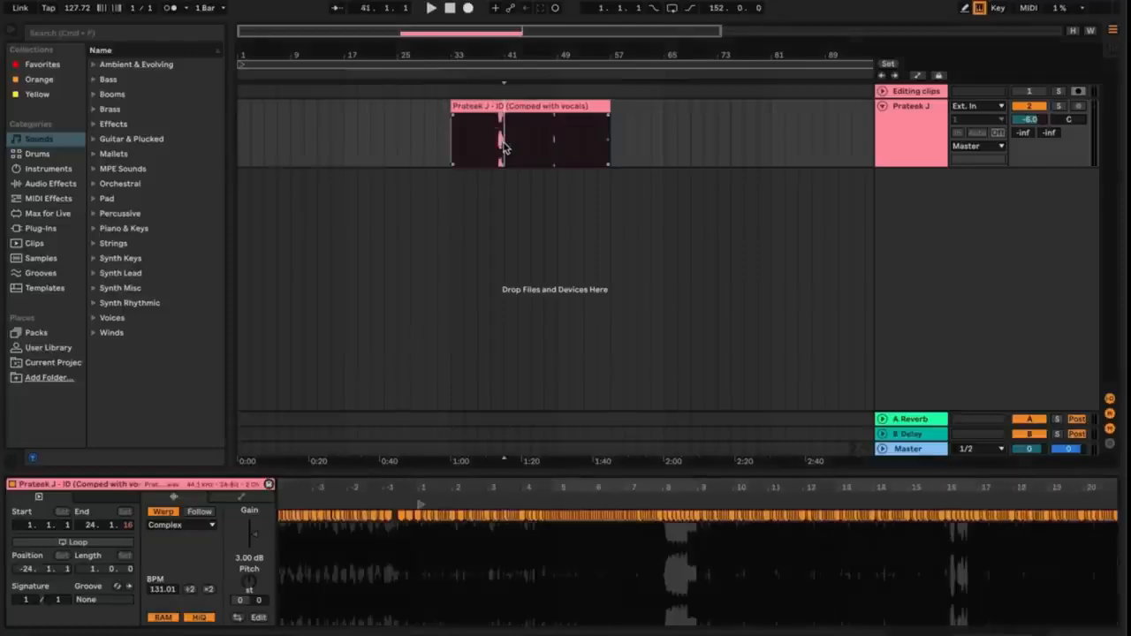
{"action": "left_click_drag", "start_coordinate": [511, 62], "coordinate": [549, 72]}
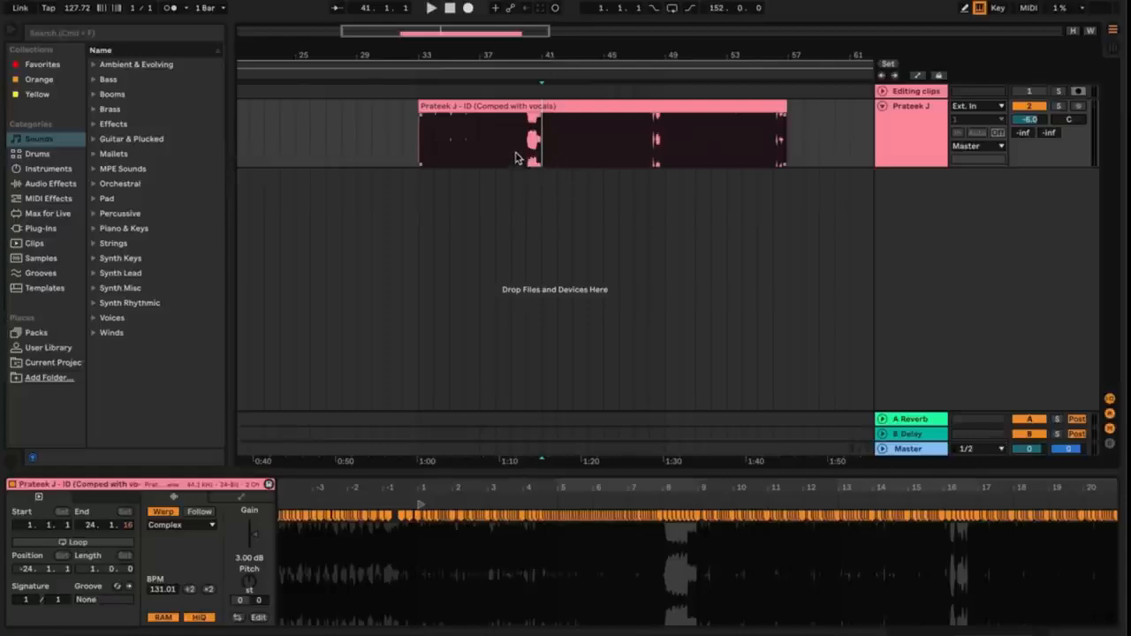
{"action": "left_click_drag", "start_coordinate": [541, 146], "coordinate": [418, 151]}
{"action": "left_click", "coordinate": [418, 150]}
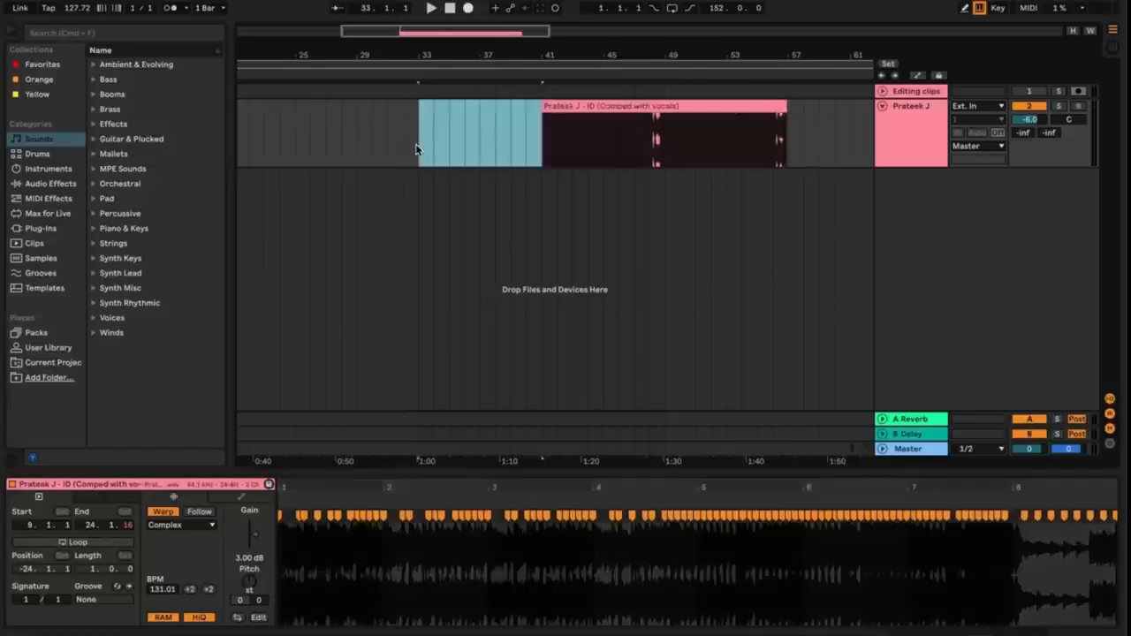
{"action": "scroll", "coordinate": [311, 150], "scroll_direction": "left", "scroll_amount": 3}
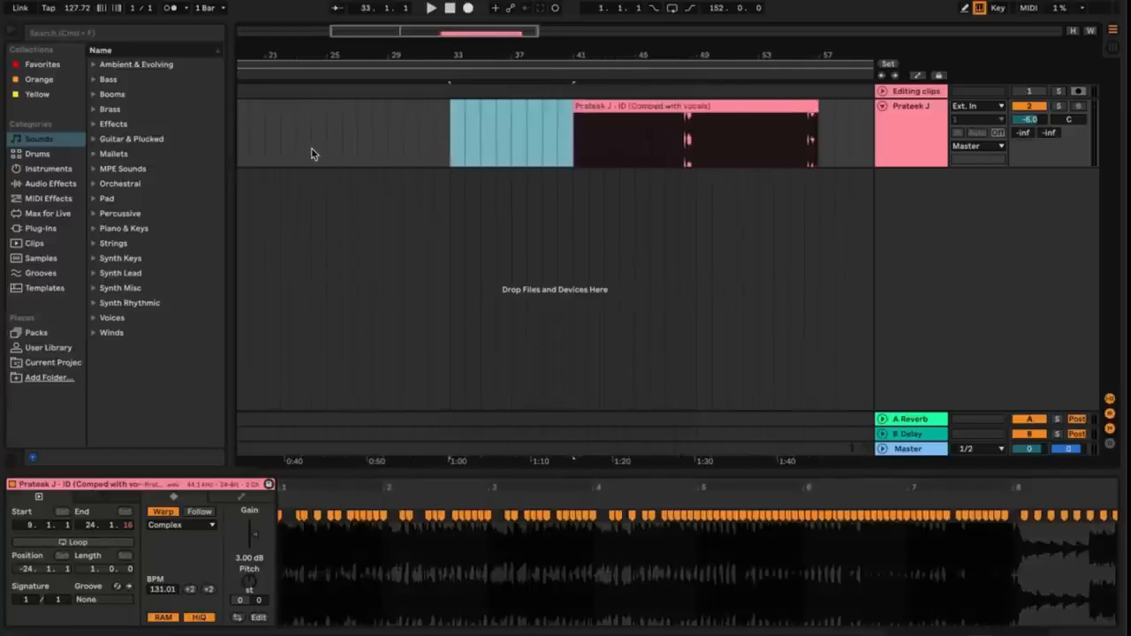
{"action": "left_click", "coordinate": [371, 139]}
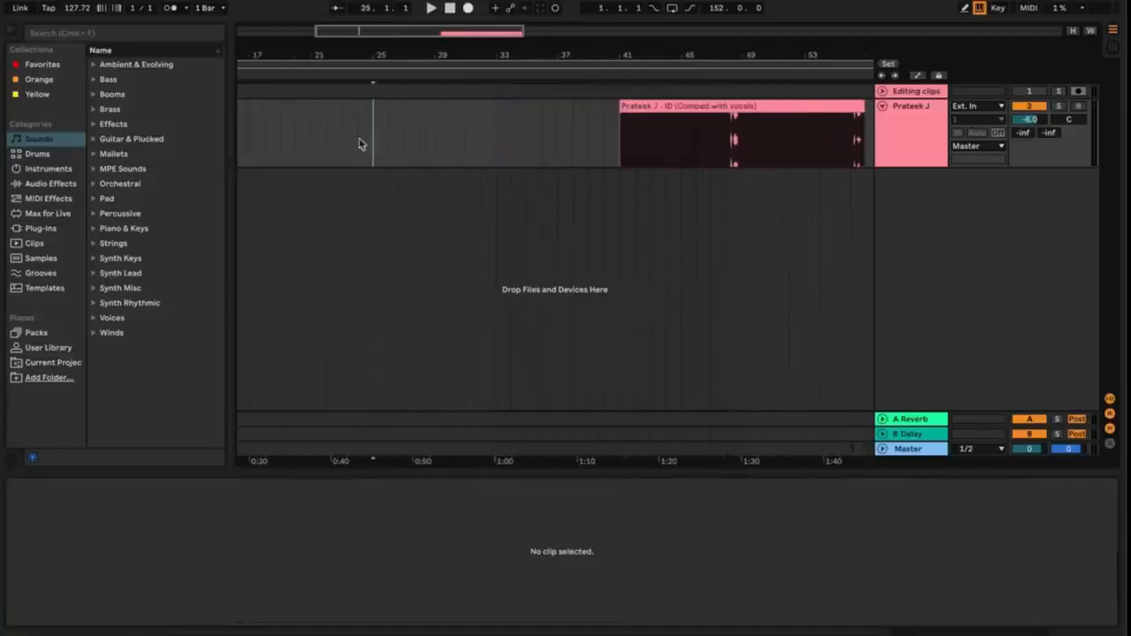
{"action": "left_click", "coordinate": [249, 131]}
{"action": "key", "text": "super+v"}
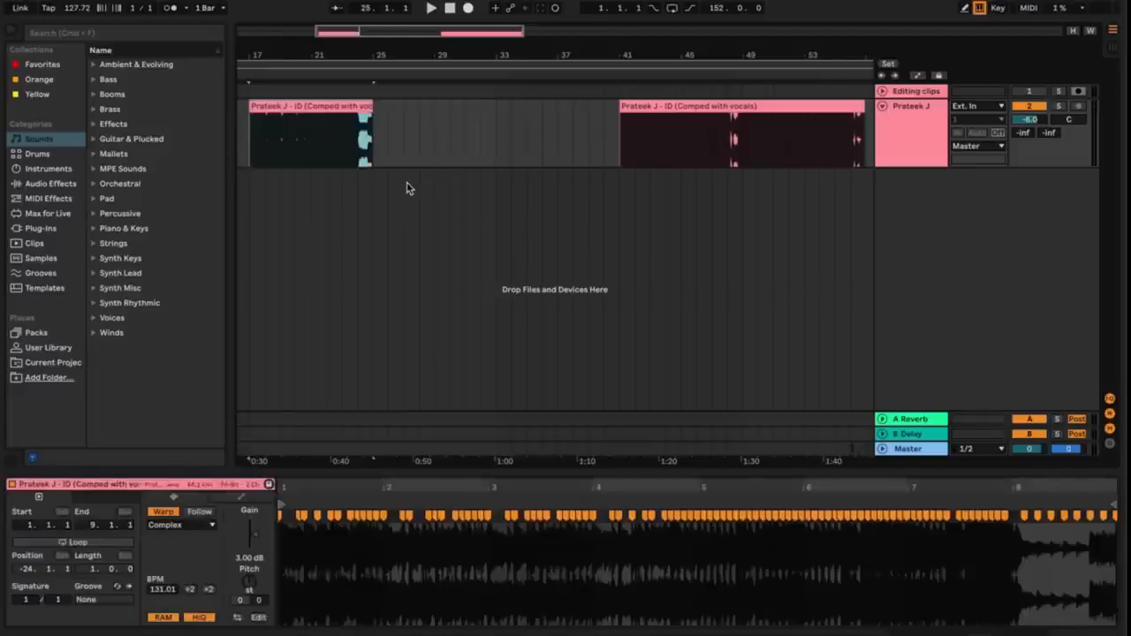
Copy the first clip's section between bars 17 and 21 and paste it at bar 33 on the same track.
{"action": "scroll", "coordinate": [424, 186], "scroll_direction": "right", "scroll_amount": 2}
{"action": "scroll", "coordinate": [451, 188], "scroll_direction": "right", "scroll_amount": 1}
{"action": "left_click_drag", "start_coordinate": [527, 61], "coordinate": [528, 58]}
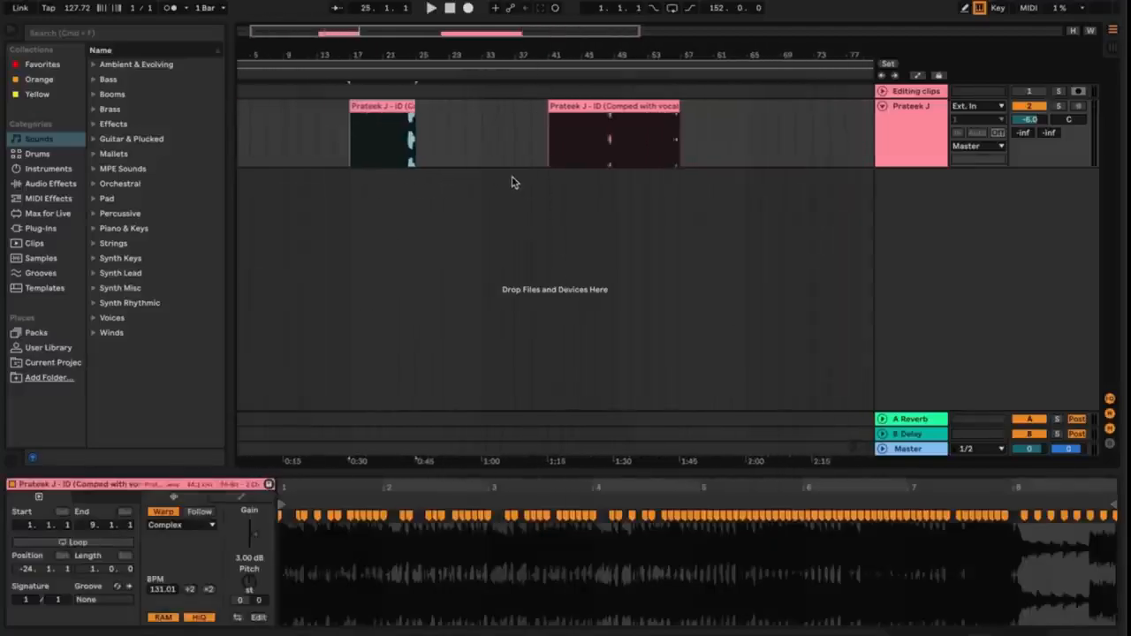
{"action": "left_click", "coordinate": [394, 135]}
{"action": "scroll", "coordinate": [645, 177], "scroll_direction": "right", "scroll_amount": 1}
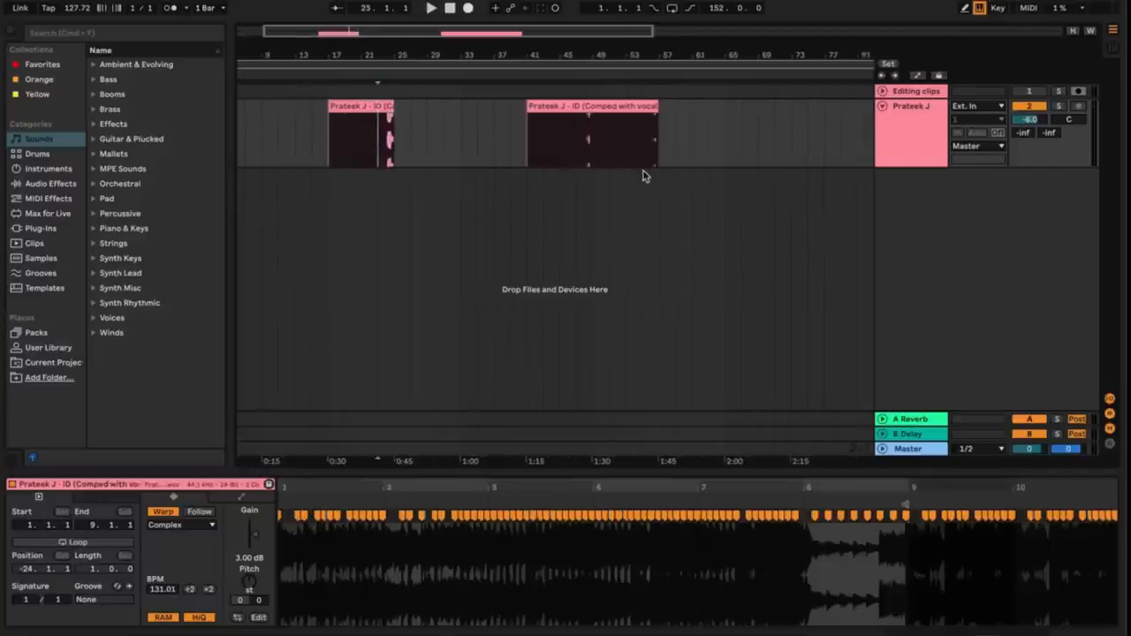
{"action": "left_click_drag", "start_coordinate": [358, 134], "coordinate": [336, 137]}
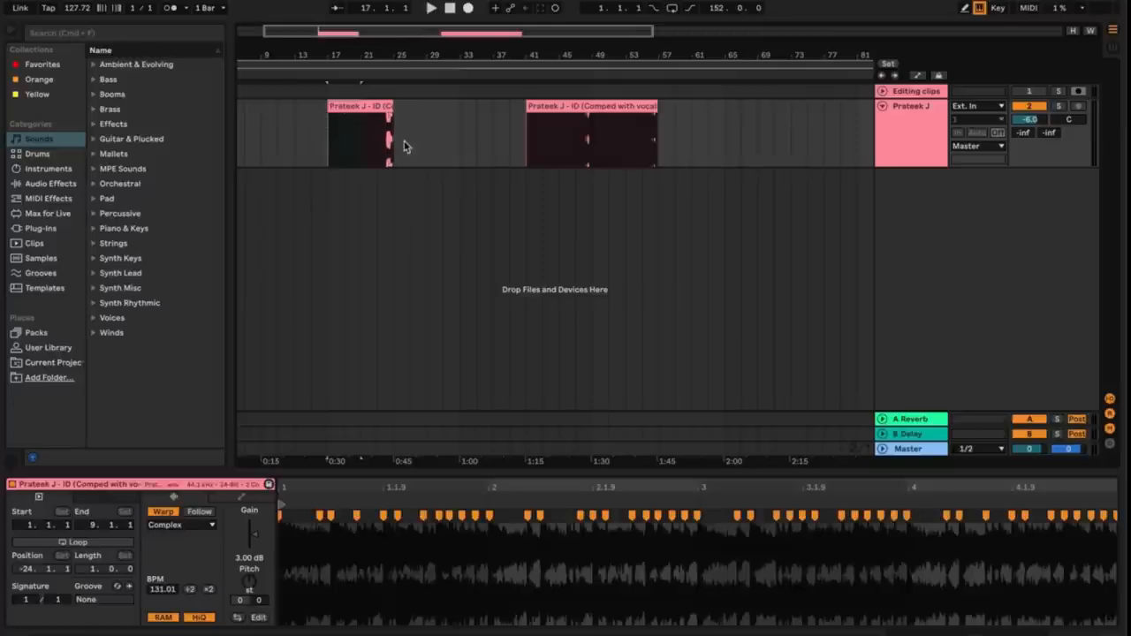
{"action": "left_click", "coordinate": [461, 139]}
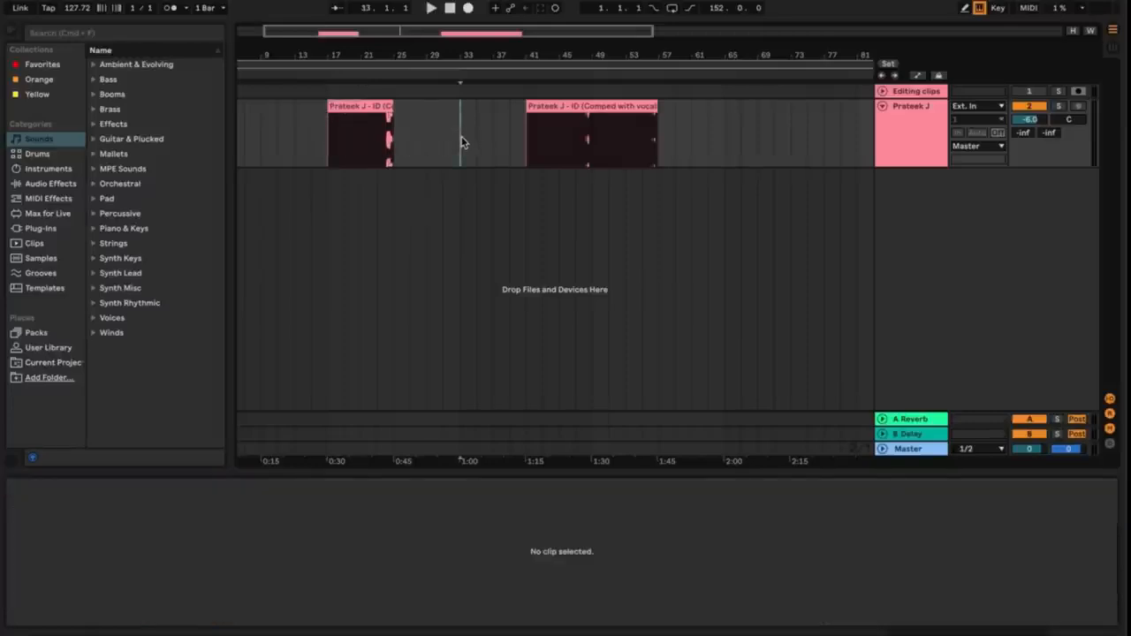
{"action": "key", "text": "super+v"}
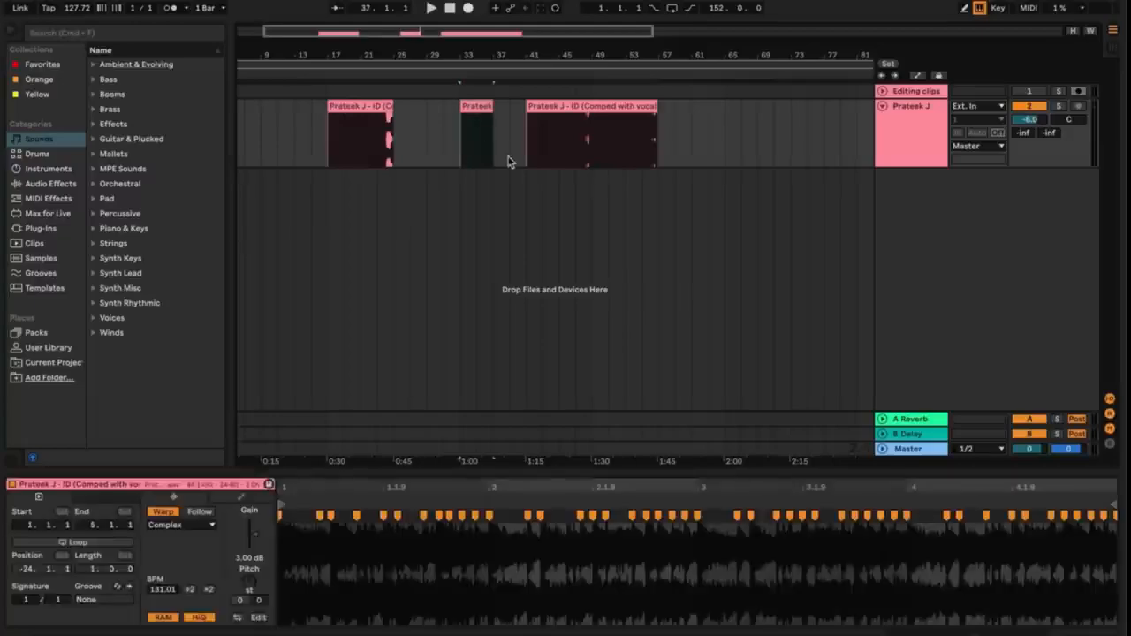
Duplicate the four-bar clip at bar 33 so the copy starts at bar 37.
{"action": "scroll", "coordinate": [506, 160], "scroll_direction": "right", "scroll_amount": 3}
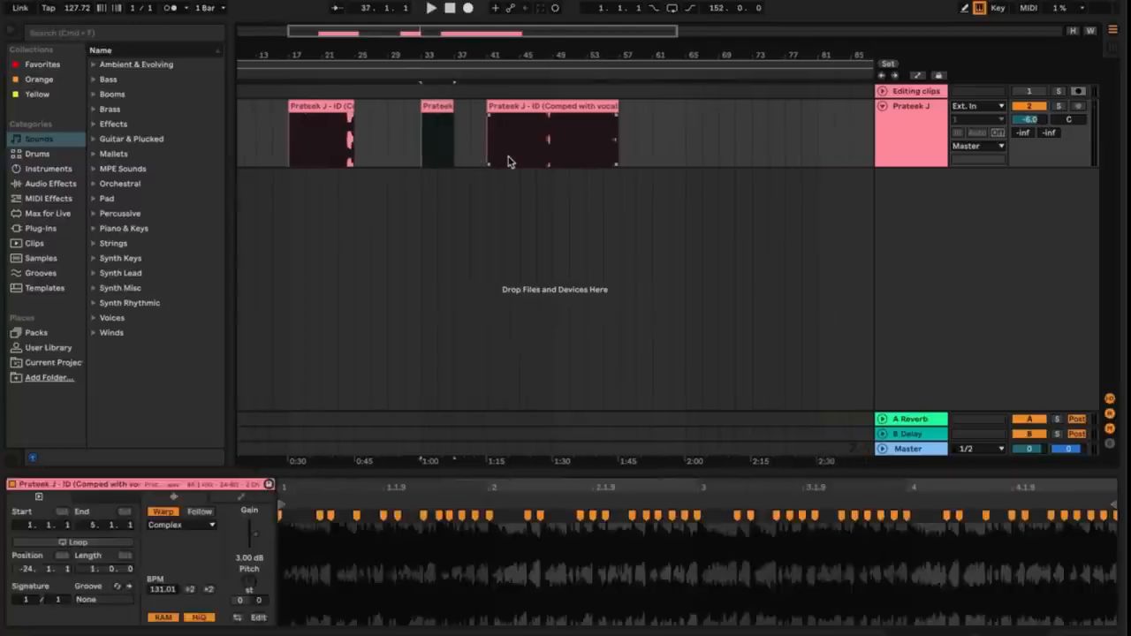
{"action": "scroll", "coordinate": [579, 152], "scroll_direction": "right", "scroll_amount": 2}
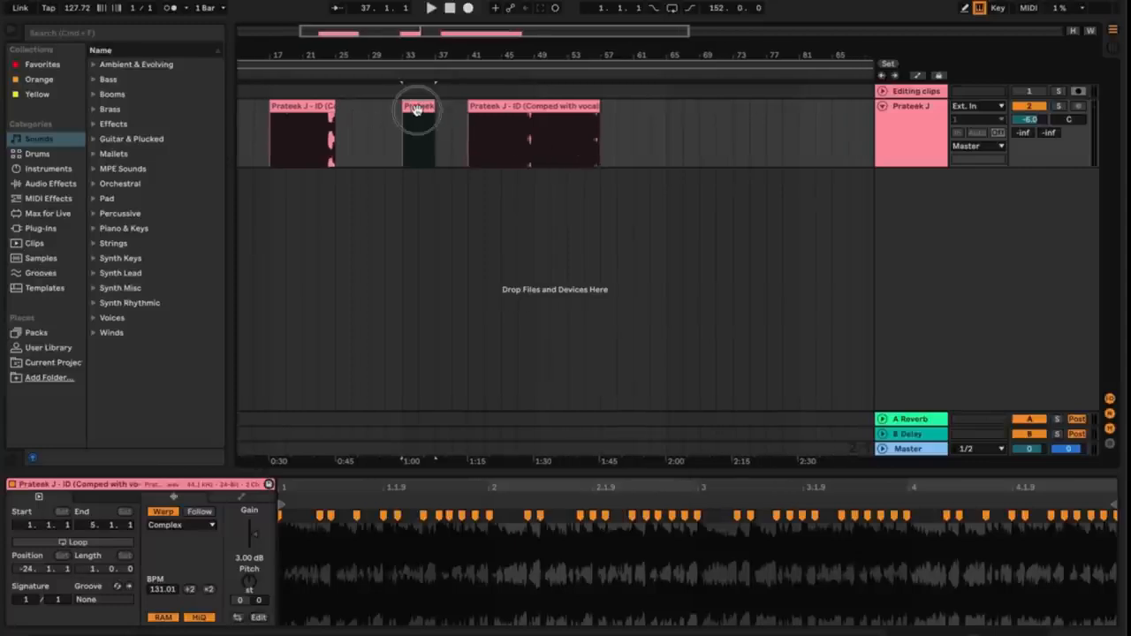
{"action": "key", "text": "super+d"}
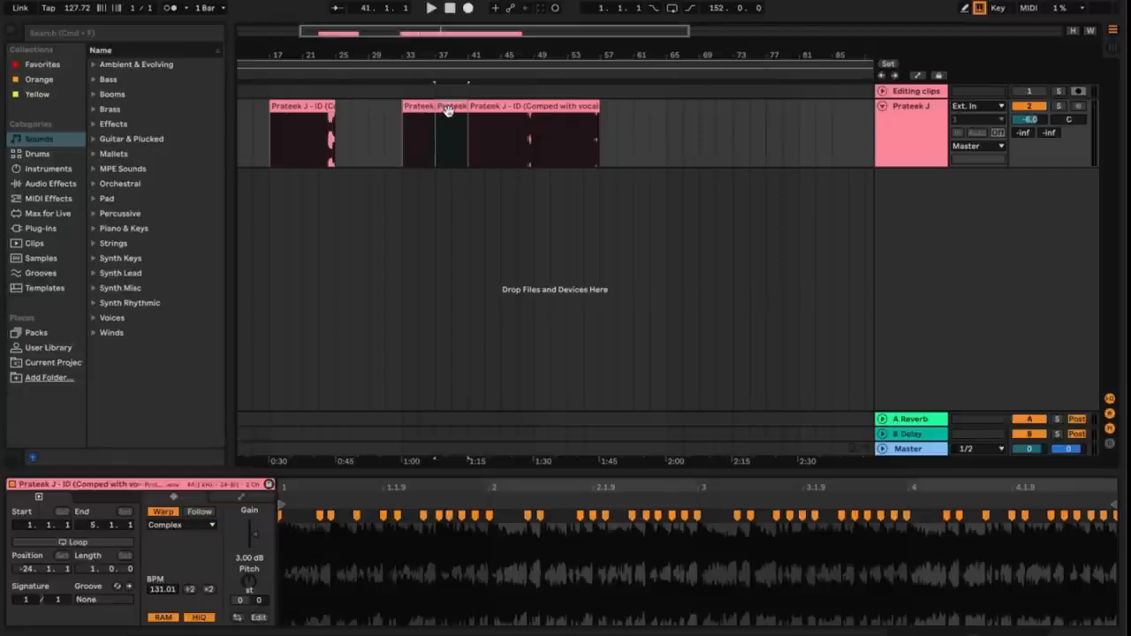
Try renaming the four-bar clip at bar 33.
{"action": "left_click", "coordinate": [418, 107]}
{"action": "key", "text": "super+r"}
{"action": "type", "text": "RE"}
{"action": "key", "text": "BackSpace"}
{"action": "key", "text": "BackSpace"}
{"action": "key", "text": "BackSpace"}
{"action": "key", "text": "BackSpace"}
{"action": "type", "text": "Prateek J"}
{"action": "left_click", "coordinate": [458, 186]}
Consolidate all clips and the gap between bars 17 and 57 into a single clip.
{"action": "left_click_drag", "start_coordinate": [601, 139], "coordinate": [264, 146]}
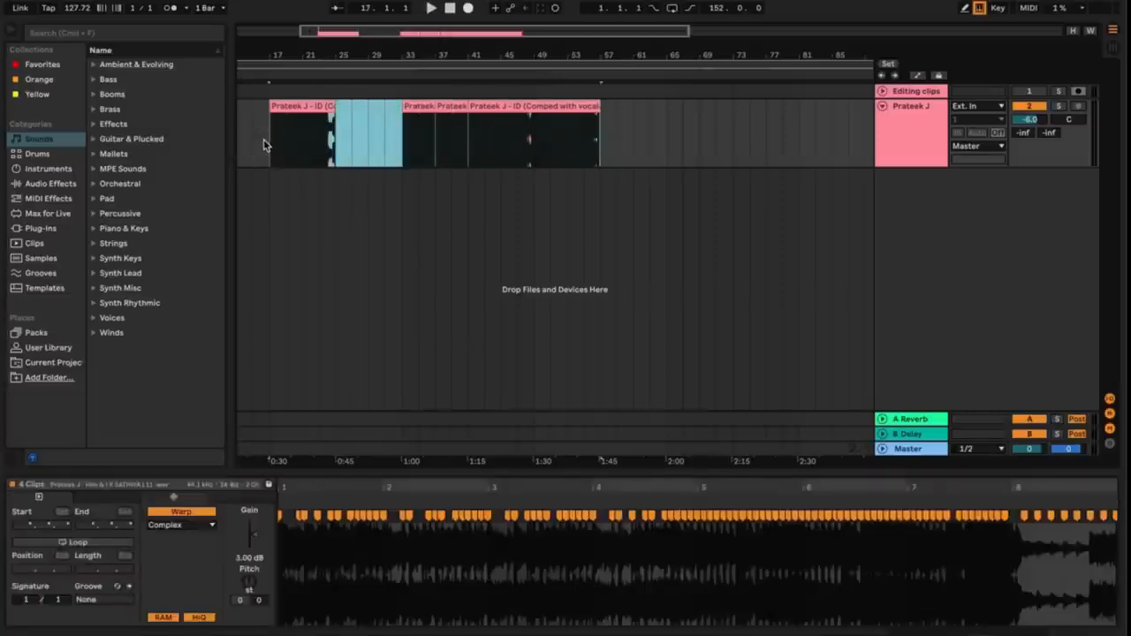
{"action": "key", "text": "super+j"}
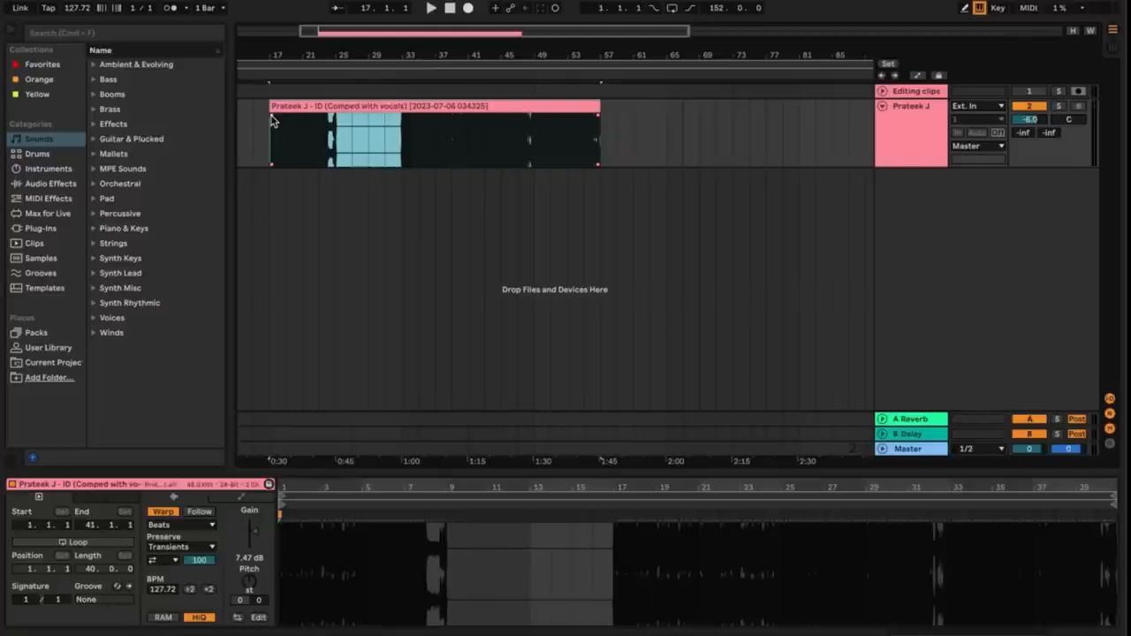
Add a fade-in of about 8 bars to the consolidated clip's start and a long fade-out to its end.
{"action": "left_click_drag", "start_coordinate": [272, 121], "coordinate": [336, 118]}
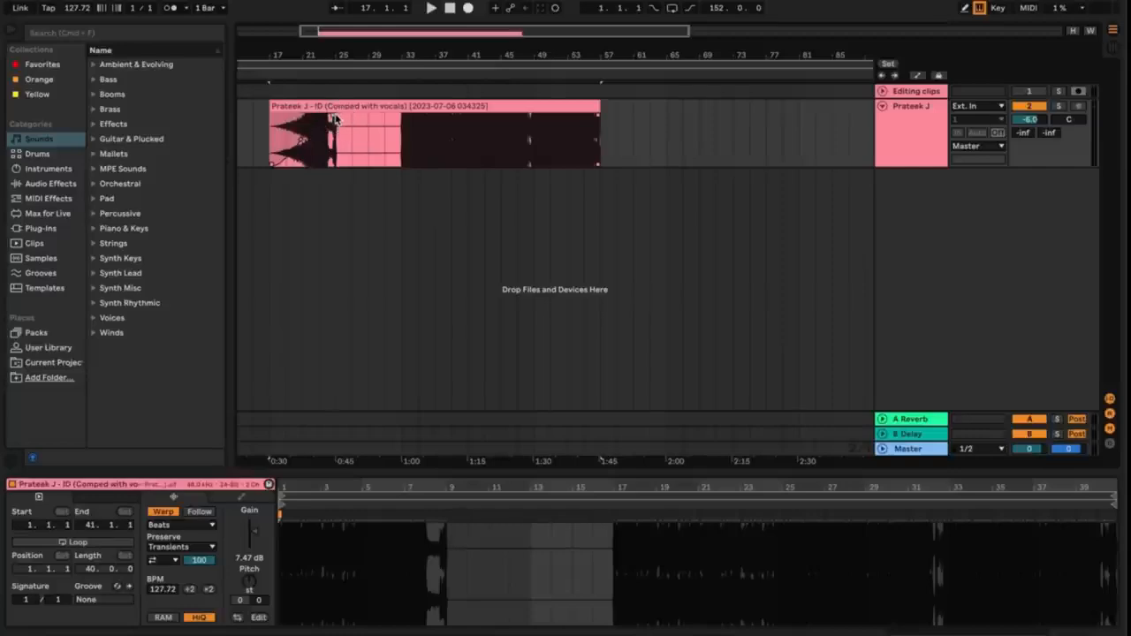
{"action": "left_click", "coordinate": [598, 118]}
{"action": "left_click_drag", "start_coordinate": [598, 119], "coordinate": [398, 96]}
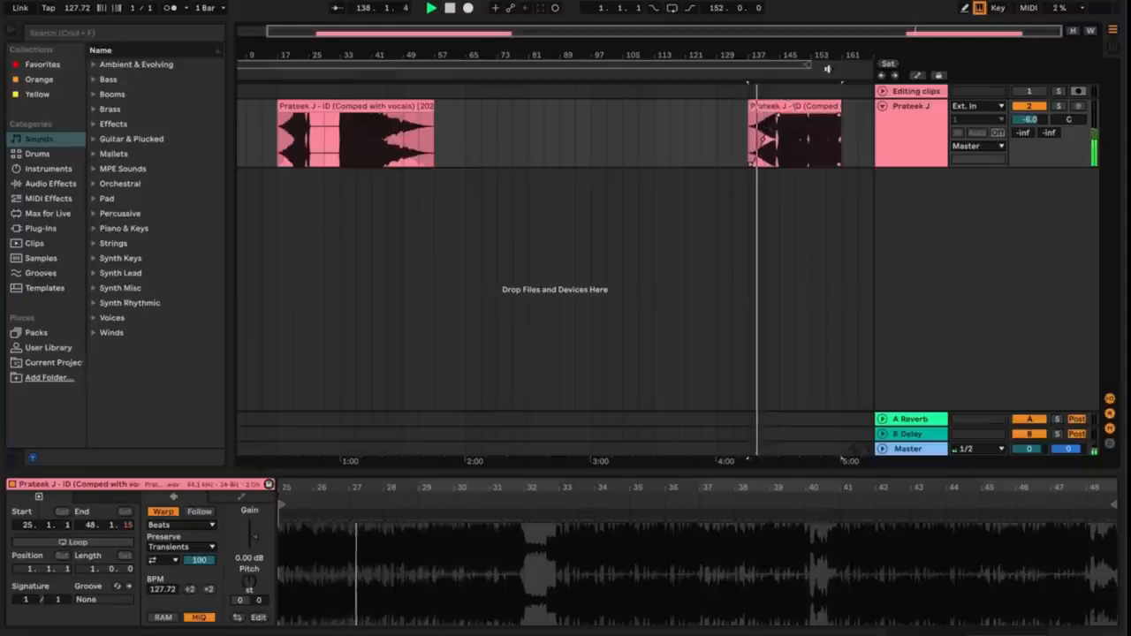
{"action": "left_click_drag", "start_coordinate": [827, 68], "coordinate": [797, 50]}
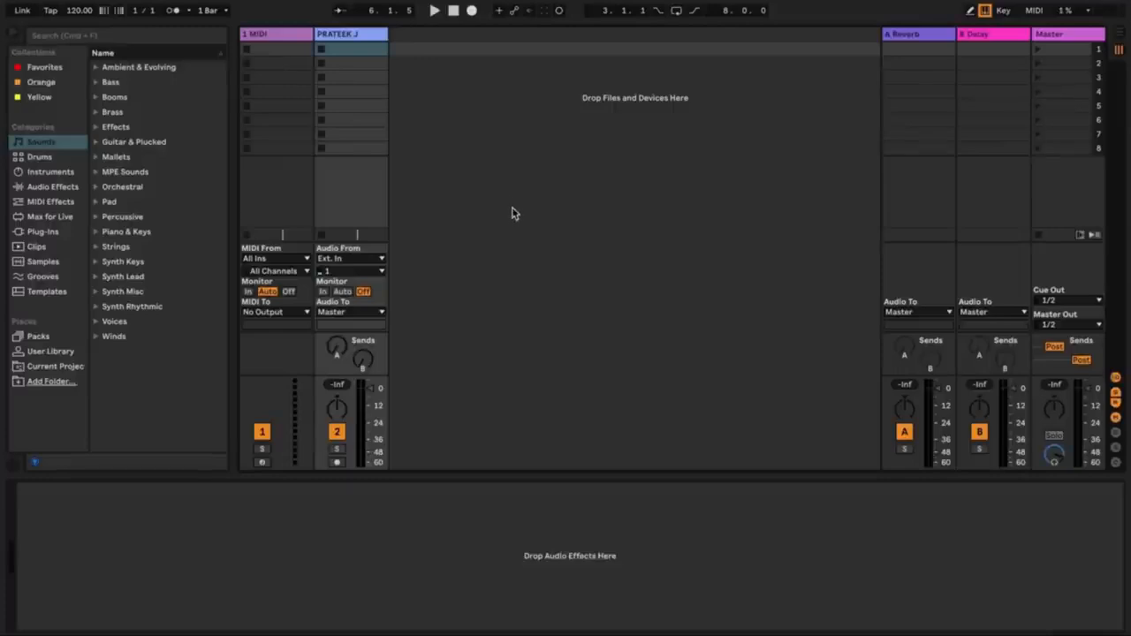
{"action": "left_click", "coordinate": [505, 200]}
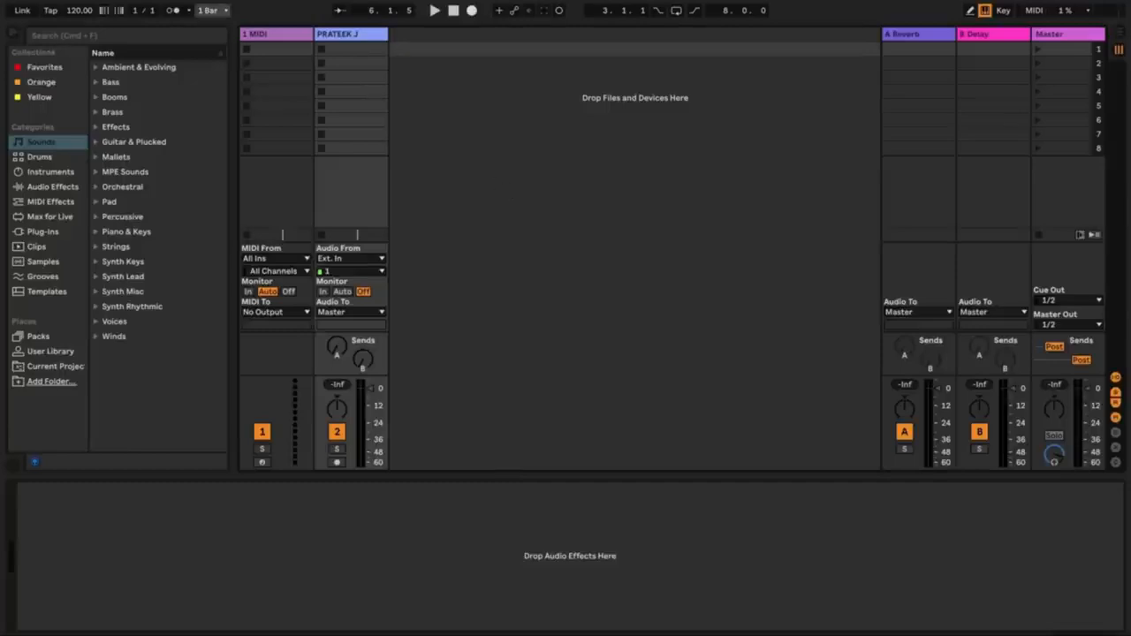
Open the audio preferences and choose CoreAudio as the driver type.
{"action": "left_click", "coordinate": [41, 0]}
{"action": "left_click", "coordinate": [61, 14]}
{"action": "left_click", "coordinate": [41, 1]}
{"action": "left_click", "coordinate": [68, 18]}
{"action": "left_click", "coordinate": [409, 128]}
{"action": "left_click", "coordinate": [412, 145]}
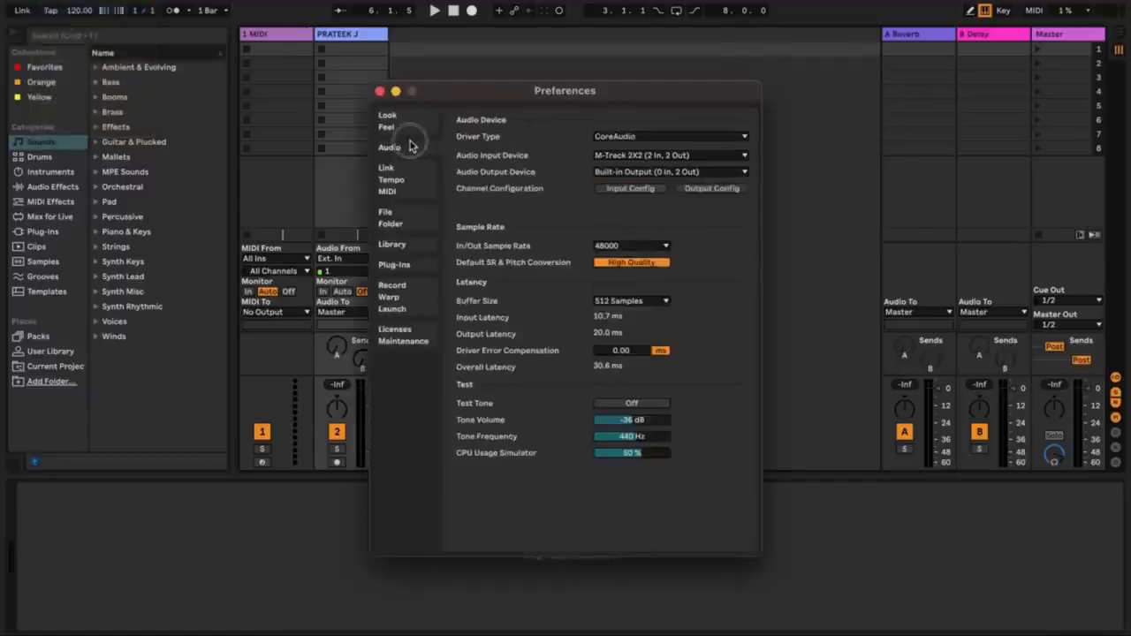
{"action": "left_click", "coordinate": [624, 138]}
{"action": "left_click", "coordinate": [620, 141]}
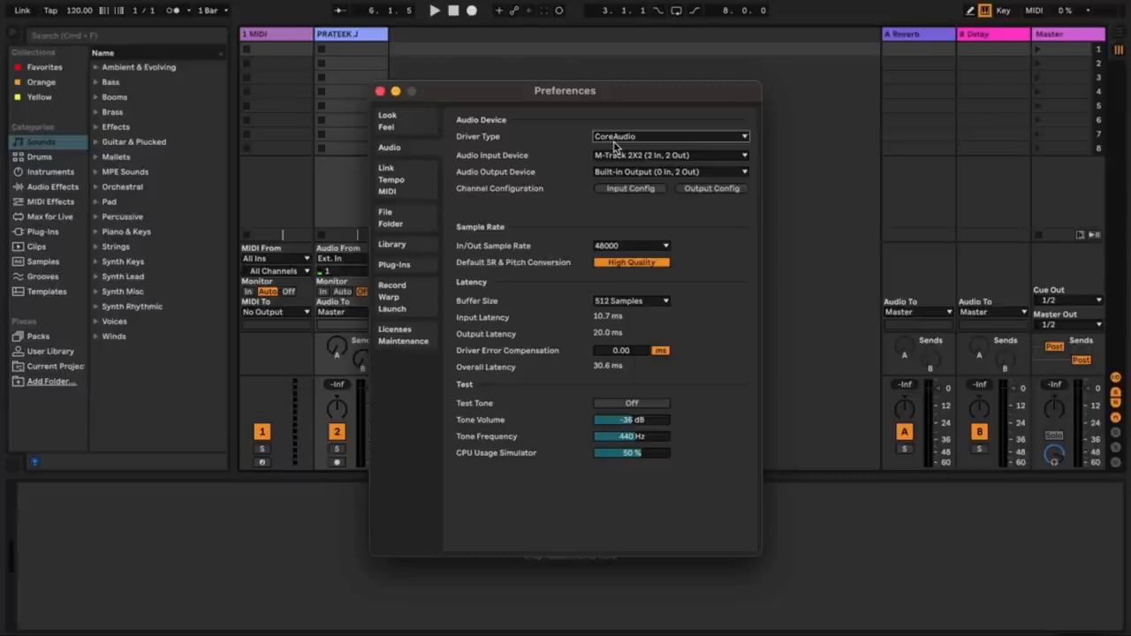
Set the audio input device to M-Track 2X2 (2 In, 2 Out), trying the built-in microphone option along the way.
{"action": "left_click", "coordinate": [639, 157]}
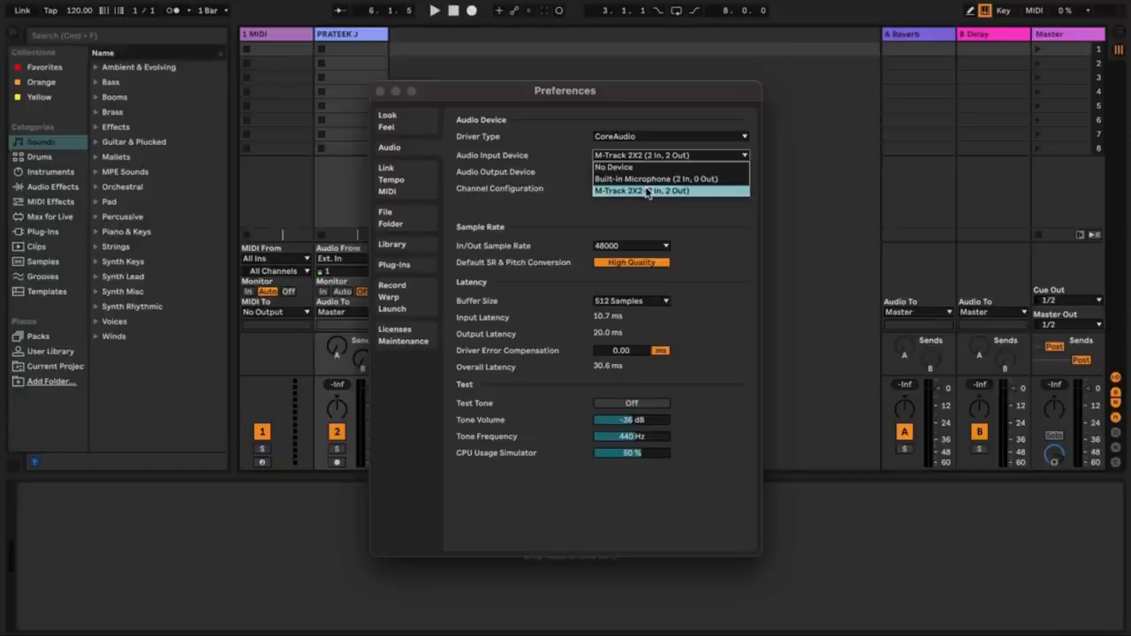
{"action": "left_click", "coordinate": [648, 192]}
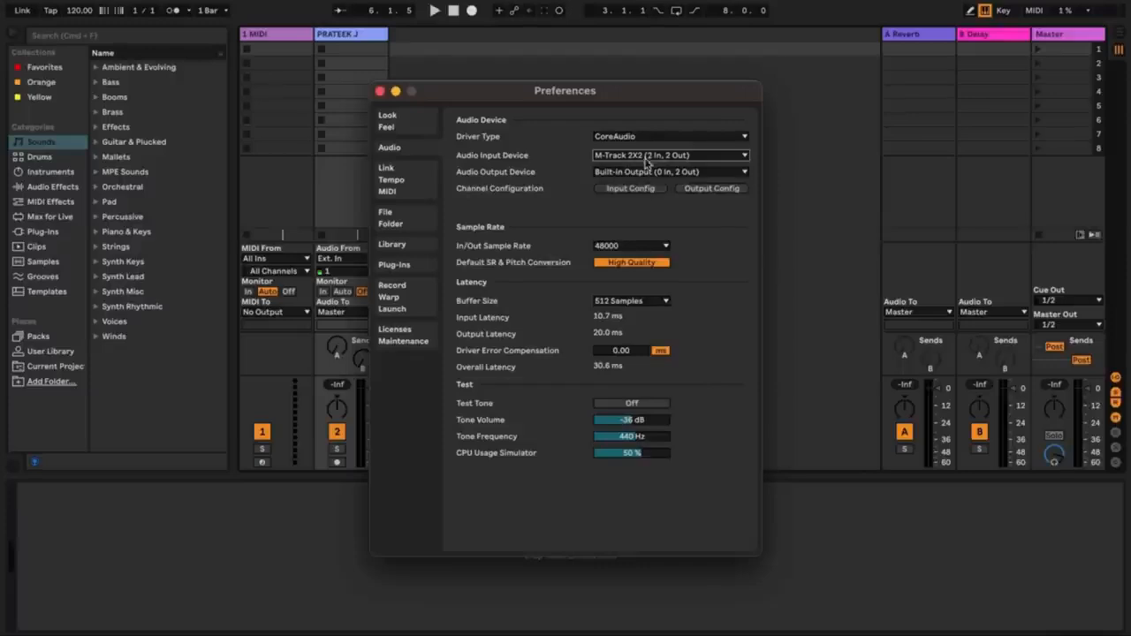
{"action": "left_click", "coordinate": [648, 159]}
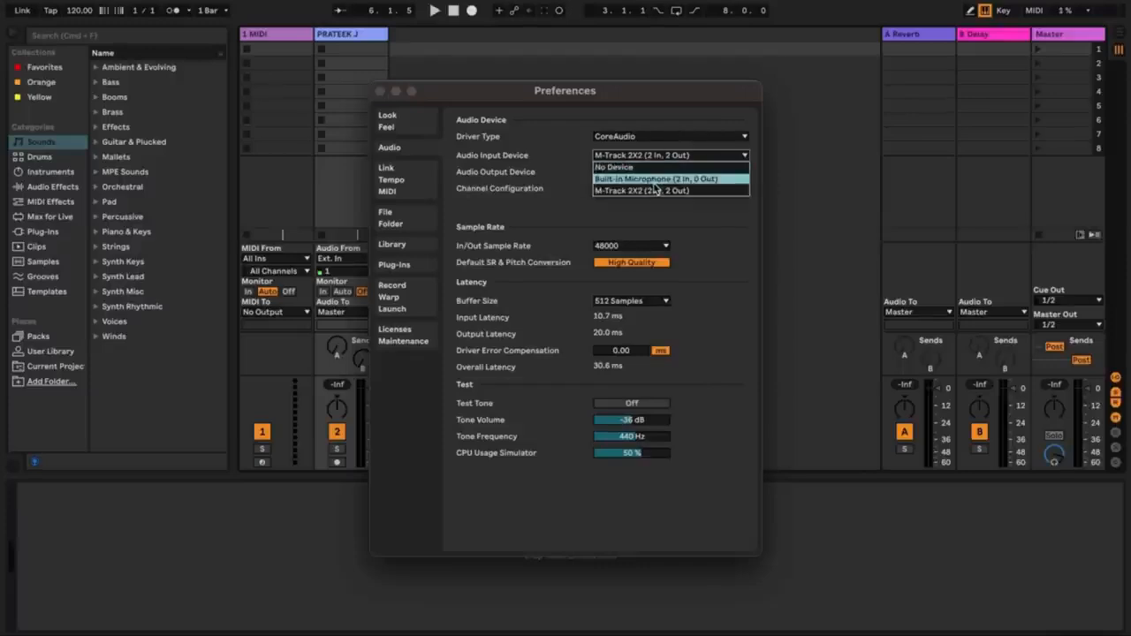
{"action": "left_click", "coordinate": [654, 181]}
{"action": "left_click", "coordinate": [654, 180]}
{"action": "left_click", "coordinate": [653, 155]}
{"action": "left_click", "coordinate": [653, 190]}
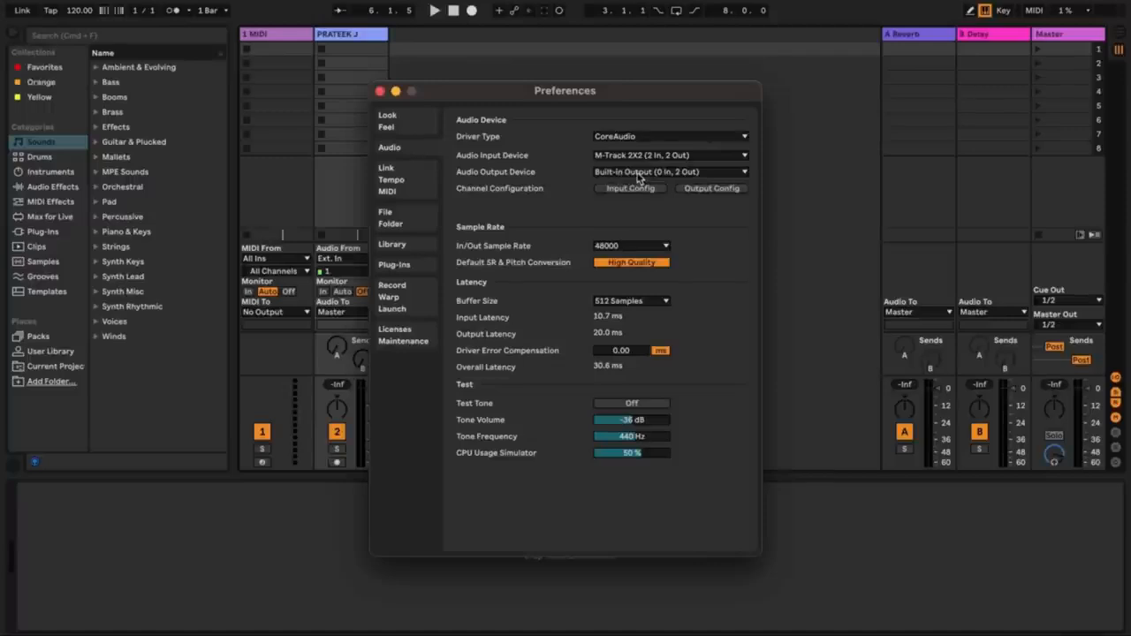
Set the audio output device to M-Track 2X2 (2 In, 2 Out) and close the preferences.
{"action": "left_click", "coordinate": [640, 175]}
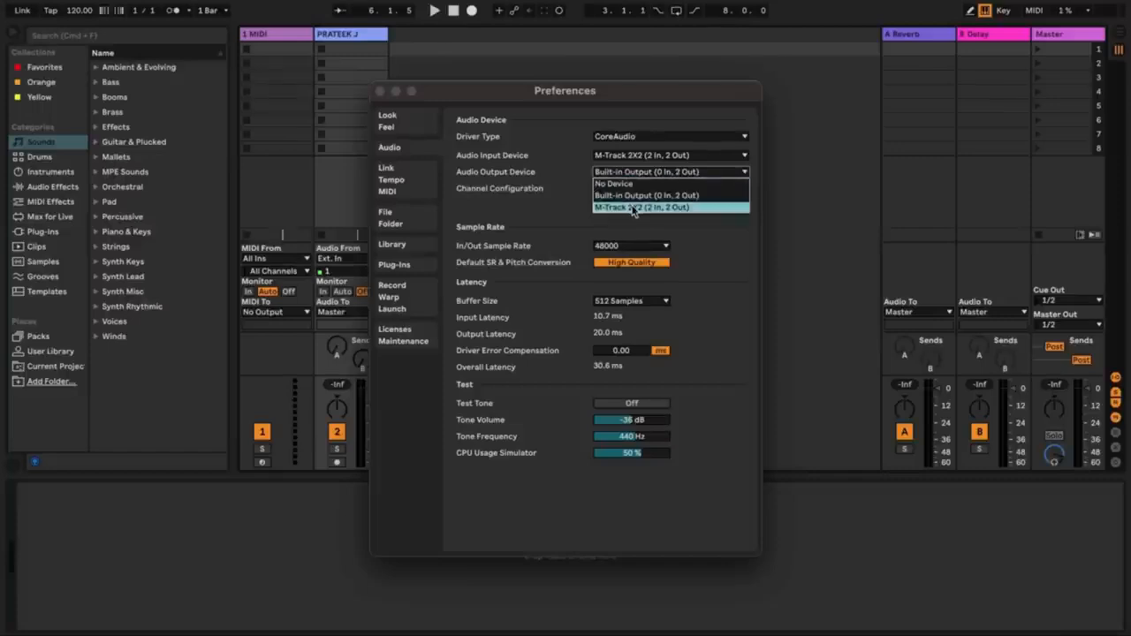
{"action": "left_click", "coordinate": [633, 209]}
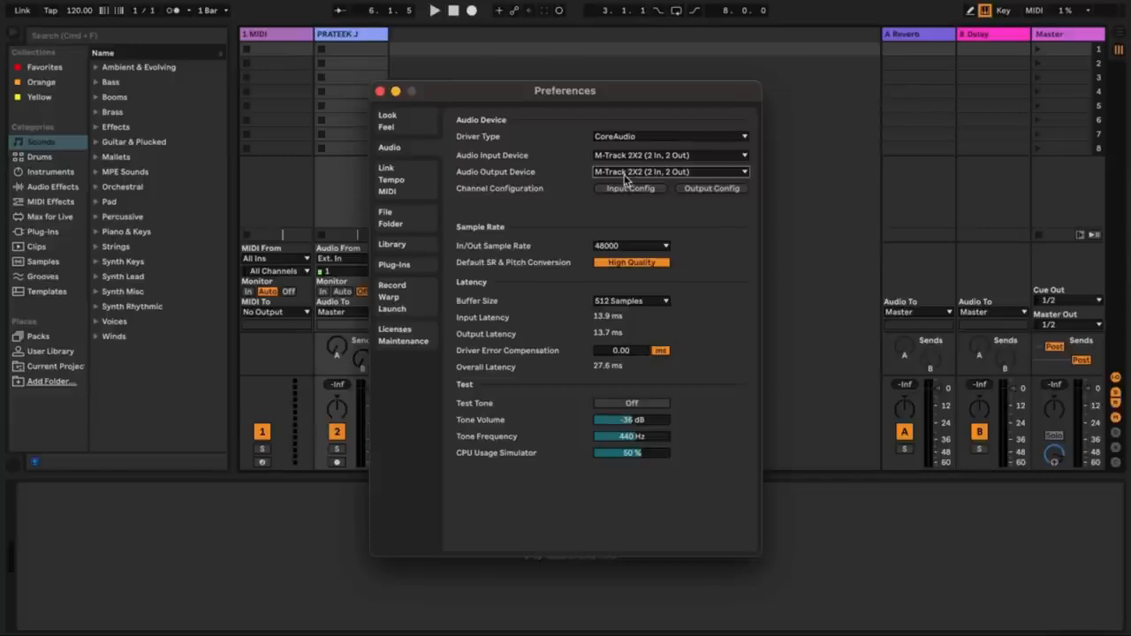
{"action": "left_click", "coordinate": [379, 91]}
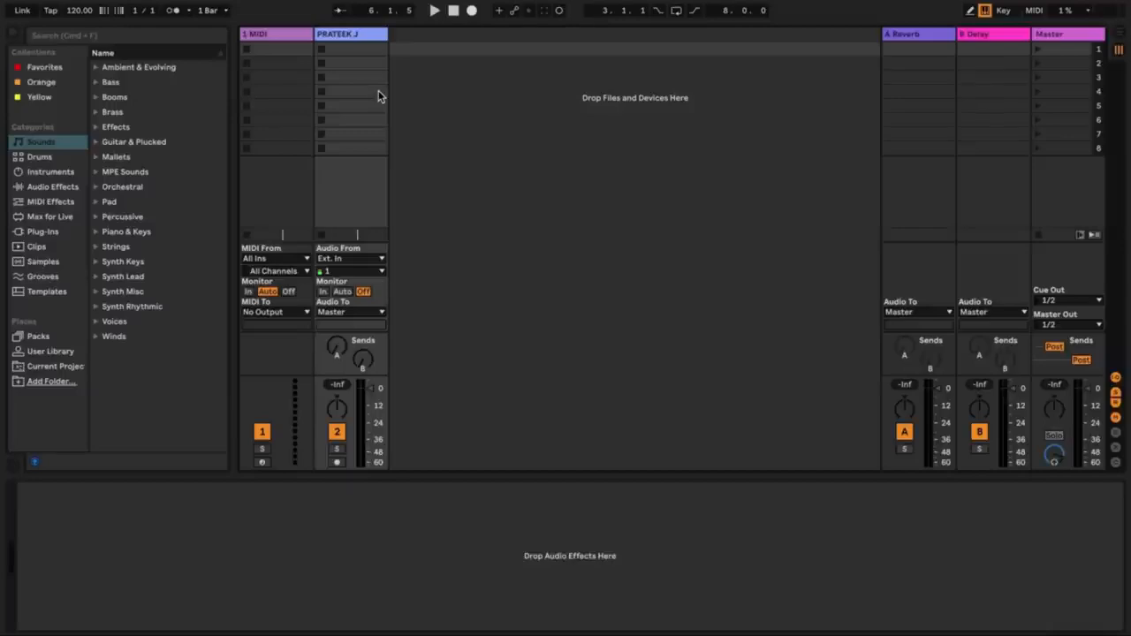
Arm the audio track and record clips one after another into its first three session slots.
{"action": "left_click", "coordinate": [336, 461]}
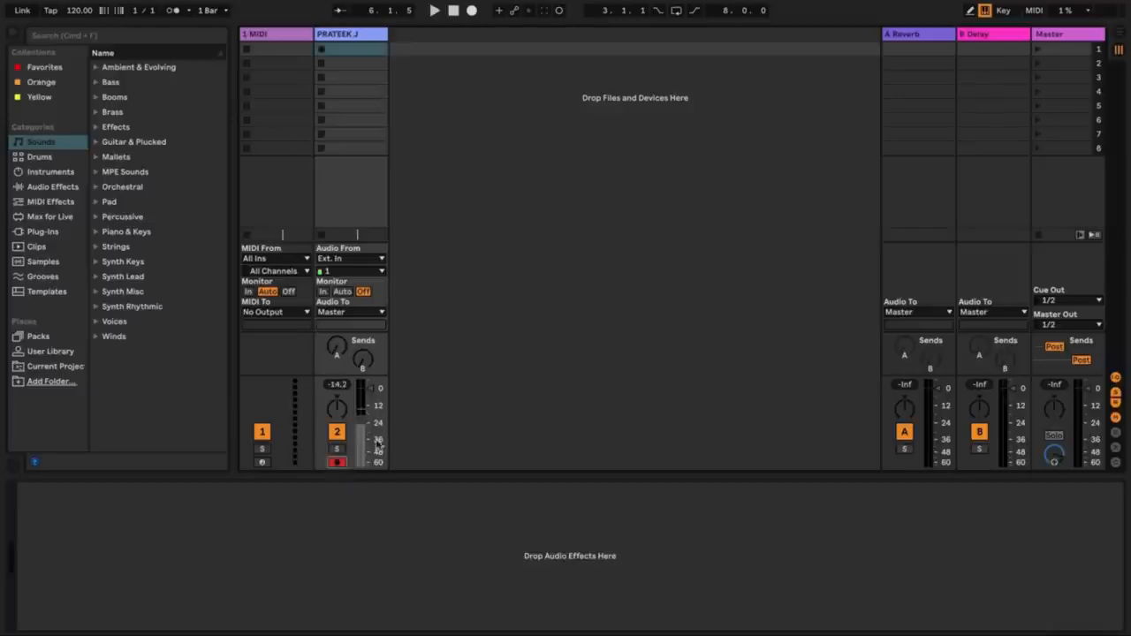
{"action": "left_click", "coordinate": [321, 49]}
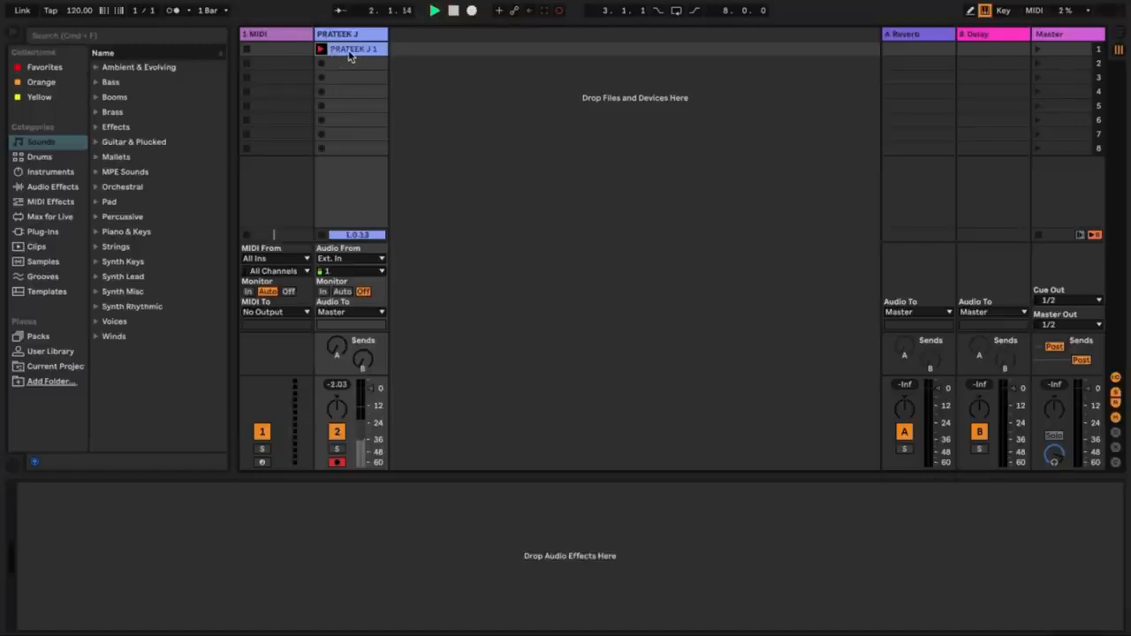
{"action": "left_click", "coordinate": [350, 55]}
{"action": "left_click", "coordinate": [321, 64]}
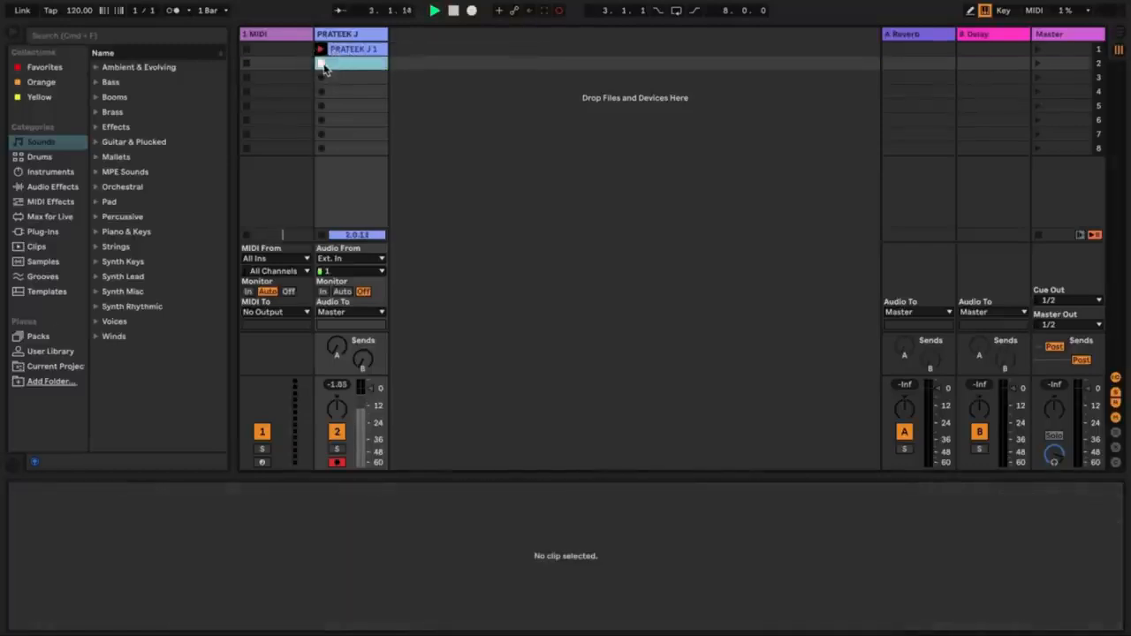
{"action": "left_click", "coordinate": [321, 78]}
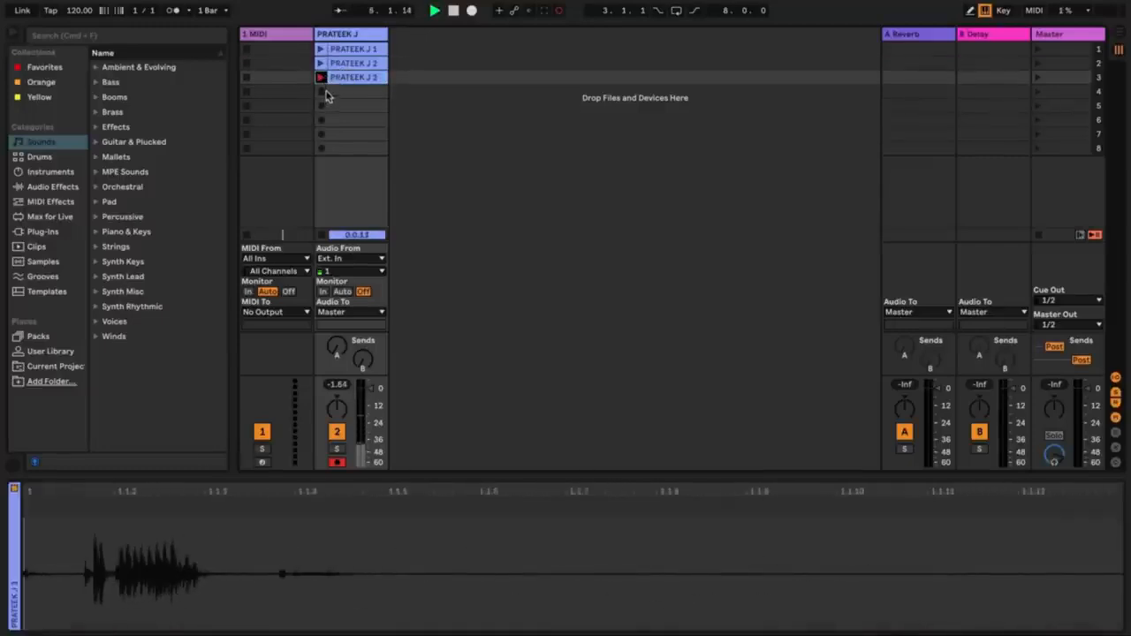
{"action": "left_click", "coordinate": [339, 54]}
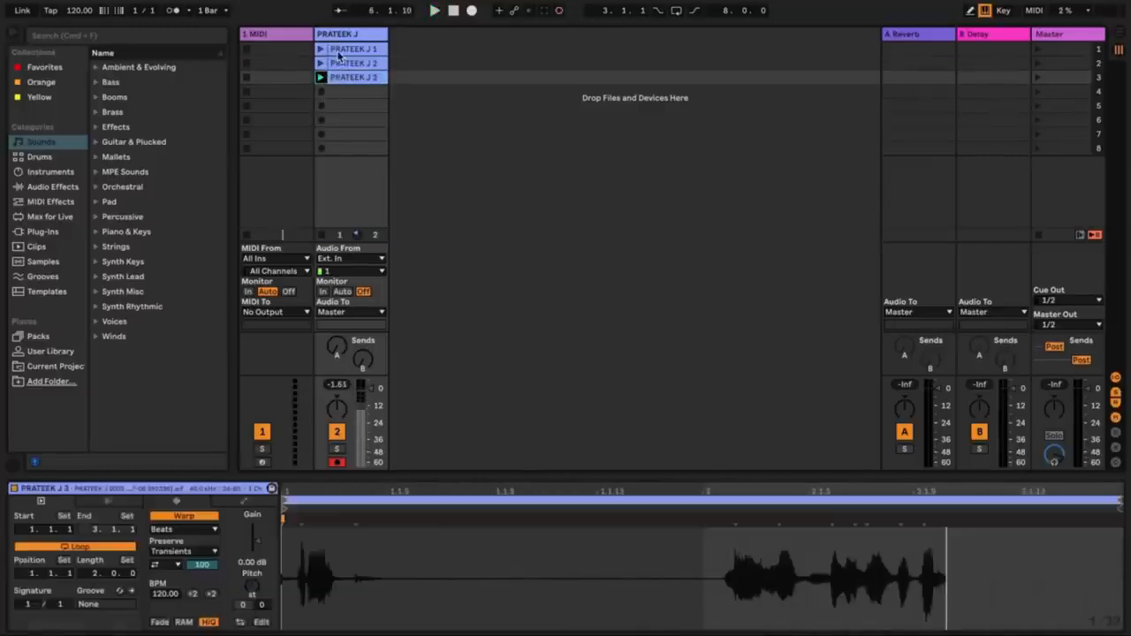
In the Arrangement view, arm the audio track and record a take of about four bars starting at bar 17.
{"action": "key", "text": "Tab"}
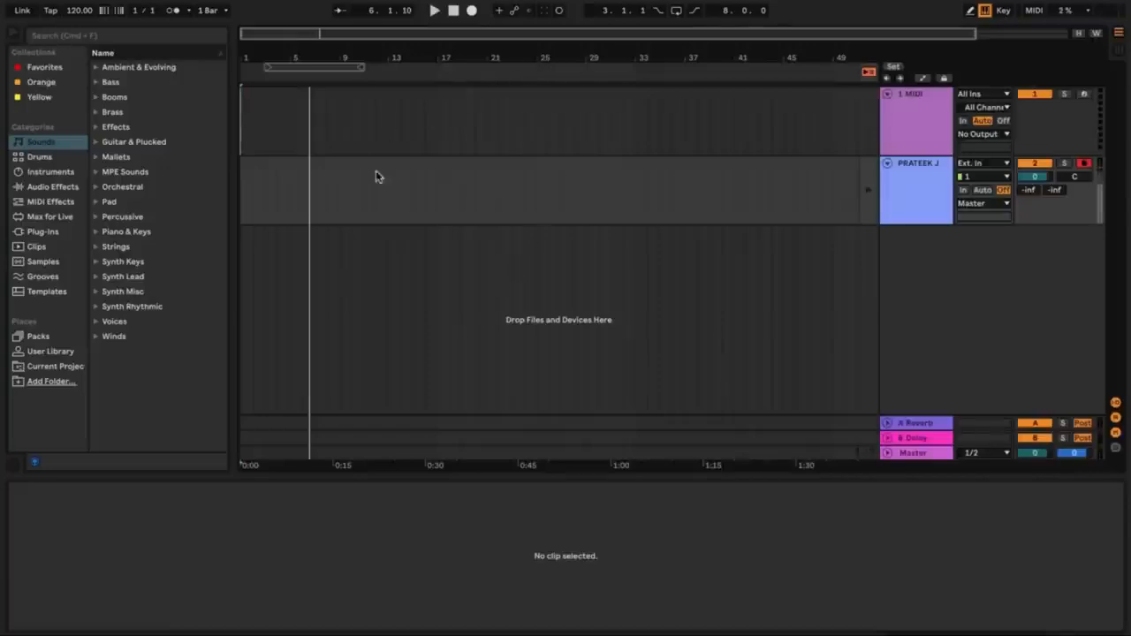
{"action": "left_click", "coordinate": [1085, 164]}
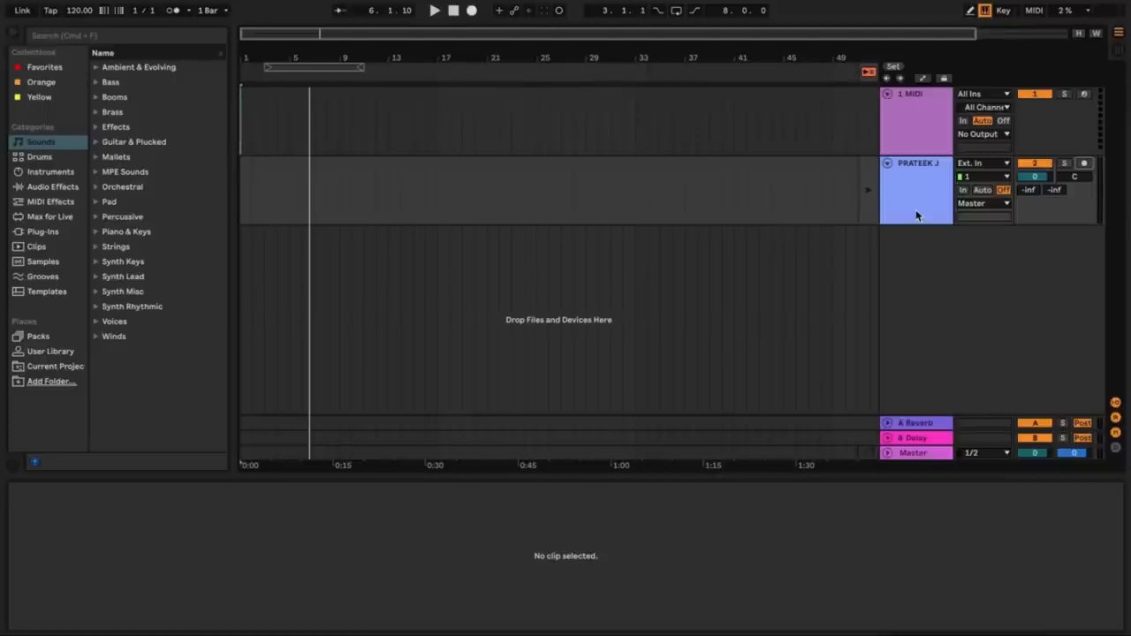
{"action": "left_click", "coordinate": [1083, 165]}
{"action": "left_click", "coordinate": [1082, 166]}
{"action": "left_click", "coordinate": [1085, 164]}
{"action": "left_click", "coordinate": [449, 193]}
{"action": "left_click", "coordinate": [434, 194]}
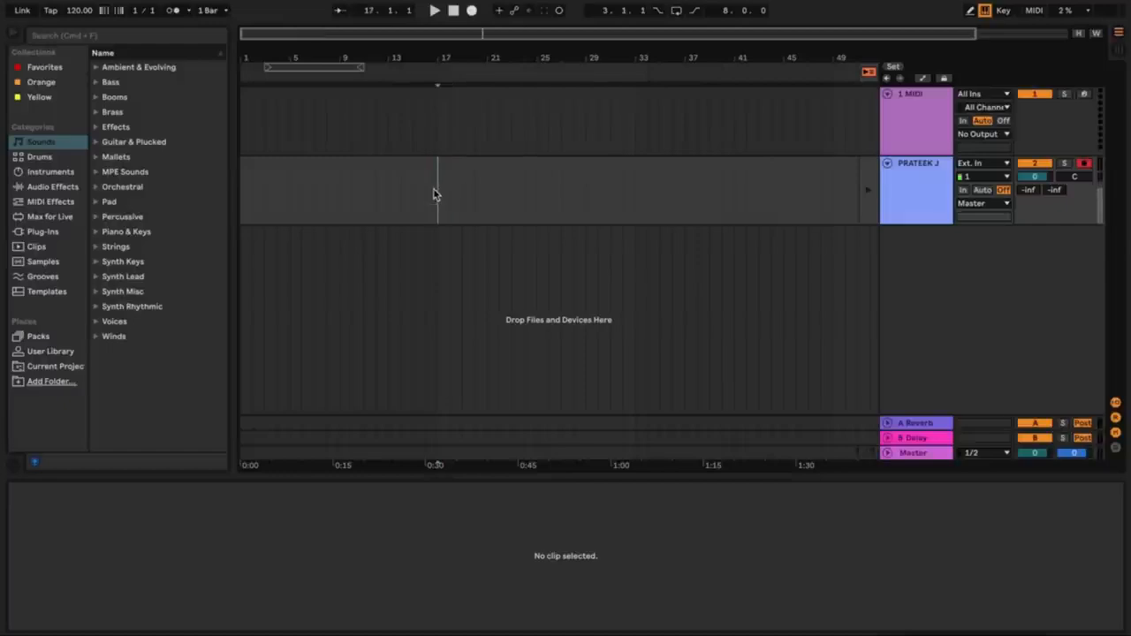
{"action": "left_click", "coordinate": [472, 11]}
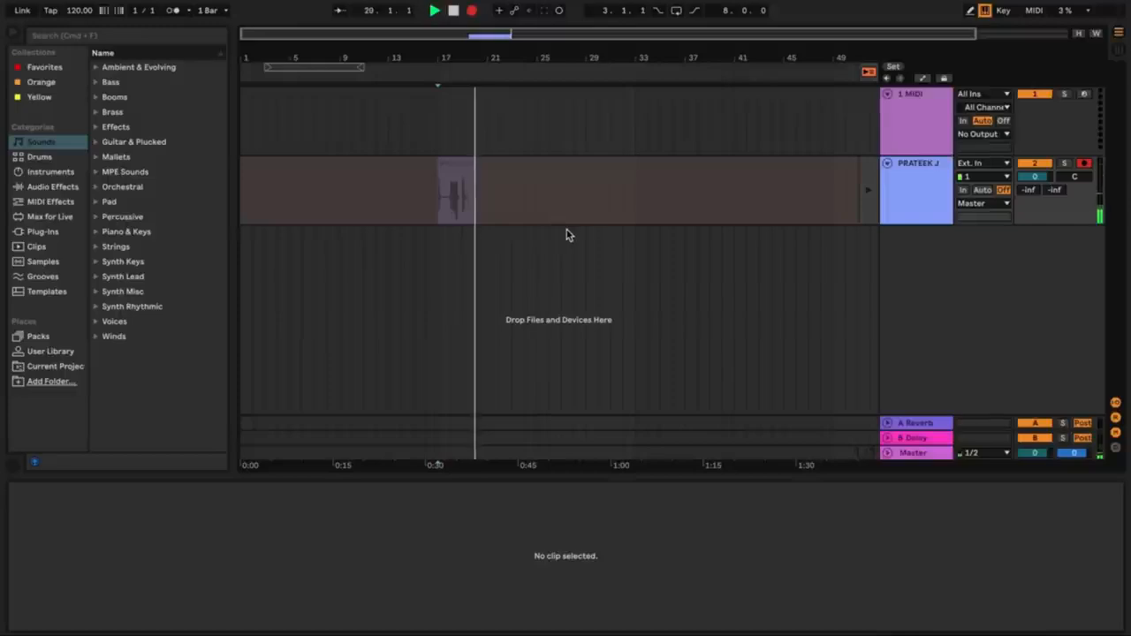
{"action": "key", "text": "F9"}
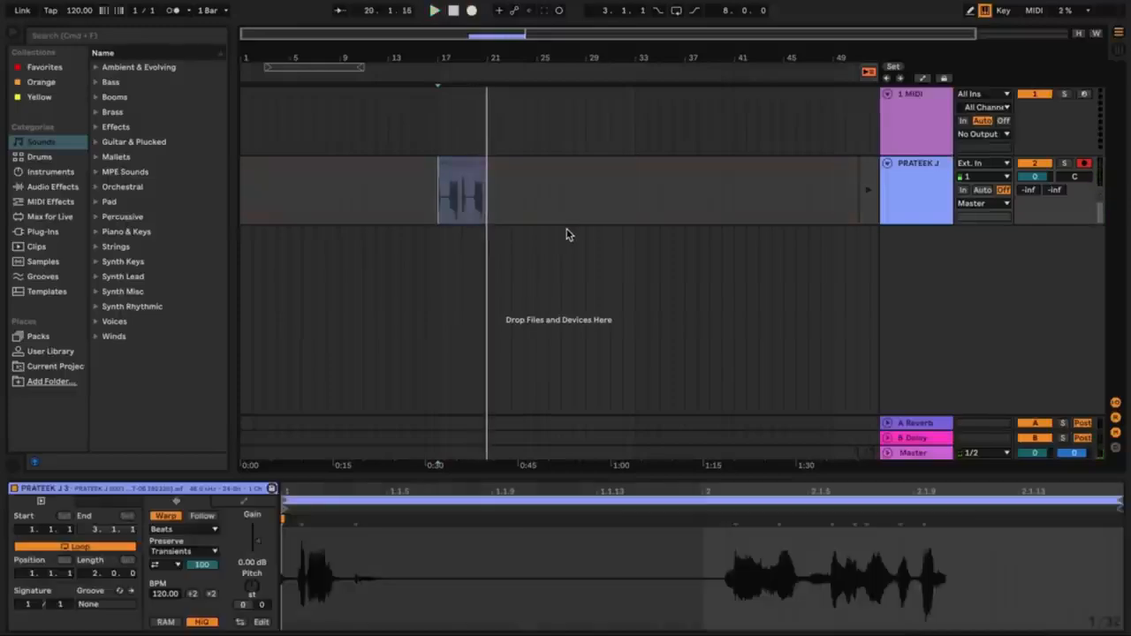
Switch playback back to the arrangement and show the audio track's take lanes with one additional lane inserted.
{"action": "left_click", "coordinate": [928, 208]}
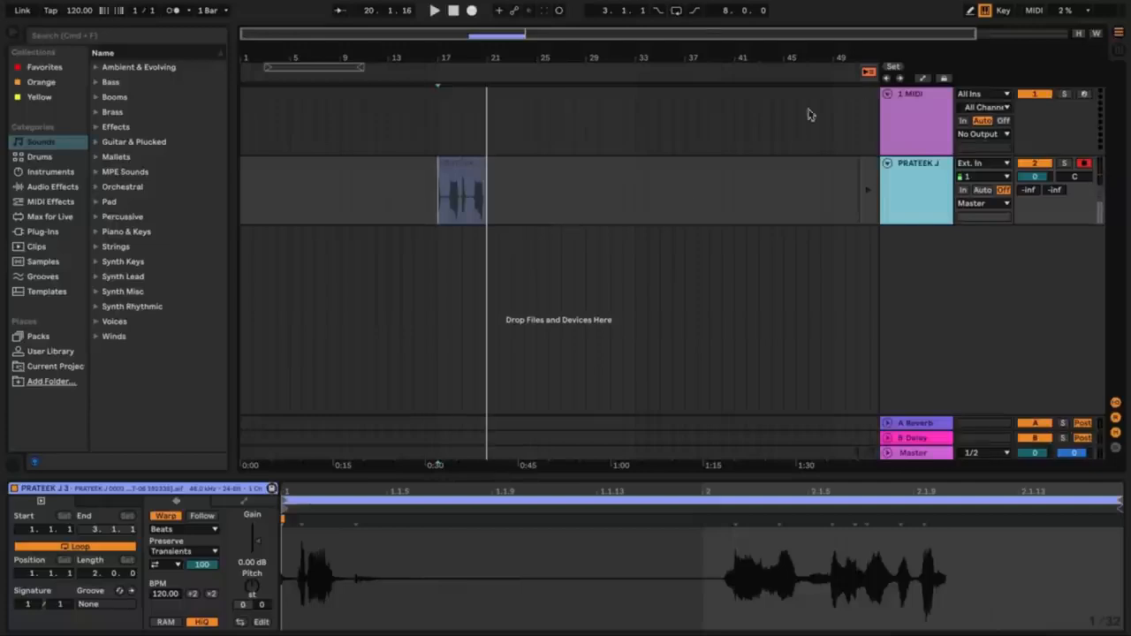
{"action": "left_click", "coordinate": [869, 71]}
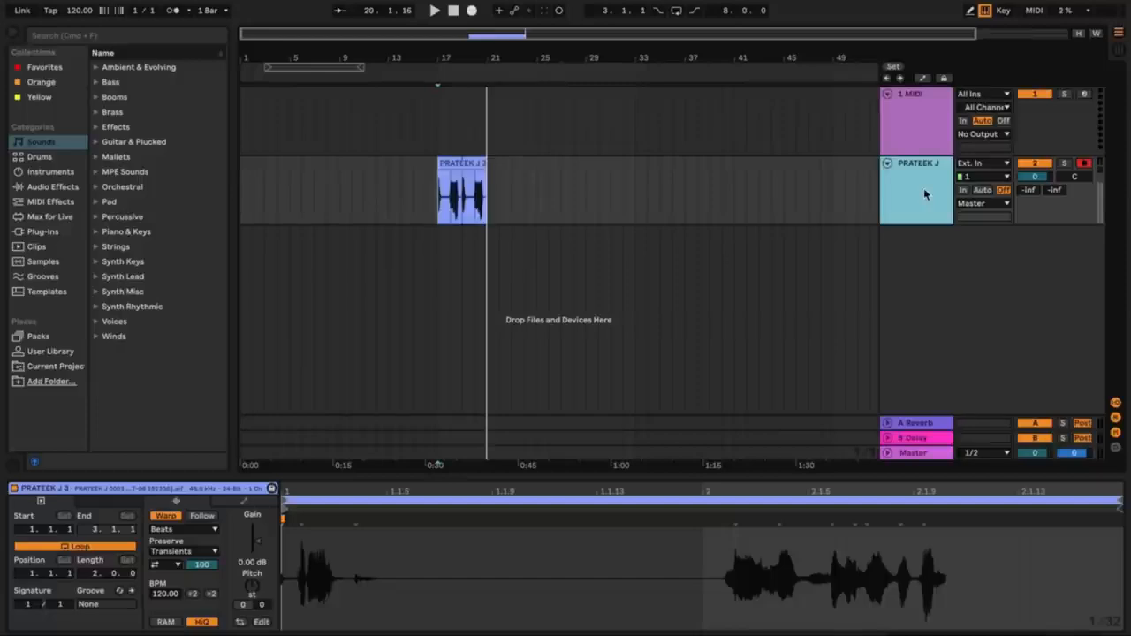
{"action": "key", "text": "super+alt+u"}
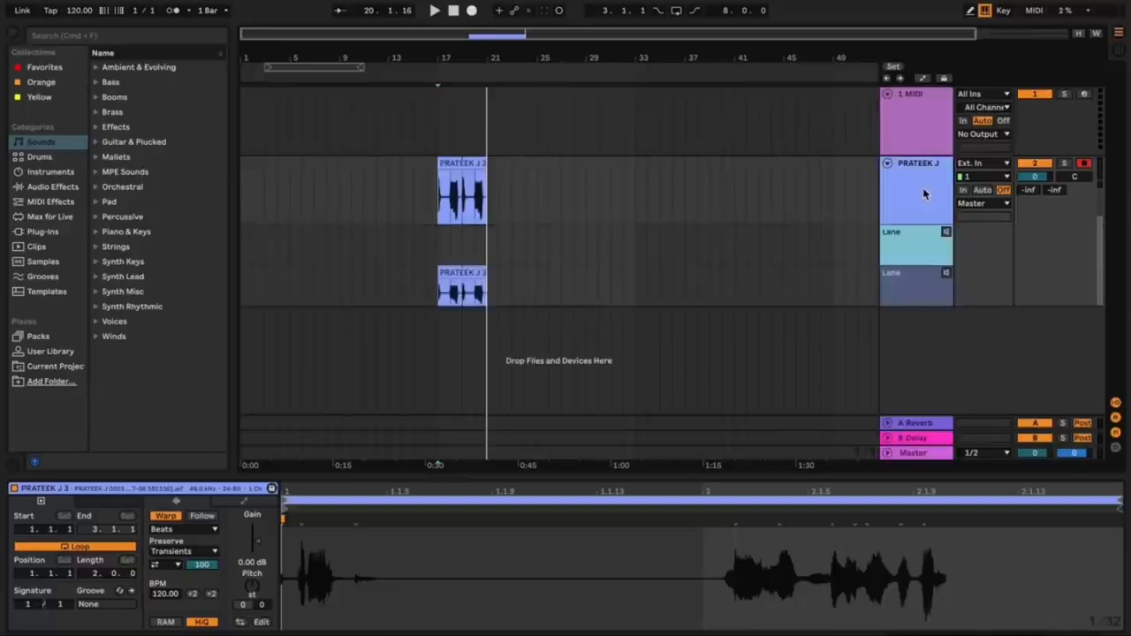
{"action": "right_click", "coordinate": [917, 248]}
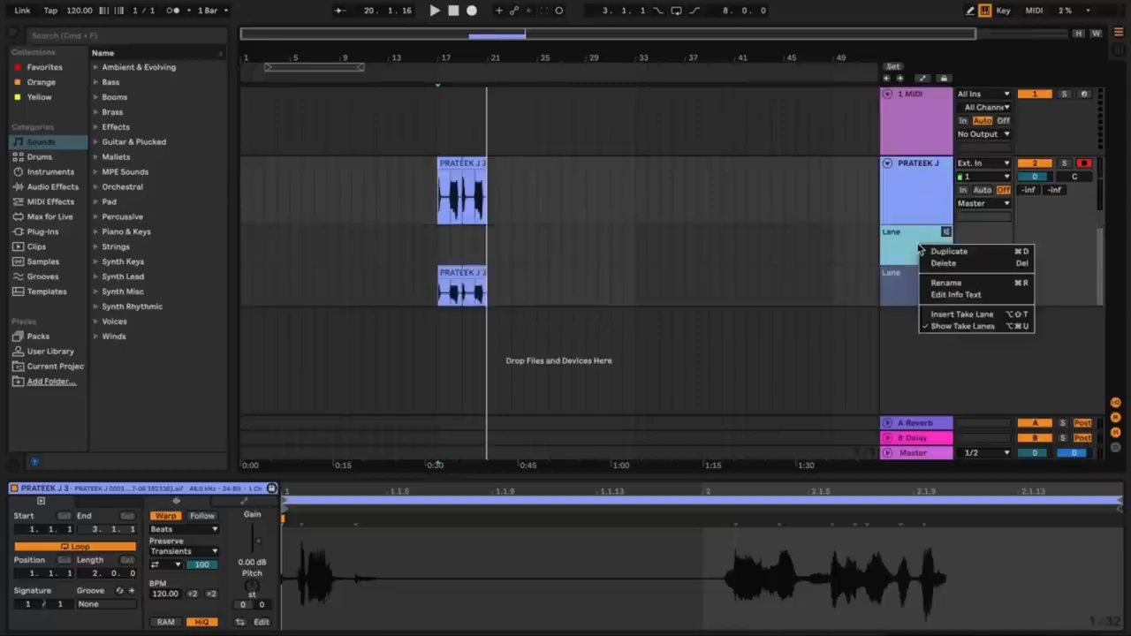
{"action": "left_click", "coordinate": [948, 316]}
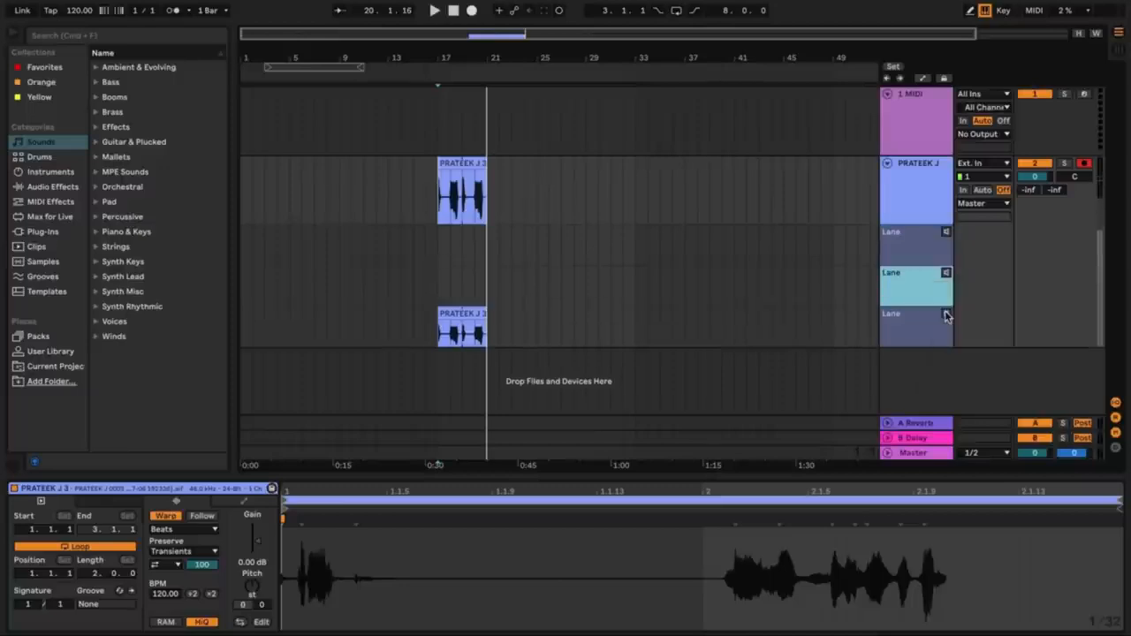
Record a second take of about four bars on the audio track from bar 17 into the first take lane.
{"action": "left_click", "coordinate": [906, 243]}
{"action": "left_click", "coordinate": [906, 189]}
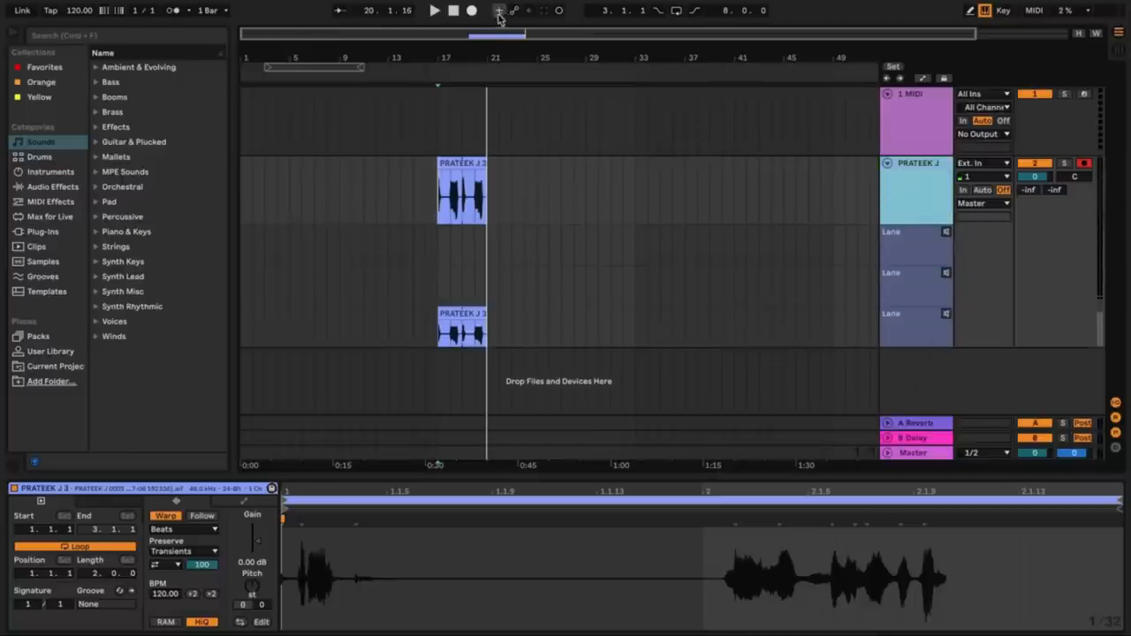
{"action": "left_click", "coordinate": [472, 10]}
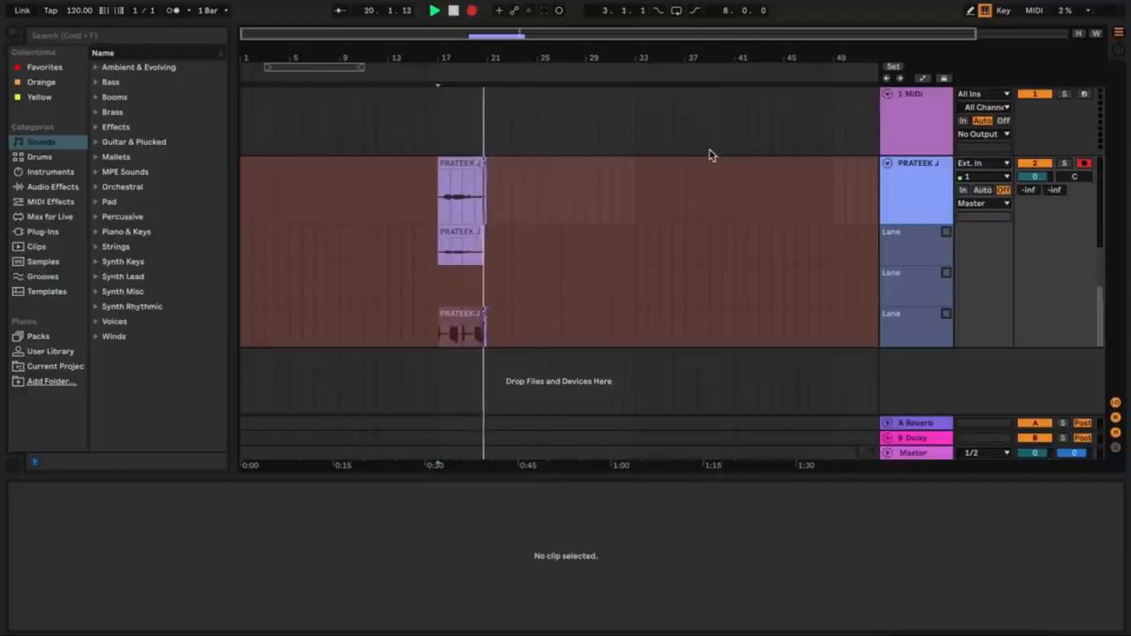
{"action": "key", "text": "space"}
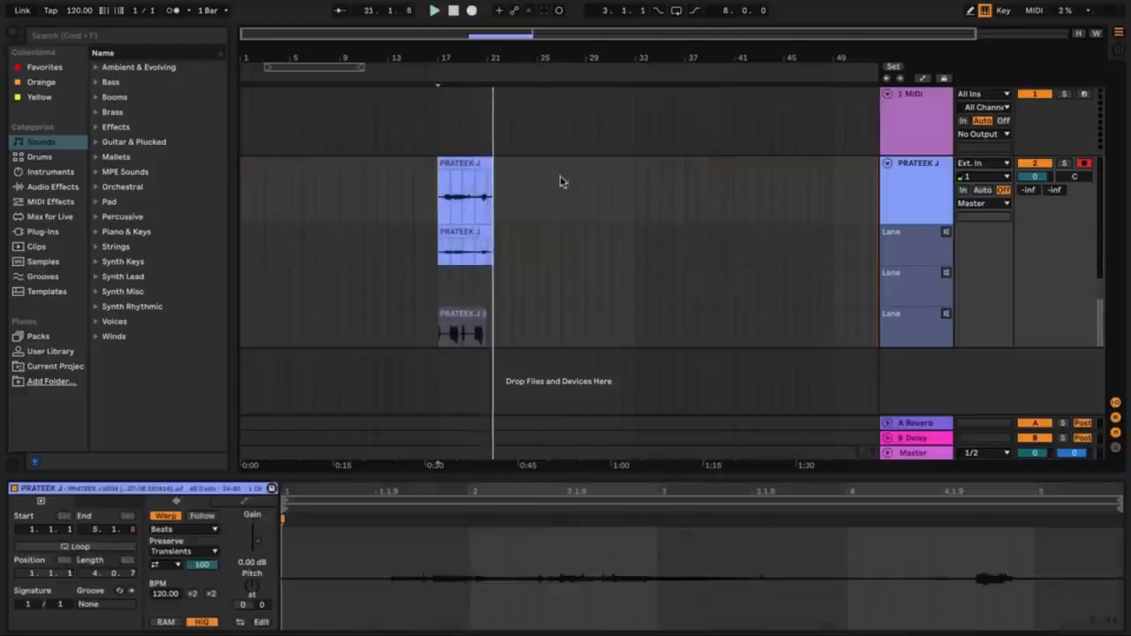
Record another take from bar 17 into the empty middle take lane of the audio track.
{"action": "left_click", "coordinate": [441, 281]}
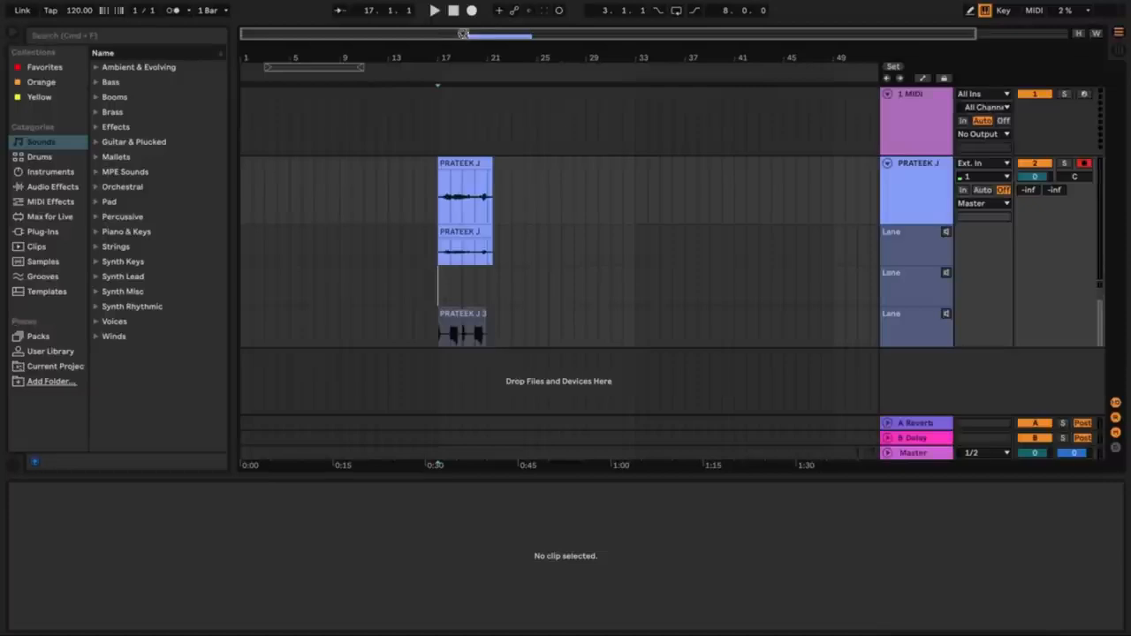
{"action": "left_click", "coordinate": [472, 10]}
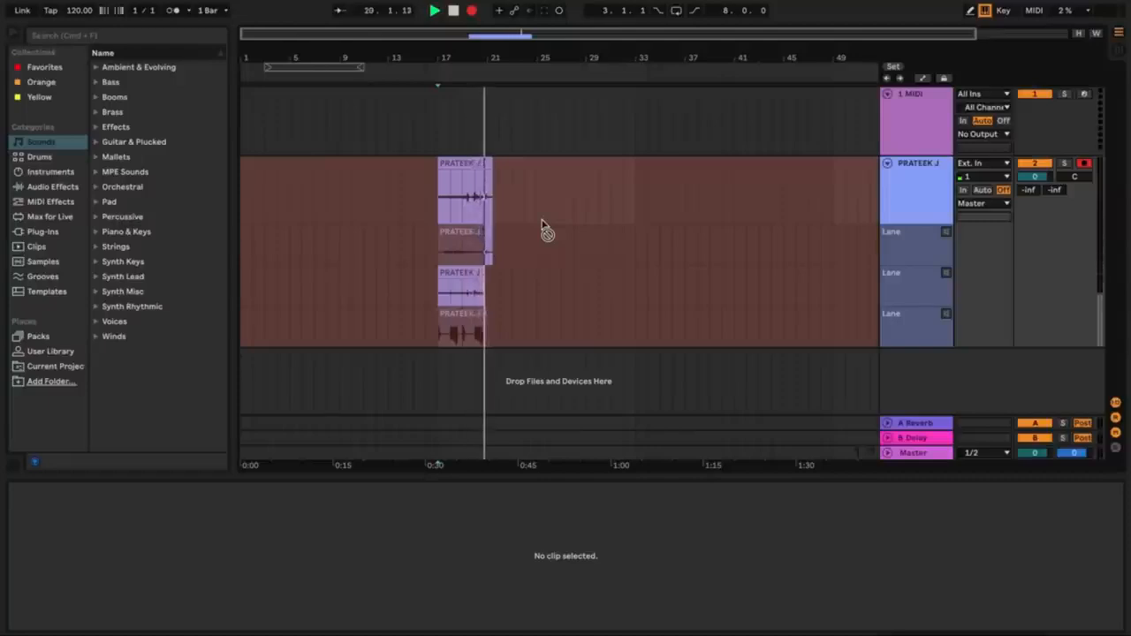
{"action": "key", "text": "space"}
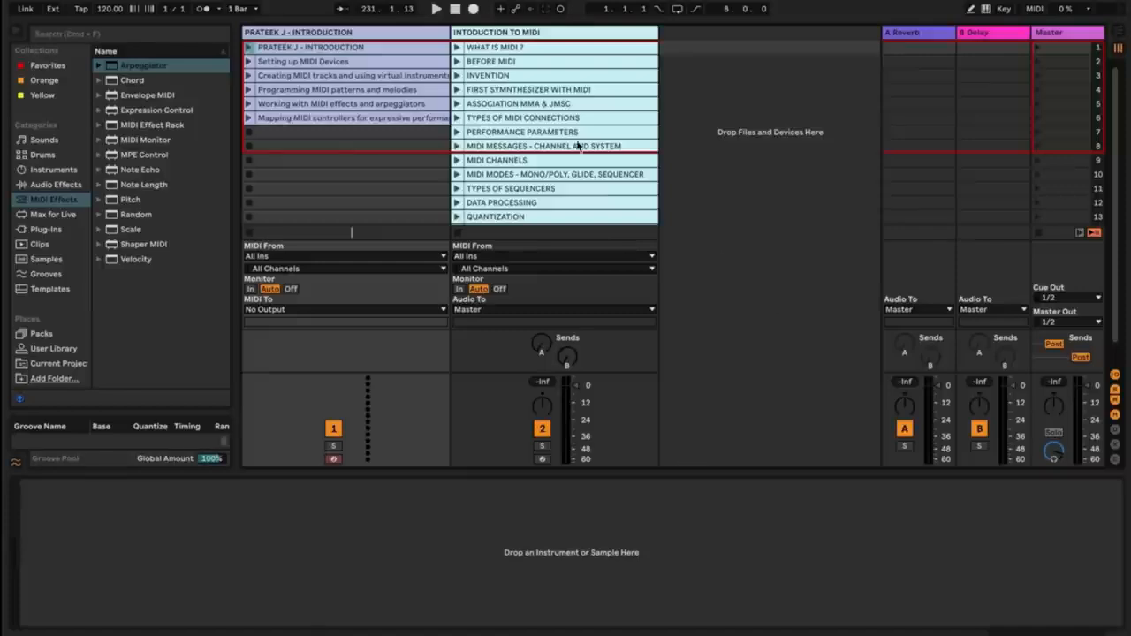
Go through the first track's topic clips from "Setting up MIDI Devices" to the controller mapping clip, ending on "WHAT IS MIDI ?".
{"action": "left_click", "coordinate": [346, 60]}
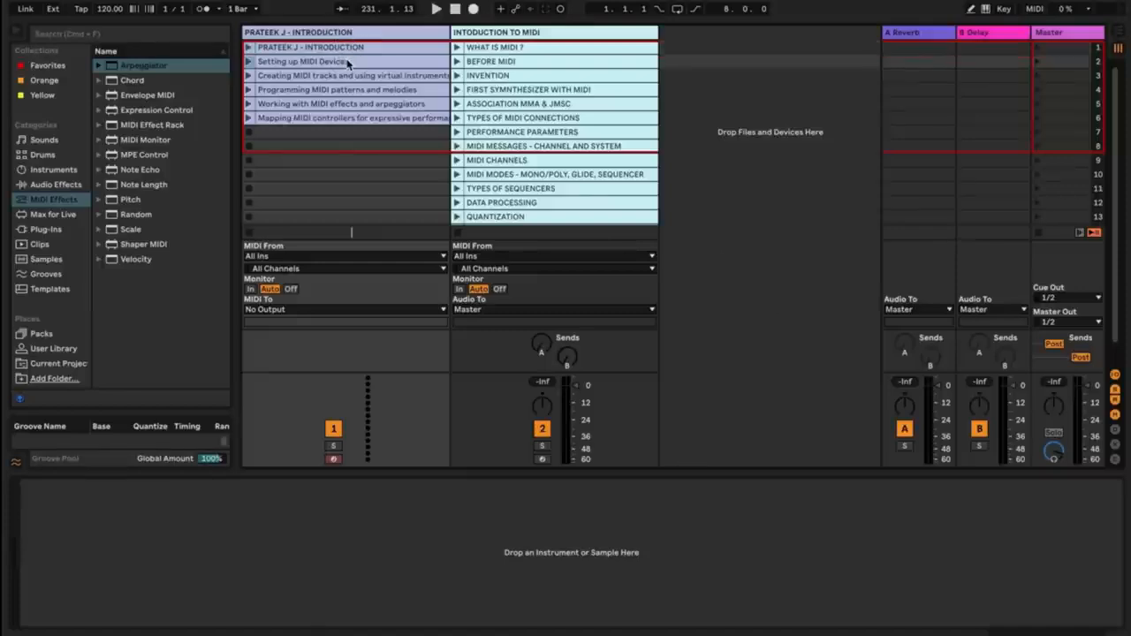
{"action": "left_click", "coordinate": [352, 76]}
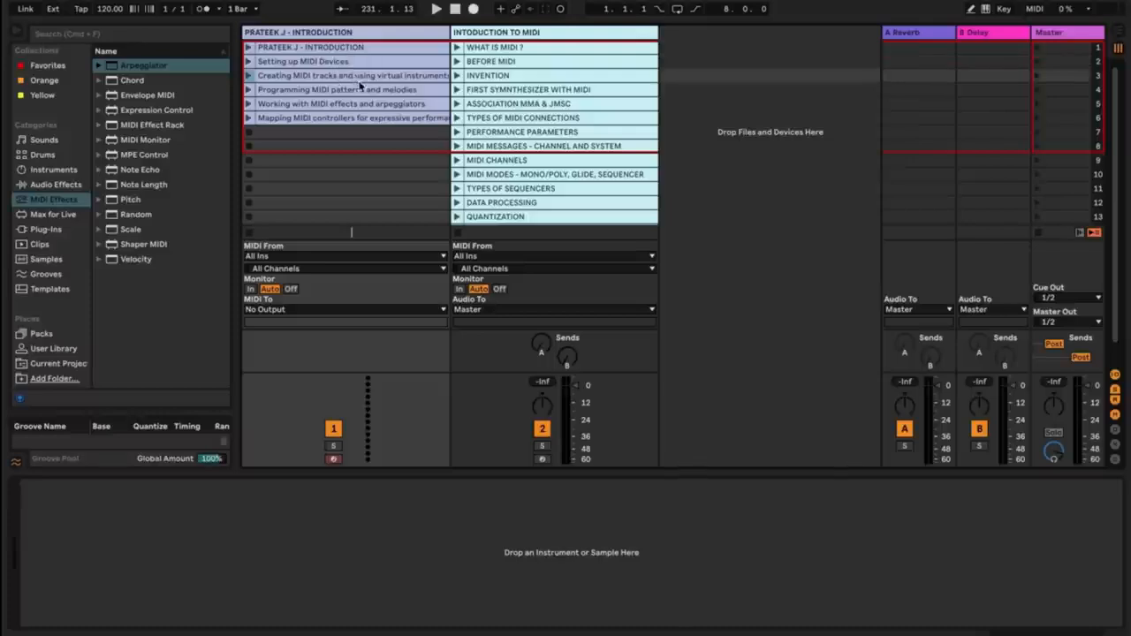
{"action": "left_click", "coordinate": [426, 92]}
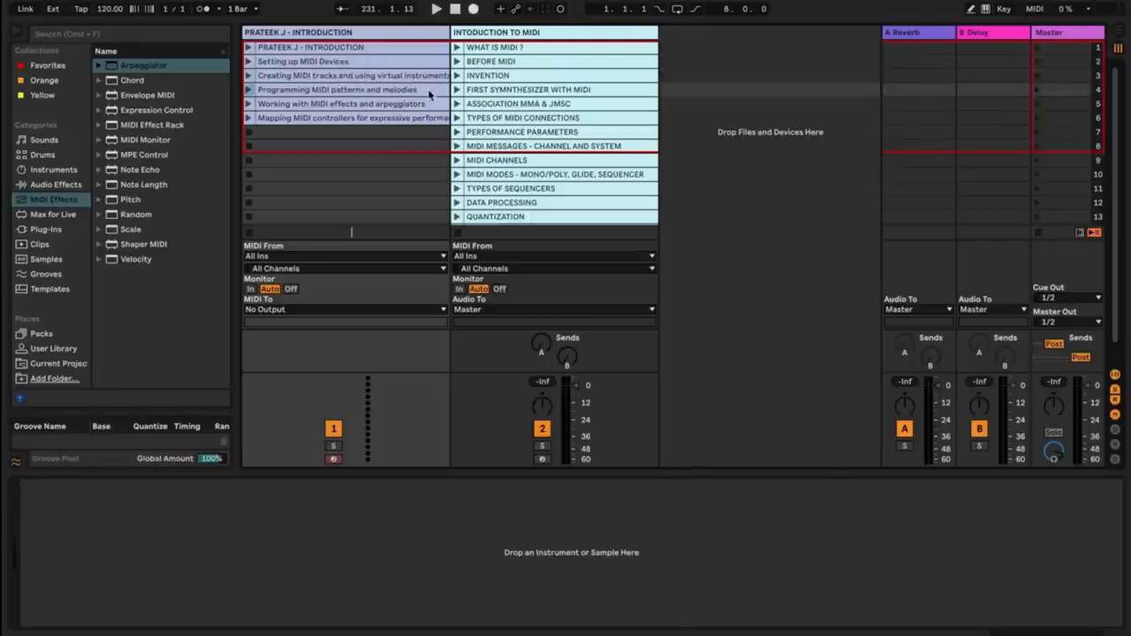
{"action": "left_click", "coordinate": [431, 103]}
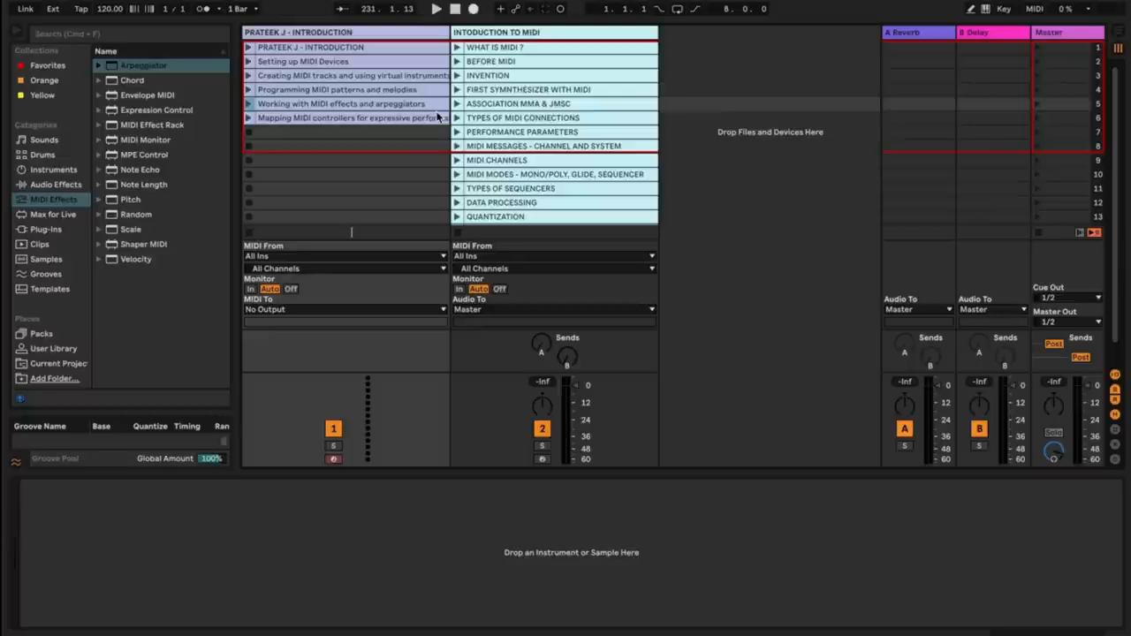
{"action": "left_click", "coordinate": [436, 119]}
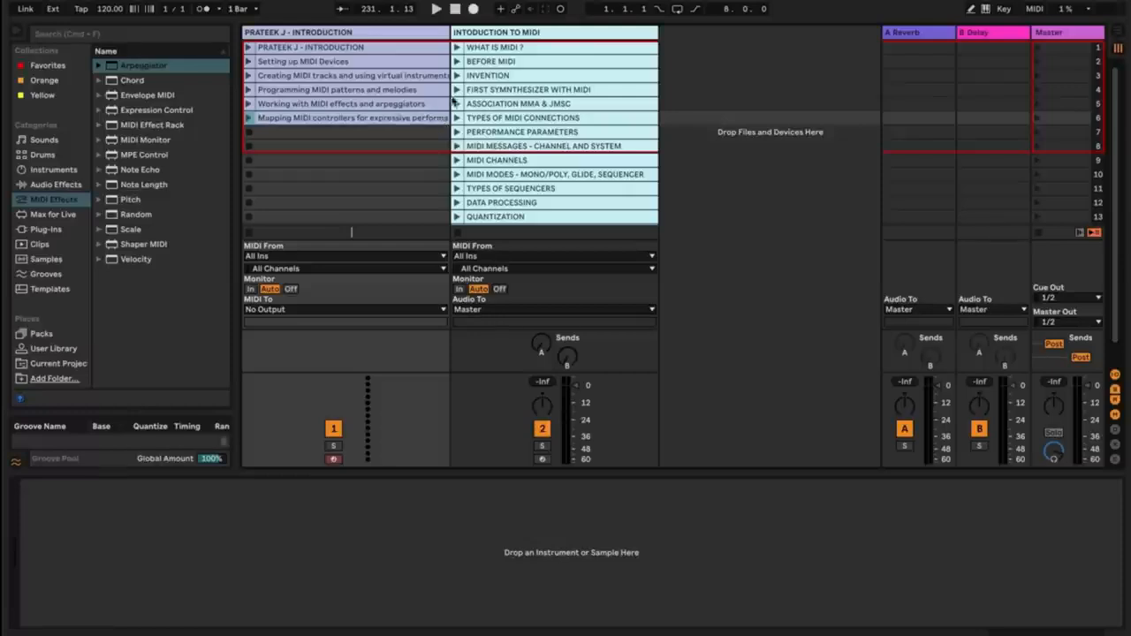
{"action": "left_click", "coordinate": [494, 50]}
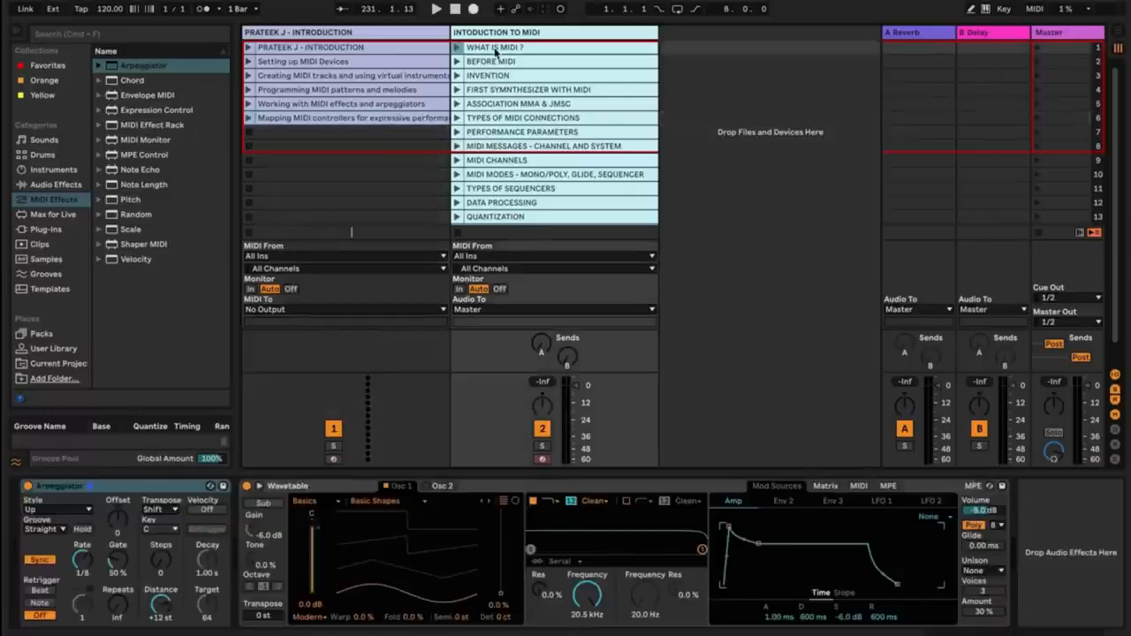
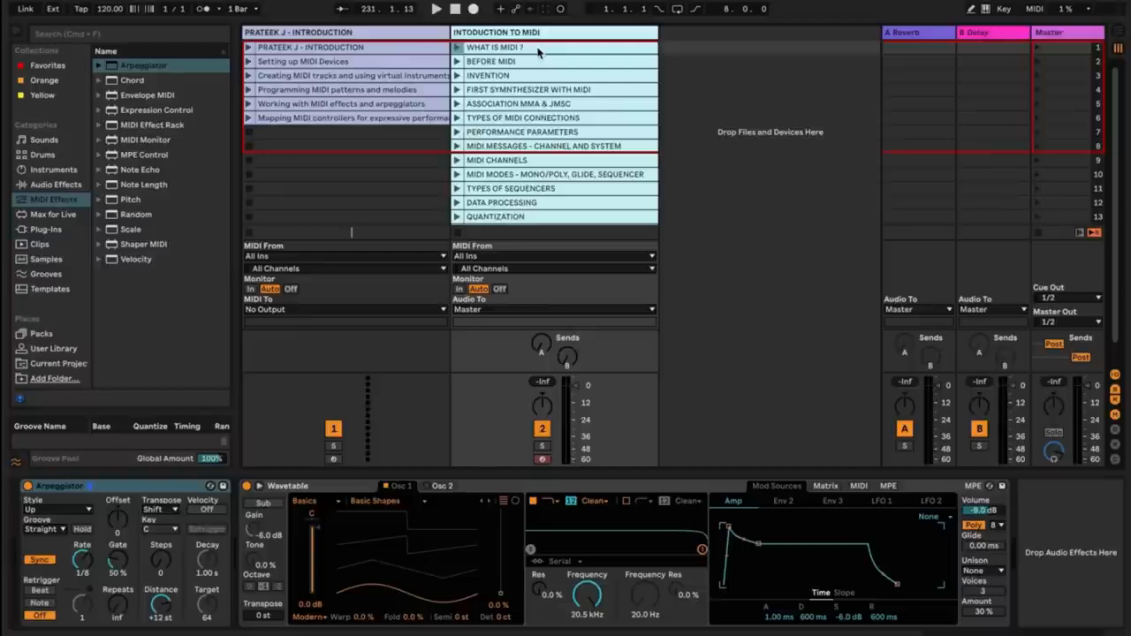
Select the BEFORE MIDI clip and preview the image "A CV Sythesizer.jpg" from the MIDI Introduction folder in Finder.
{"action": "key", "text": "Down"}
{"action": "key", "text": "super+Tab"}
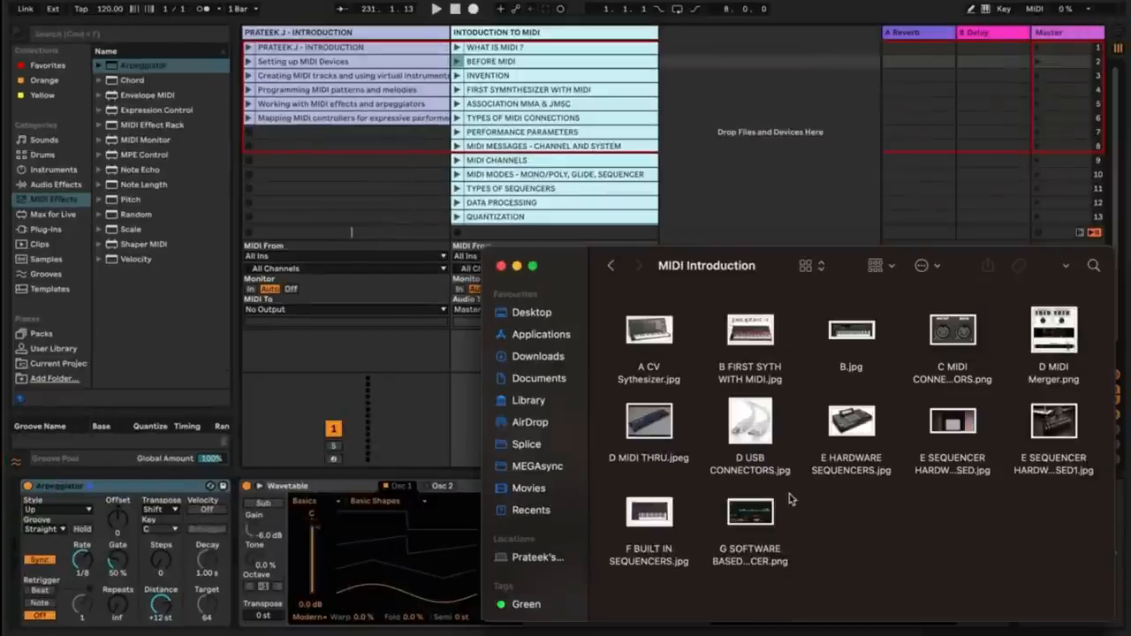
{"action": "left_click", "coordinate": [669, 341]}
{"action": "key", "text": "space"}
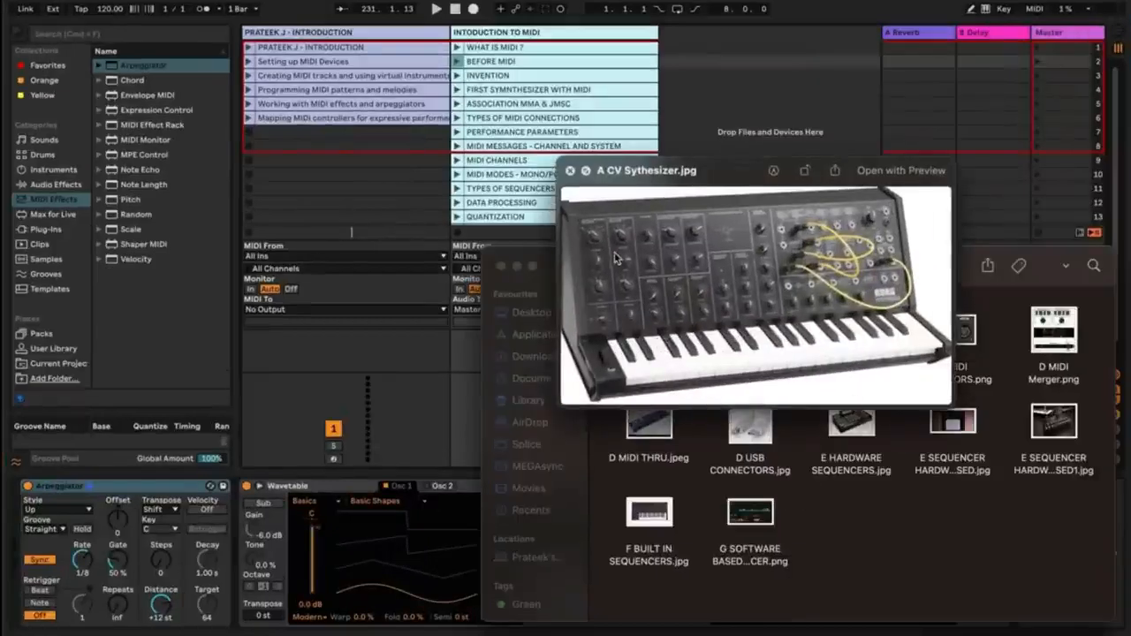
{"action": "key", "text": "space"}
Select the INVENTION clip and preview the images "B FIRST SYTH WITH MIDI.jpg" and "B.jpg" from the Finder folder.
{"action": "left_click", "coordinate": [538, 74]}
{"action": "left_click", "coordinate": [535, 76]}
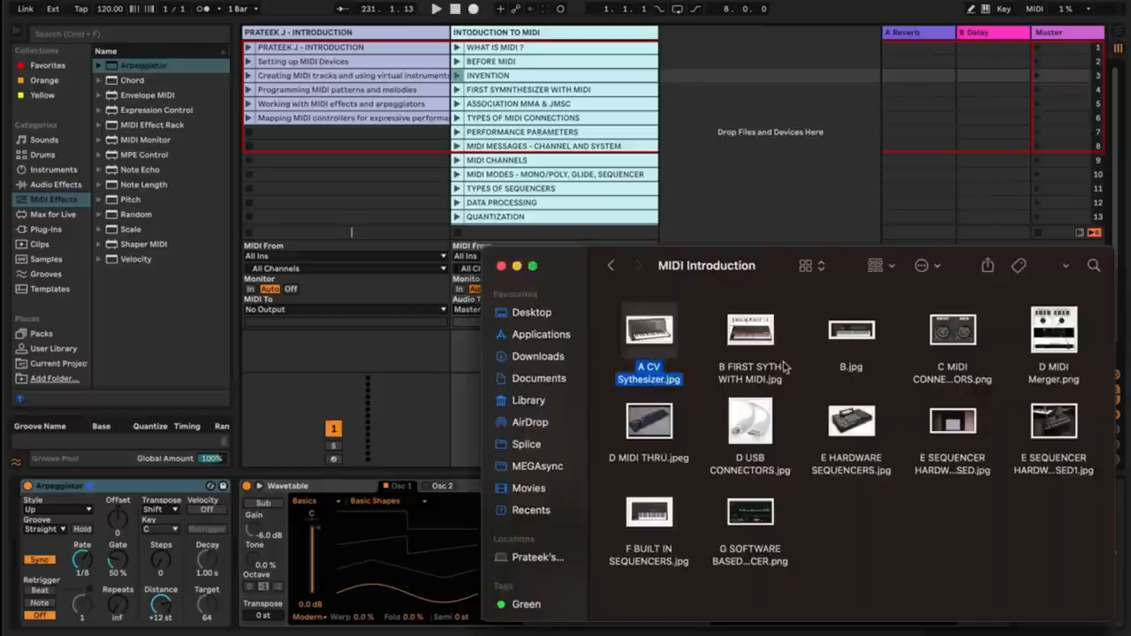
{"action": "left_click", "coordinate": [757, 333]}
{"action": "key", "text": "space"}
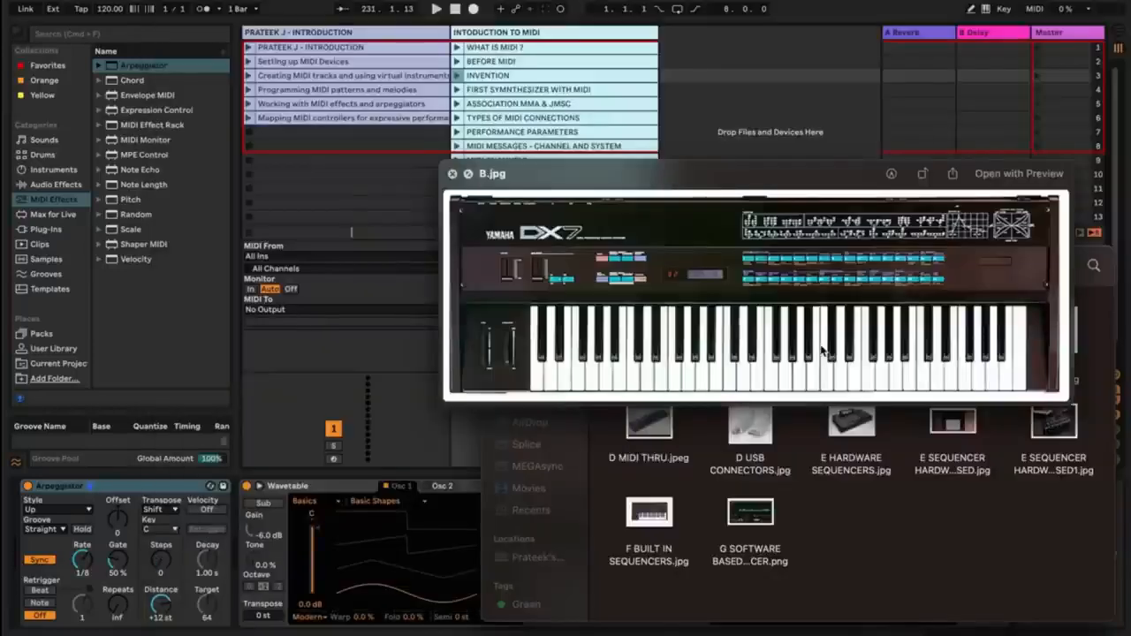
{"action": "key", "text": "space"}
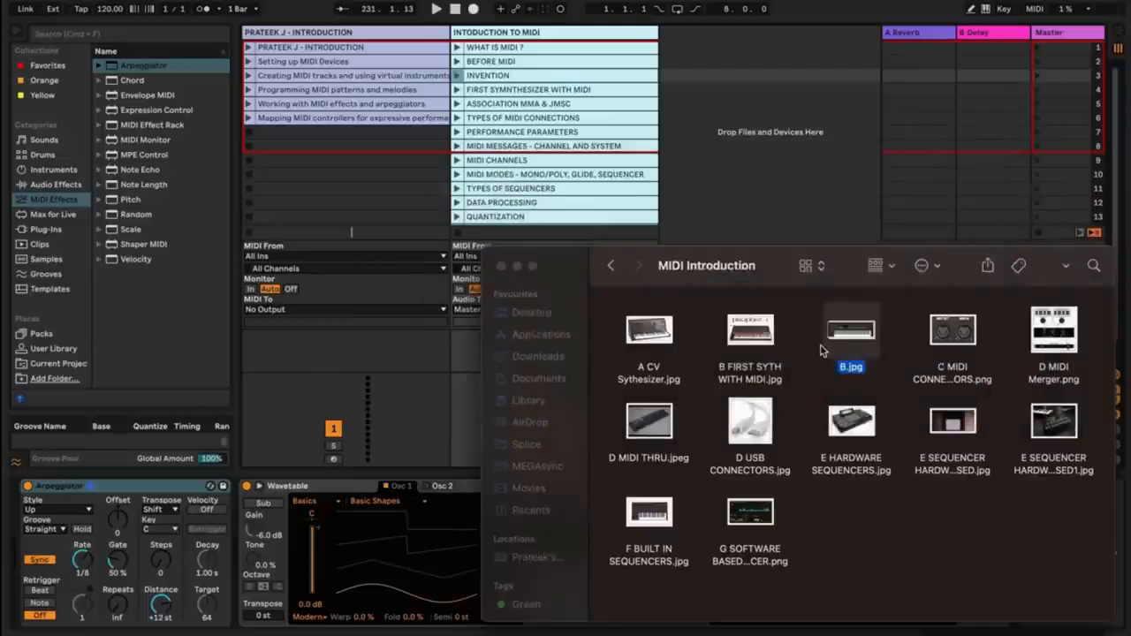
Switch back to Ableton Live and go through the ASSOCIATION MMA & JMSC and TYPES OF MIDI CONNECTIONS clips.
{"action": "left_click", "coordinate": [747, 176]}
{"action": "left_click", "coordinate": [583, 105]}
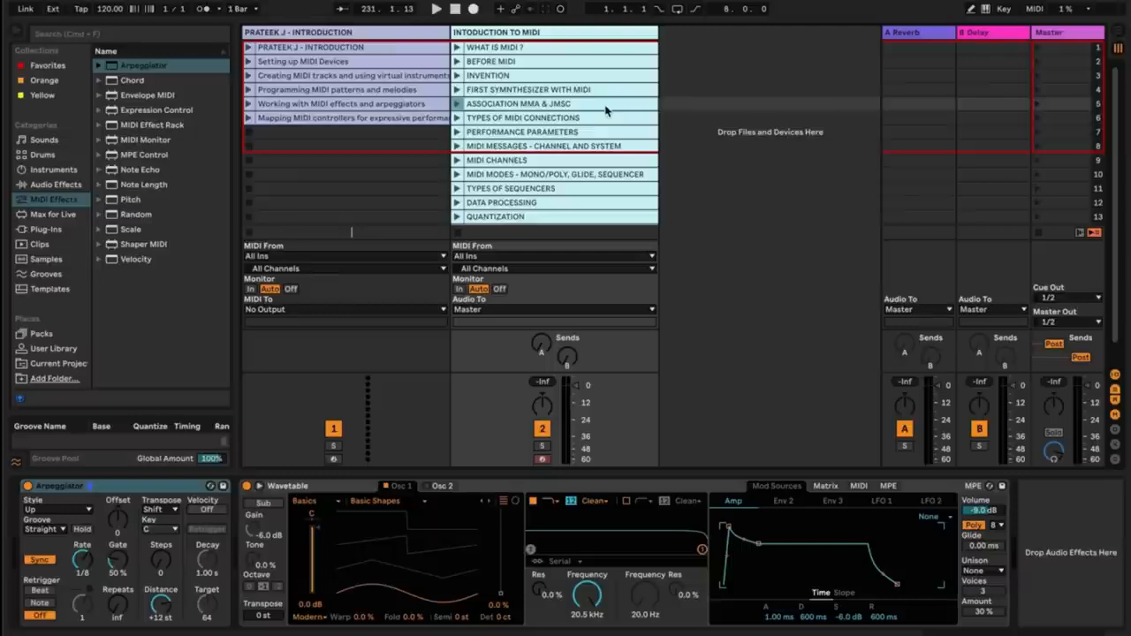
{"action": "left_click", "coordinate": [608, 119]}
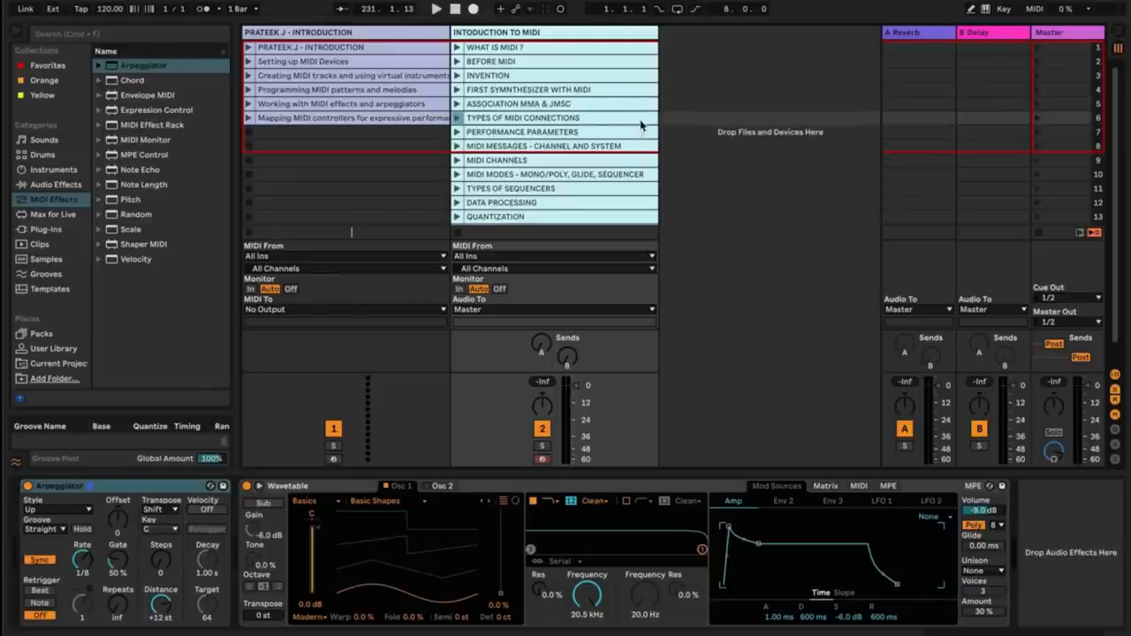
Switch to Finder and preview the images of the MIDI connectors, the MIDI THRU and the USB connectors.
{"action": "key", "text": "super+Tab"}
{"action": "left_click", "coordinate": [953, 332]}
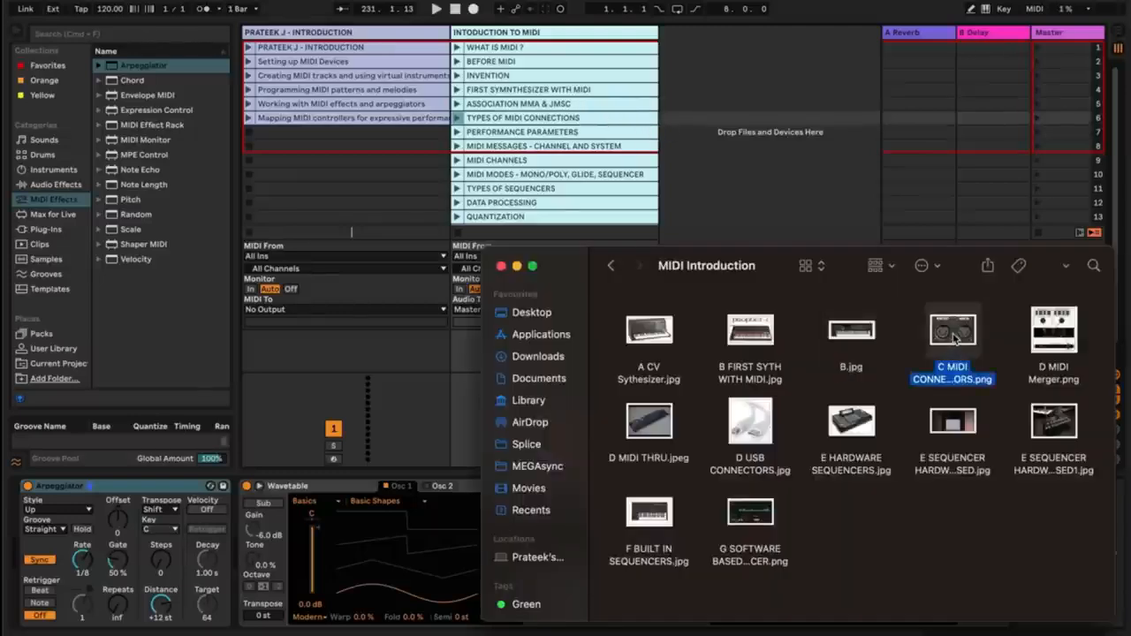
{"action": "key", "text": "space"}
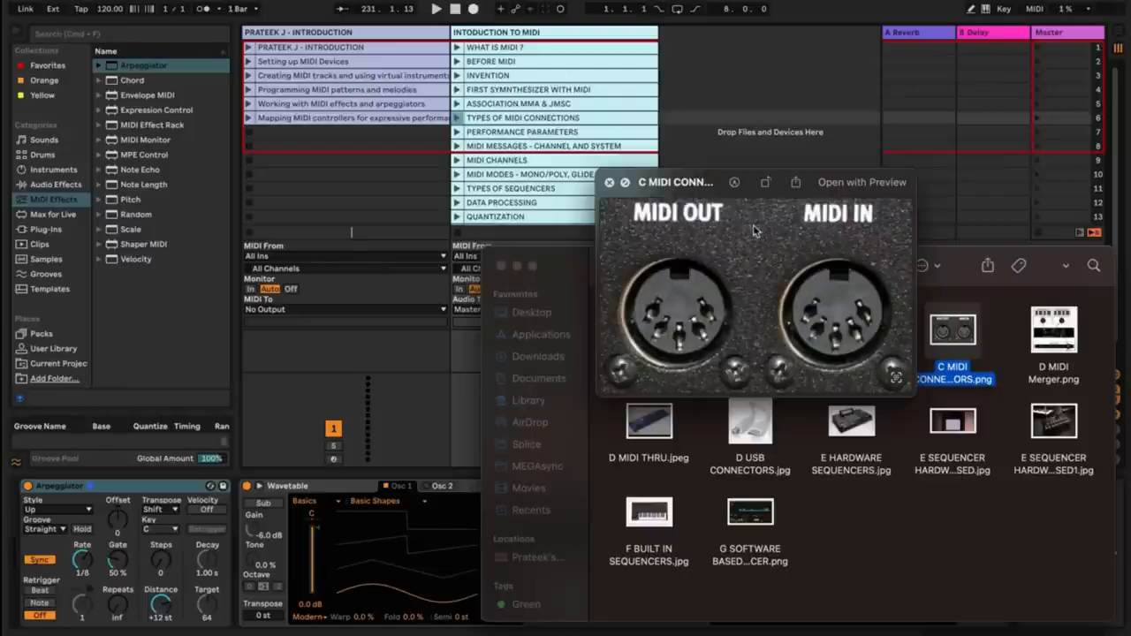
{"action": "left_click", "coordinate": [669, 444]}
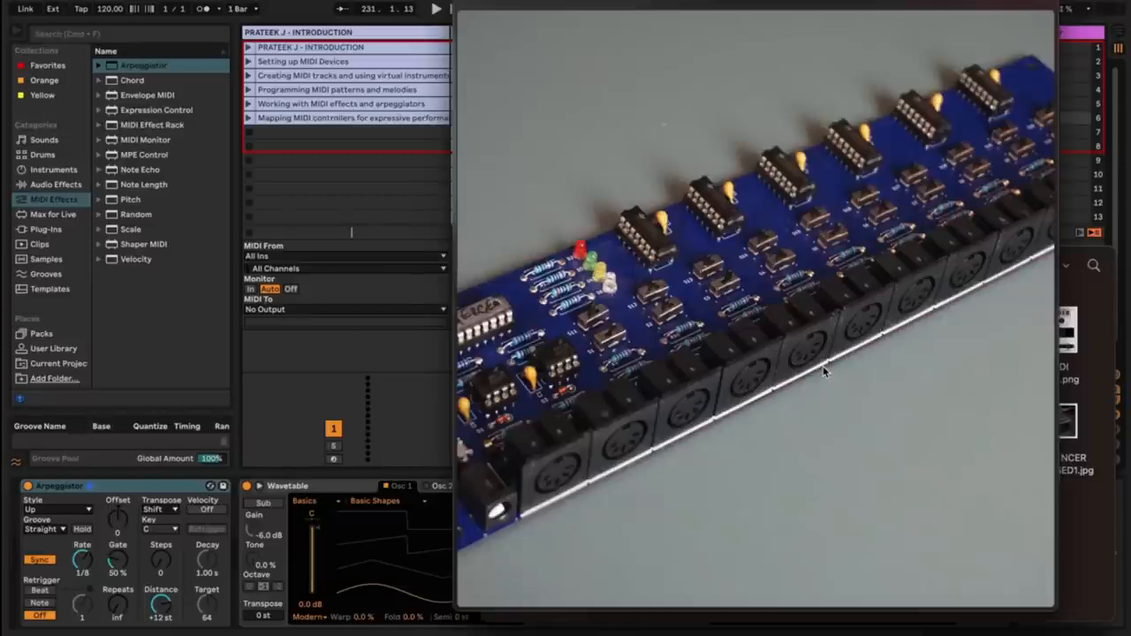
{"action": "key", "text": "Left"}
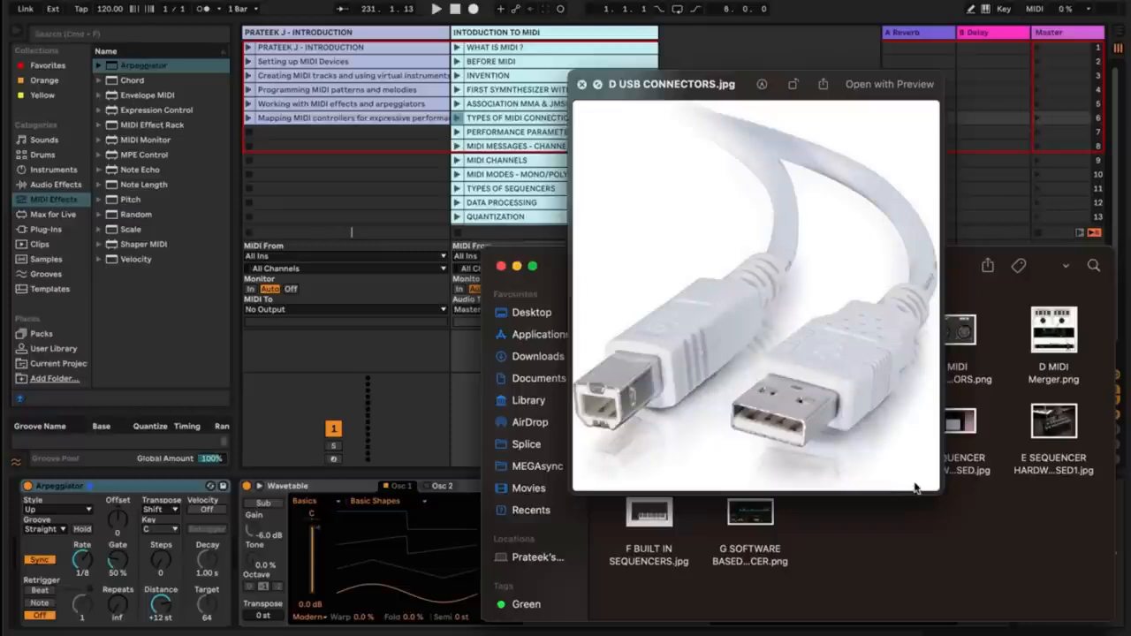
{"action": "key", "text": "space"}
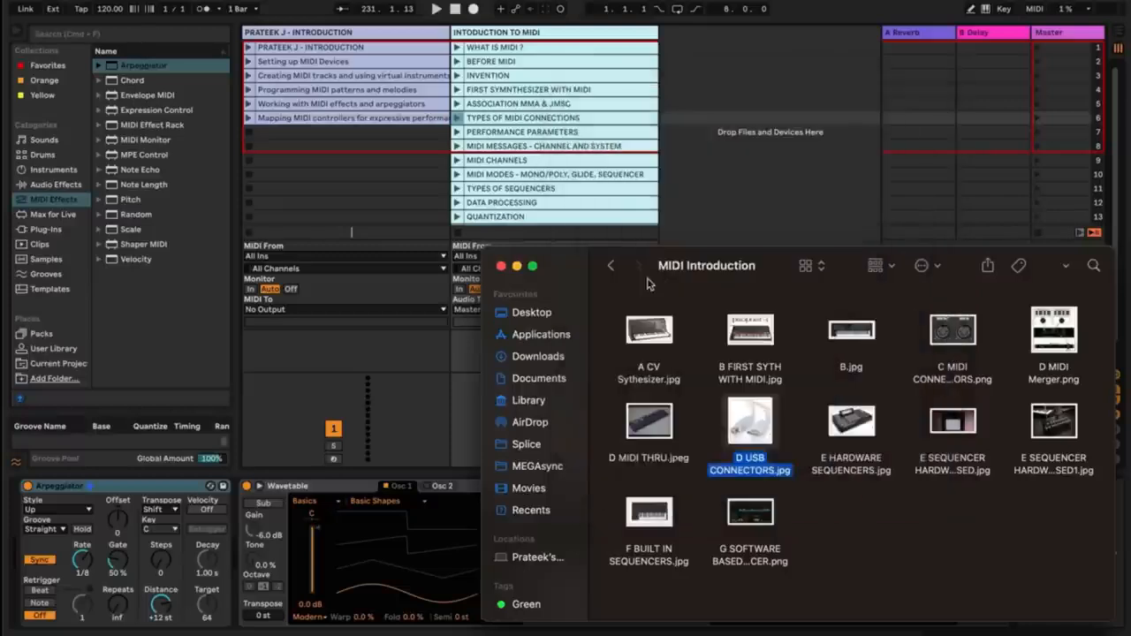
Add a 1/16-long C3 note at the start of the PERFORMANCE PARAMETERS clip and try adjusting its velocity.
{"action": "left_click", "coordinate": [556, 134]}
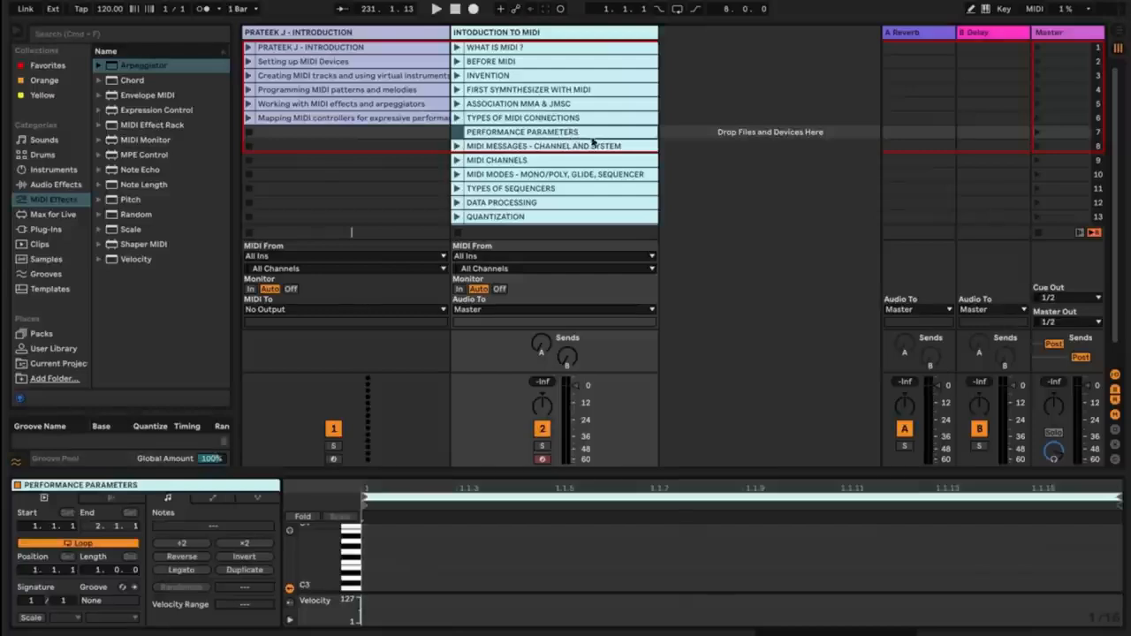
{"action": "double_click", "coordinate": [396, 590]}
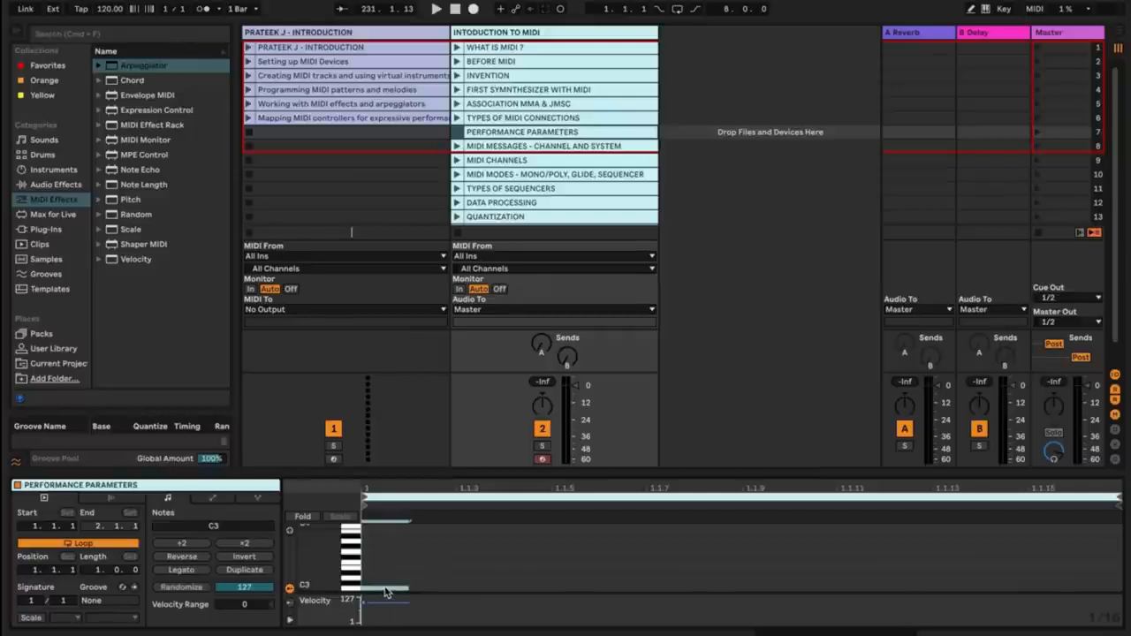
{"action": "left_click", "coordinate": [244, 531]}
{"action": "left_click", "coordinate": [386, 589]}
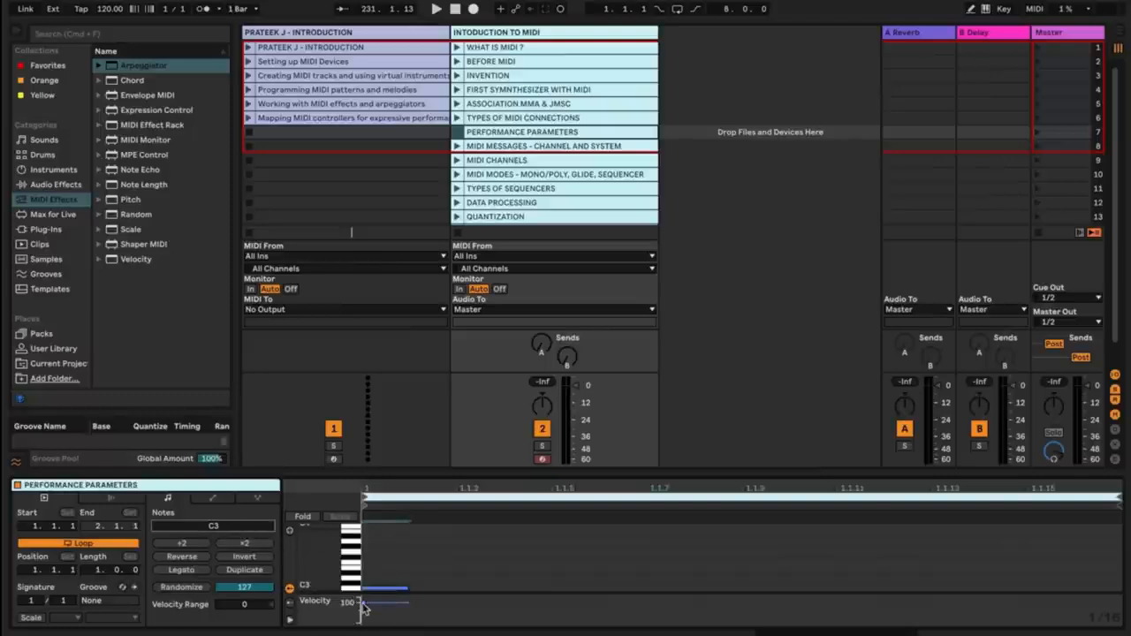
{"action": "mouse_move", "coordinate": [363, 606]}
{"action": "left_mouse_down"}
{"action": "mouse_move", "coordinate": [362, 617]}
{"action": "mouse_move", "coordinate": [360, 597]}
{"action": "left_mouse_up"}
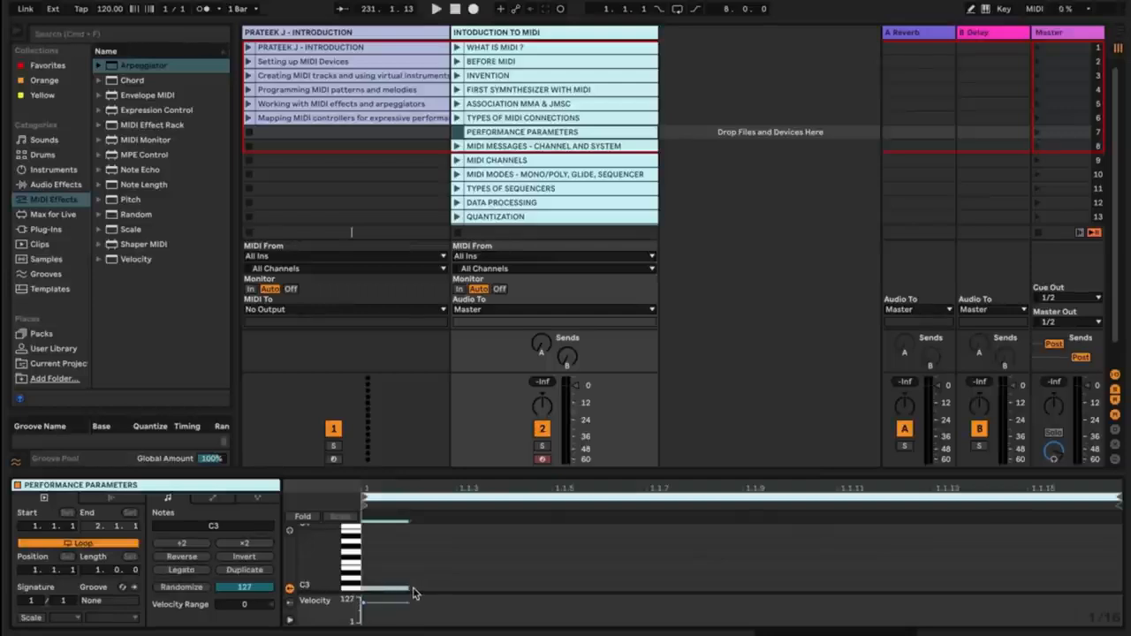
Show the clip's launch settings, view the track's MIDI input channel options and select the MIDI MESSAGES - CHANNEL AND SYSTEM clip.
{"action": "left_click", "coordinate": [111, 498]}
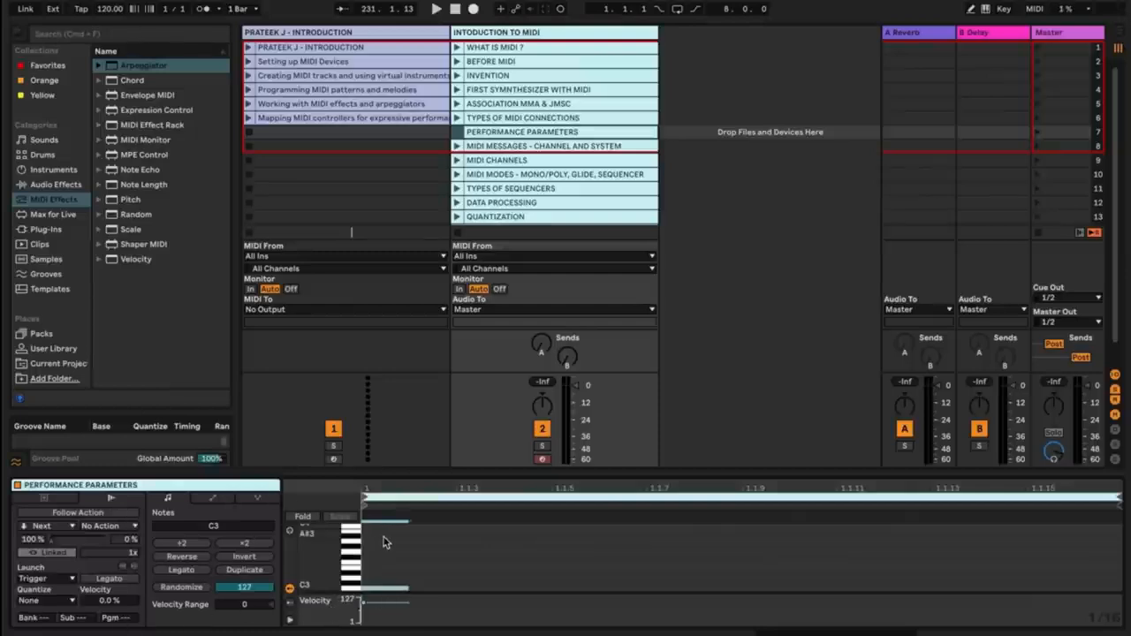
{"action": "left_click", "coordinate": [563, 272]}
{"action": "left_click", "coordinate": [560, 270]}
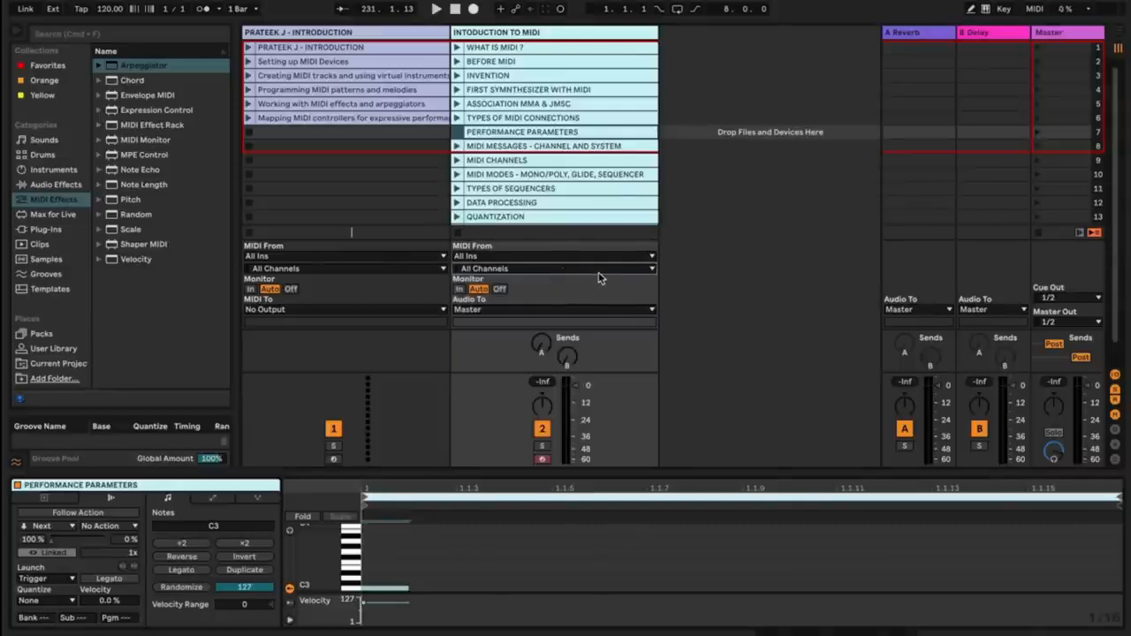
{"action": "left_click", "coordinate": [579, 147]}
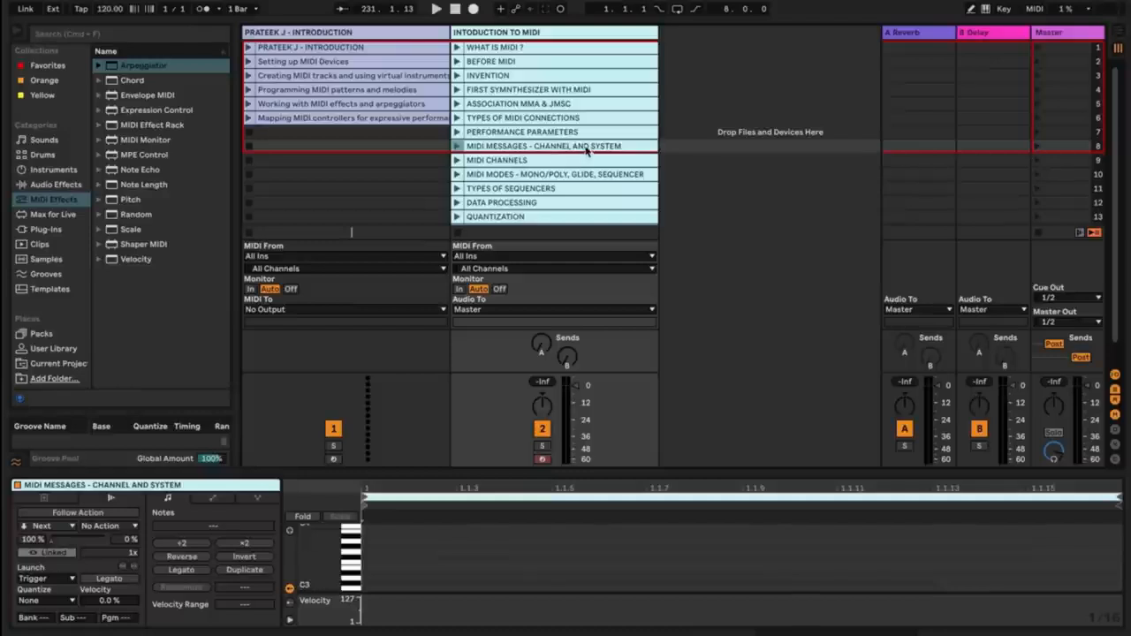
Select the MIDI CHANNELS clip and examine the MIDI input channels available for the INTODUCTION TO MIDI track.
{"action": "left_click", "coordinate": [527, 162]}
{"action": "left_click", "coordinate": [537, 269]}
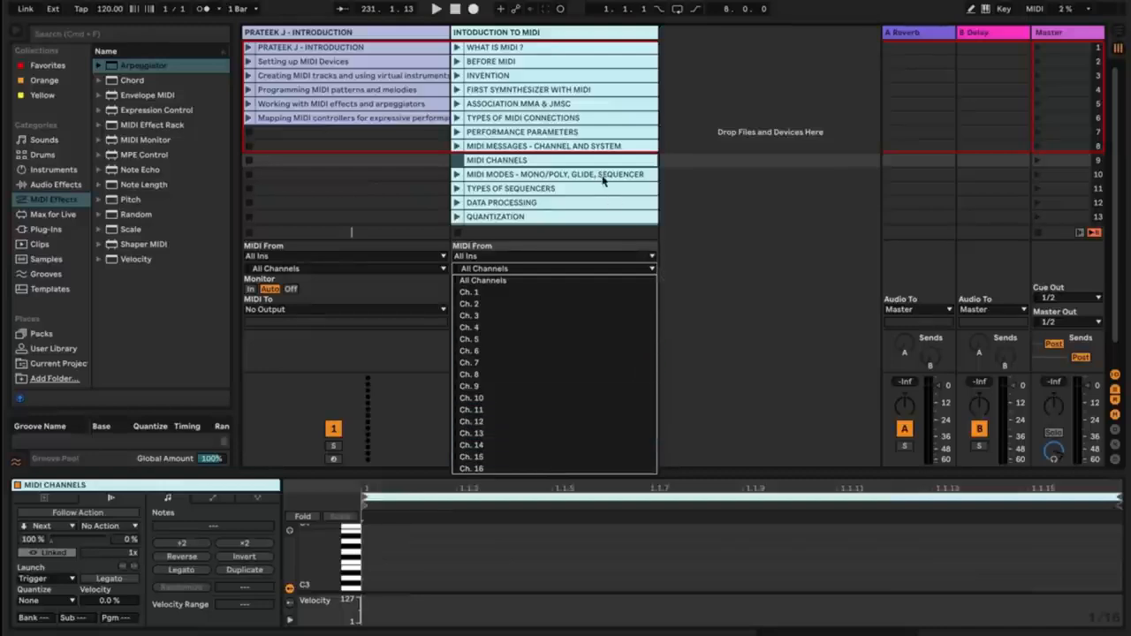
{"action": "left_click", "coordinate": [509, 268]}
{"action": "left_click", "coordinate": [509, 268]}
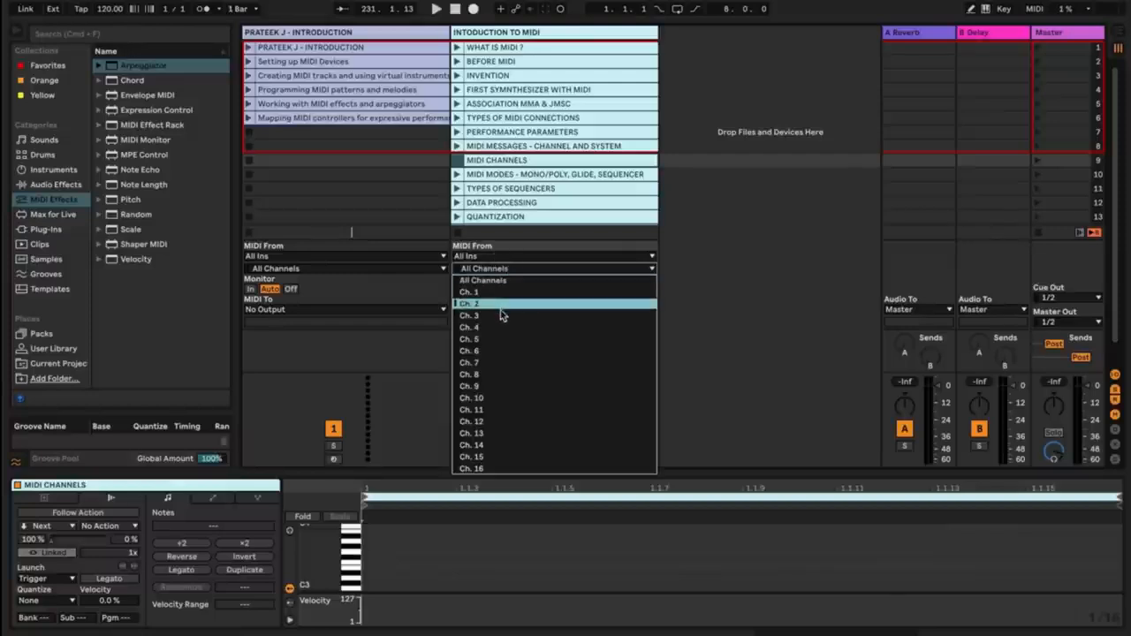
{"action": "left_click", "coordinate": [556, 269]}
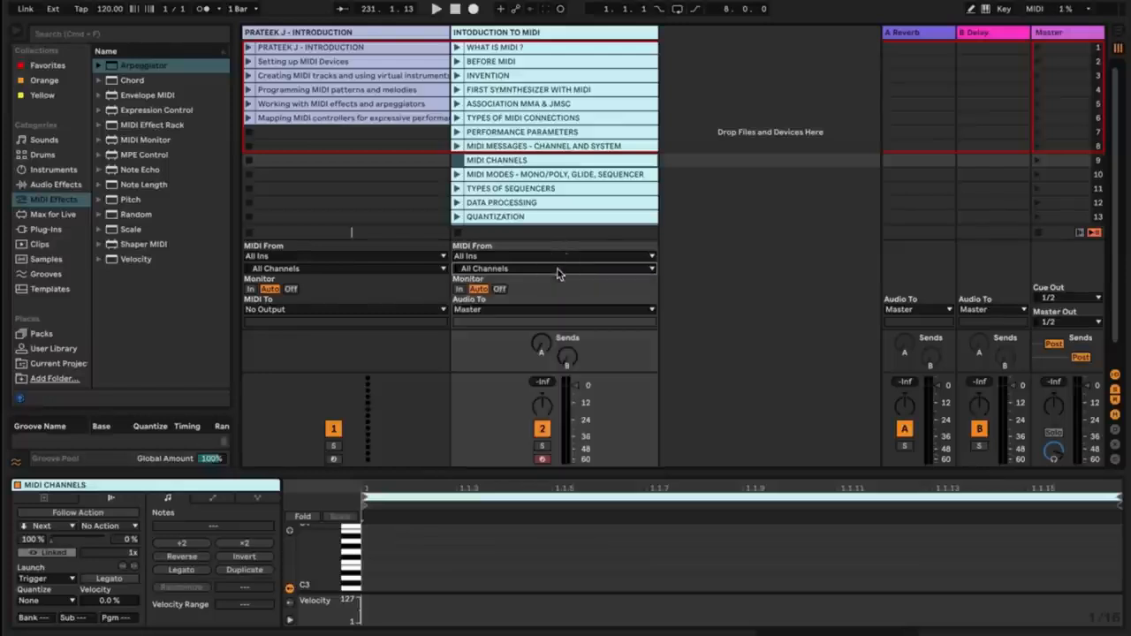
From the MIDI MODES clip, show the track's devices, switch Wavetable to Mono and back to Poly, and view its voice count options.
{"action": "left_click", "coordinate": [550, 177]}
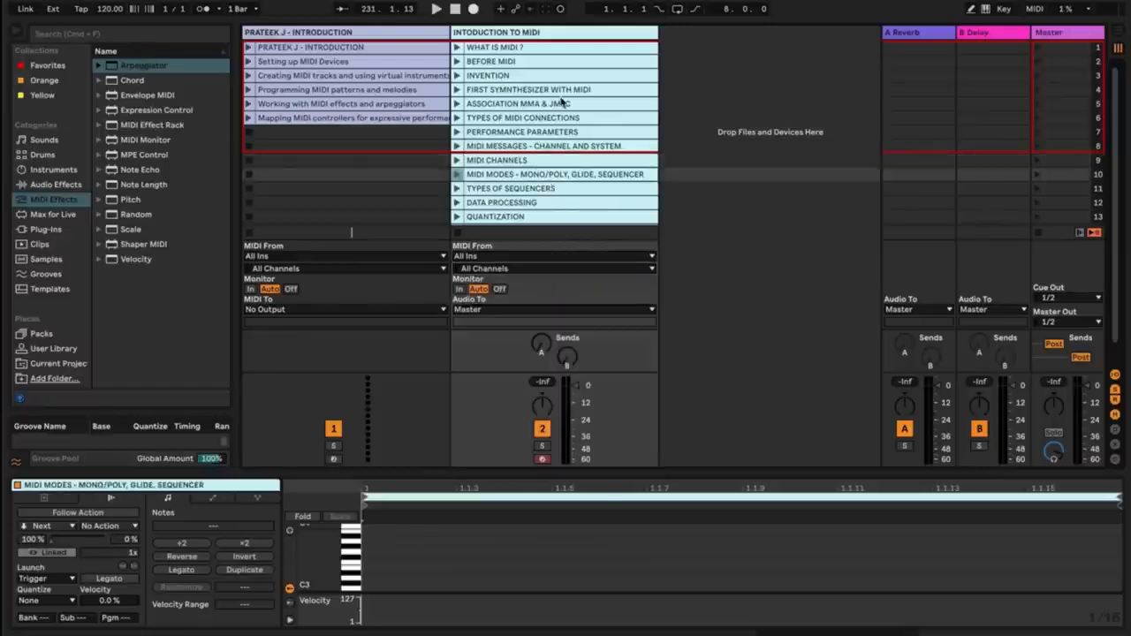
{"action": "left_click", "coordinate": [546, 36]}
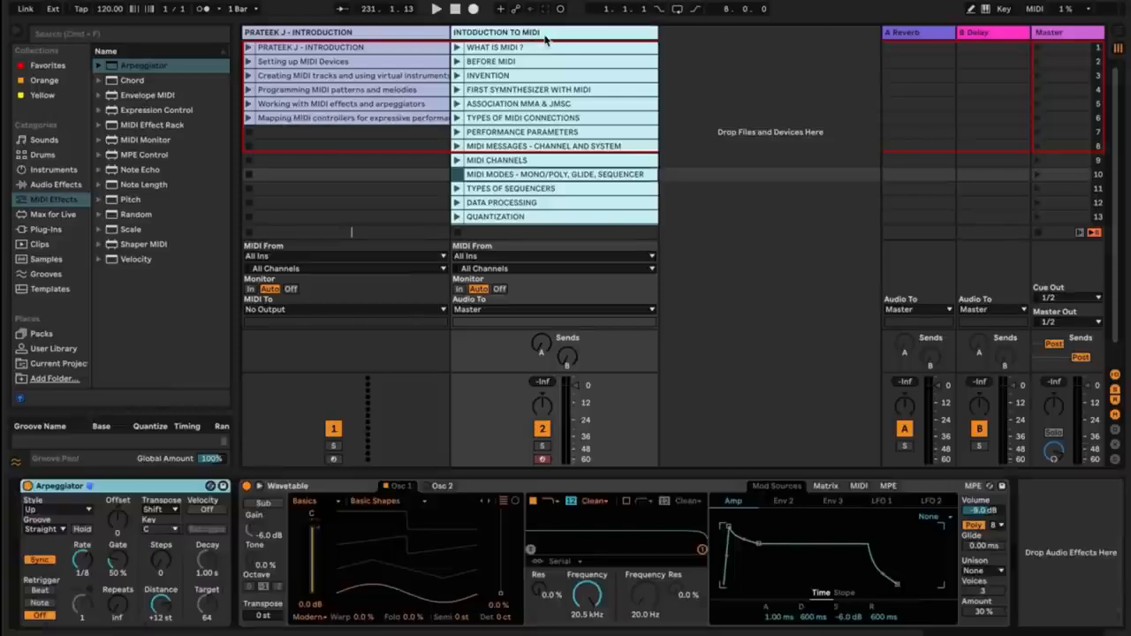
{"action": "left_click", "coordinate": [974, 526]}
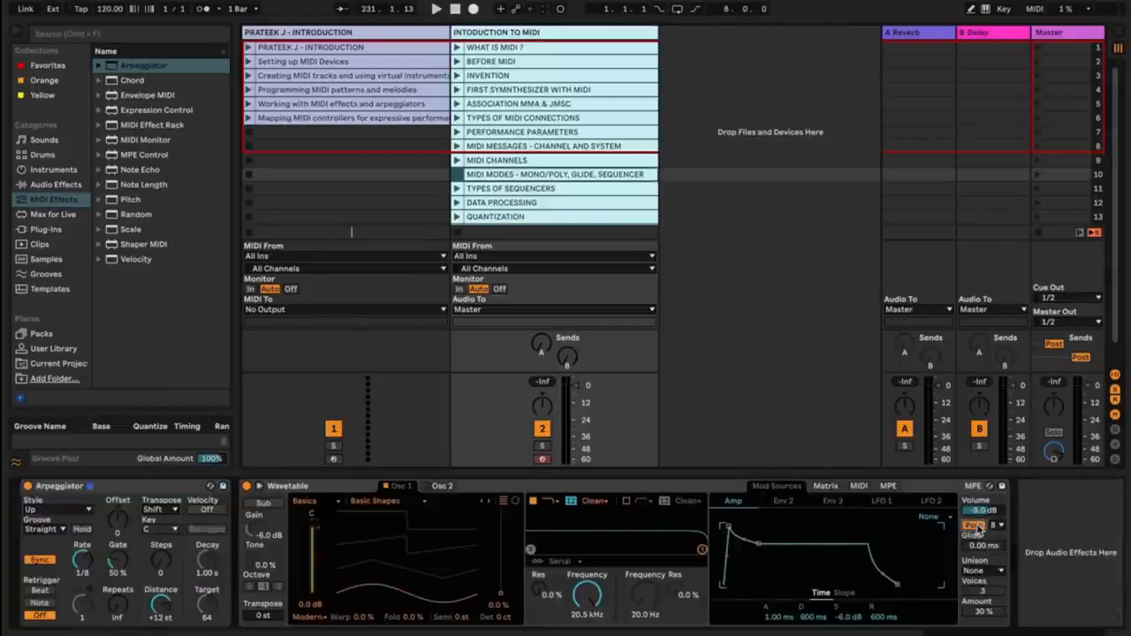
{"action": "left_click", "coordinate": [995, 525]}
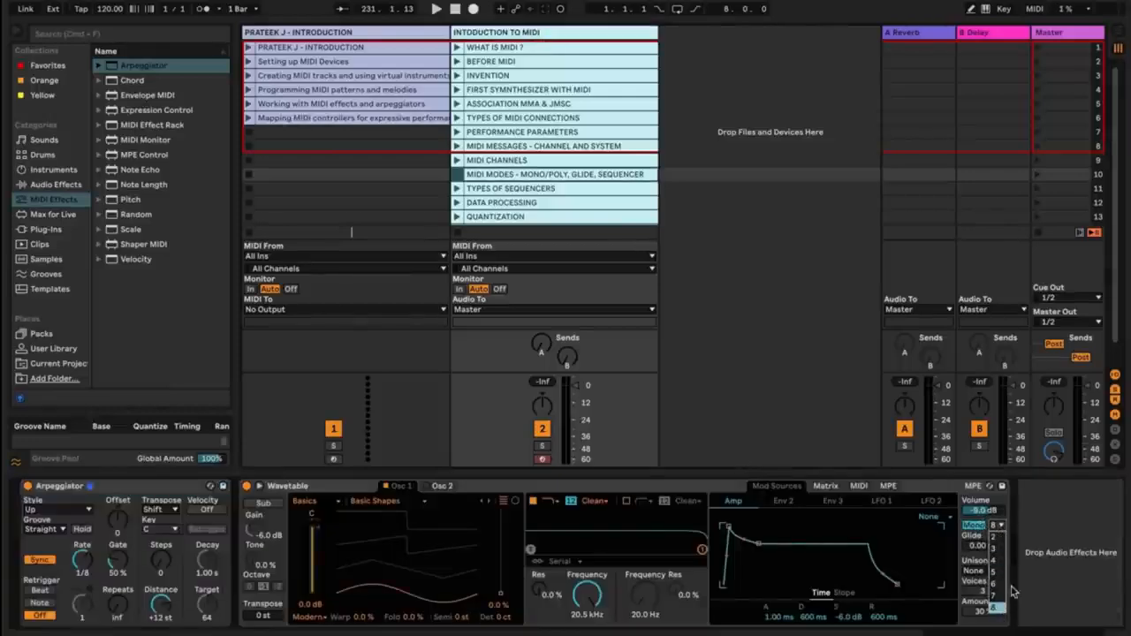
{"action": "left_click", "coordinate": [1001, 525]}
{"action": "left_click", "coordinate": [975, 525]}
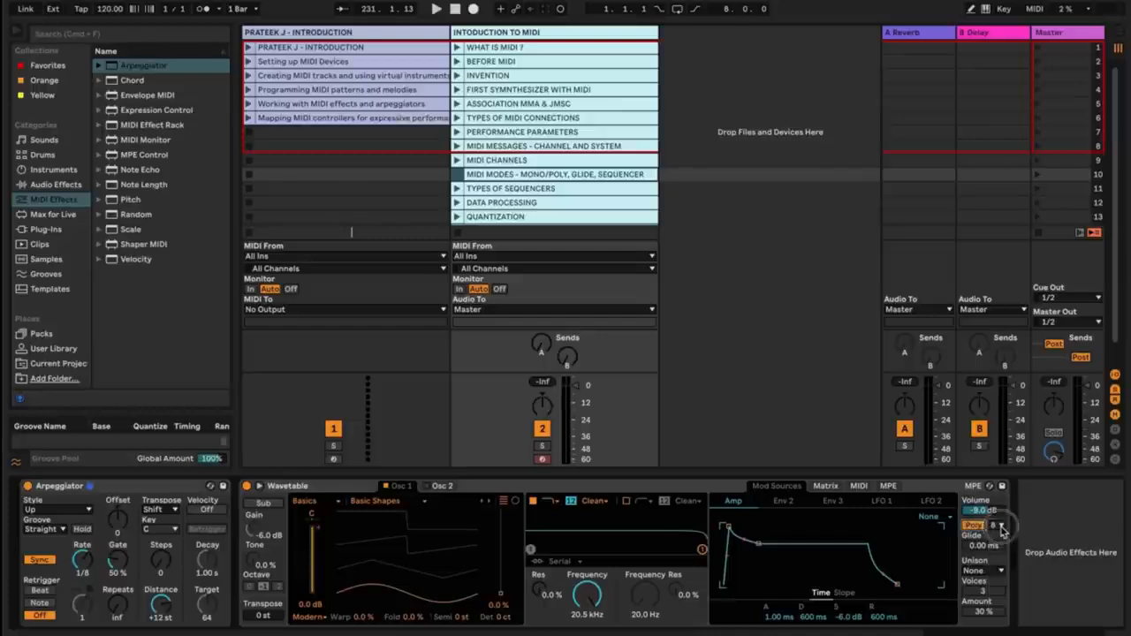
{"action": "left_click", "coordinate": [1002, 527]}
{"action": "left_click", "coordinate": [1002, 527]}
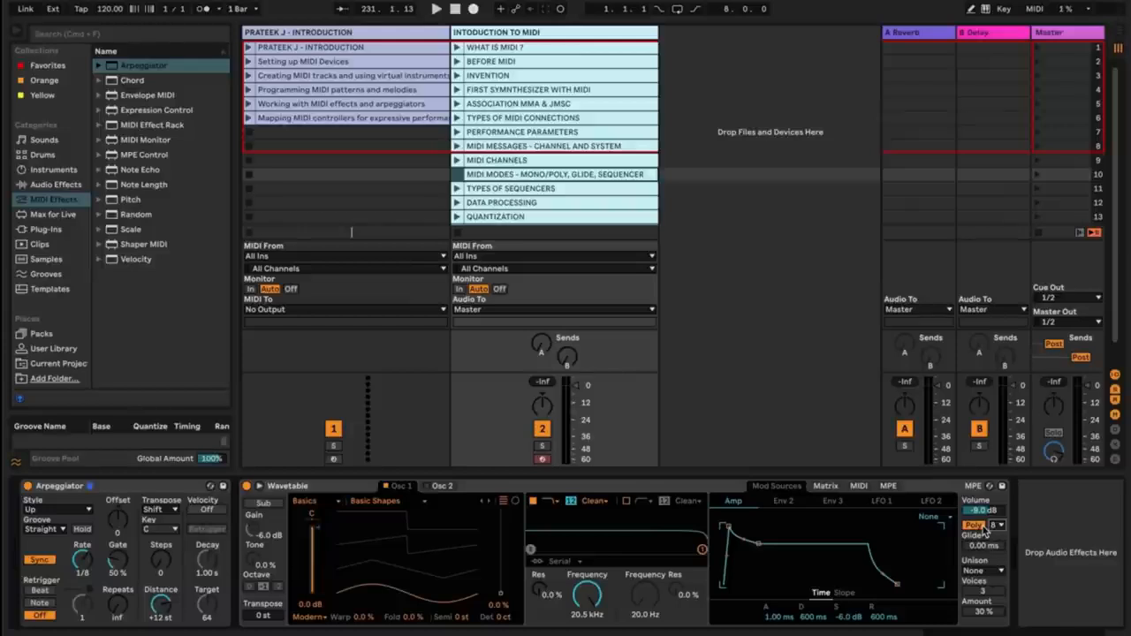
Toggle Wavetable between Poly and Mono, leaving it in Mono, and open the notes of the MIDI MODES clip.
{"action": "left_click", "coordinate": [977, 525]}
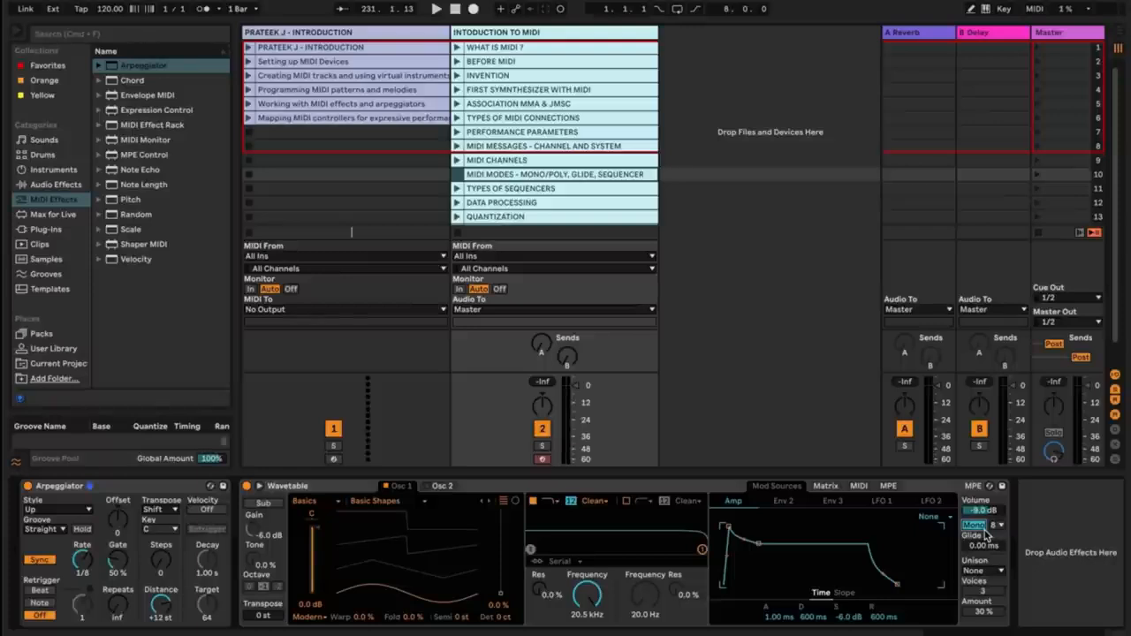
{"action": "left_click", "coordinate": [985, 529]}
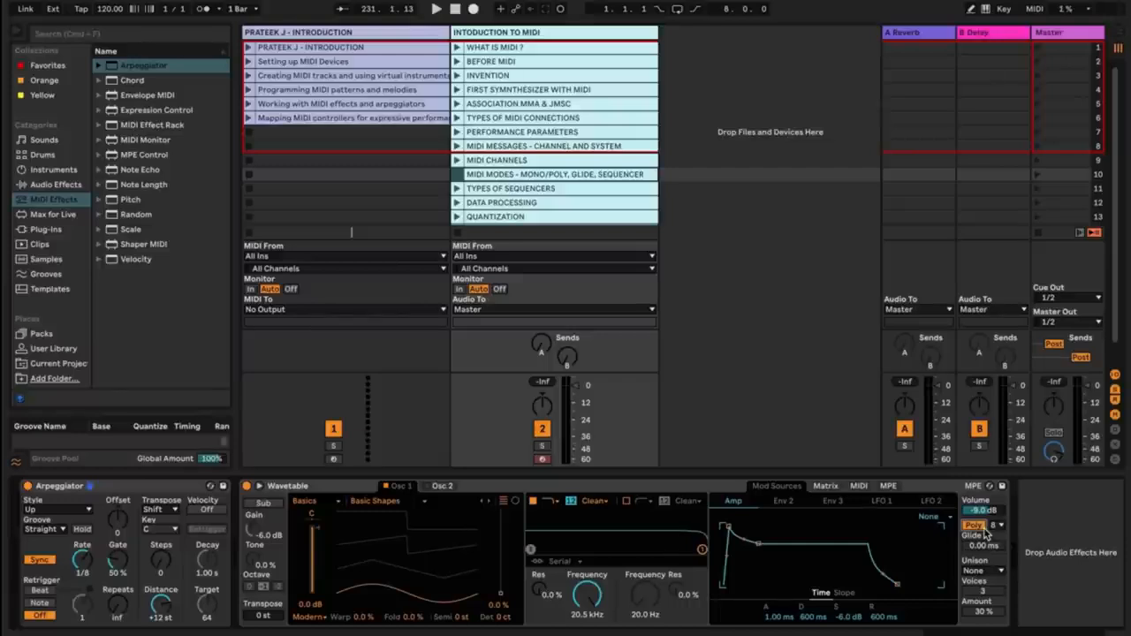
{"action": "left_click", "coordinate": [976, 526]}
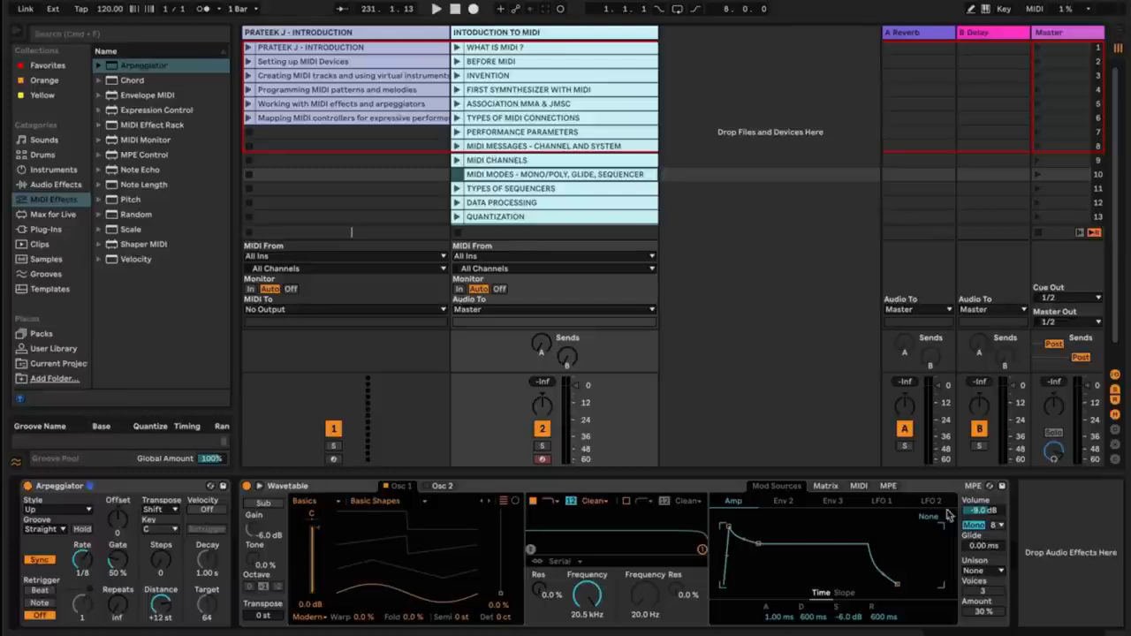
{"action": "double_click", "coordinate": [583, 175]}
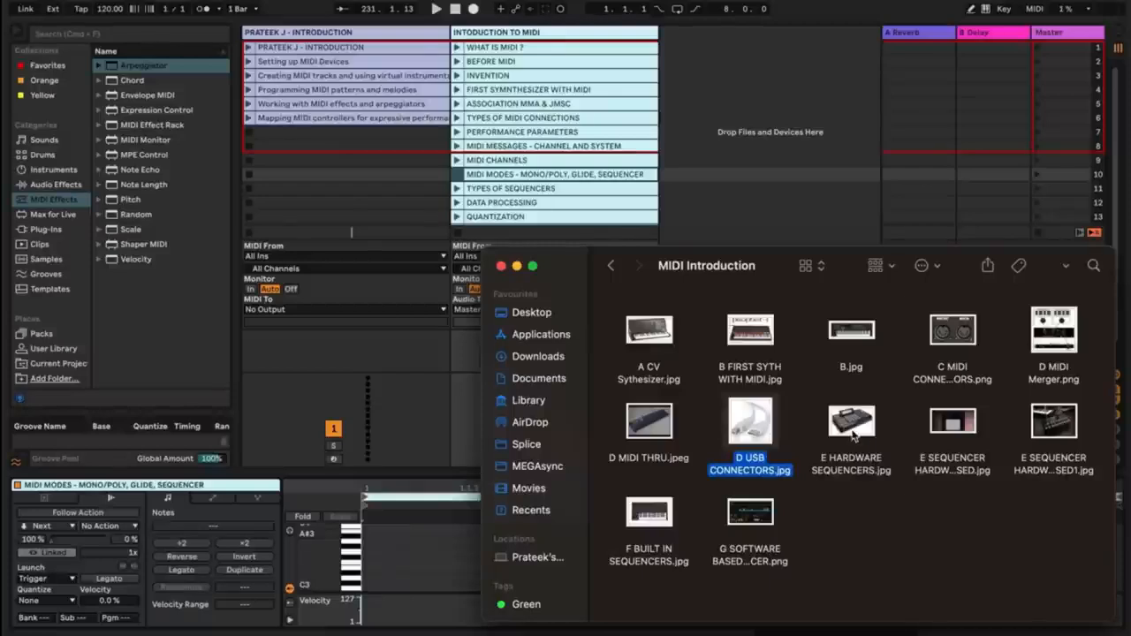
Preview the hardware, built-in and software-based sequencer images in the MIDI Introduction folder.
{"action": "left_click", "coordinate": [854, 431]}
{"action": "key", "text": "space"}
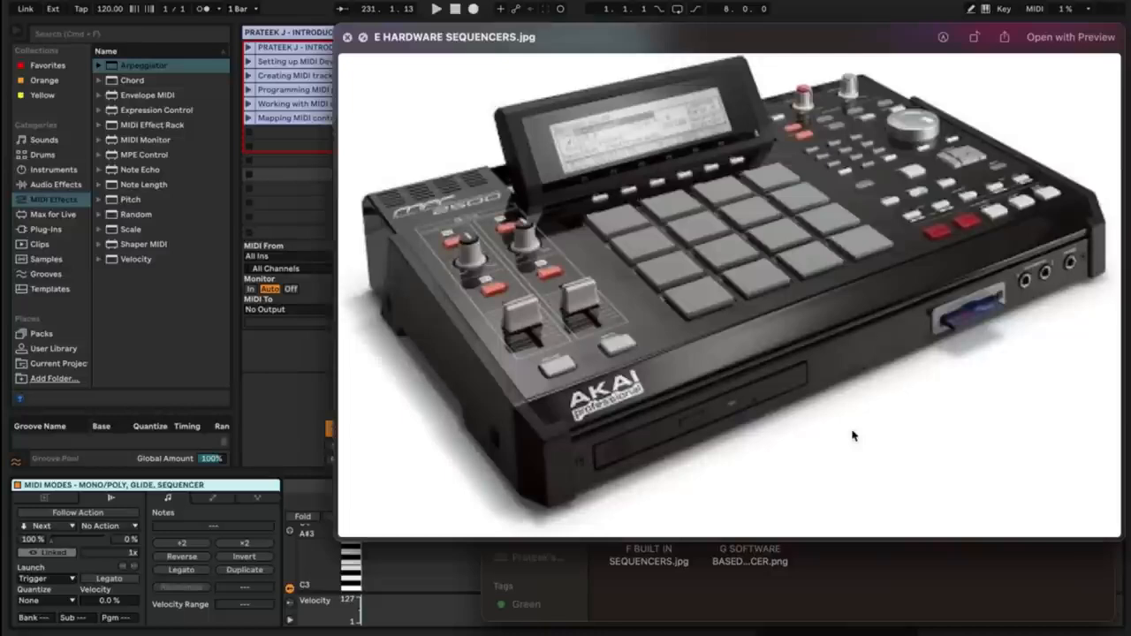
{"action": "key", "text": "Right"}
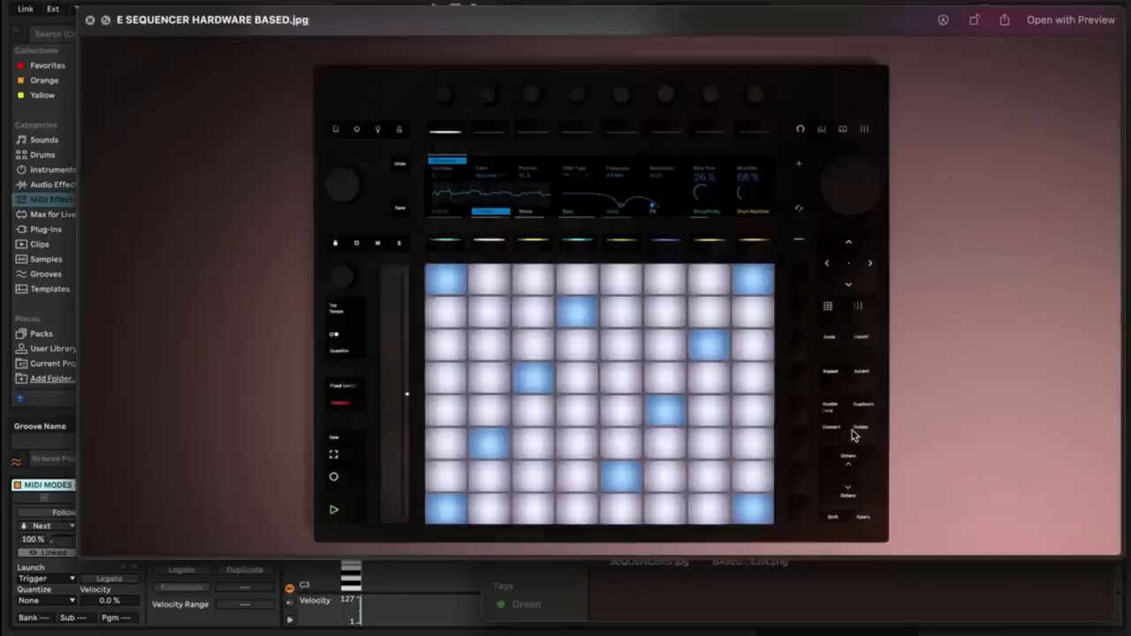
{"action": "key", "text": "Right"}
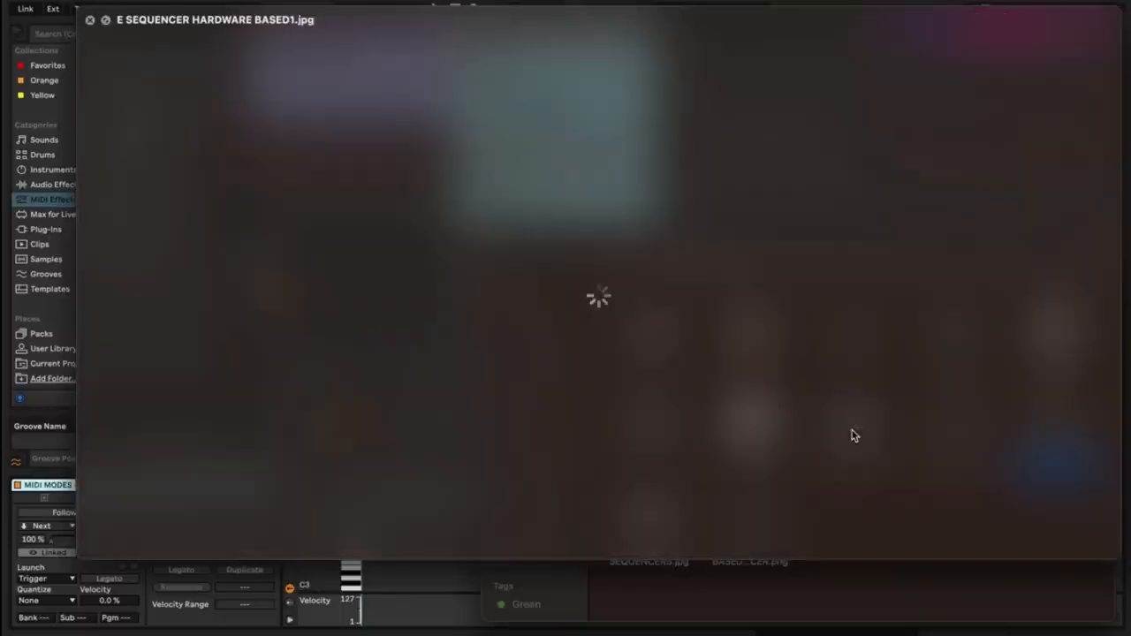
{"action": "key", "text": "space"}
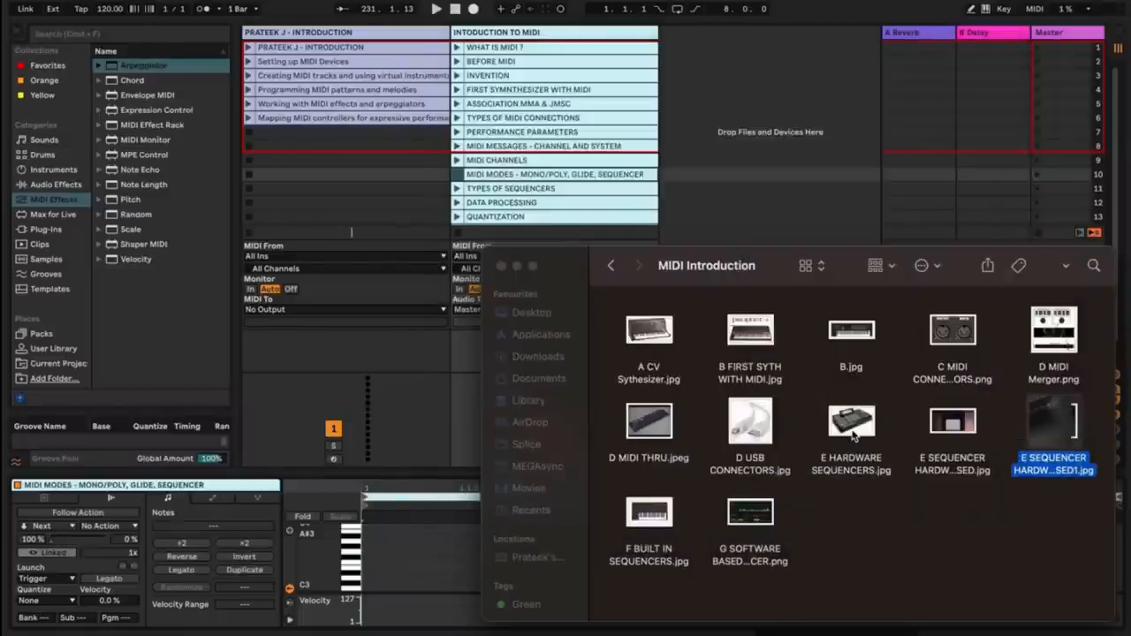
{"action": "left_click", "coordinate": [653, 519]}
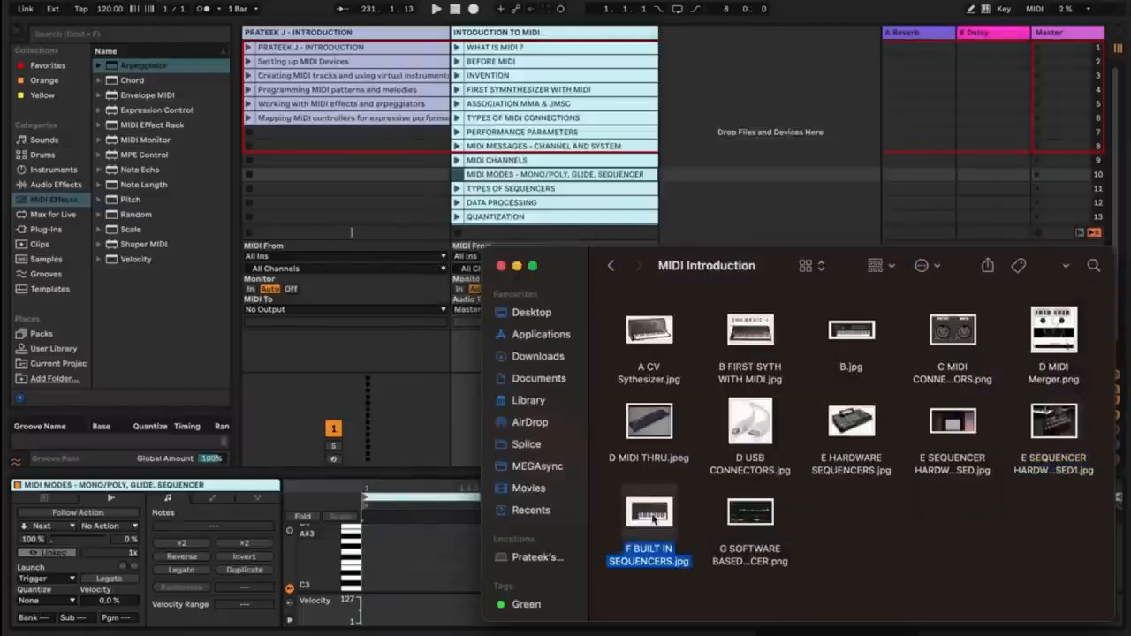
{"action": "key", "text": "space"}
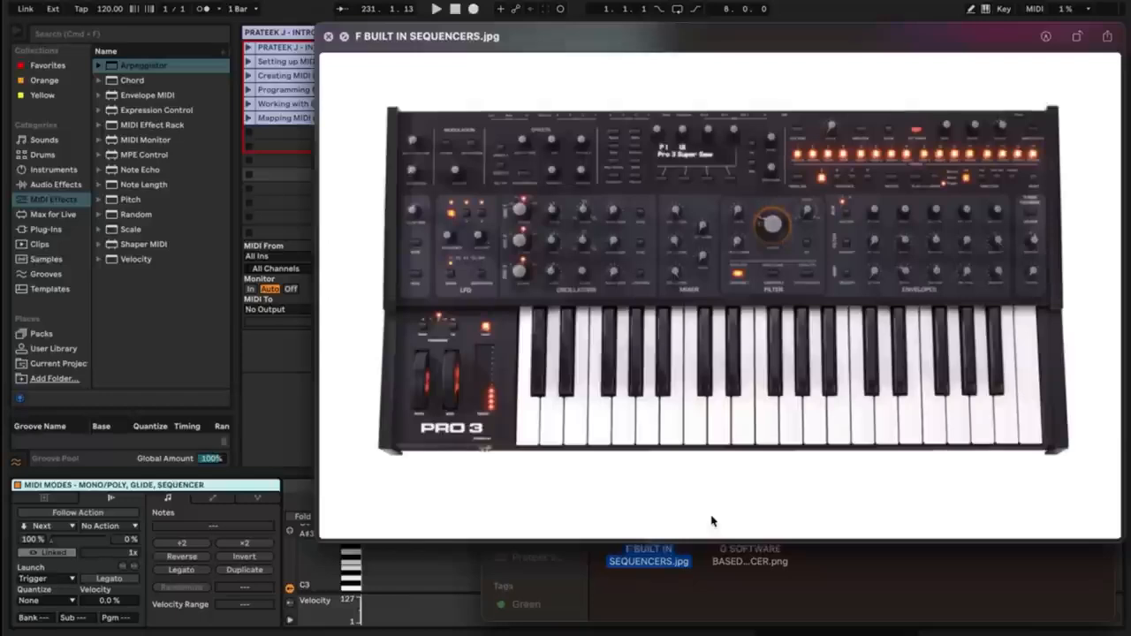
{"action": "key", "text": "Right"}
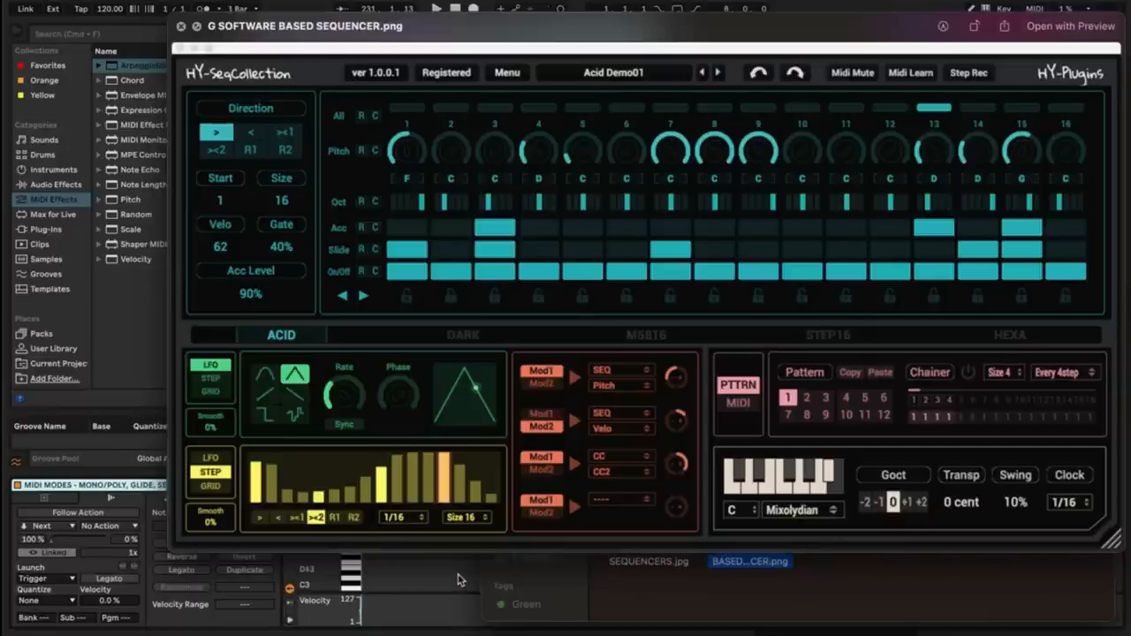
{"action": "key", "text": "space"}
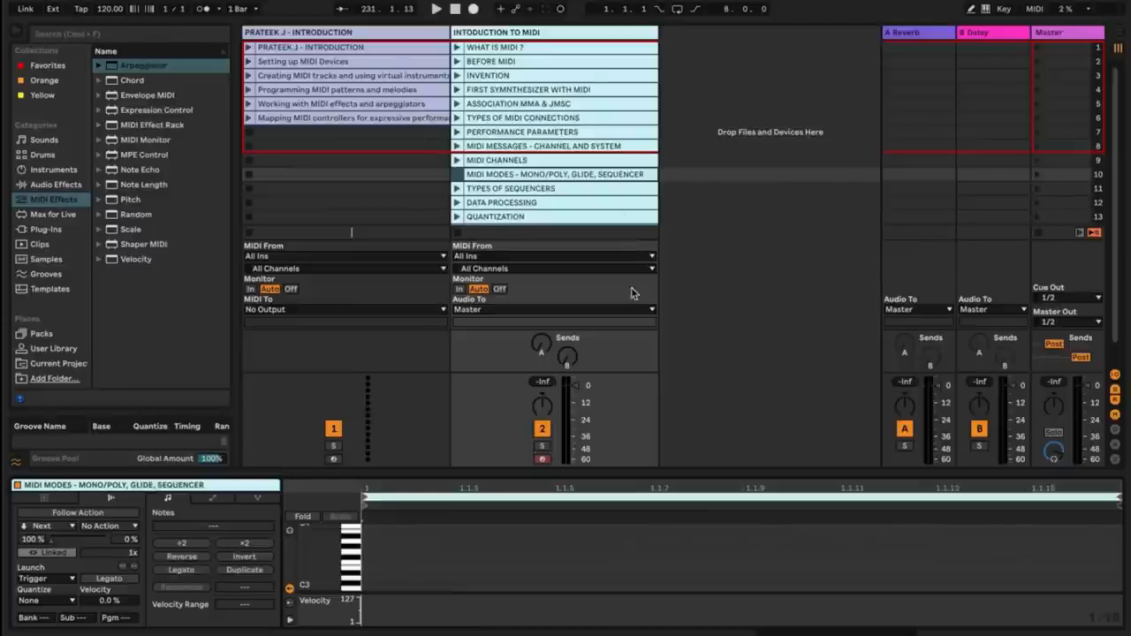
Go through the TYPES OF SEQUENCERS and DATA PROCESSING clips and select the QUANTIZATION clip.
{"action": "left_click", "coordinate": [603, 191]}
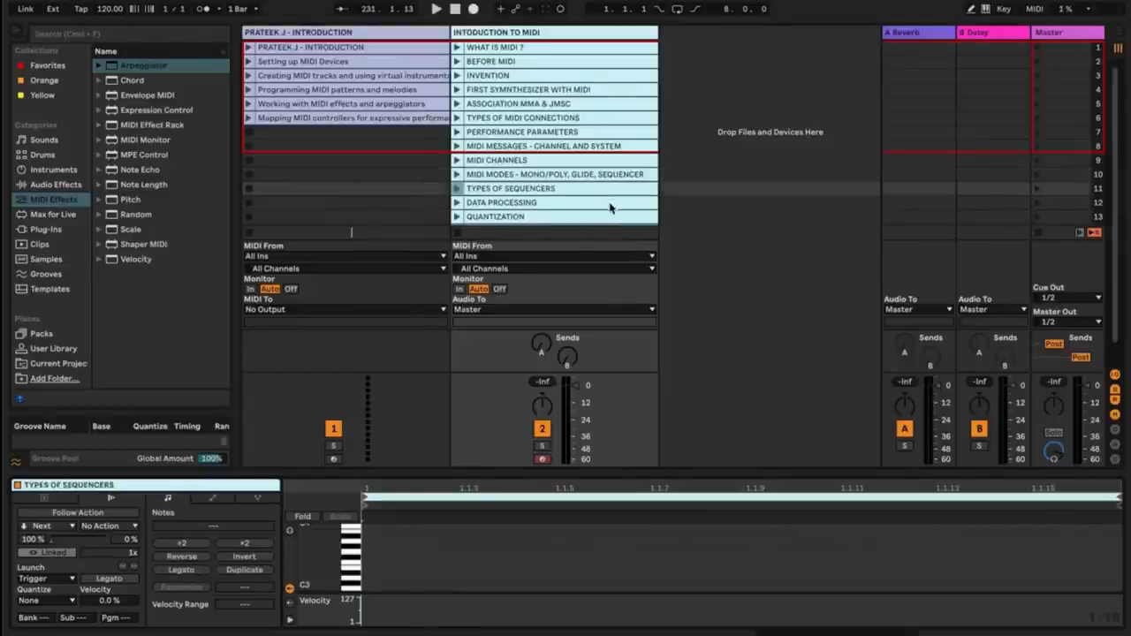
{"action": "left_click", "coordinate": [610, 206]}
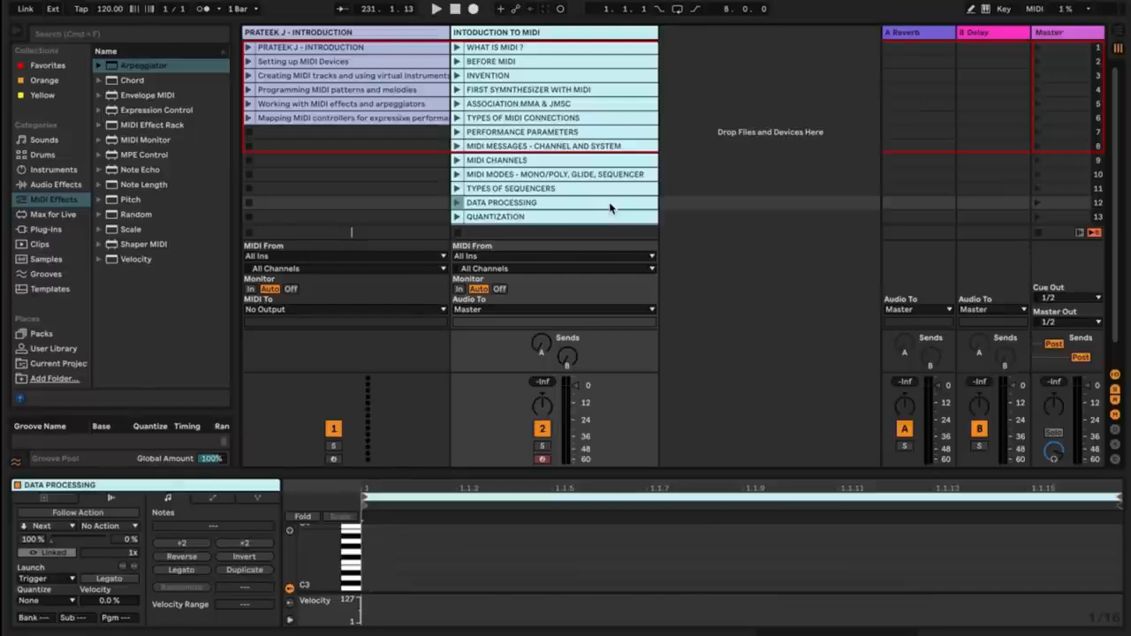
{"action": "left_click", "coordinate": [610, 217]}
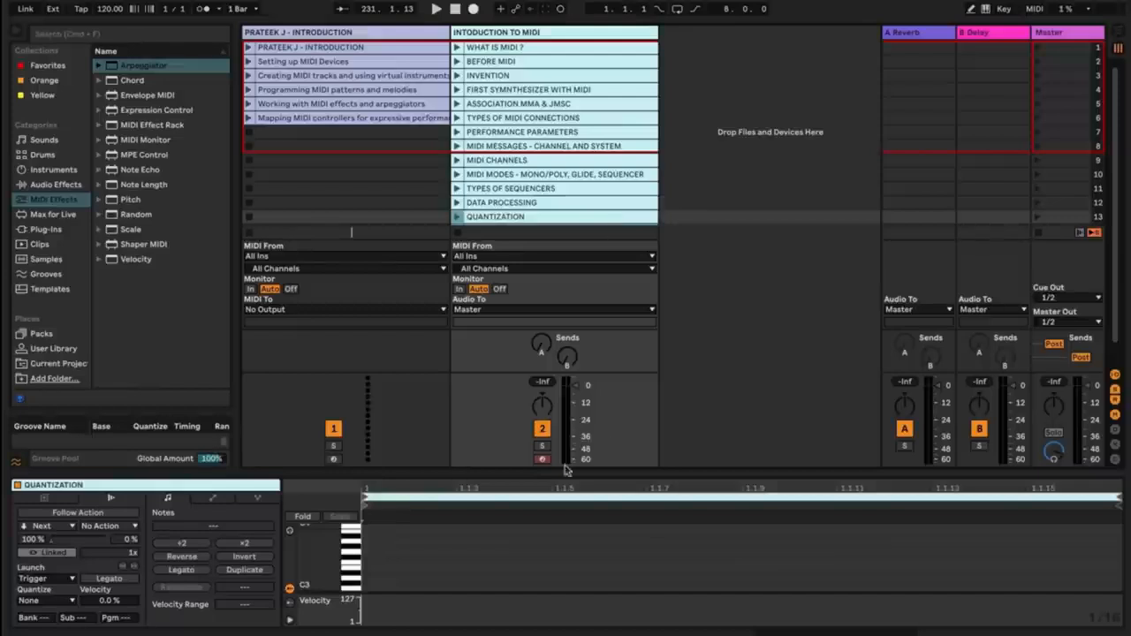
Add four consecutive 1/16 notes, F3, F3, G#3 and A3, to the QUANTIZATION clip and shift them all one grid step later.
{"action": "double_click", "coordinate": [473, 562]}
{"action": "double_click", "coordinate": [528, 563]}
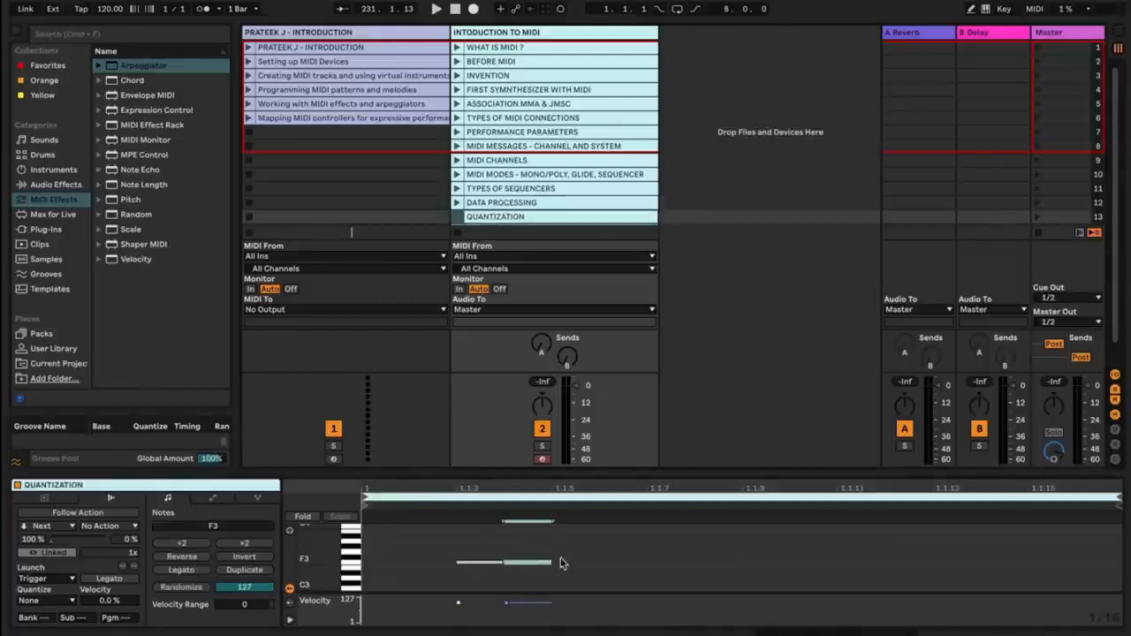
{"action": "double_click", "coordinate": [579, 547]}
{"action": "double_click", "coordinate": [623, 540]}
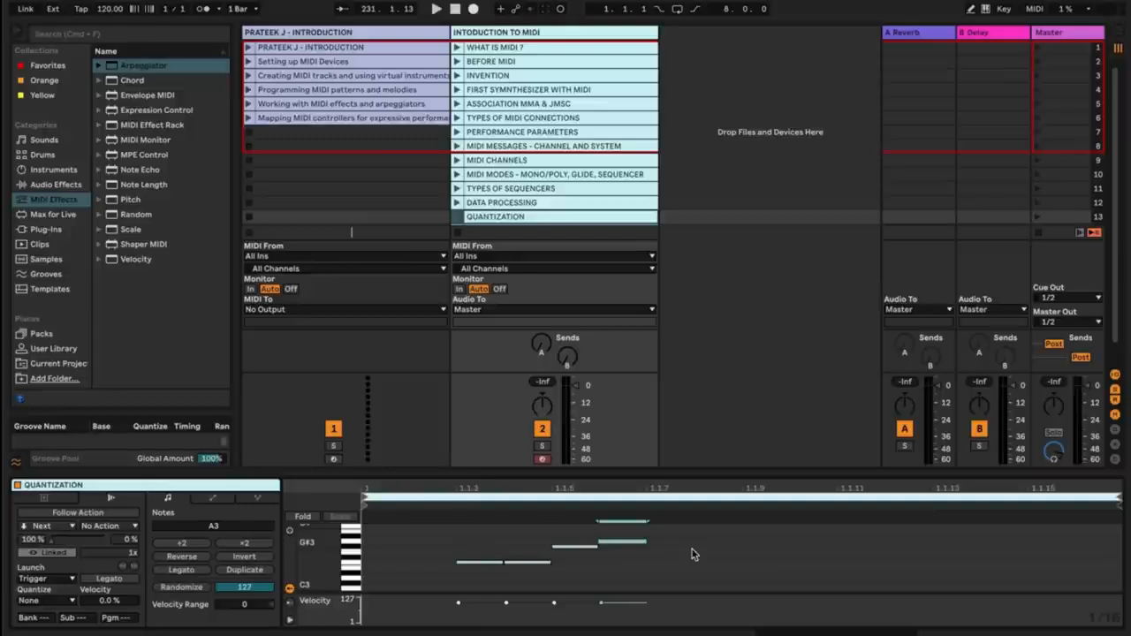
{"action": "left_click_drag", "start_coordinate": [655, 532], "coordinate": [464, 587]}
{"action": "key", "text": "Right"}
Open the Quantize Settings for the four selected notes, examine the options and close the dialog.
{"action": "right_click", "coordinate": [671, 575]}
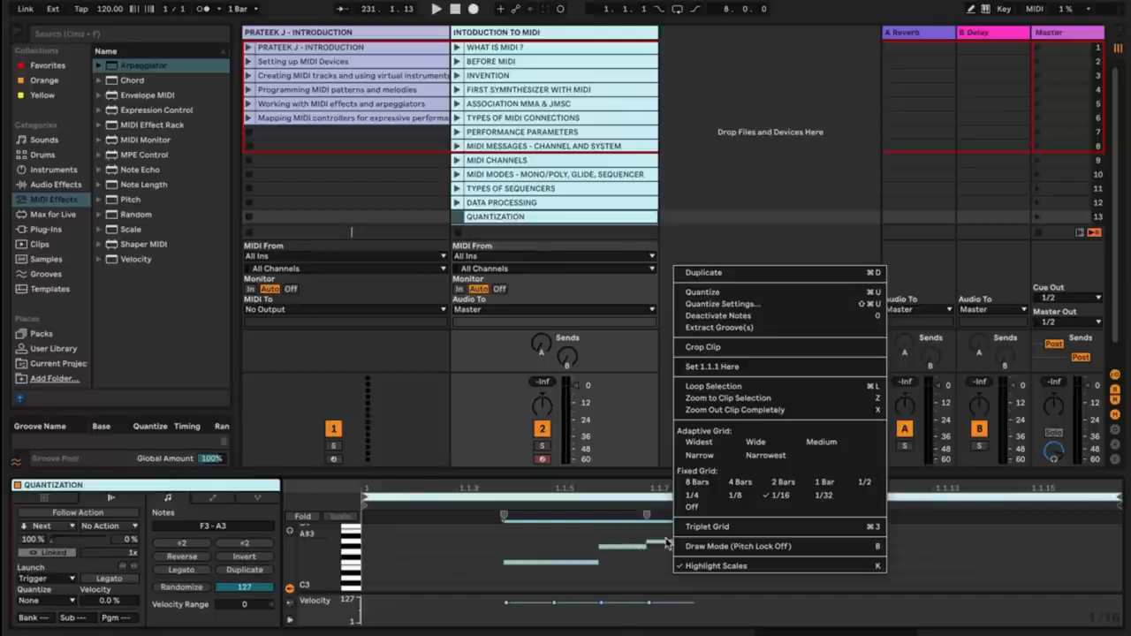
{"action": "left_click", "coordinate": [661, 570]}
{"action": "right_click", "coordinate": [661, 571]}
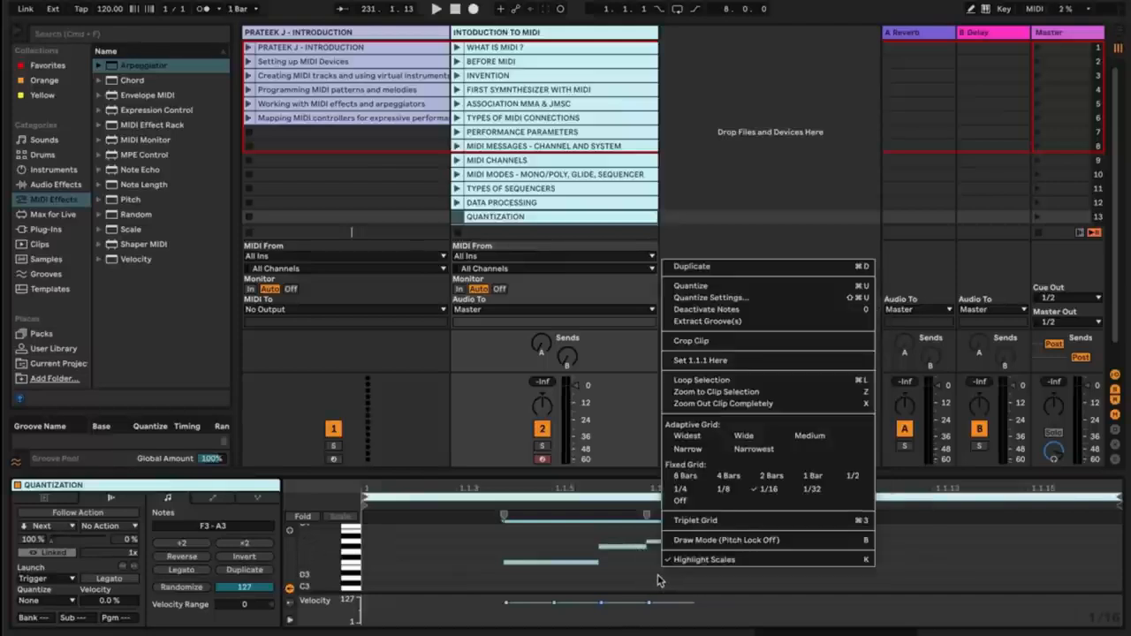
{"action": "left_click", "coordinate": [733, 299]}
{"action": "mouse_move", "coordinate": [610, 329]}
{"action": "left_mouse_down"}
{"action": "mouse_move", "coordinate": [610, 399]}
{"action": "mouse_move", "coordinate": [610, 329]}
{"action": "left_mouse_up"}
{"action": "left_click", "coordinate": [542, 353]}
{"action": "left_click", "coordinate": [594, 352]}
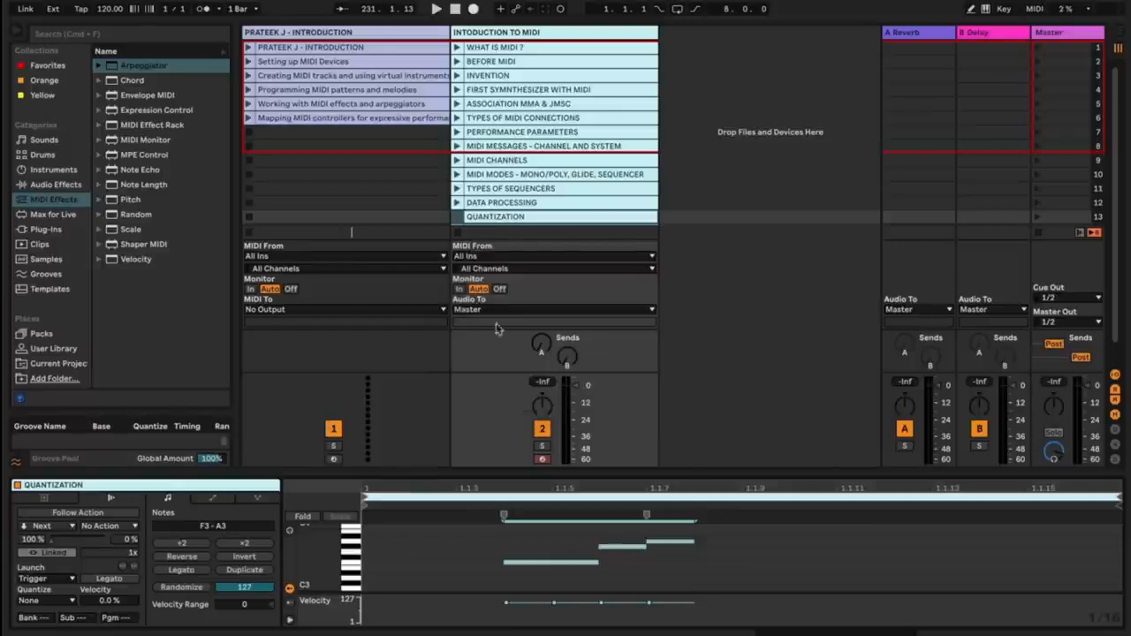
Show the device chain of the INTODUCTION TO MIDI track and select its Arpeggiator.
{"action": "left_click", "coordinate": [539, 32]}
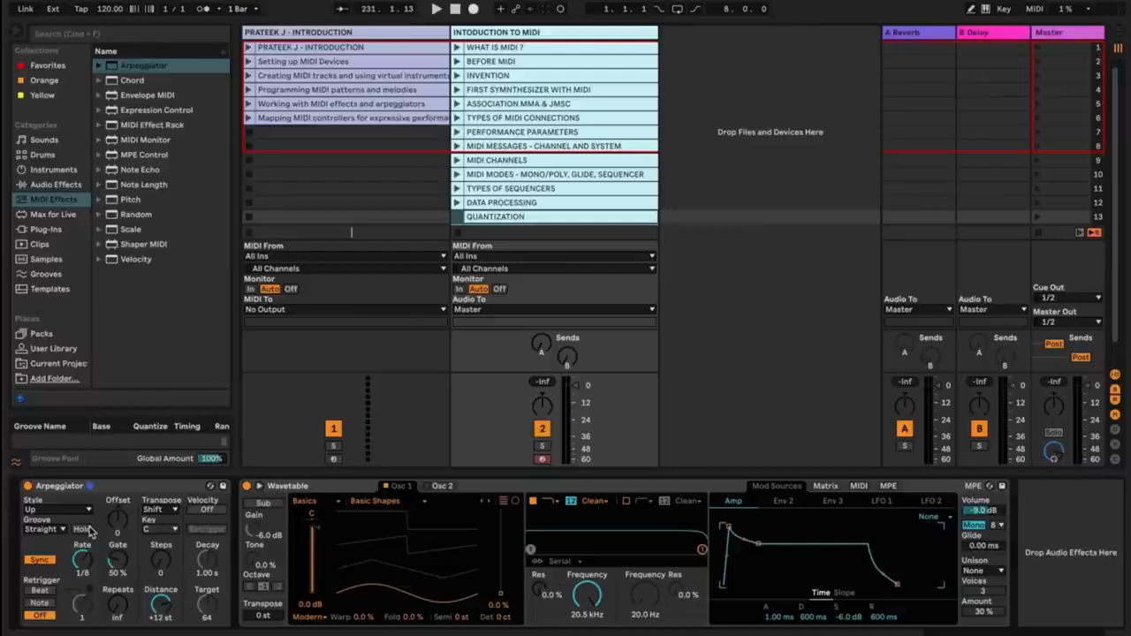
{"action": "left_click", "coordinate": [97, 487]}
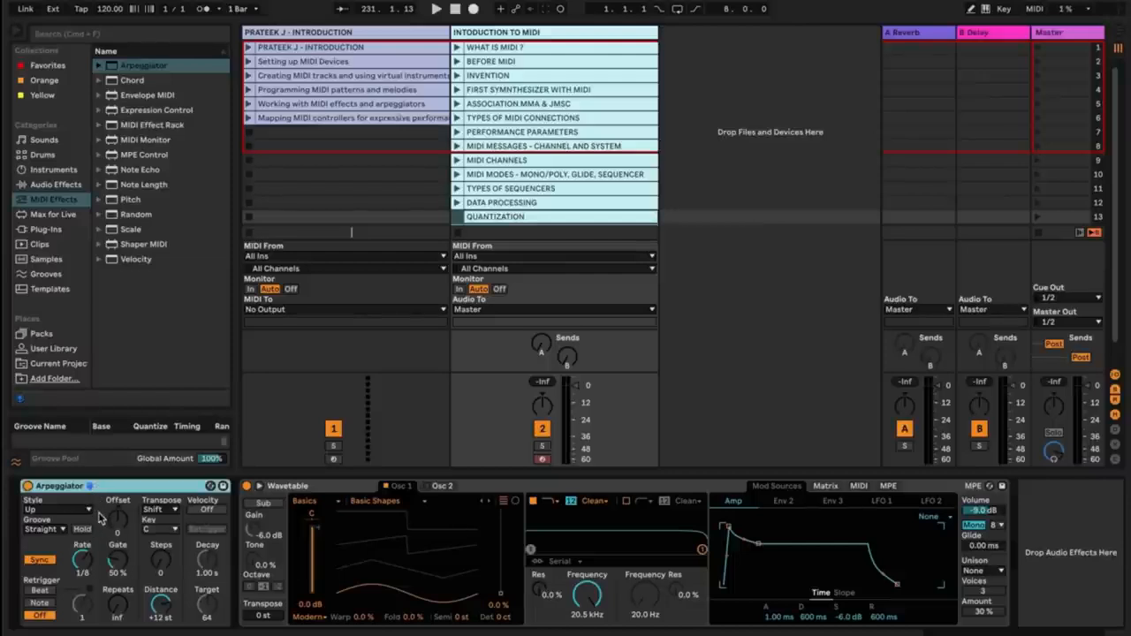
{"action": "scroll", "coordinate": [529, 212], "scroll_direction": "down", "scroll_amount": 2}
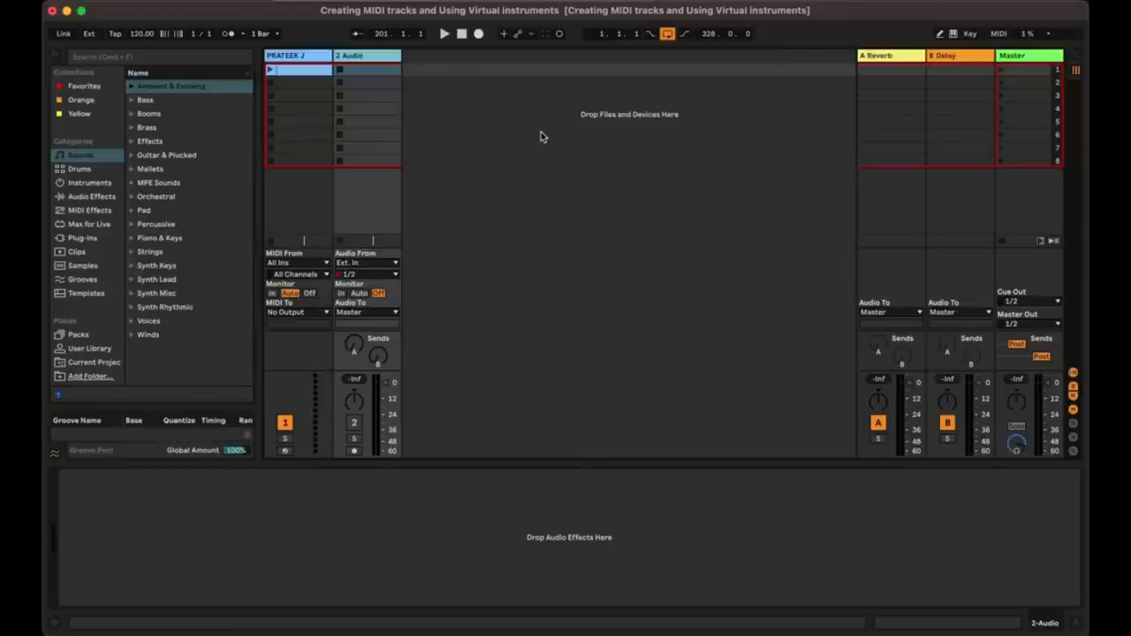
Open the Link, Tempo and MIDI preferences and choose Push2 as the first control surface.
{"action": "left_click", "coordinate": [90, 1]}
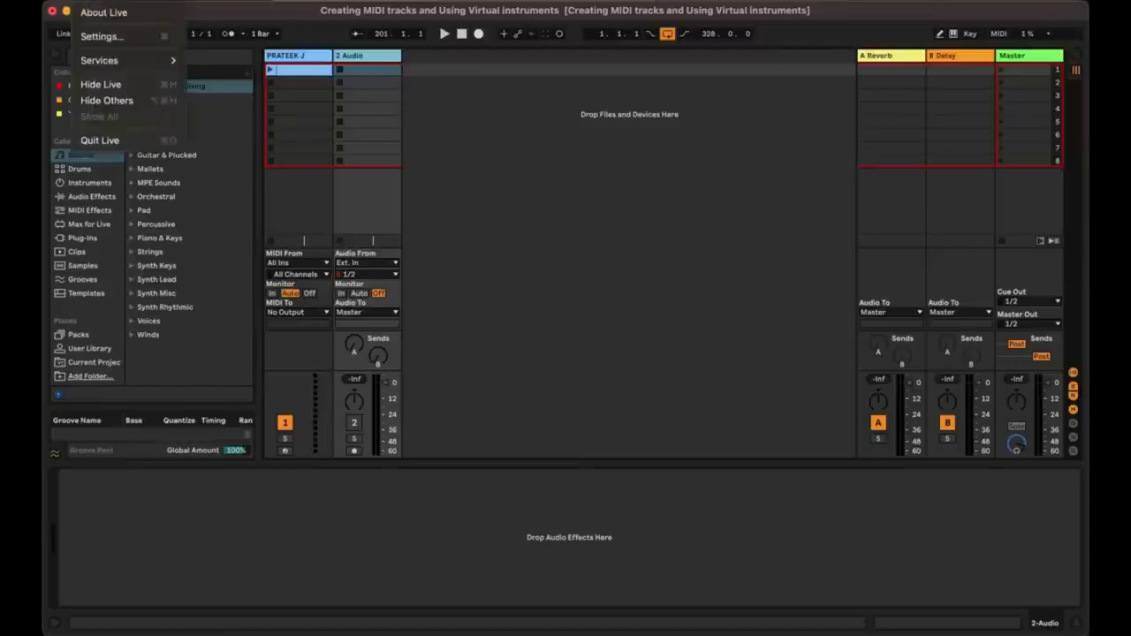
{"action": "left_click", "coordinate": [104, 36]}
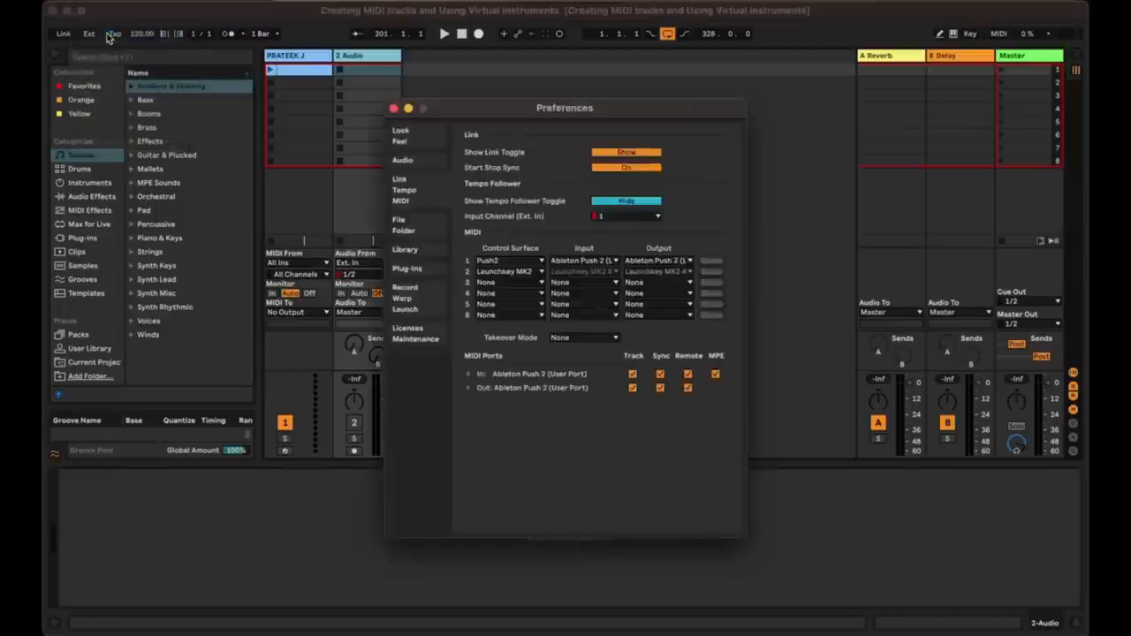
{"action": "left_click", "coordinate": [421, 186]}
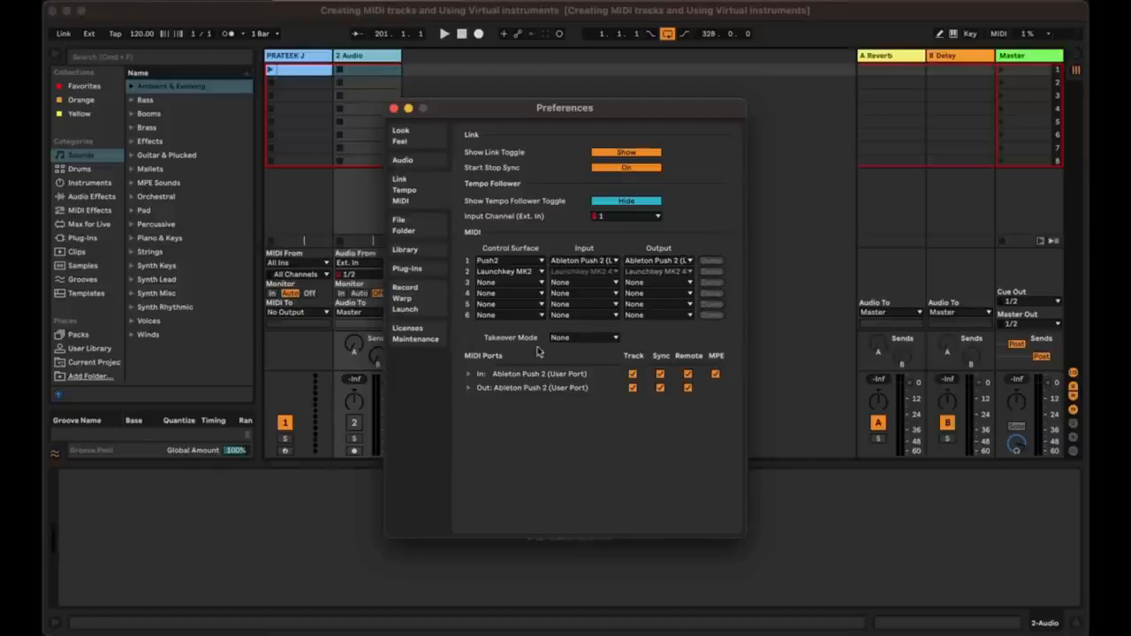
{"action": "left_click", "coordinate": [515, 263]}
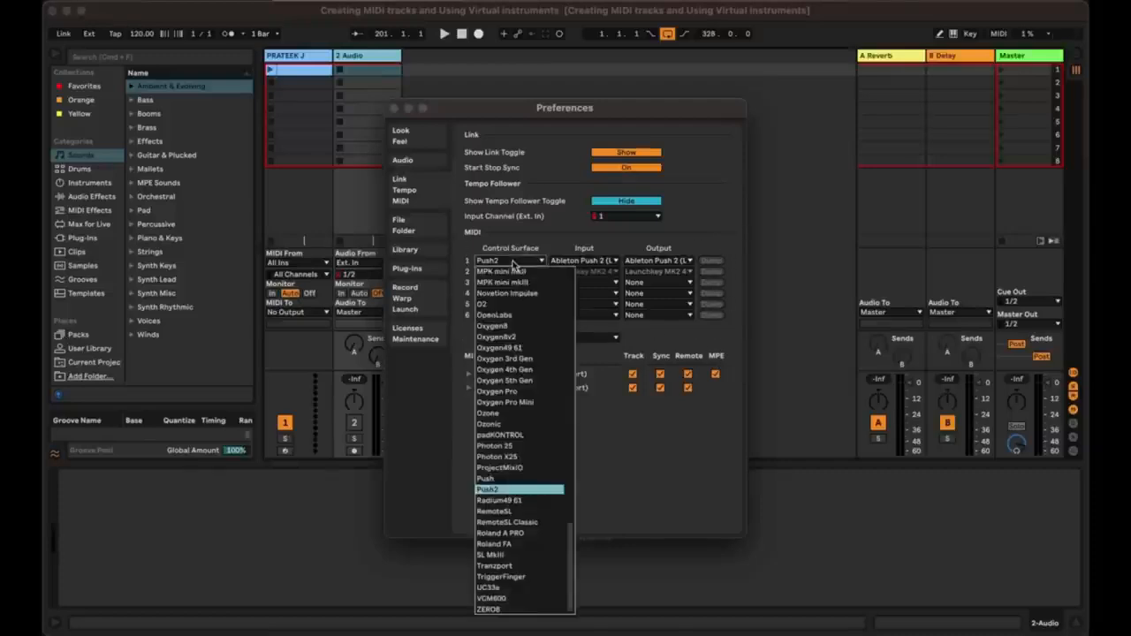
{"action": "left_click", "coordinate": [506, 486]}
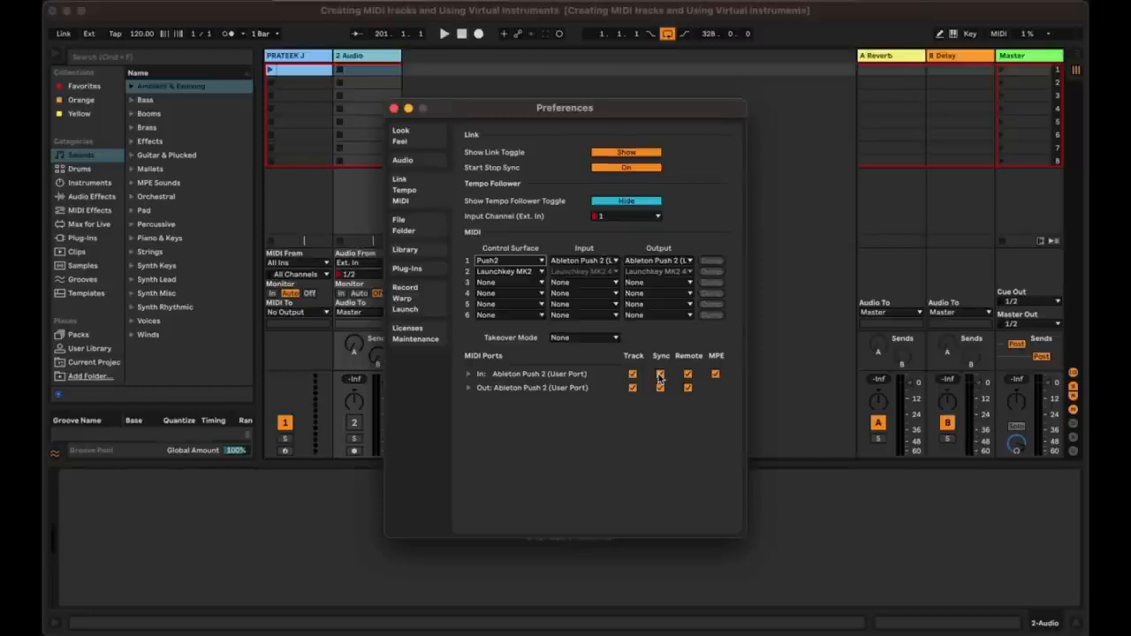
Review the Sync and Remote options of the Ableton Push 2 input port and close the preferences.
{"action": "left_click", "coordinate": [660, 375]}
{"action": "left_click", "coordinate": [688, 375]}
{"action": "left_click", "coordinate": [688, 375]}
{"action": "key", "text": "Escape"}
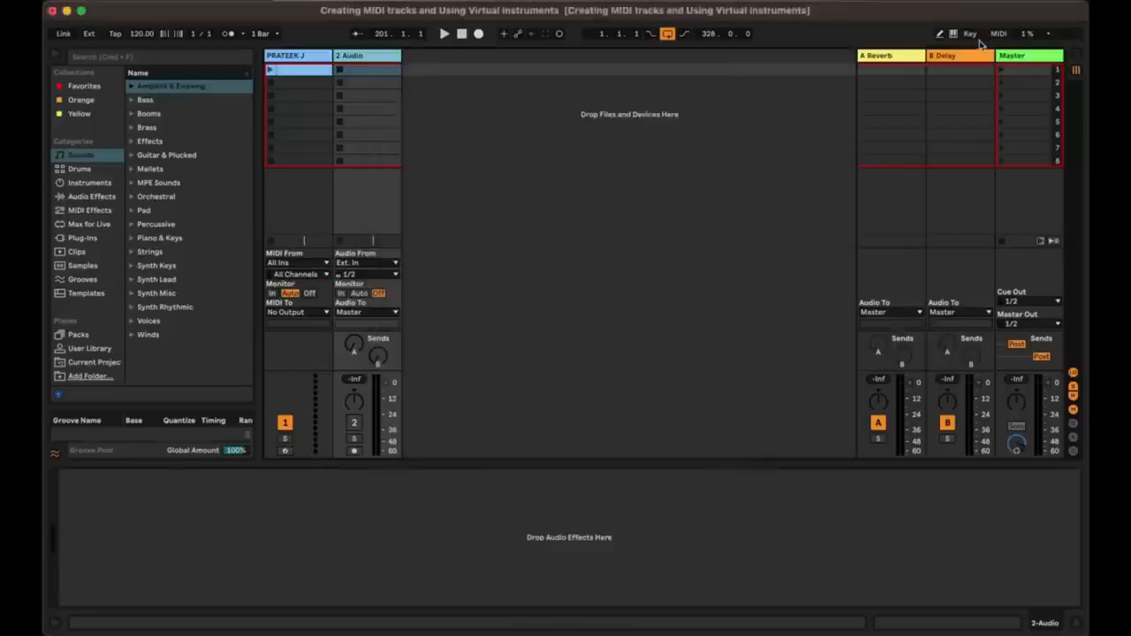
Reopen the preferences, check the MPE option of the Ableton Push 2 input port and close them again.
{"action": "left_click", "coordinate": [91, 1]}
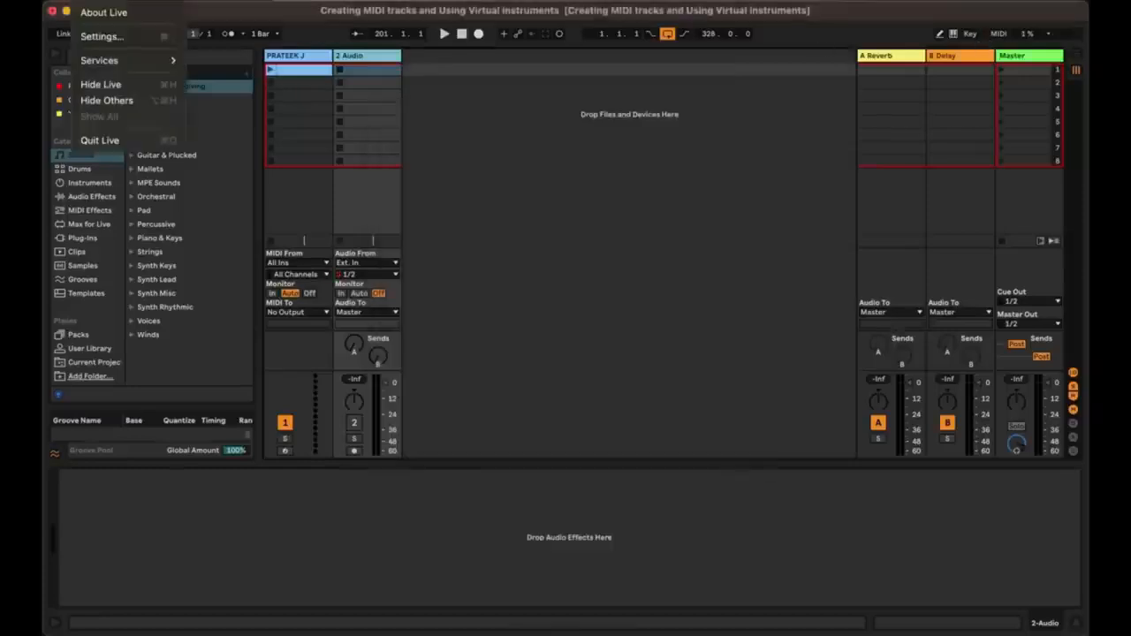
{"action": "left_click", "coordinate": [110, 37]}
{"action": "left_click", "coordinate": [716, 375]}
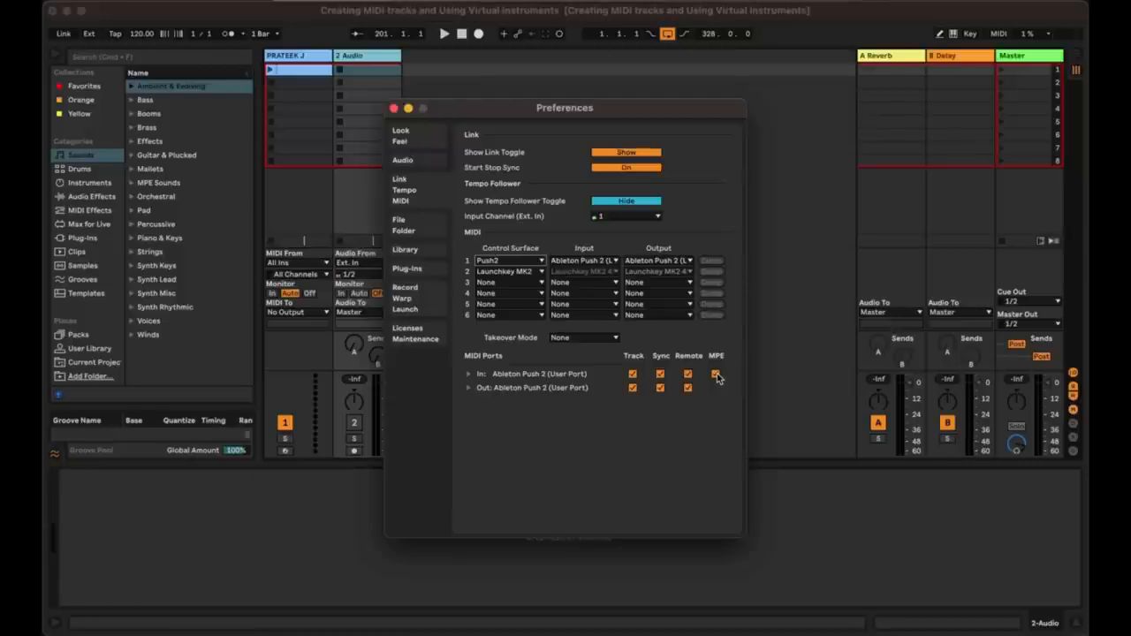
{"action": "key", "text": "Escape"}
Open the MIDI track's first clip in Note Expression view, show the Velocity and Release Velocity lanes and enlarge the clip editor.
{"action": "double_click", "coordinate": [309, 73]}
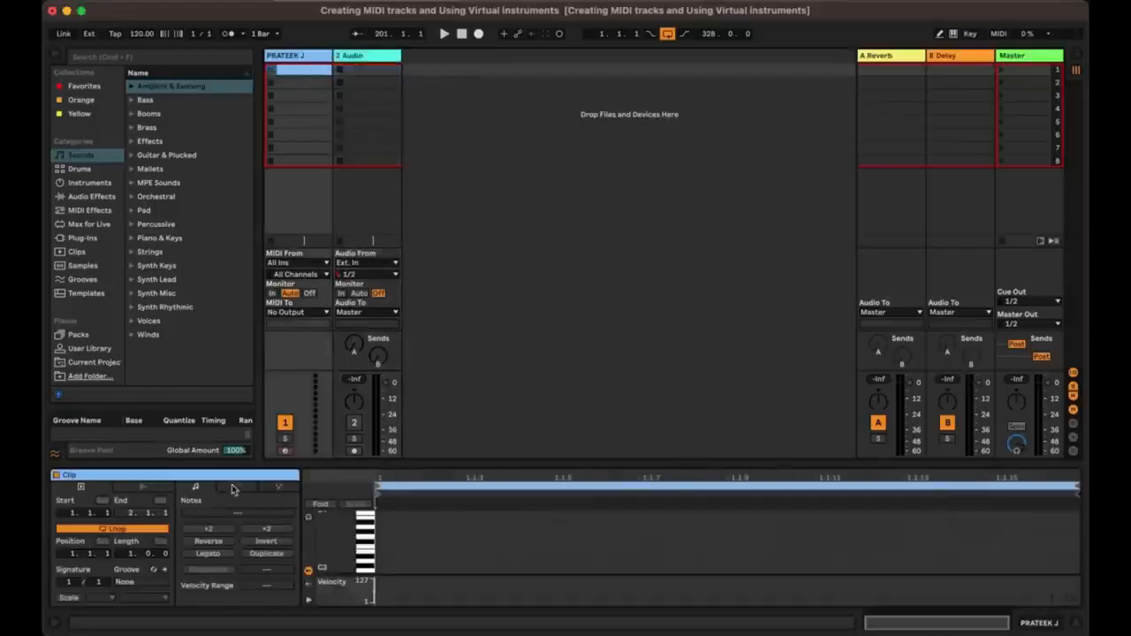
{"action": "left_click", "coordinate": [279, 487]}
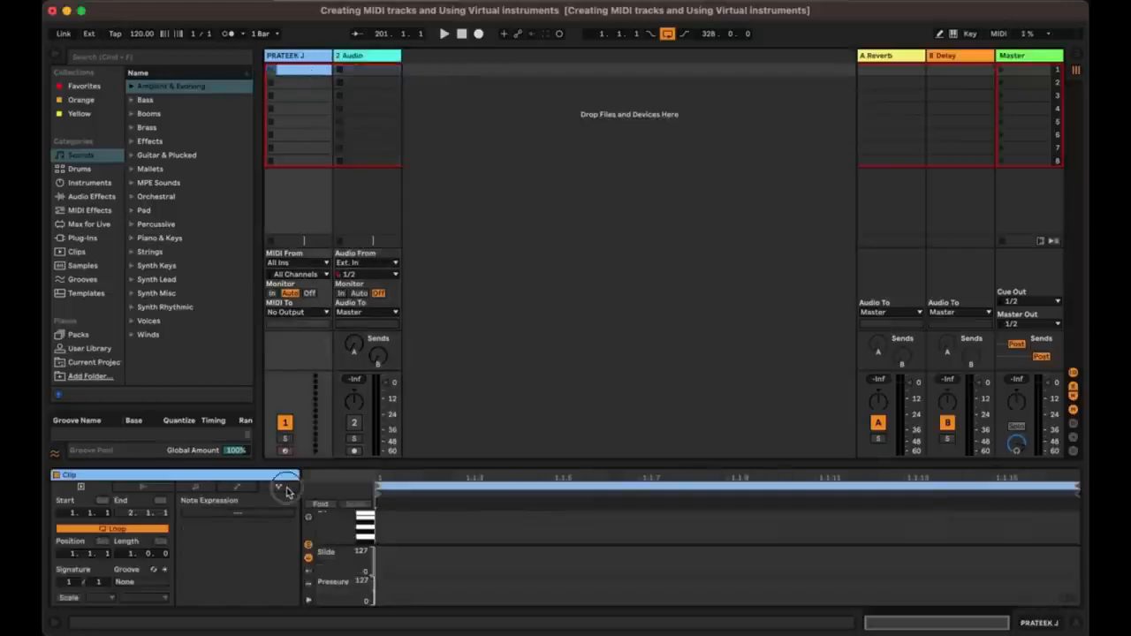
{"action": "left_click", "coordinate": [309, 572]}
{"action": "left_click", "coordinate": [308, 586]}
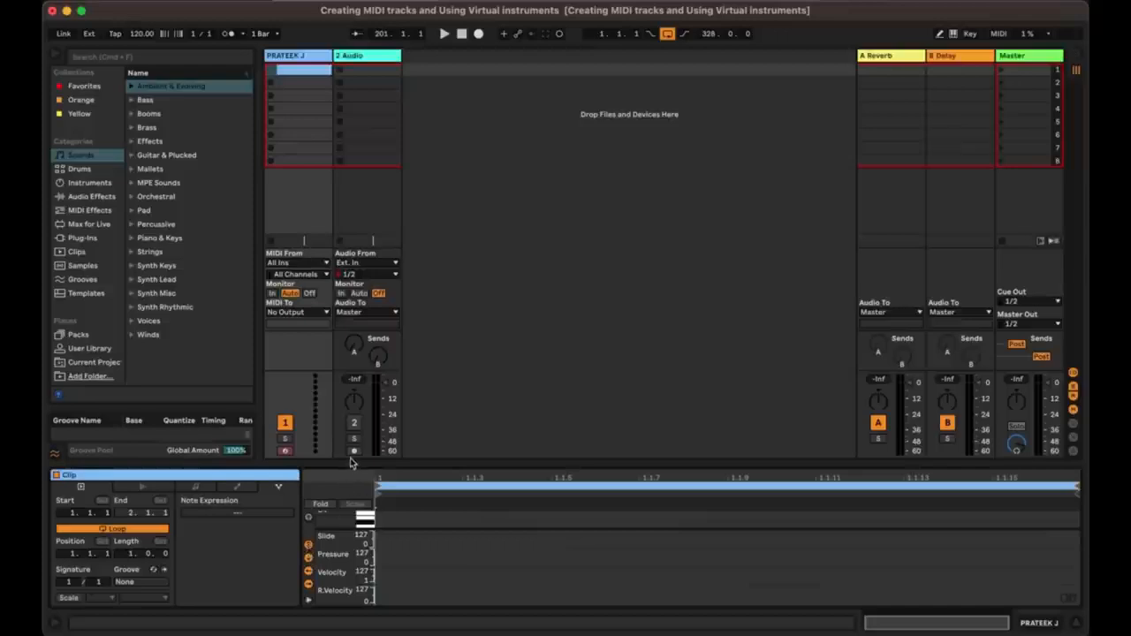
{"action": "left_click_drag", "start_coordinate": [350, 462], "coordinate": [358, 305]}
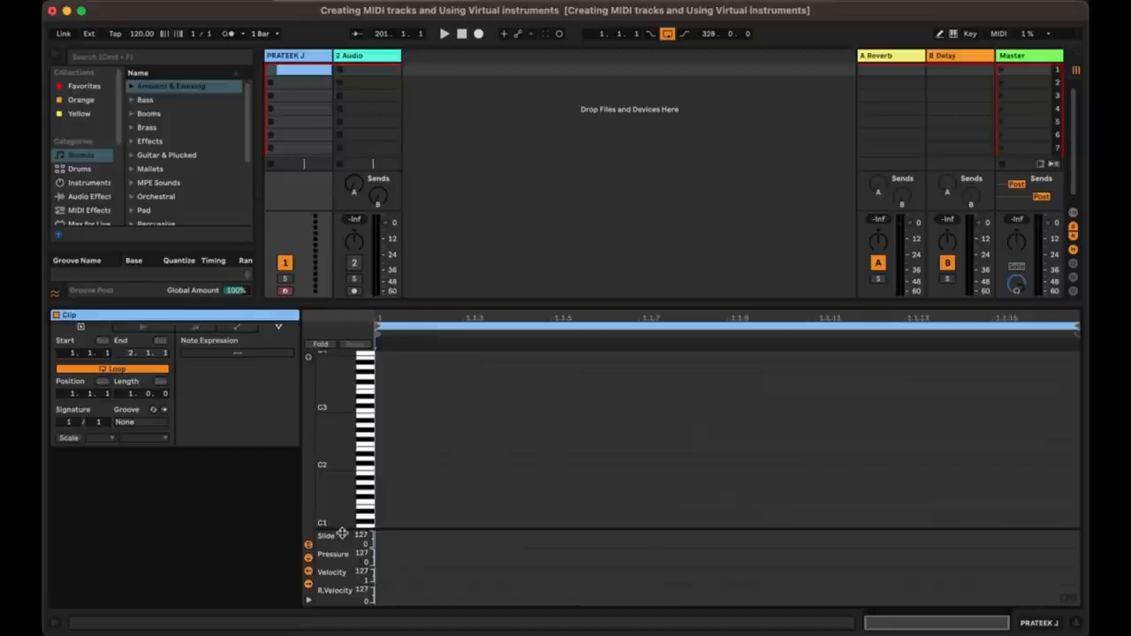
Enlarge the Slide lane in the clip's Note Expression editor, and hide the clip view.
{"action": "left_click_drag", "start_coordinate": [341, 532], "coordinate": [343, 440]}
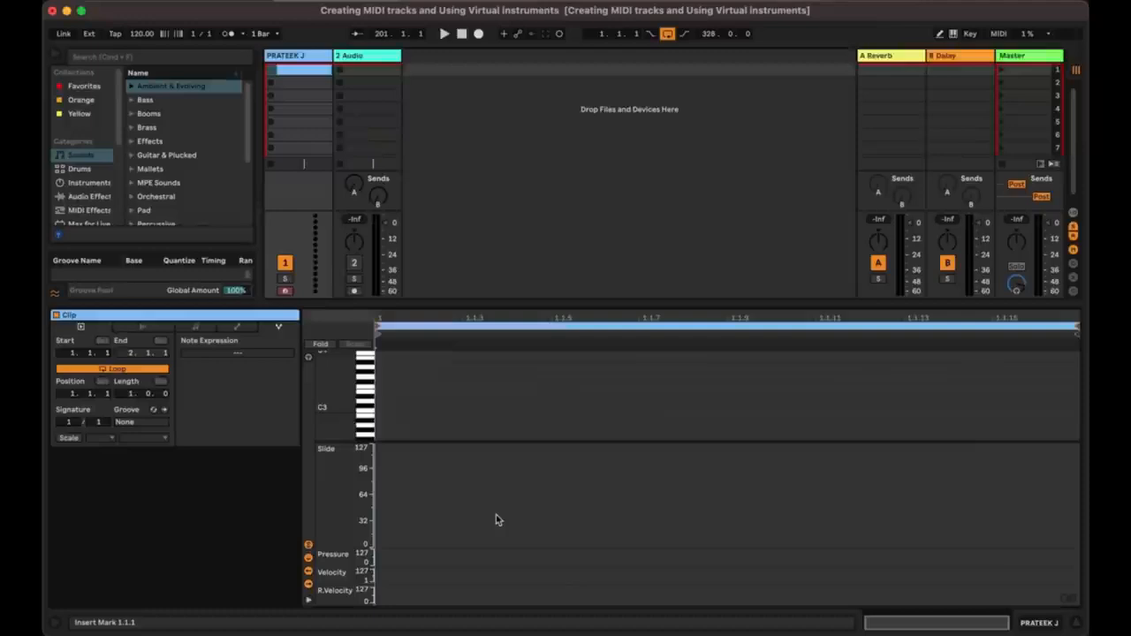
{"action": "left_click", "coordinate": [472, 304]}
{"action": "left_click", "coordinate": [85, 3]}
{"action": "left_click", "coordinate": [85, 3]}
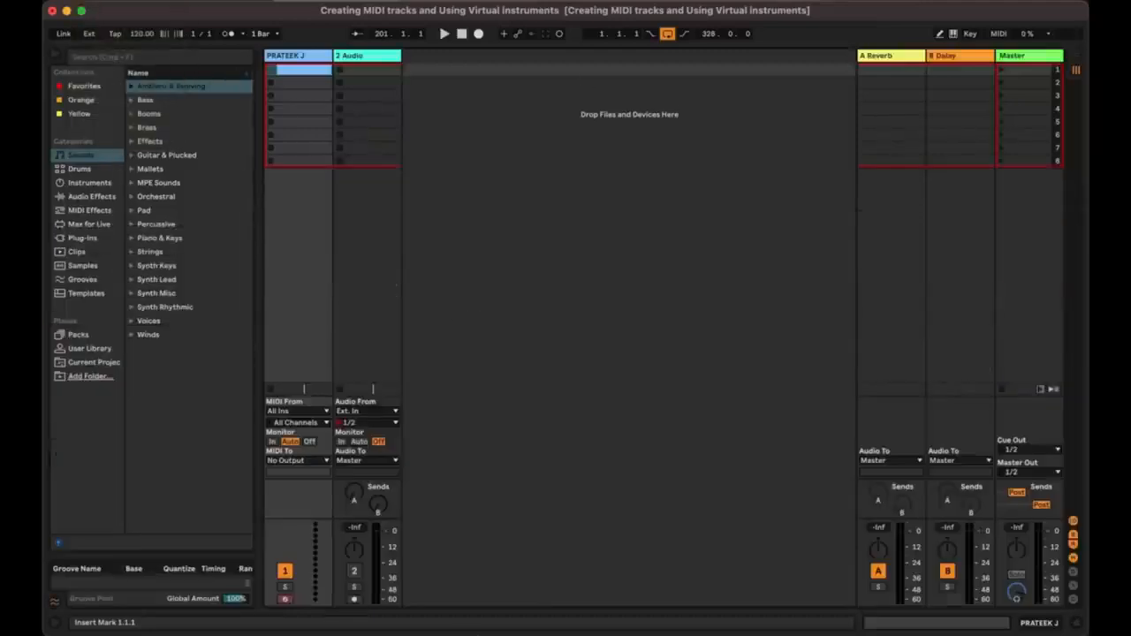
Insert a new MIDI track beside the first MIDI track and select it.
{"action": "double_click", "coordinate": [291, 72]}
{"action": "key", "text": "super+shift+t"}
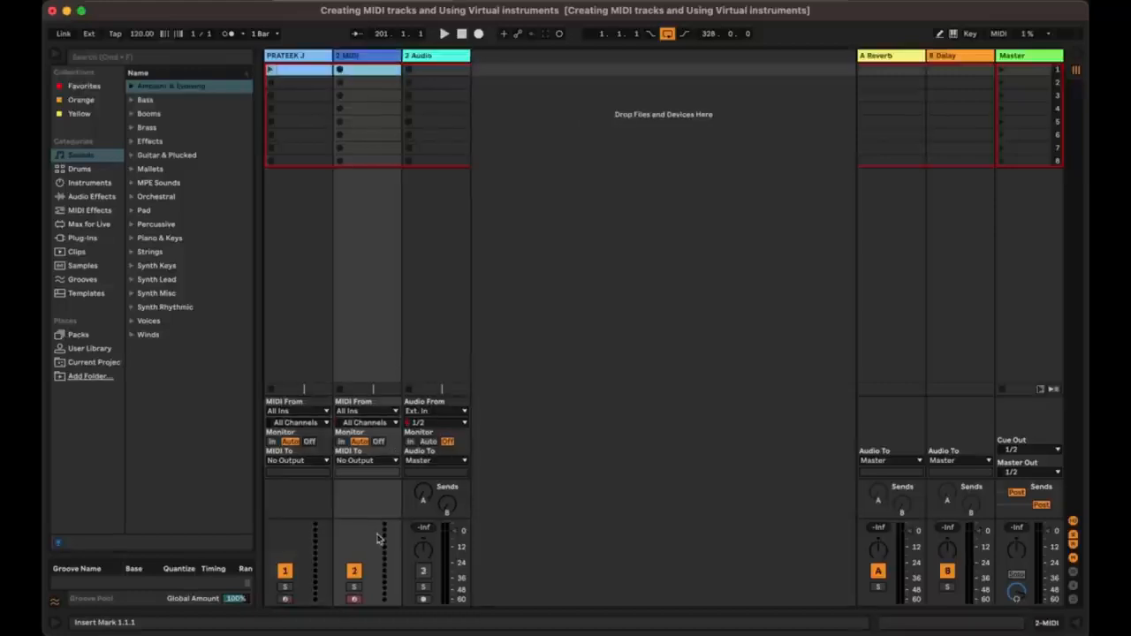
{"action": "left_click", "coordinate": [375, 59]}
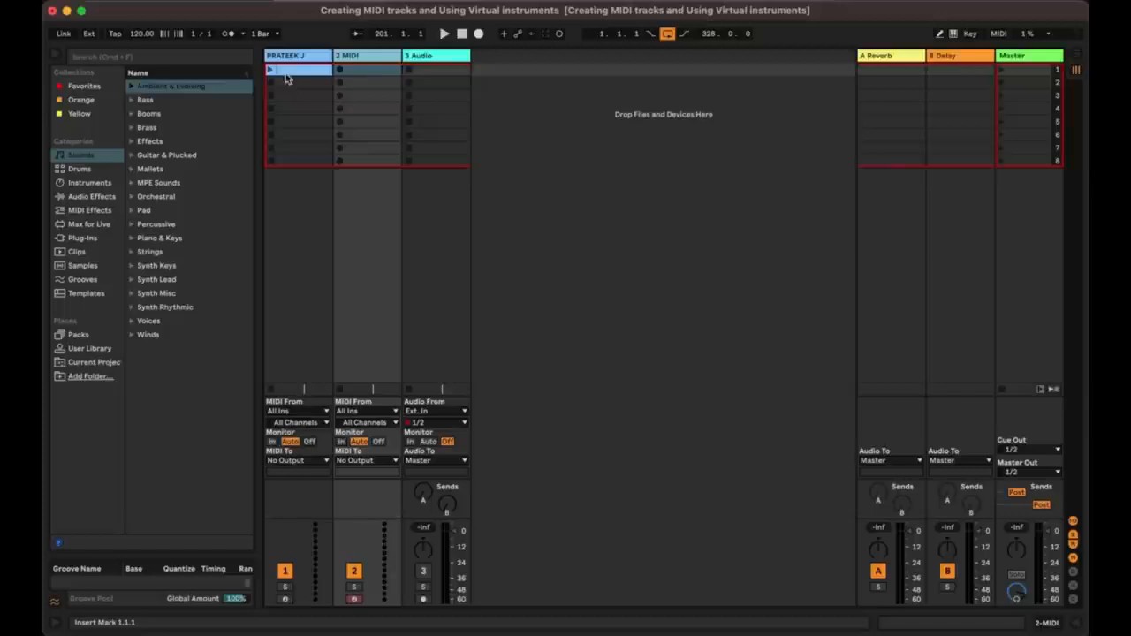
Search the Sounds library for piano and load Dark Chord Piano from Piano & Keys onto the new MIDI track.
{"action": "left_click", "coordinate": [163, 60]}
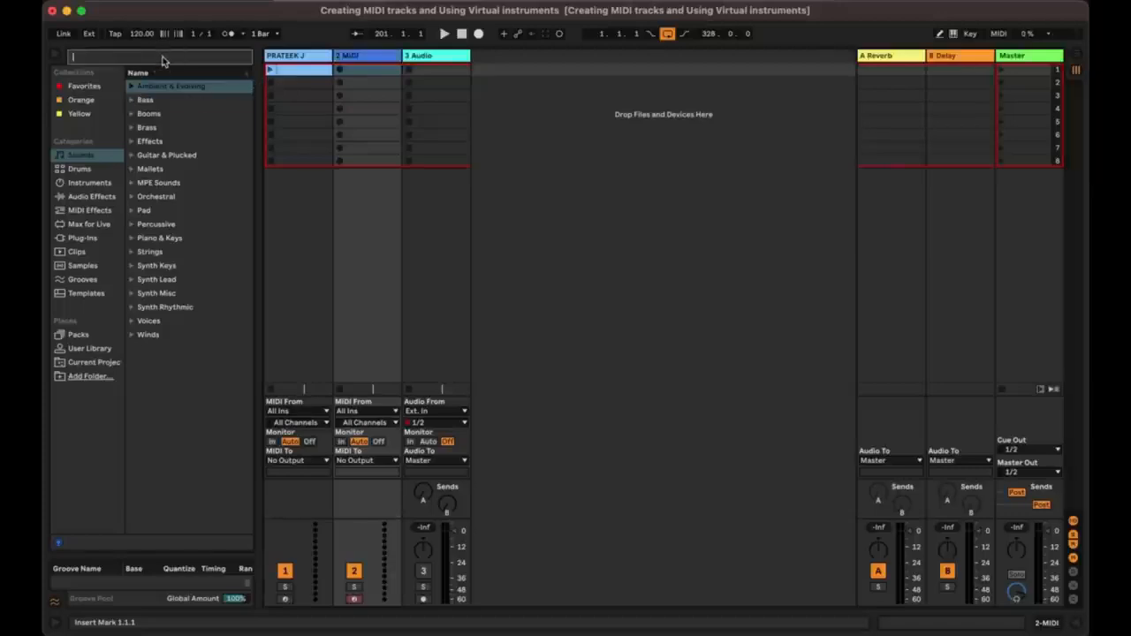
{"action": "type", "text": "piano"}
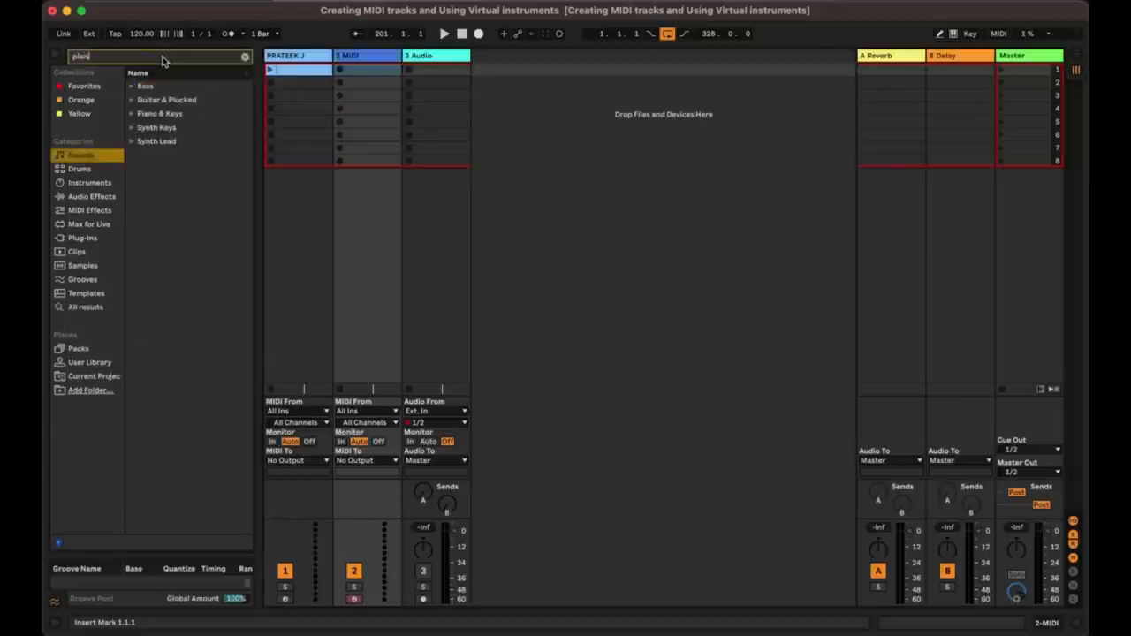
{"action": "left_click", "coordinate": [138, 113]}
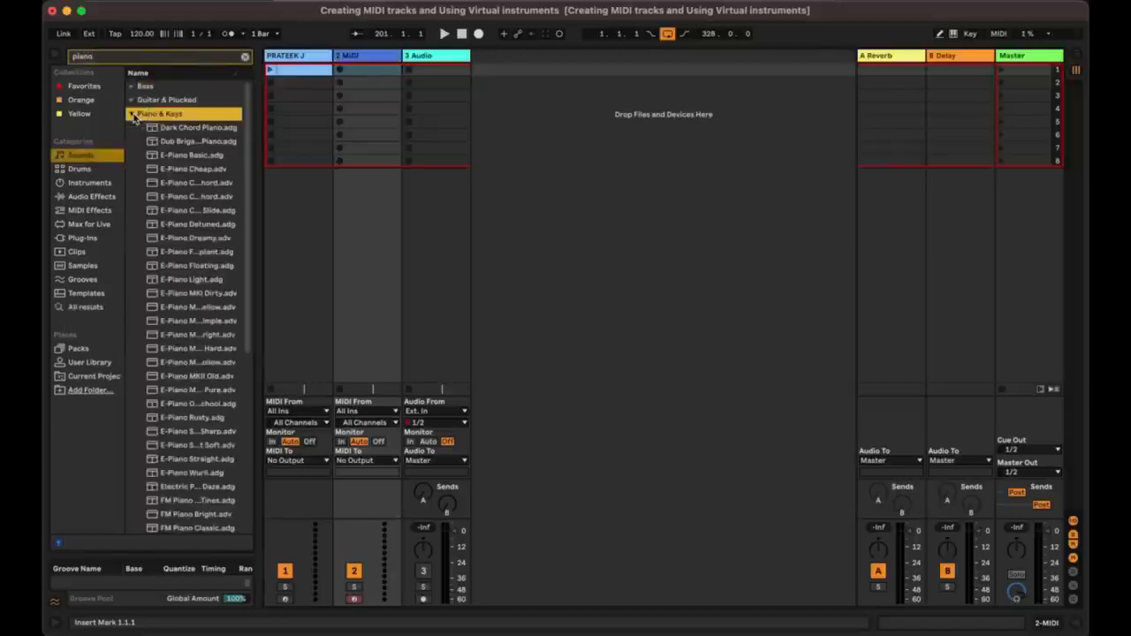
{"action": "double_click", "coordinate": [163, 128]}
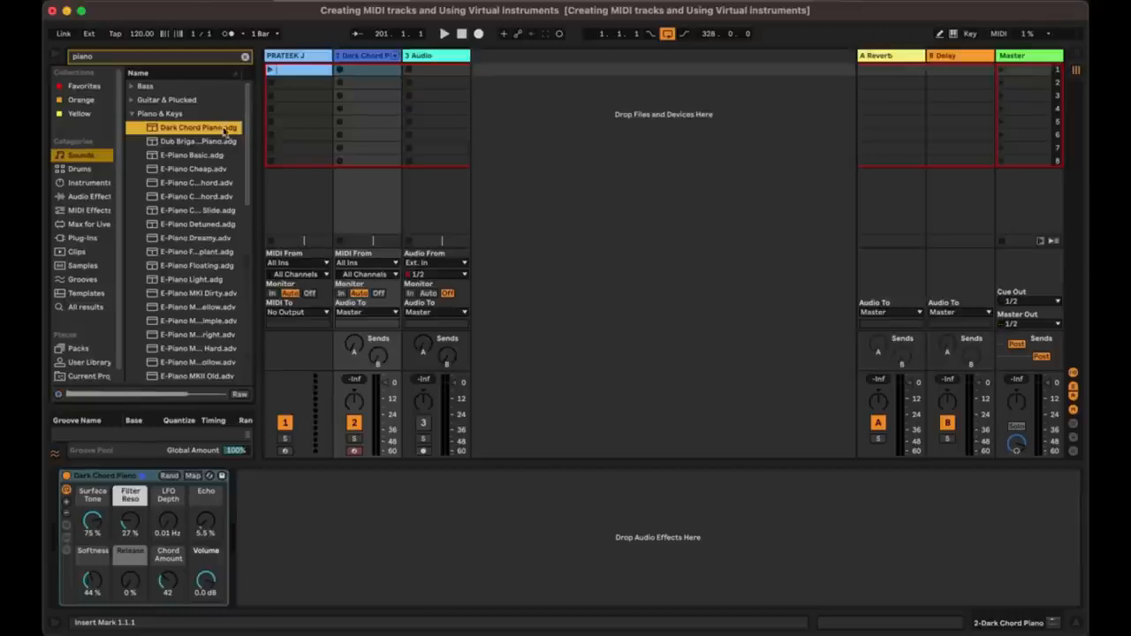
Replace the second track's instrument with the Dub Brigade Piano preset.
{"action": "left_click", "coordinate": [175, 55]}
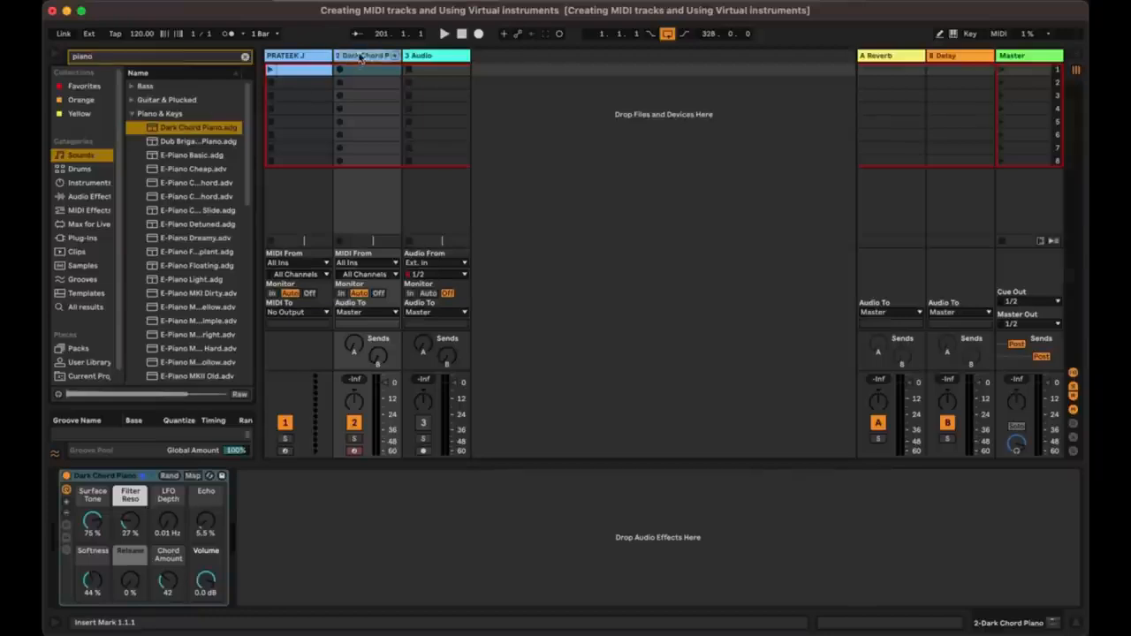
{"action": "left_click", "coordinate": [210, 132]}
{"action": "left_click_drag", "start_coordinate": [199, 144], "coordinate": [325, 510]}
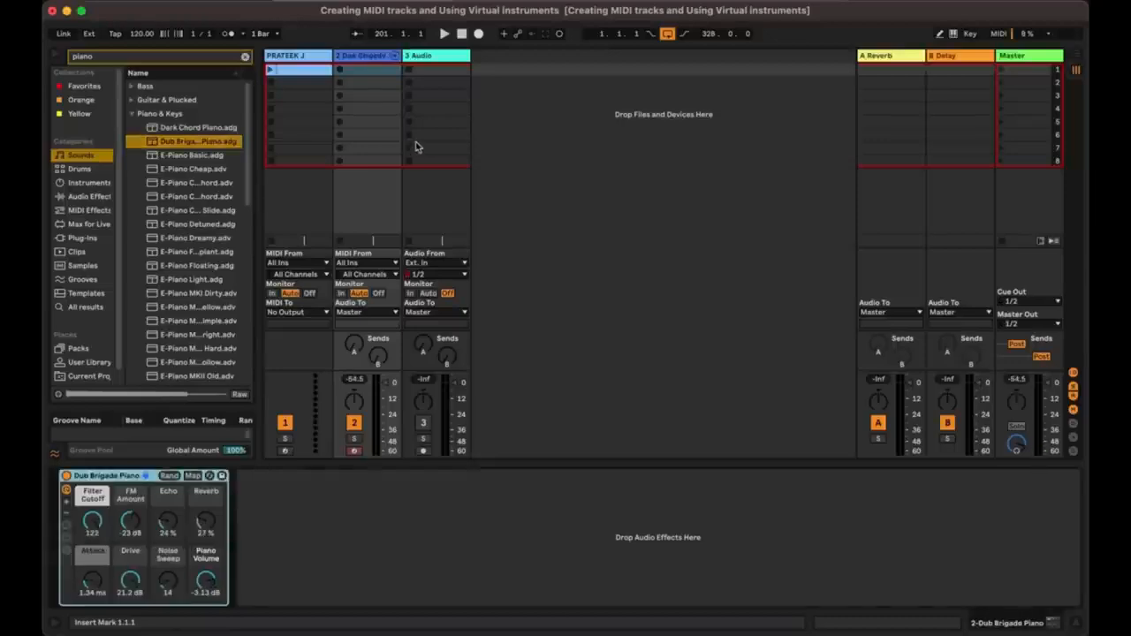
Record a two-bar MIDI clip in the Dub Brigade track's first slot, and hide the clip view.
{"action": "left_click", "coordinate": [369, 57]}
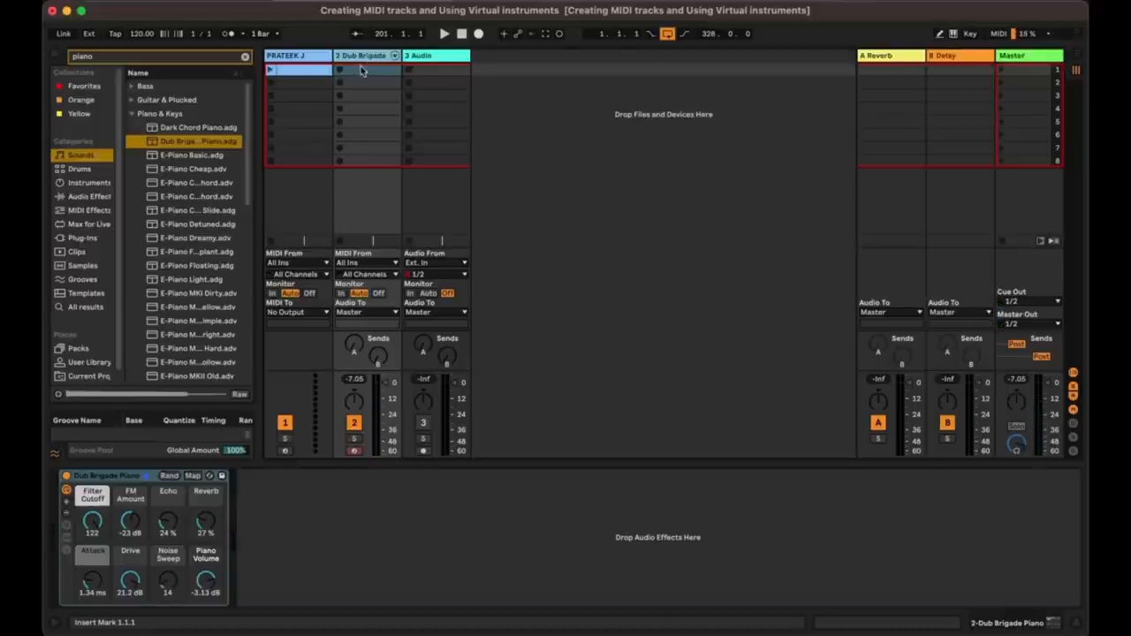
{"action": "left_click", "coordinate": [361, 70]}
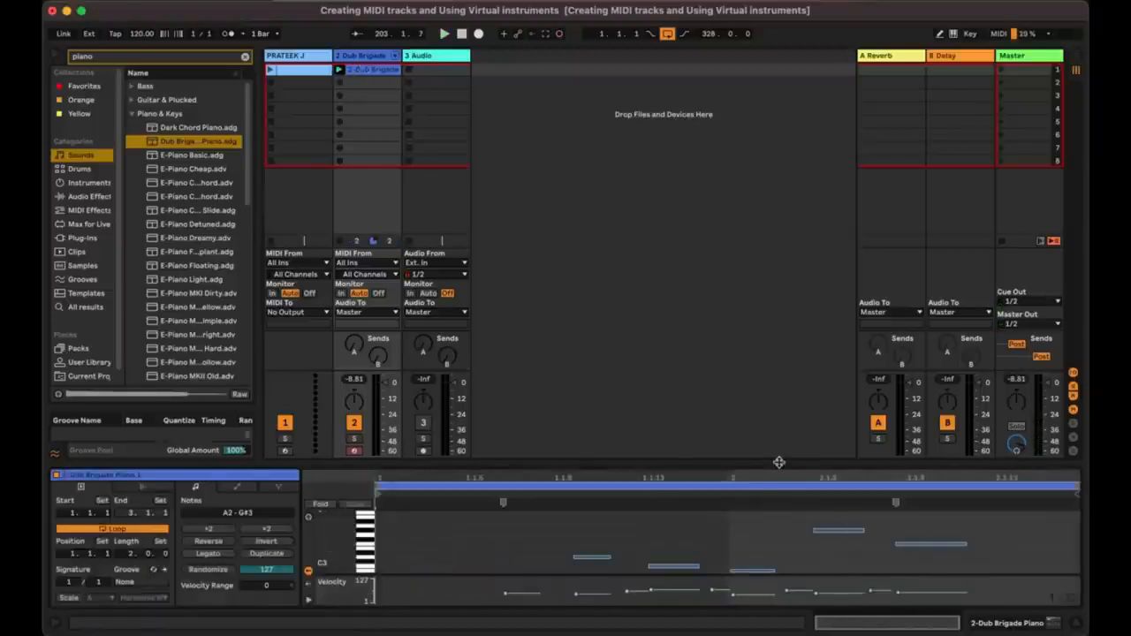
{"action": "left_click_drag", "start_coordinate": [781, 463], "coordinate": [782, 570]}
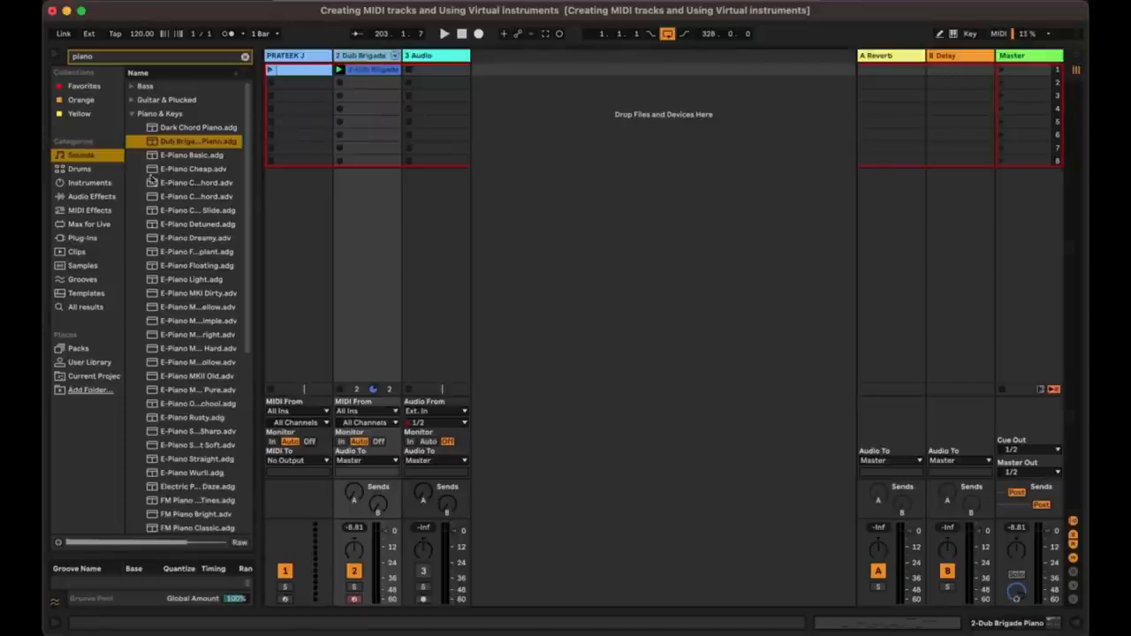
Load the E-Piano Short Sharp preset from Piano & Keys onto the second track in place of Dub Brigade Piano.
{"action": "left_click", "coordinate": [130, 113]}
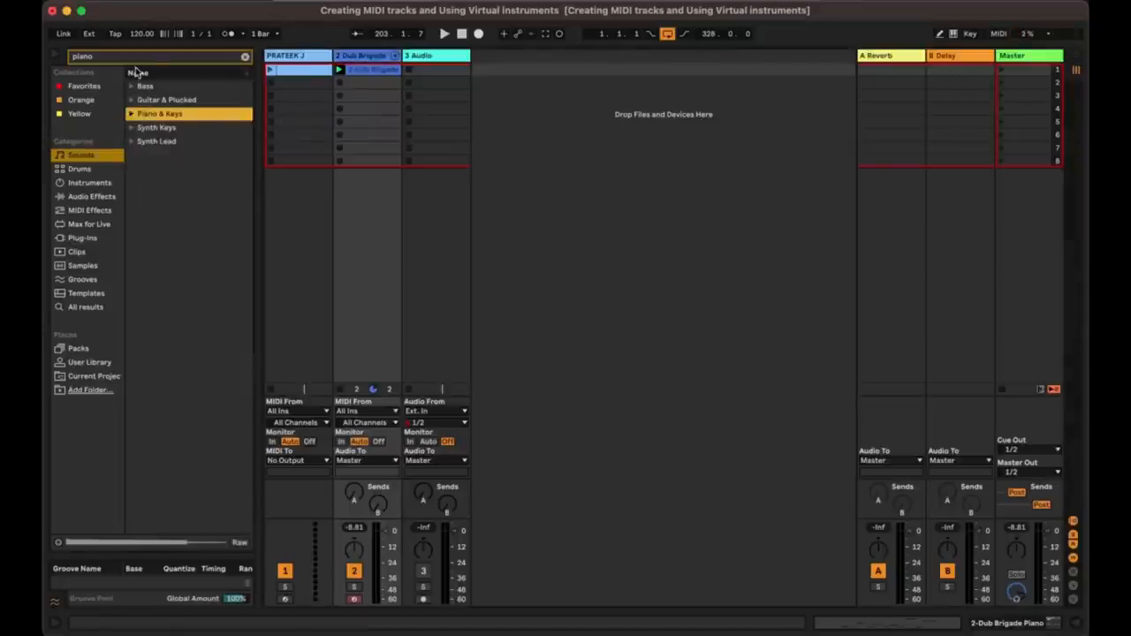
{"action": "left_click", "coordinate": [131, 115]}
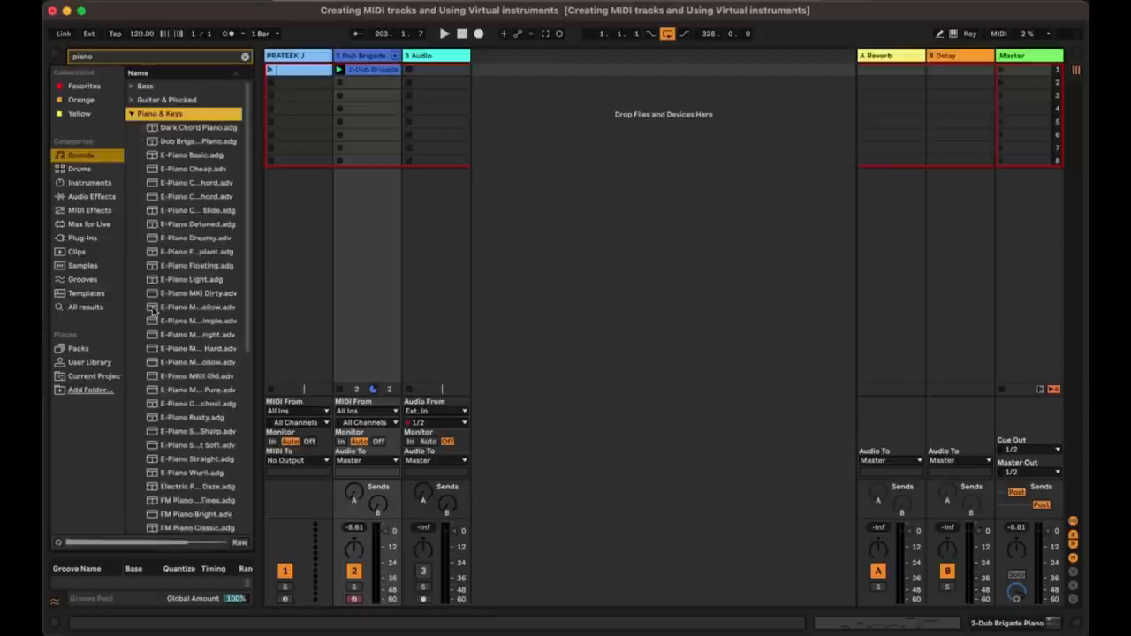
{"action": "scroll", "coordinate": [155, 311], "scroll_direction": "down", "scroll_amount": 5}
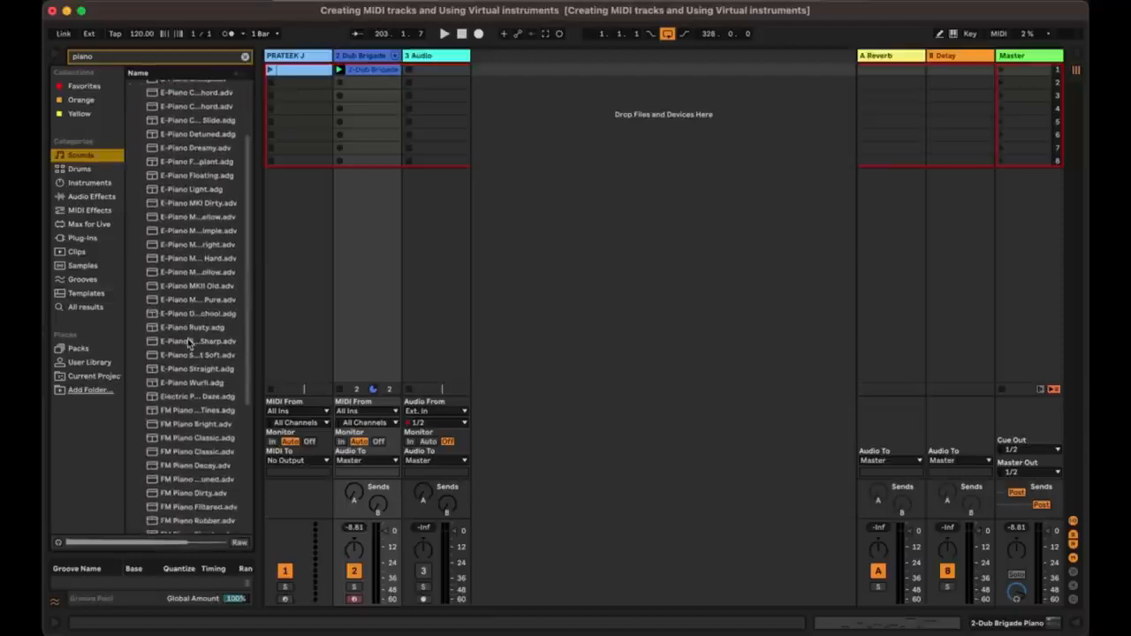
{"action": "left_click_drag", "start_coordinate": [188, 345], "coordinate": [352, 71]}
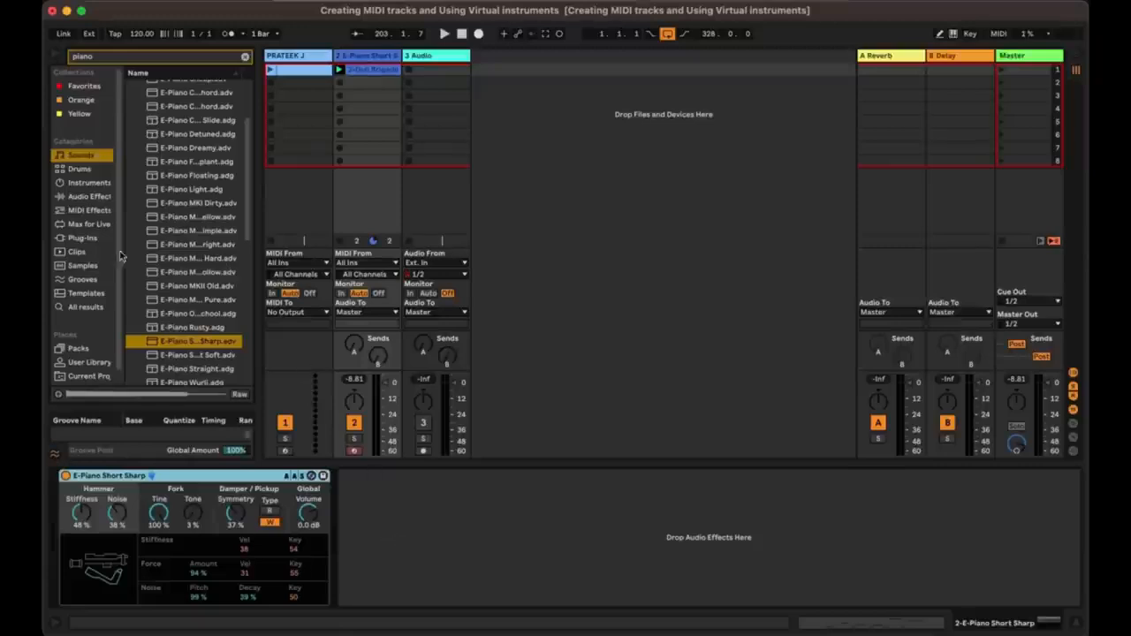
Search the plug-ins for vital, load the Vital VST onto the second track and close its plug-in window.
{"action": "left_click", "coordinate": [88, 239]}
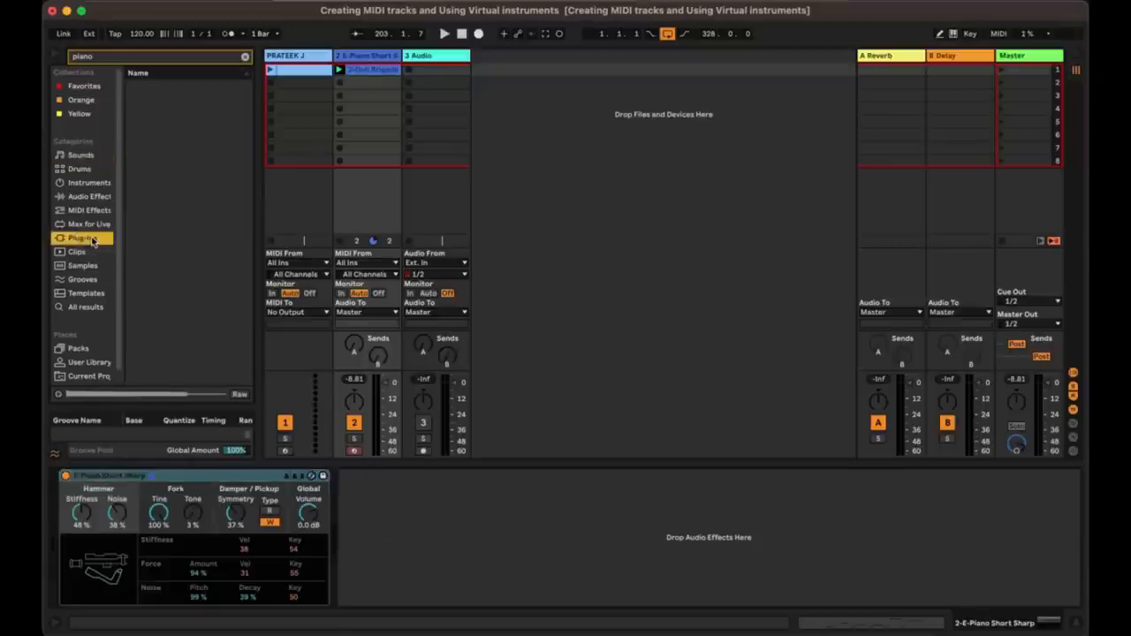
{"action": "left_click", "coordinate": [245, 55]}
{"action": "left_click", "coordinate": [89, 240]}
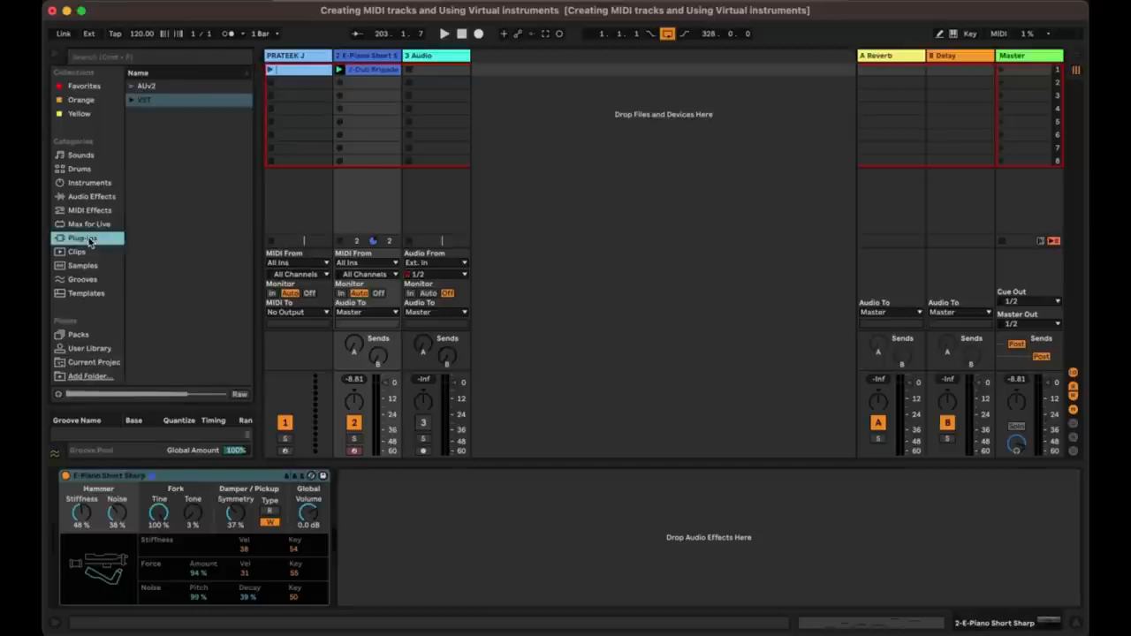
{"action": "left_click", "coordinate": [143, 57]}
{"action": "type", "text": "vital"}
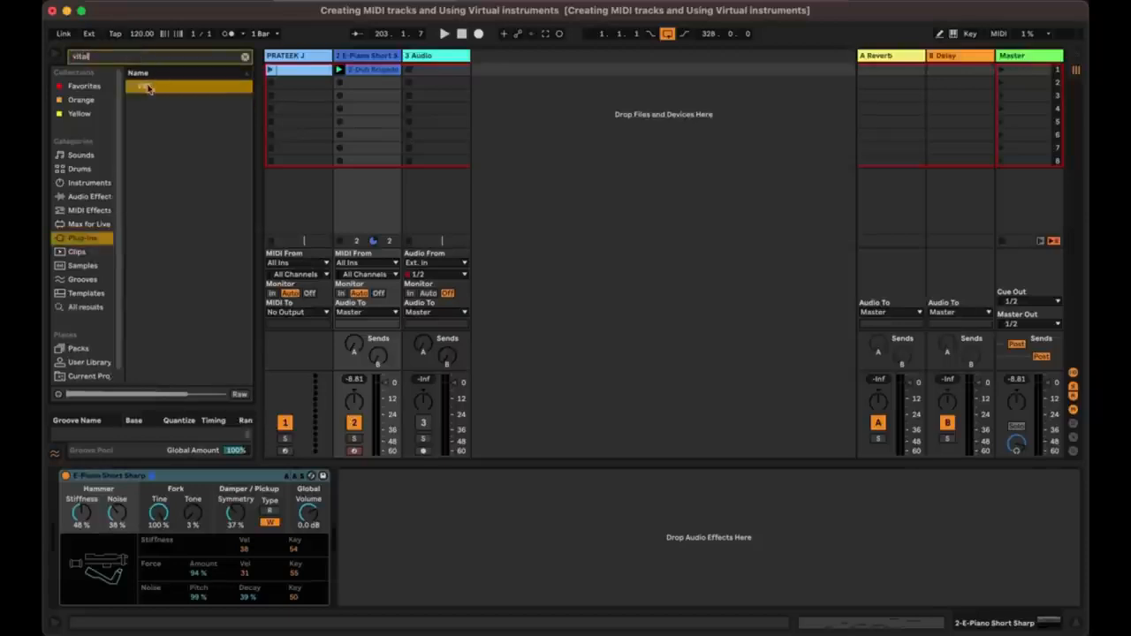
{"action": "left_click", "coordinate": [147, 86]}
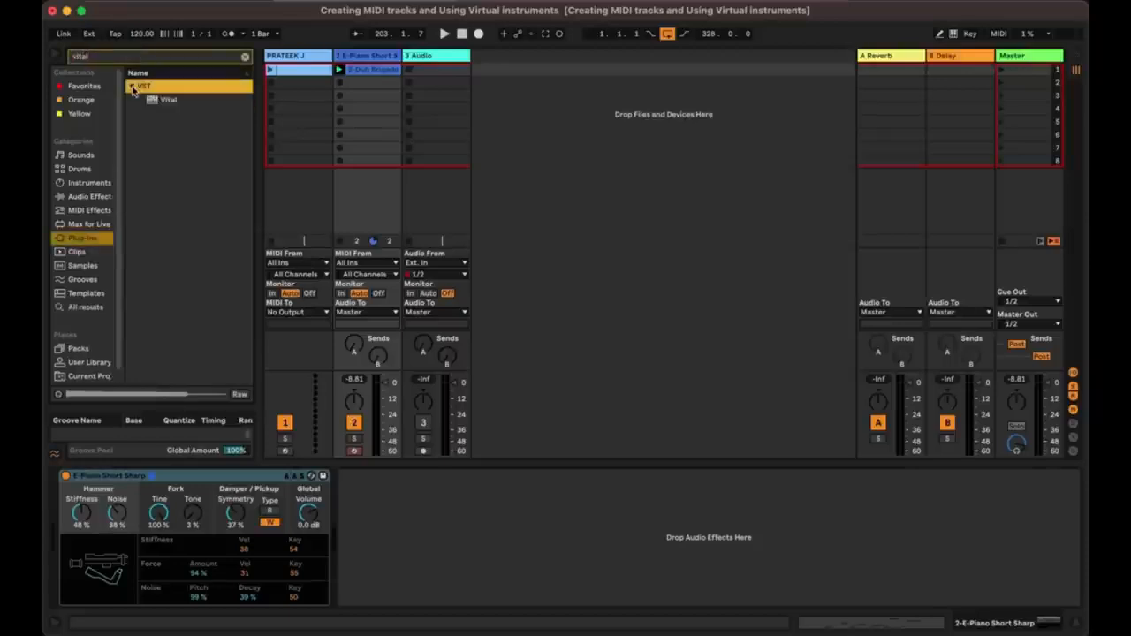
{"action": "left_click", "coordinate": [155, 101]}
{"action": "double_click", "coordinate": [154, 100]}
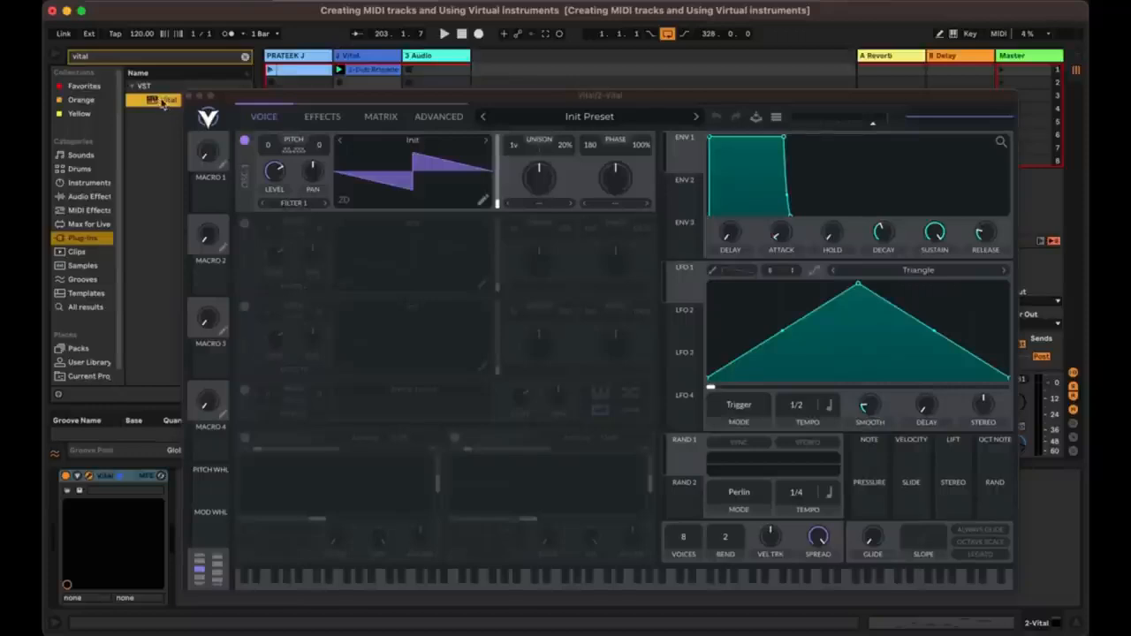
{"action": "left_click", "coordinate": [189, 96]}
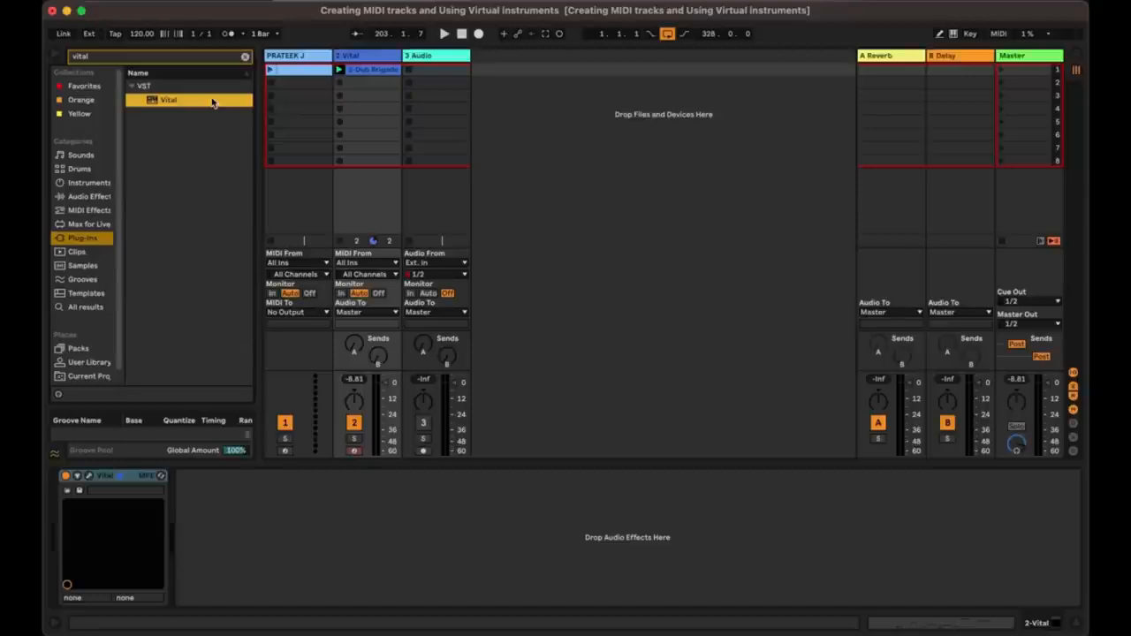
Clear the browser search and look through the Instruments category down to Wavetable's preset folders.
{"action": "left_click", "coordinate": [99, 183]}
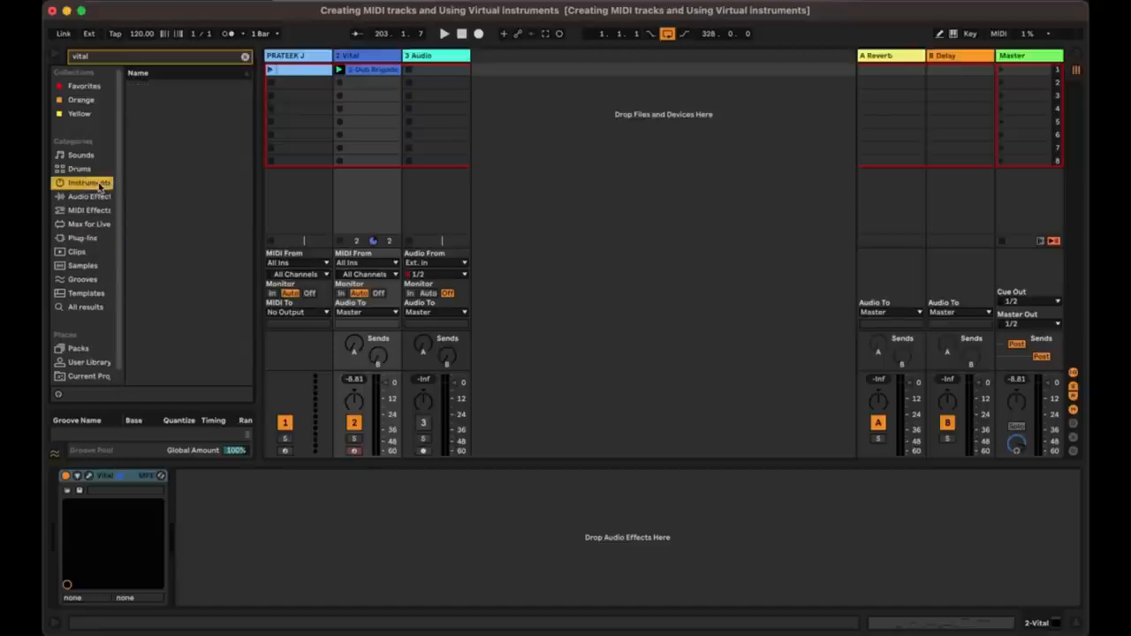
{"action": "left_click", "coordinate": [245, 56]}
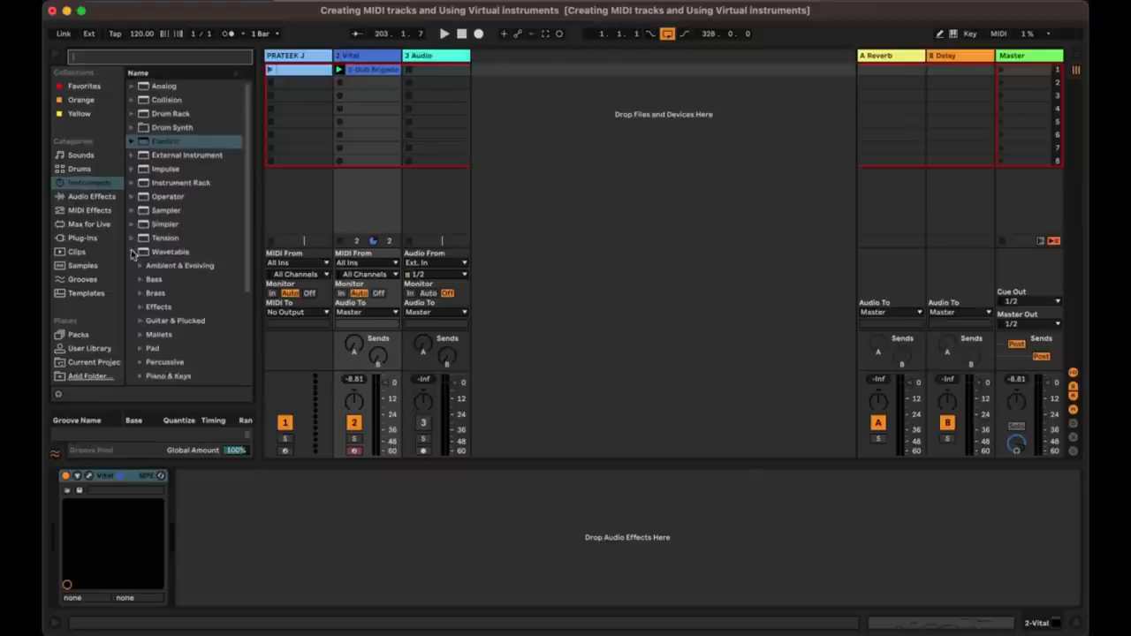
{"action": "left_click", "coordinate": [212, 253]}
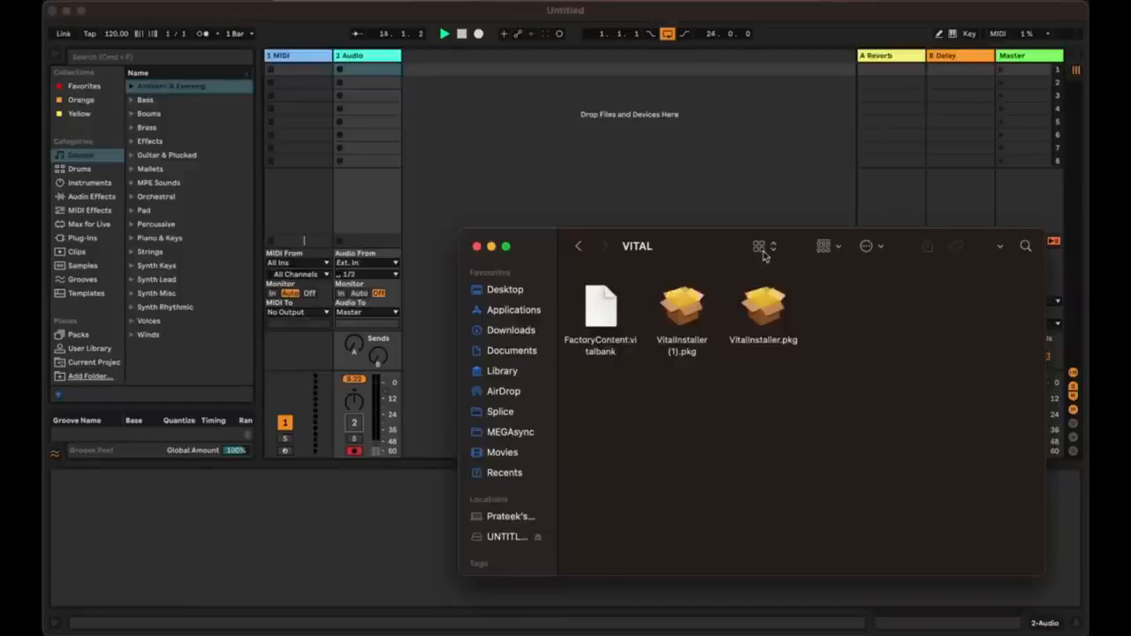
Launch VitalInstaller.pkg from the VITAL folder, read through the licence agreement and accept its terms.
{"action": "left_click", "coordinate": [776, 308]}
{"action": "double_click", "coordinate": [776, 308]}
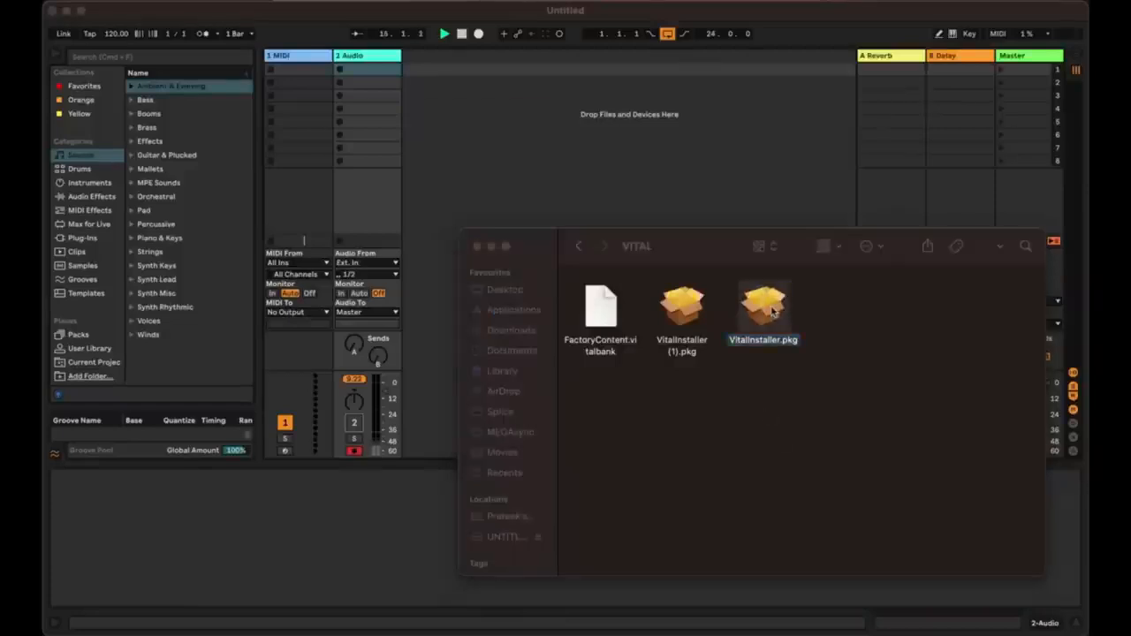
{"action": "left_click", "coordinate": [747, 407]}
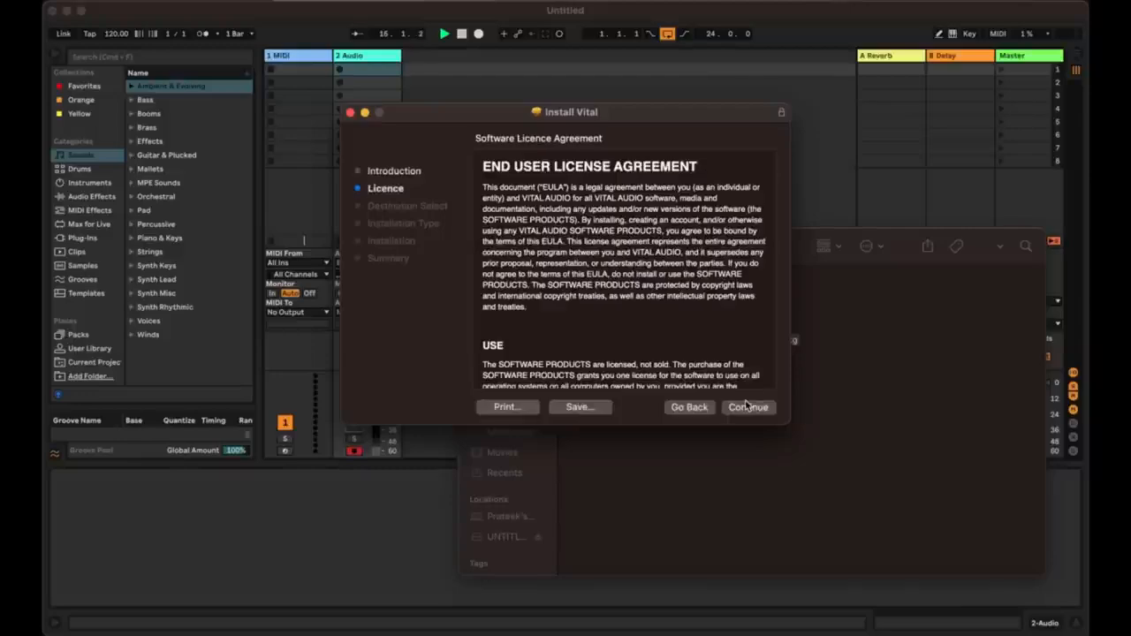
{"action": "scroll", "coordinate": [751, 328], "scroll_direction": "down", "scroll_amount": 15}
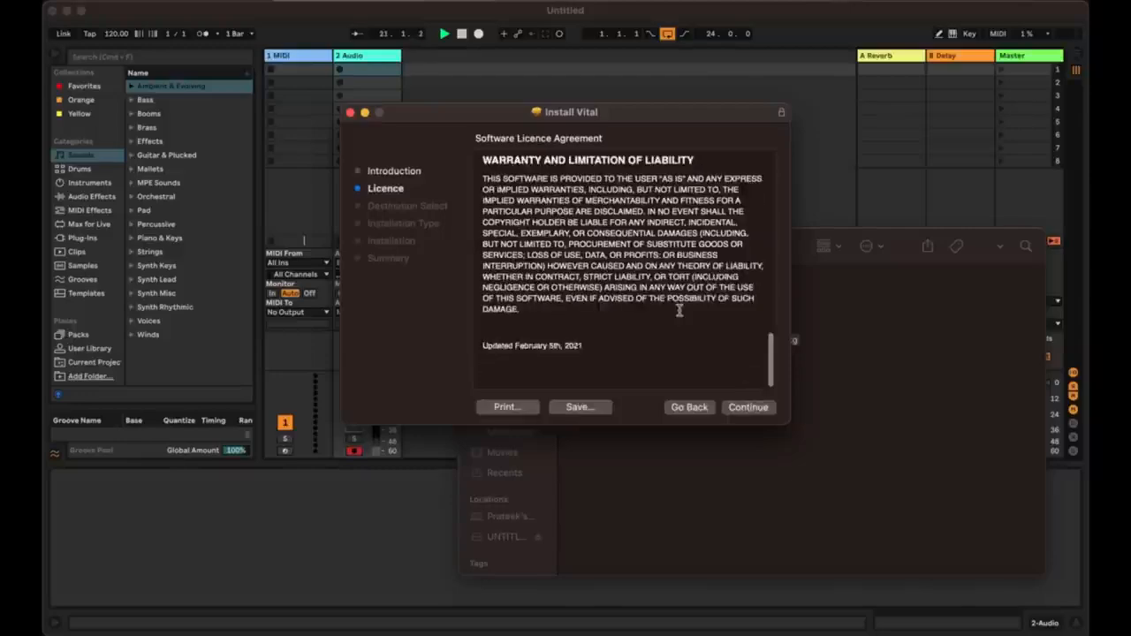
{"action": "left_click", "coordinate": [743, 406]}
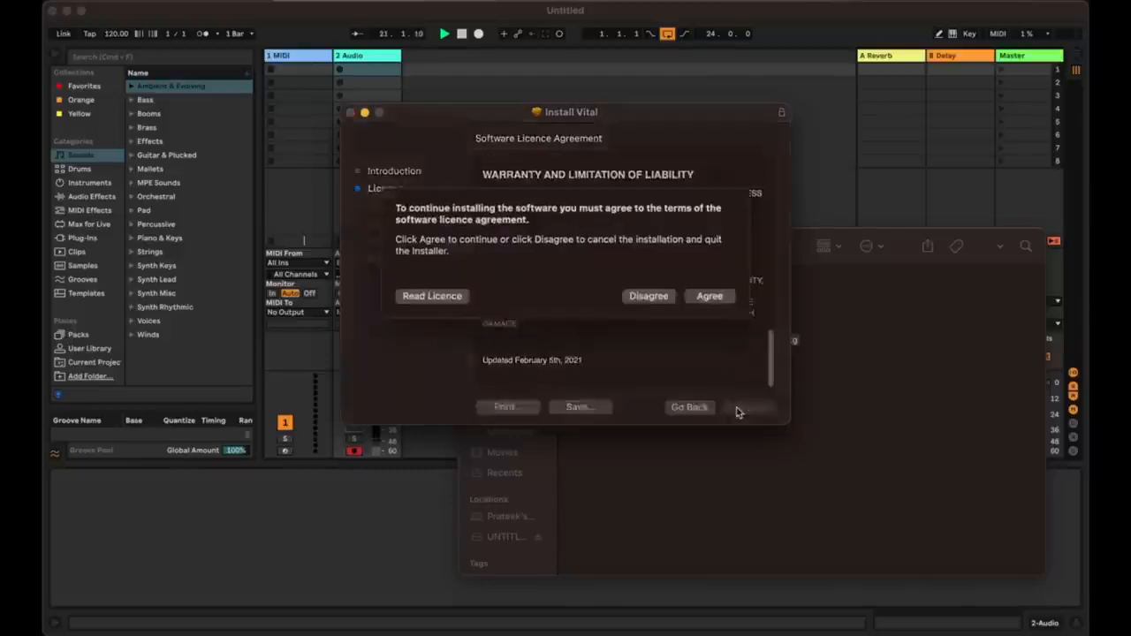
{"action": "left_click", "coordinate": [709, 307]}
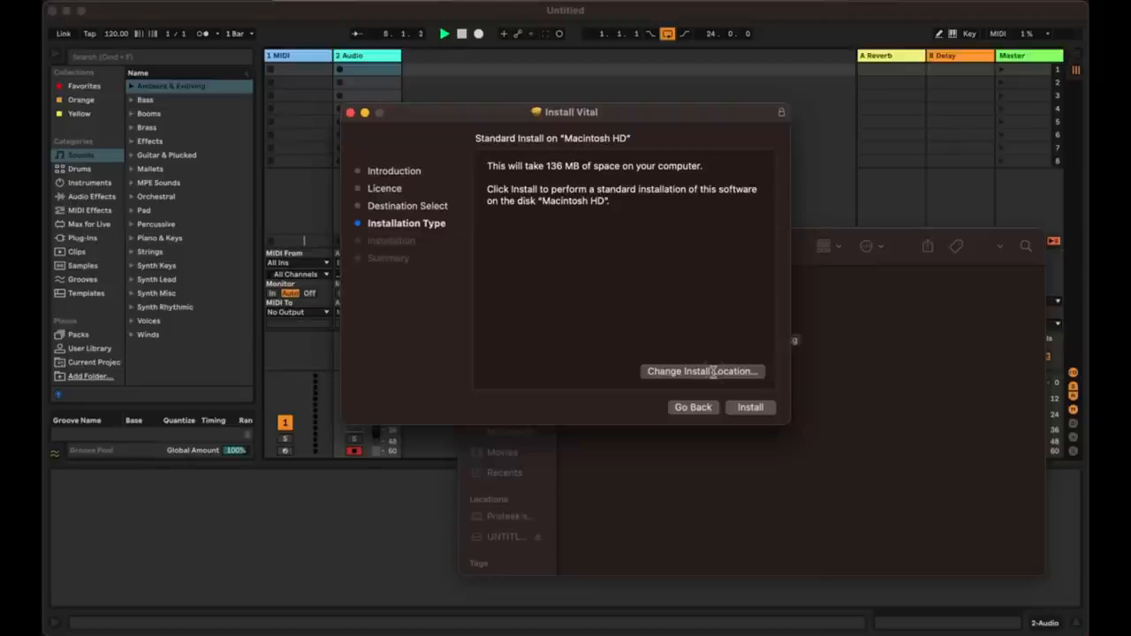
Install Vital on the Macintosh HD disk, authorise it with the account password and close the finished installer.
{"action": "left_click", "coordinate": [714, 371]}
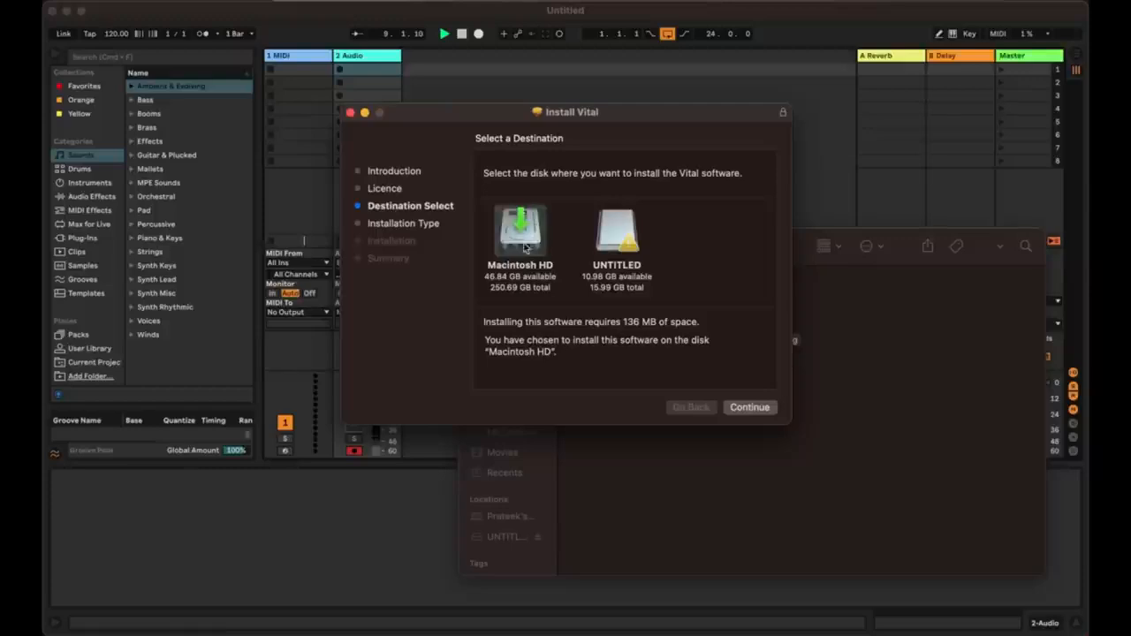
{"action": "left_click", "coordinate": [747, 410]}
{"action": "left_click", "coordinate": [748, 410]}
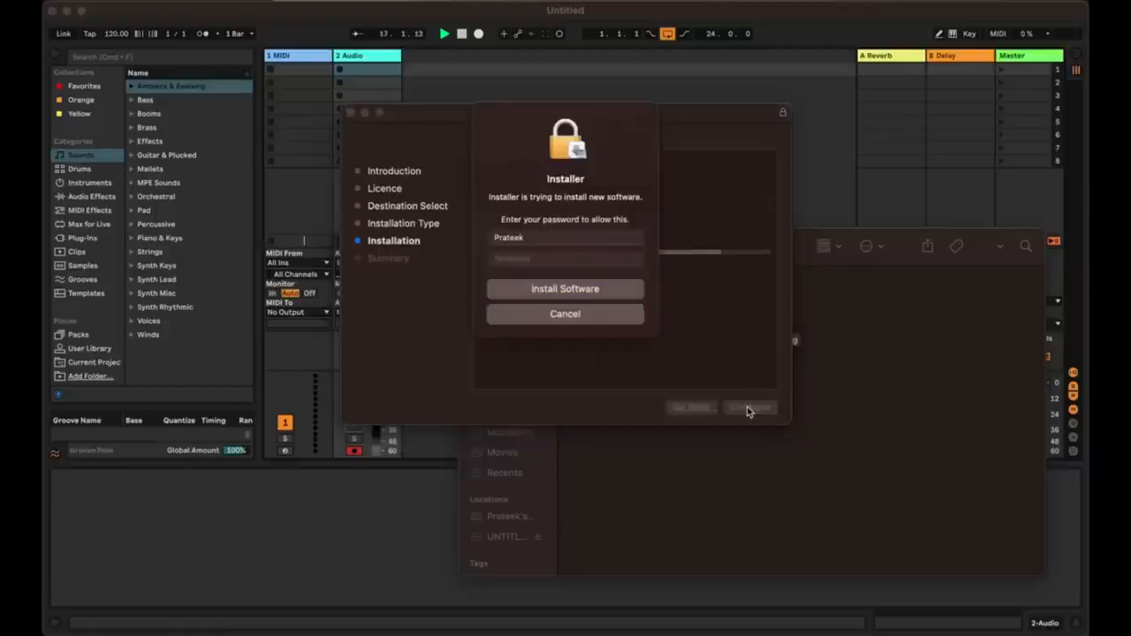
{"action": "left_click", "coordinate": [620, 294]}
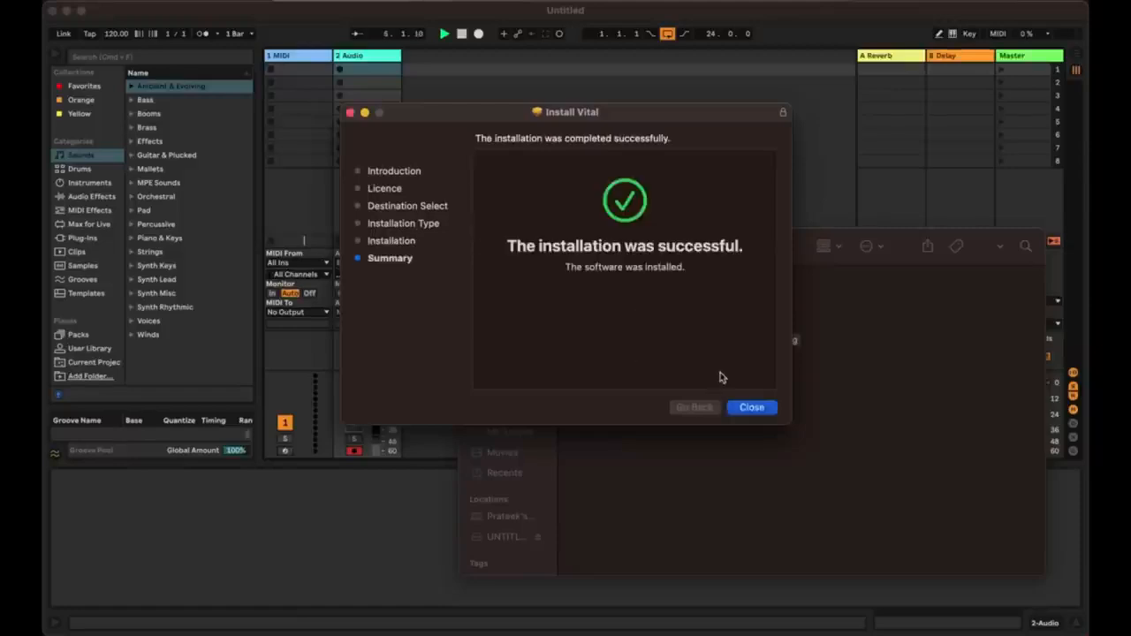
{"action": "left_click", "coordinate": [752, 407]}
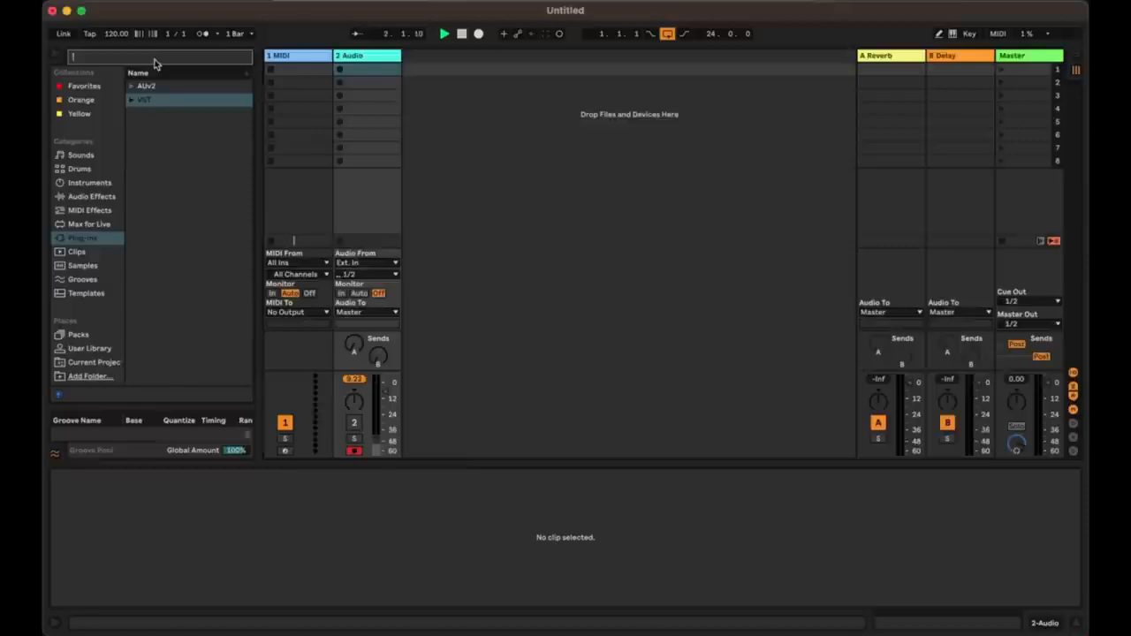
Search the plug-ins for vital, expand the VST folder and load Vital onto a new track.
{"action": "type", "text": "ital"}
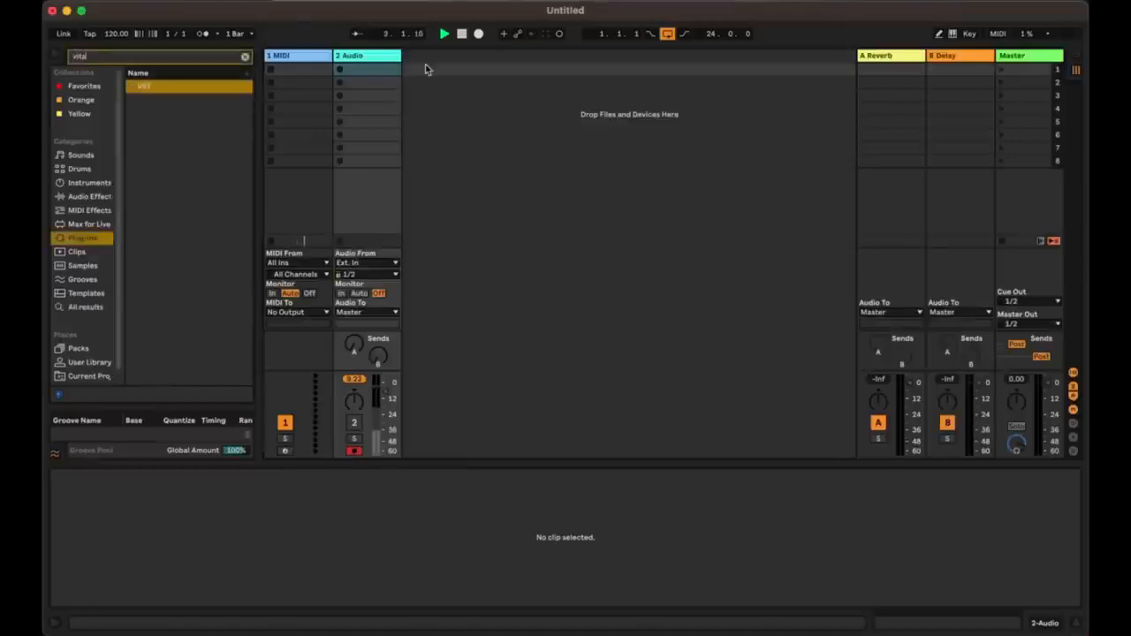
{"action": "left_click", "coordinate": [143, 87]}
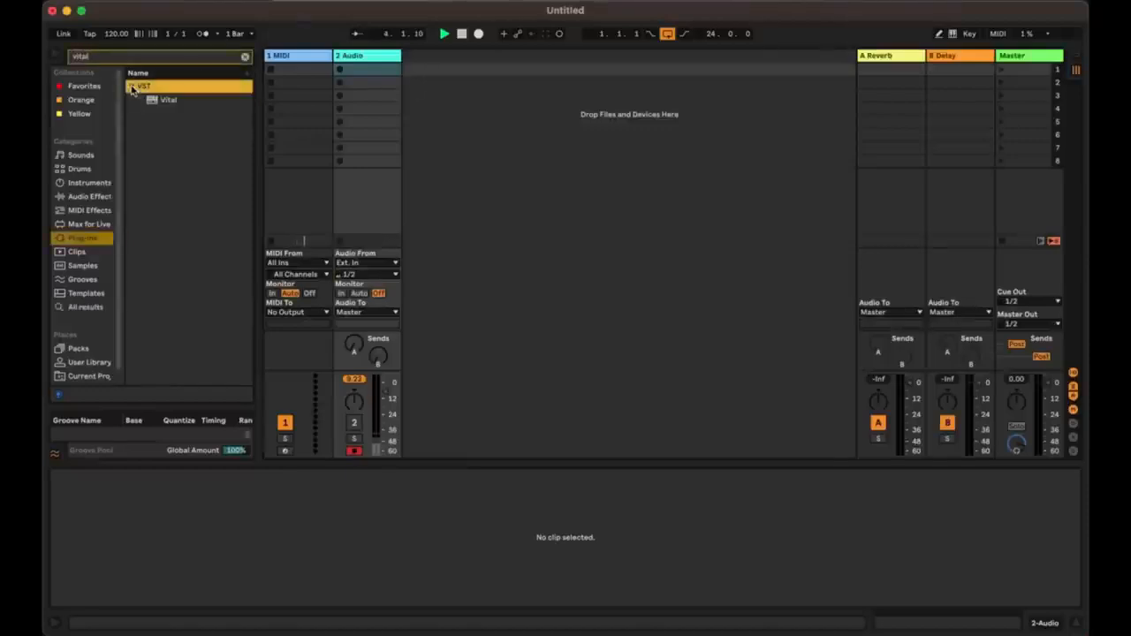
{"action": "left_click", "coordinate": [159, 100]}
{"action": "left_click_drag", "start_coordinate": [160, 100], "coordinate": [483, 232]}
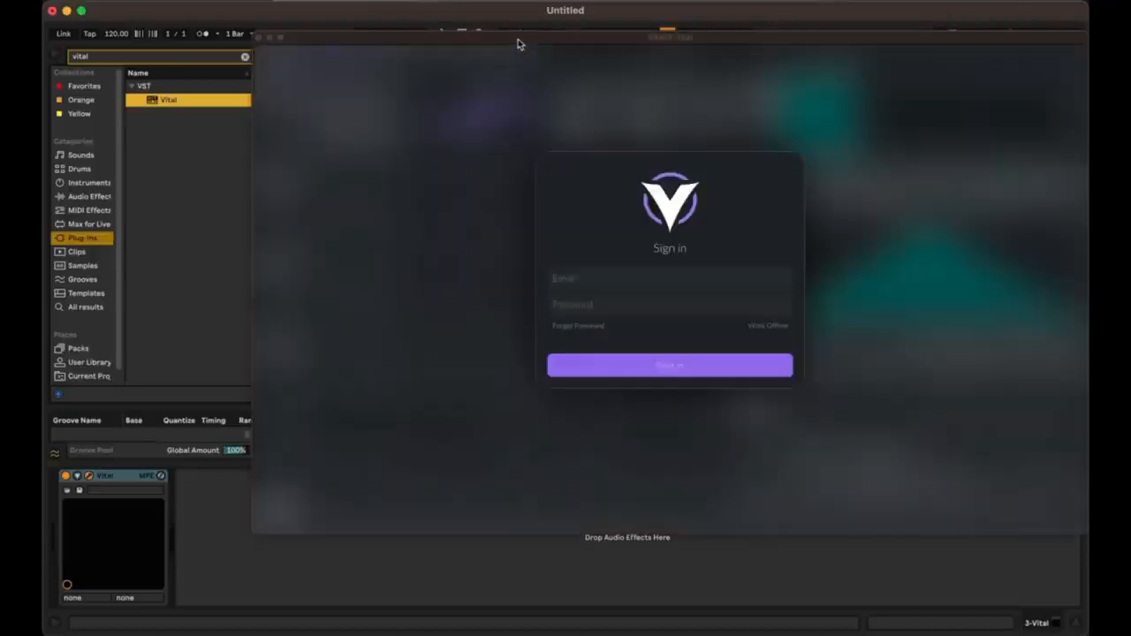
Choose to work offline at Vital's sign-in prompt and reposition the plug-in window.
{"action": "left_click_drag", "start_coordinate": [517, 39], "coordinate": [466, 44]}
{"action": "left_click", "coordinate": [712, 327]}
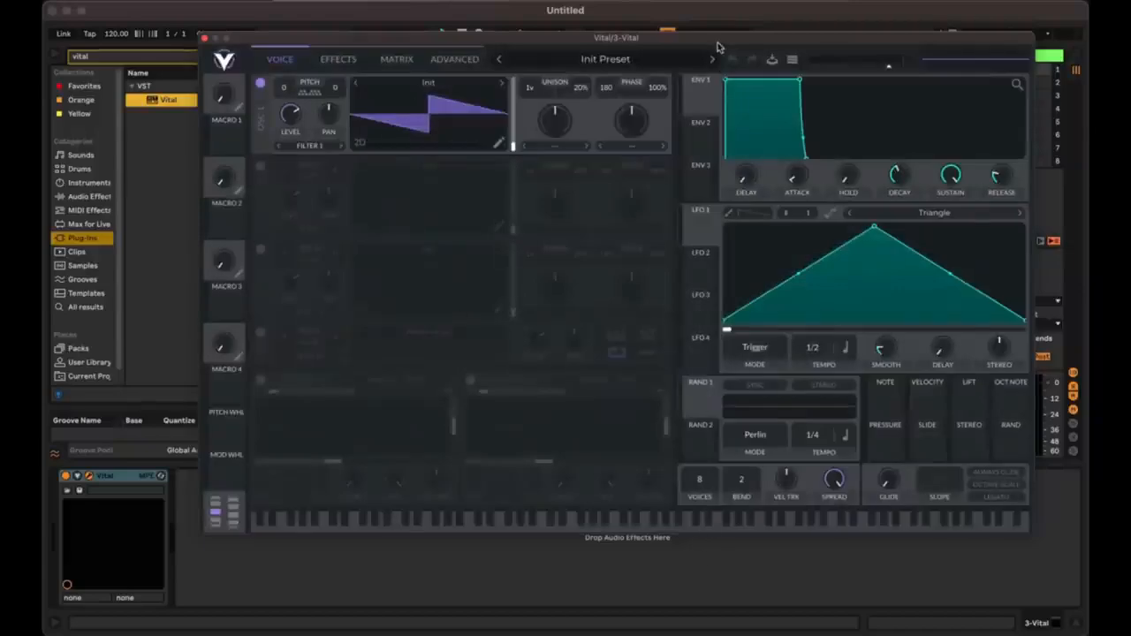
{"action": "left_click_drag", "start_coordinate": [716, 41], "coordinate": [694, 92]}
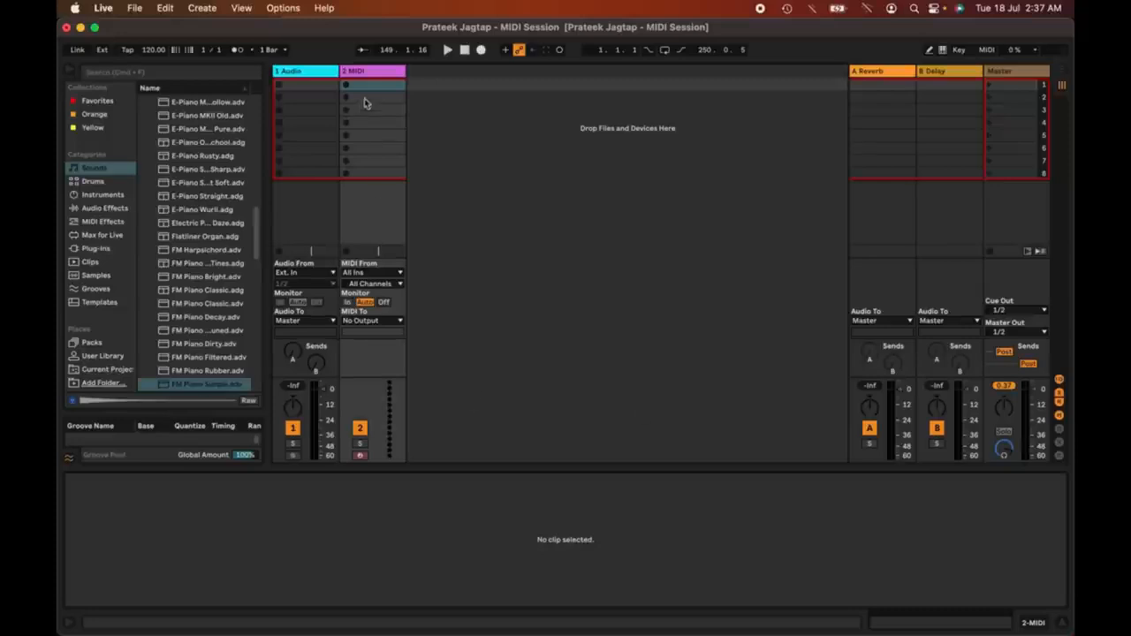
Load the FM Piano Simple.adv preset onto the MIDI track and record a clip into its first slot.
{"action": "double_click", "coordinate": [221, 385]}
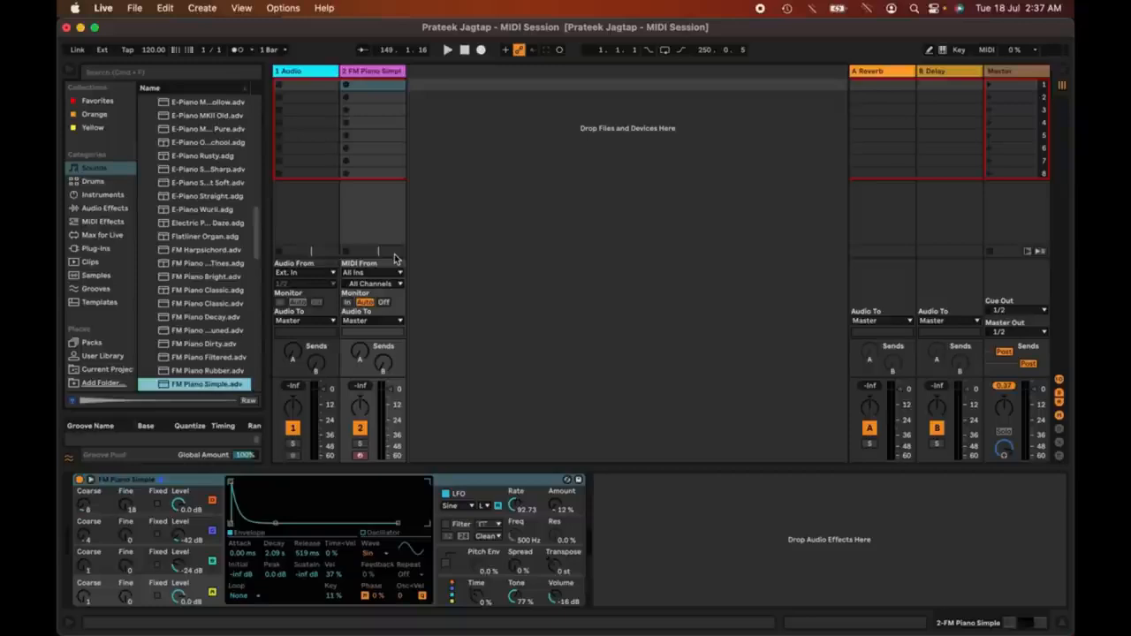
{"action": "left_click", "coordinate": [346, 85]}
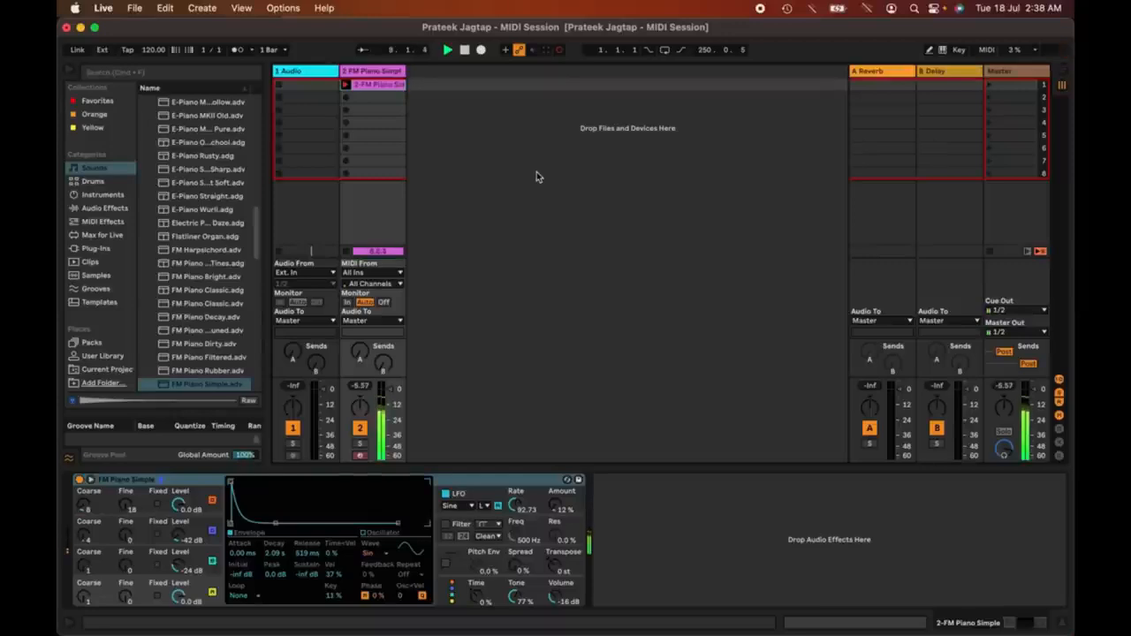
{"action": "key", "text": "space"}
Open the recorded FM Piano clip in the note editor and enlarge the editor to show all its notes.
{"action": "left_click", "coordinate": [387, 87]}
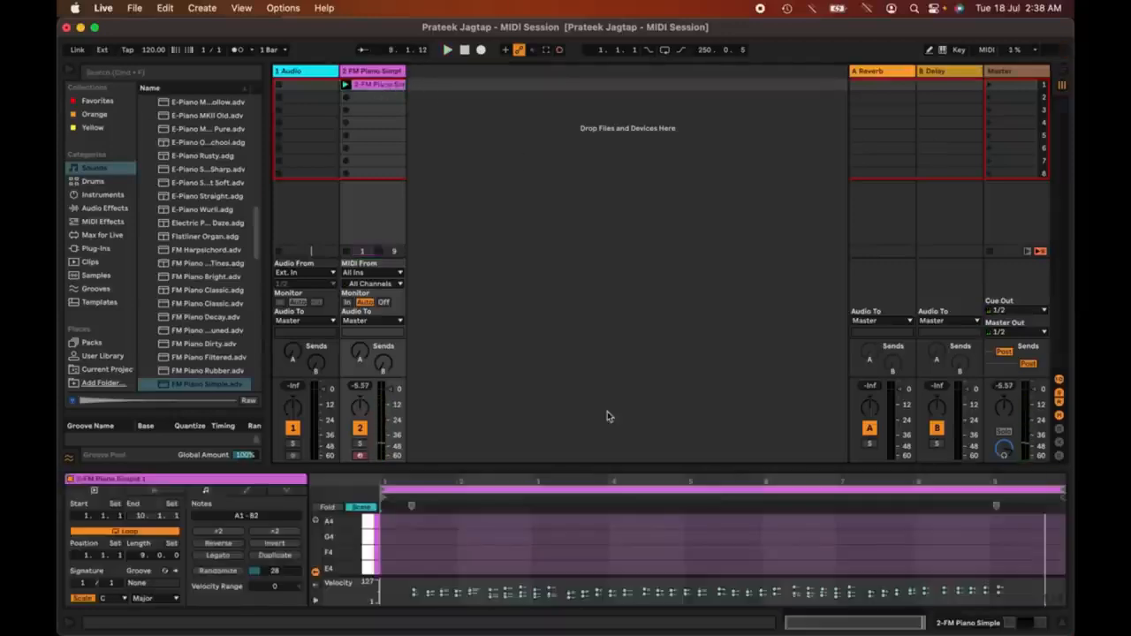
{"action": "left_click_drag", "start_coordinate": [621, 470], "coordinate": [621, 280]}
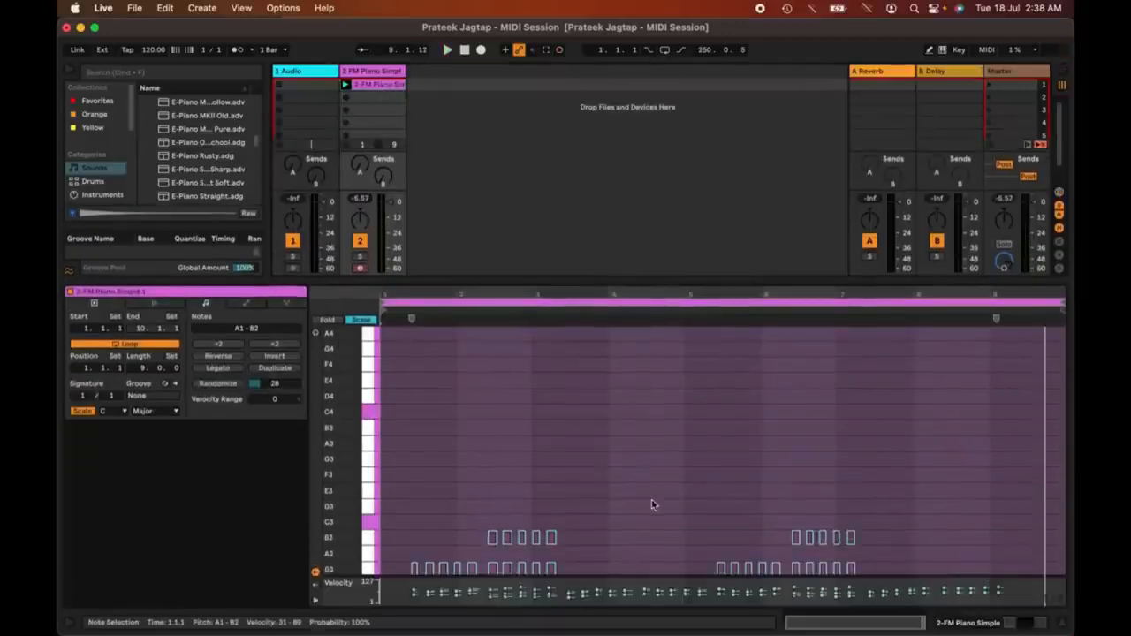
{"action": "scroll", "coordinate": [652, 503], "scroll_direction": "down", "scroll_amount": 2}
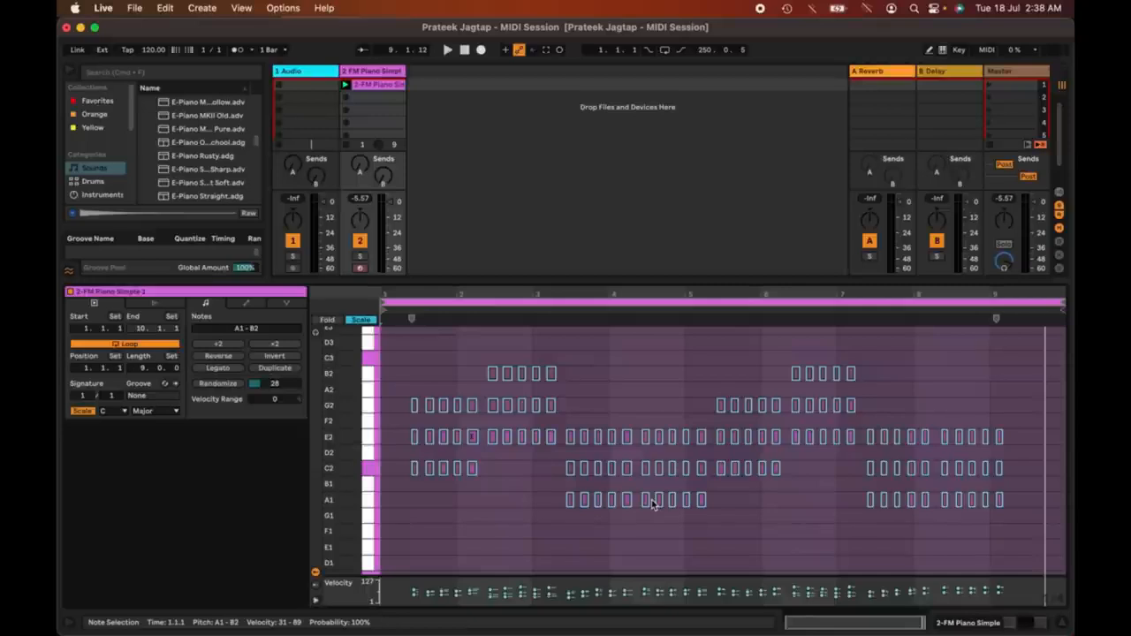
Select all notes in the clip and nudge them earlier so the first chord starts at 1.1.1.
{"action": "left_click", "coordinate": [686, 412]}
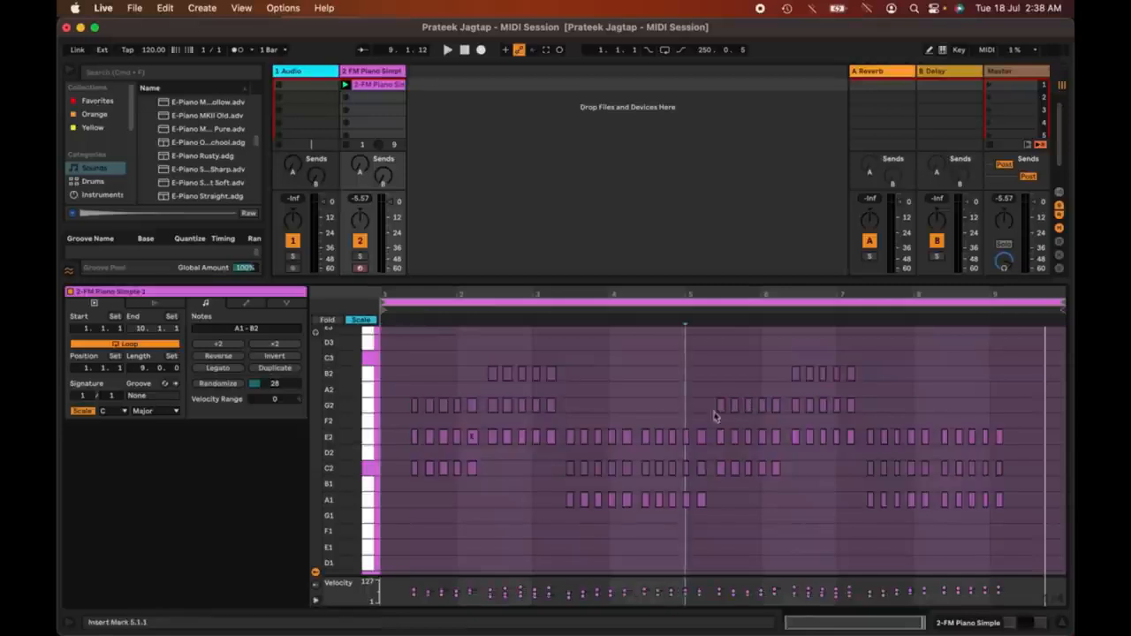
{"action": "key", "text": "super+a"}
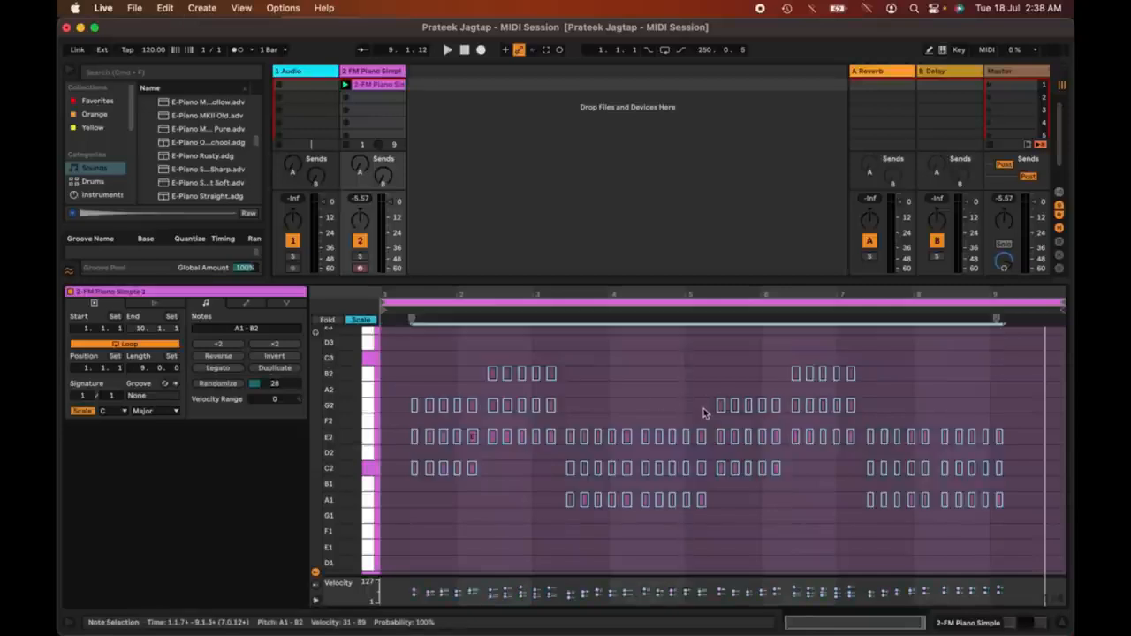
{"action": "key", "text": "Left"}
{"action": "key", "text": "Left"}
{"action": "key", "text": "Left"}
{"action": "key", "text": "Left"}
{"action": "key", "text": "Left"}
{"action": "key", "text": "Left"}
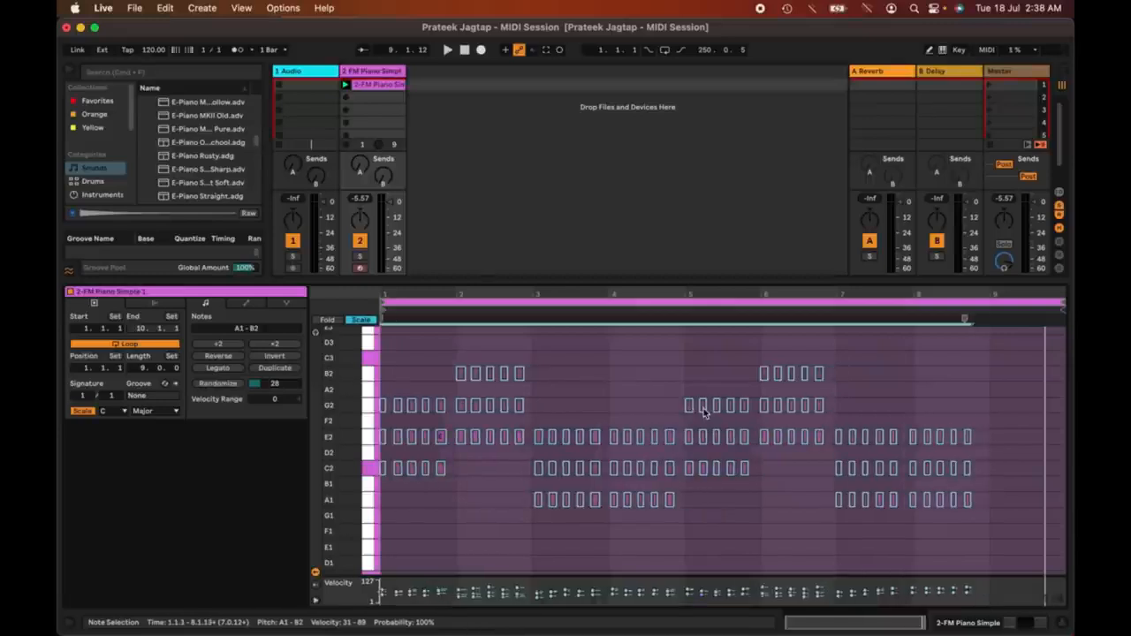
{"action": "key", "text": "Right"}
{"action": "key", "text": "Left"}
{"action": "key", "text": "Right"}
{"action": "key", "text": "Left"}
{"action": "key", "text": "Left"}
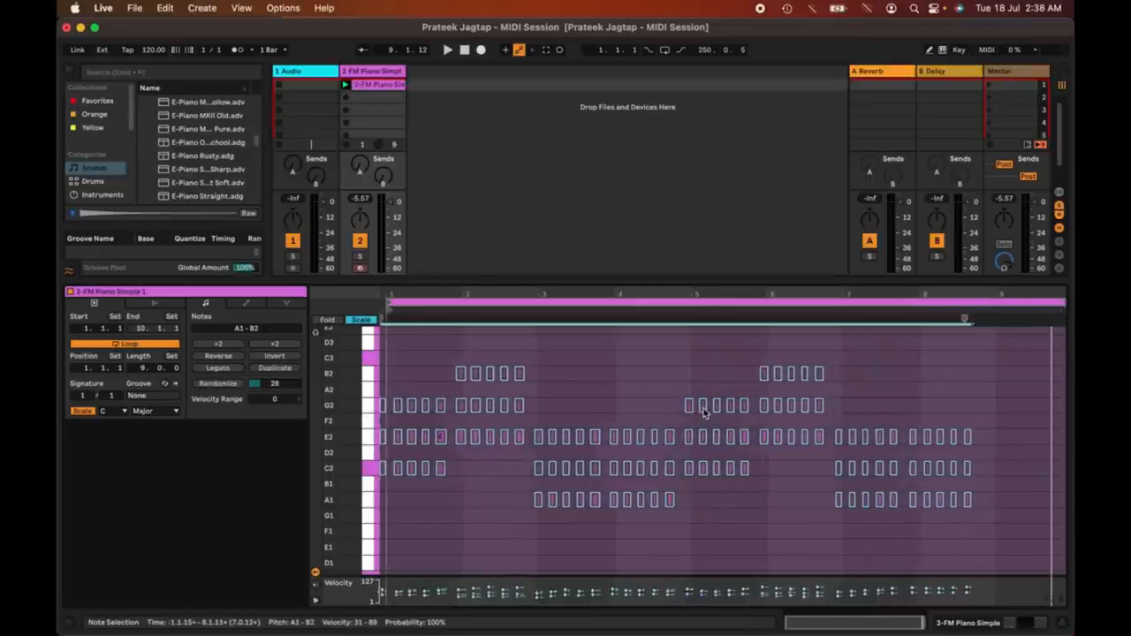
{"action": "key", "text": "Right"}
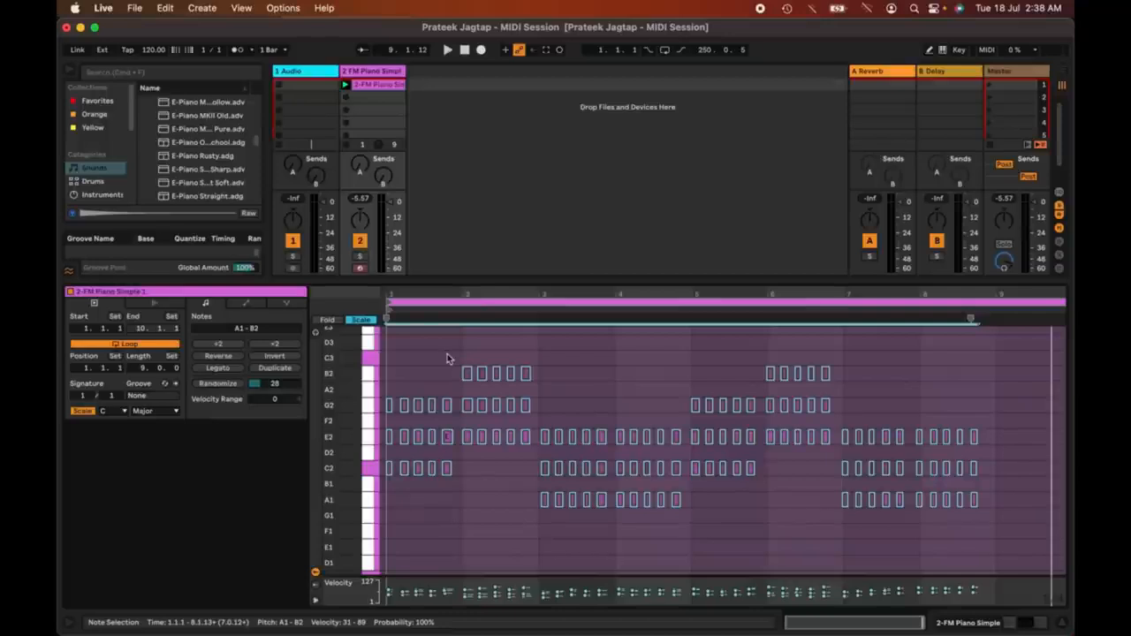
Play back the shifted notes from the start of the clip.
{"action": "key", "text": "space"}
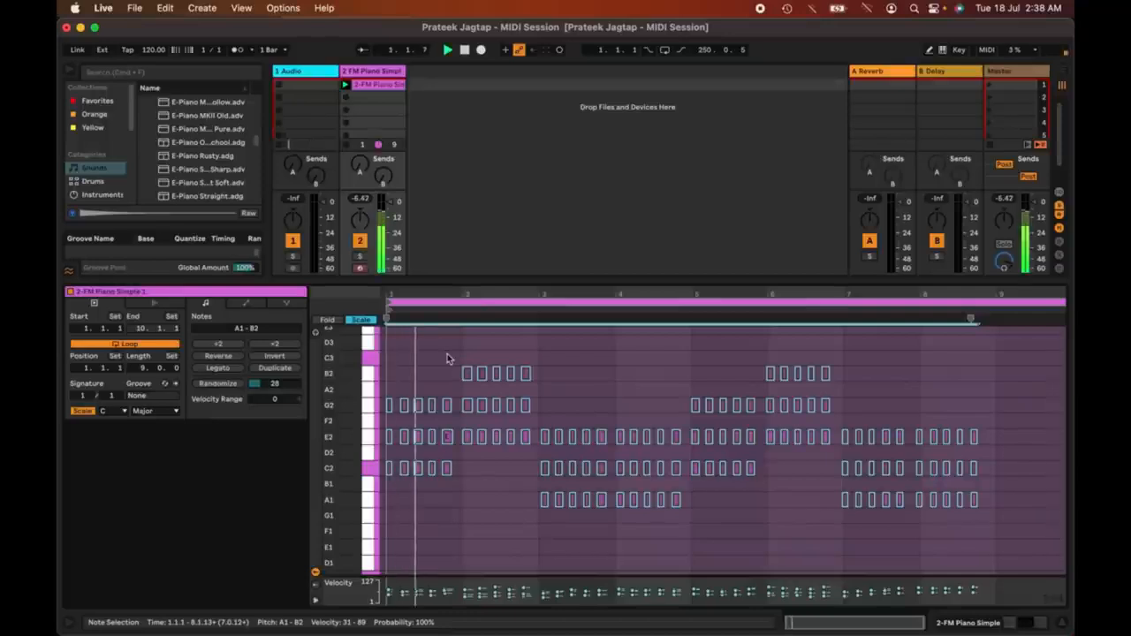
{"action": "mouse_move", "coordinate": [416, 296]}
{"action": "left_mouse_down"}
{"action": "mouse_move", "coordinate": [411, 340]}
{"action": "mouse_move", "coordinate": [420, 295]}
{"action": "left_mouse_up"}
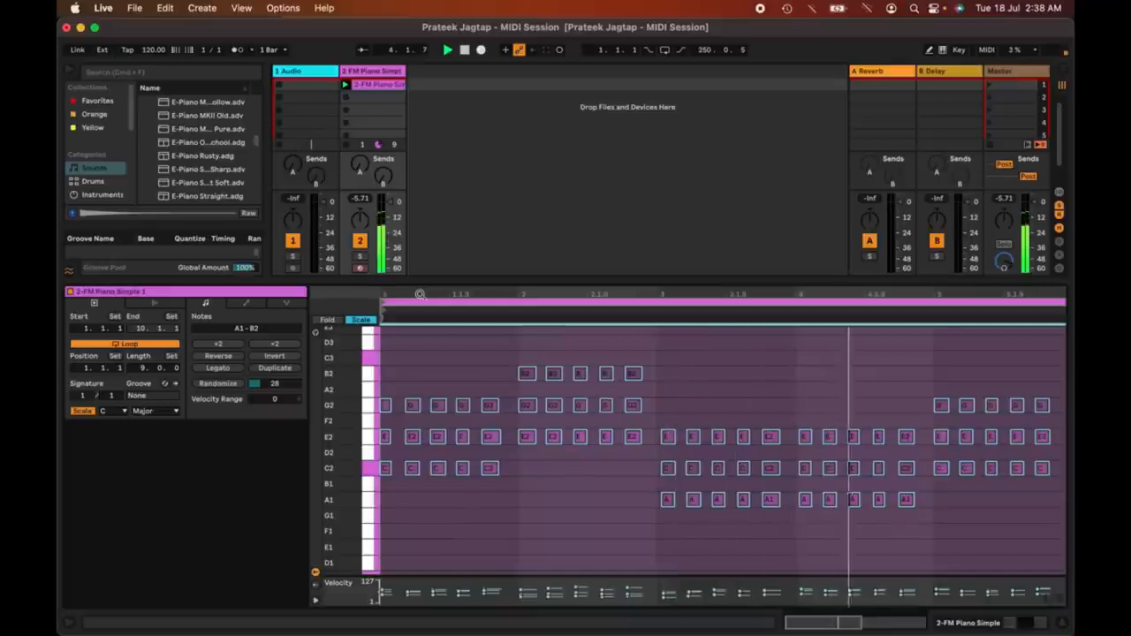
{"action": "key", "text": "space"}
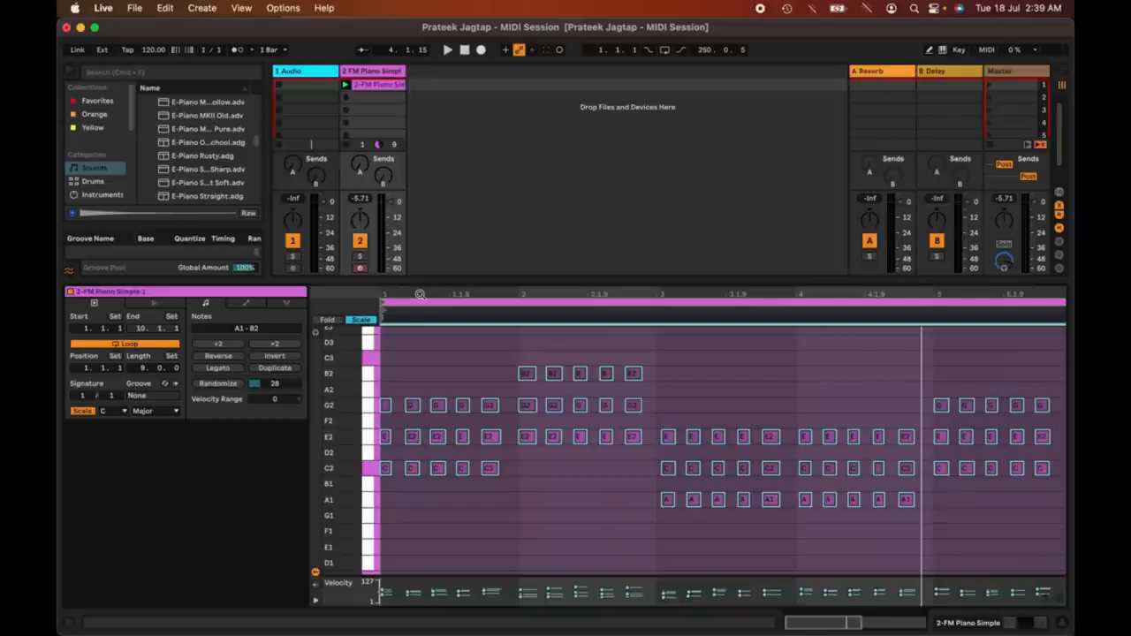
Try quantizing all notes in the clip.
{"action": "left_click", "coordinate": [548, 492]}
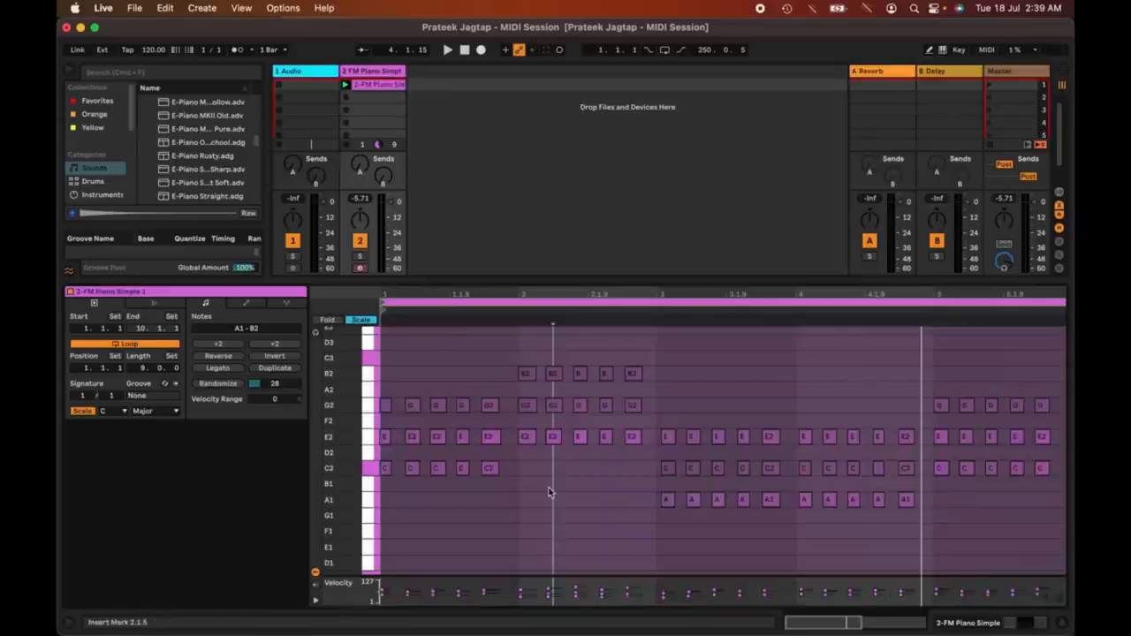
{"action": "left_click", "coordinate": [588, 482]}
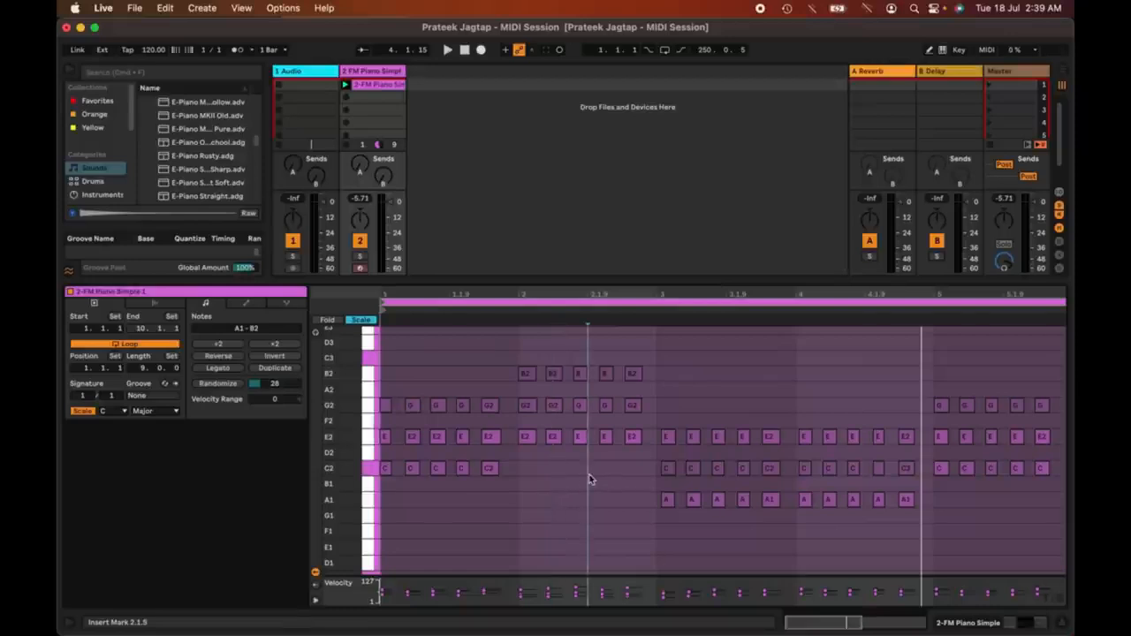
{"action": "key", "text": "super+a"}
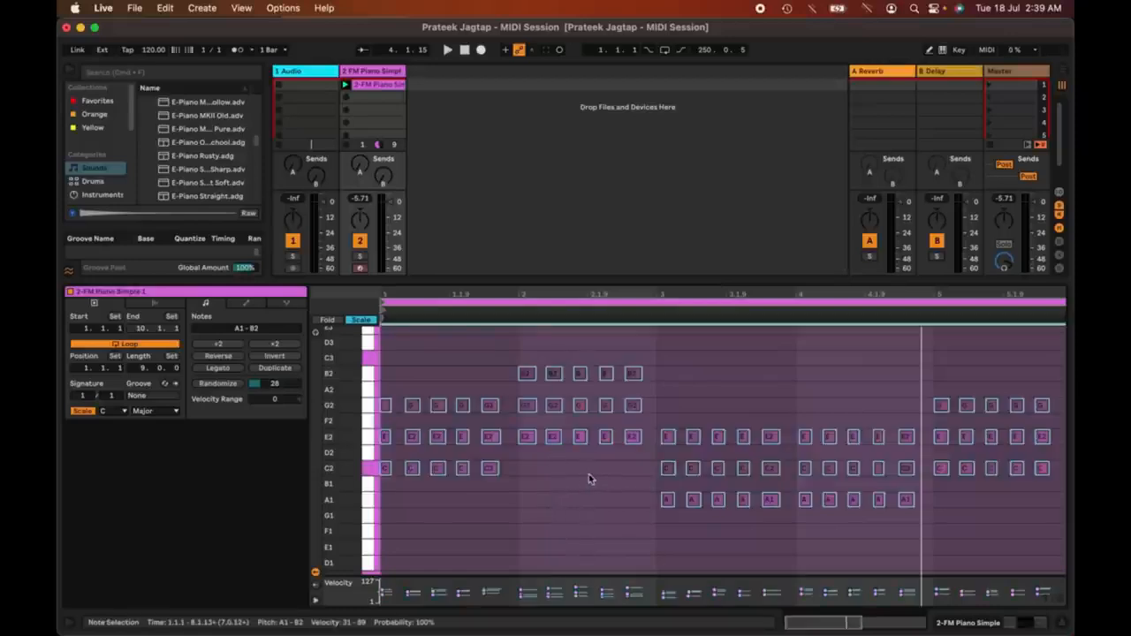
{"action": "key", "text": "super+u"}
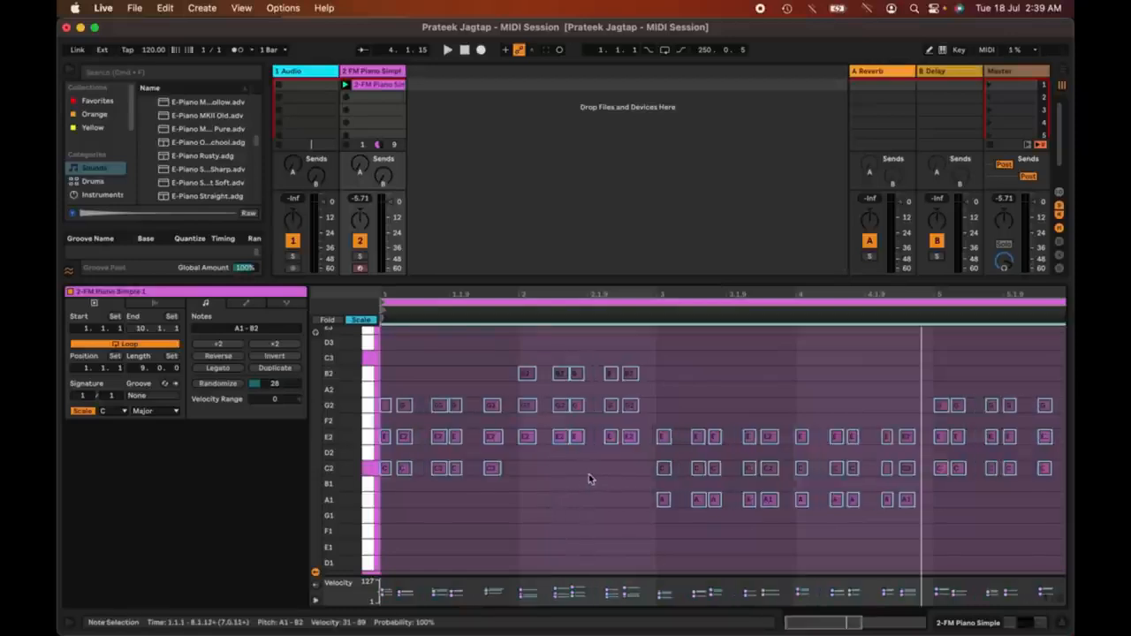
{"action": "scroll", "coordinate": [646, 448], "scroll_direction": "up", "scroll_amount": 1}
{"action": "scroll", "coordinate": [646, 448], "scroll_direction": "up", "scroll_amount": 3}
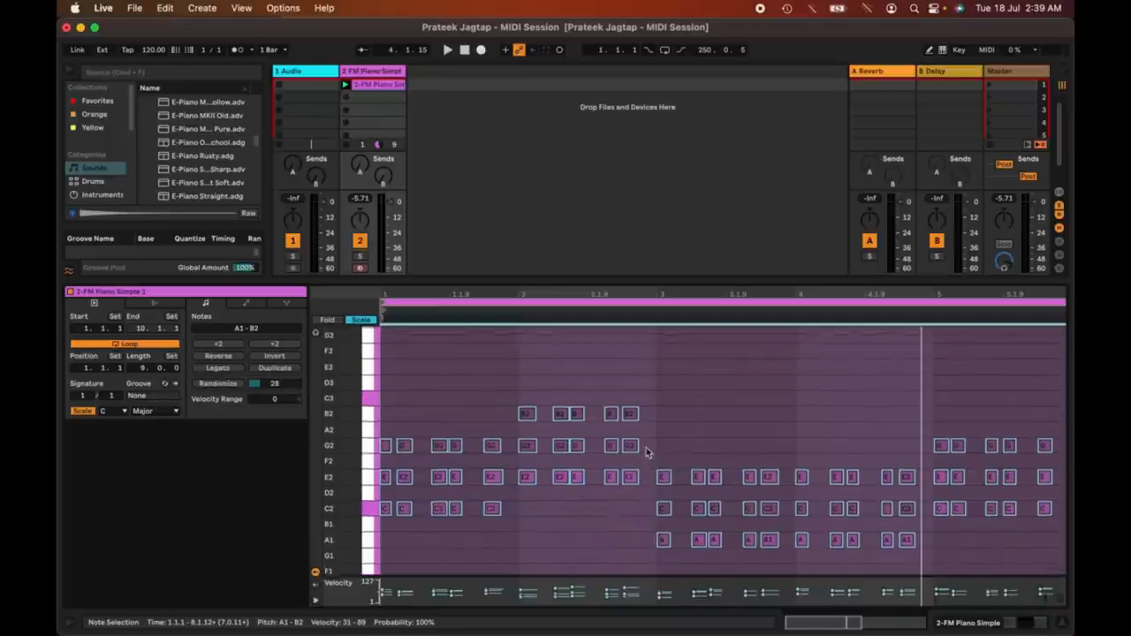
Play back the quantized notes and undo the quantization.
{"action": "key", "text": "space"}
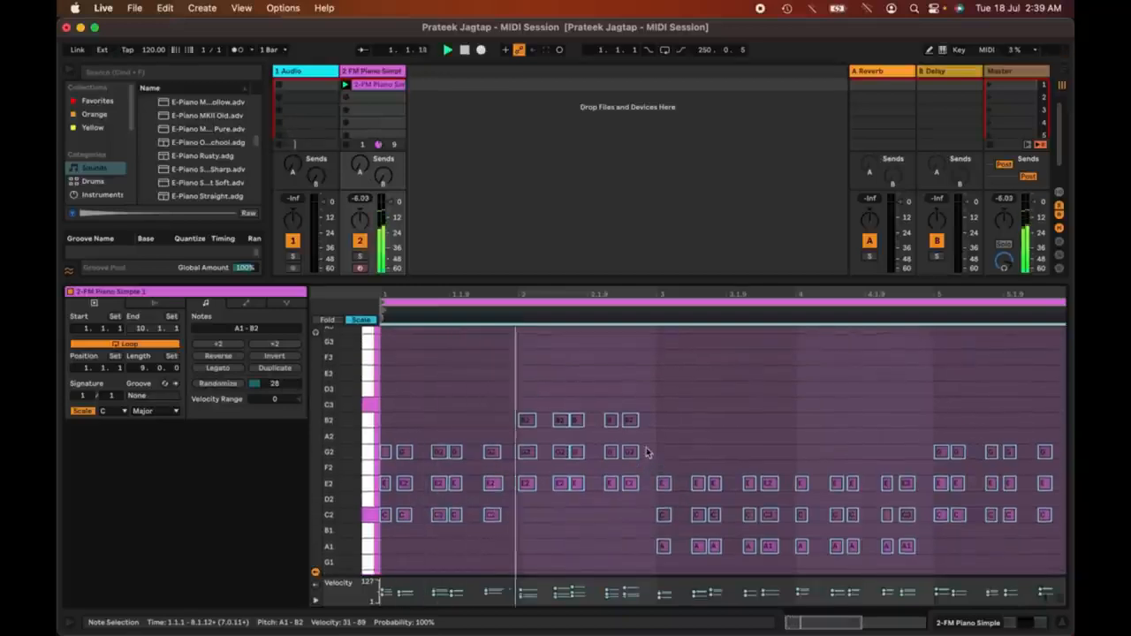
{"action": "key", "text": "space"}
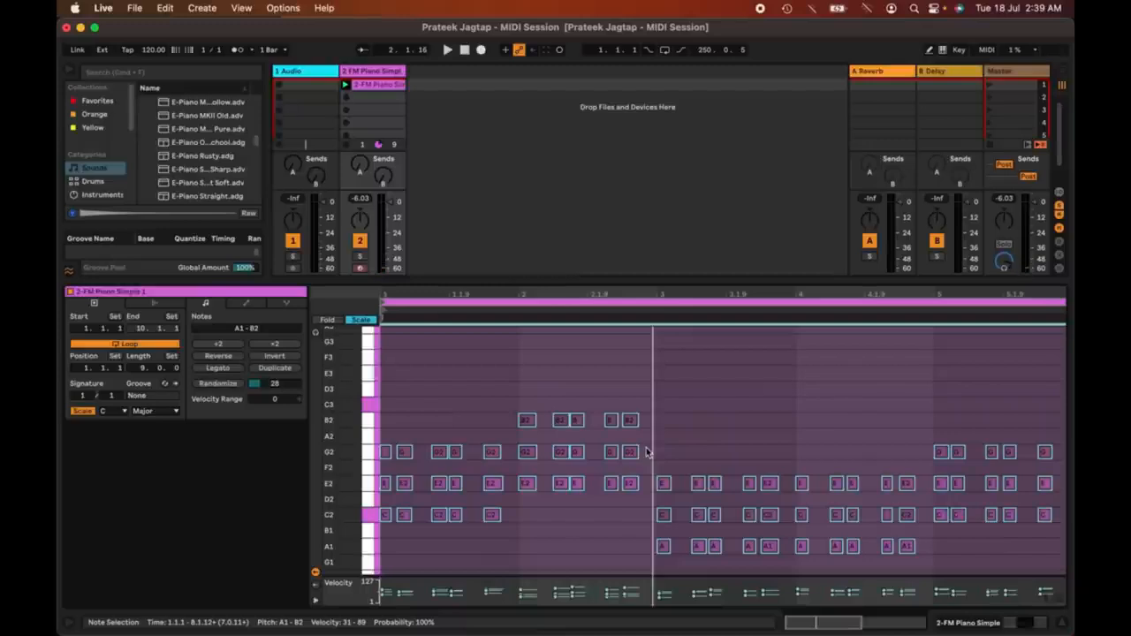
{"action": "key", "text": "super+z"}
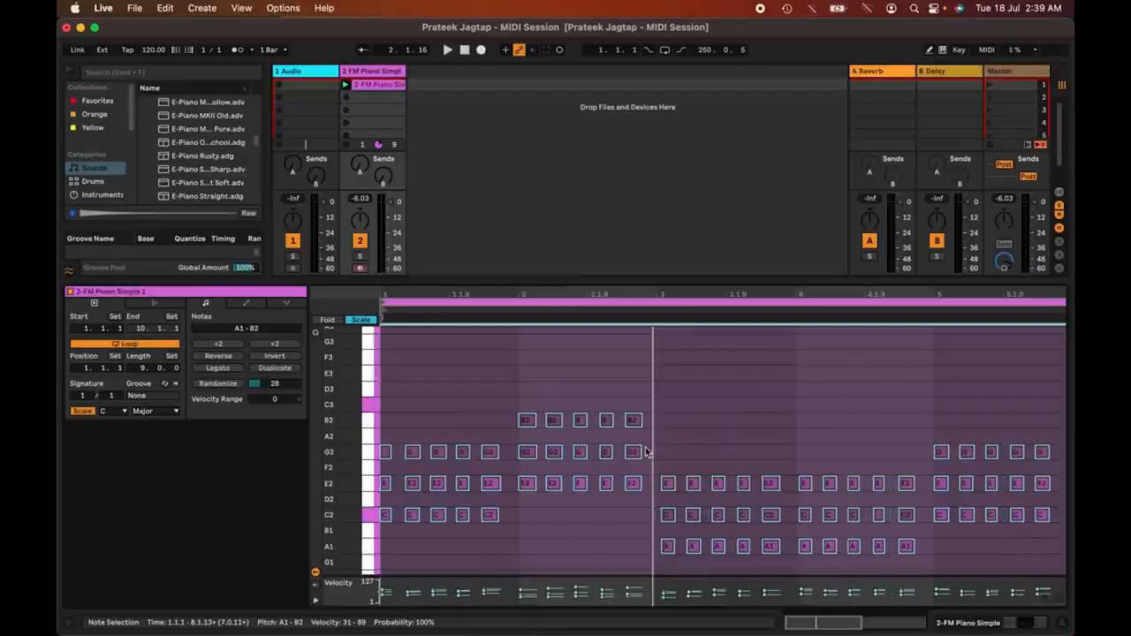
Lengthen the first chord's C2, E2 and G2 notes to reach the start of the second chord.
{"action": "left_click_drag", "start_coordinate": [388, 296], "coordinate": [403, 492]}
{"action": "scroll", "coordinate": [523, 425], "scroll_direction": "down", "scroll_amount": 2}
{"action": "left_click_drag", "start_coordinate": [410, 394], "coordinate": [443, 393]}
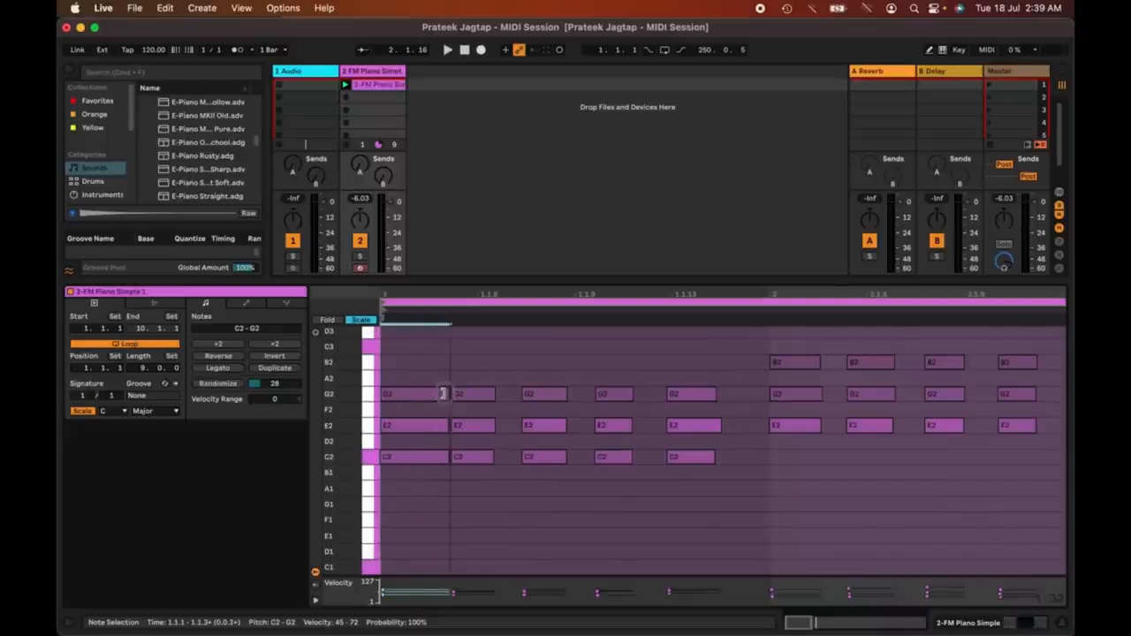
{"action": "left_click", "coordinate": [430, 442]}
{"action": "left_click", "coordinate": [447, 426]}
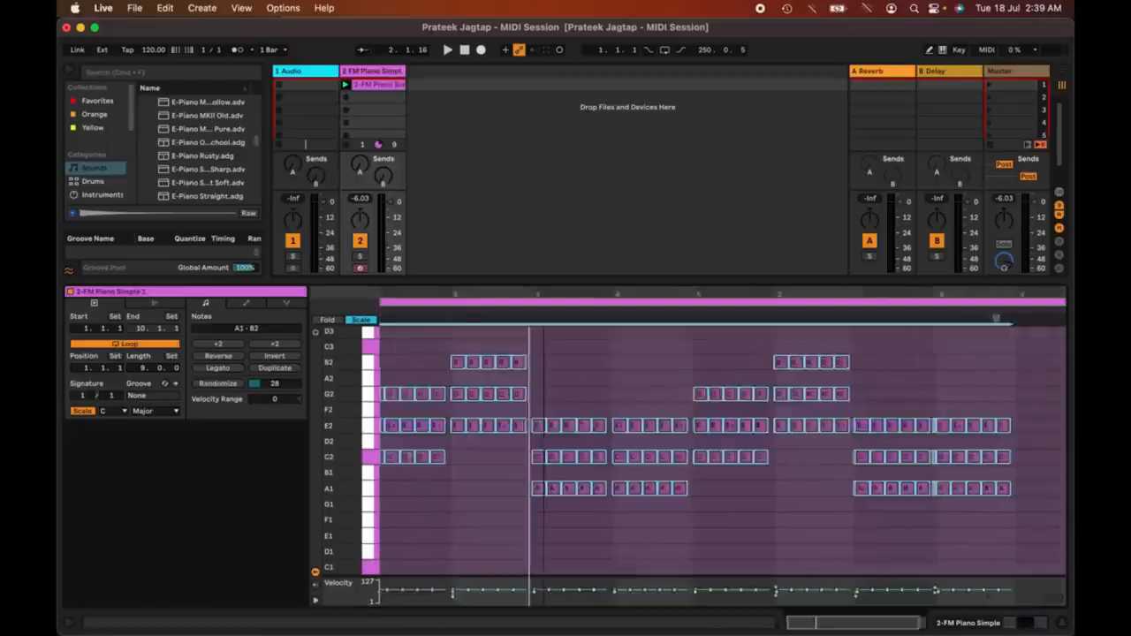
Play back the lengthened chords and shorten the clip's loop to 8 bars, ending at 9.1.1.
{"action": "left_click_drag", "start_coordinate": [544, 294], "coordinate": [545, 354]}
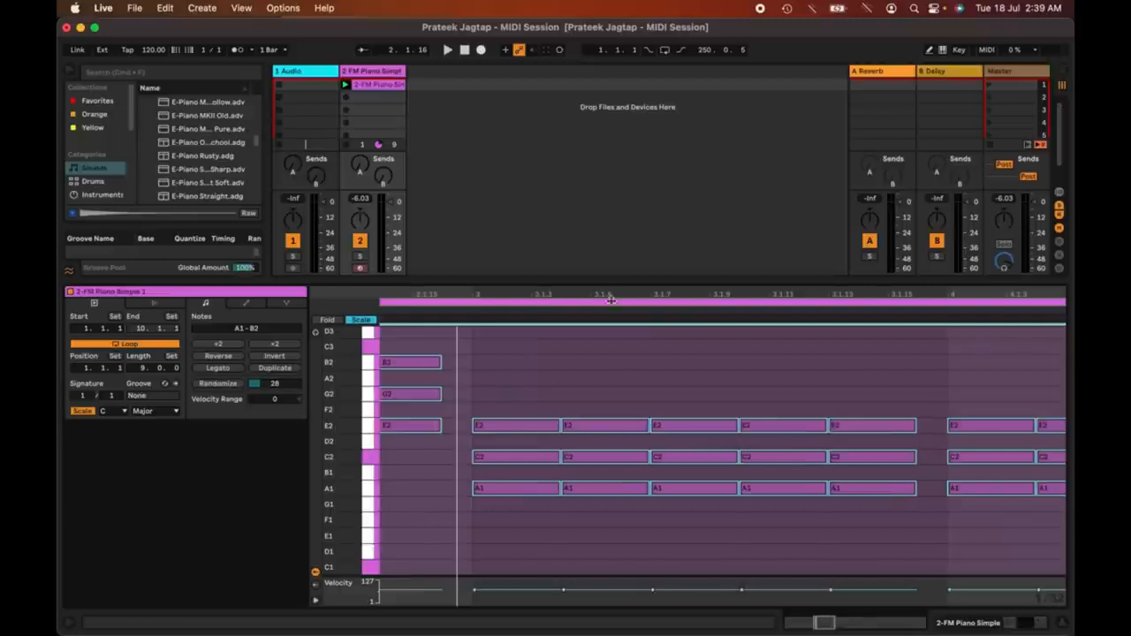
{"action": "key", "text": "space"}
{"action": "left_click_drag", "start_coordinate": [802, 293], "coordinate": [803, 229]}
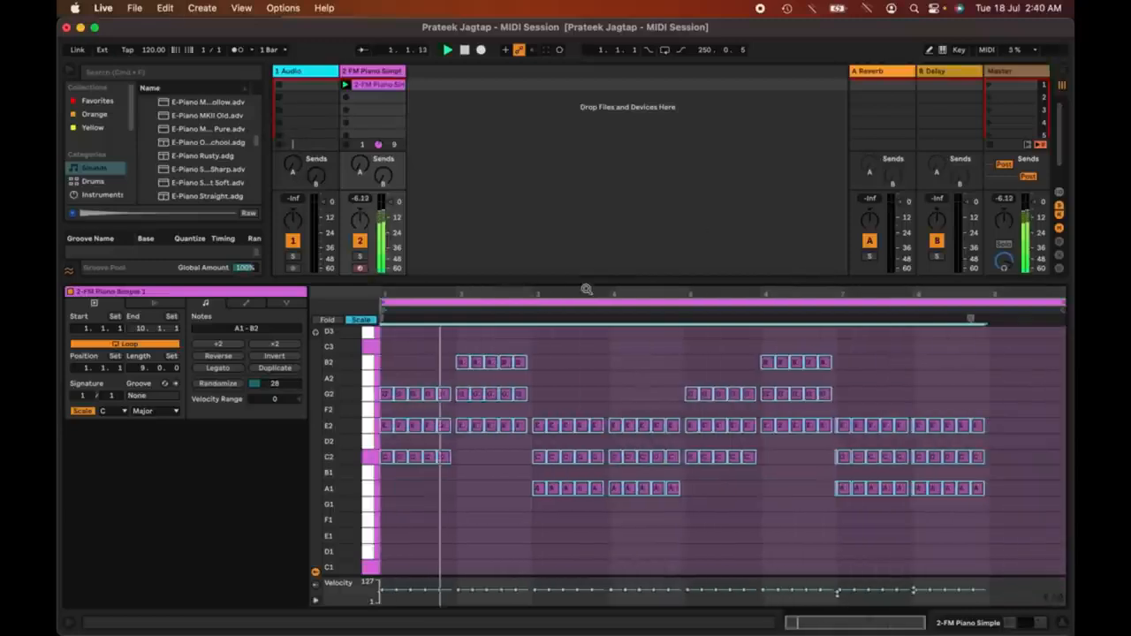
{"action": "left_click_drag", "start_coordinate": [1052, 303], "coordinate": [974, 299]}
{"action": "left_click", "coordinate": [971, 389]}
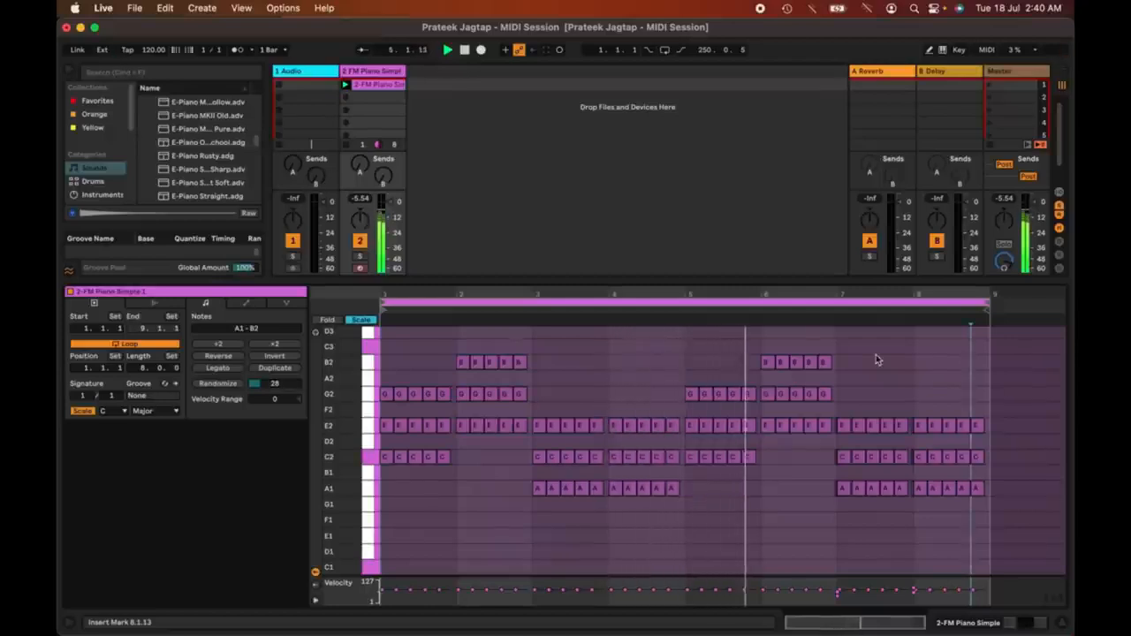
{"action": "key", "text": "space"}
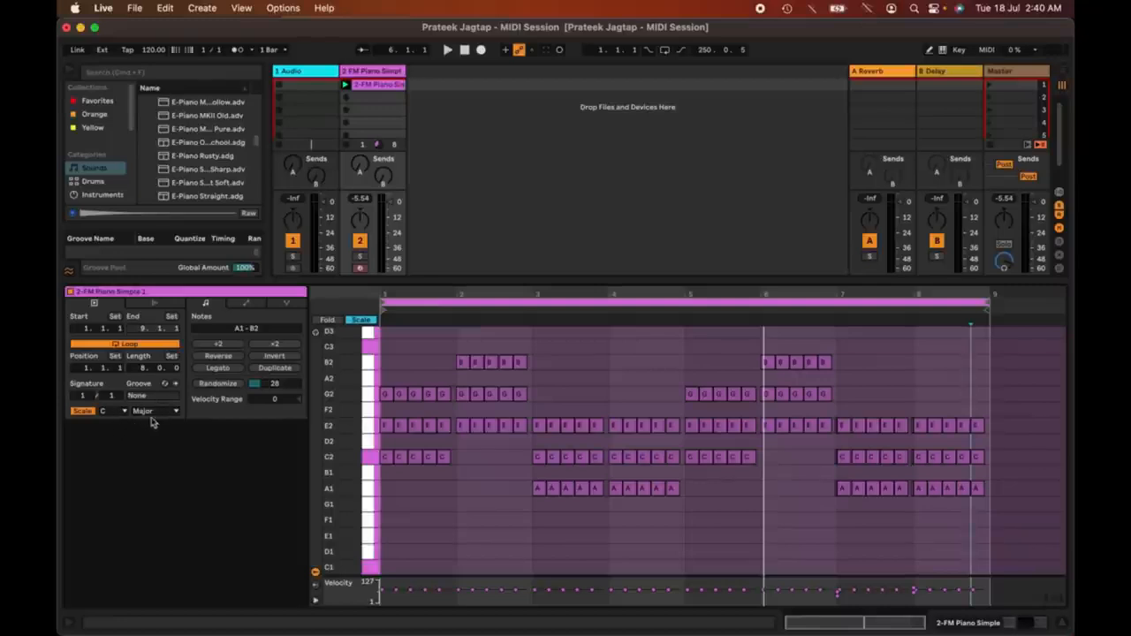
Look through the root notes of the clip's scale, and try transposing all the clip's notes during playback.
{"action": "left_click", "coordinate": [107, 416]}
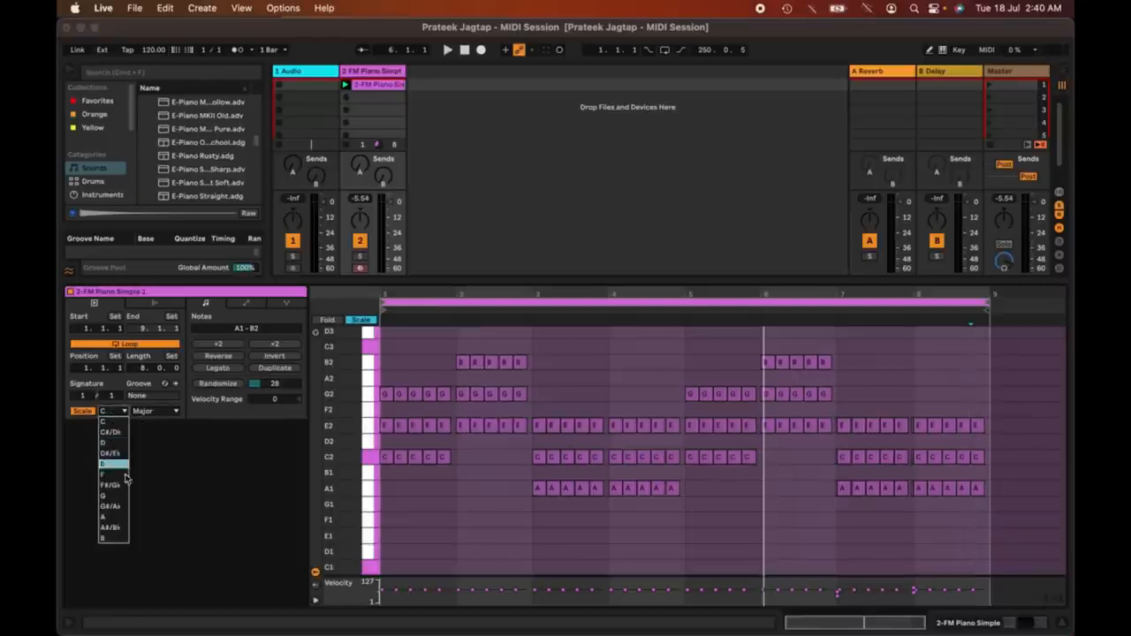
{"action": "left_click", "coordinate": [158, 435]}
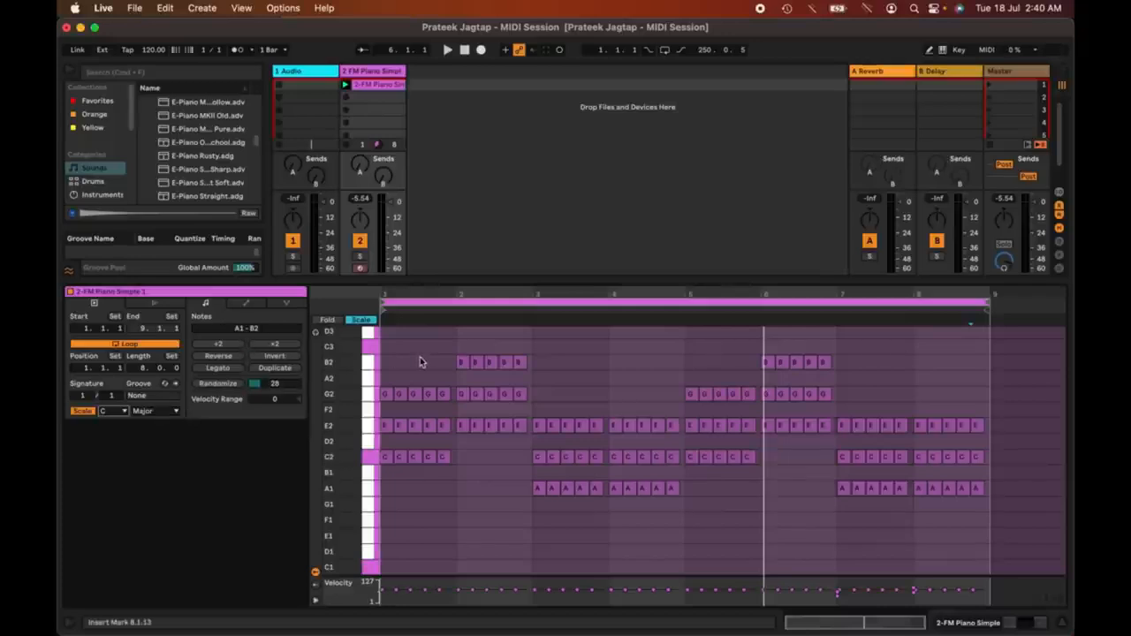
{"action": "key", "text": "space"}
{"action": "mouse_move", "coordinate": [257, 334]}
{"action": "left_mouse_down"}
{"action": "mouse_move", "coordinate": [256, 296]}
{"action": "mouse_move", "coordinate": [256, 327]}
{"action": "mouse_move", "coordinate": [245, 331]}
{"action": "left_mouse_up"}
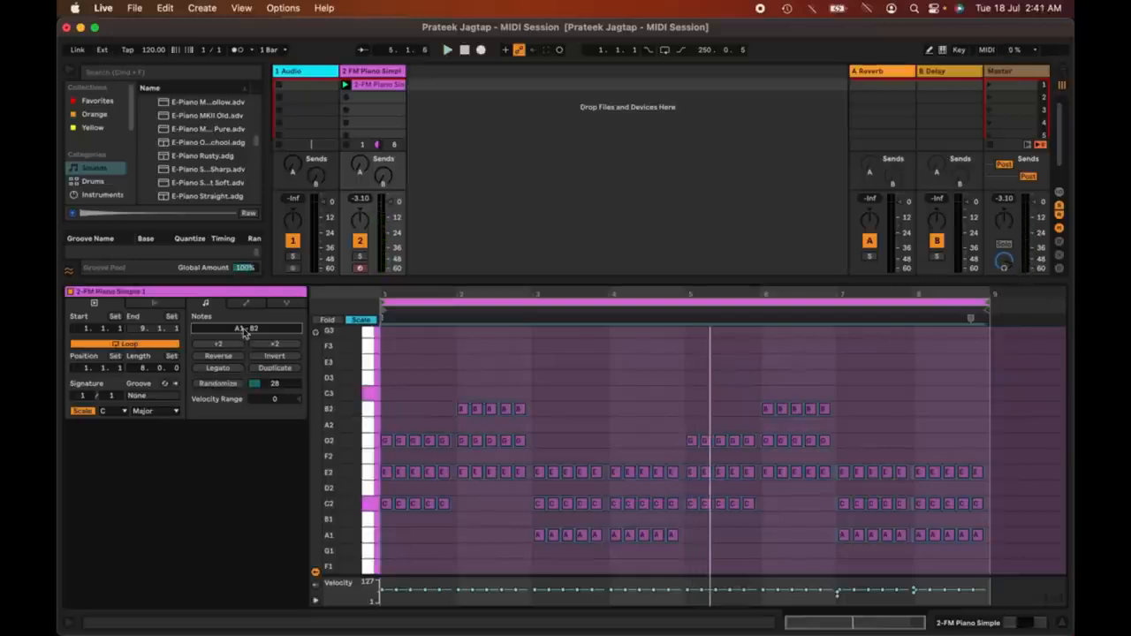
Select the last B2 note in bar 2 on its own and start playback of the clip.
{"action": "left_click", "coordinate": [477, 373]}
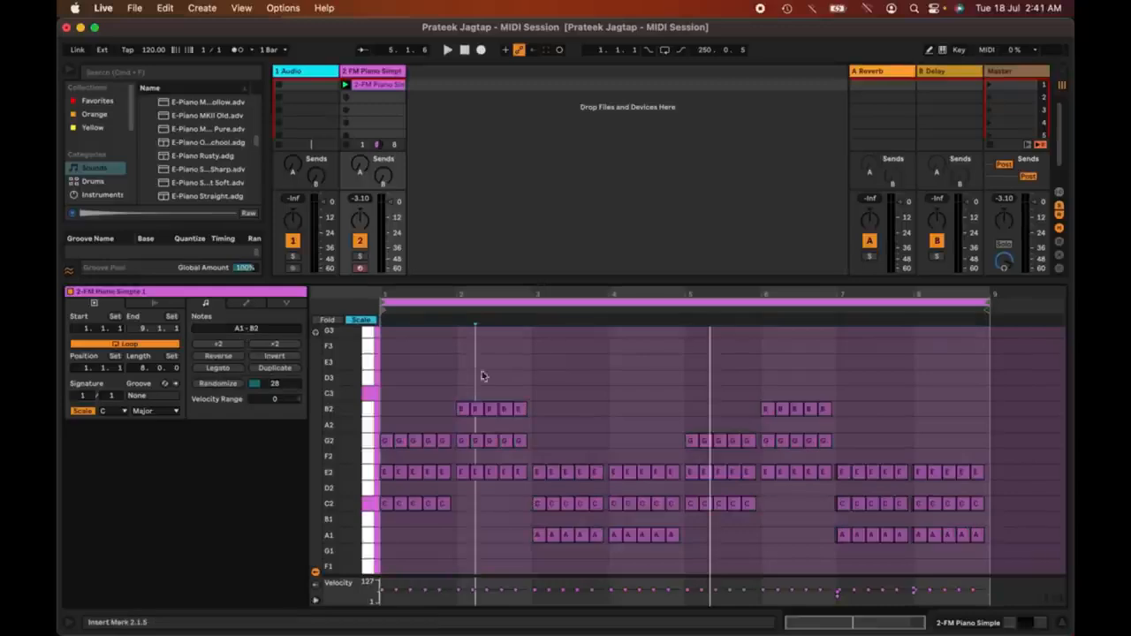
{"action": "left_click", "coordinate": [519, 411]}
{"action": "mouse_move", "coordinate": [246, 328]}
{"action": "left_mouse_down"}
{"action": "mouse_move", "coordinate": [246, 316]}
{"action": "mouse_move", "coordinate": [245, 328]}
{"action": "left_mouse_up"}
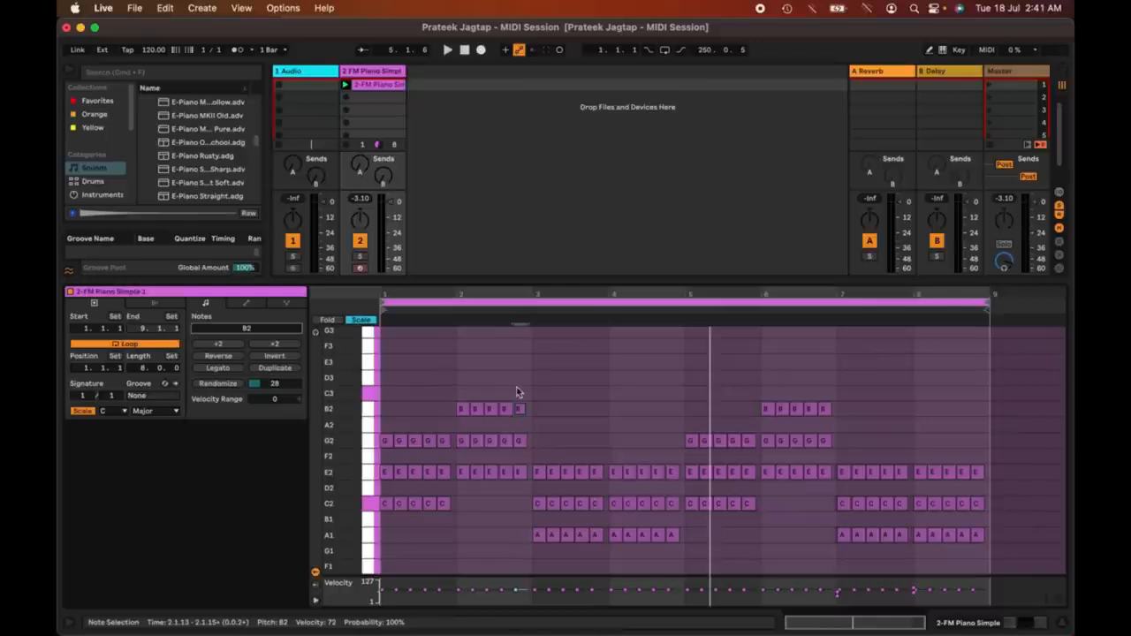
{"action": "key", "text": "space"}
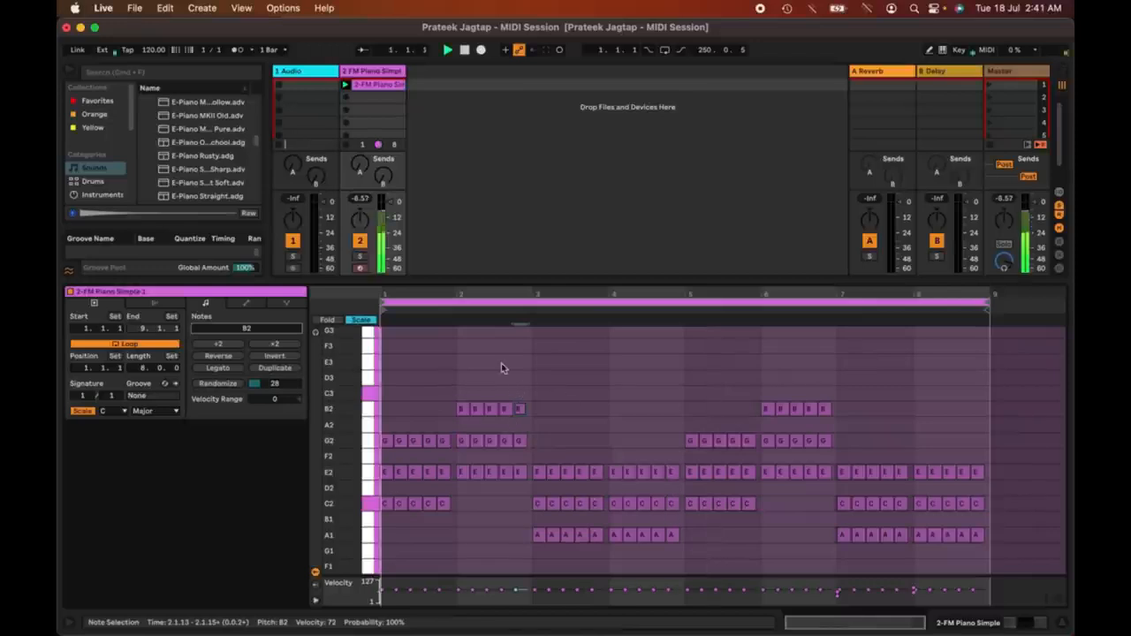
Try playing all the clip's notes at double and half speed, and return them to their 8-bar length.
{"action": "left_click", "coordinate": [220, 345]}
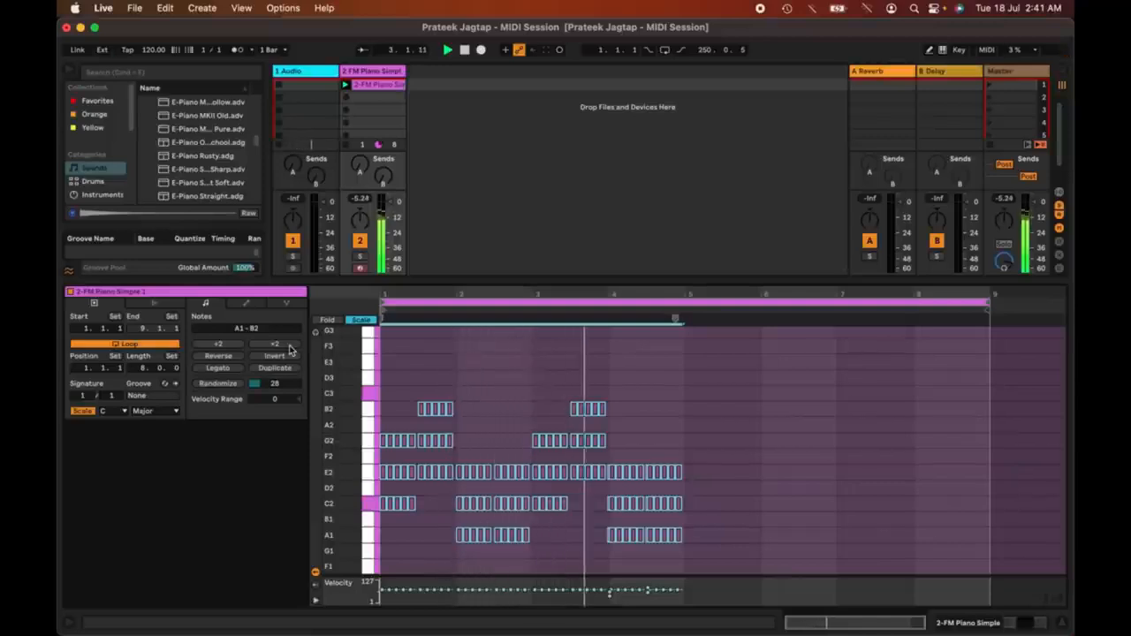
{"action": "left_click", "coordinate": [289, 346]}
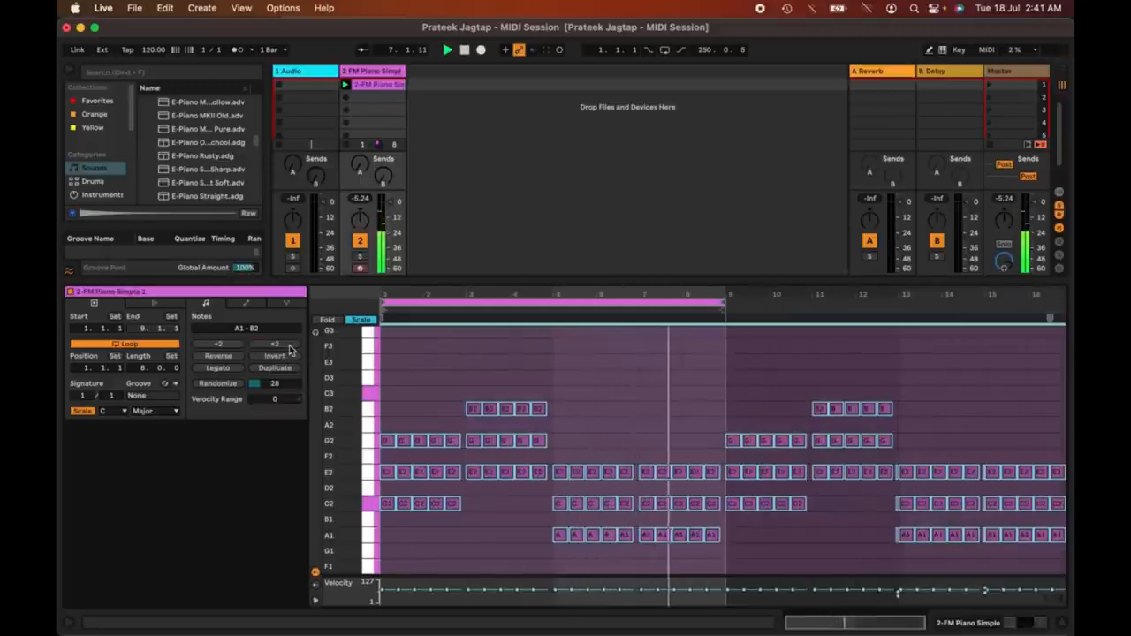
{"action": "left_click", "coordinate": [289, 346]}
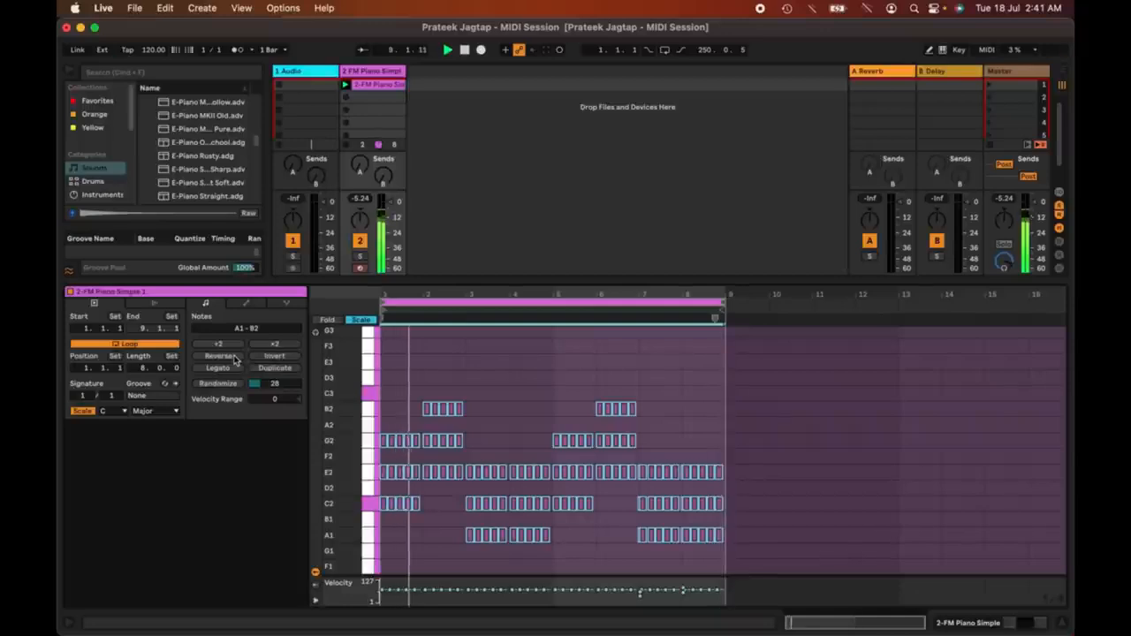
Try reversing the order of the clip's notes during playback, and reverse them back.
{"action": "left_click", "coordinate": [220, 355]}
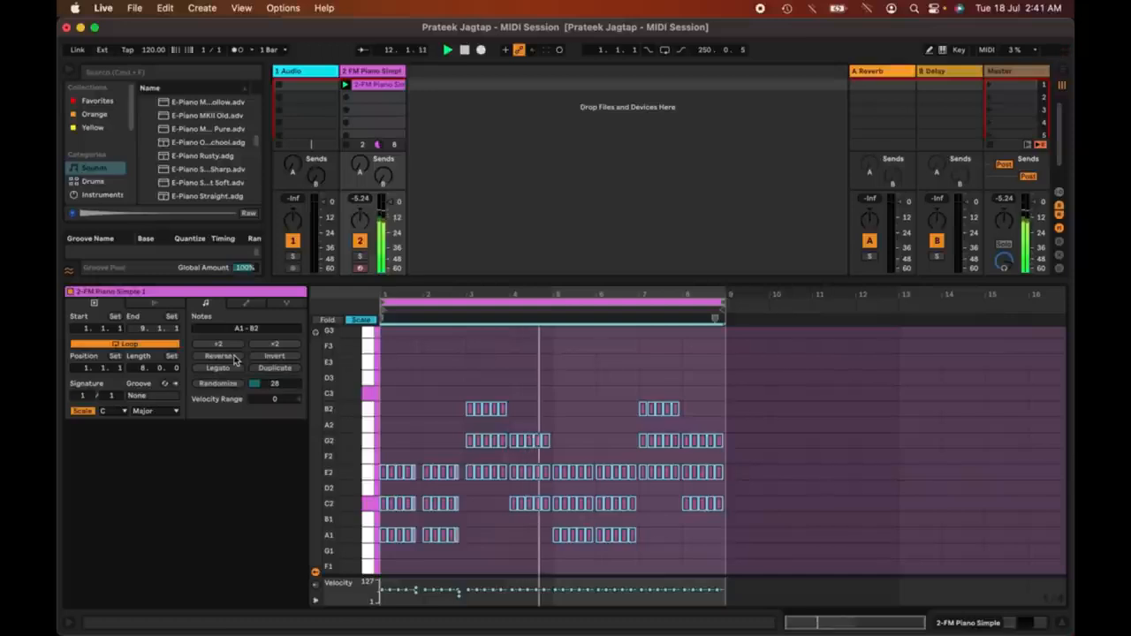
{"action": "left_click", "coordinate": [235, 357]}
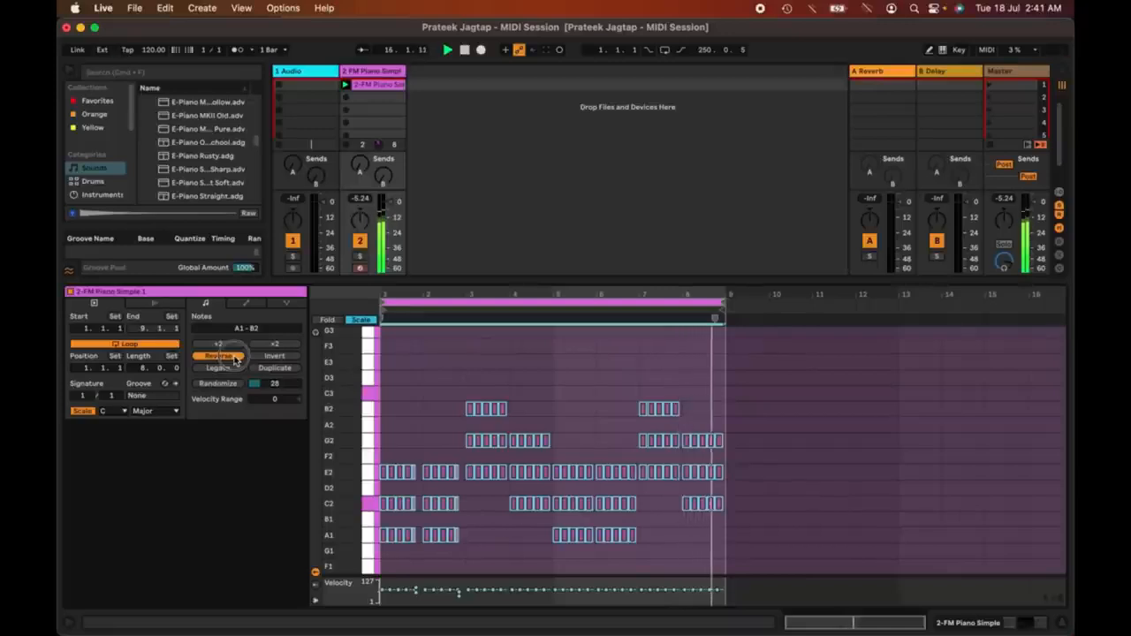
{"action": "left_click", "coordinate": [235, 357]}
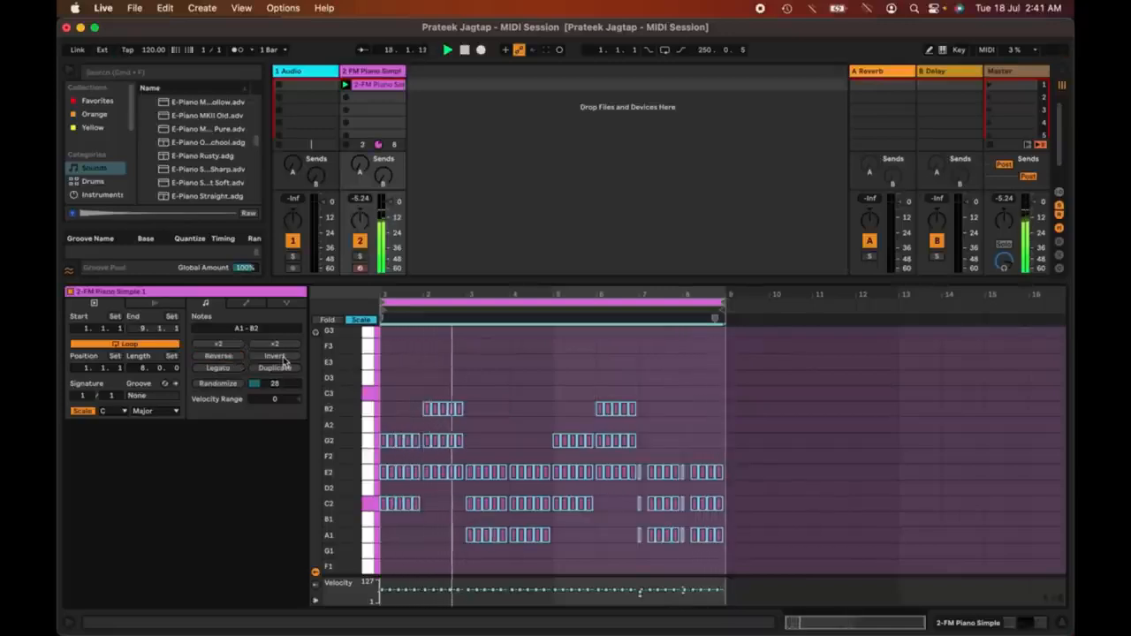
Try inverting the pitches of the clip's notes, and invert them back to the original chords.
{"action": "left_click", "coordinate": [282, 357]}
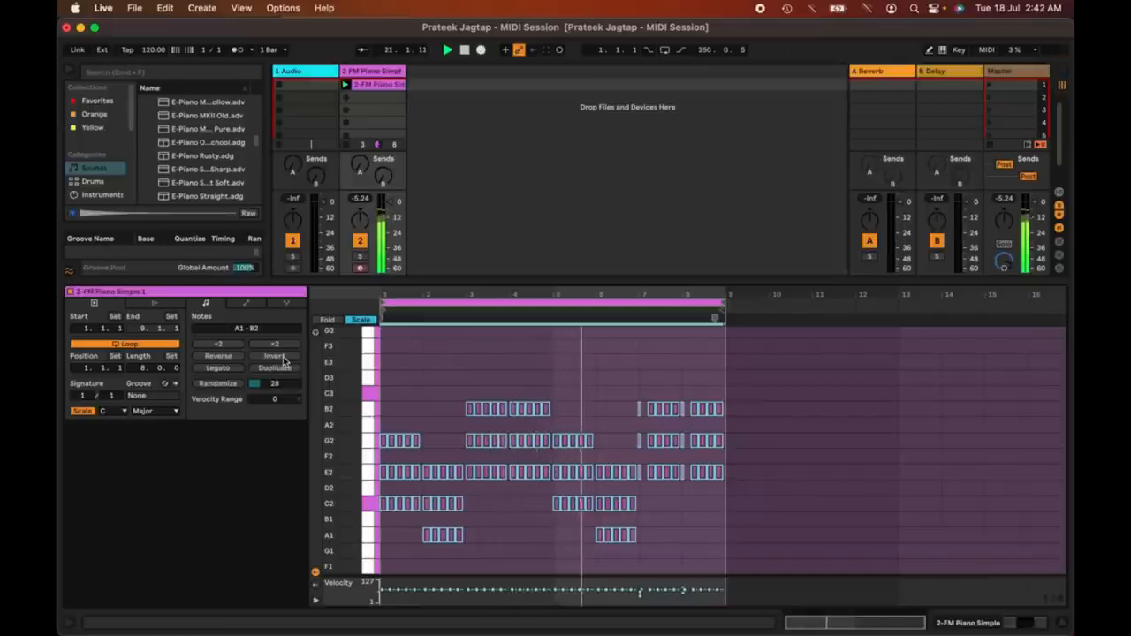
{"action": "left_click", "coordinate": [283, 357]}
{"action": "left_click", "coordinate": [283, 357]}
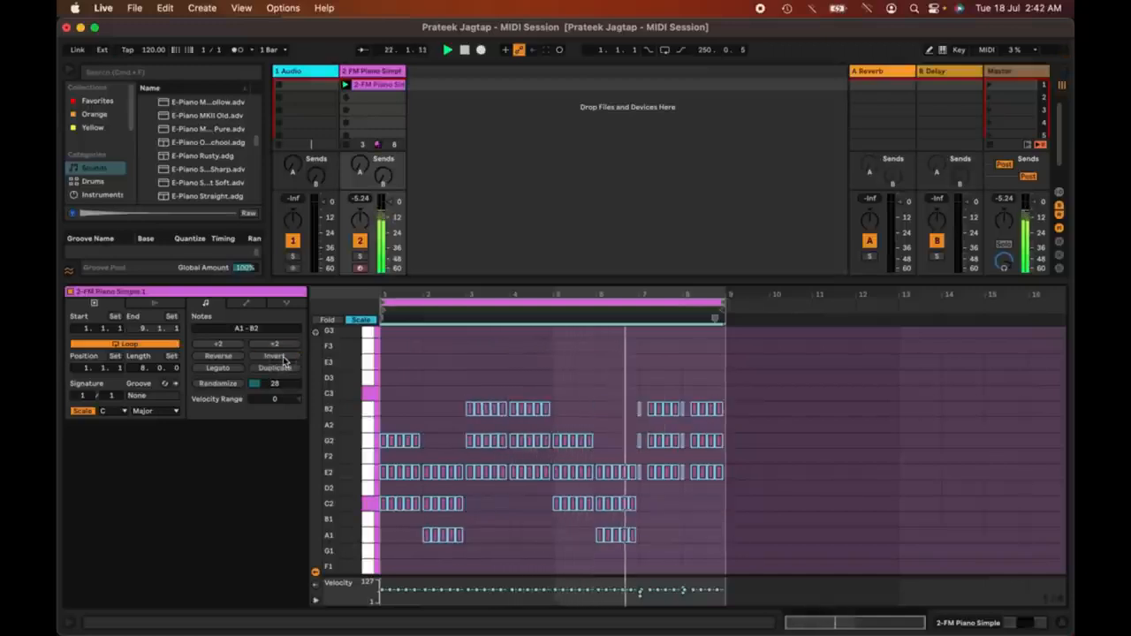
{"action": "left_click", "coordinate": [282, 357]}
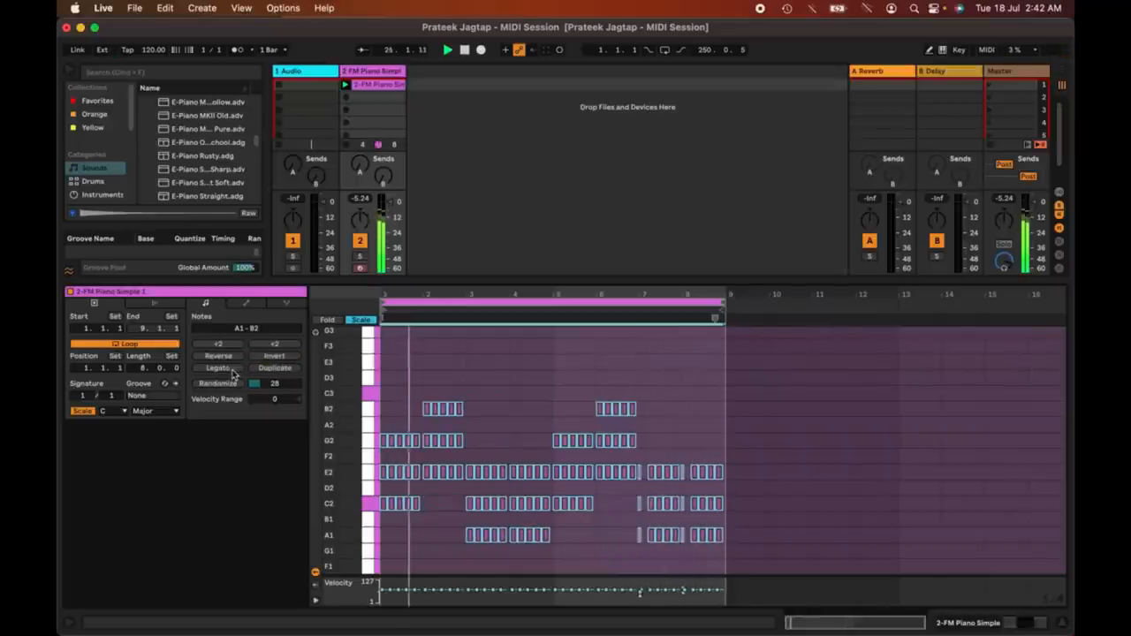
Apply Legato to all the clip's notes and duplicate them to extend the loop to 16 bars.
{"action": "left_click_drag", "start_coordinate": [389, 295], "coordinate": [389, 329]}
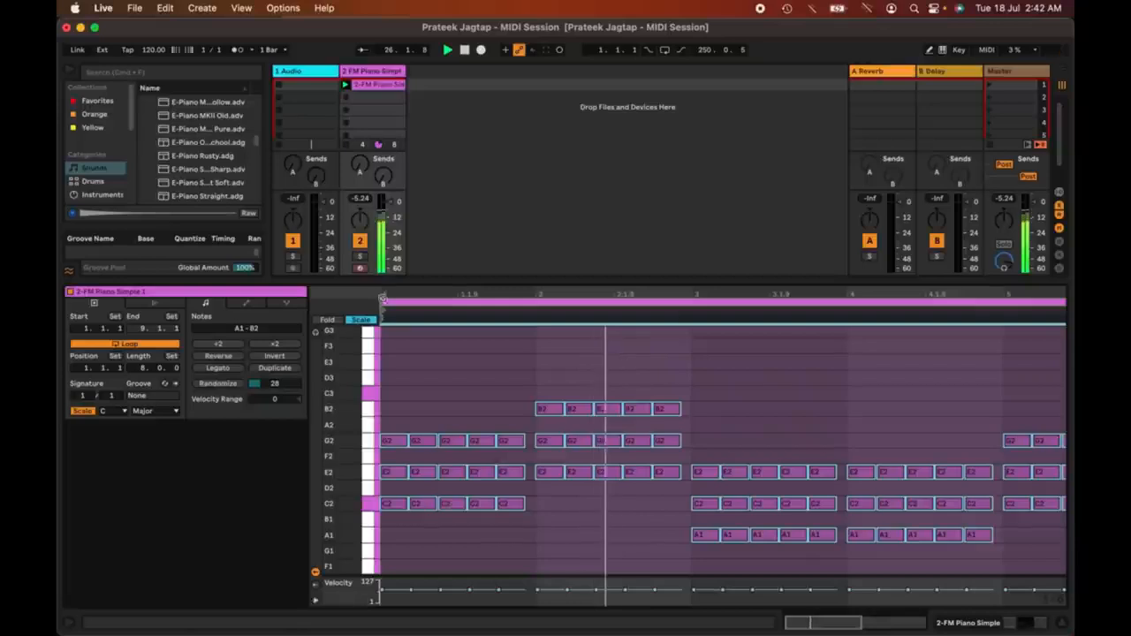
{"action": "left_click", "coordinate": [227, 371]}
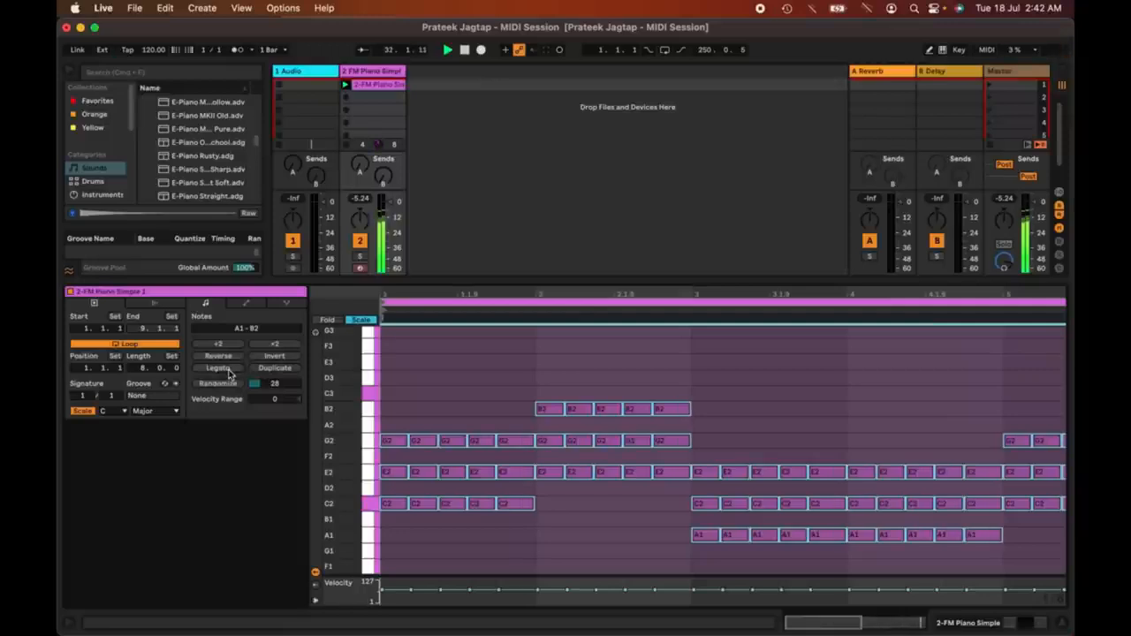
{"action": "left_click", "coordinate": [274, 368]}
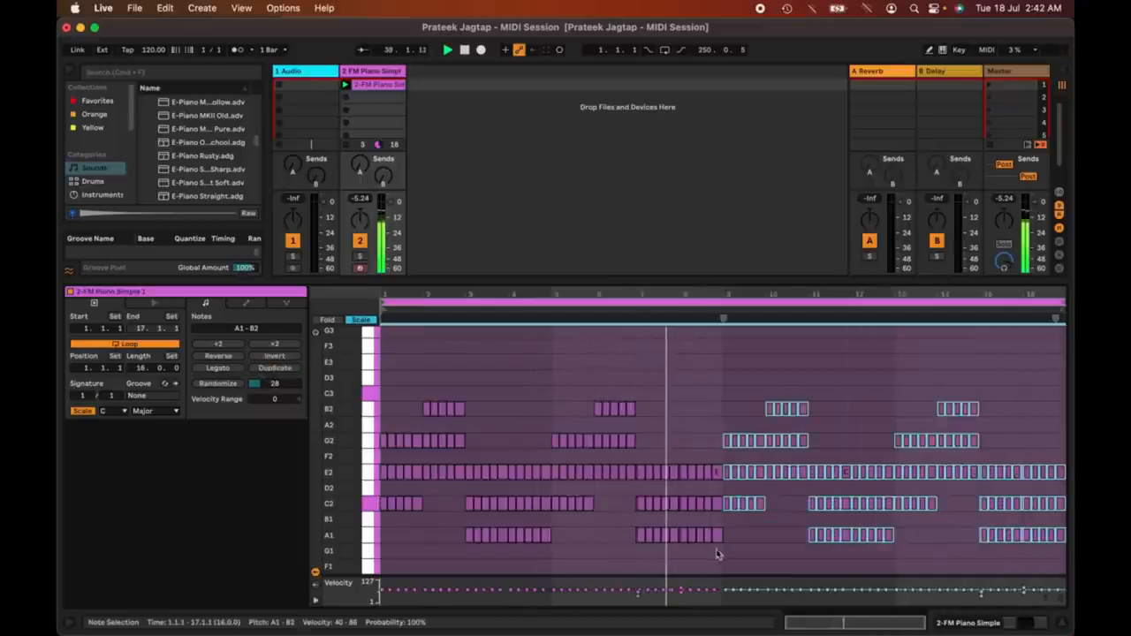
Randomize the duplicated notes' velocities by an amount of 50, set their Velocity Range to +127, and stop playback.
{"action": "left_click", "coordinate": [289, 385]}
{"action": "left_click_drag", "start_coordinate": [290, 384], "coordinate": [290, 365]}
{"action": "left_click", "coordinate": [236, 390]}
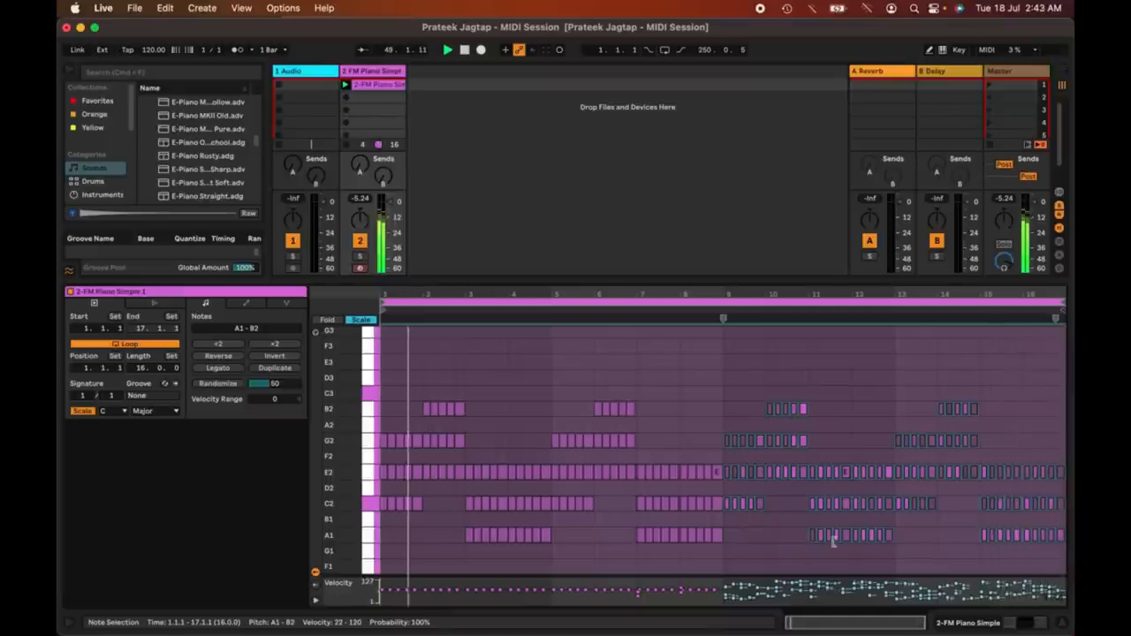
{"action": "left_click_drag", "start_coordinate": [282, 403], "coordinate": [283, 340]}
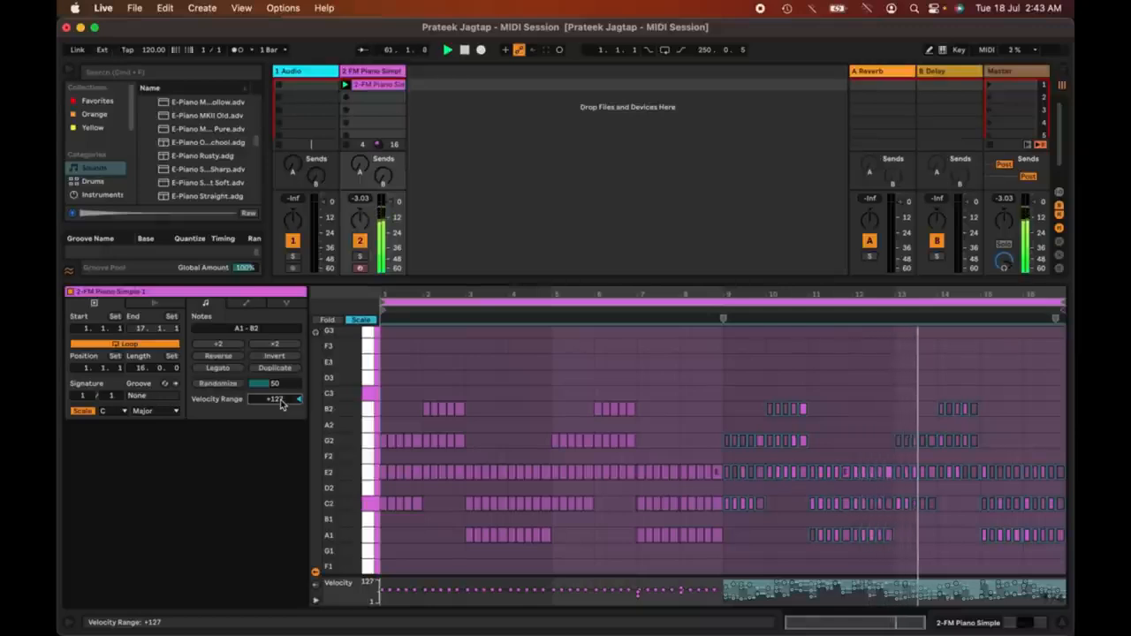
{"action": "left_click", "coordinate": [247, 303]}
{"action": "left_click", "coordinate": [208, 304]}
{"action": "key", "text": "space"}
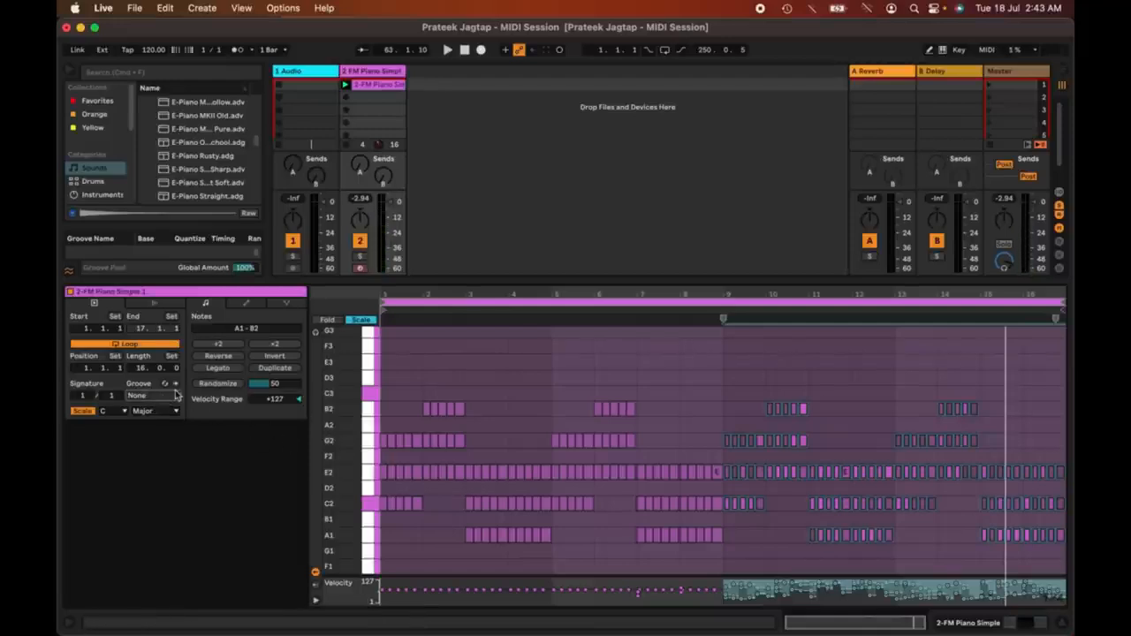
Browse the available groove files in the library's Grooves category.
{"action": "left_click_drag", "start_coordinate": [337, 281], "coordinate": [402, 576]}
{"action": "left_click", "coordinate": [95, 289]}
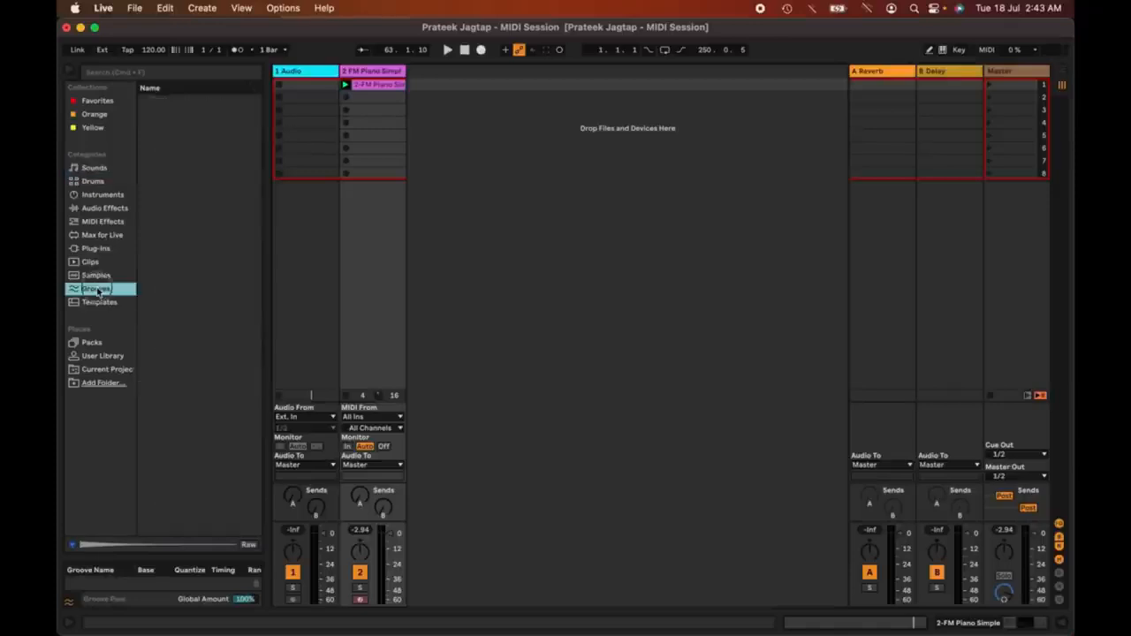
{"action": "scroll", "coordinate": [116, 298], "scroll_direction": "down", "scroll_amount": 20}
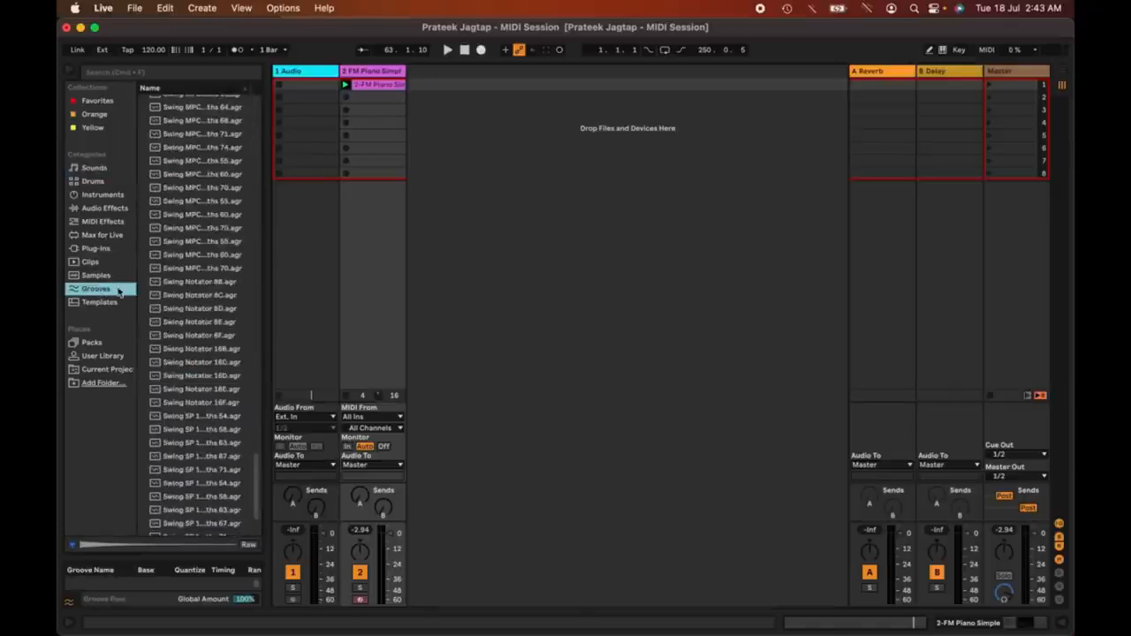
{"action": "scroll", "coordinate": [215, 204], "scroll_direction": "up", "scroll_amount": 20}
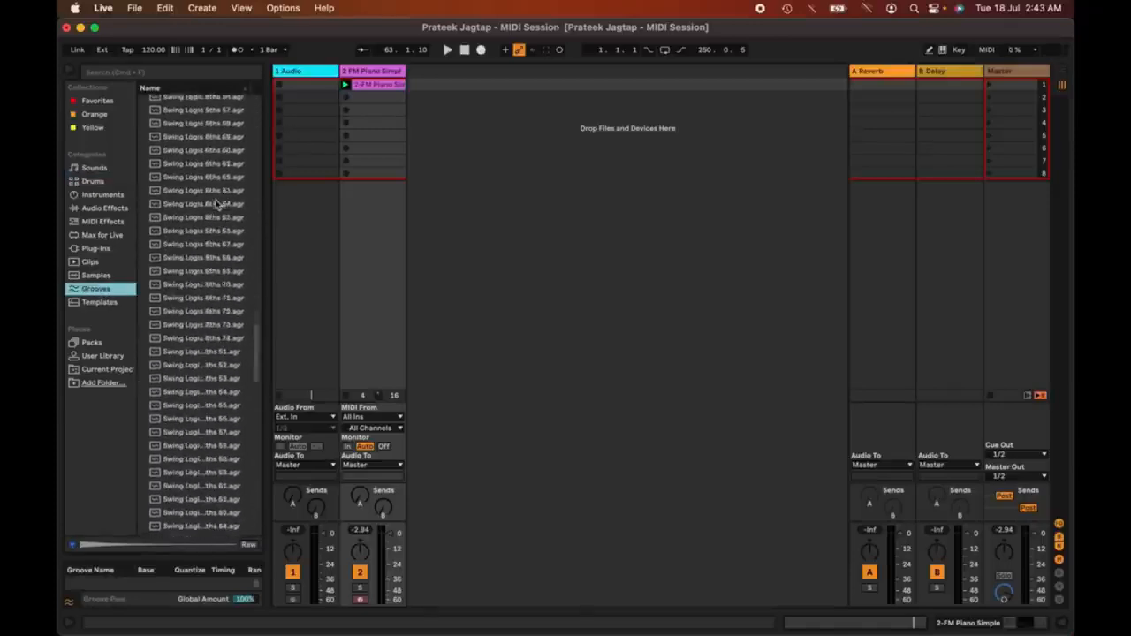
Reopen the FM piano clip and hot-swap its groove to a Disco Light 16ths groove.
{"action": "double_click", "coordinate": [362, 86]}
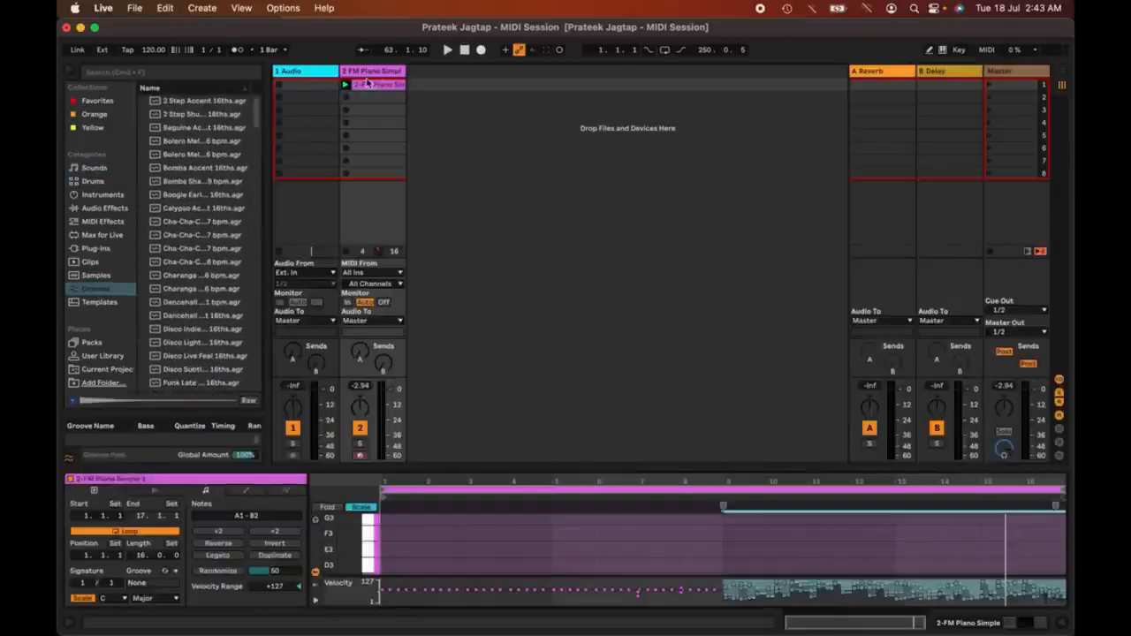
{"action": "left_click", "coordinate": [165, 573]}
{"action": "scroll", "coordinate": [231, 257], "scroll_direction": "down", "scroll_amount": 5}
{"action": "left_click", "coordinate": [200, 220]}
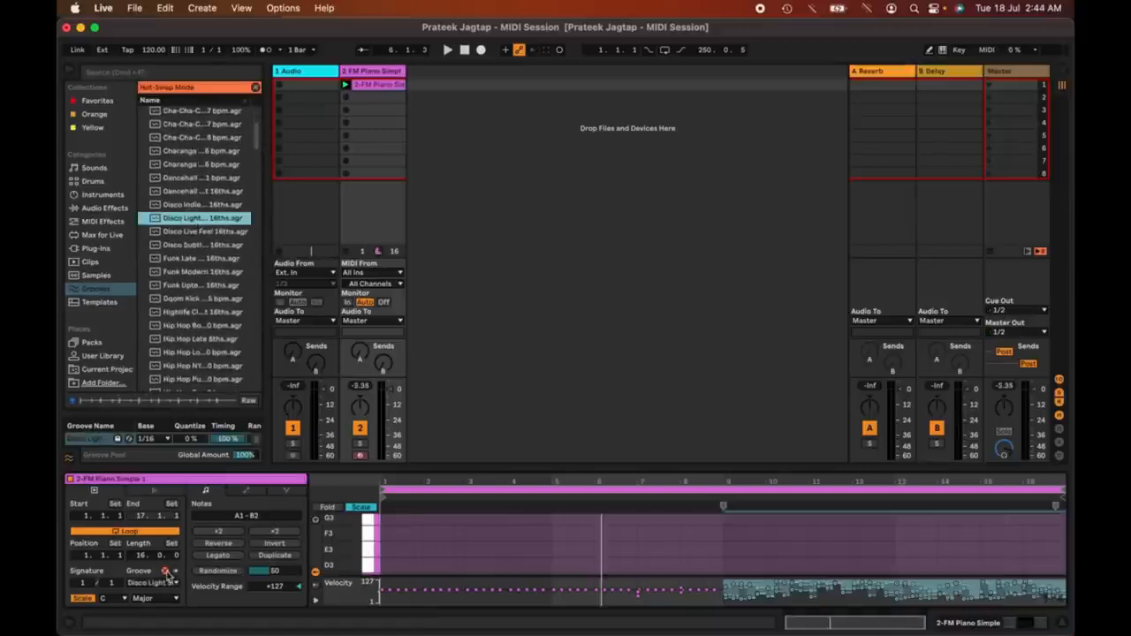
Hot-swap the piano clip's groove to the Swing Logic groove numbered 53.
{"action": "left_click", "coordinate": [166, 572]}
{"action": "left_click", "coordinate": [166, 573]}
{"action": "scroll", "coordinate": [206, 309], "scroll_direction": "down", "scroll_amount": 15}
{"action": "left_click", "coordinate": [207, 308]}
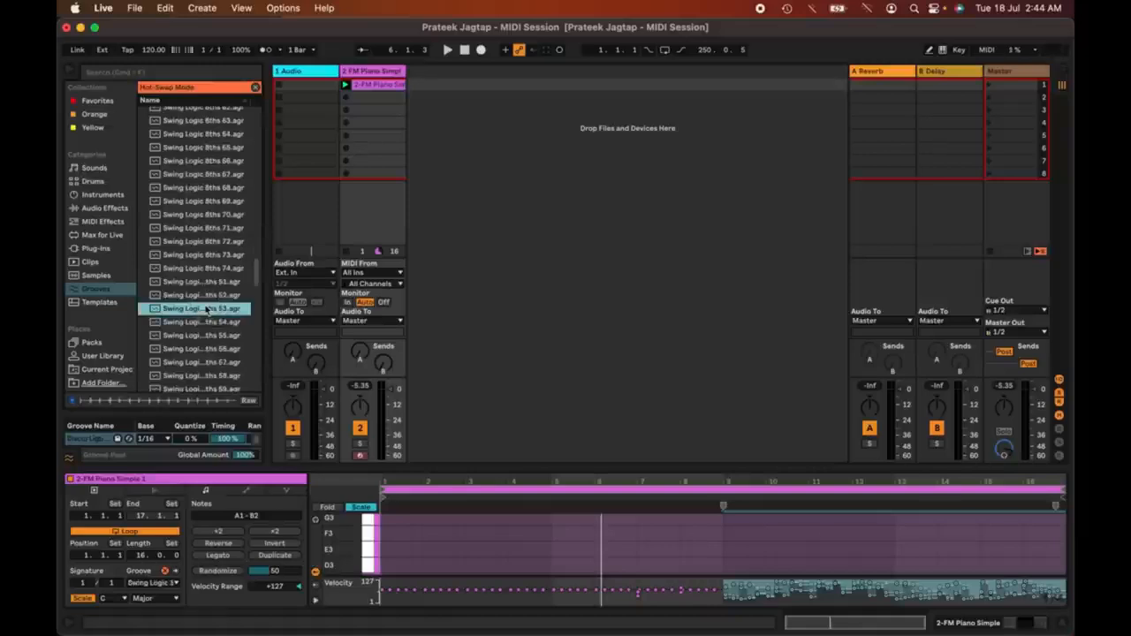
{"action": "left_click", "coordinate": [174, 585]}
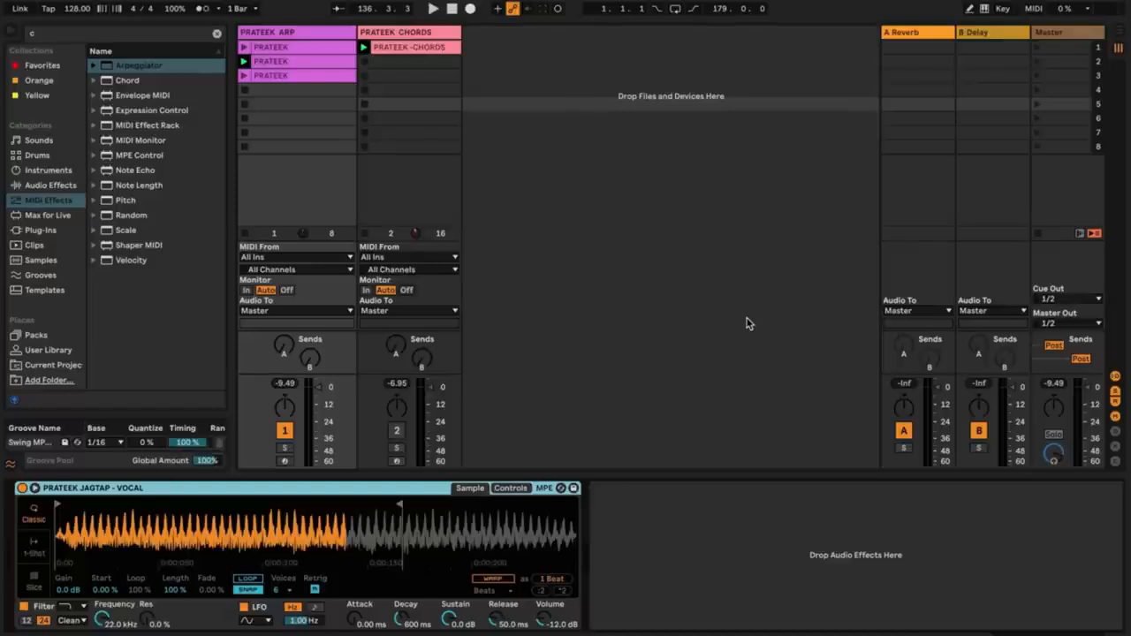
Add an Arpeggiator before the vocal sampler on the arp track, with Style set to Converge and Groove to Straight.
{"action": "double_click", "coordinate": [150, 66]}
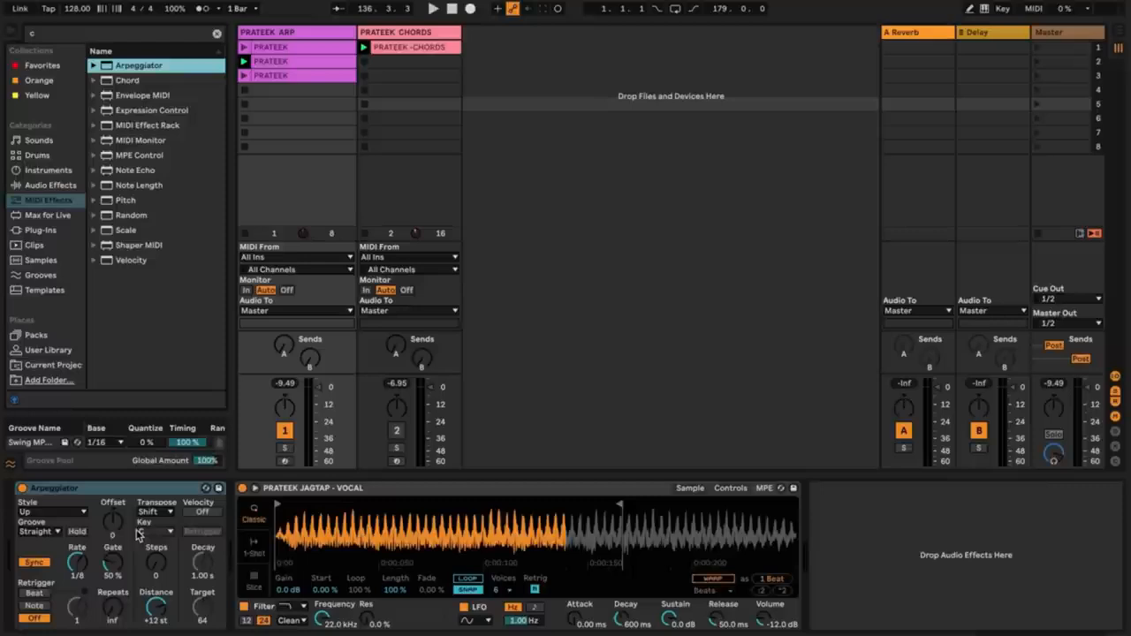
{"action": "left_click", "coordinate": [63, 513]}
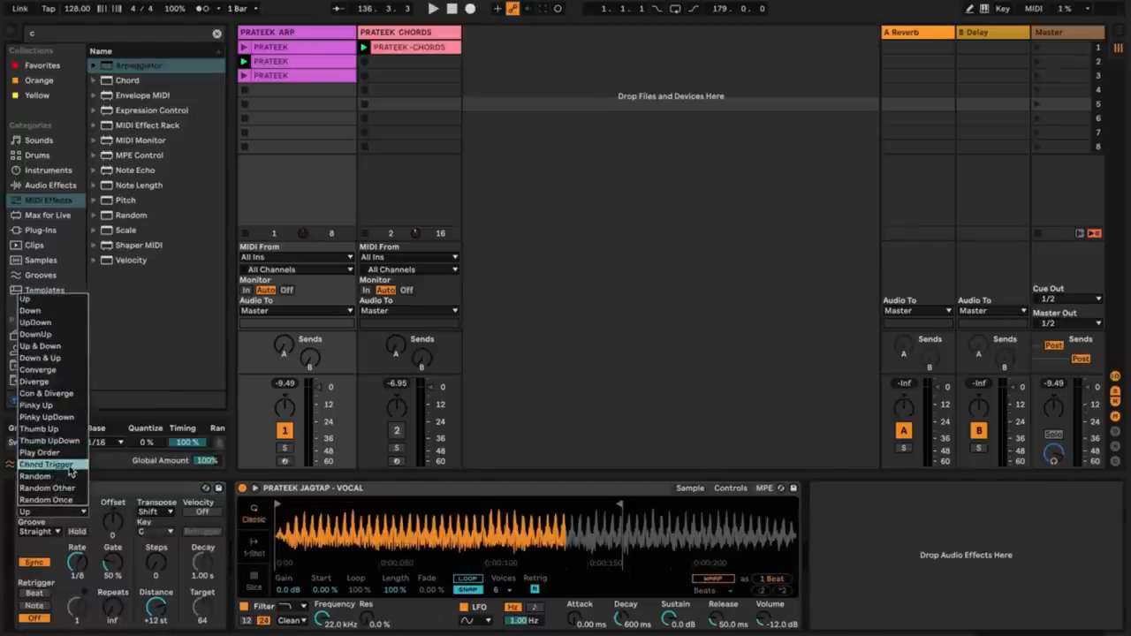
{"action": "left_click", "coordinate": [57, 371]}
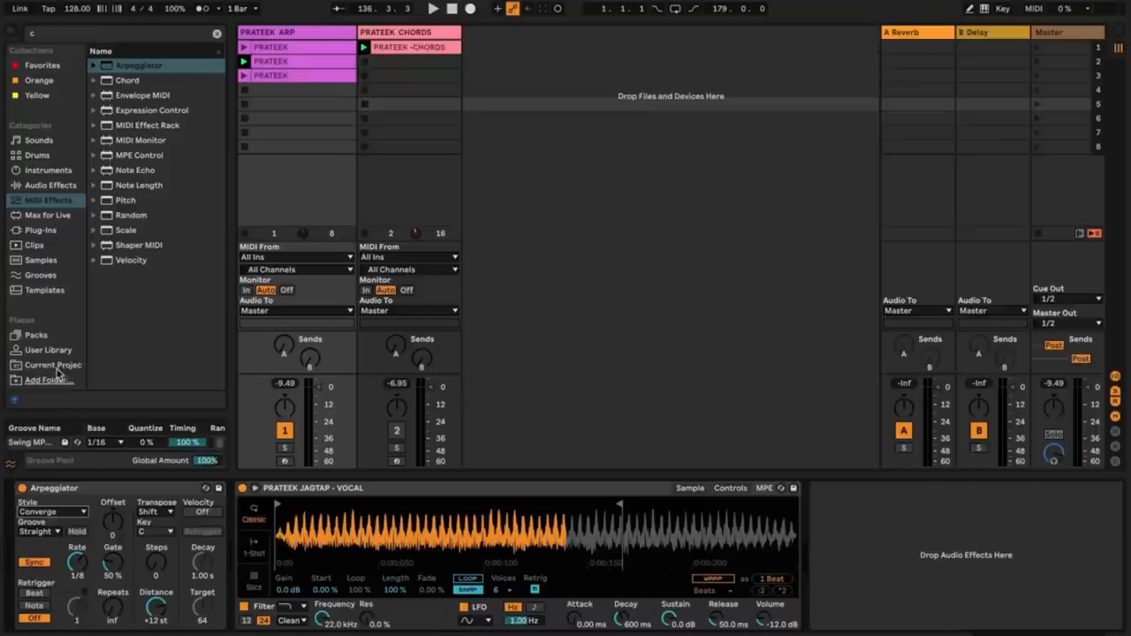
{"action": "left_click", "coordinate": [35, 532]}
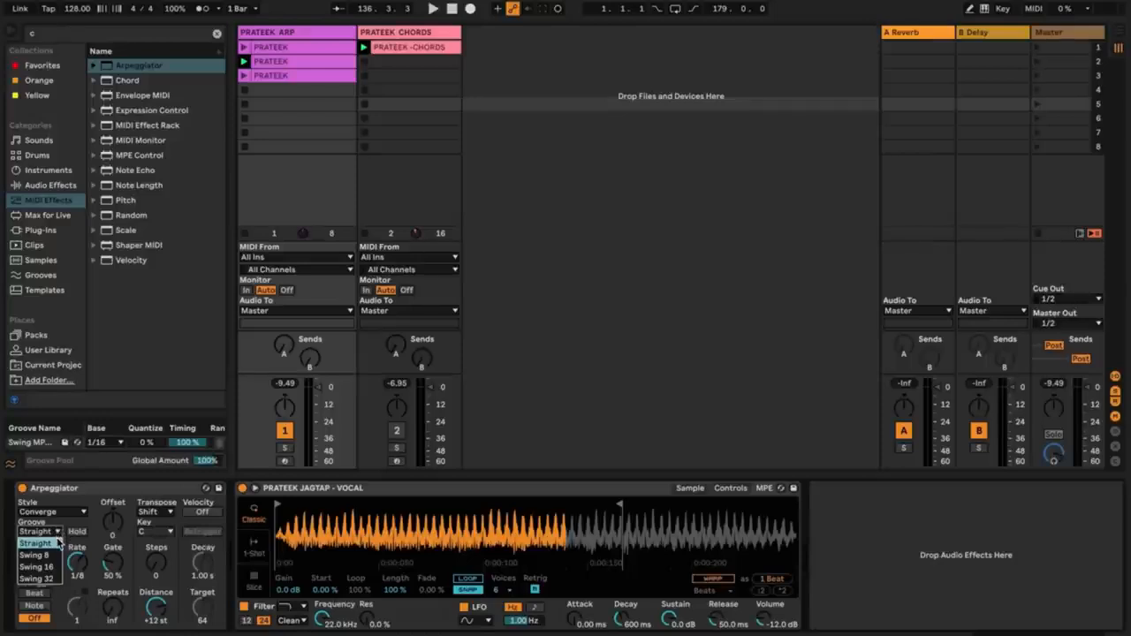
{"action": "left_click", "coordinate": [58, 542]}
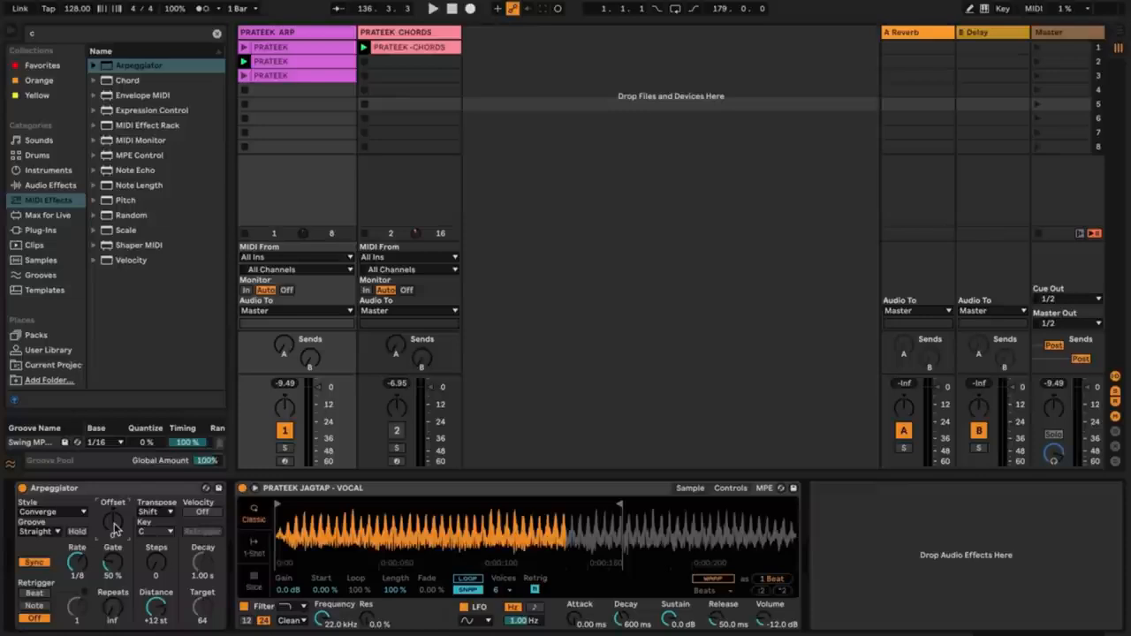
Set the Arpeggiator's Offset to 8, try the Free rate mode, and return it to Sync.
{"action": "left_click_drag", "start_coordinate": [113, 528], "coordinate": [113, 513]}
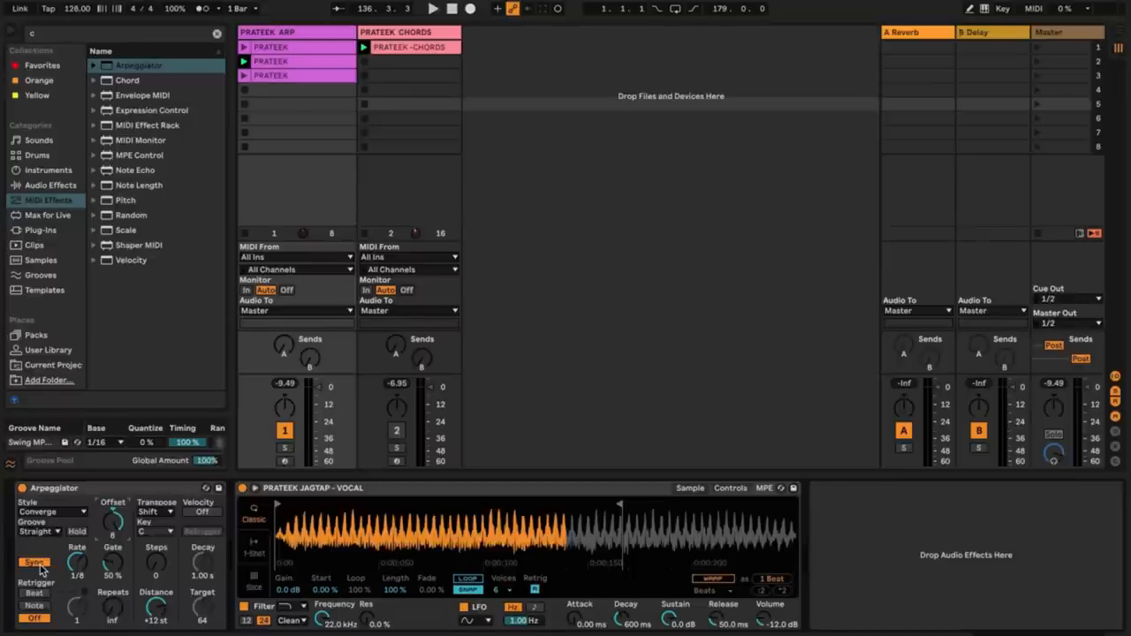
{"action": "left_click", "coordinate": [36, 563]}
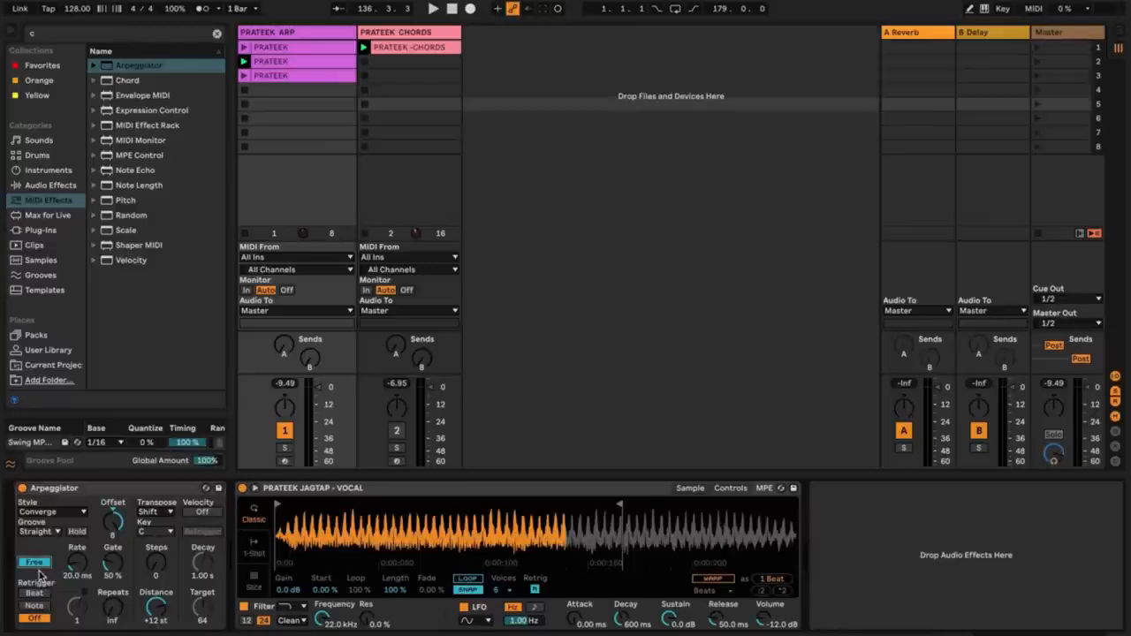
{"action": "left_click", "coordinate": [33, 562]}
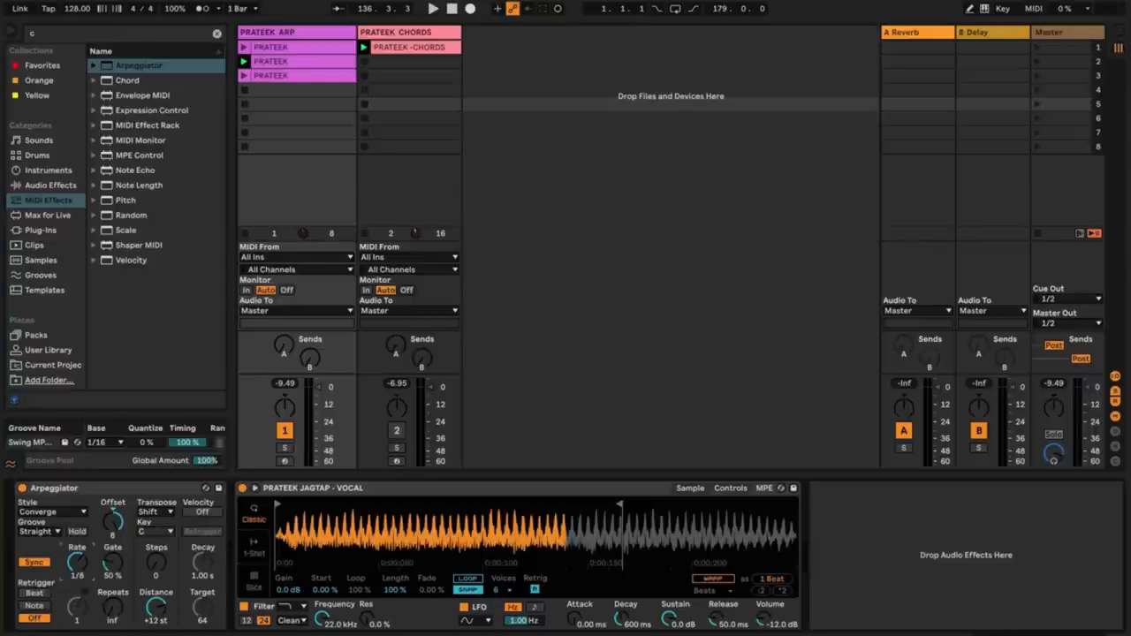
Set the Arpeggiator's synced Rate to 1/16 and start playback to hear the result.
{"action": "left_click_drag", "start_coordinate": [77, 563], "coordinate": [77, 598]}
{"action": "left_click_drag", "start_coordinate": [77, 599], "coordinate": [77, 584]}
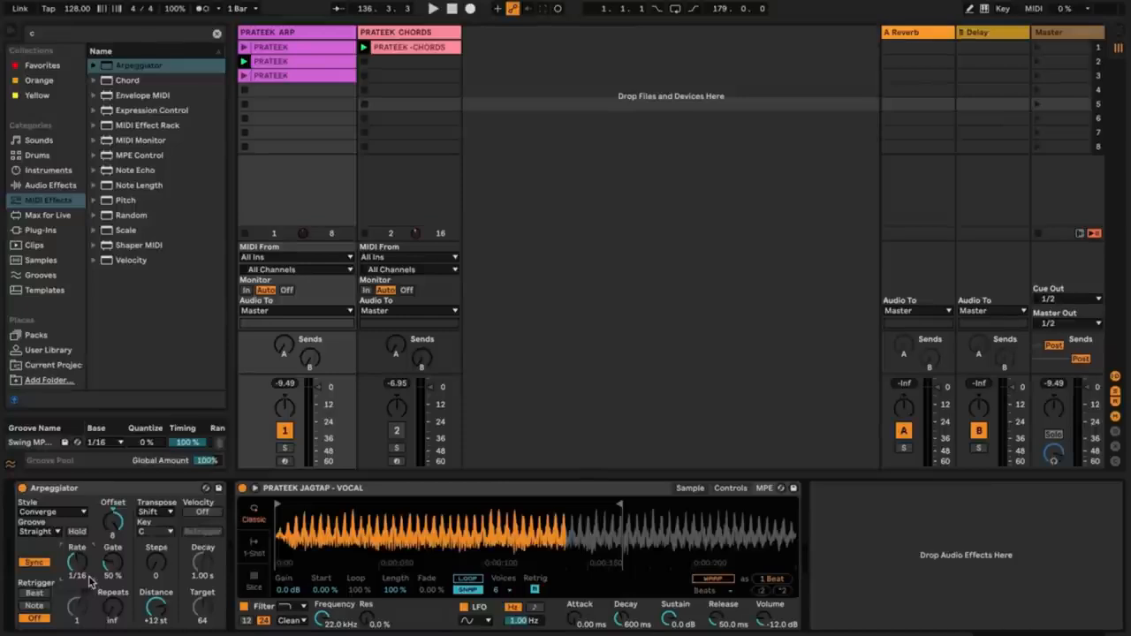
{"action": "key", "text": "space"}
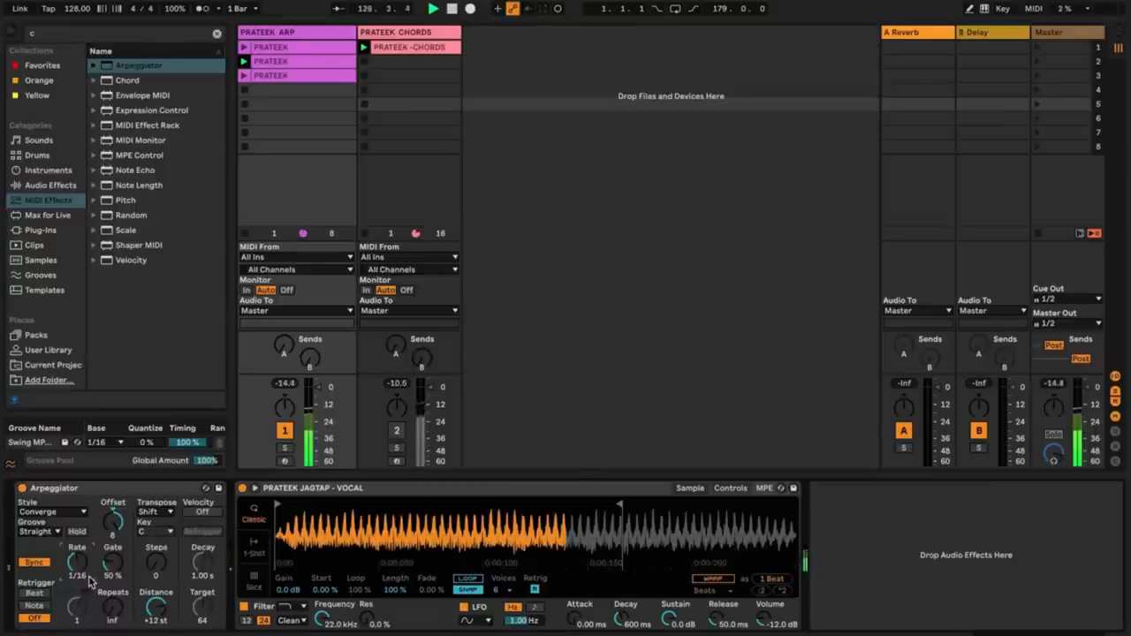
Try the Arpeggiator's Rate at 1/128, return it to 1/16, and raise the Gate to 200%.
{"action": "left_click_drag", "start_coordinate": [79, 563], "coordinate": [78, 529]}
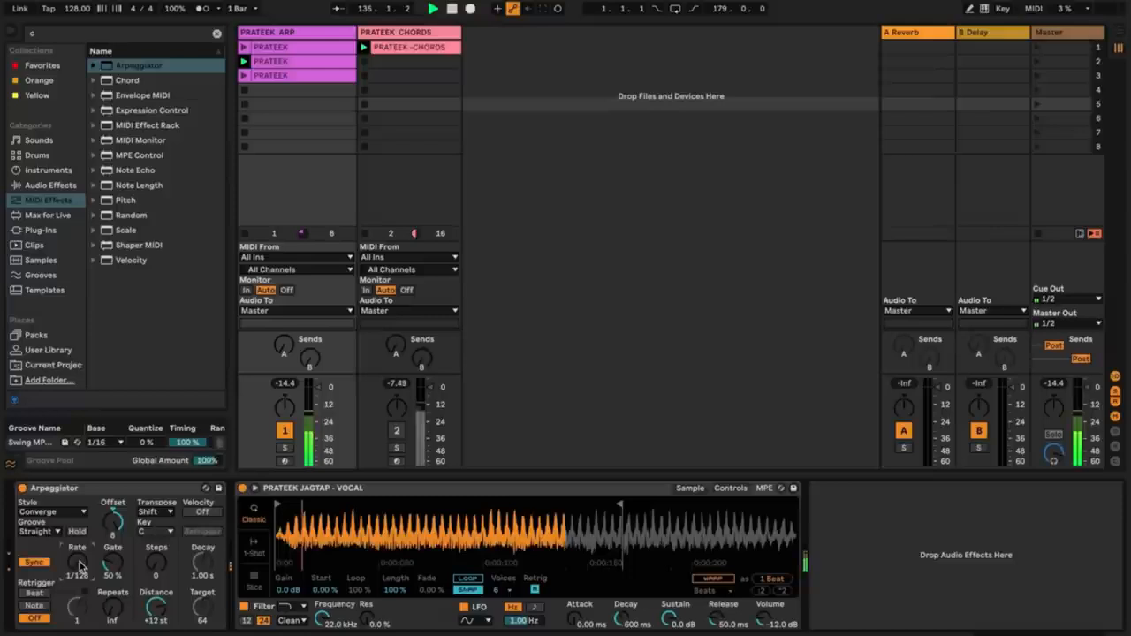
{"action": "left_click_drag", "start_coordinate": [79, 566], "coordinate": [80, 589]}
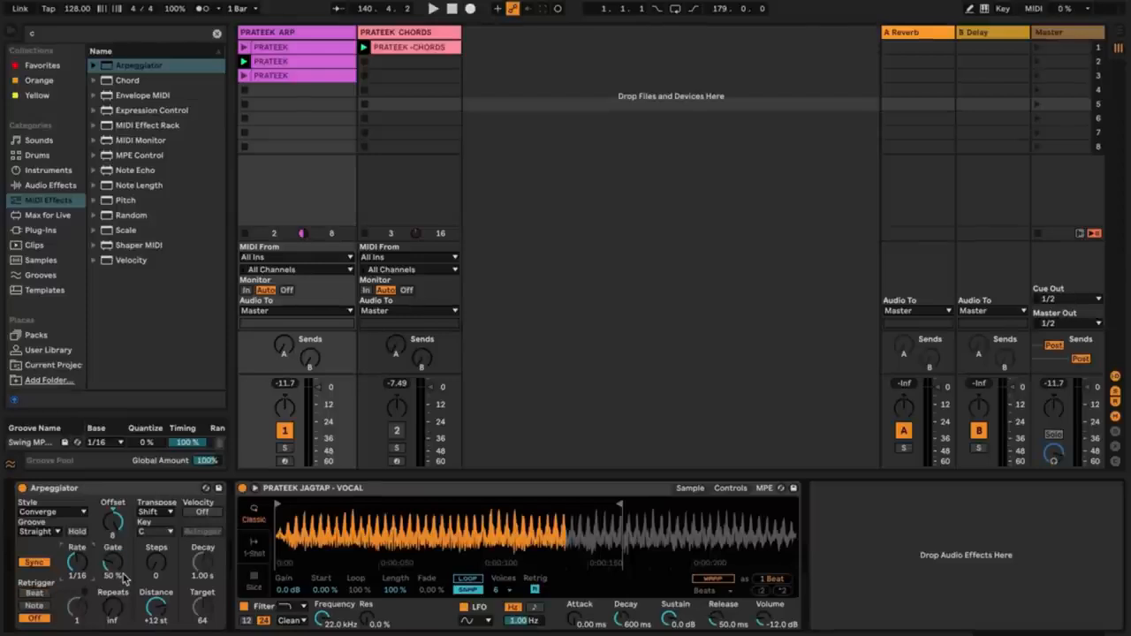
{"action": "left_click_drag", "start_coordinate": [113, 565], "coordinate": [113, 619]}
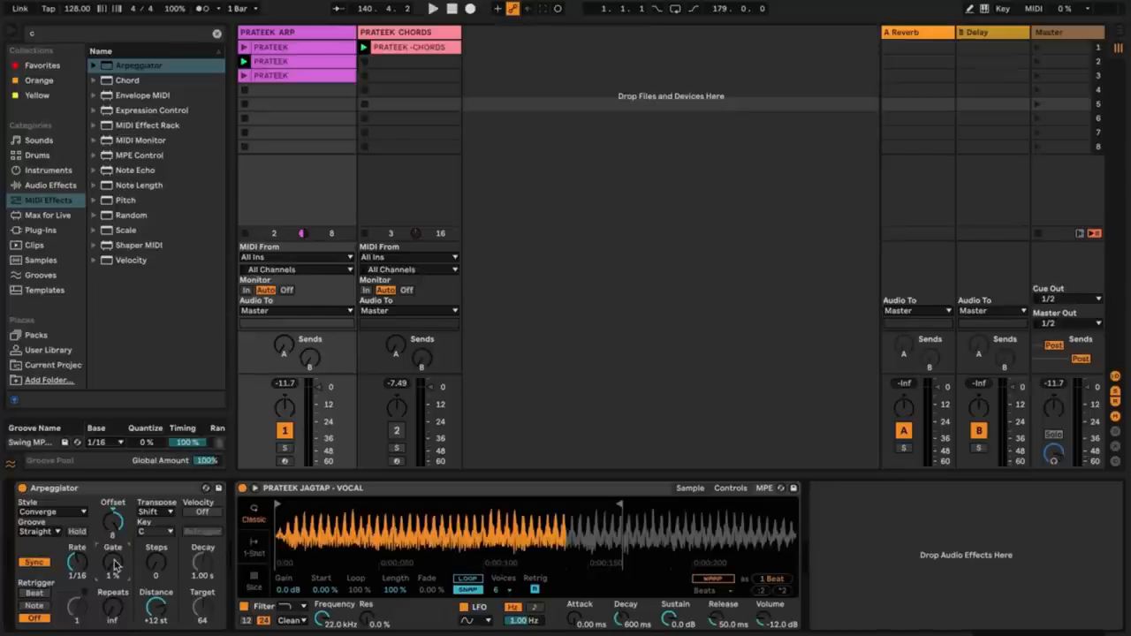
{"action": "left_click_drag", "start_coordinate": [114, 564], "coordinate": [114, 495]}
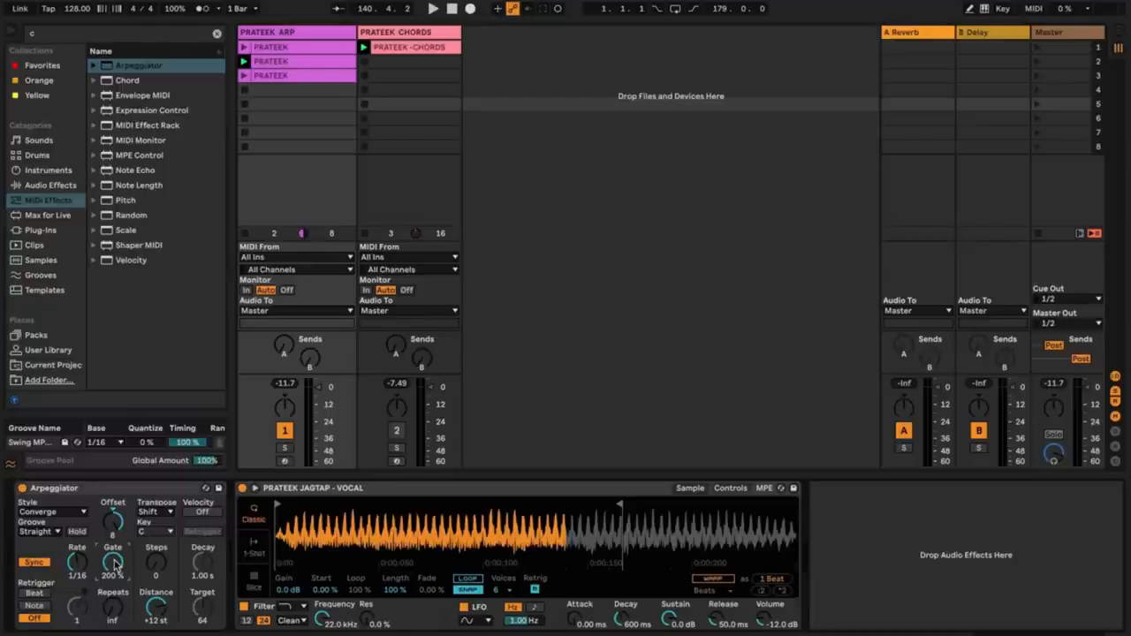
Set the Arpeggiator's Retrigger mode to Beat with a retrigger interval of 1/16.
{"action": "left_click", "coordinate": [37, 593]}
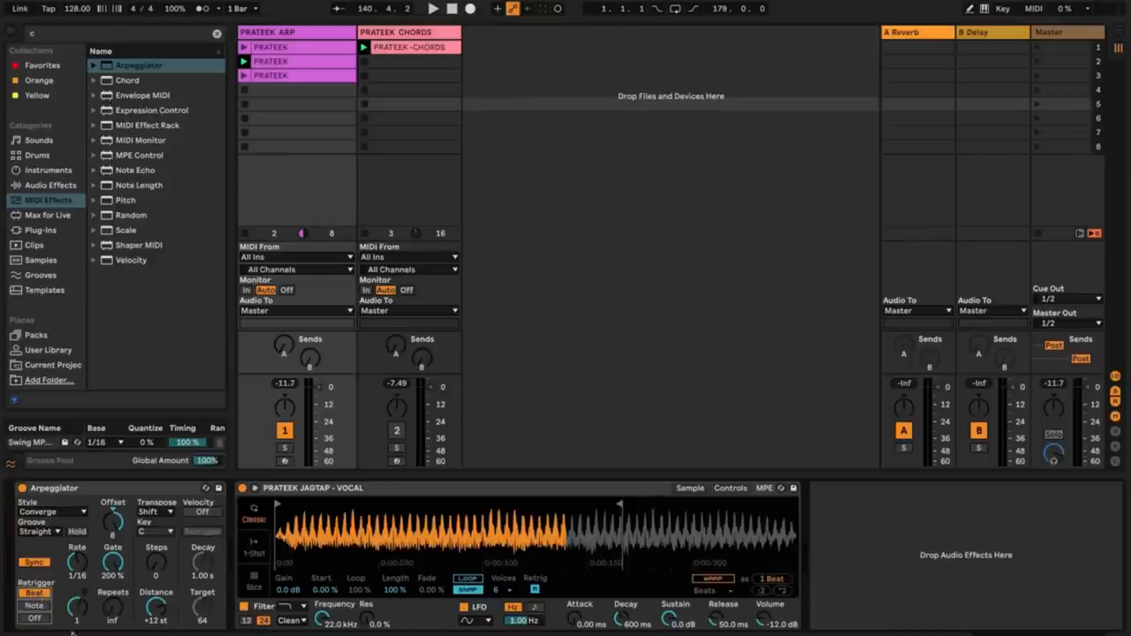
{"action": "left_click_drag", "start_coordinate": [77, 607], "coordinate": [76, 629]}
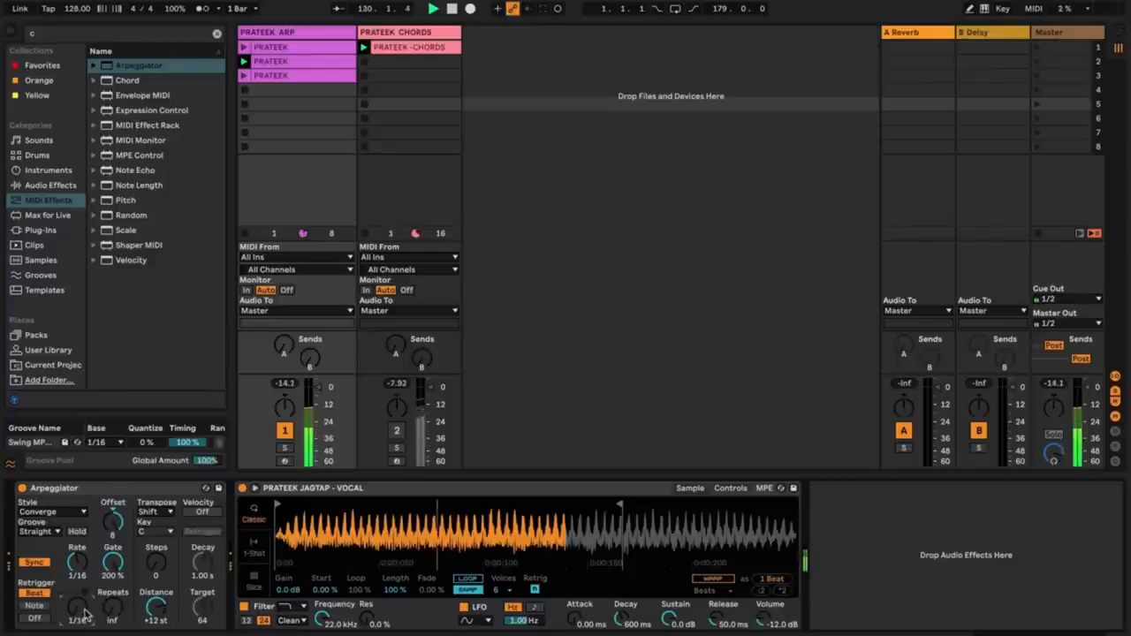
{"action": "left_click_drag", "start_coordinate": [76, 570], "coordinate": [77, 544]}
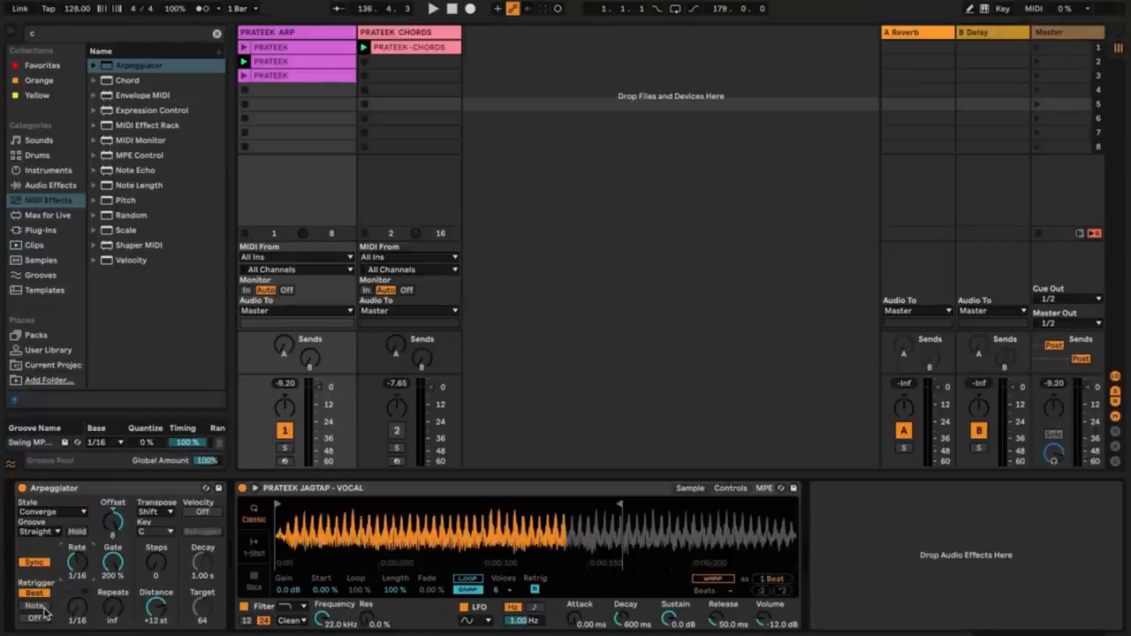
Compare the Arpeggiator's Note and Beat Retrigger modes during playback, leaving Retrigger on Note.
{"action": "left_click", "coordinate": [38, 607]}
{"action": "key", "text": "space"}
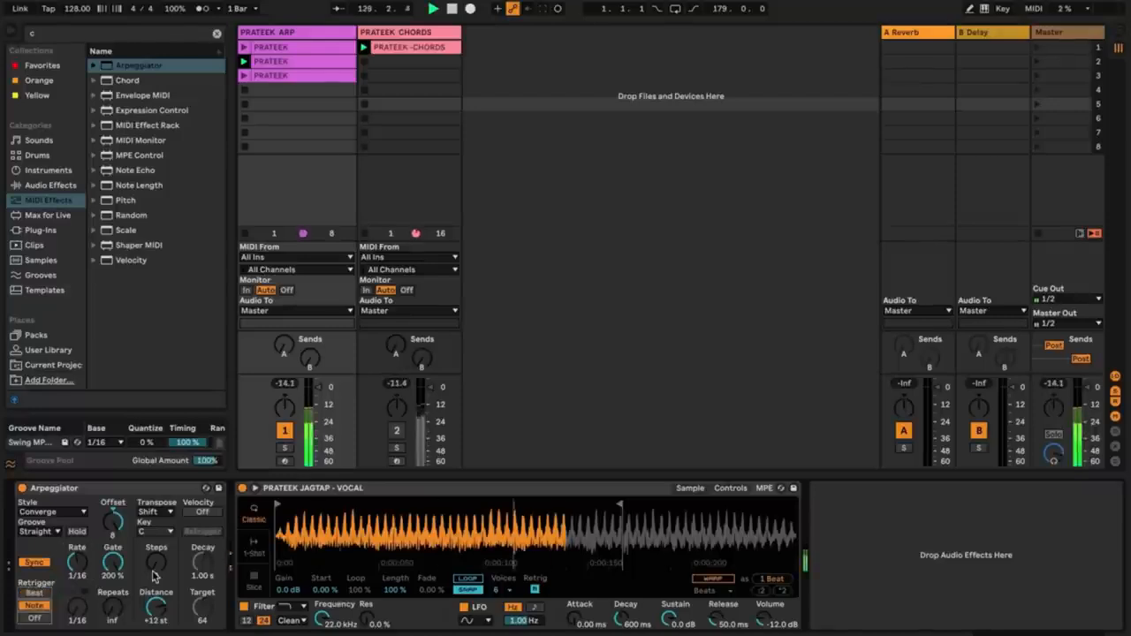
{"action": "left_click_drag", "start_coordinate": [77, 610], "coordinate": [77, 574]}
{"action": "left_click", "coordinate": [42, 594]}
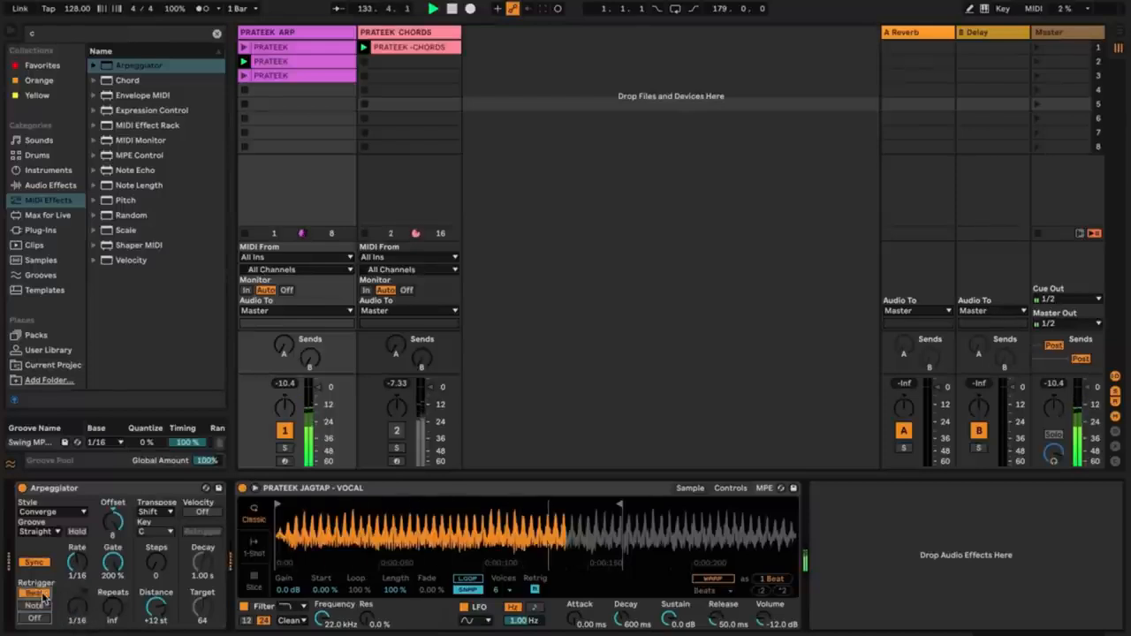
{"action": "left_click", "coordinate": [43, 607]}
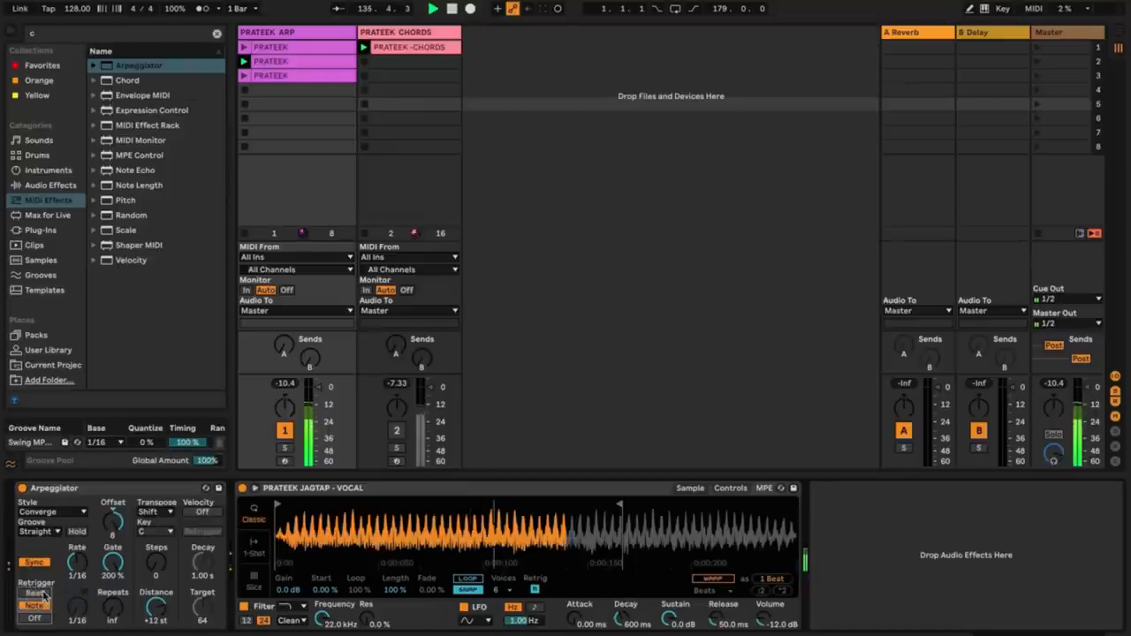
{"action": "left_click", "coordinate": [39, 594]}
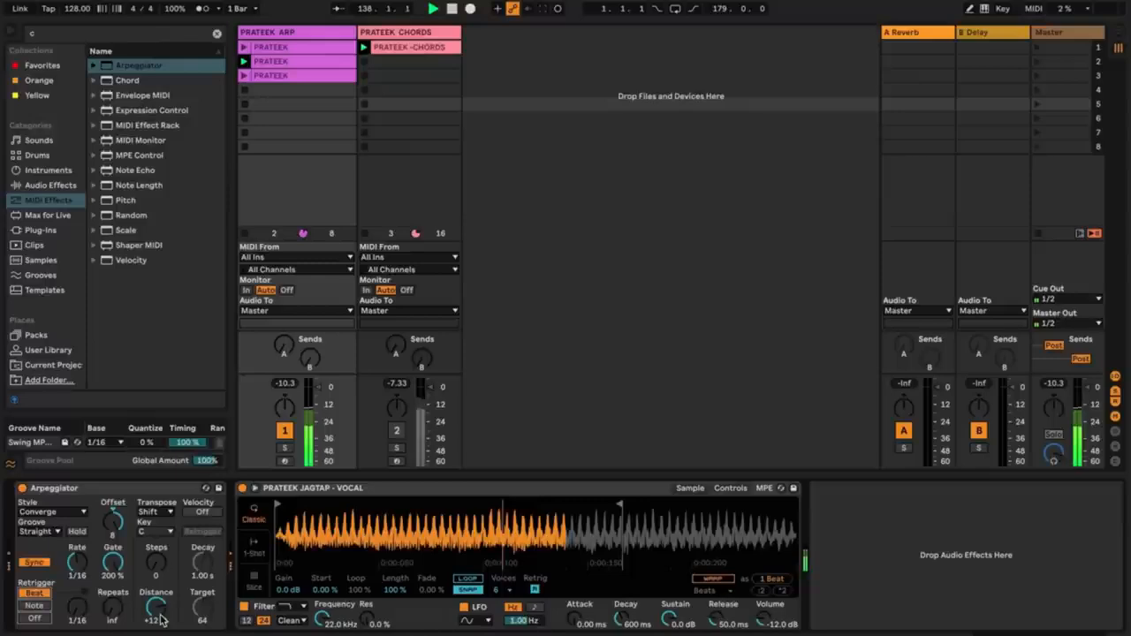
{"action": "left_click", "coordinate": [28, 606]}
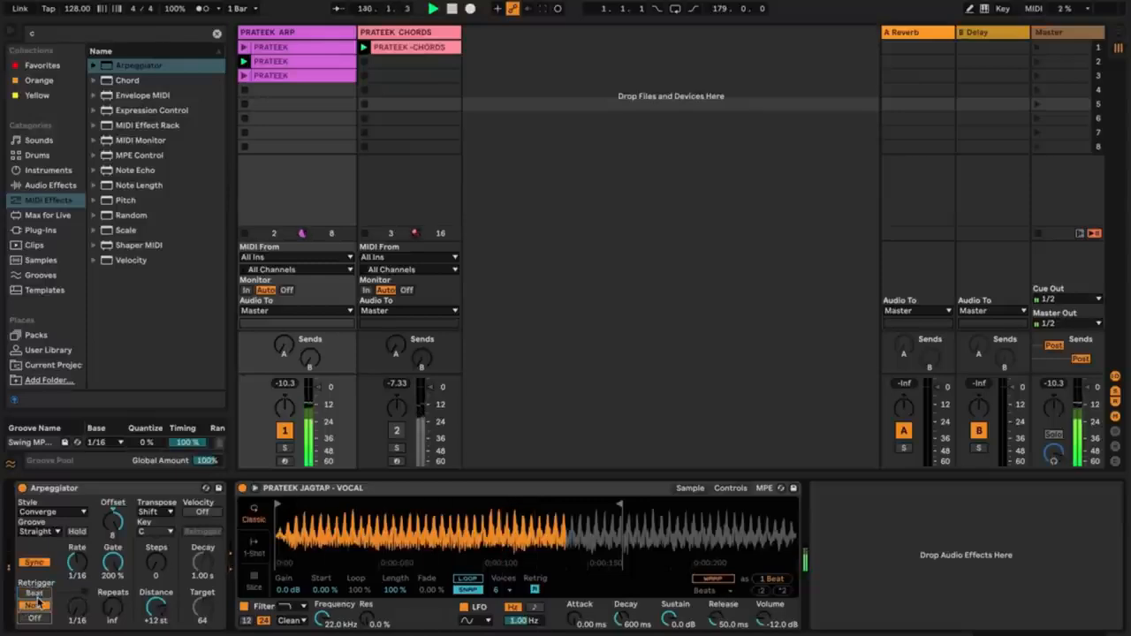
{"action": "left_click", "coordinate": [37, 594]}
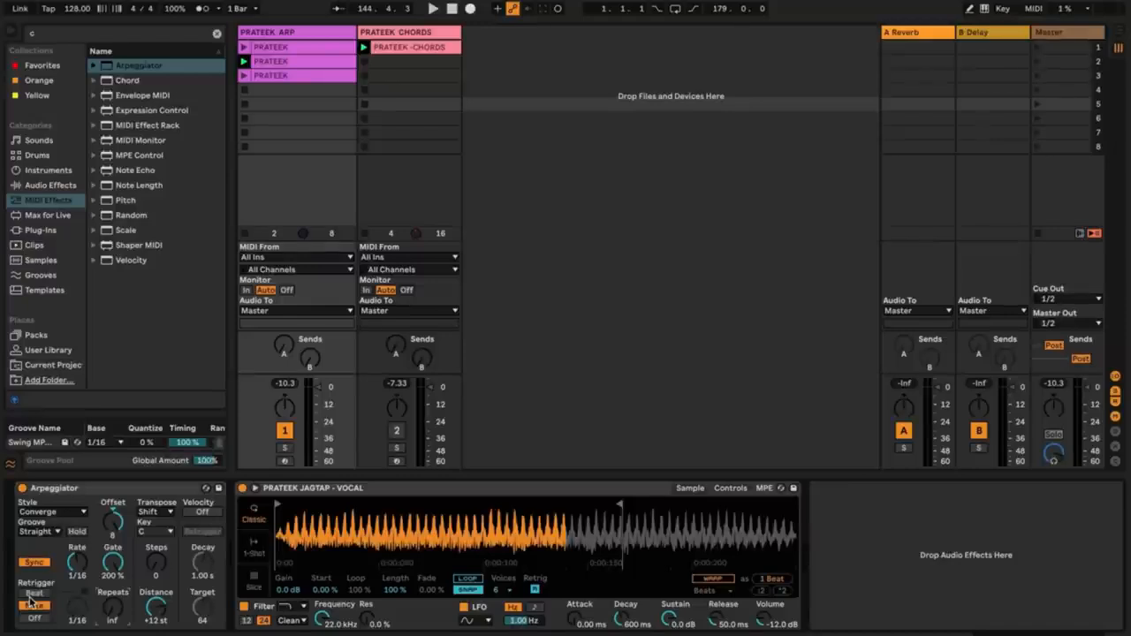
Set the Arpeggiator's Repeats to 16 and its Transpose to Major in the key of A.
{"action": "mouse_move", "coordinate": [112, 608]}
{"action": "left_mouse_down"}
{"action": "mouse_move", "coordinate": [112, 631]}
{"action": "mouse_move", "coordinate": [117, 610]}
{"action": "left_mouse_up"}
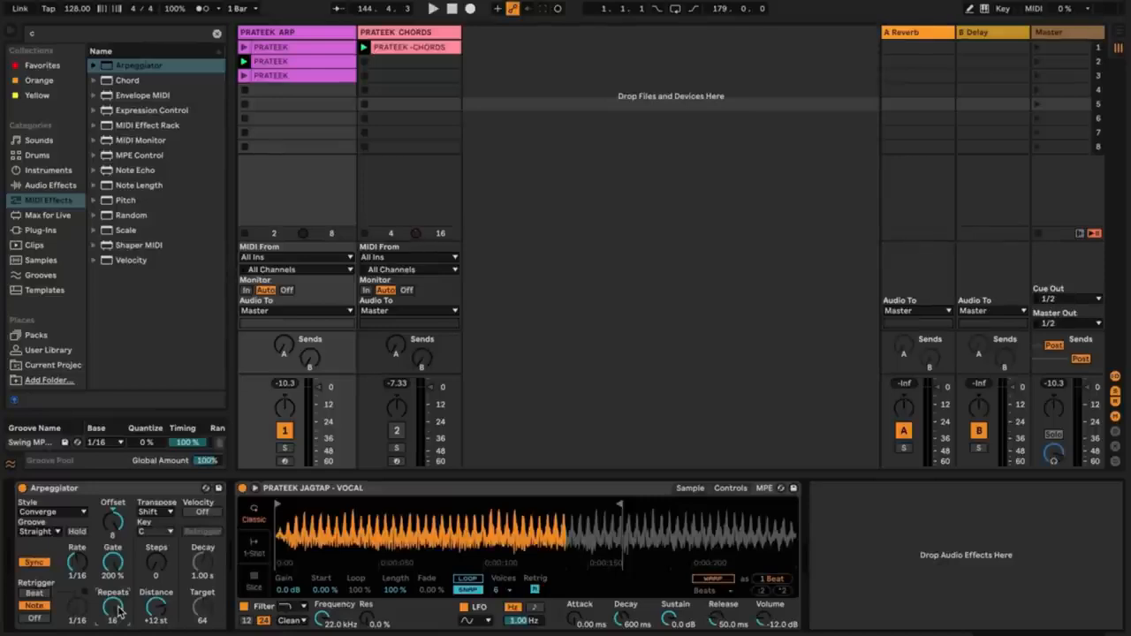
{"action": "left_click", "coordinate": [167, 513]}
{"action": "left_click", "coordinate": [164, 536]}
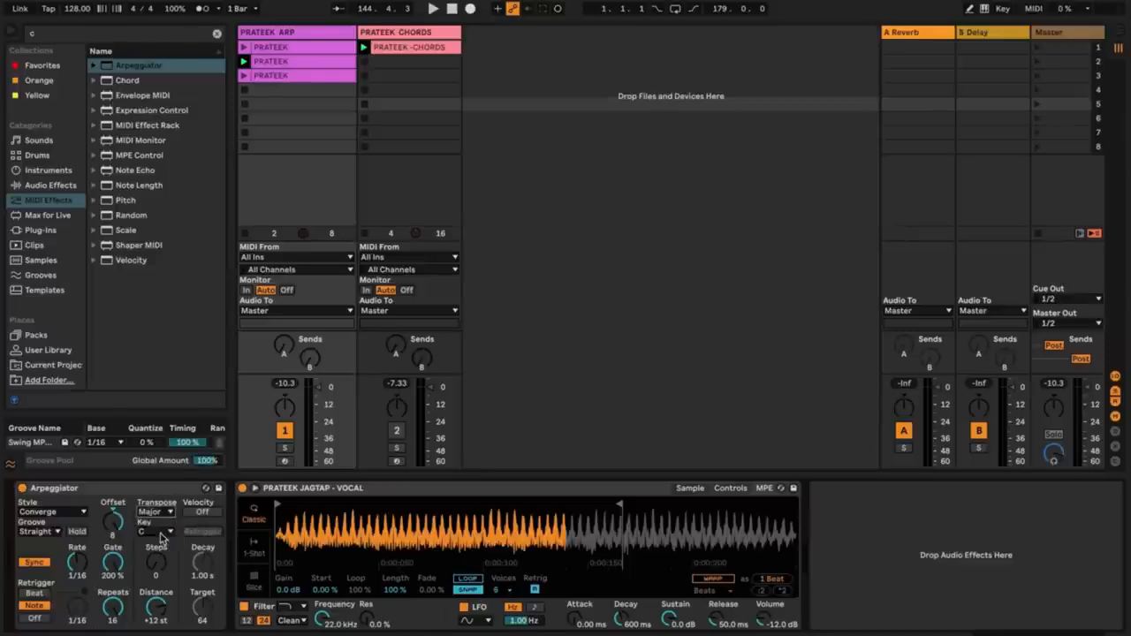
{"action": "left_click", "coordinate": [167, 532]}
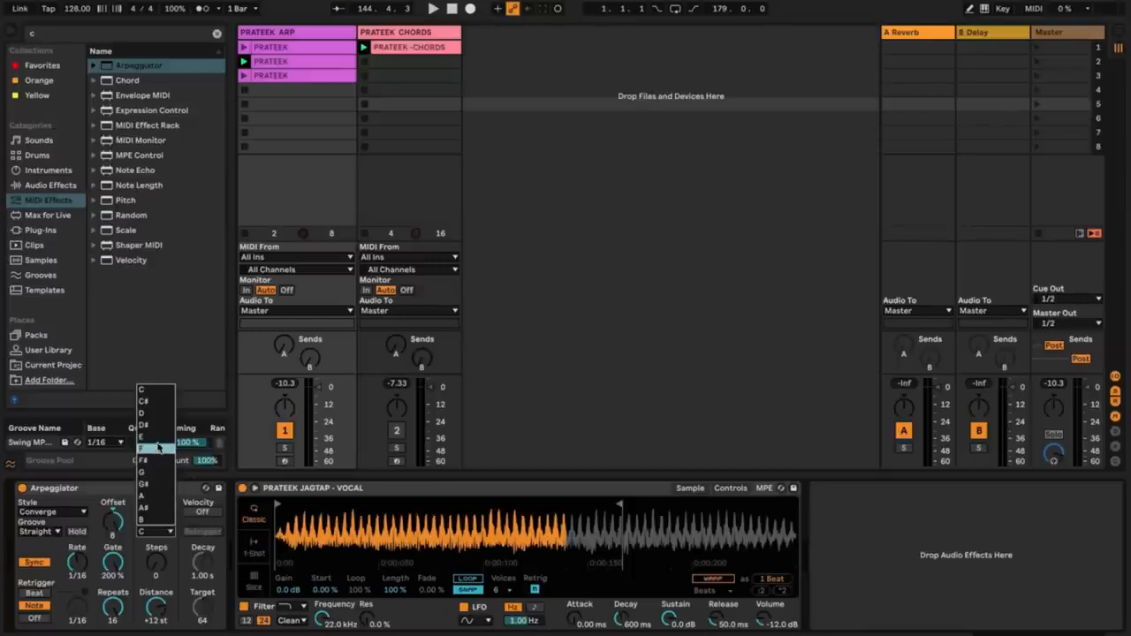
{"action": "left_click", "coordinate": [158, 496]}
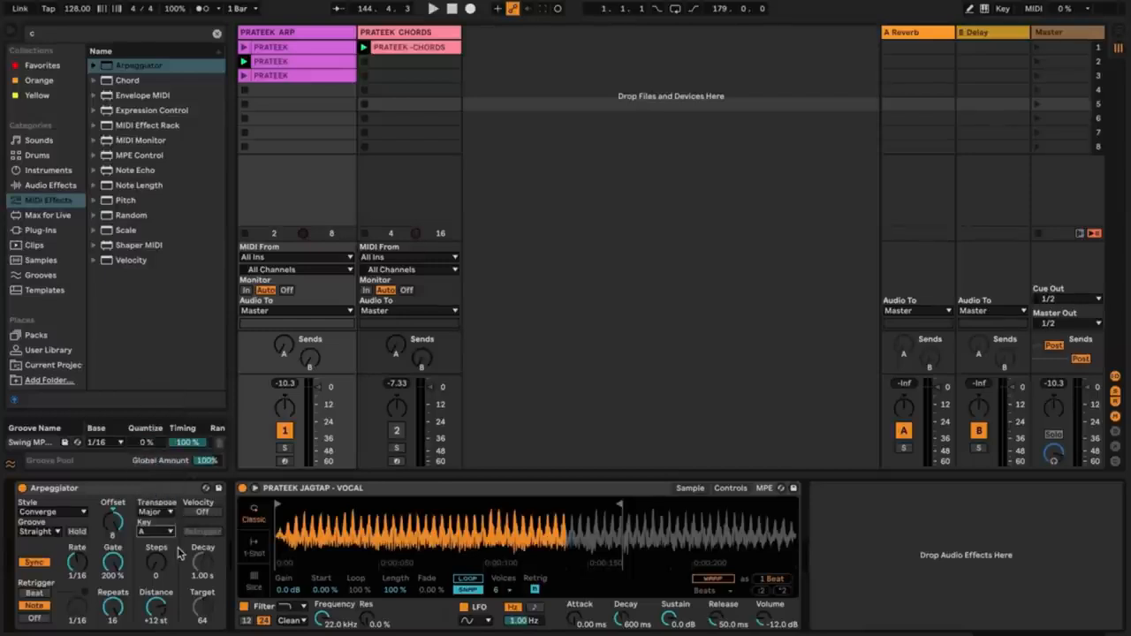
Set the Arpeggiator's Steps to 1 and audition the transpose keys G, A, A#, B and C during playback.
{"action": "mouse_move", "coordinate": [162, 572]}
{"action": "left_mouse_down"}
{"action": "mouse_move", "coordinate": [161, 559]}
{"action": "mouse_move", "coordinate": [163, 570]}
{"action": "left_mouse_up"}
{"action": "key", "text": "space"}
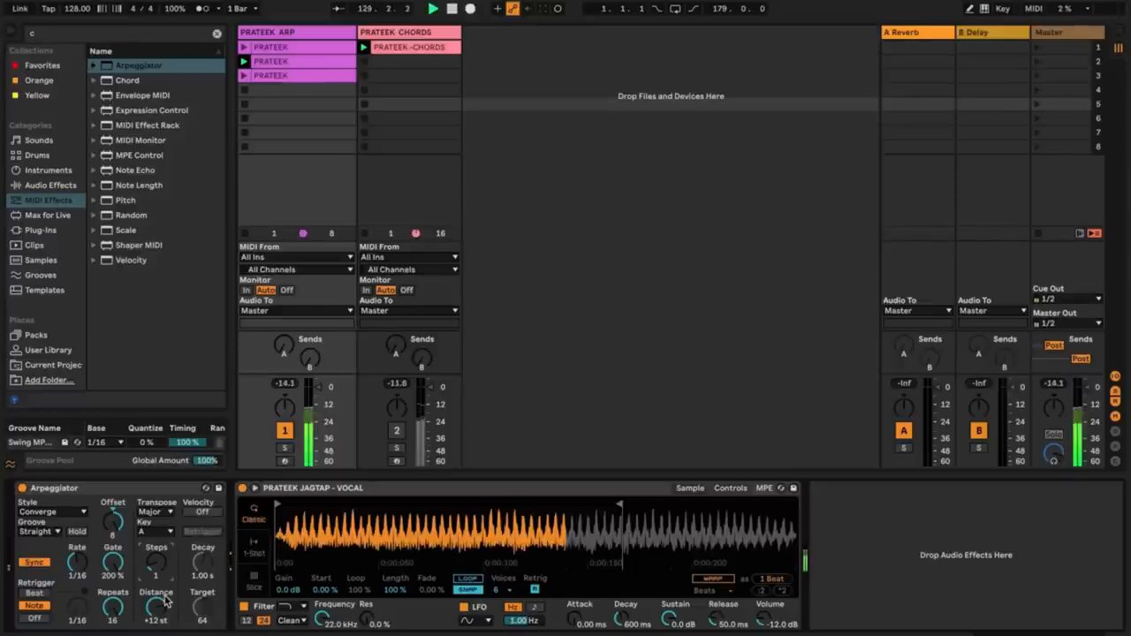
{"action": "left_click", "coordinate": [154, 531]}
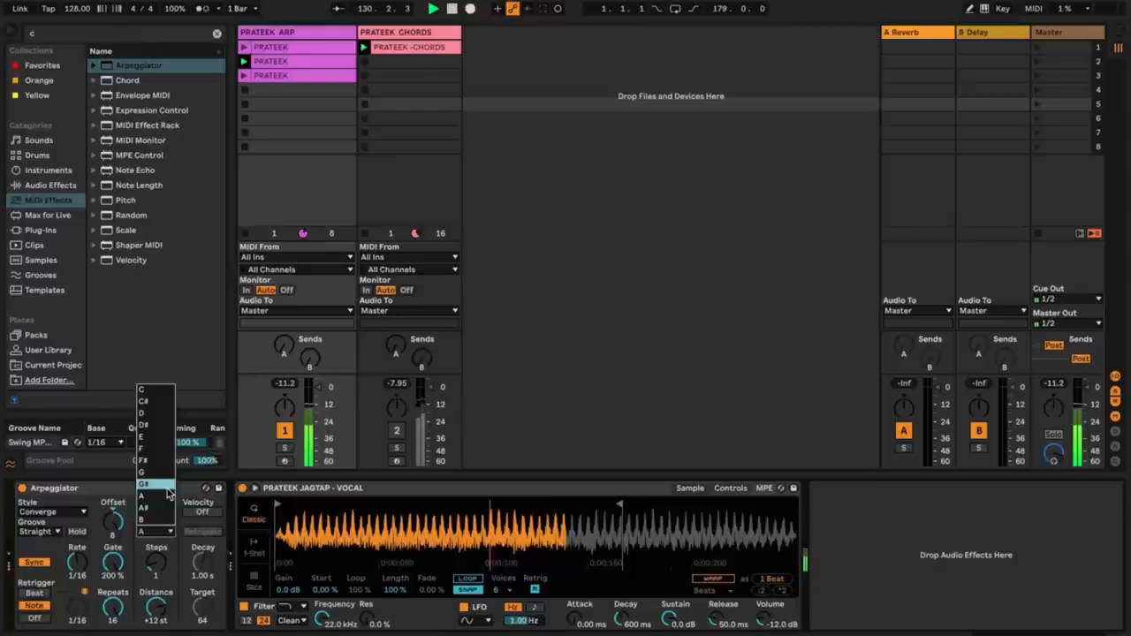
{"action": "left_click", "coordinate": [158, 478]}
{"action": "left_click", "coordinate": [166, 531]}
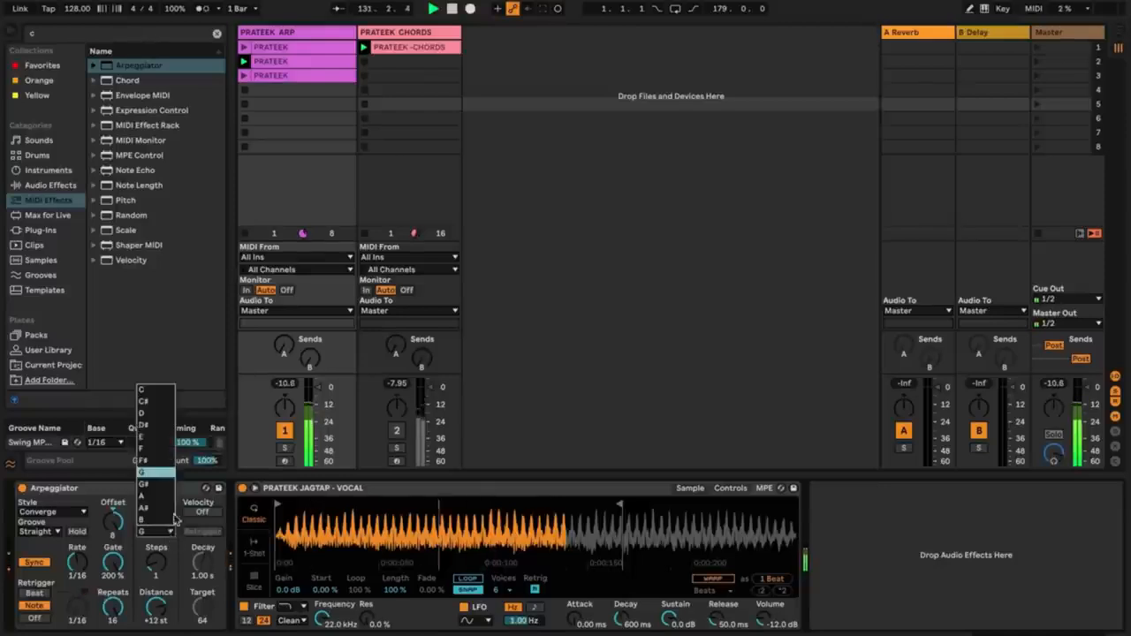
{"action": "left_click", "coordinate": [166, 500]}
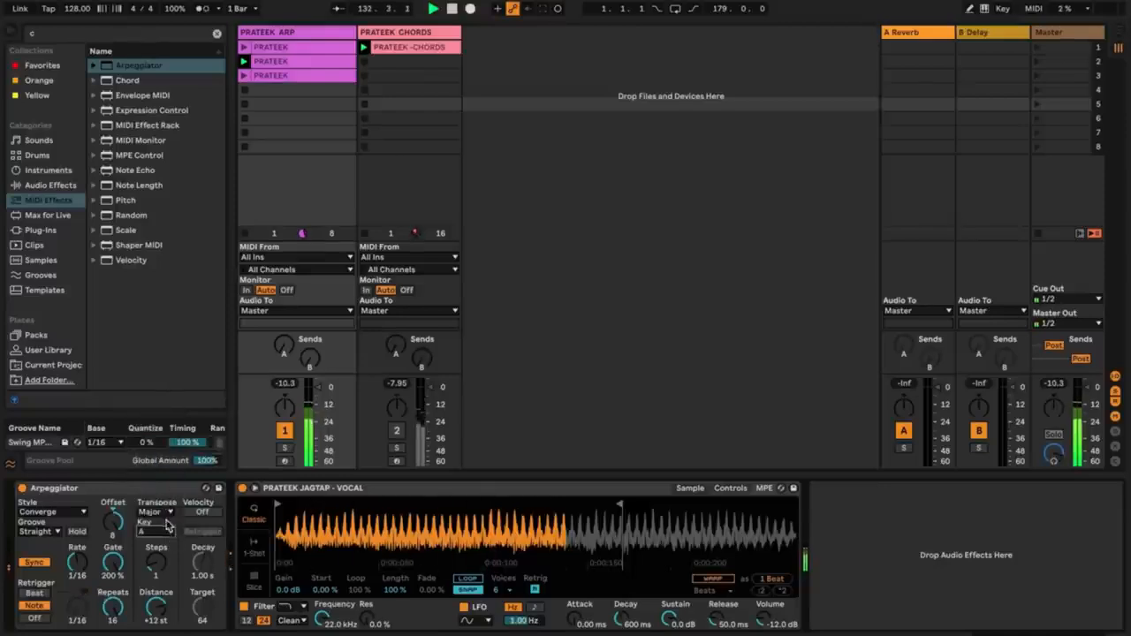
{"action": "left_click", "coordinate": [167, 533]}
{"action": "left_click", "coordinate": [159, 508]}
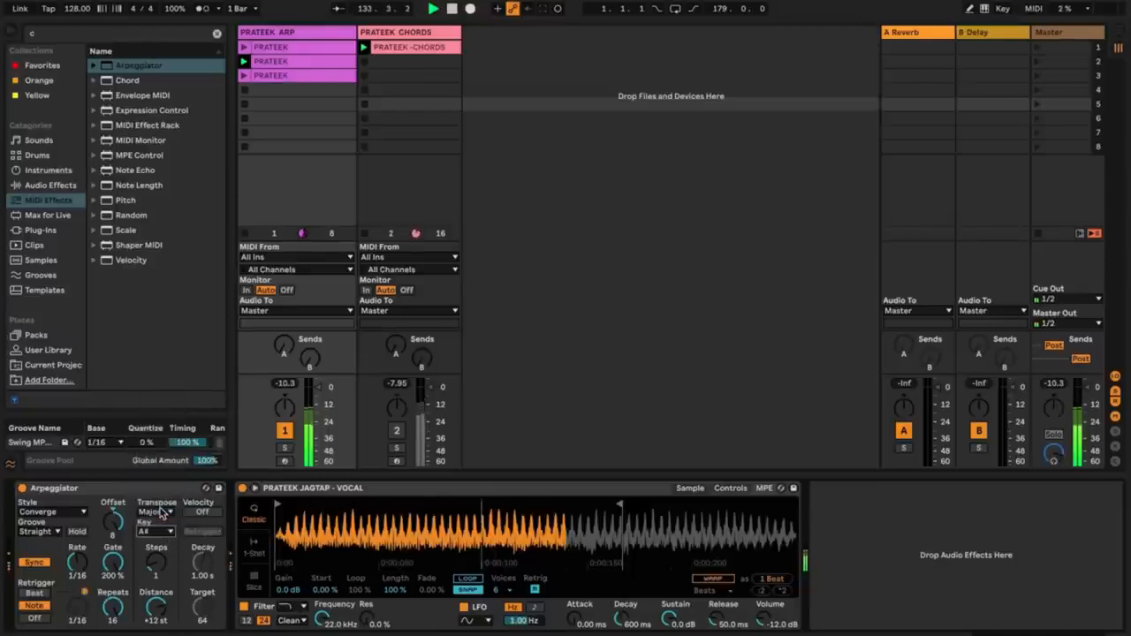
{"action": "left_click", "coordinate": [173, 532]}
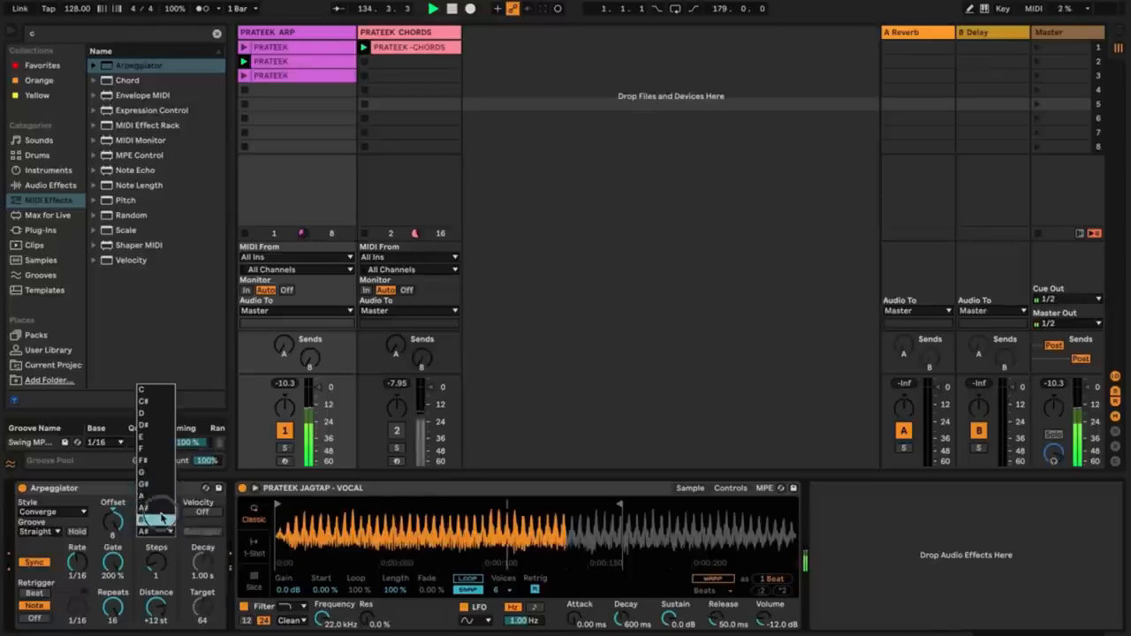
{"action": "left_click", "coordinate": [157, 519]}
{"action": "left_click", "coordinate": [168, 531]}
{"action": "left_click", "coordinate": [165, 394]}
Return the Arpeggiator's Transpose to Shift, stop playback, and toggle its Velocity switch.
{"action": "left_click", "coordinate": [168, 512]}
{"action": "left_click", "coordinate": [166, 523]}
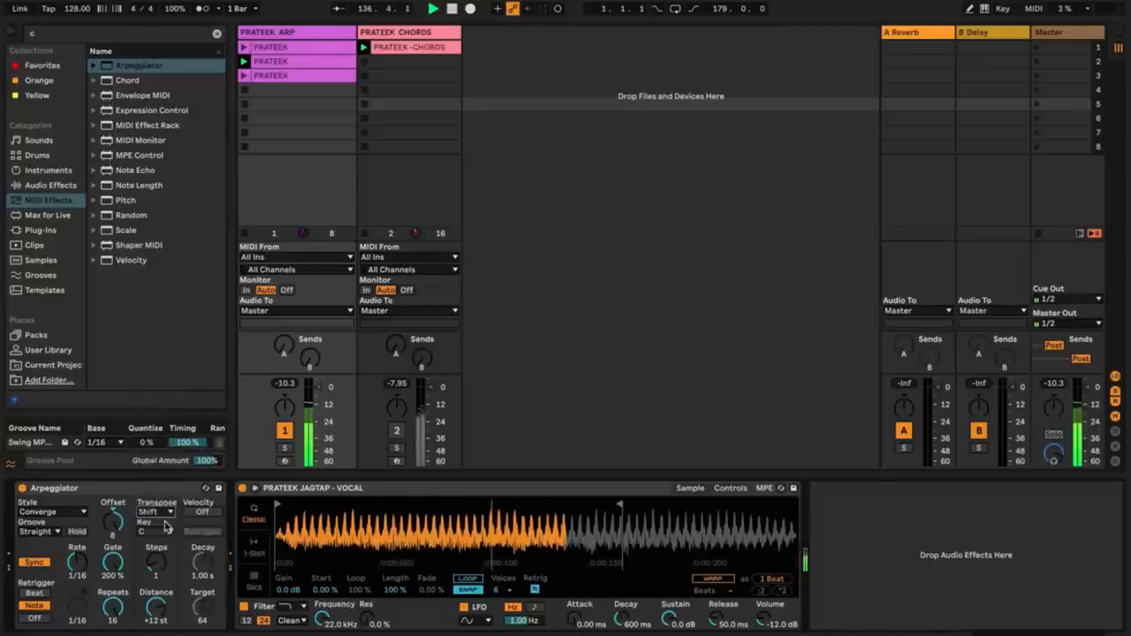
{"action": "key", "text": "space"}
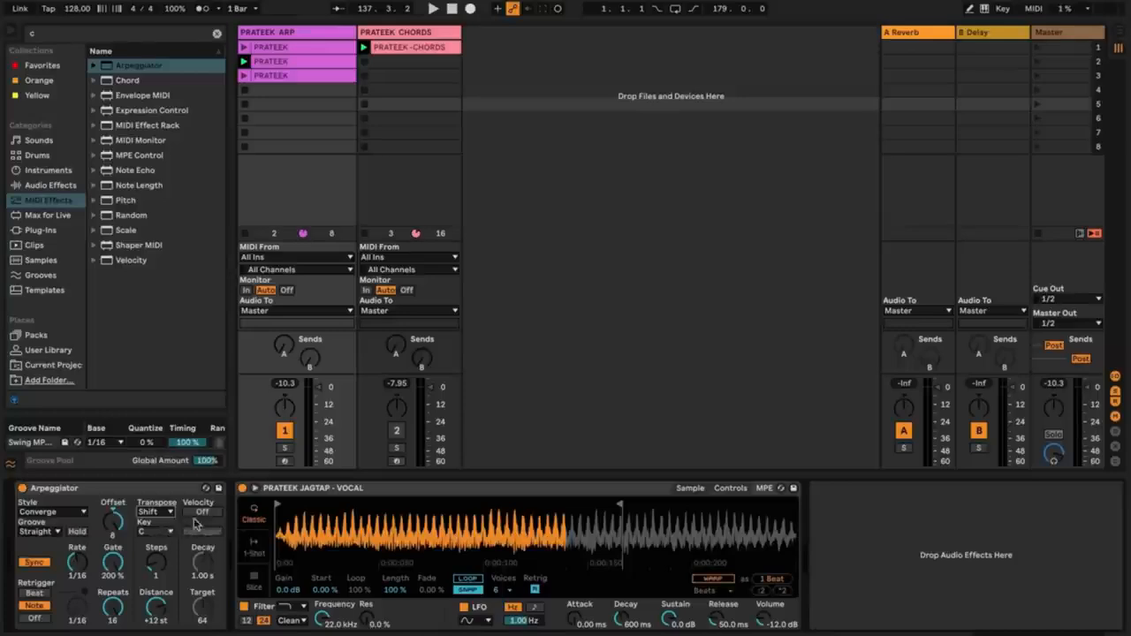
{"action": "left_click", "coordinate": [203, 514]}
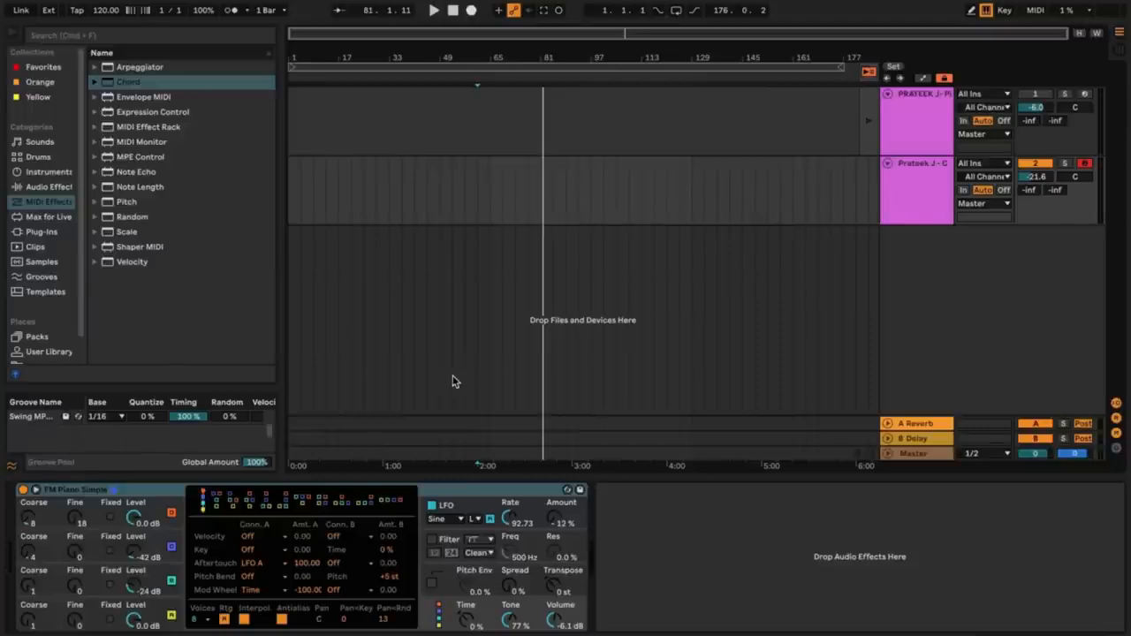
In Session View, add a Chord effect before FM Piano Simple on the chords track, with Shift 1 at +3 st and Shift 2 at +5 st.
{"action": "key", "text": "Tab"}
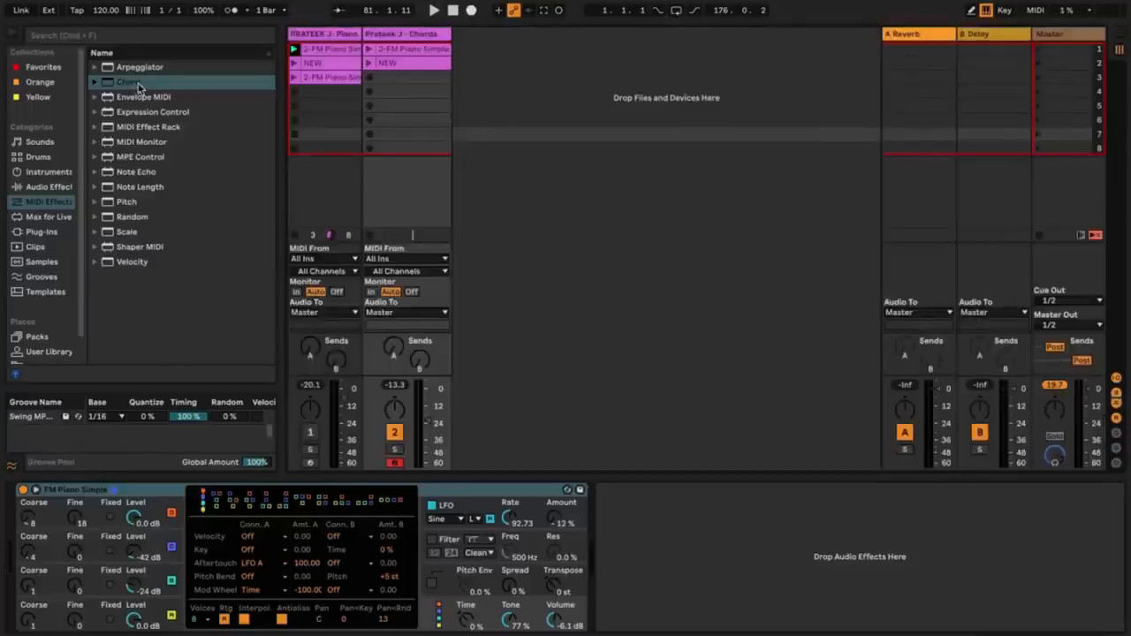
{"action": "double_click", "coordinate": [132, 82]}
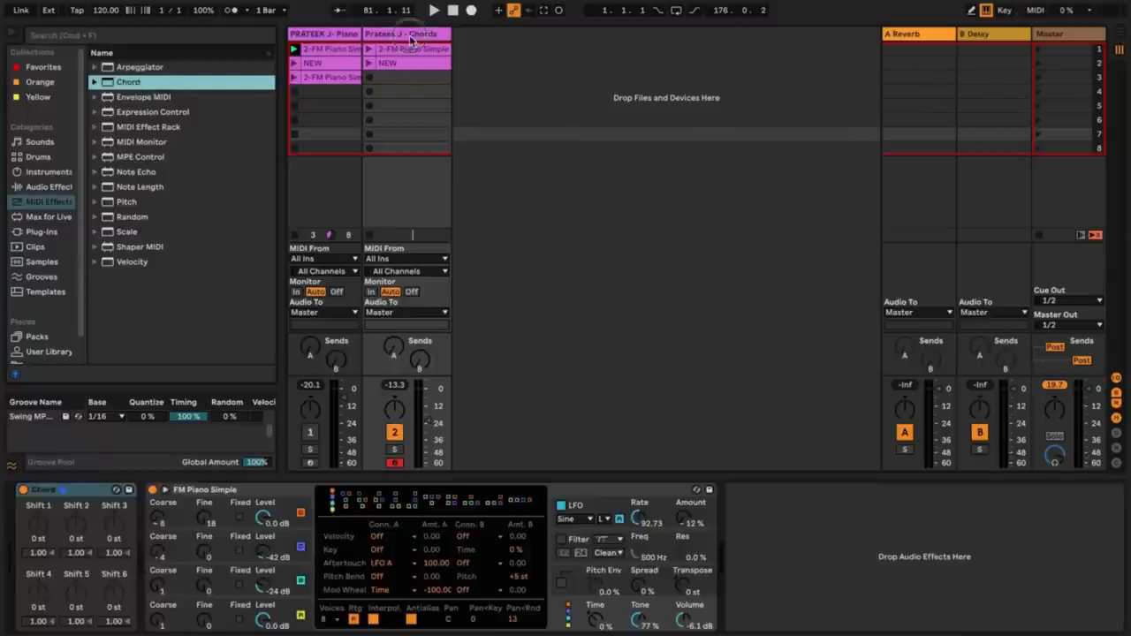
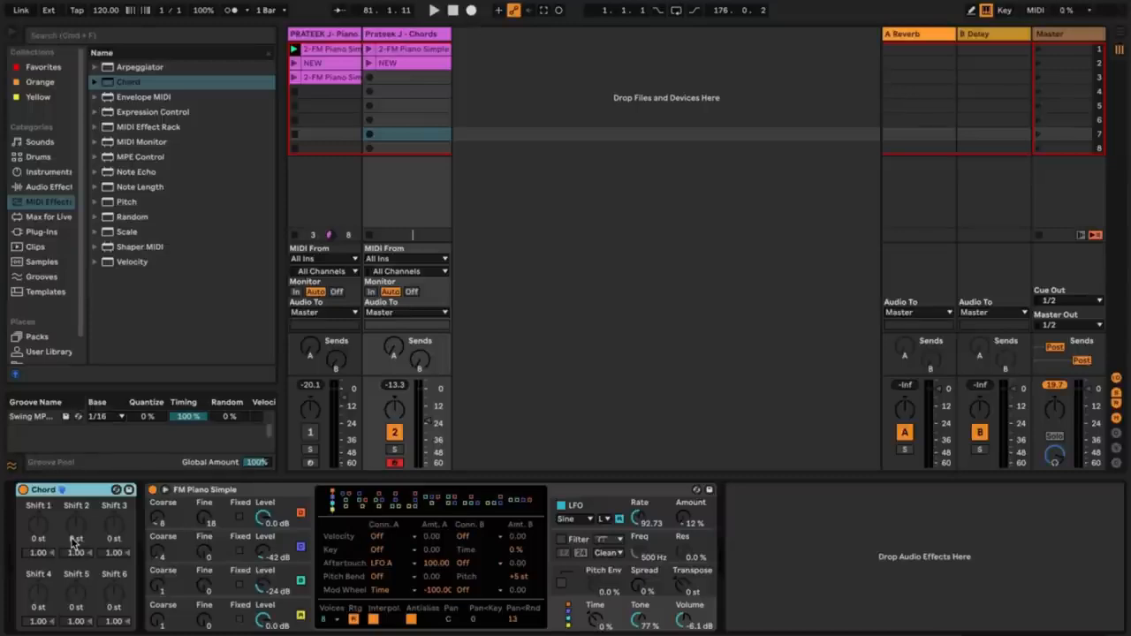
{"action": "left_click_drag", "start_coordinate": [38, 535], "coordinate": [38, 527]}
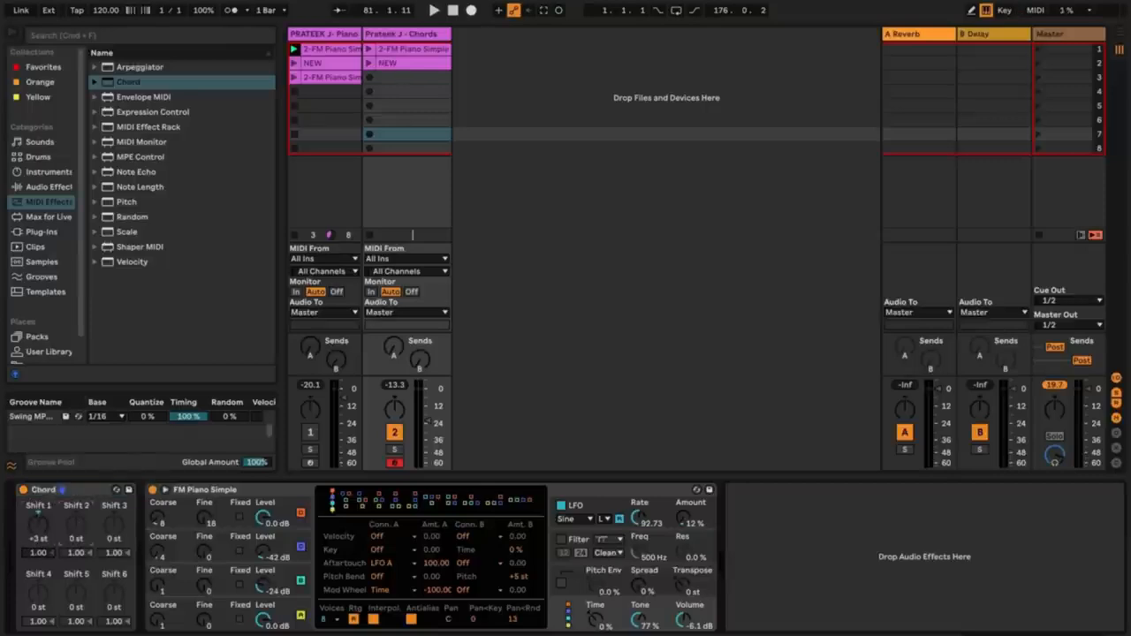
{"action": "left_click_drag", "start_coordinate": [83, 530], "coordinate": [85, 536]}
{"action": "key", "text": "a"}
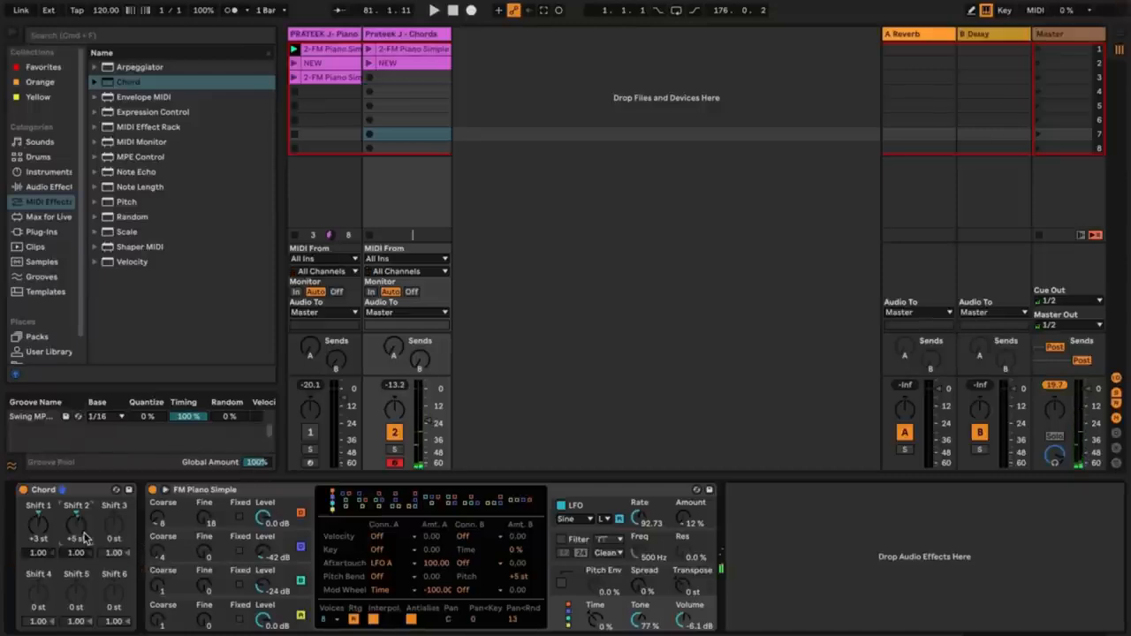
Change the Chord effect's Shift 1 to +5 st and Shift 2 to +9 st.
{"action": "left_click", "coordinate": [40, 527]}
{"action": "left_click_drag", "start_coordinate": [41, 527], "coordinate": [40, 522]}
{"action": "left_click", "coordinate": [75, 528]}
{"action": "left_click_drag", "start_coordinate": [76, 524], "coordinate": [76, 521]}
{"action": "mouse_move", "coordinate": [387, 624]}
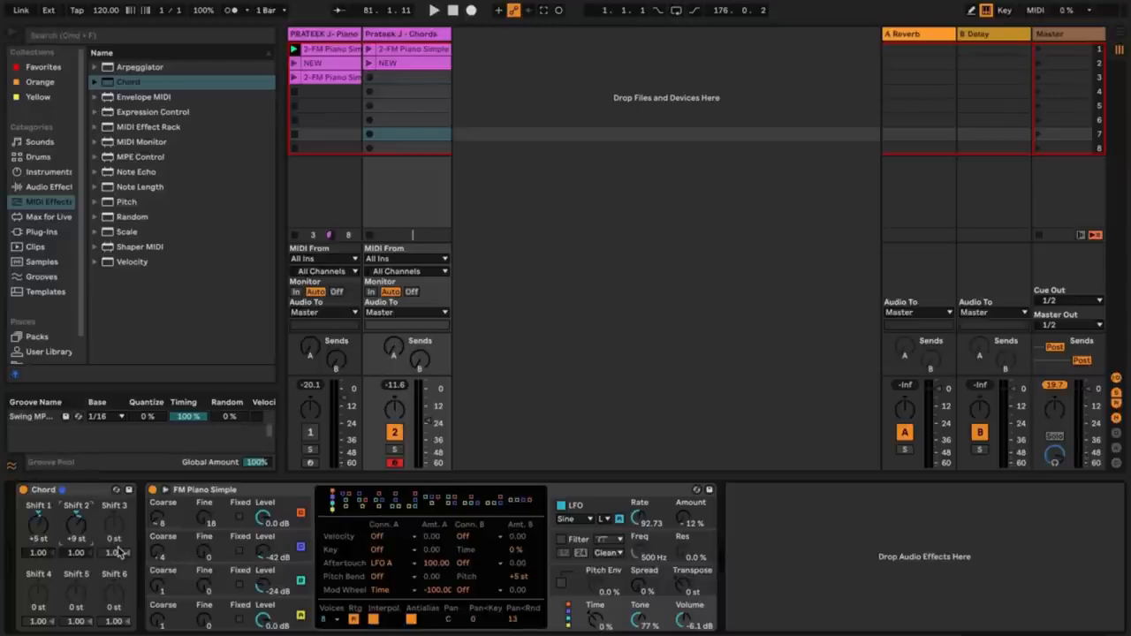
Add the Envelope MIDI effect between Chord and FM Piano Simple on the chords track.
{"action": "left_click", "coordinate": [94, 82]}
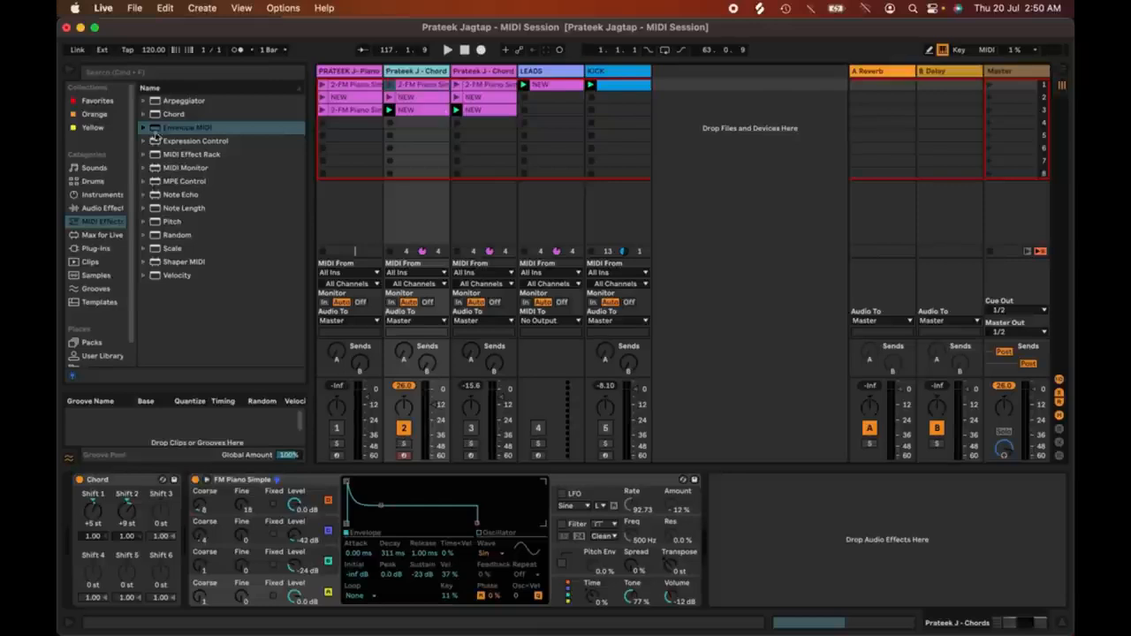
{"action": "left_click", "coordinate": [117, 224]}
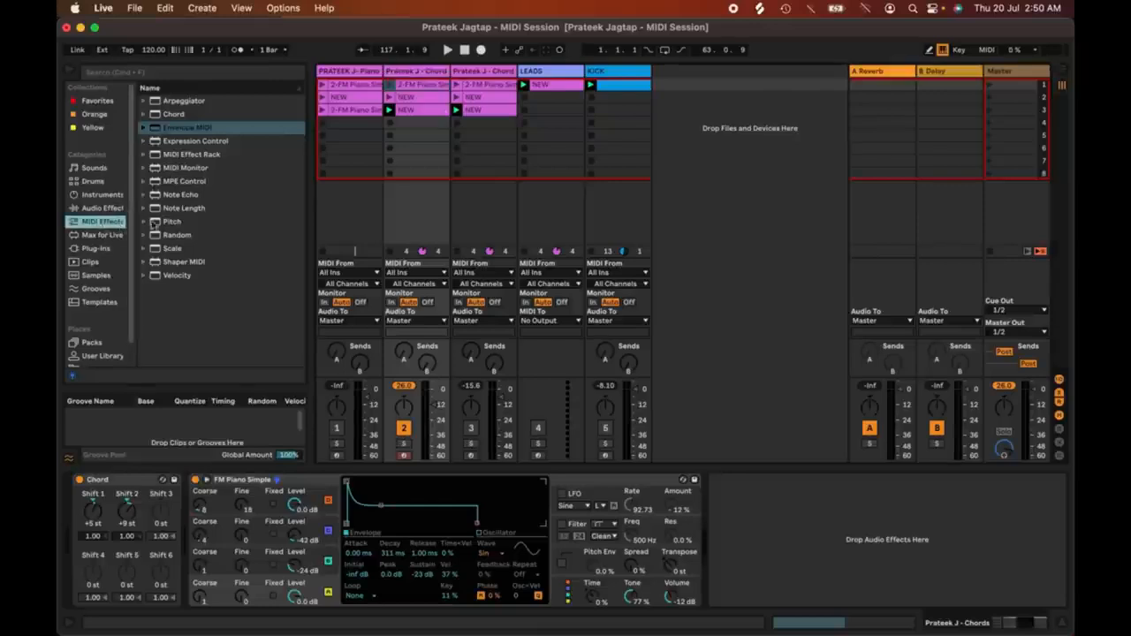
{"action": "double_click", "coordinate": [207, 129]}
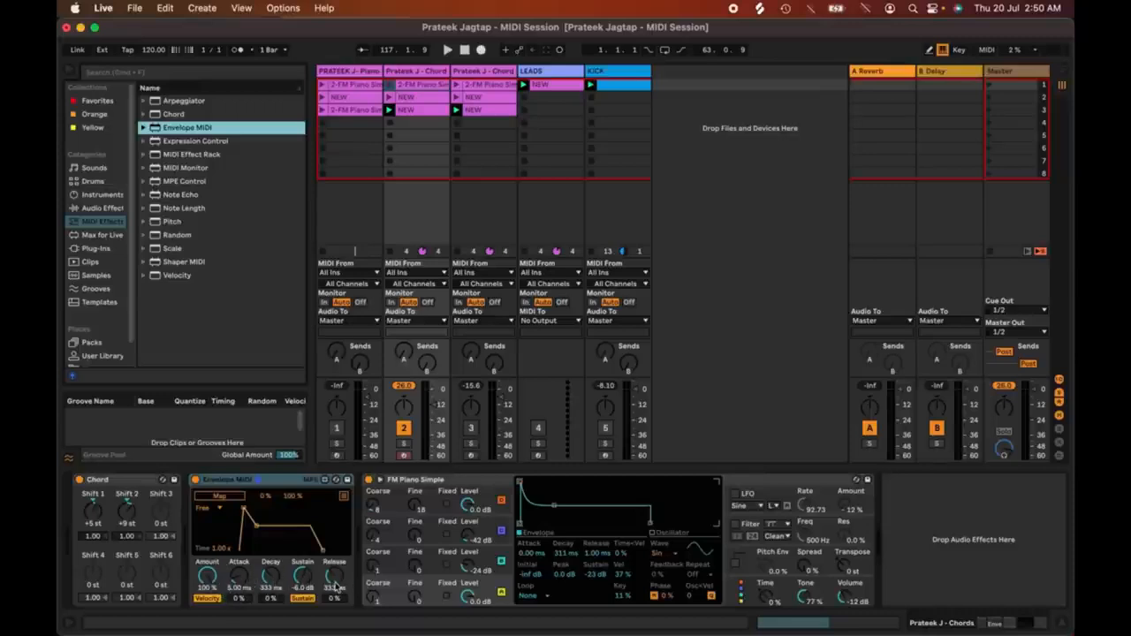
Map the Envelope MIDI effect to FM Piano Simple's Volume and keep its Amount at 100 %.
{"action": "left_click", "coordinate": [233, 498]}
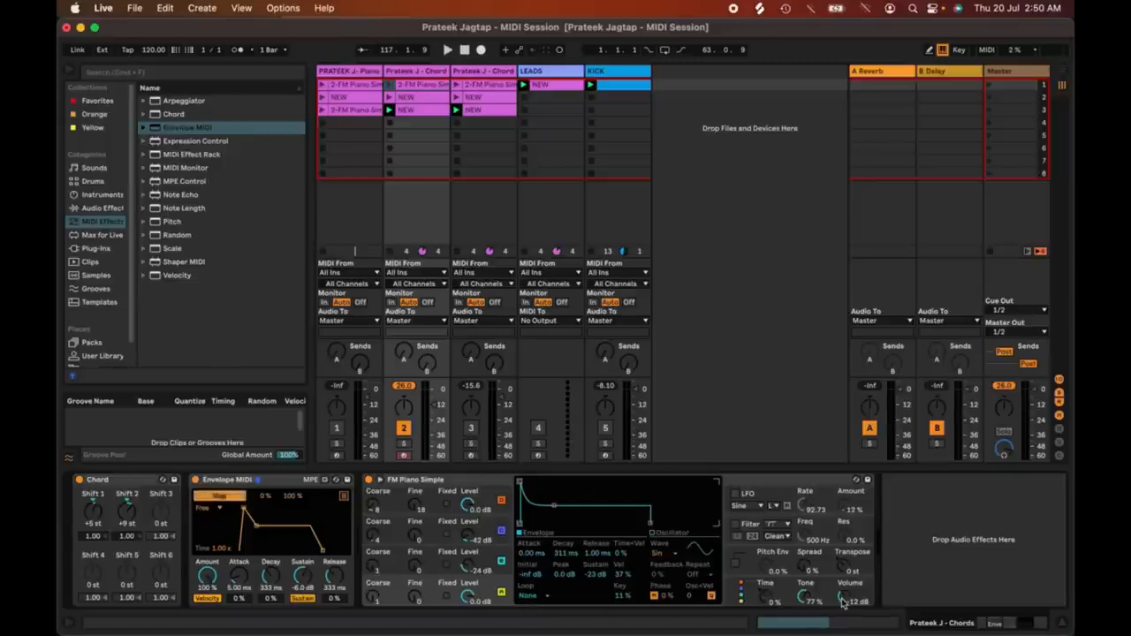
{"action": "left_click", "coordinate": [843, 601]}
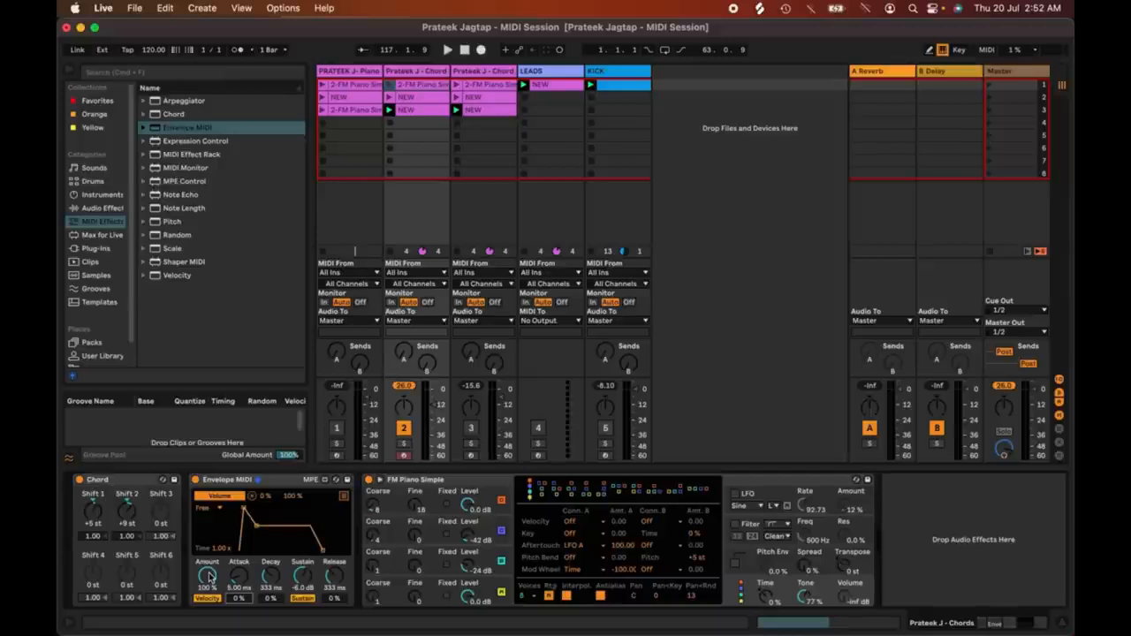
{"action": "left_click_drag", "start_coordinate": [211, 579], "coordinate": [212, 573]}
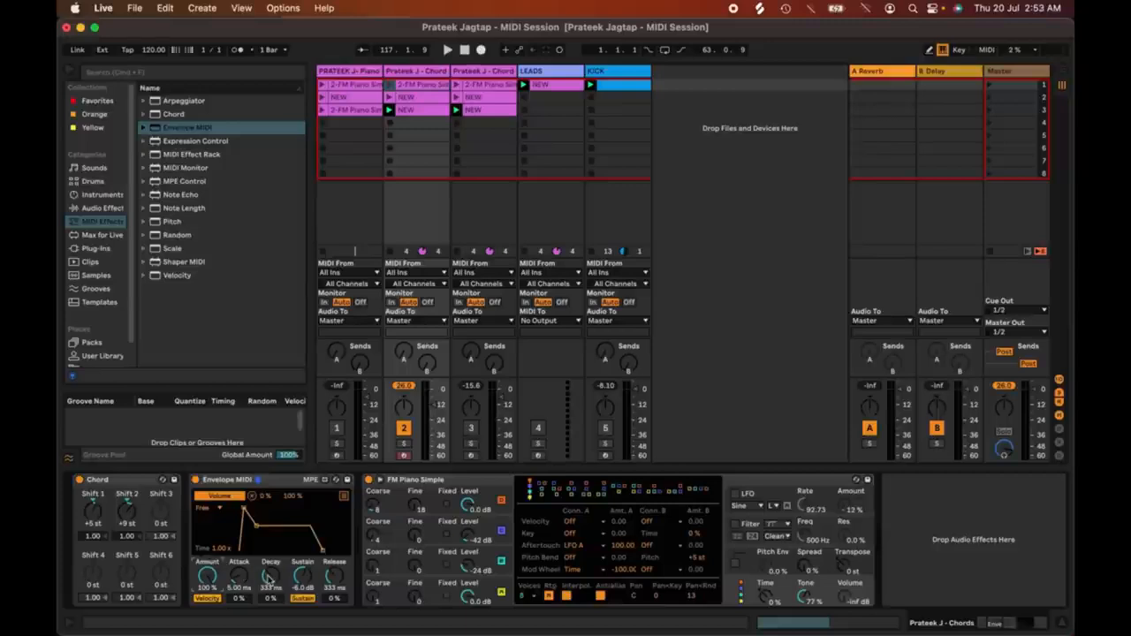
Play the clips while trying the Envelope MIDI's Attack at 0.10 ms and at a much longer time.
{"action": "key", "text": "space"}
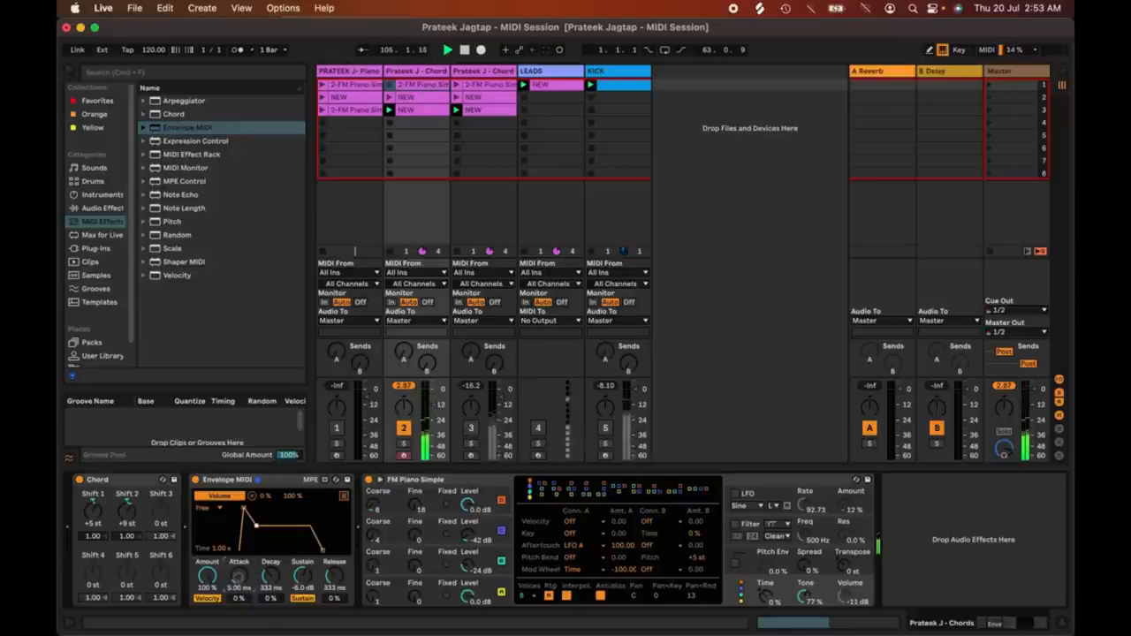
{"action": "left_click_drag", "start_coordinate": [236, 575], "coordinate": [240, 582]}
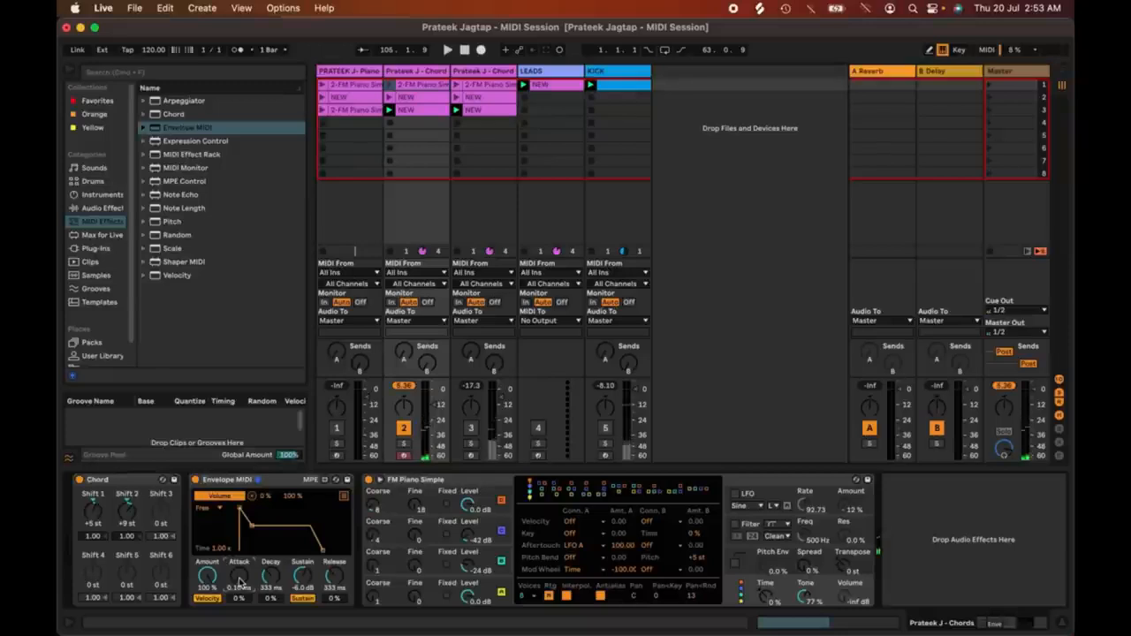
{"action": "left_click_drag", "start_coordinate": [239, 583], "coordinate": [214, 530]}
{"action": "key", "text": "space"}
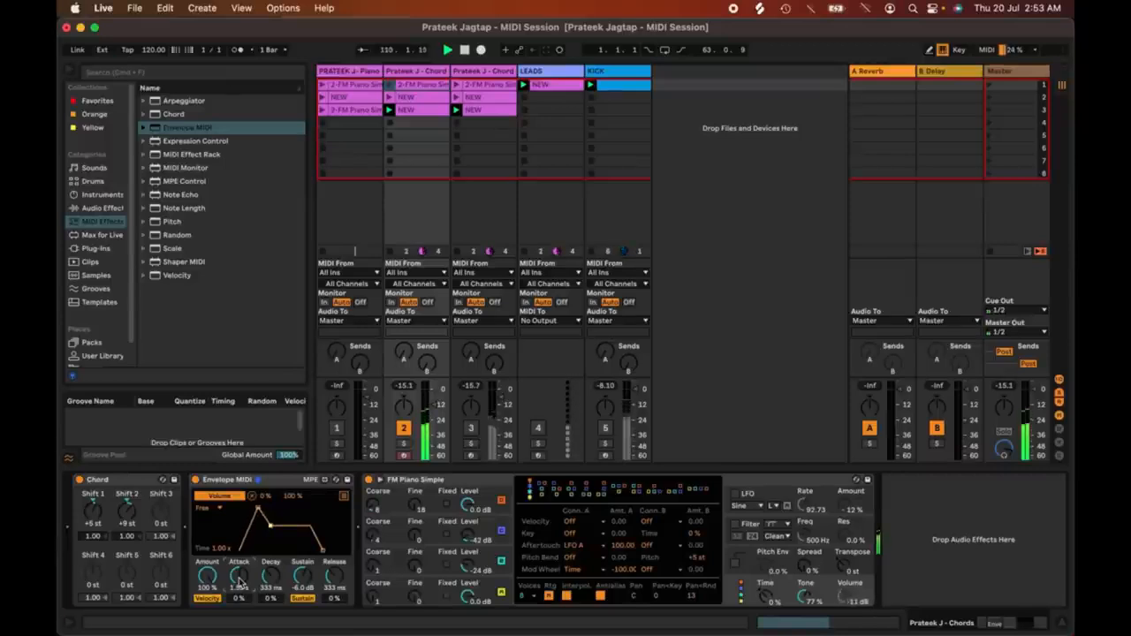
{"action": "left_click_drag", "start_coordinate": [239, 579], "coordinate": [240, 627]}
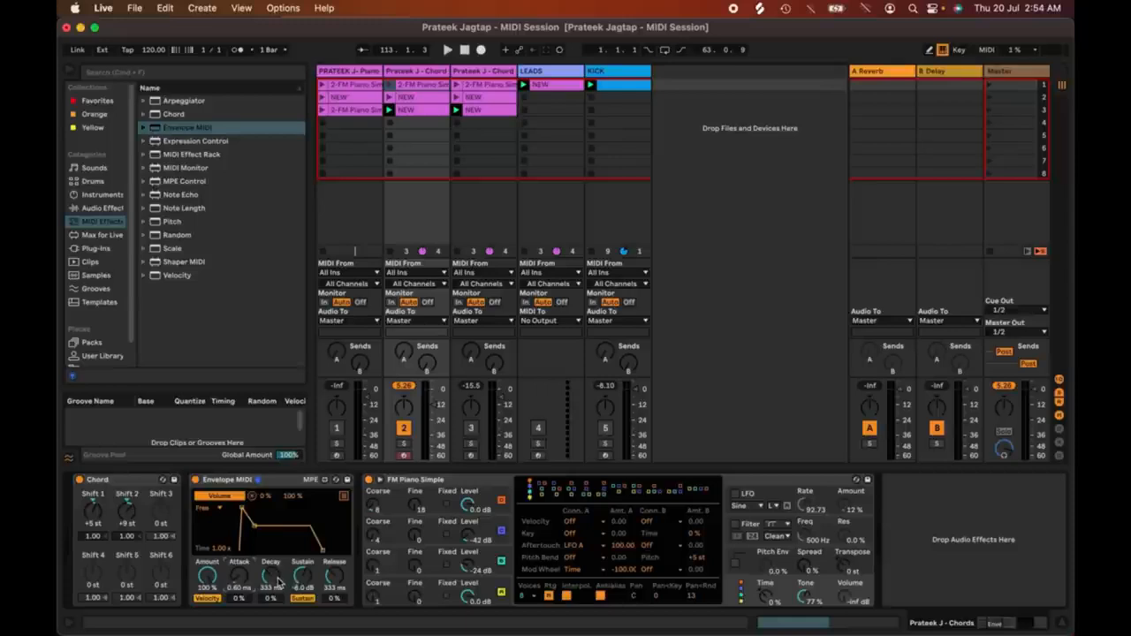
Set the Envelope MIDI's Attack to 0.10 ms, Release to 1.00 ms and Sustain to -inf dB.
{"action": "left_click_drag", "start_coordinate": [237, 578], "coordinate": [237, 589]}
{"action": "left_click_drag", "start_coordinate": [304, 575], "coordinate": [336, 586]}
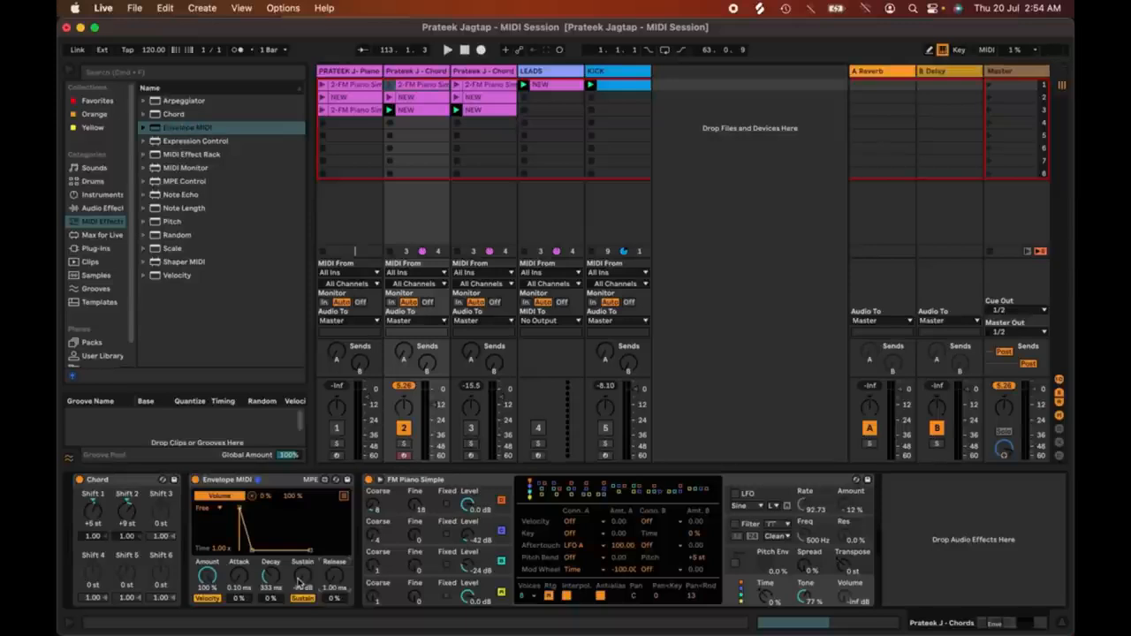
{"action": "left_click_drag", "start_coordinate": [301, 583], "coordinate": [301, 589]}
During playback, try the Envelope MIDI's Decay at 1.00 ms and 3.15 s, and return it to 333 ms.
{"action": "key", "text": "space"}
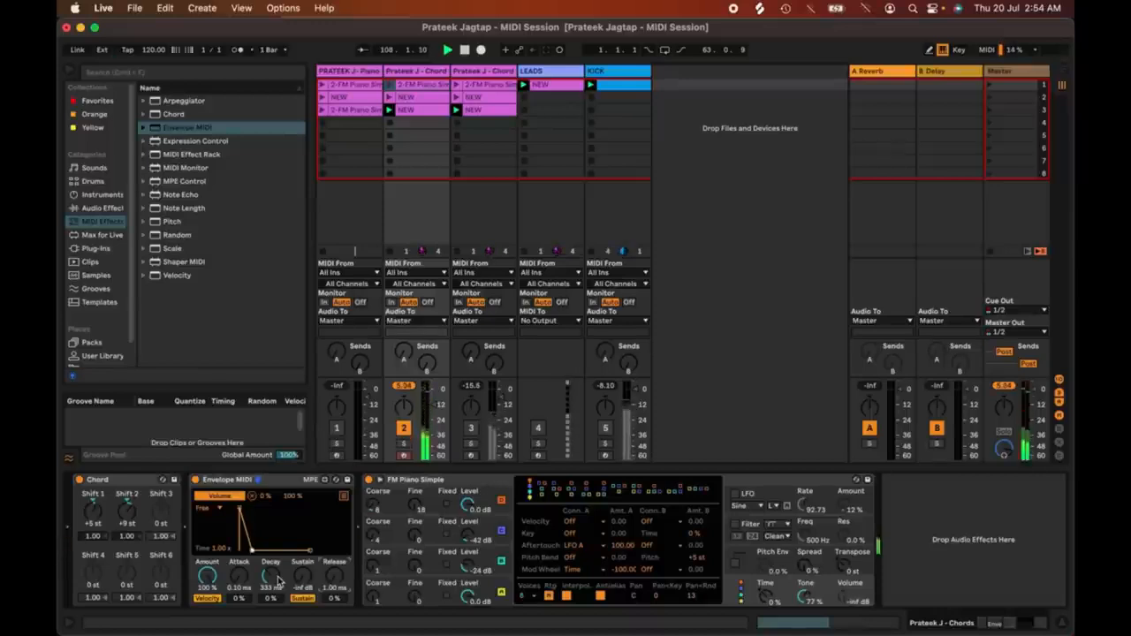
{"action": "mouse_move", "coordinate": [278, 580]}
{"action": "left_mouse_down"}
{"action": "mouse_move", "coordinate": [274, 571]}
{"action": "mouse_move", "coordinate": [273, 586]}
{"action": "left_mouse_up"}
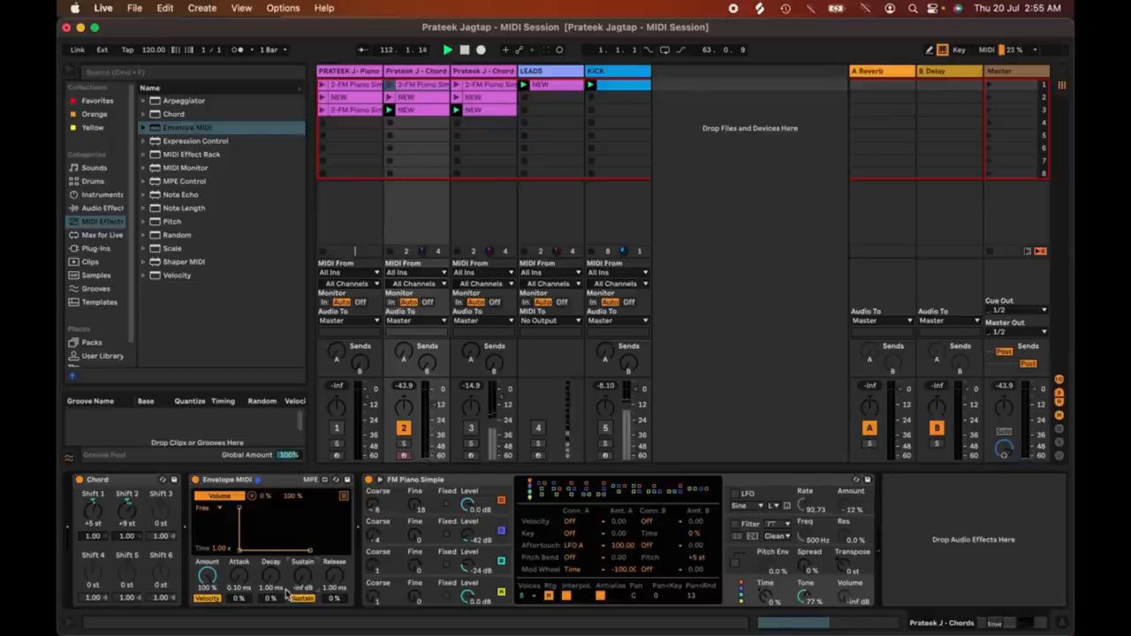
{"action": "left_click_drag", "start_coordinate": [276, 583], "coordinate": [275, 579]}
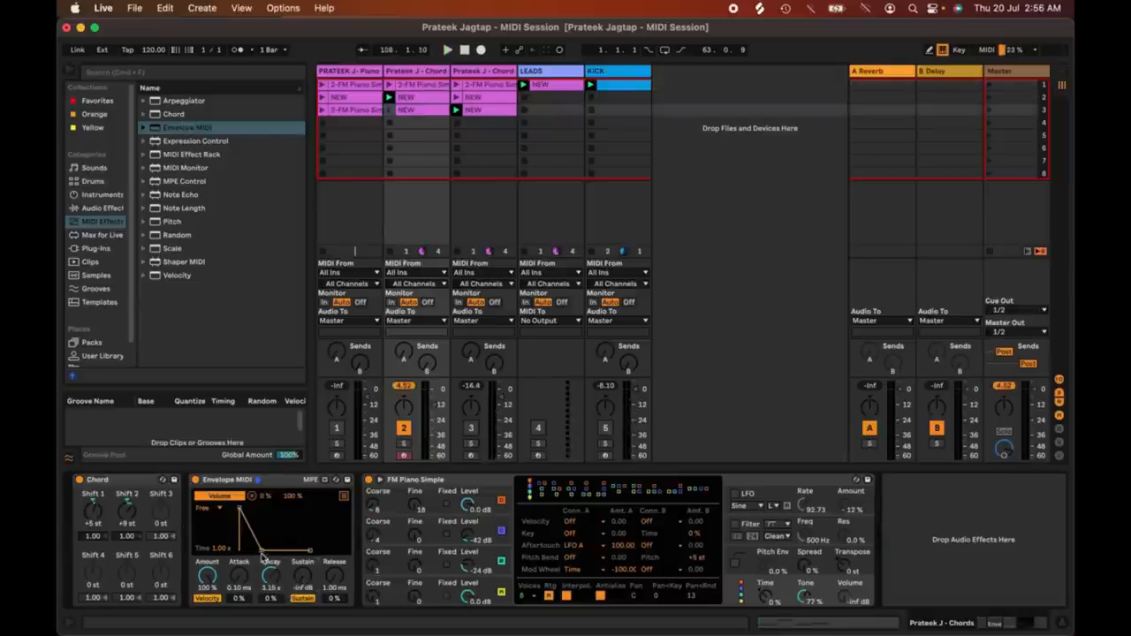
{"action": "left_click_drag", "start_coordinate": [270, 575], "coordinate": [276, 596]}
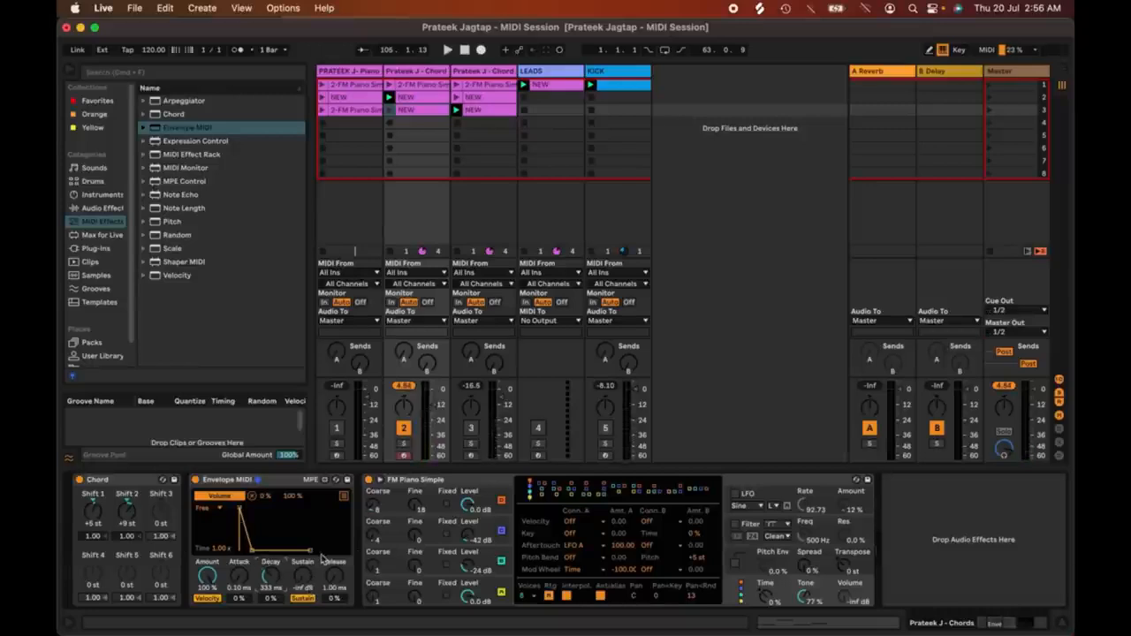
Raise the Envelope MIDI's Sustain to -8.1 dB and play the clips.
{"action": "left_click_drag", "start_coordinate": [294, 548], "coordinate": [294, 531]}
{"action": "left_click_drag", "start_coordinate": [301, 577], "coordinate": [301, 575]}
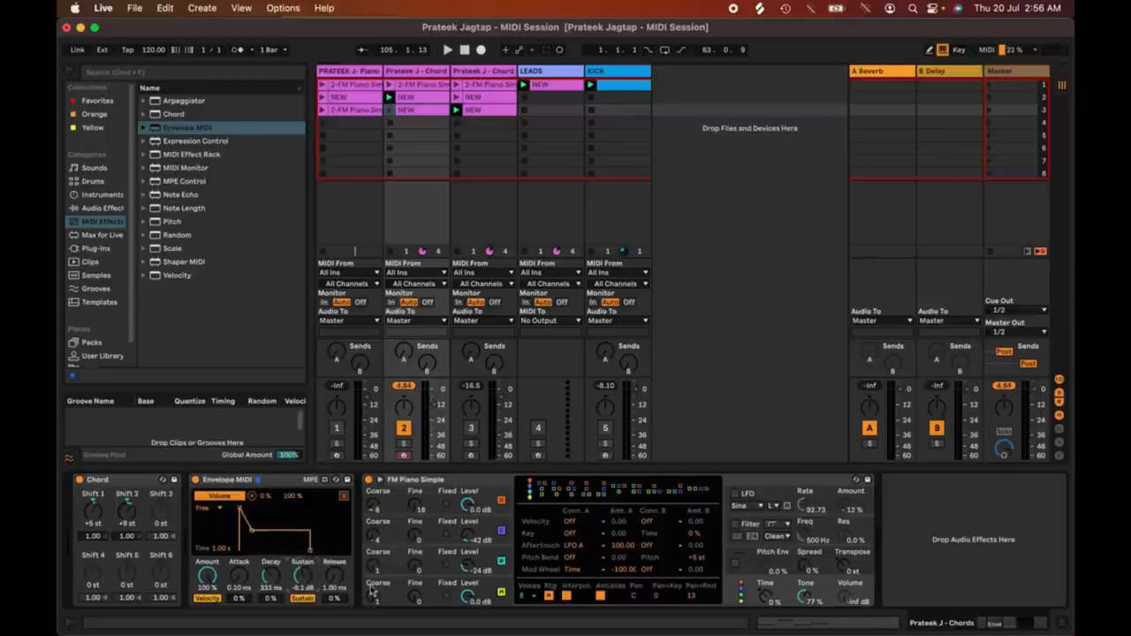
{"action": "key", "text": "space"}
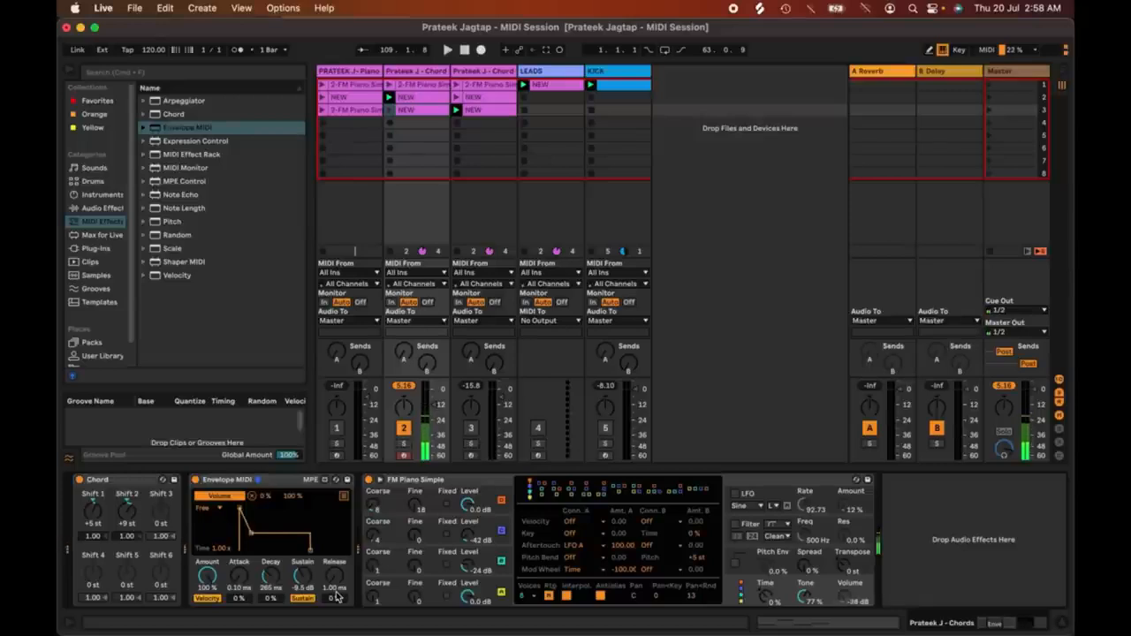
Reshape the envelope to a Decay of 7.29 s, a Sustain of about -8 dB and a Release of 20.0 s.
{"action": "left_click_drag", "start_coordinate": [252, 533], "coordinate": [269, 502]}
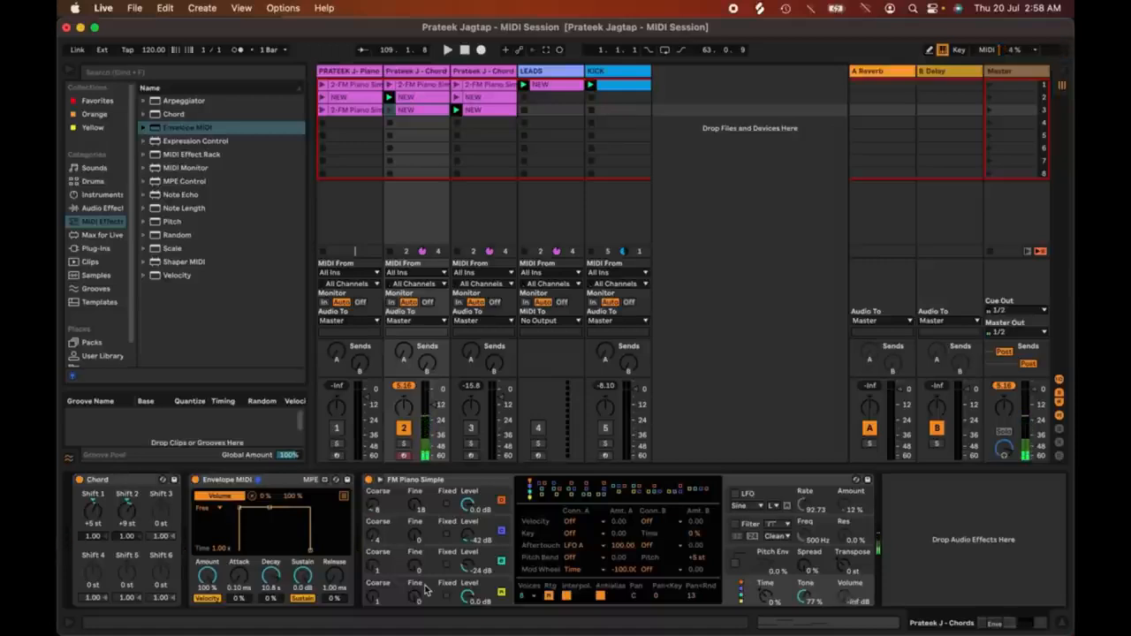
{"action": "left_click_drag", "start_coordinate": [311, 560], "coordinate": [271, 537]}
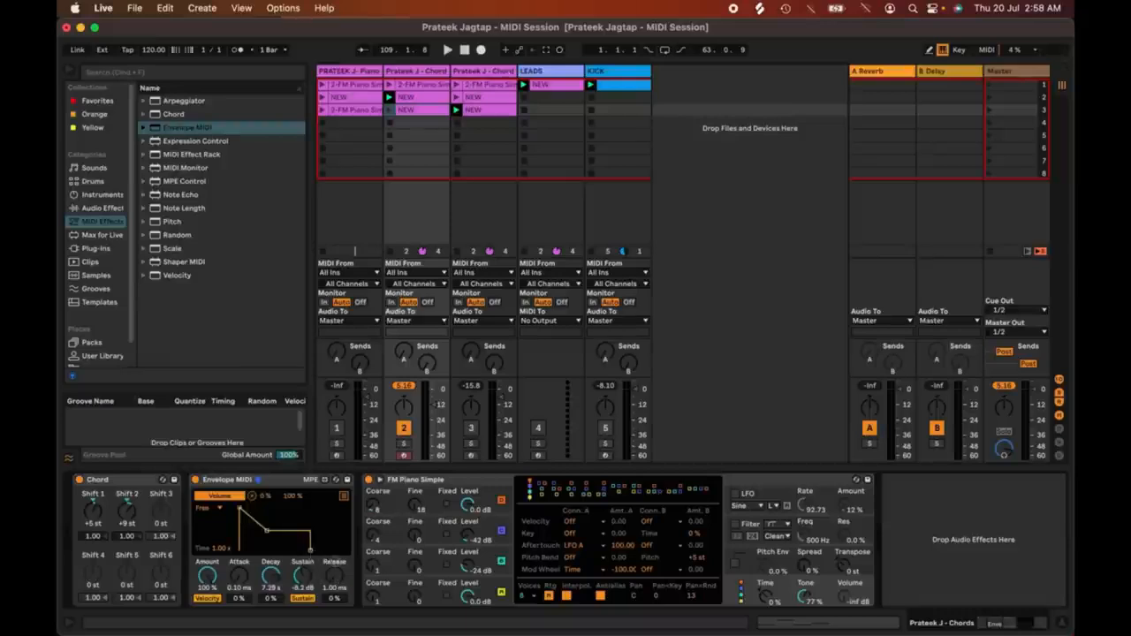
{"action": "left_click_drag", "start_coordinate": [331, 532], "coordinate": [329, 484]}
{"action": "mouse_move", "coordinate": [610, 627]}
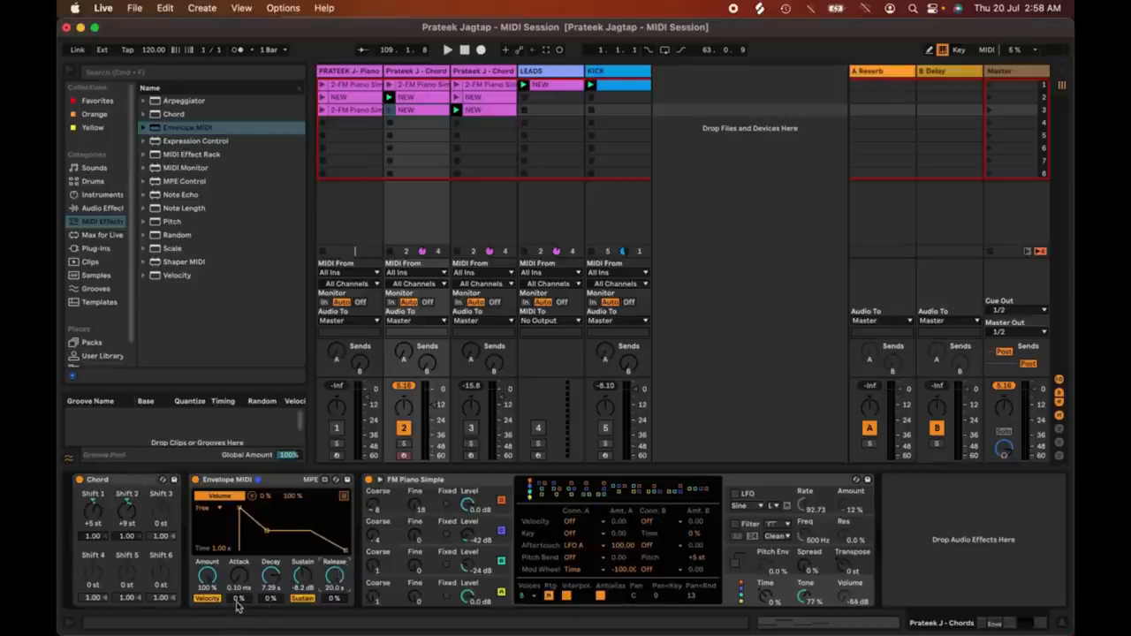
Set the Envelope MIDI's Attack to 121 ms and try its Attack slope, returning the slope to 0 %.
{"action": "left_click_drag", "start_coordinate": [237, 598], "coordinate": [248, 506]}
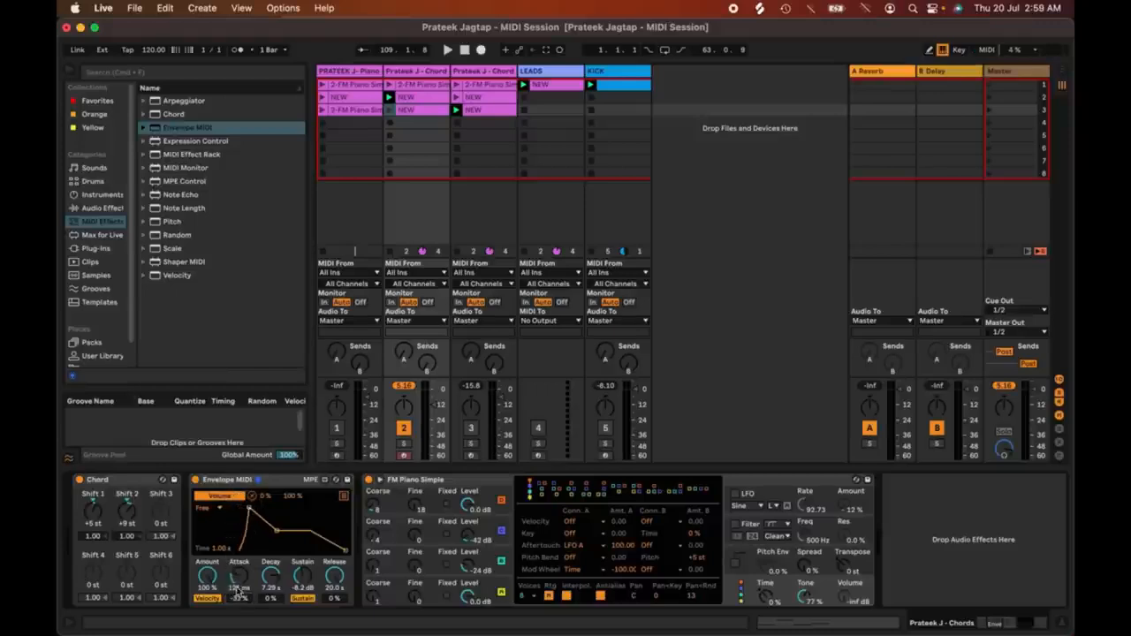
{"action": "mouse_move", "coordinate": [238, 601]}
{"action": "left_mouse_down"}
{"action": "mouse_move", "coordinate": [238, 629]}
{"action": "mouse_move", "coordinate": [229, 512]}
{"action": "mouse_move", "coordinate": [240, 619]}
{"action": "left_mouse_up"}
{"action": "left_click_drag", "start_coordinate": [225, 542], "coordinate": [208, 509]}
Set the Envelope MIDI's Decay slope to 100 %, play the clips, and adjust the Release slope.
{"action": "left_click_drag", "start_coordinate": [279, 600], "coordinate": [280, 558]}
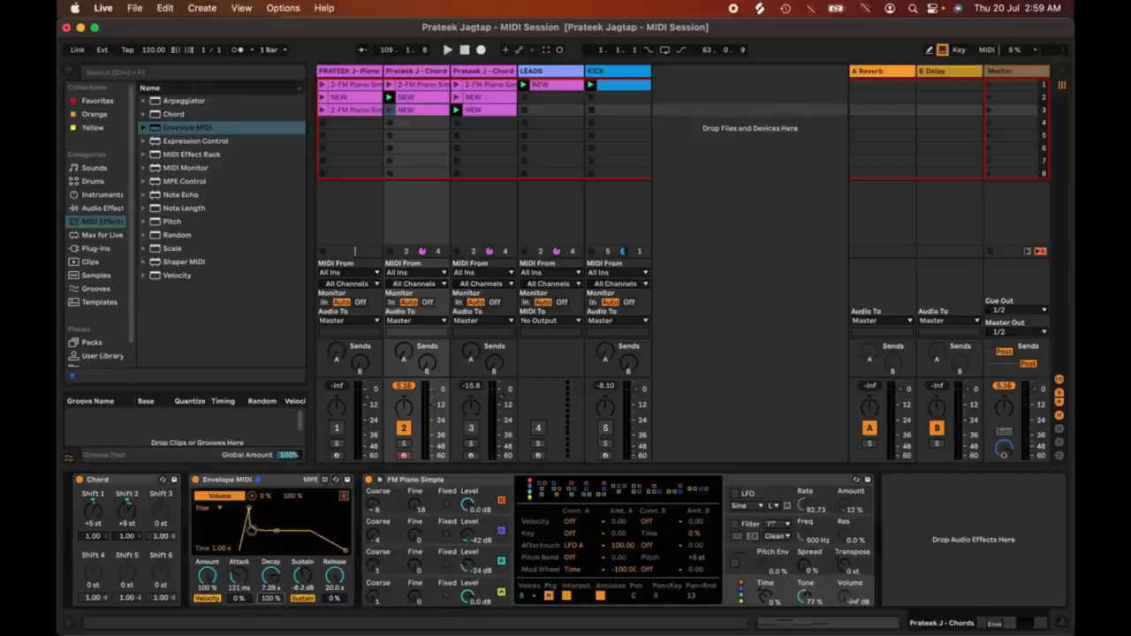
{"action": "key", "text": "space"}
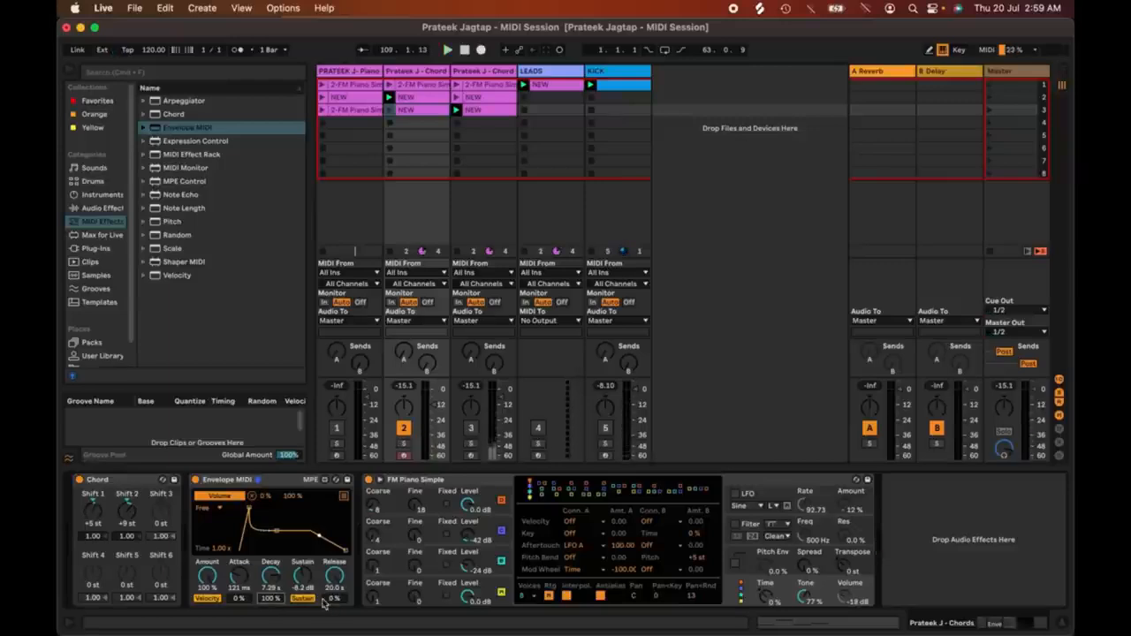
{"action": "left_click_drag", "start_coordinate": [336, 602], "coordinate": [337, 542]}
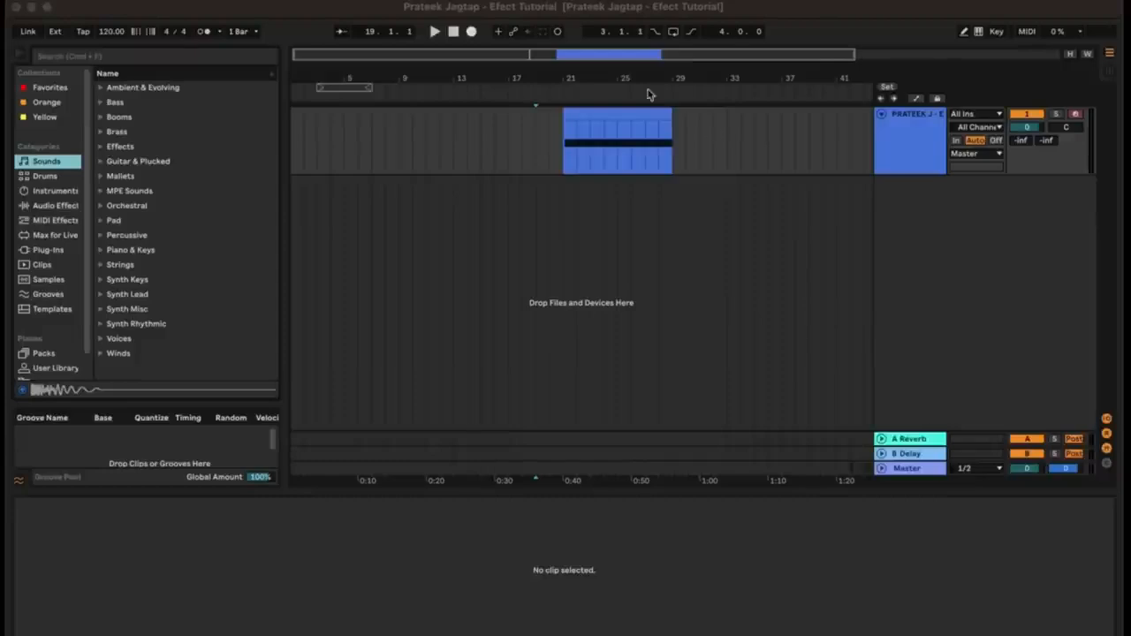
In the Efect Tutorial set, play the blue clip on the first track and stop it.
{"action": "left_click", "coordinate": [629, 124]}
{"action": "key", "text": "space"}
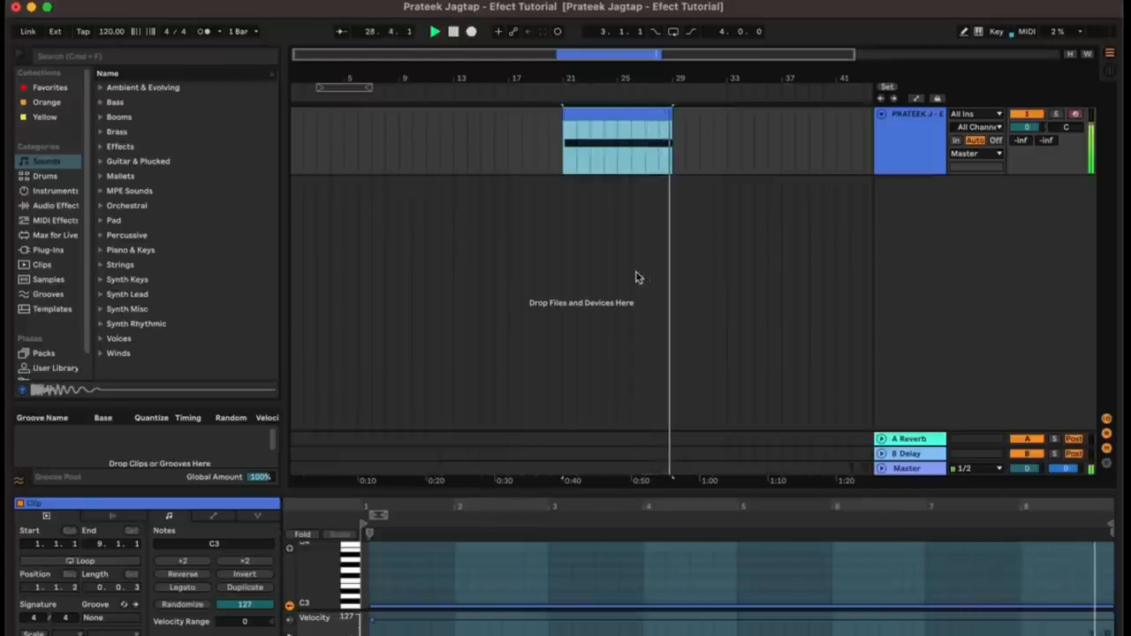
{"action": "key", "text": "space"}
Add a new MIDI track below the first track and display the first track's kick sampler.
{"action": "left_click", "coordinate": [902, 136]}
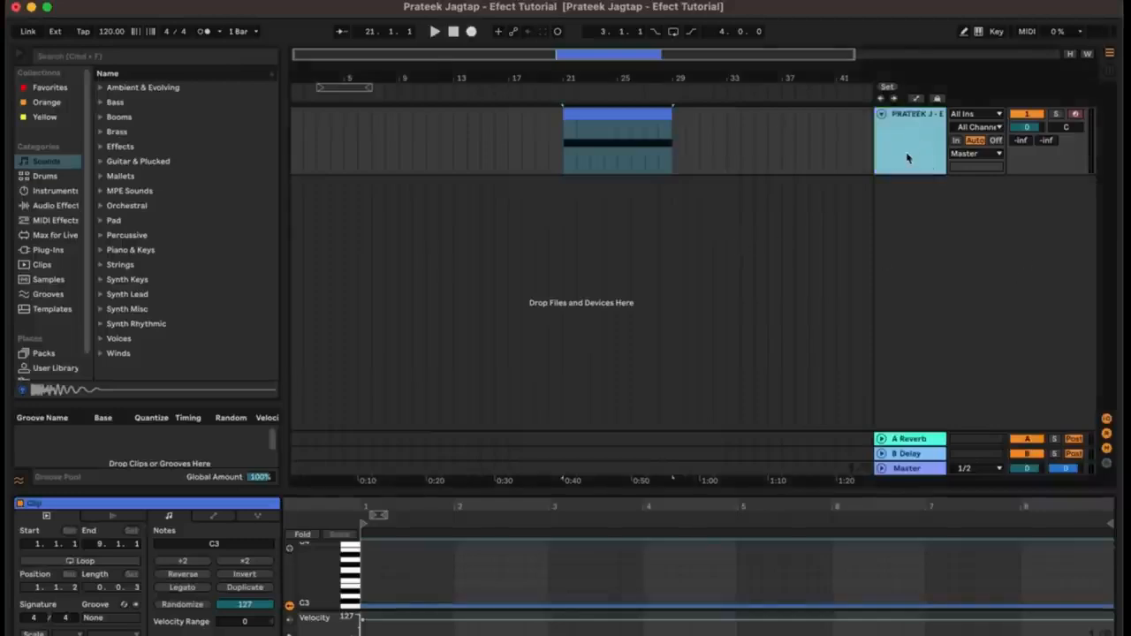
{"action": "key", "text": "super+shift+t"}
{"action": "left_click", "coordinate": [907, 213]}
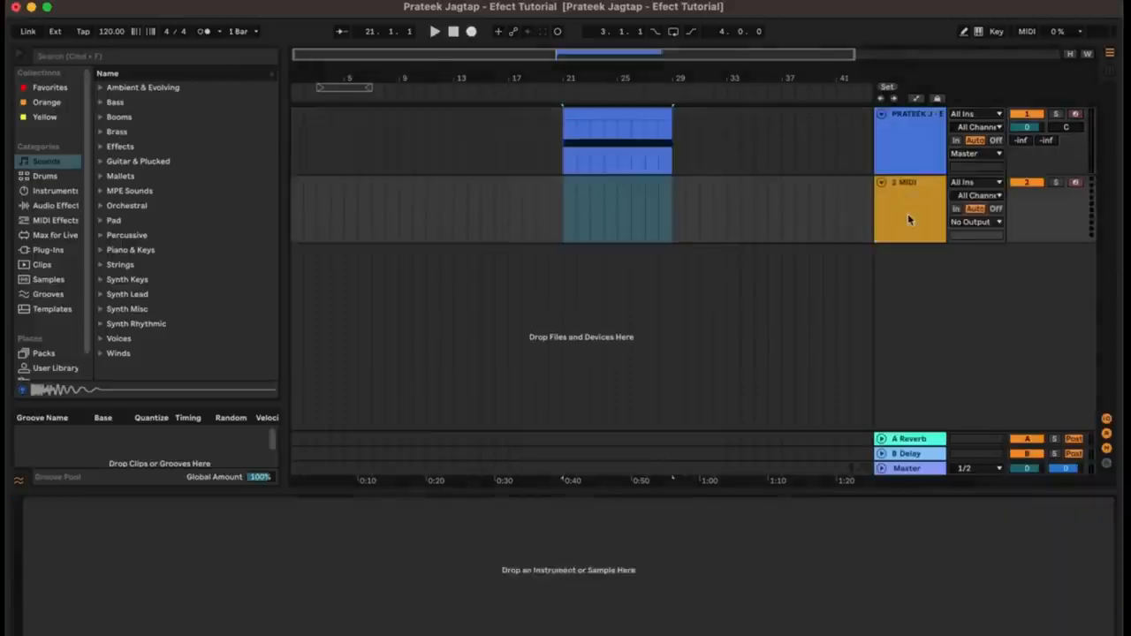
{"action": "left_click", "coordinate": [923, 145]}
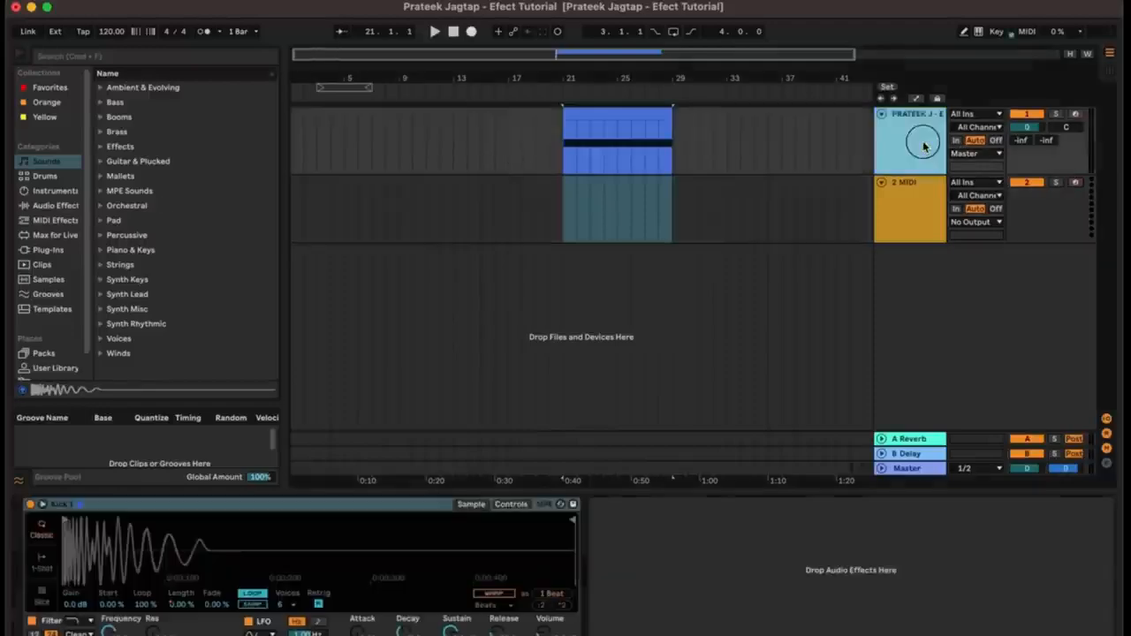
Search the samples for Kick 1, load Kick-1.wav onto the new MIDI track, and turn on Loop with Length at 100 %.
{"action": "left_click", "coordinate": [915, 204]}
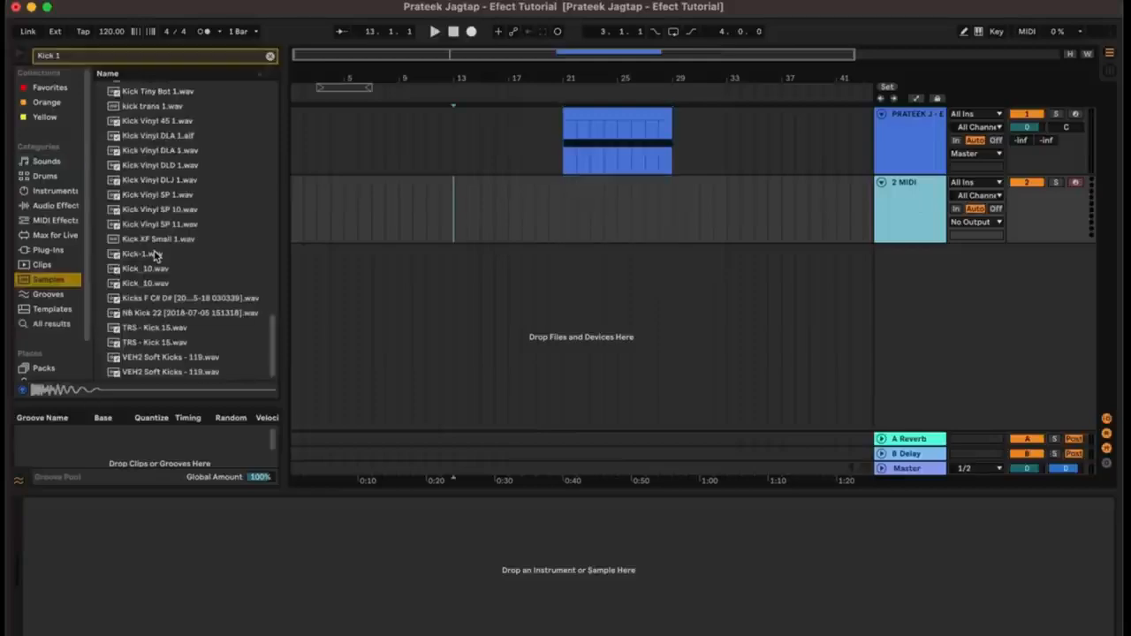
{"action": "double_click", "coordinate": [155, 255]}
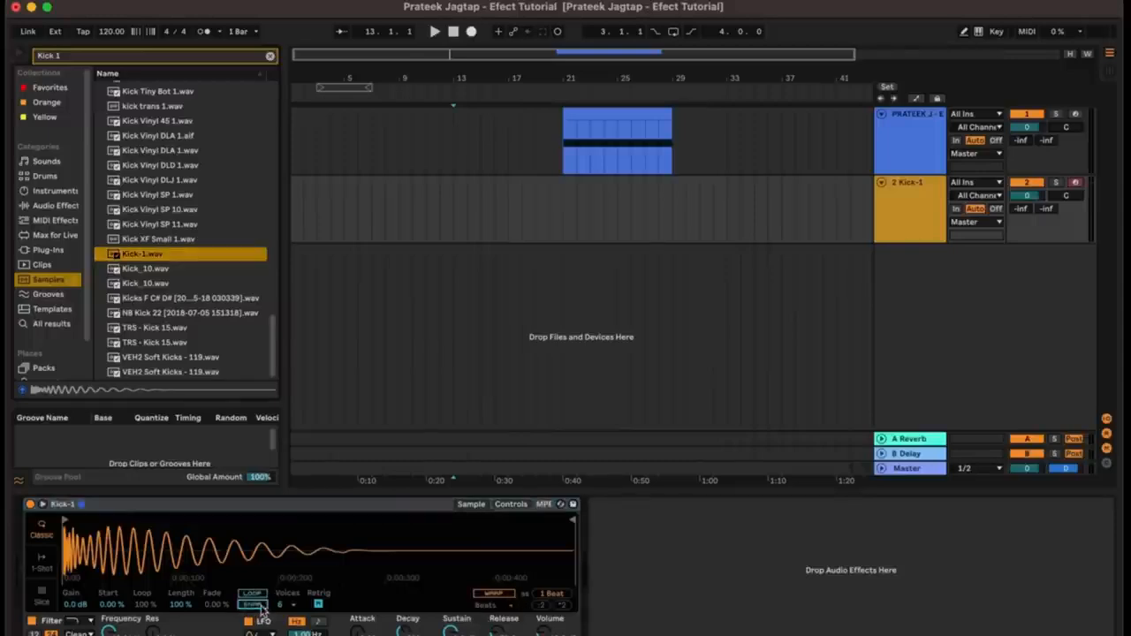
{"action": "left_click", "coordinate": [258, 594]}
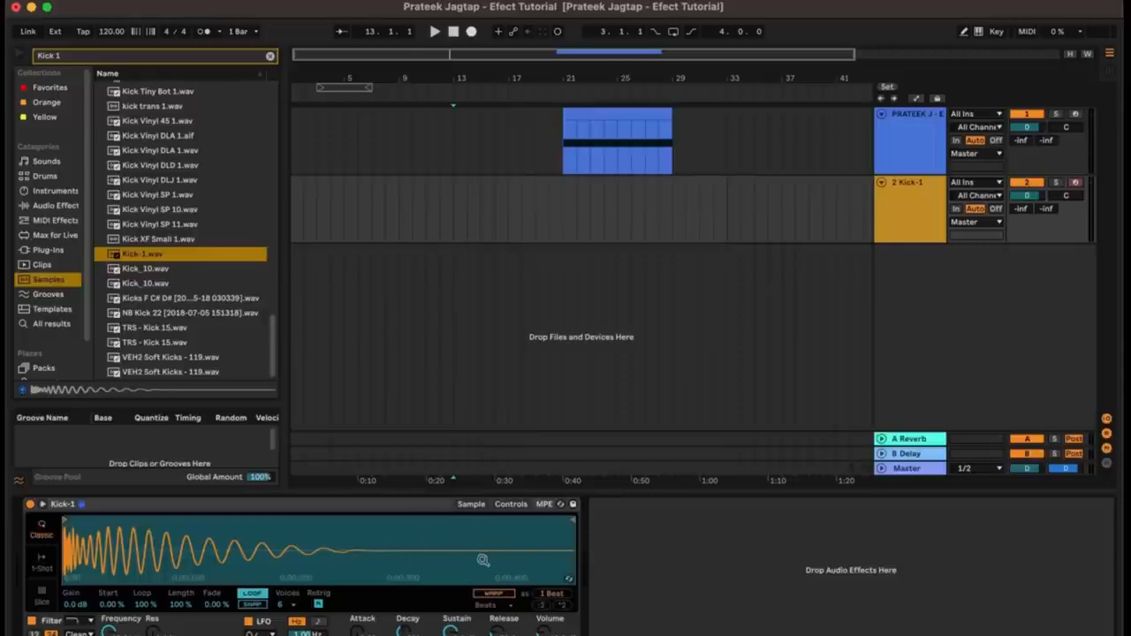
{"action": "mouse_move", "coordinate": [182, 604]}
{"action": "left_mouse_down"}
{"action": "mouse_move", "coordinate": [182, 635]}
{"action": "mouse_move", "coordinate": [182, 605]}
{"action": "left_mouse_up"}
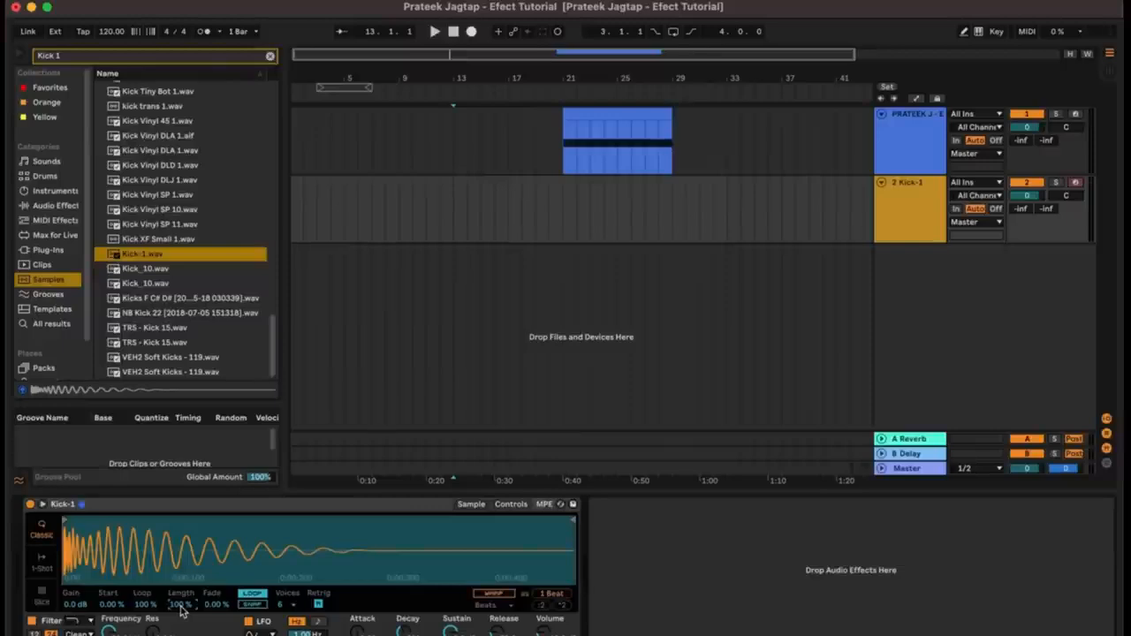
Create an 8-bar clip on the Kick-1 track beneath the blue clip and fill it with one sustained C3 note.
{"action": "left_click", "coordinate": [626, 117]}
{"action": "double_click", "coordinate": [573, 197]}
{"action": "left_click_drag", "start_coordinate": [574, 182], "coordinate": [671, 184]}
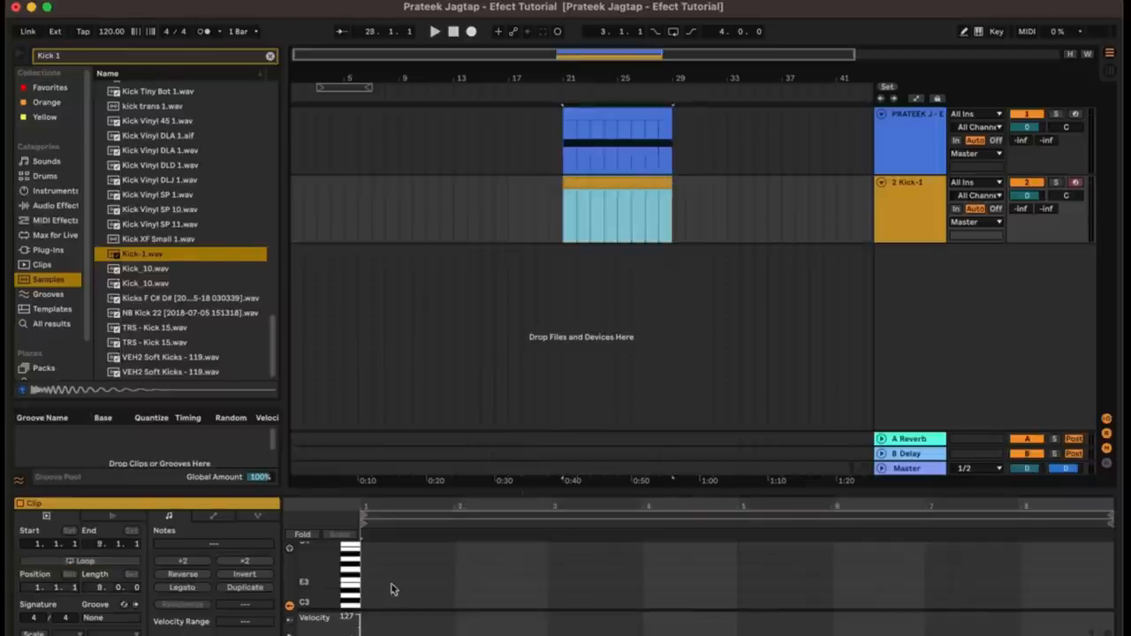
{"action": "double_click", "coordinate": [369, 608]}
{"action": "left_click_drag", "start_coordinate": [370, 606], "coordinate": [1056, 605]}
With the first track muted, play the kick clip and lower Kick-1's sample Length to 0.00 %.
{"action": "left_click_drag", "start_coordinate": [921, 513], "coordinate": [924, 504]}
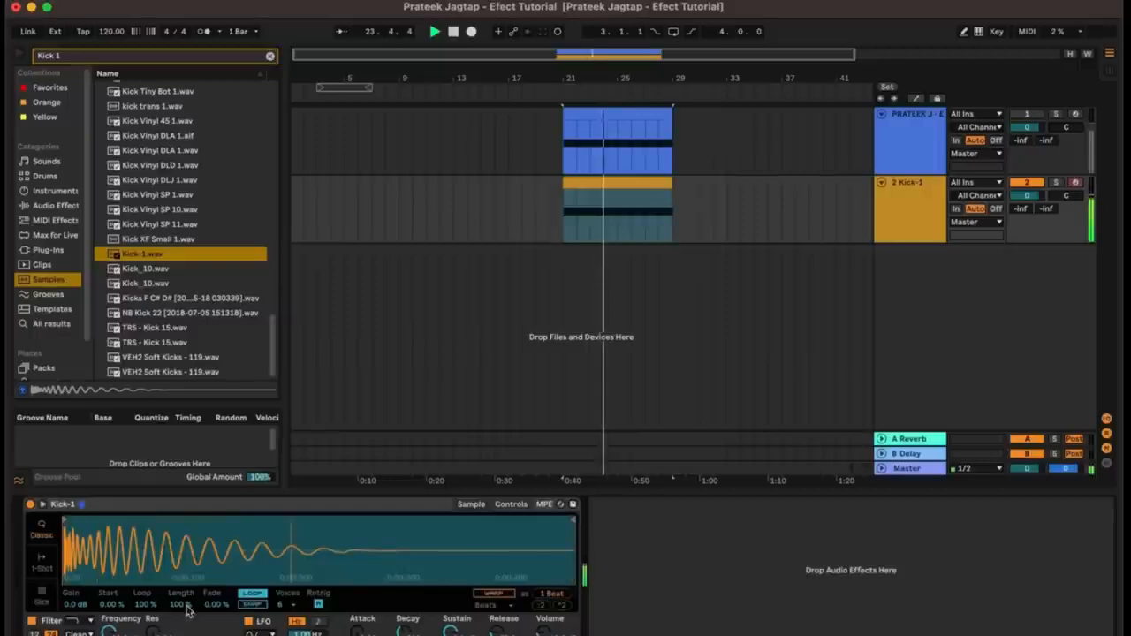
{"action": "left_click_drag", "start_coordinate": [182, 605], "coordinate": [181, 635]}
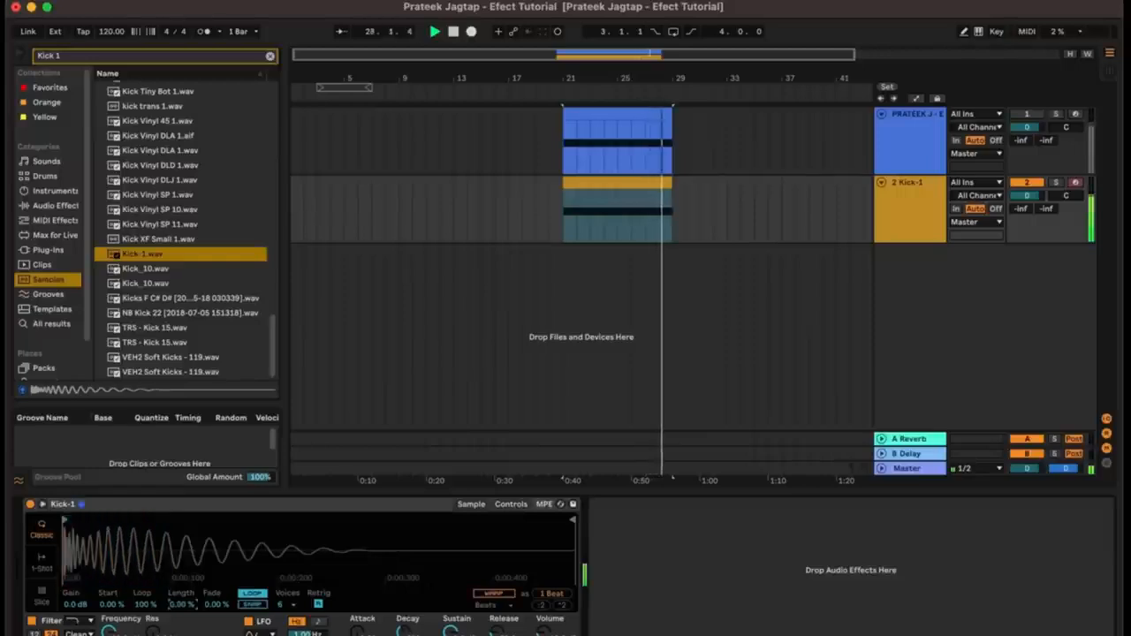
Stop playback and open the kick clip's envelope for Kick-1's sample Length.
{"action": "left_click", "coordinate": [630, 181]}
{"action": "left_click", "coordinate": [892, 210]}
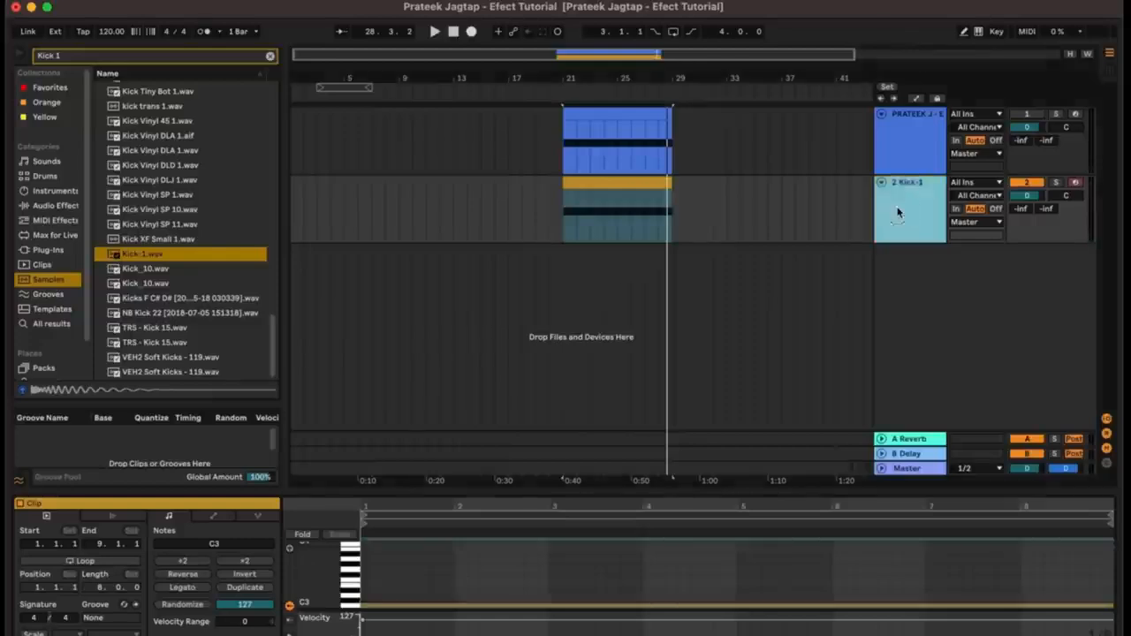
{"action": "left_click", "coordinate": [624, 187]}
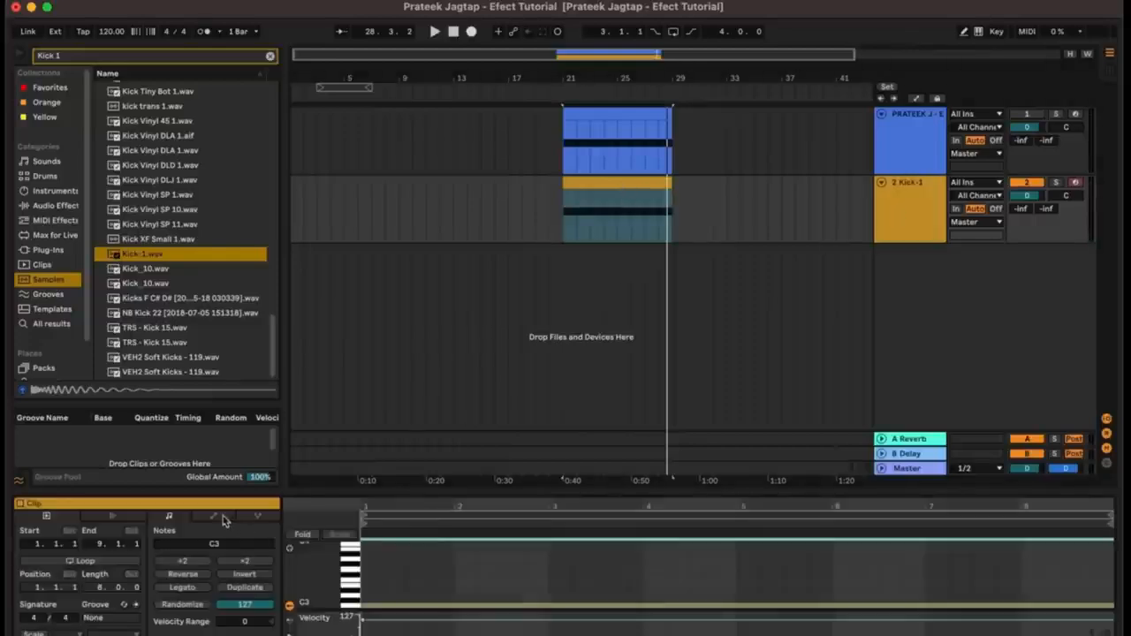
{"action": "left_click", "coordinate": [221, 519]}
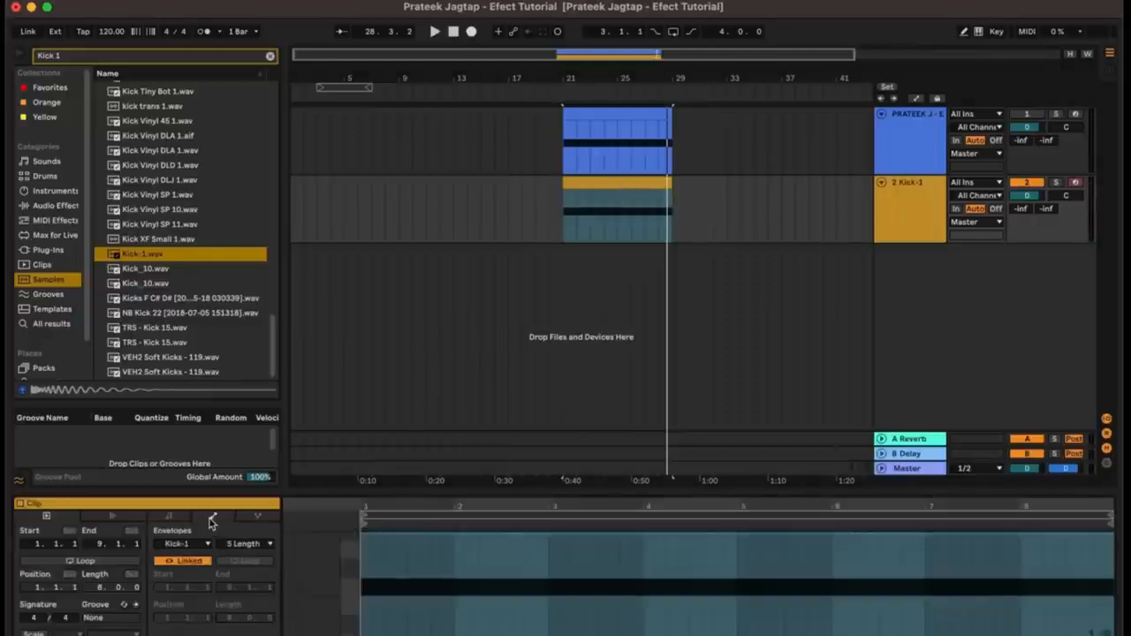
Shape the kick clip's sample Length envelope as a steady ramp from maximum at bar 1 down to minimum at the clip's end, and audition it.
{"action": "left_click", "coordinate": [373, 537]}
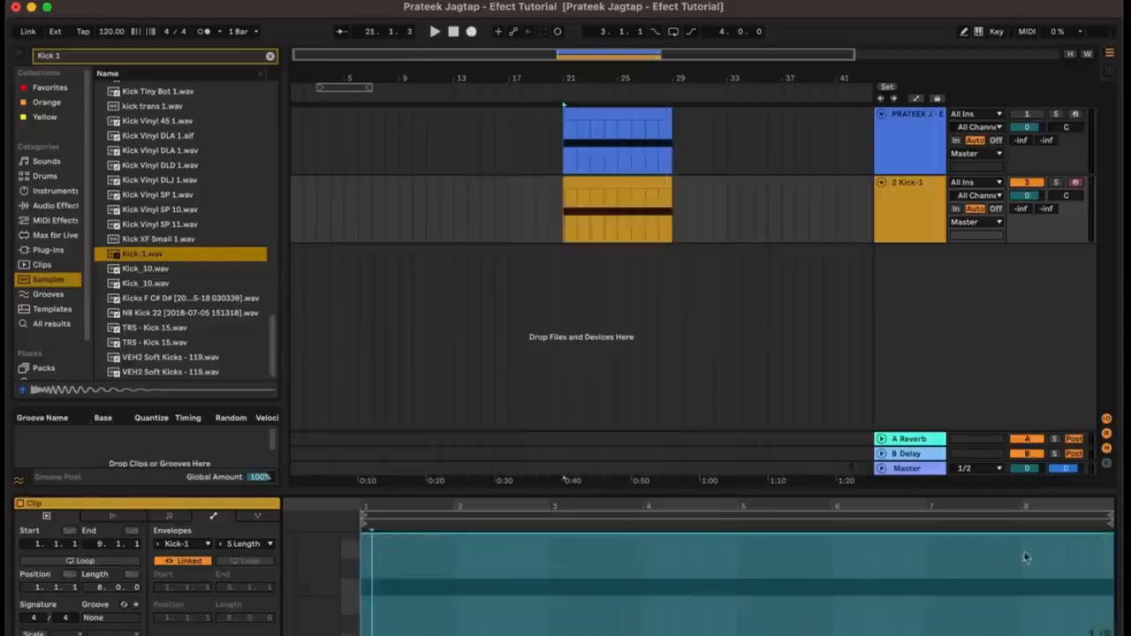
{"action": "left_click_drag", "start_coordinate": [1114, 536], "coordinate": [1113, 592]}
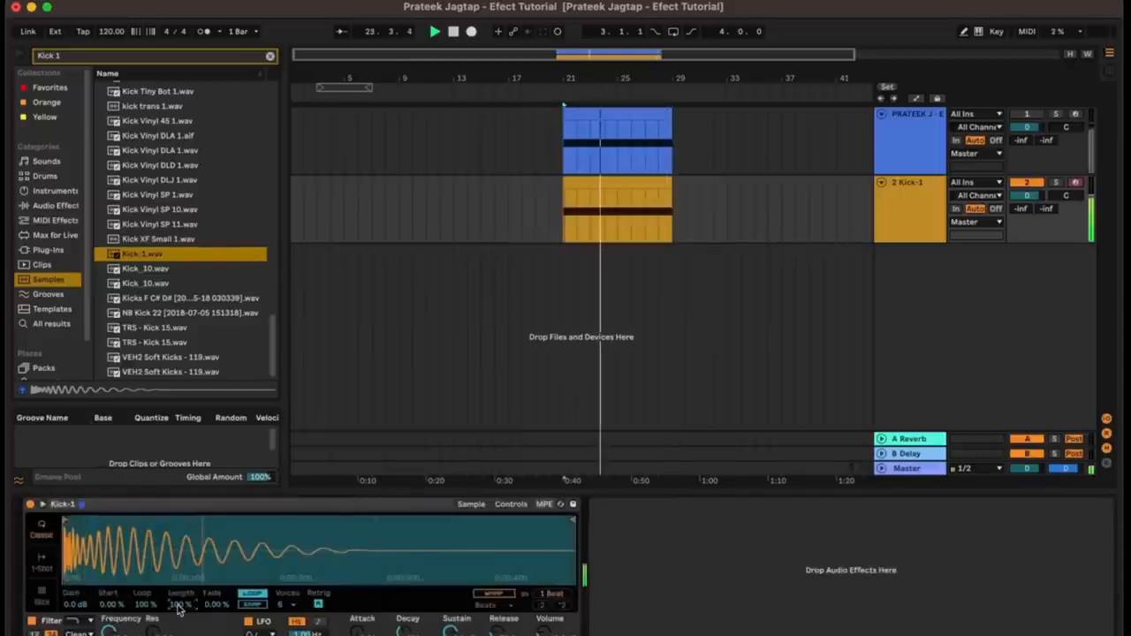
{"action": "left_click", "coordinate": [617, 182]}
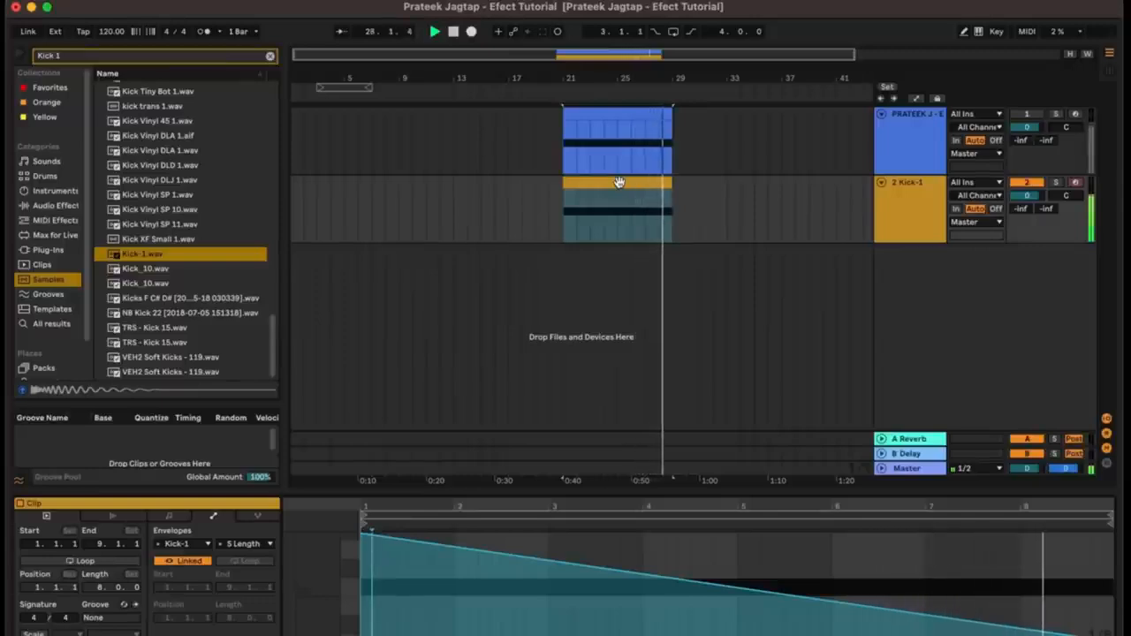
{"action": "key", "text": "space"}
Duplicate the kick clip directly after itself, reverse the copy's Length envelope to rise from near zero to 100 %, and play it.
{"action": "key", "text": "super+d"}
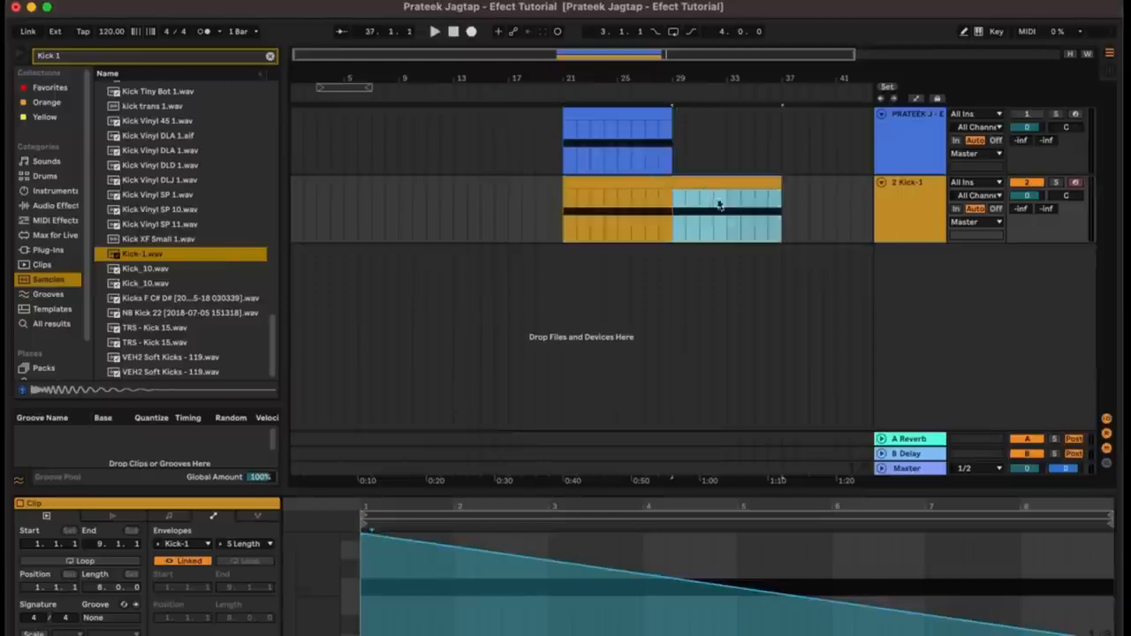
{"action": "left_click_drag", "start_coordinate": [363, 539], "coordinate": [371, 628]}
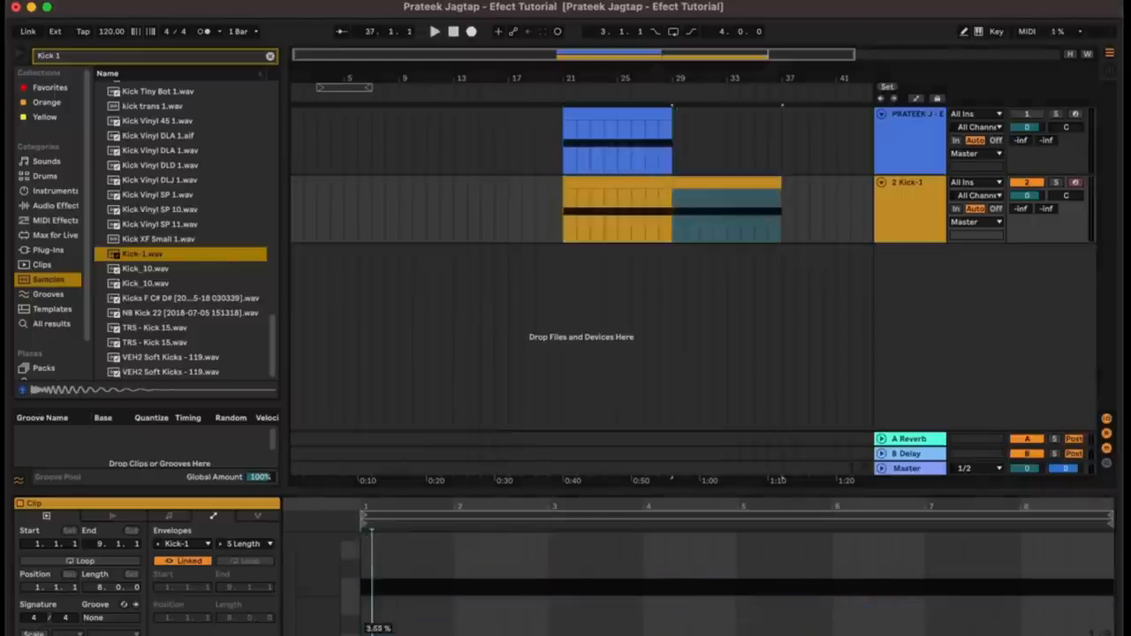
{"action": "left_click_drag", "start_coordinate": [1096, 629], "coordinate": [1096, 539]}
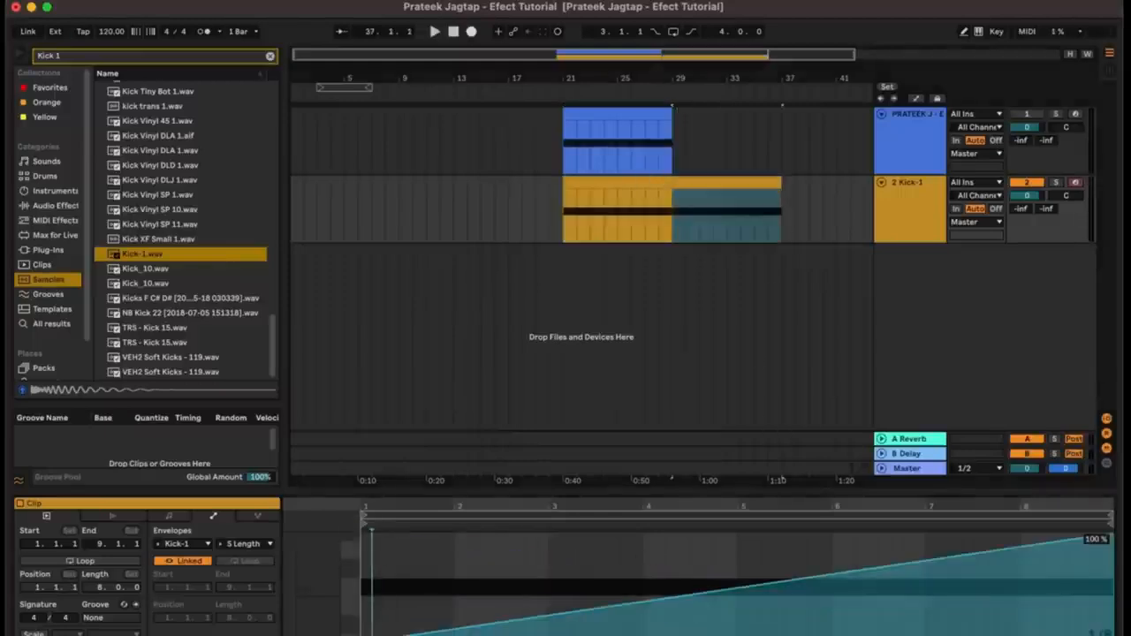
{"action": "key", "text": "space"}
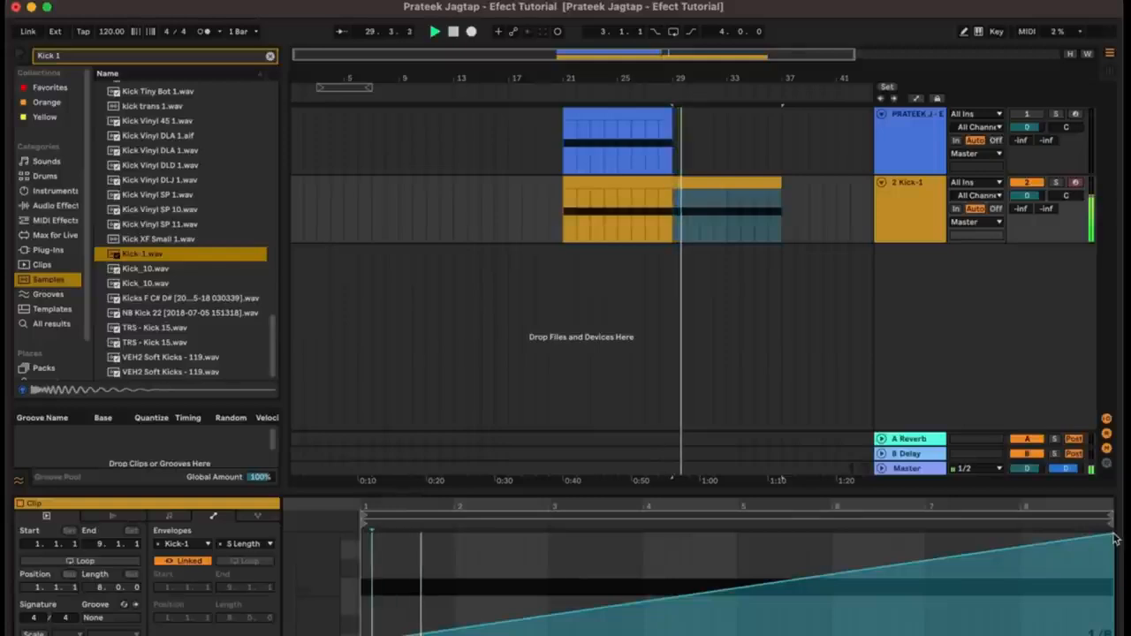